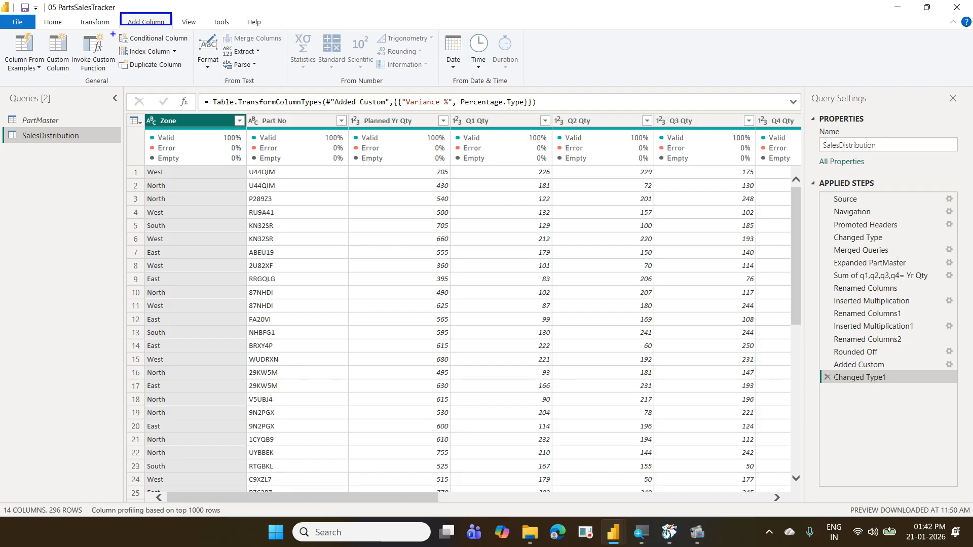
Step: Start a conditional column in the SalesDistribution query and name it Logistics Cost
{"action": "left_click_drag", "start_coordinate": [113, 34], "coordinate": [193, 50]}
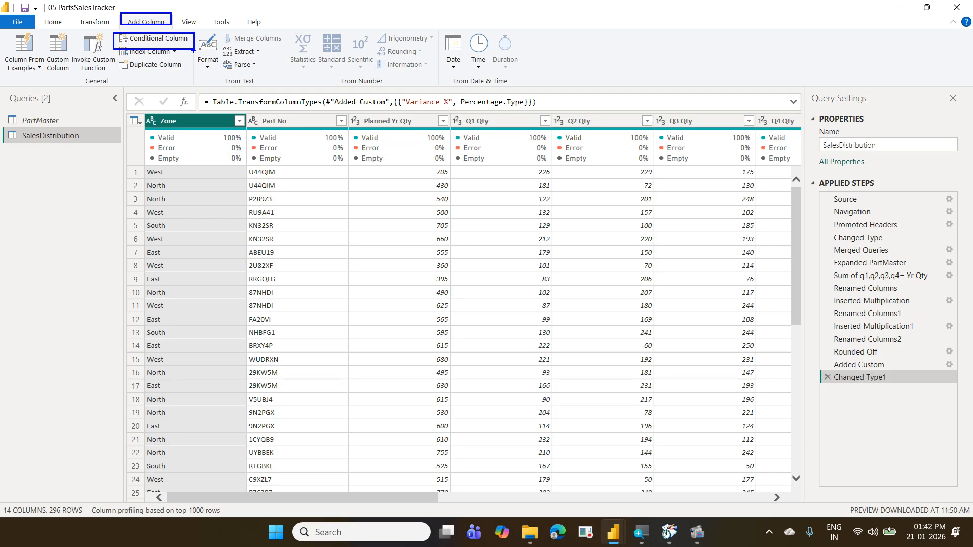
{"action": "key", "text": "Escape"}
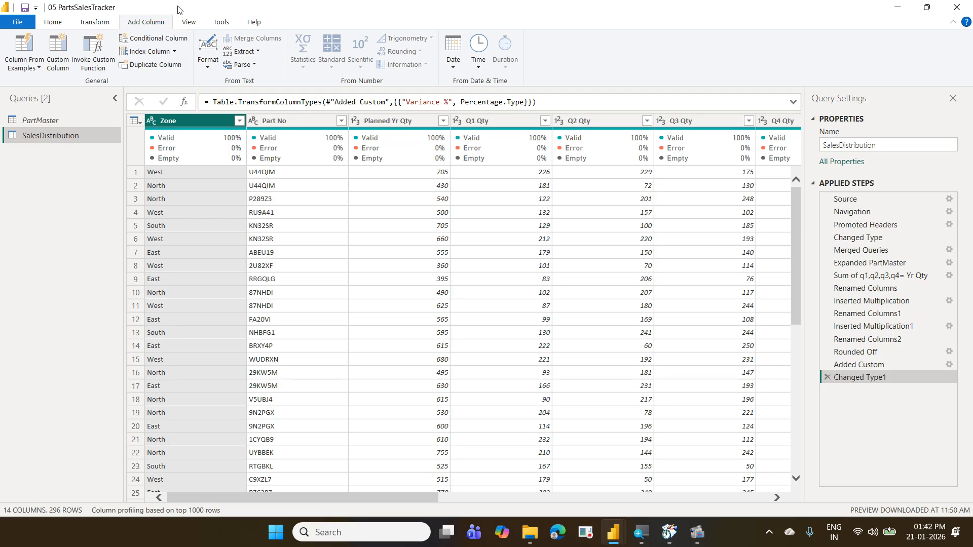
{"action": "left_click", "coordinate": [163, 41]}
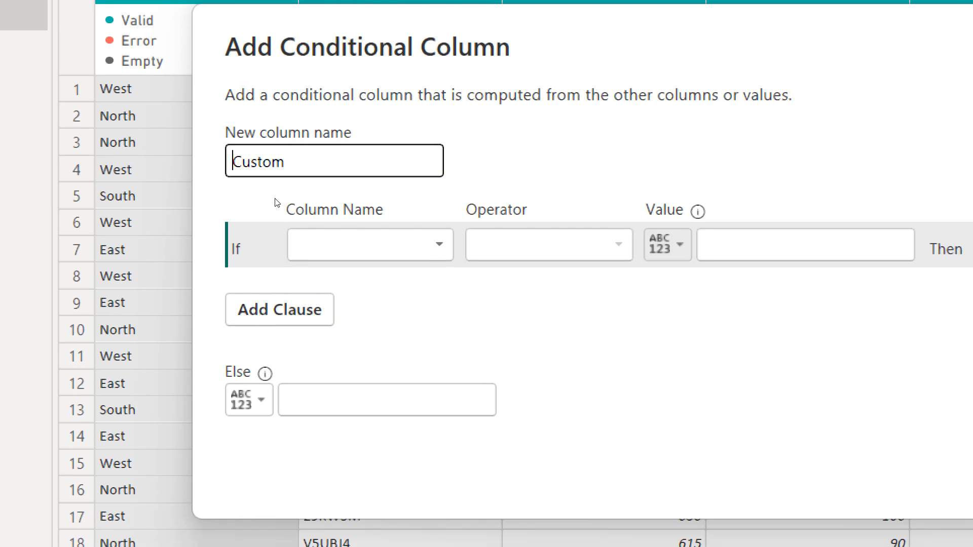
{"action": "key", "text": "ctrl+a"}
{"action": "type", "text": "Logistics Co"}
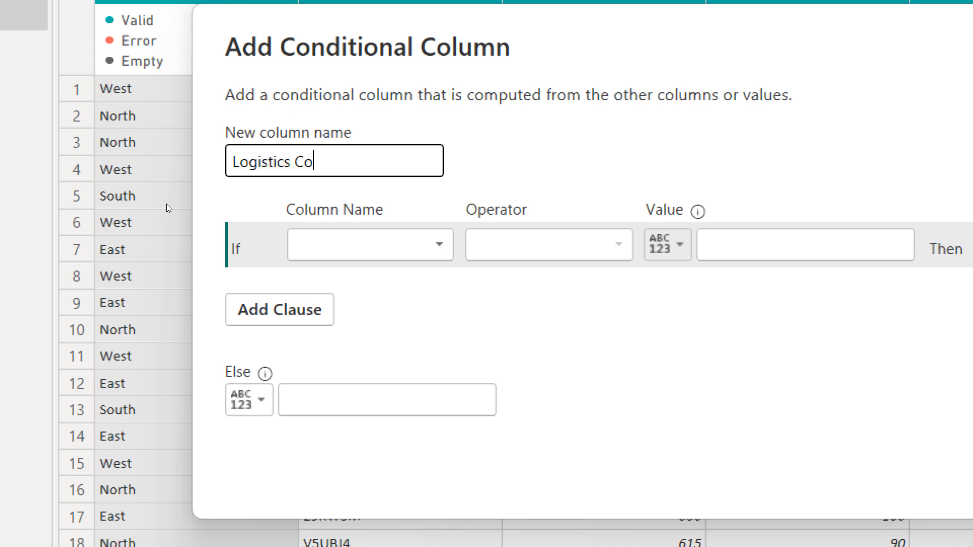
{"action": "type", "text": "st"}
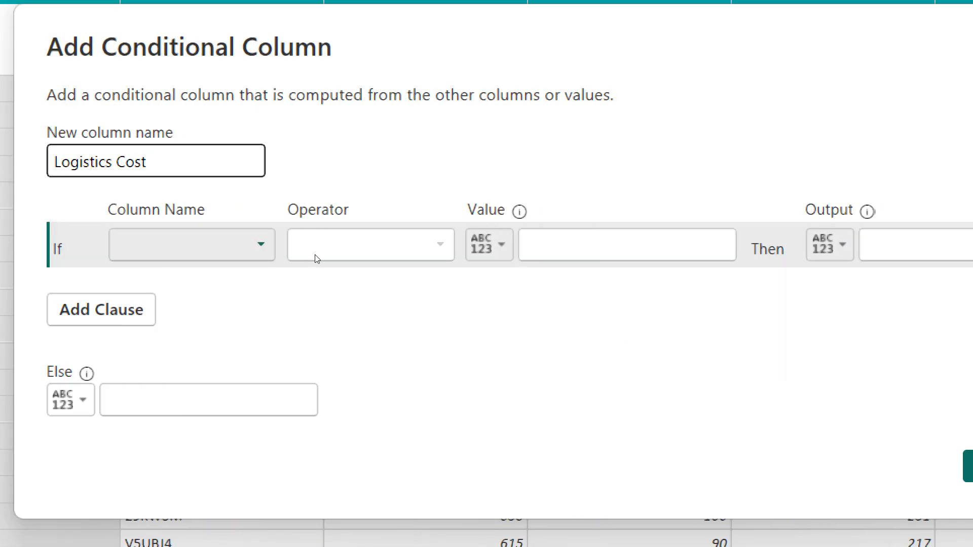
Step: Choose Zone as the column tested by the first If condition
{"action": "left_click", "coordinate": [202, 245]}
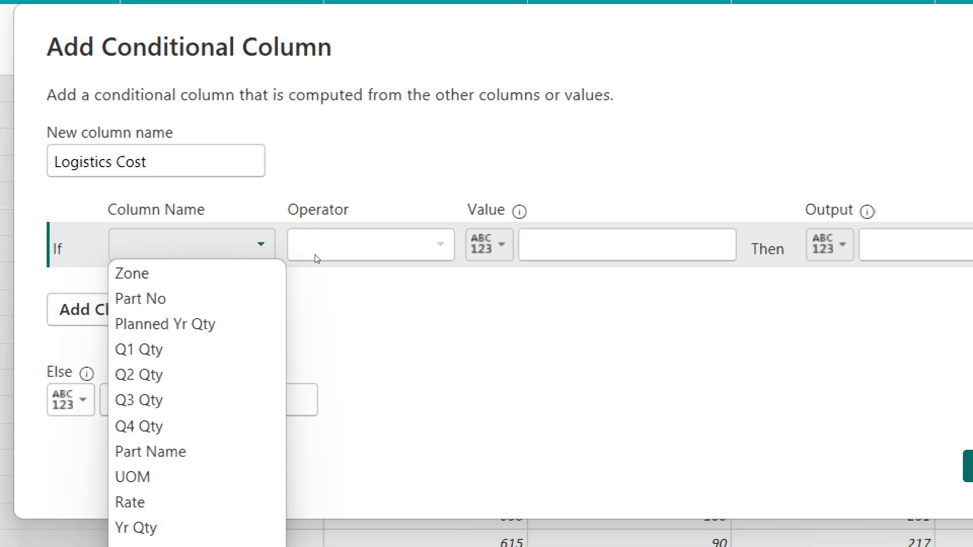
{"action": "key", "text": "Down"}
{"action": "key", "text": "Return"}
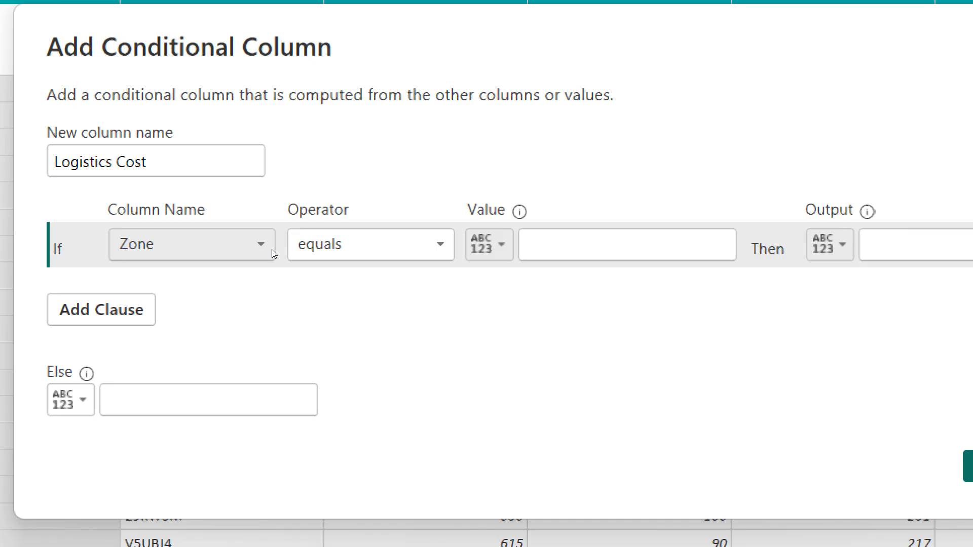
Step: Compare the operators offered for the Zone and Total Sales columns, returning the If condition to Zone
{"action": "left_click", "coordinate": [401, 251]}
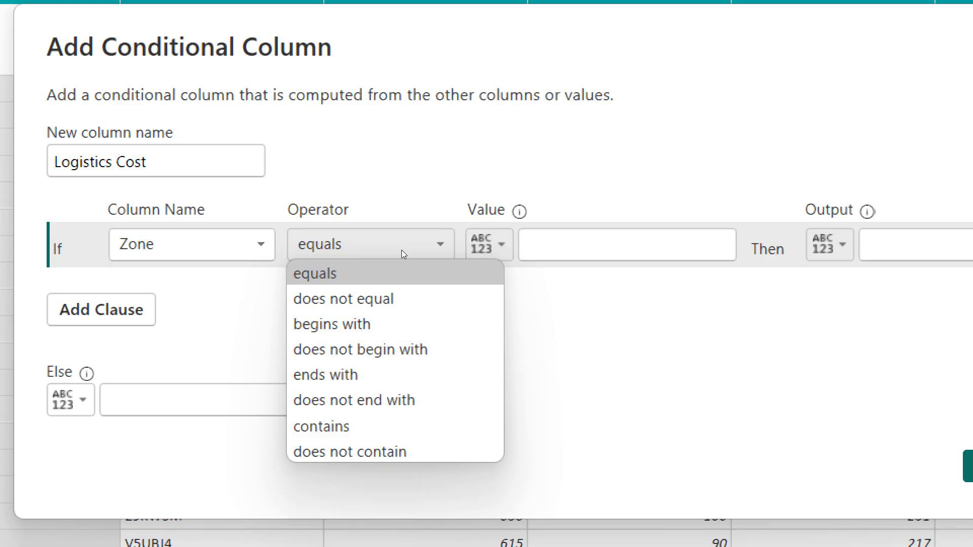
{"action": "left_click", "coordinate": [253, 250]}
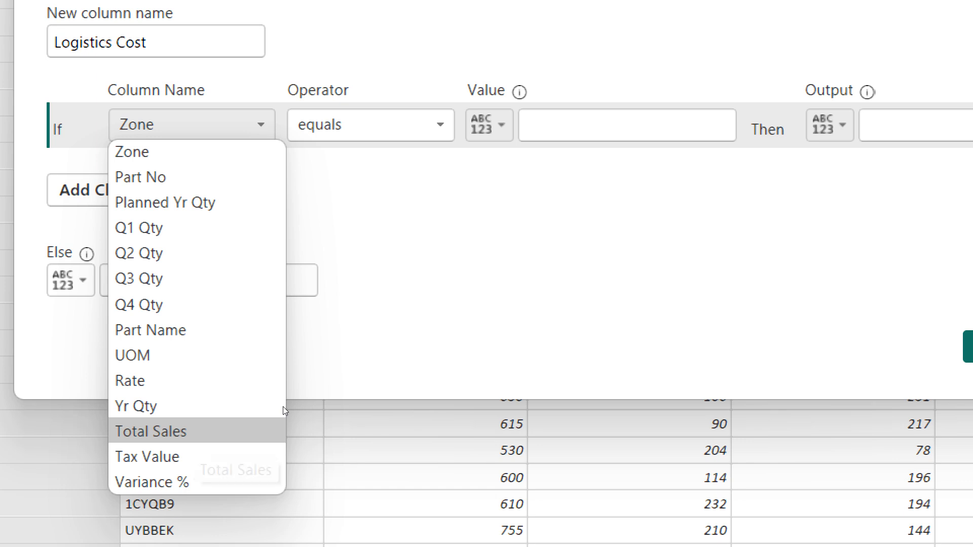
{"action": "left_click", "coordinate": [283, 407]}
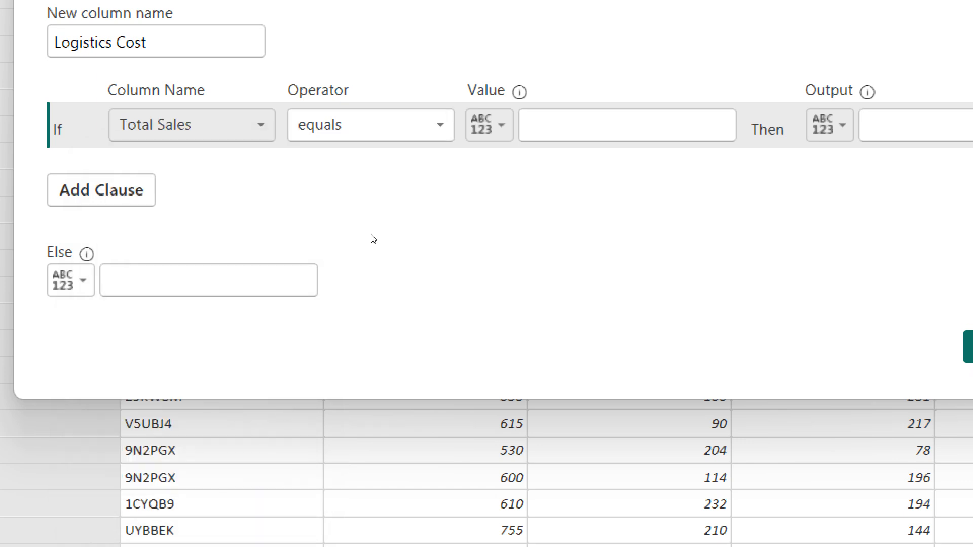
{"action": "left_click", "coordinate": [373, 127]}
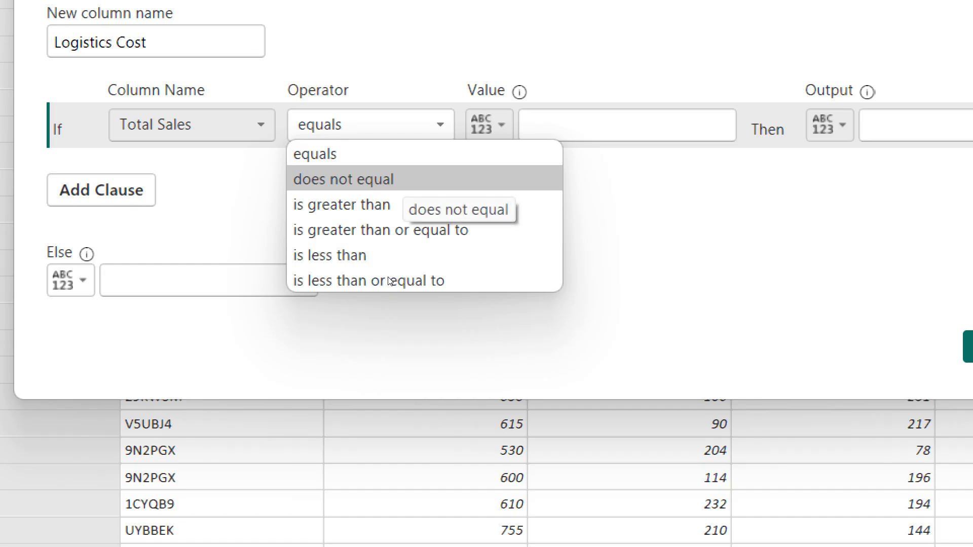
{"action": "left_click", "coordinate": [256, 125]}
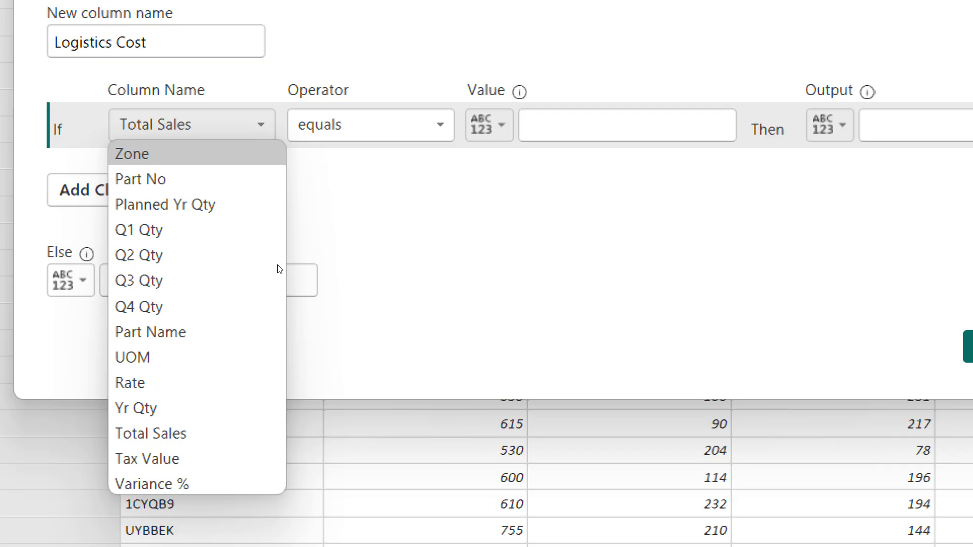
{"action": "left_click", "coordinate": [166, 154]}
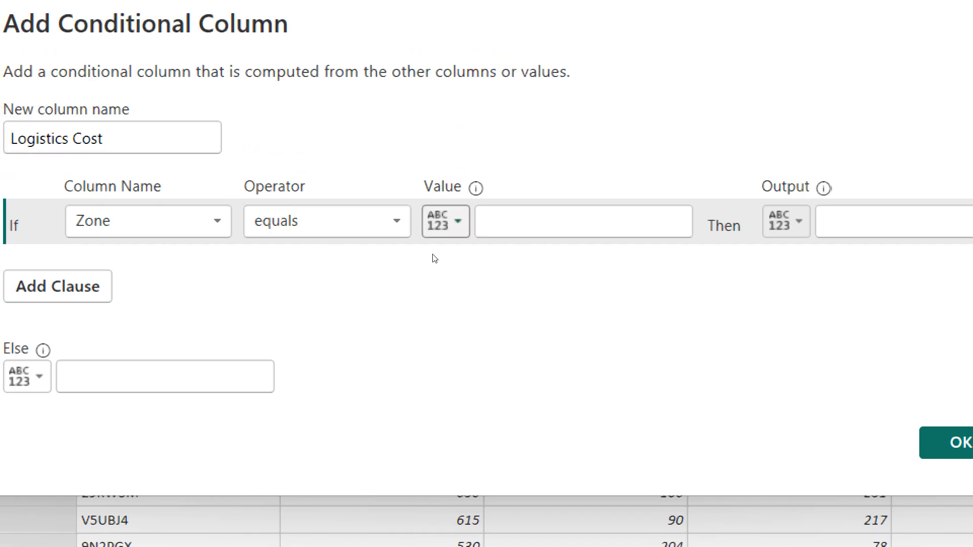
Step: Try comparing Zone against another column, and switch the comparison back to an entered value
{"action": "left_click", "coordinate": [442, 226]}
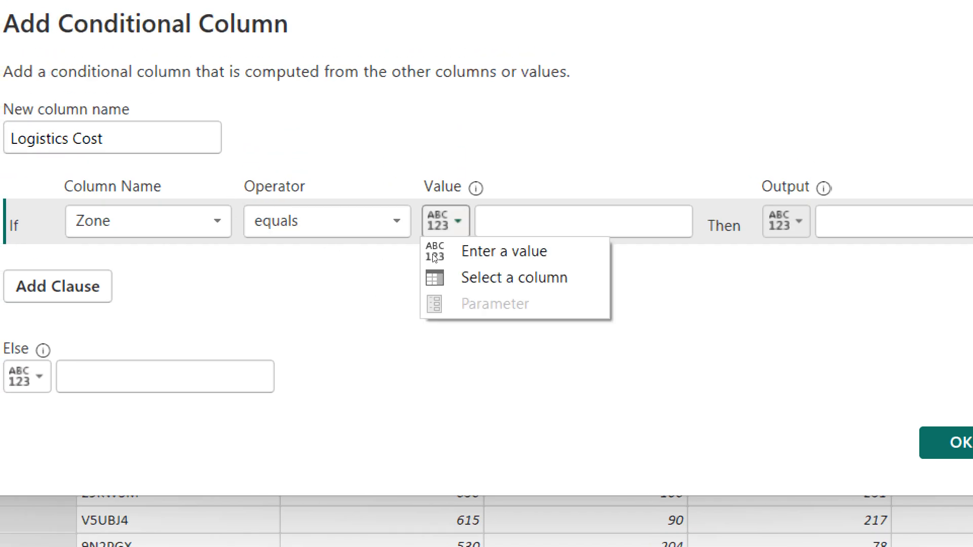
{"action": "left_click", "coordinate": [457, 279]}
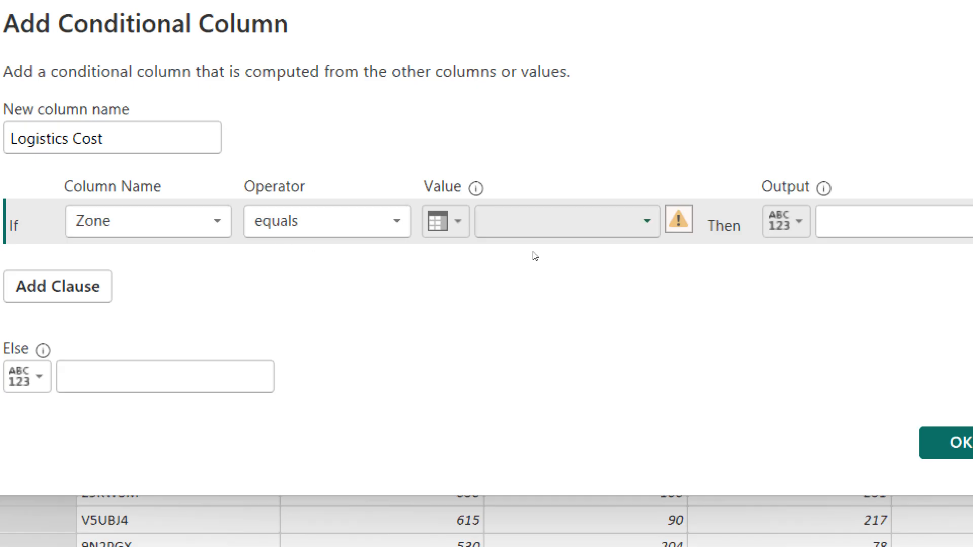
{"action": "left_click", "coordinate": [533, 233]}
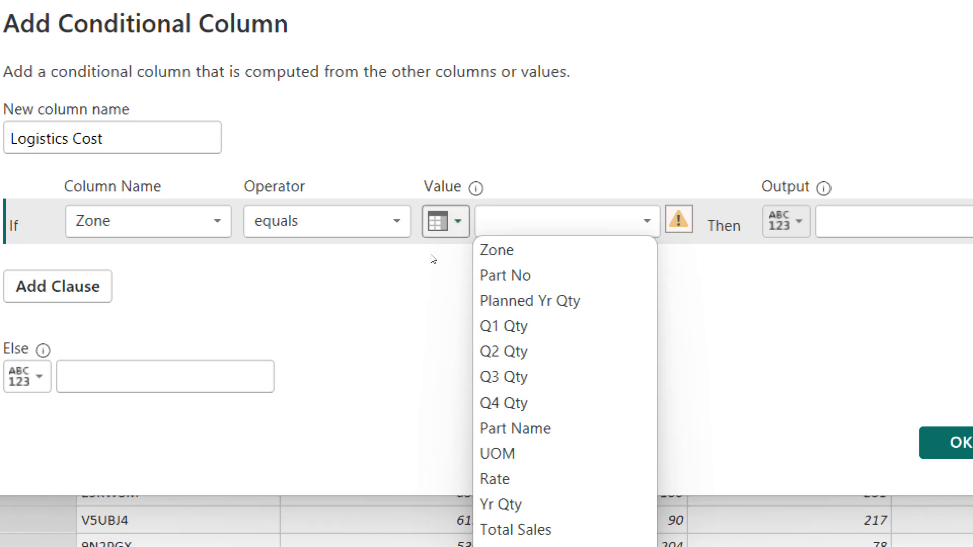
{"action": "left_click", "coordinate": [434, 225]}
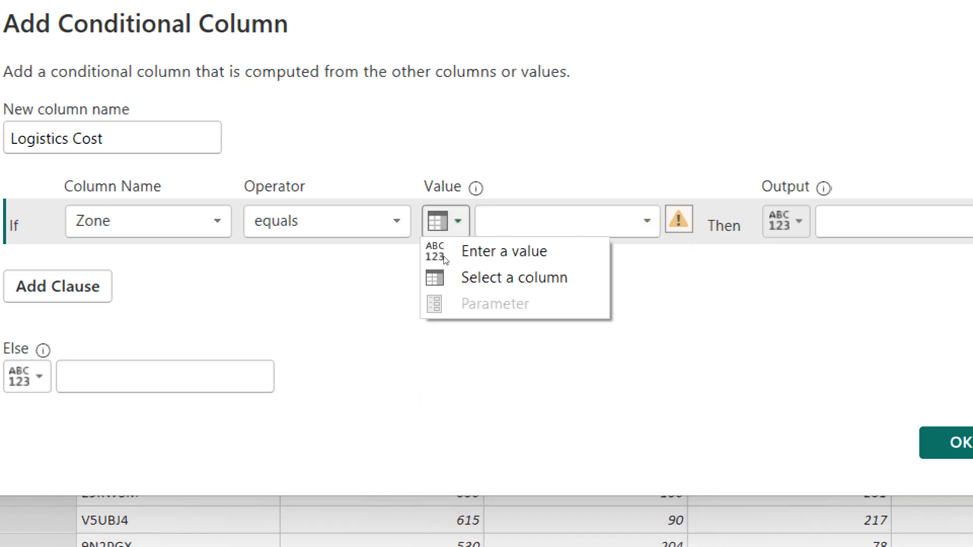
{"action": "left_click", "coordinate": [454, 261]}
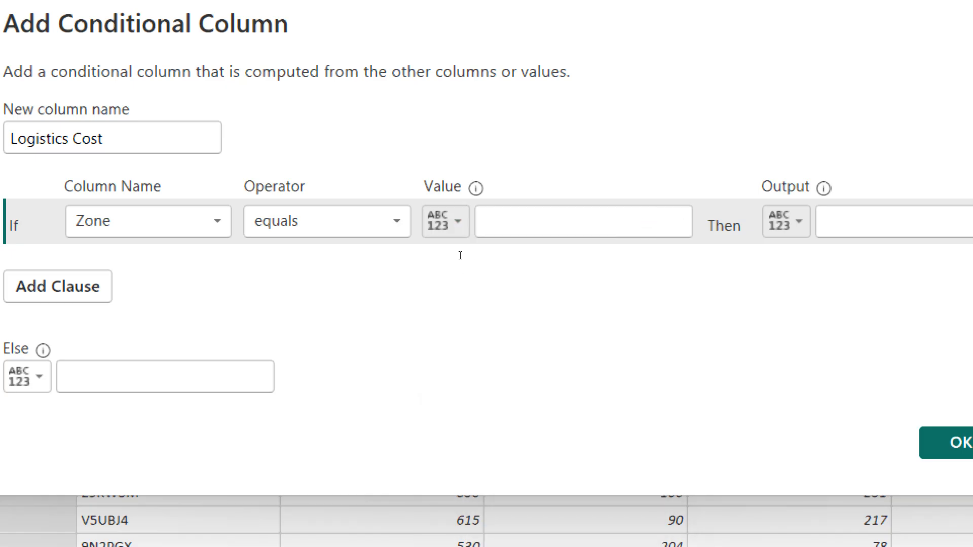
Step: Complete the If condition so that a Zone equal to South outputs 3000
{"action": "type", "text": "South"}
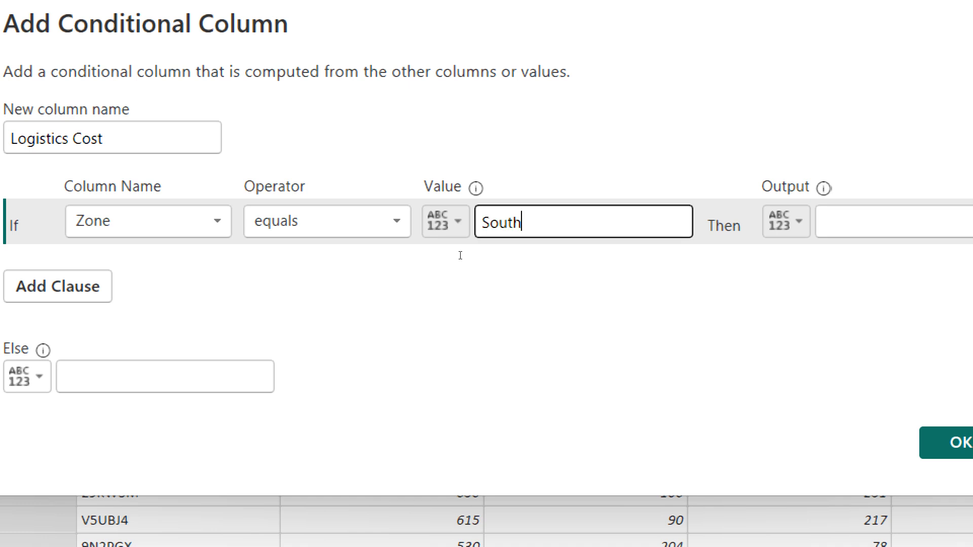
{"action": "key", "text": "Tab"}
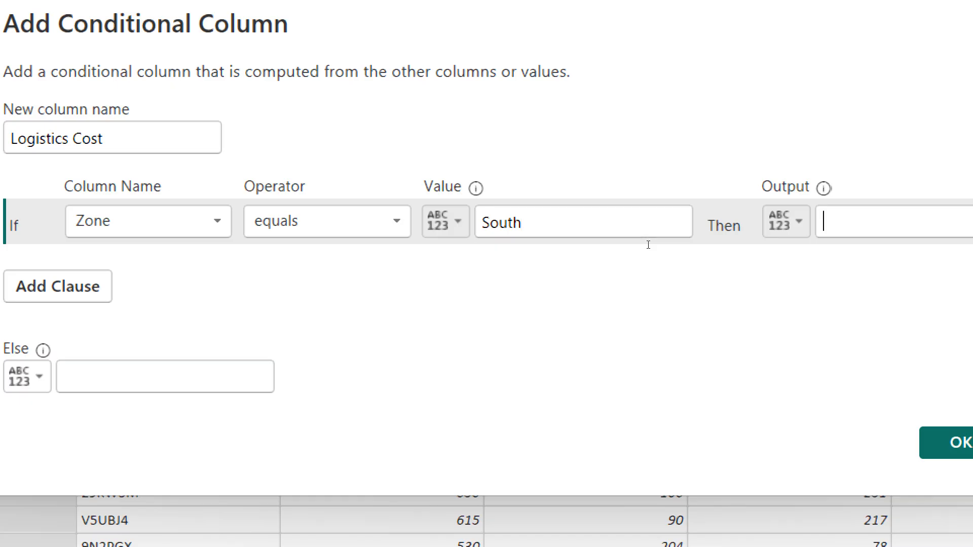
{"action": "type", "text": "3000"}
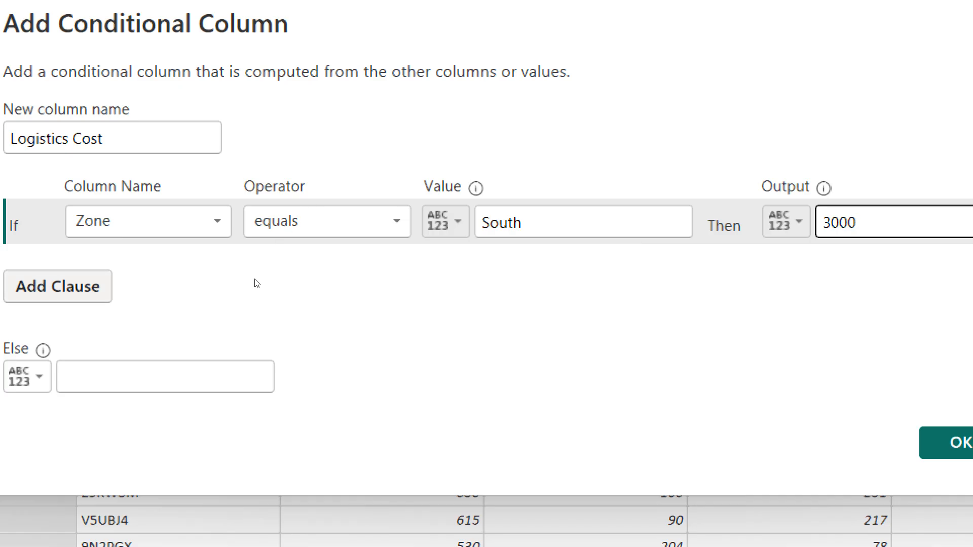
Step: Add an Else If clause that outputs 5000 when Zone equals North
{"action": "left_click", "coordinate": [84, 283]}
{"action": "left_click", "coordinate": [86, 275]}
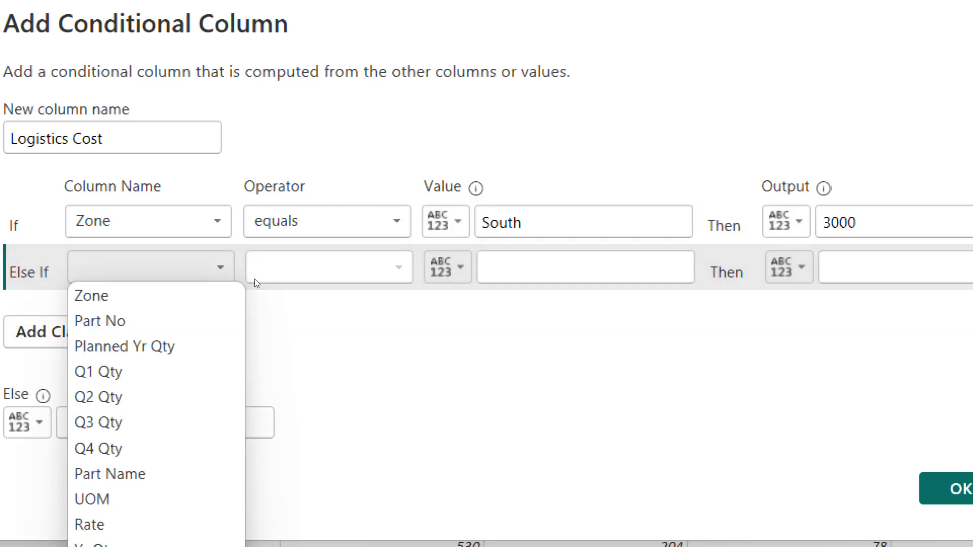
{"action": "left_click", "coordinate": [86, 294]}
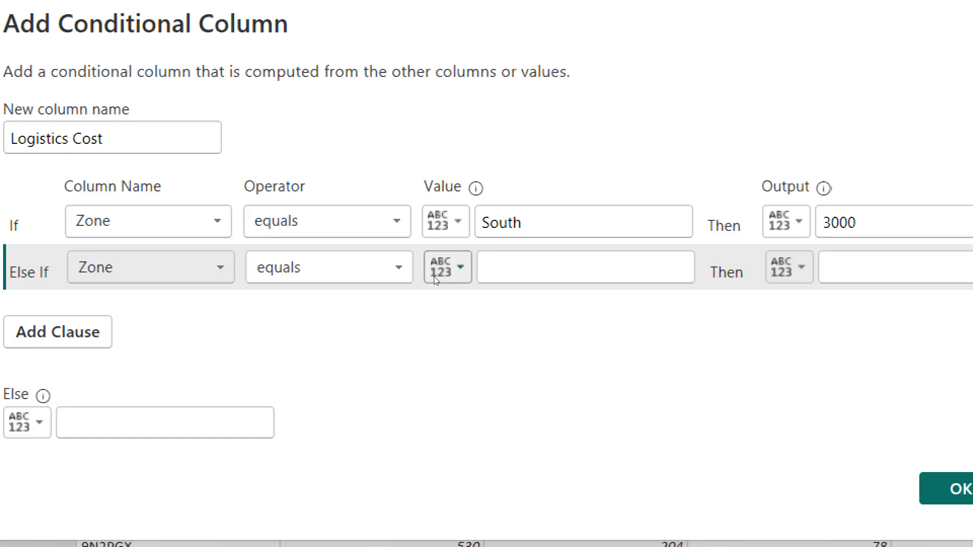
{"action": "left_click", "coordinate": [467, 275]}
{"action": "type", "text": "North"}
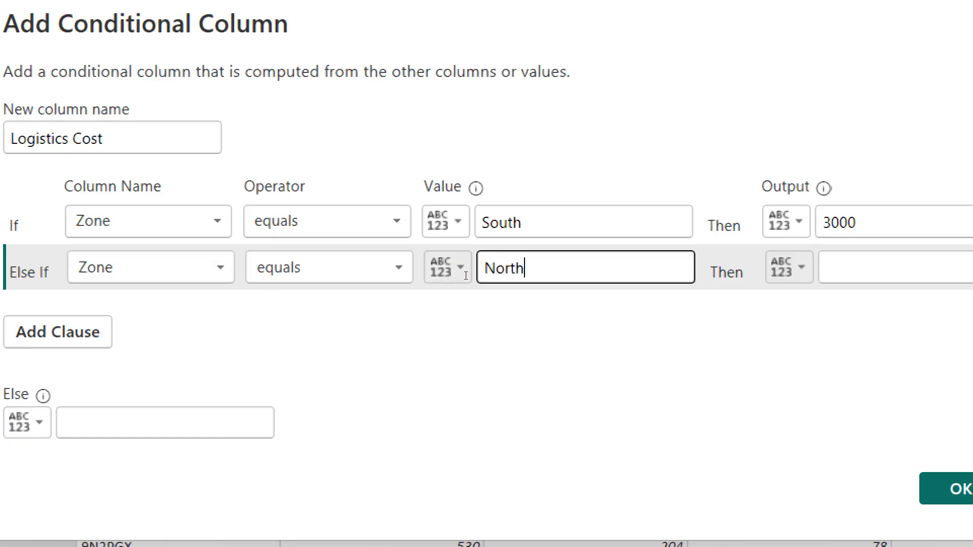
{"action": "key", "text": "Tab"}
{"action": "type", "text": "5000"}
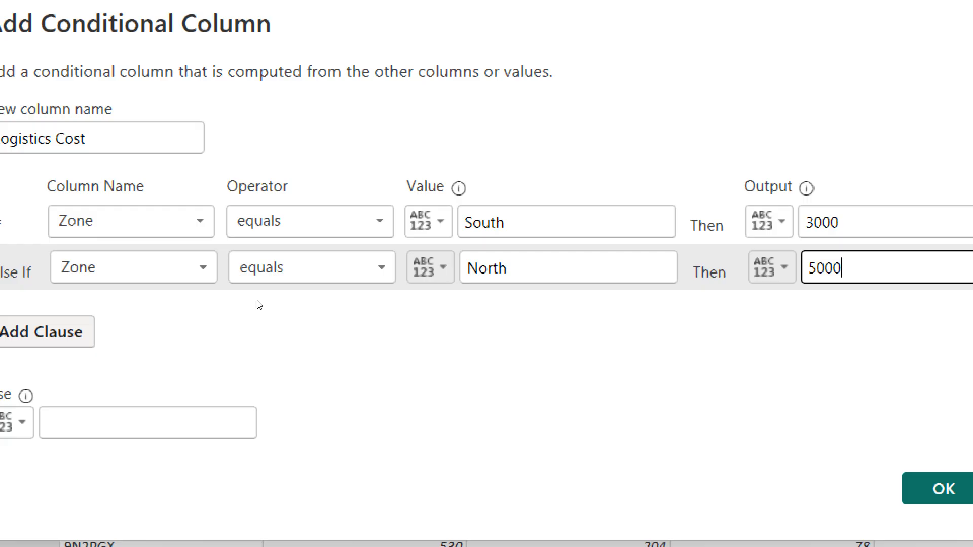
Step: Add an Else If clause that outputs 3500 when Zone equals West
{"action": "left_click", "coordinate": [56, 330]}
{"action": "left_click", "coordinate": [101, 314]}
{"action": "key", "text": "Down"}
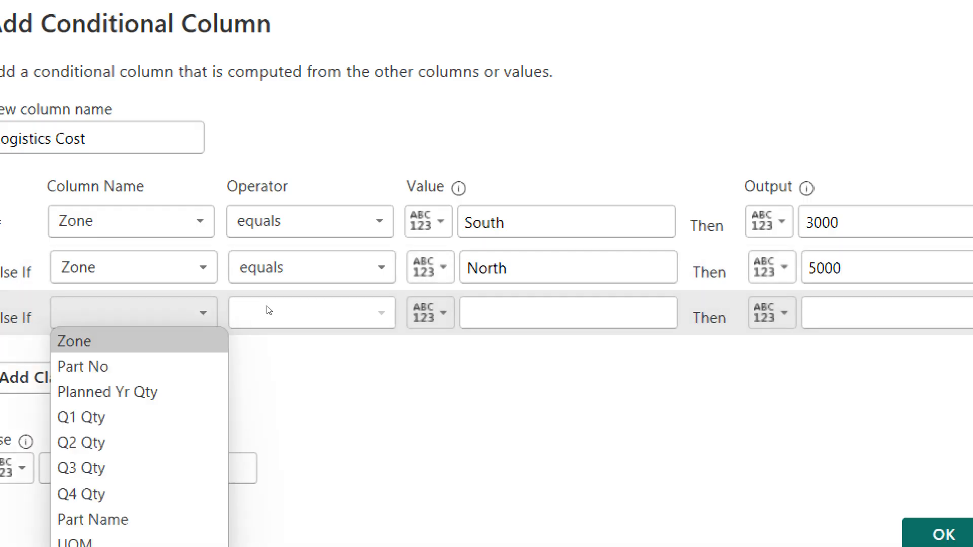
{"action": "key", "text": "Return"}
{"action": "left_click", "coordinate": [465, 299]}
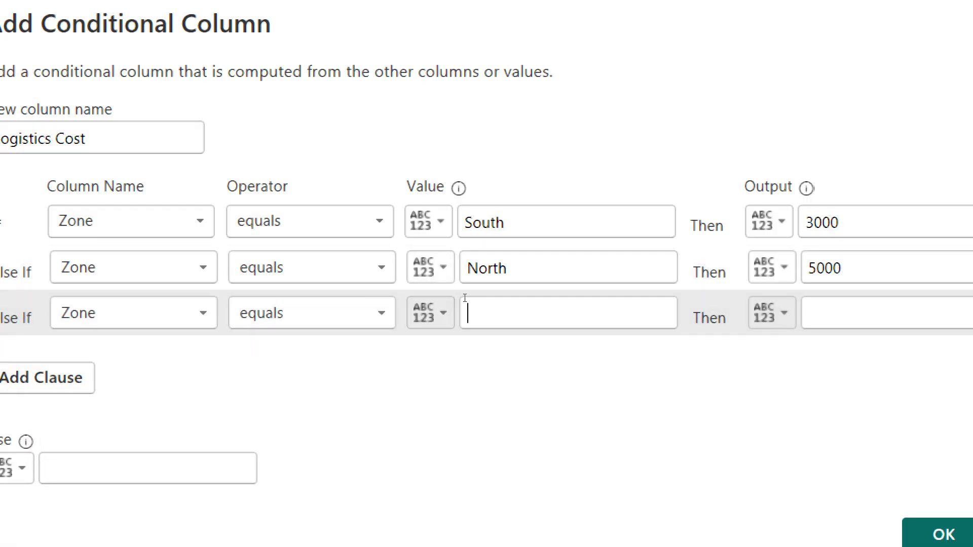
{"action": "type", "text": "West"}
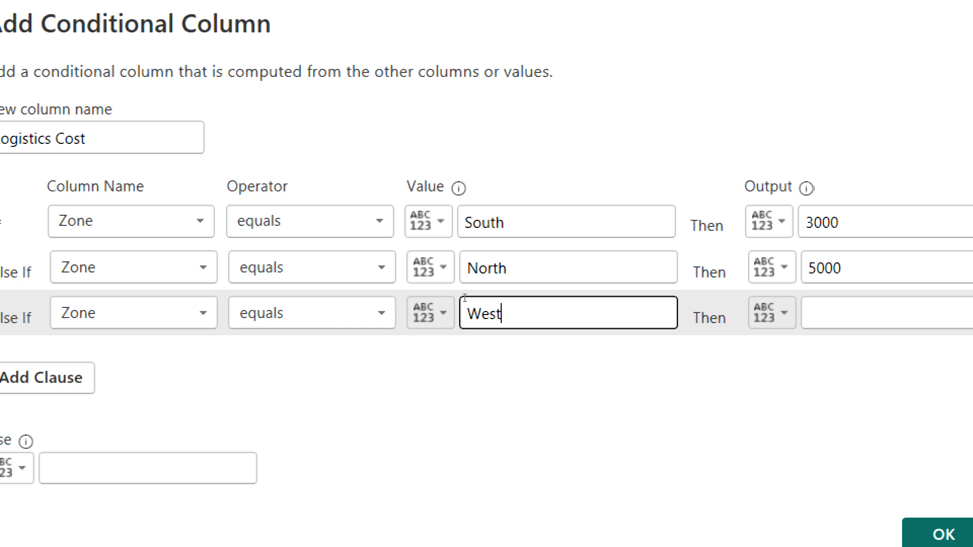
{"action": "key", "text": "Tab"}
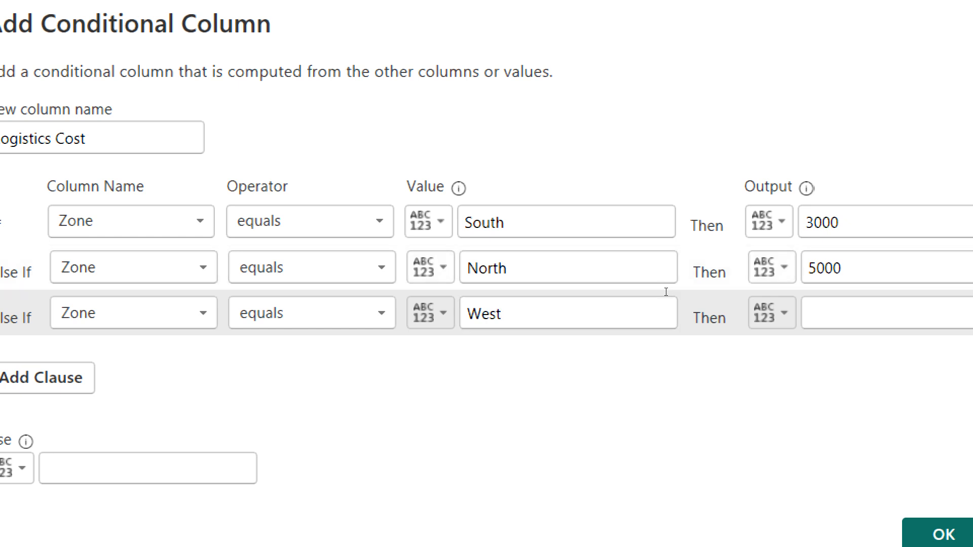
{"action": "type", "text": "3500"}
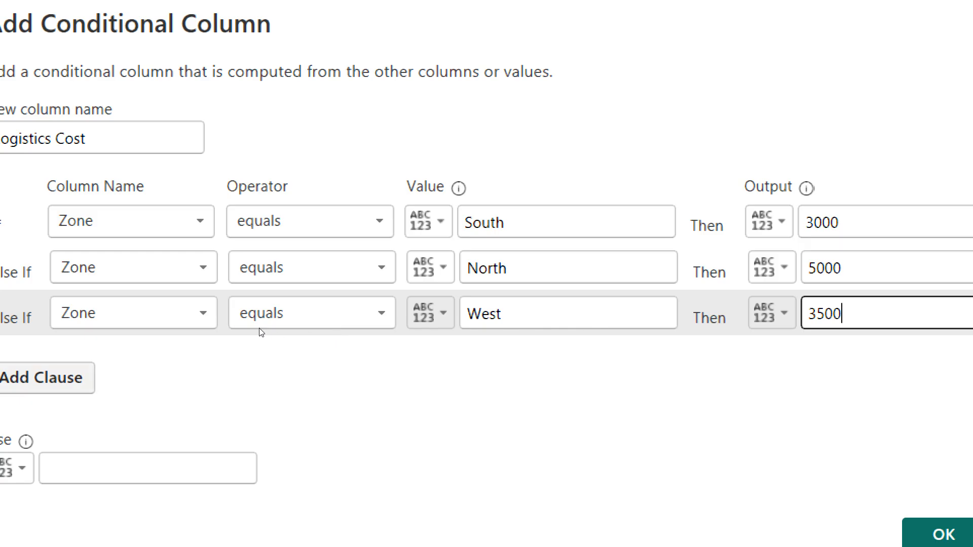
Step: Add an Else If clause that outputs 4000 when Zone equals East, and set the Else output to 0
{"action": "left_click", "coordinate": [47, 378]}
{"action": "left_click", "coordinate": [133, 359]}
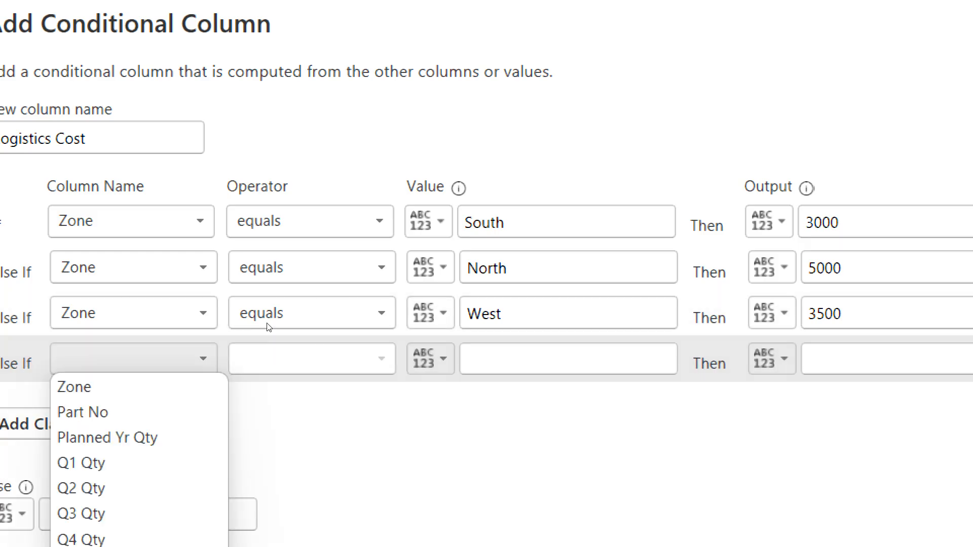
{"action": "left_click", "coordinate": [133, 386]}
{"action": "left_click", "coordinate": [486, 359]}
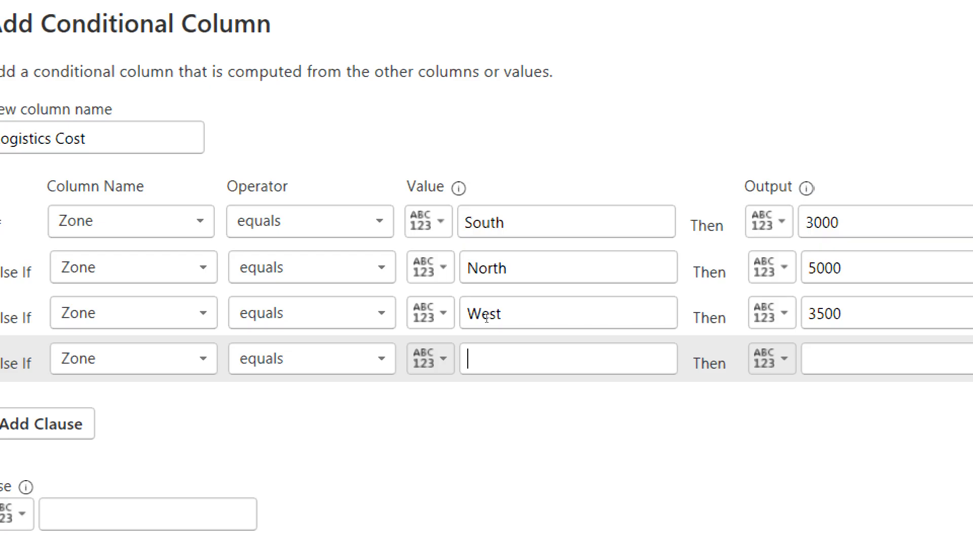
{"action": "type", "text": "East"}
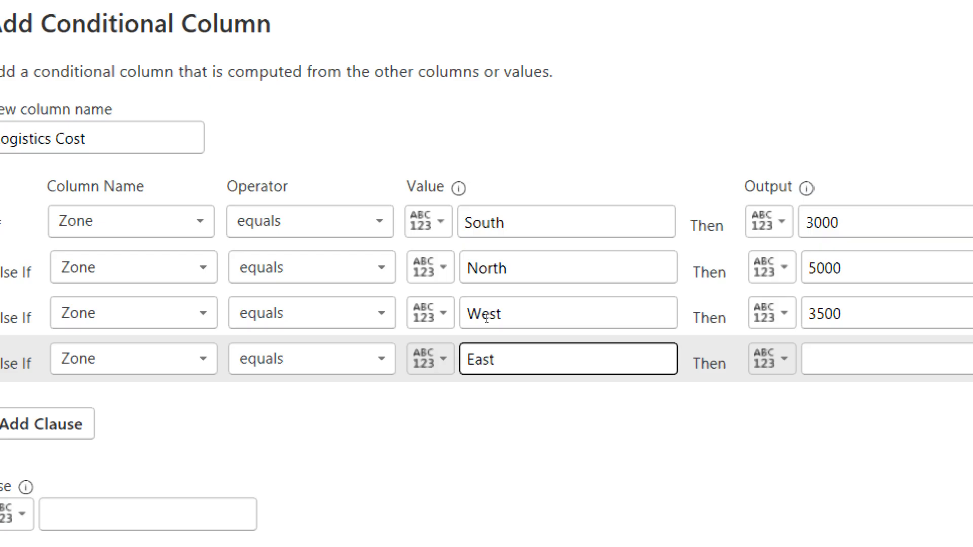
{"action": "key", "text": "Tab"}
{"action": "type", "text": "4000"}
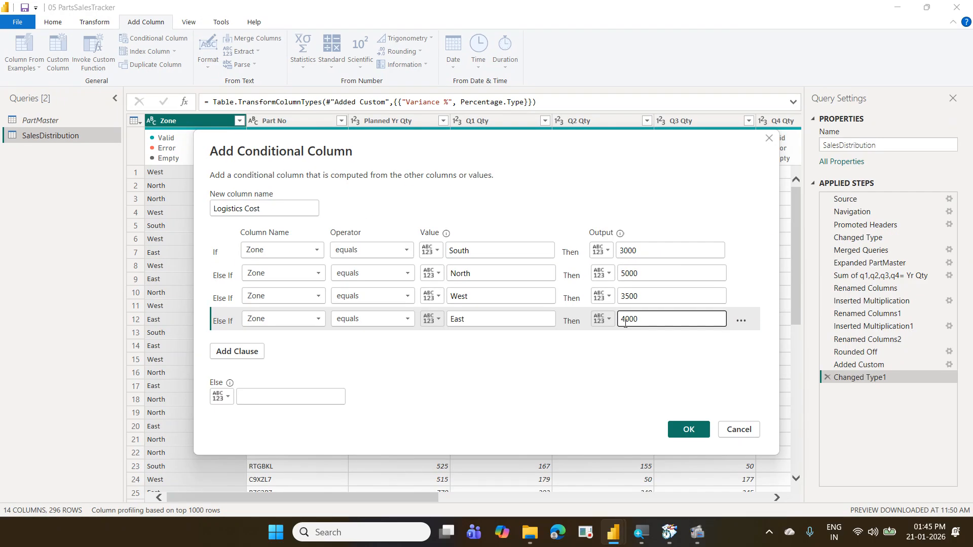
{"action": "left_click", "coordinate": [291, 394]}
{"action": "type", "text": "0"}
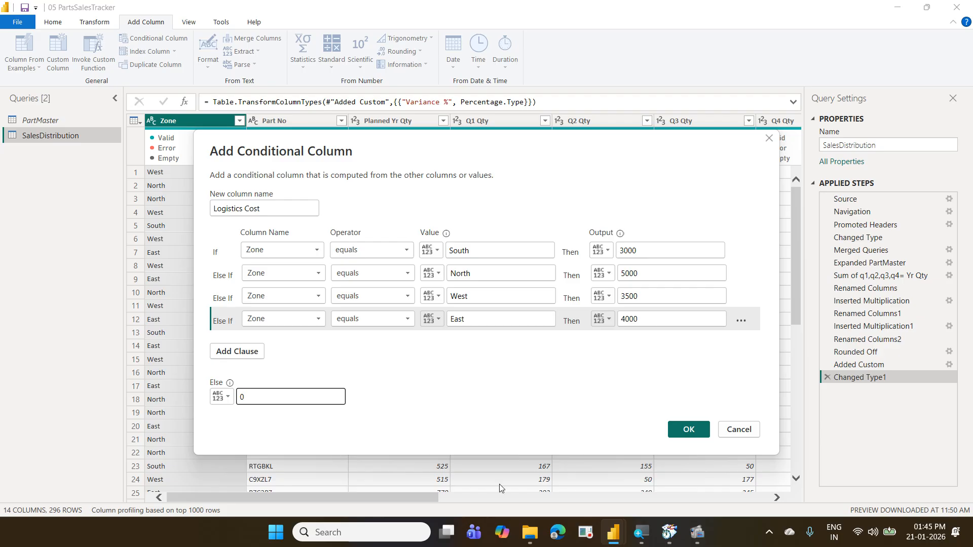
Step: Create the Logistics Cost conditional column and reopen its settings to review the zone clauses
{"action": "left_click", "coordinate": [674, 435]}
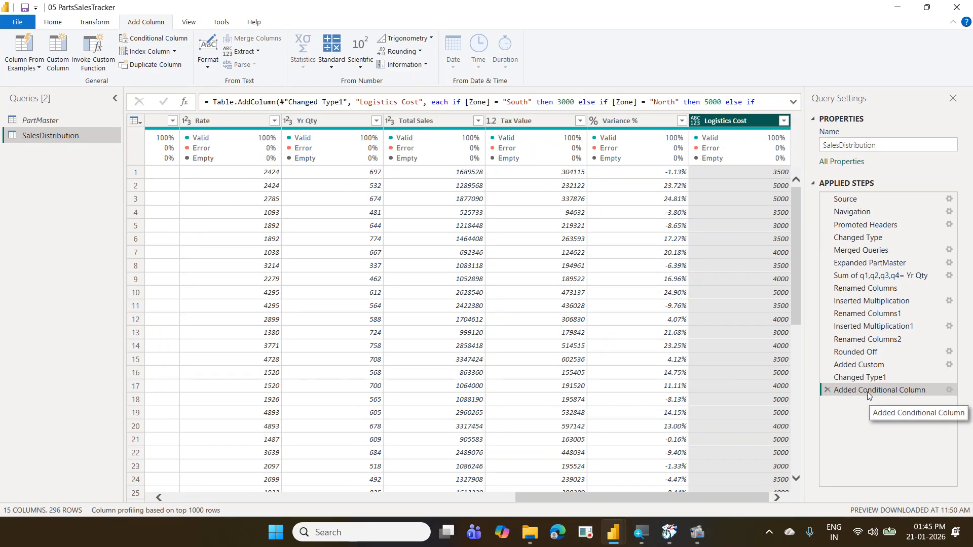
{"action": "left_click", "coordinate": [948, 389]}
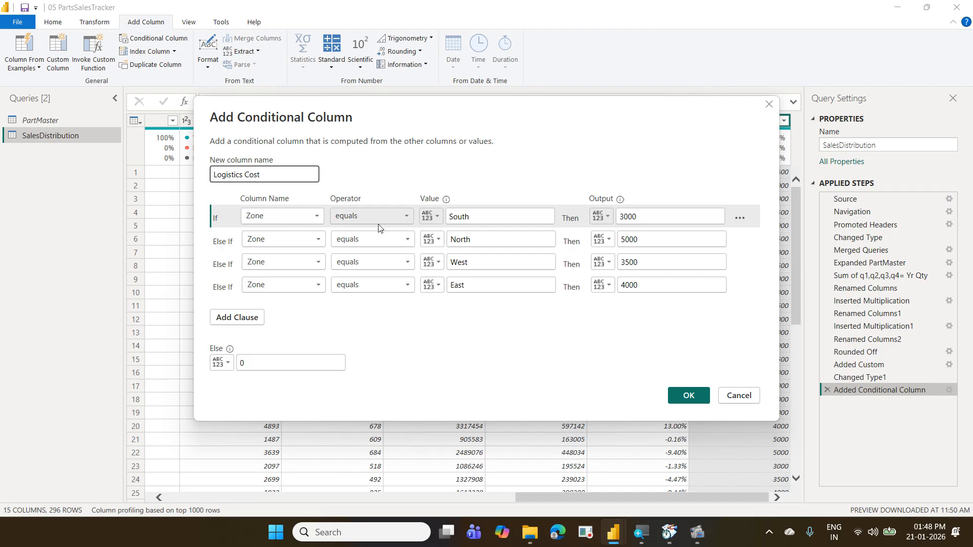
{"action": "left_click", "coordinate": [673, 401]}
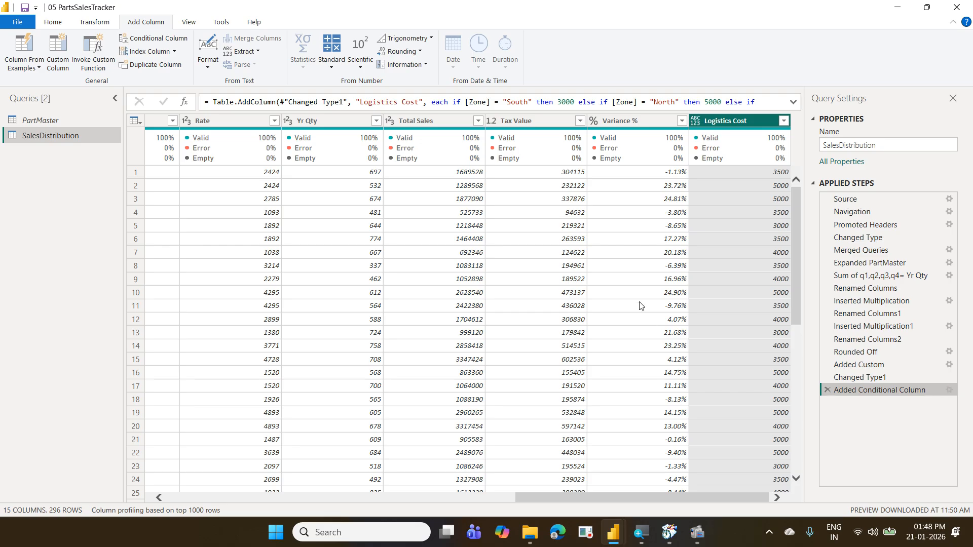
Step: Extract the text between the delimiters "(" and ")" from Part Name into a new column and check the extracted values
{"action": "left_click_drag", "start_coordinate": [568, 498], "coordinate": [368, 535]}
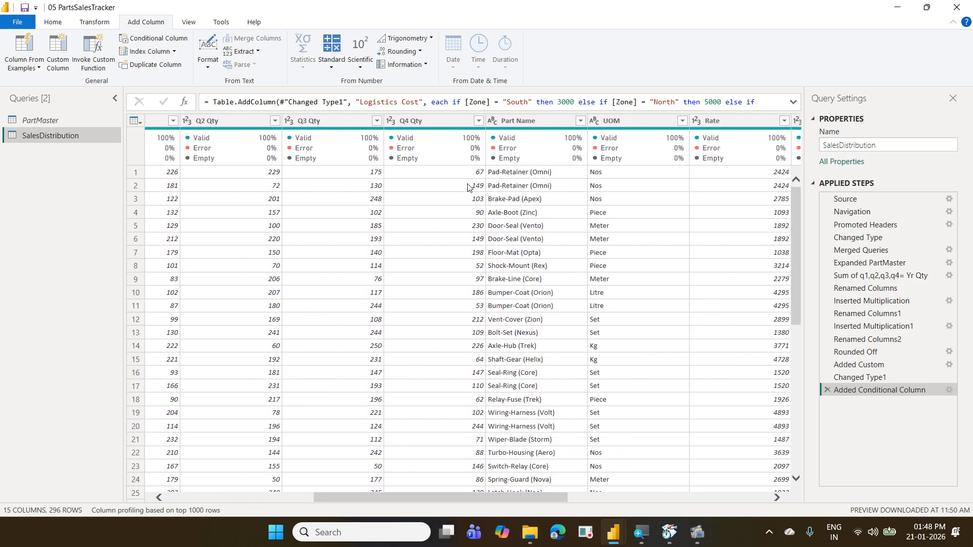
{"action": "left_click", "coordinate": [519, 121]}
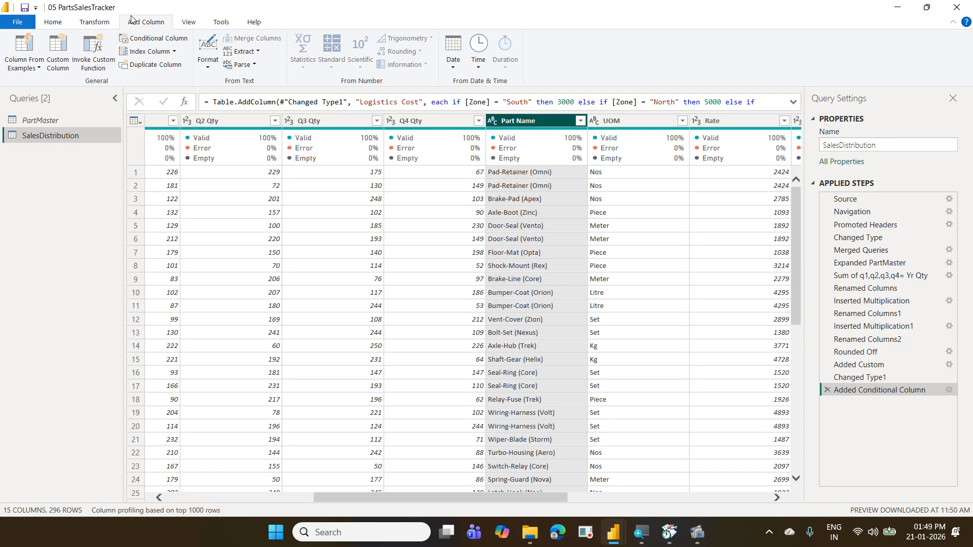
{"action": "left_click", "coordinate": [258, 53]}
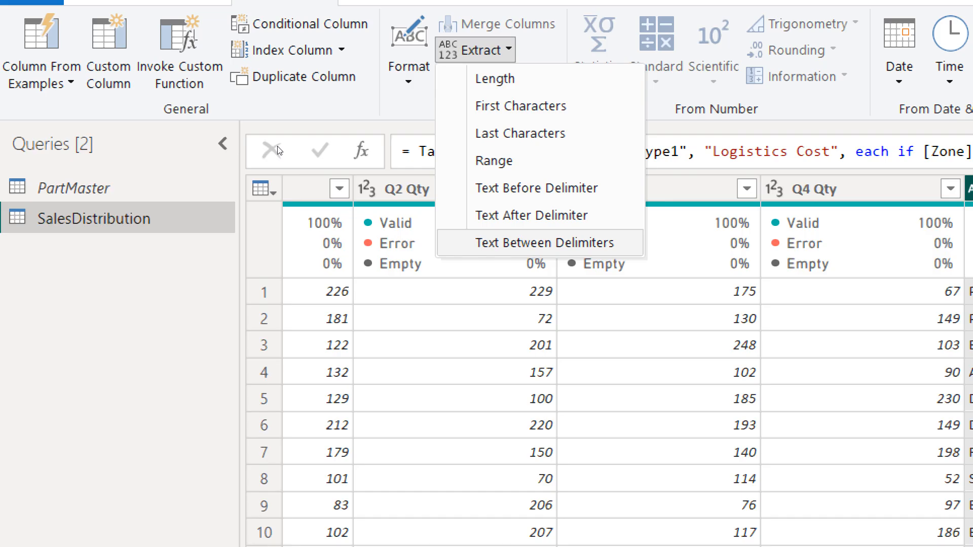
{"action": "key", "text": "Return"}
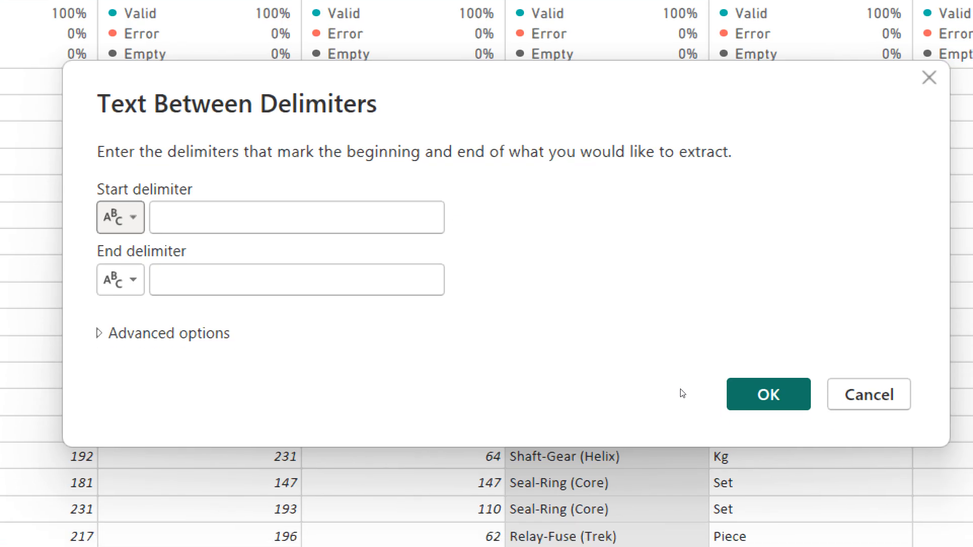
{"action": "left_click", "coordinate": [350, 249]}
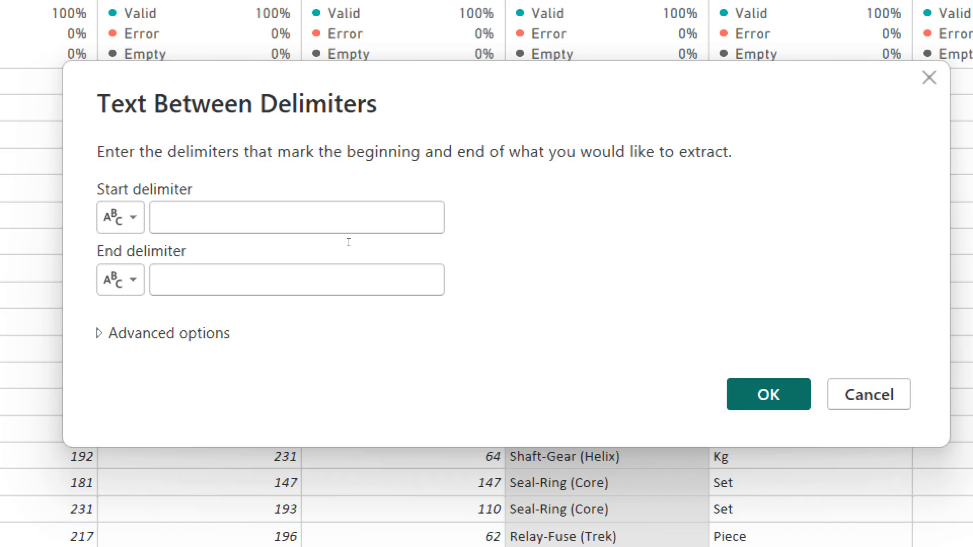
{"action": "type", "text": "("}
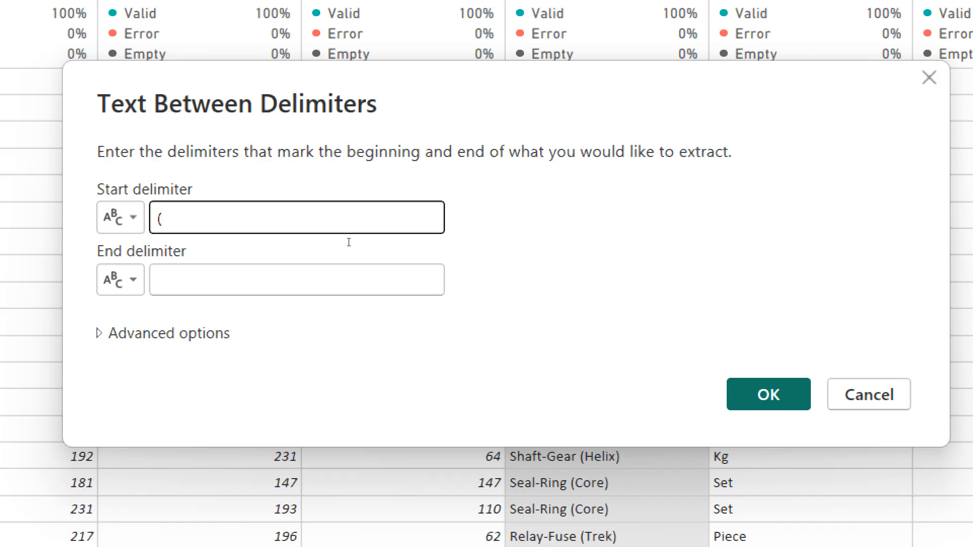
{"action": "left_click", "coordinate": [344, 268]}
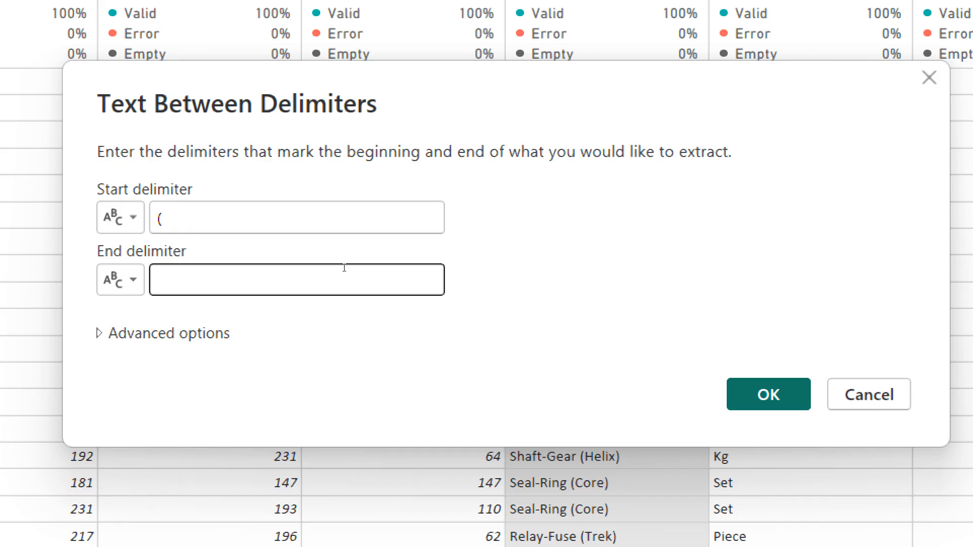
{"action": "type", "text": ")"}
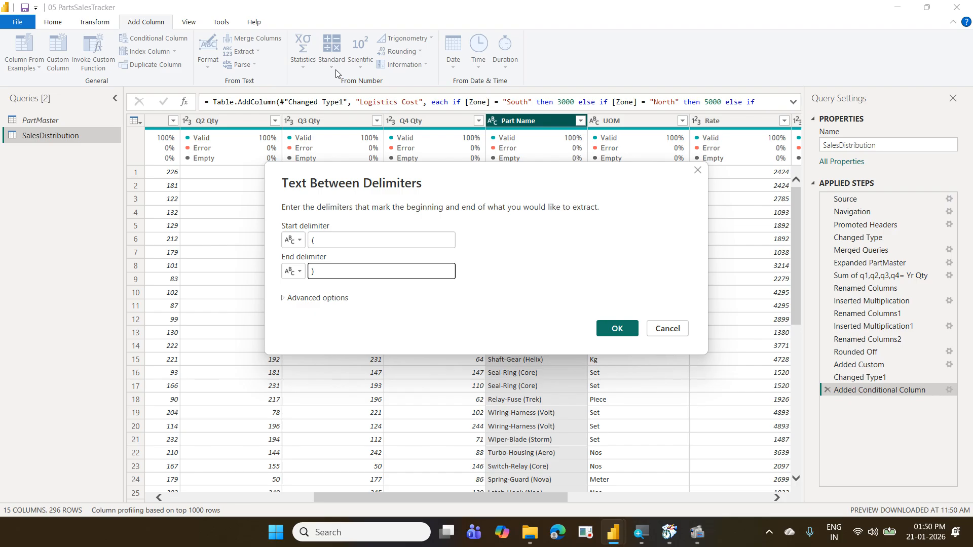
{"action": "left_click", "coordinate": [617, 330]}
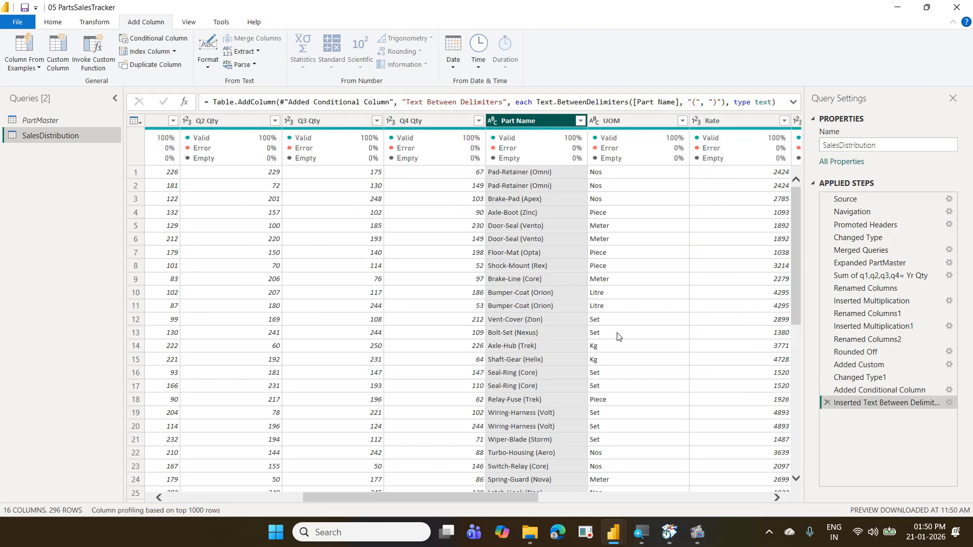
{"action": "left_click_drag", "start_coordinate": [525, 497], "coordinate": [756, 497]}
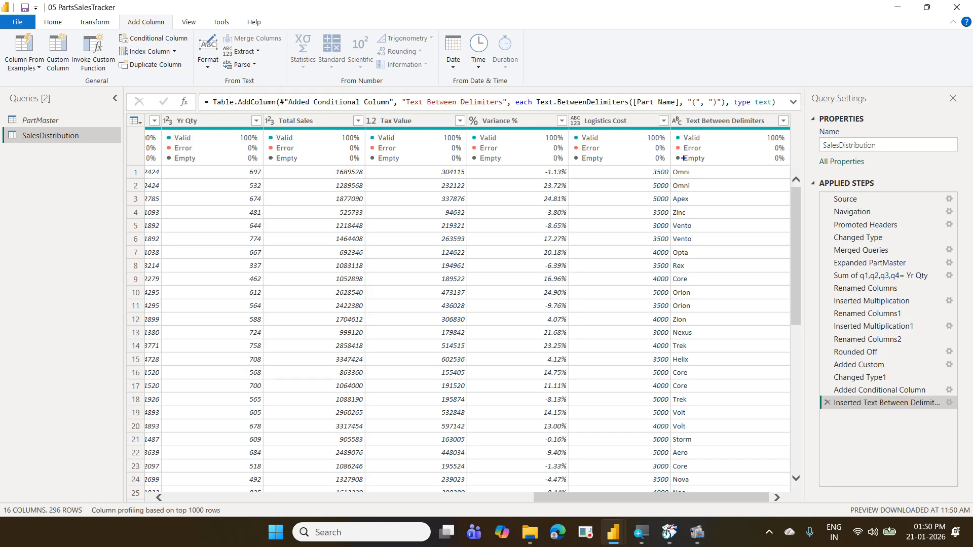
{"action": "mouse_move", "coordinate": [667, 159]}
{"action": "left_mouse_down"}
{"action": "mouse_move", "coordinate": [701, 274]}
{"action": "mouse_move", "coordinate": [705, 485]}
{"action": "left_mouse_up"}
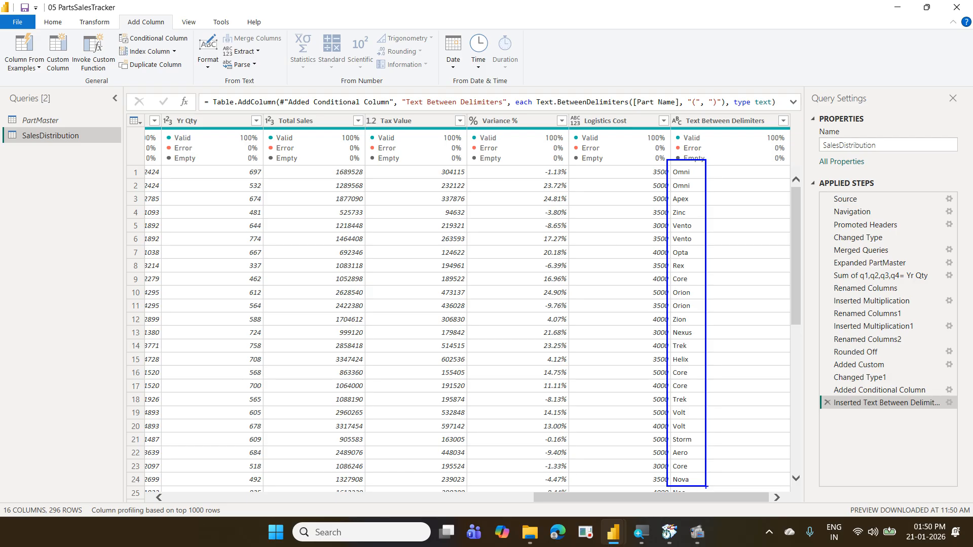
{"action": "key", "text": "Escape"}
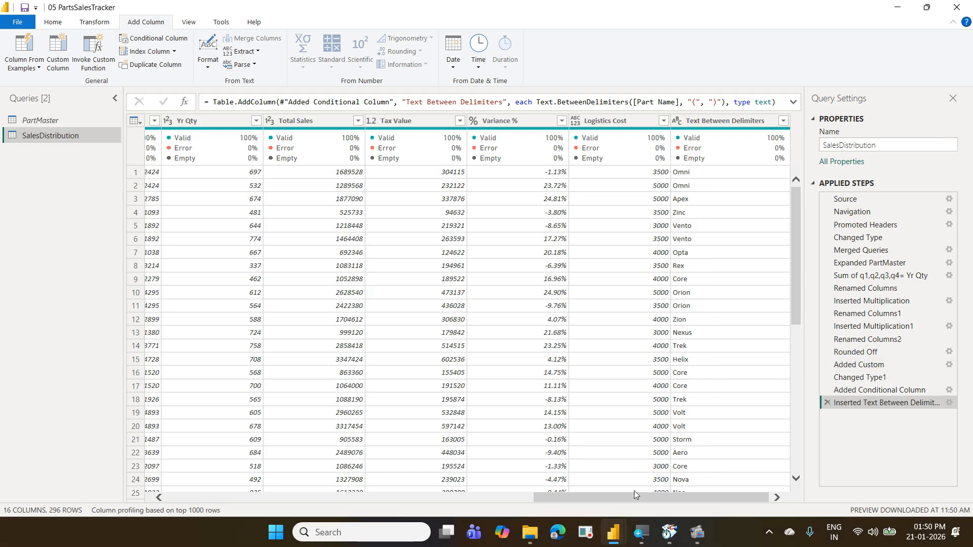
Step: Start a column from examples based on all columns, giving "pad" as the first row's sample value
{"action": "left_click_drag", "start_coordinate": [634, 494], "coordinate": [385, 495]}
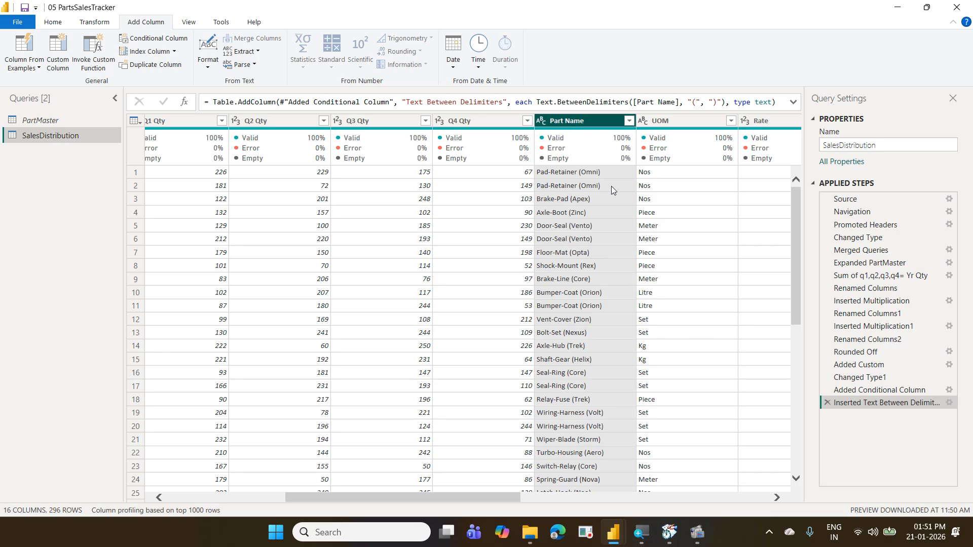
{"action": "left_click", "coordinate": [670, 123]}
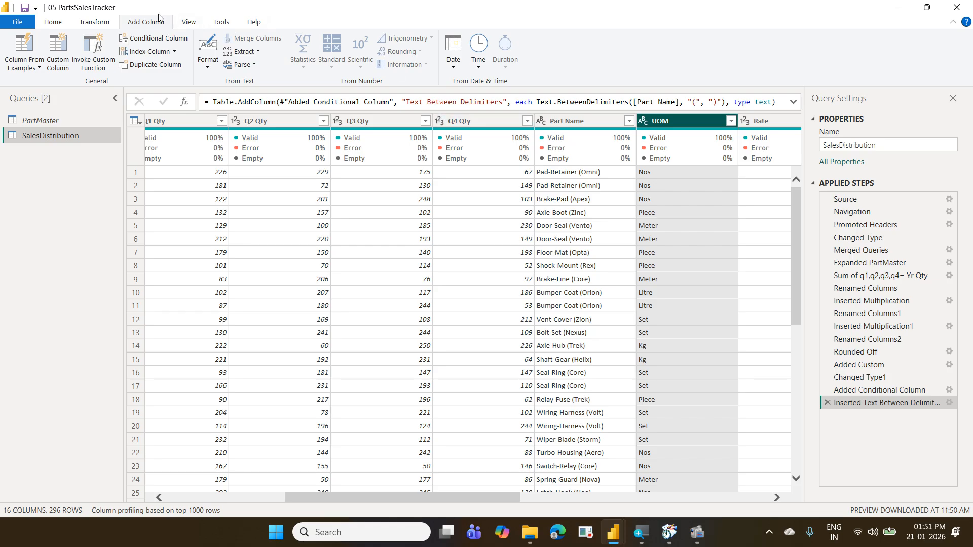
{"action": "left_click", "coordinate": [39, 68]}
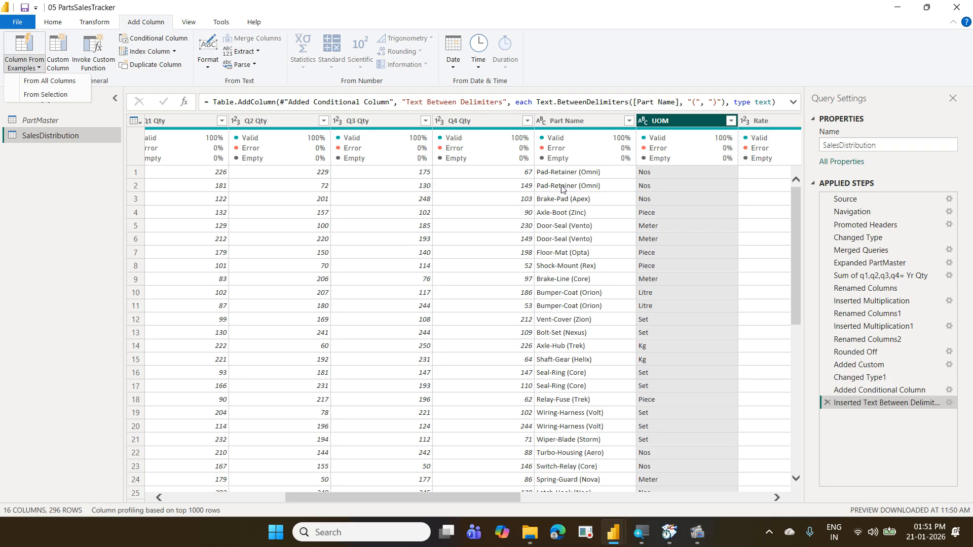
{"action": "left_click", "coordinate": [29, 43]}
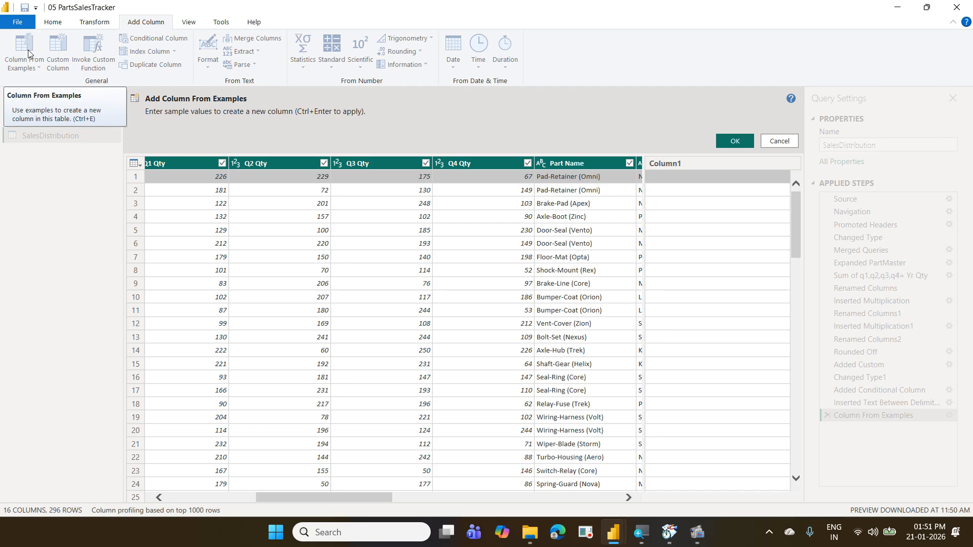
{"action": "left_click", "coordinate": [686, 181]}
{"action": "type", "text": "p"}
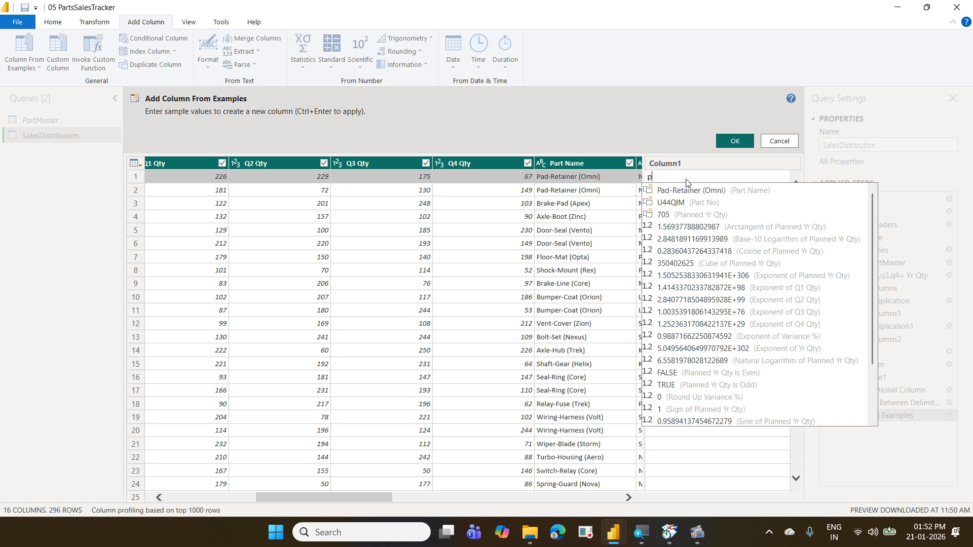
{"action": "type", "text": "ad"}
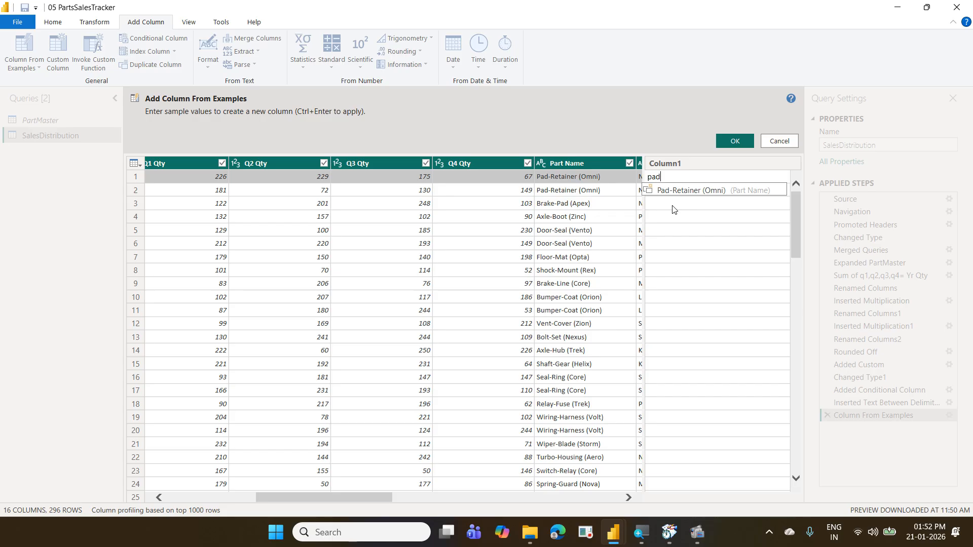
{"action": "key", "text": "Return"}
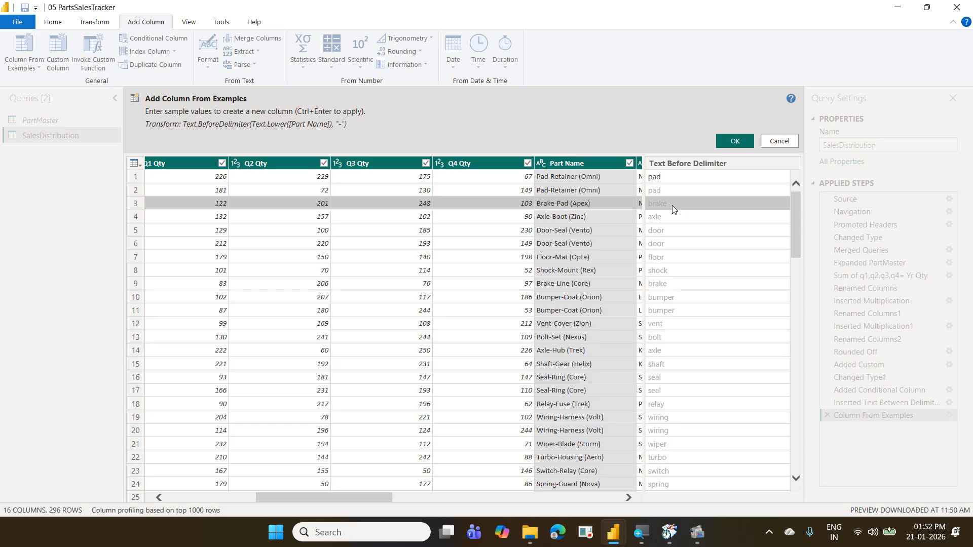
Step: Add the example-based column with "Brake" as the third row's sample value, and delete its applied step again
{"action": "left_click", "coordinate": [672, 205]}
{"action": "type", "text": "Bra"}
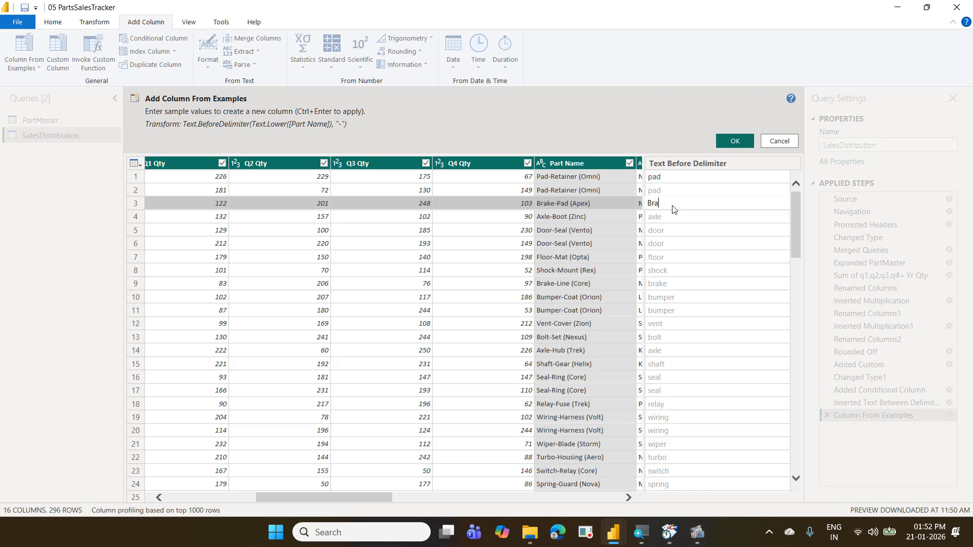
{"action": "type", "text": "es"}
{"action": "key", "text": "BackSpace"}
{"action": "left_click", "coordinate": [736, 140]}
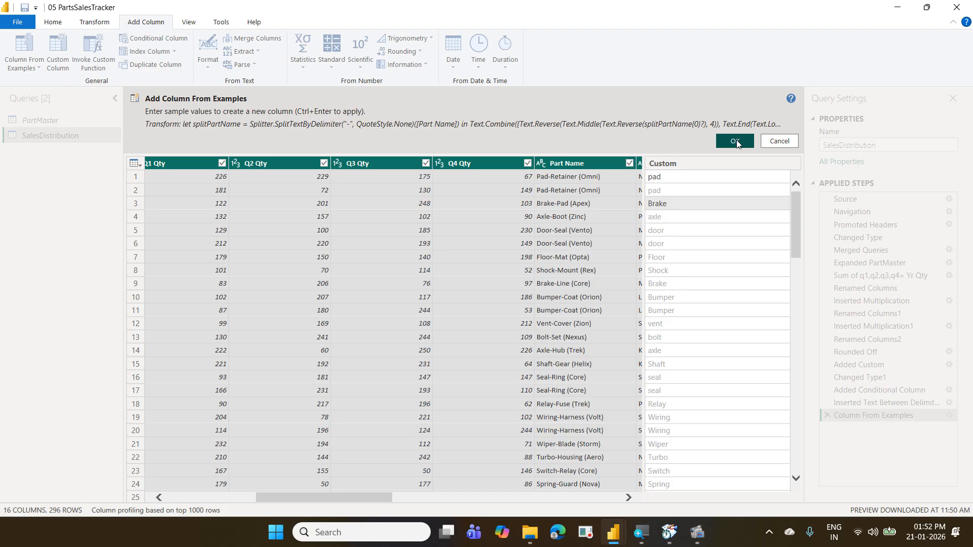
{"action": "left_click", "coordinate": [736, 142]}
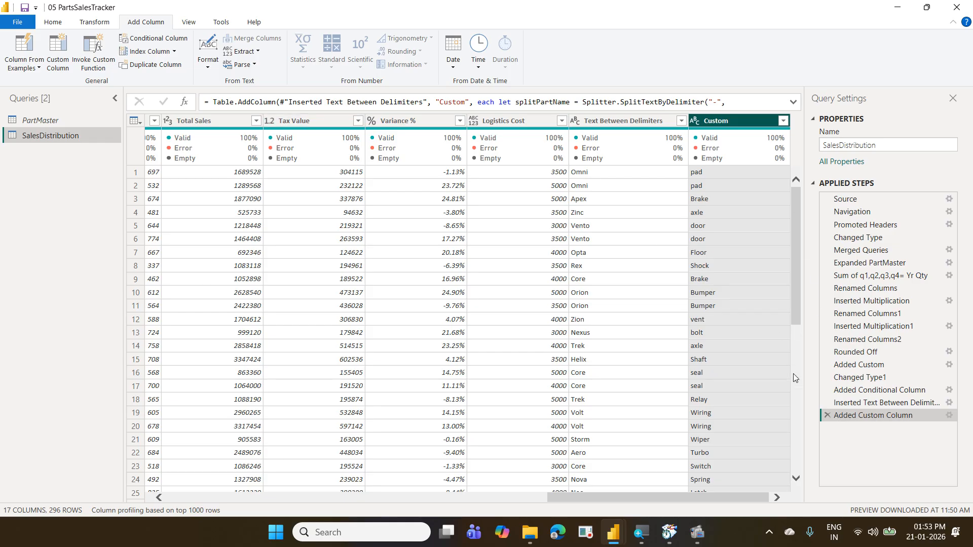
{"action": "left_click", "coordinate": [827, 415]}
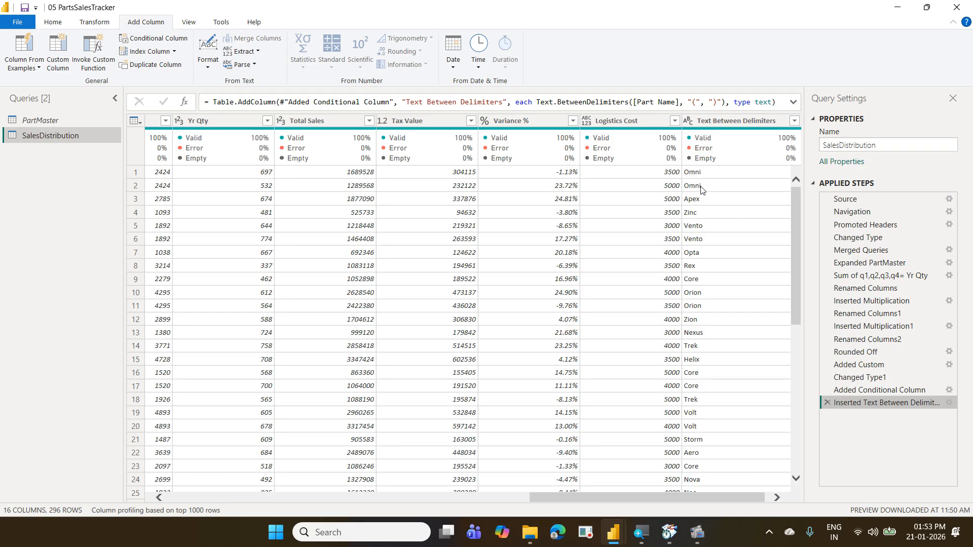
Step: Add a column from examples with "Retainer" as the first row's sample value, and delete its applied step again
{"action": "left_click_drag", "start_coordinate": [677, 496], "coordinate": [479, 516]}
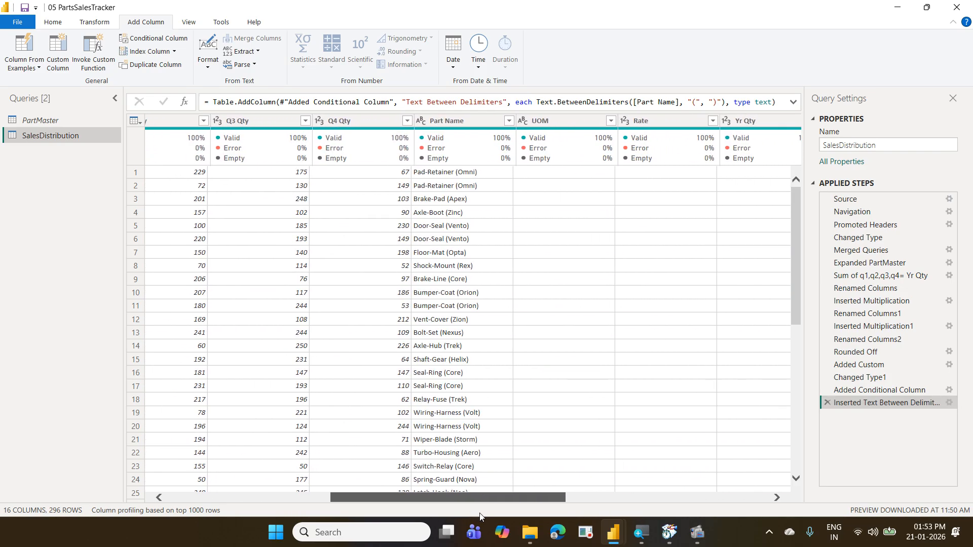
{"action": "left_click", "coordinate": [446, 125]}
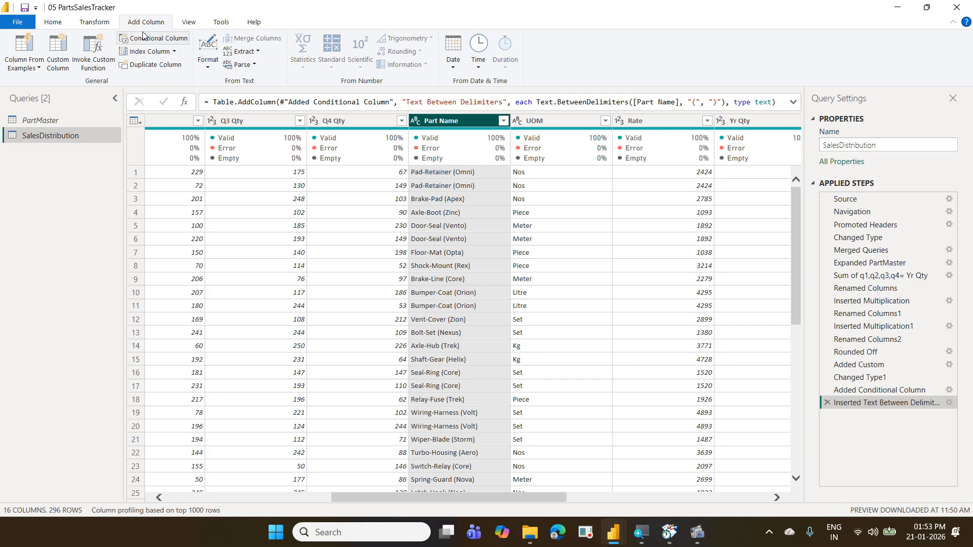
{"action": "left_click", "coordinate": [36, 43]}
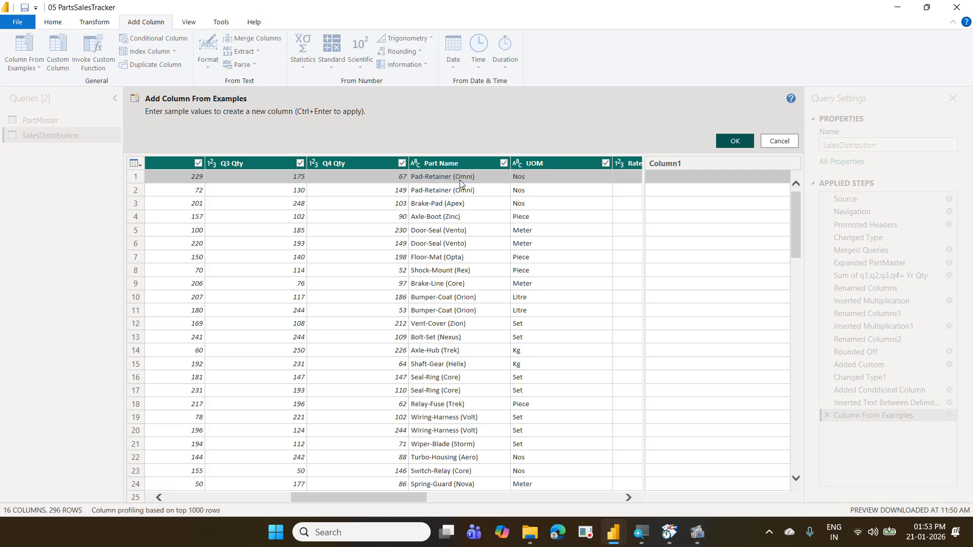
{"action": "type", "text": "Ret"}
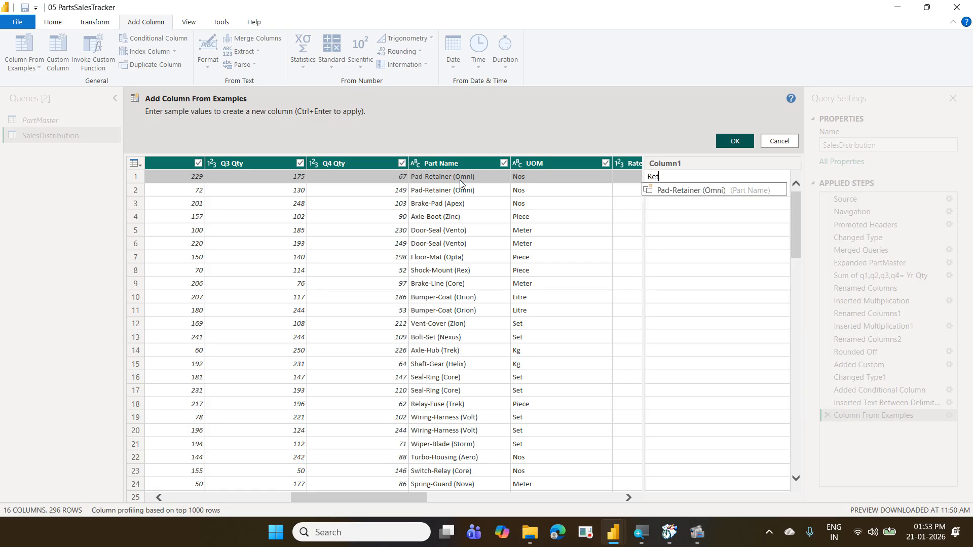
{"action": "type", "text": "ainer"}
{"action": "key", "text": "Return"}
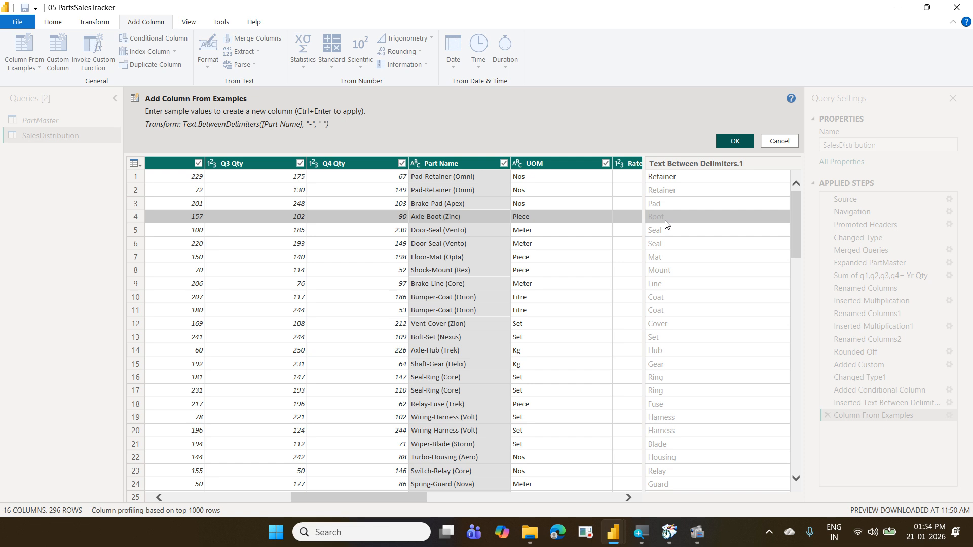
{"action": "key", "text": "ctrl+Return"}
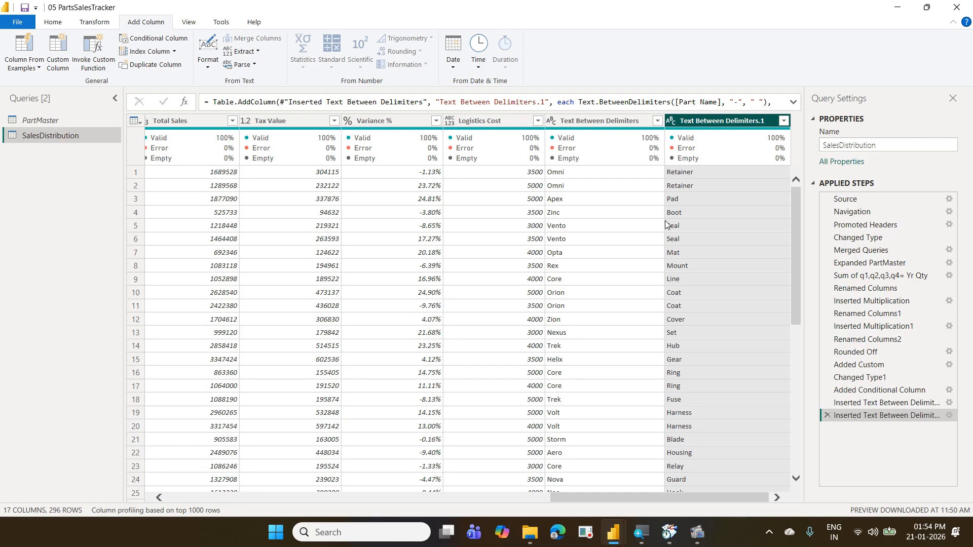
{"action": "left_click", "coordinate": [827, 415]}
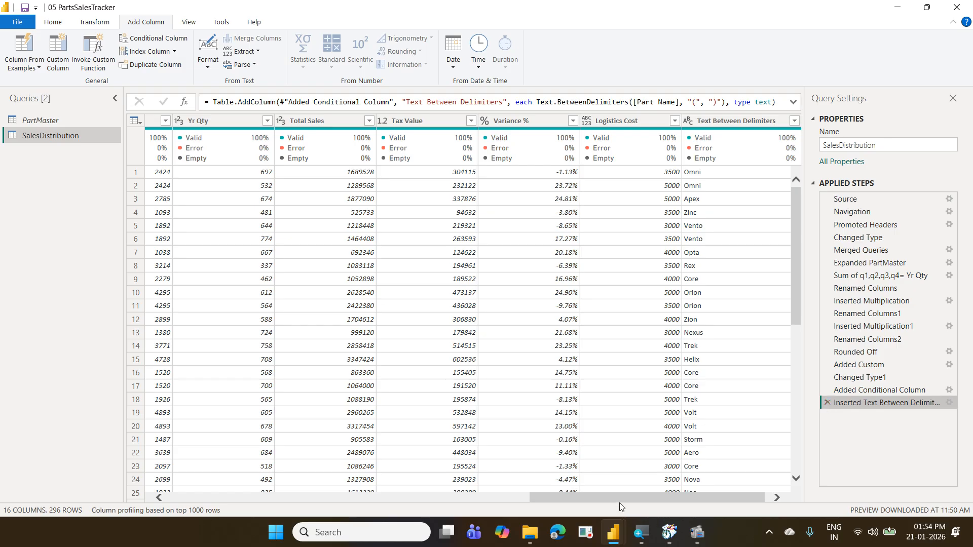
Step: Add the prefix "DICV-" to every value in the Part No column of the SalesDistribution query
{"action": "left_click_drag", "start_coordinate": [619, 502], "coordinate": [179, 499]}
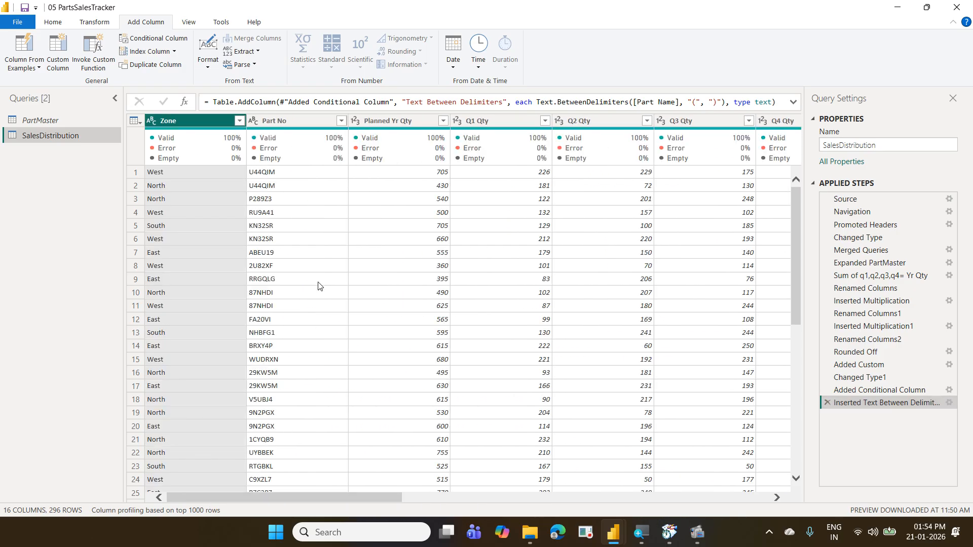
{"action": "left_click", "coordinate": [308, 125]}
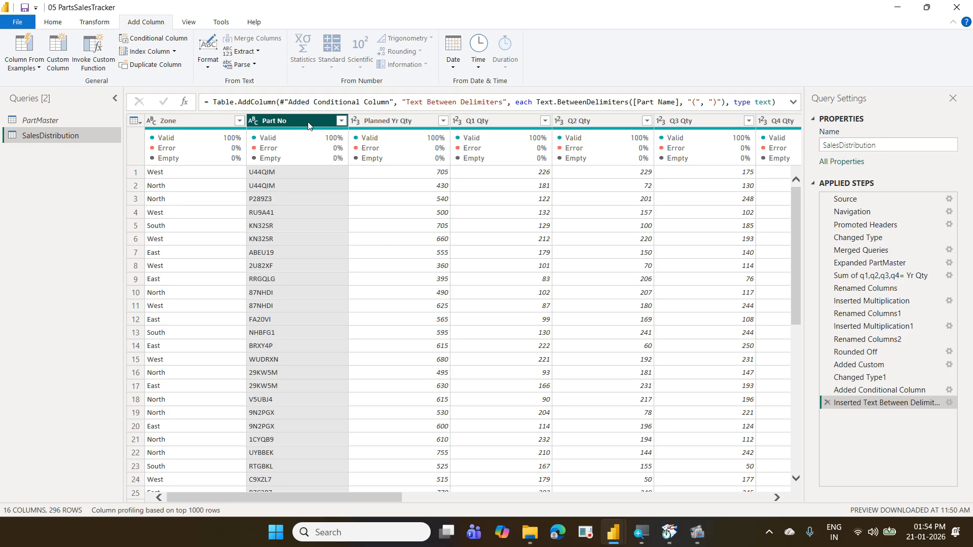
{"action": "left_click", "coordinate": [111, 23]}
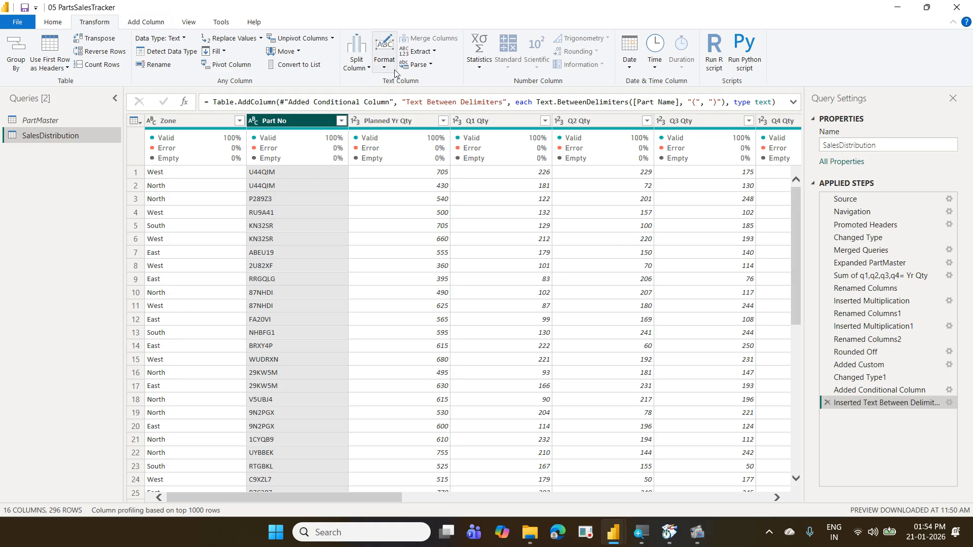
{"action": "left_click", "coordinate": [434, 51]}
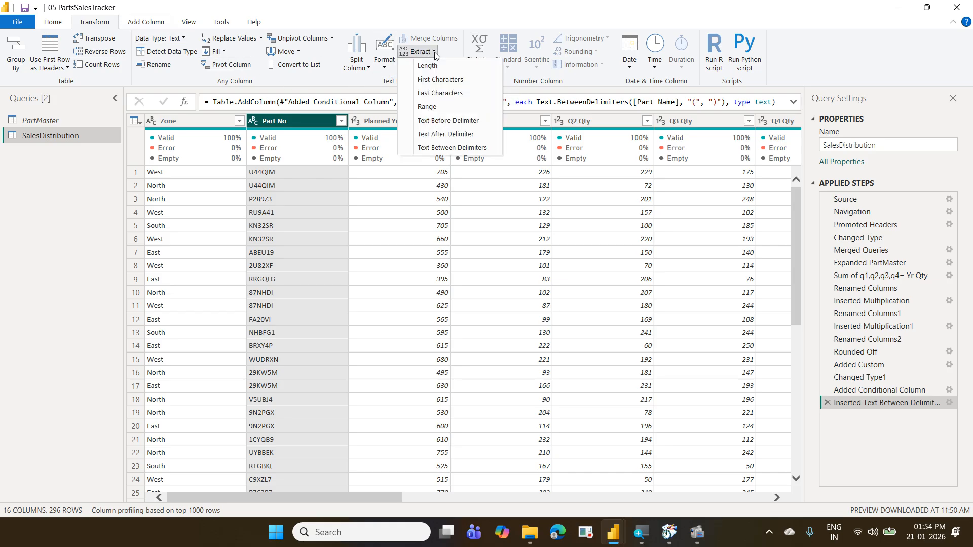
{"action": "left_click", "coordinate": [384, 72]}
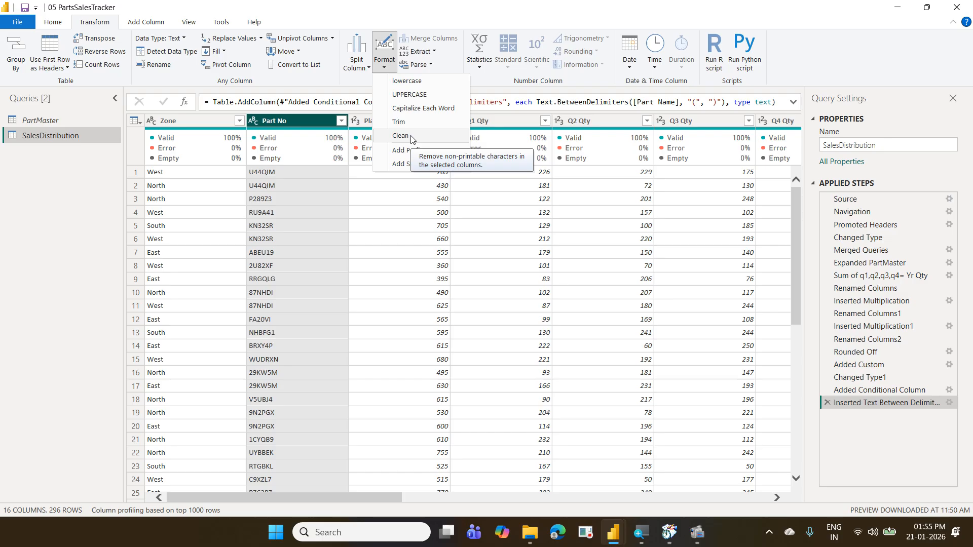
{"action": "key", "text": "Escape"}
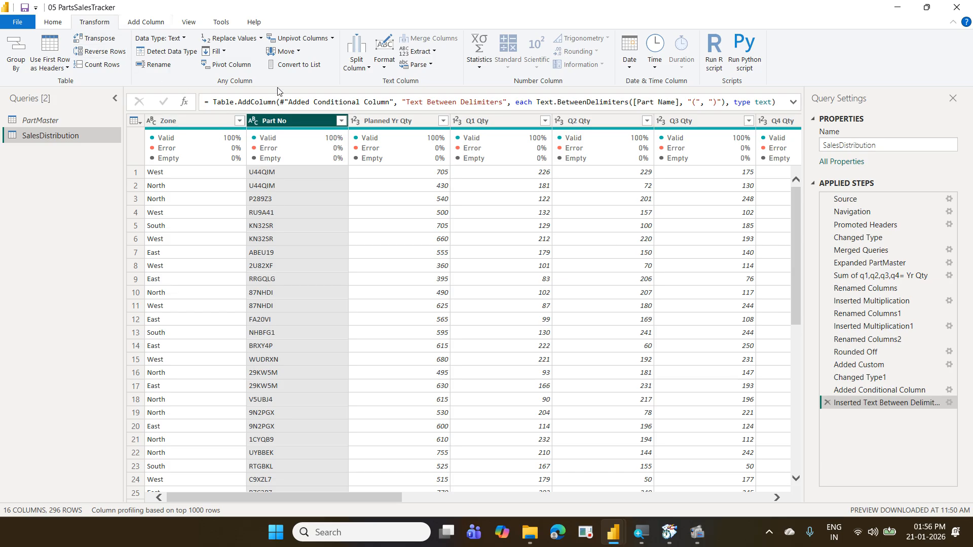
{"action": "left_click", "coordinate": [395, 68]}
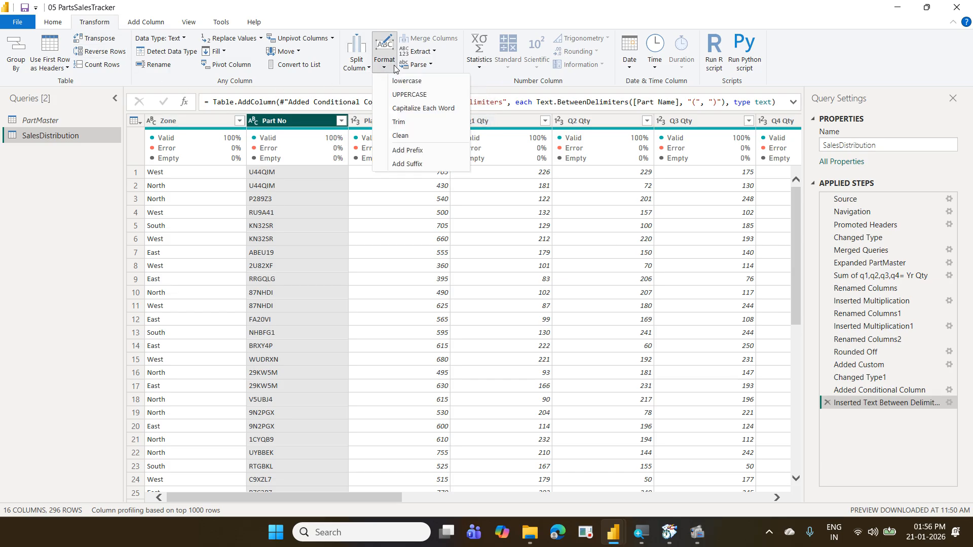
{"action": "left_click", "coordinate": [427, 149]}
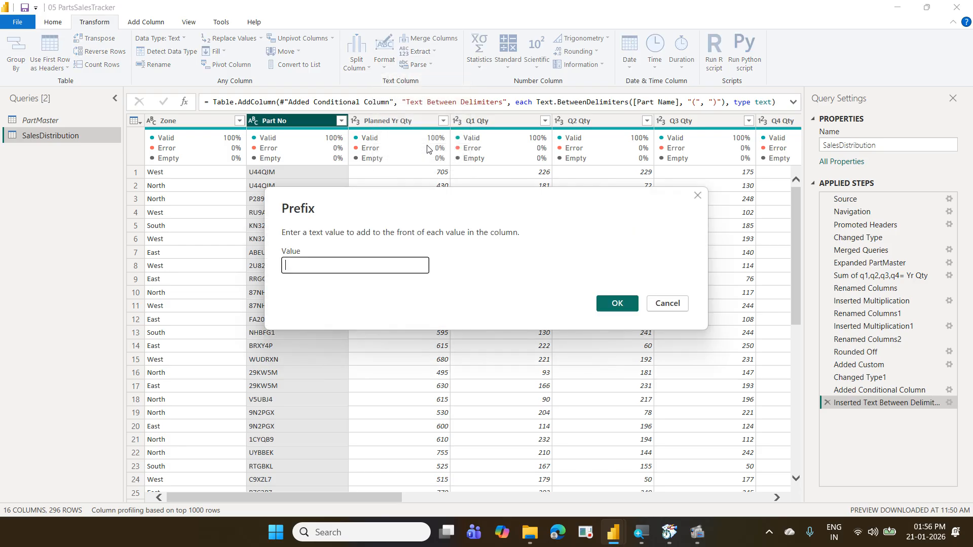
{"action": "type", "text": "DICV-"}
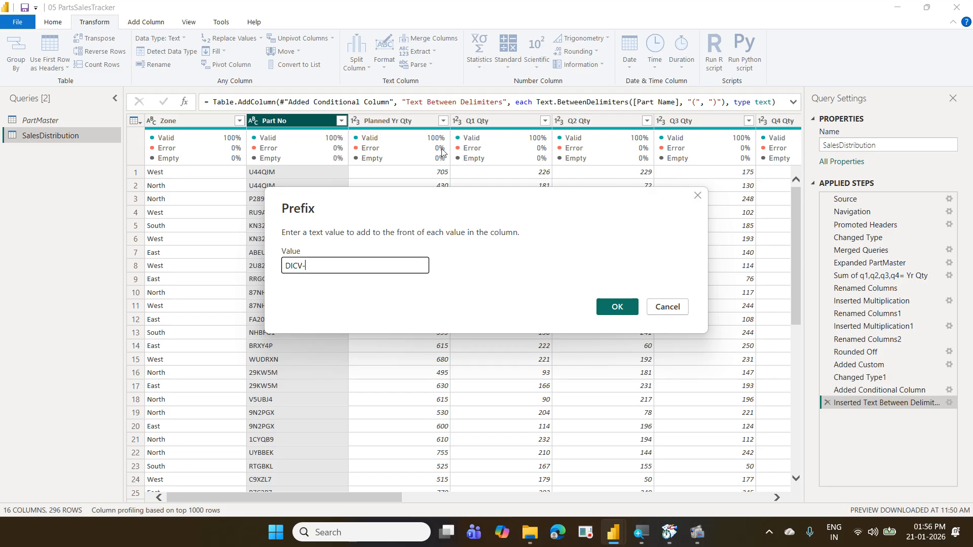
{"action": "left_click", "coordinate": [606, 307]}
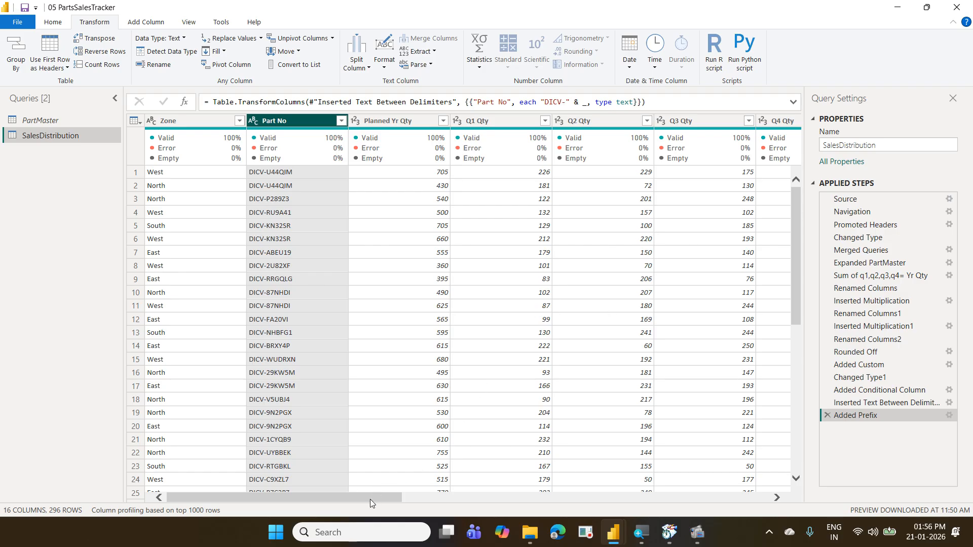
{"action": "left_click_drag", "start_coordinate": [370, 499], "coordinate": [634, 503]}
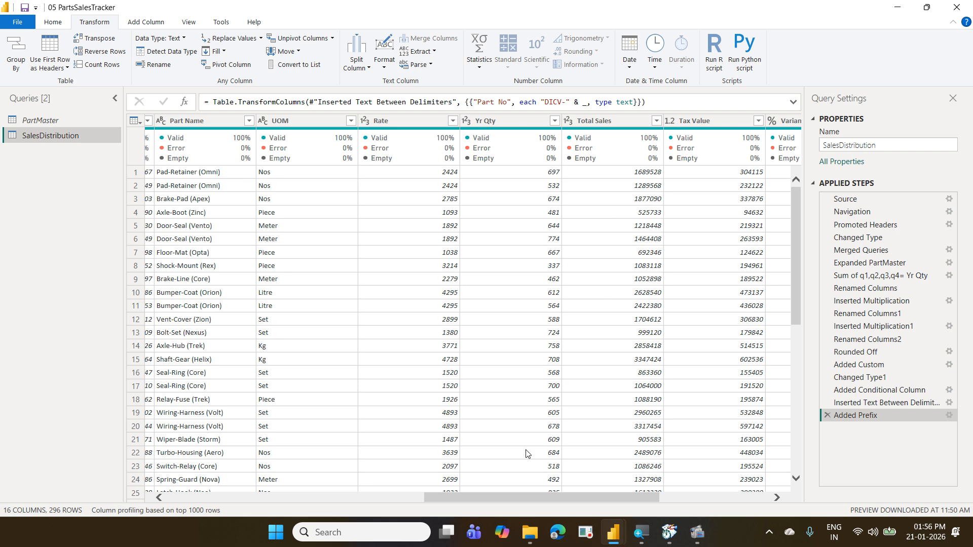
{"action": "left_click_drag", "start_coordinate": [510, 494], "coordinate": [220, 497]}
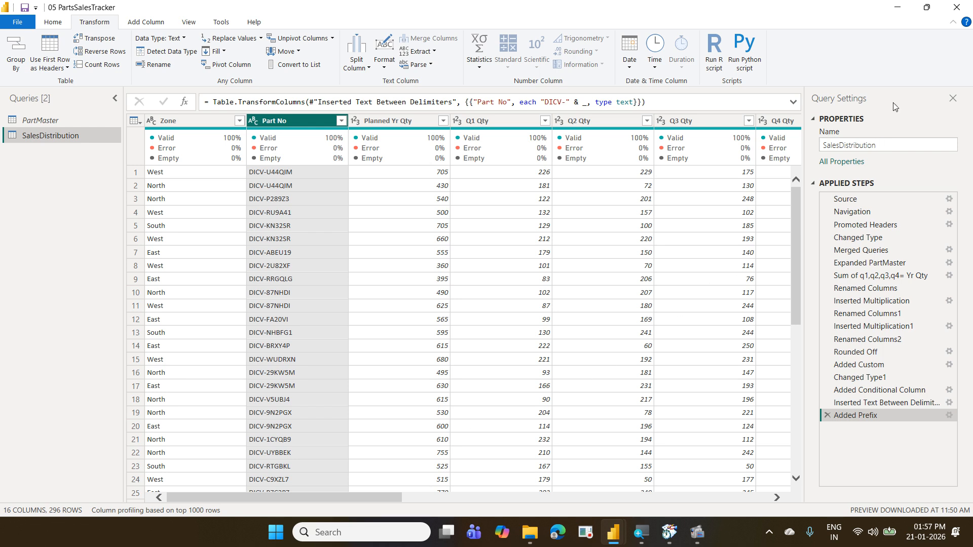
Step: Close the query editor with its changes applied, and save and close the 05 PartsSalesTracker report
{"action": "left_click", "coordinate": [951, 5]}
{"action": "left_click", "coordinate": [484, 290]}
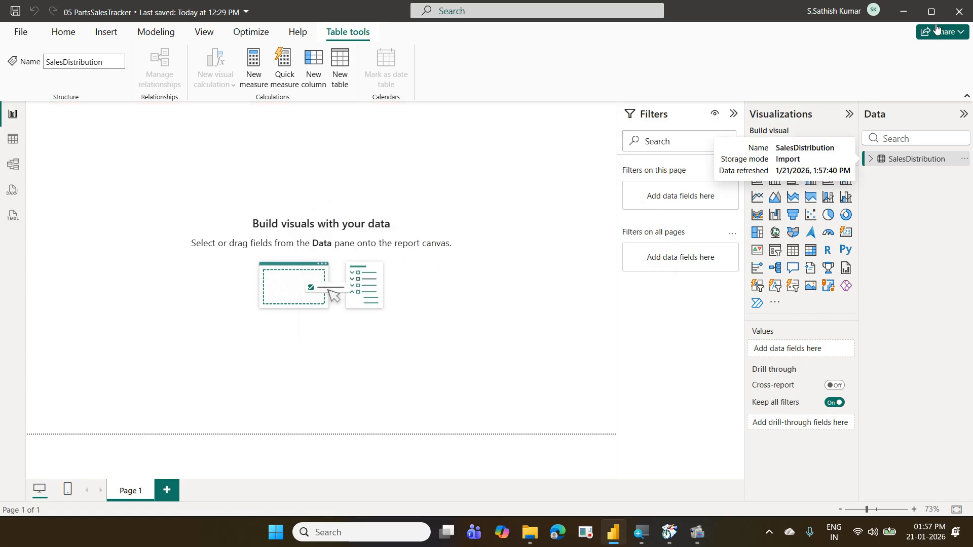
{"action": "left_click", "coordinate": [958, 17]}
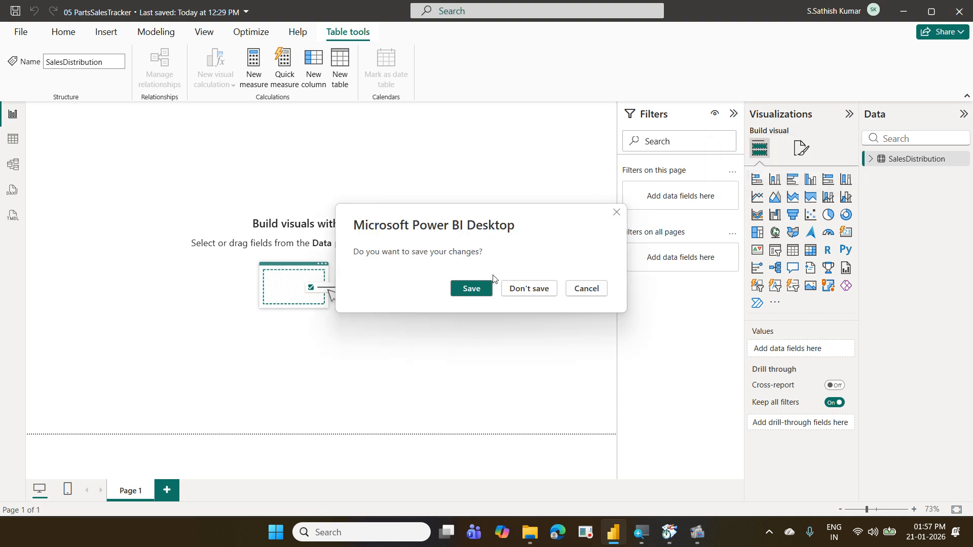
{"action": "left_click", "coordinate": [484, 291]}
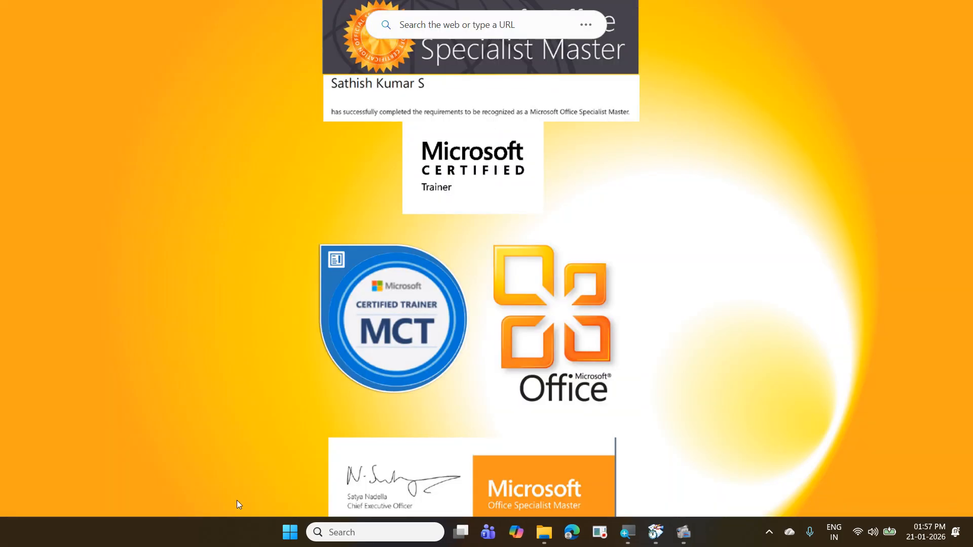
Step: Switch to Excel in a maximized window and create a blank workbook
{"action": "left_click", "coordinate": [285, 532]}
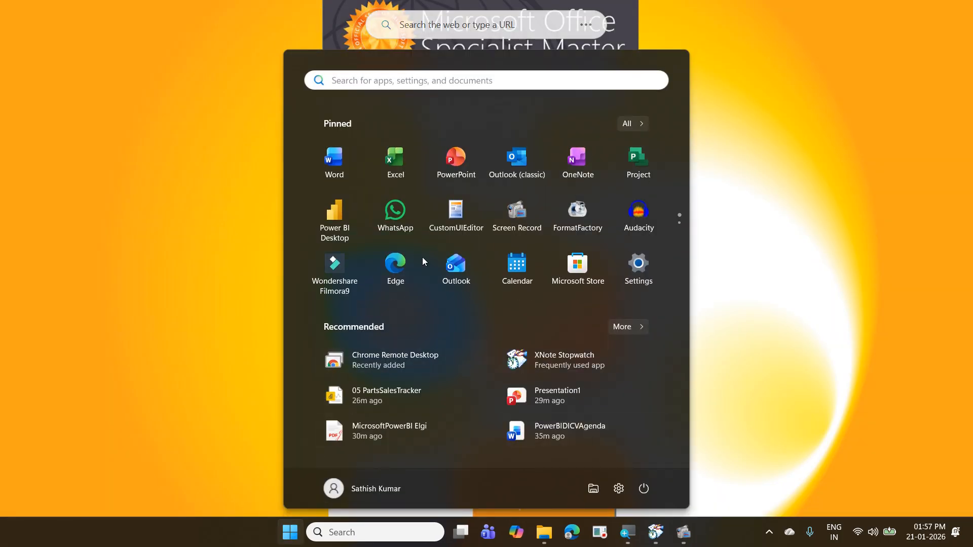
{"action": "left_click", "coordinate": [399, 182]}
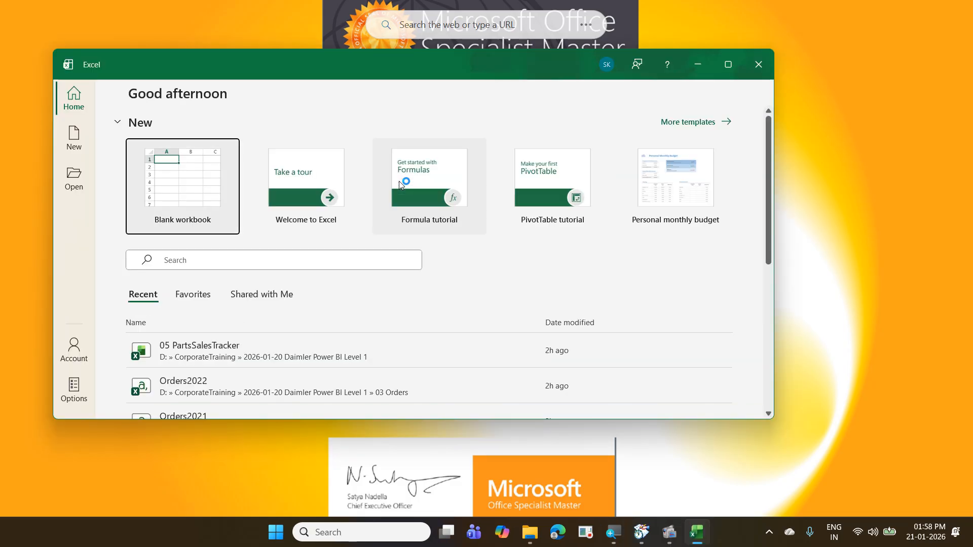
{"action": "left_click", "coordinate": [725, 73]}
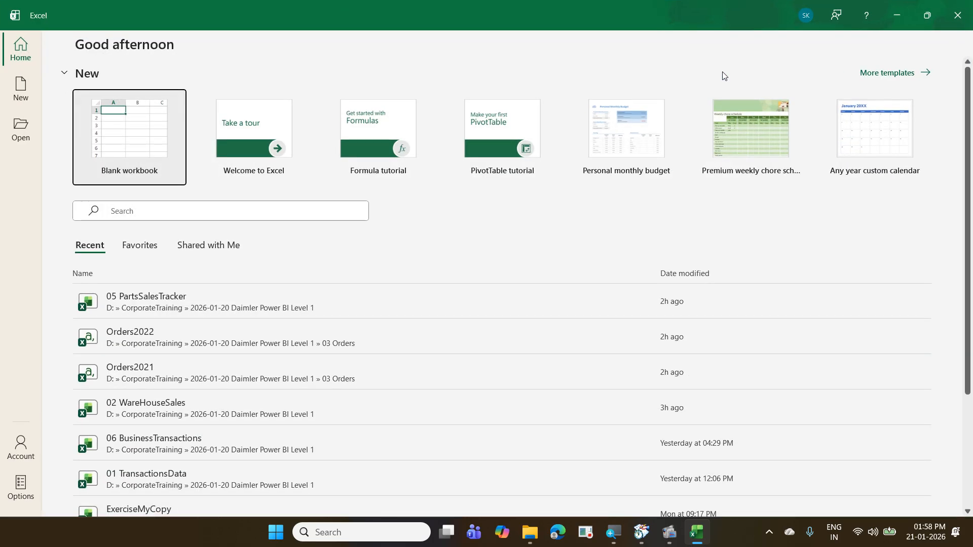
{"action": "left_click", "coordinate": [156, 152]}
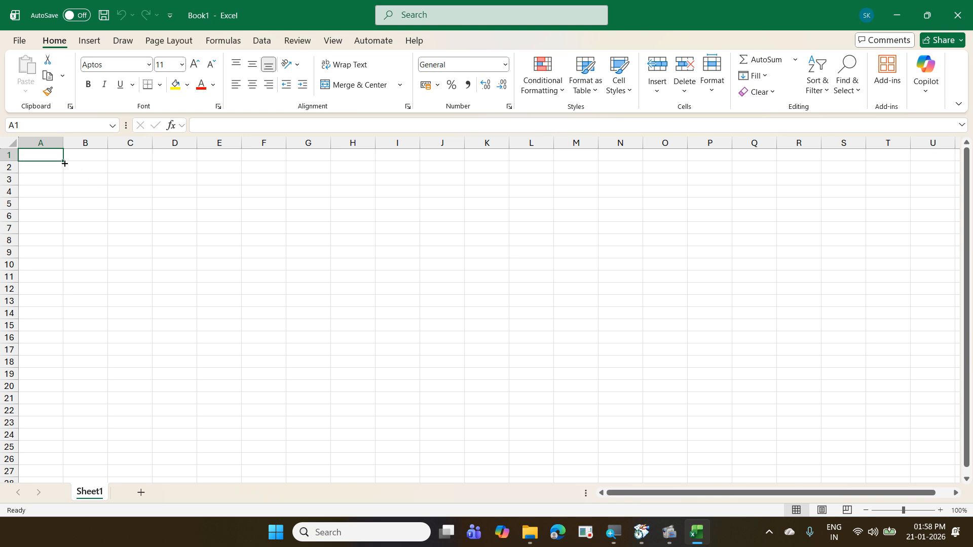
Step: Import data from the Excel workbook 05 PartsSalesTracker in the folder 2026-01-20 Daimler Power BI Level 1
{"action": "left_click", "coordinate": [531, 537]}
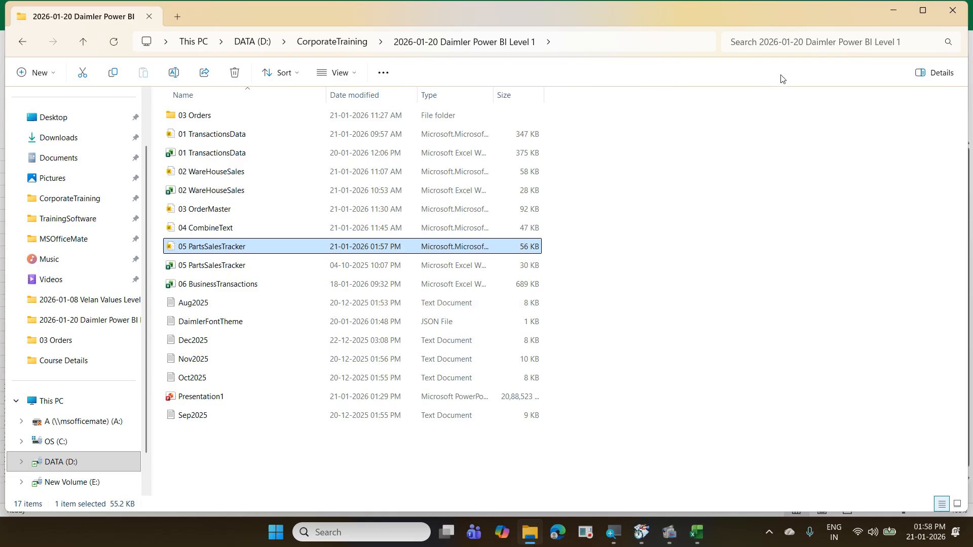
{"action": "left_click", "coordinate": [895, 9]}
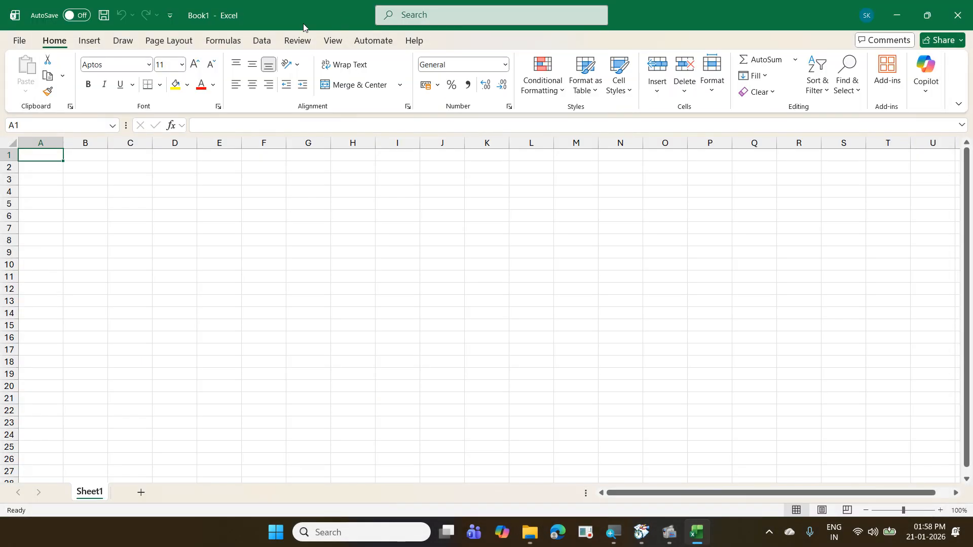
{"action": "left_click", "coordinate": [257, 42]}
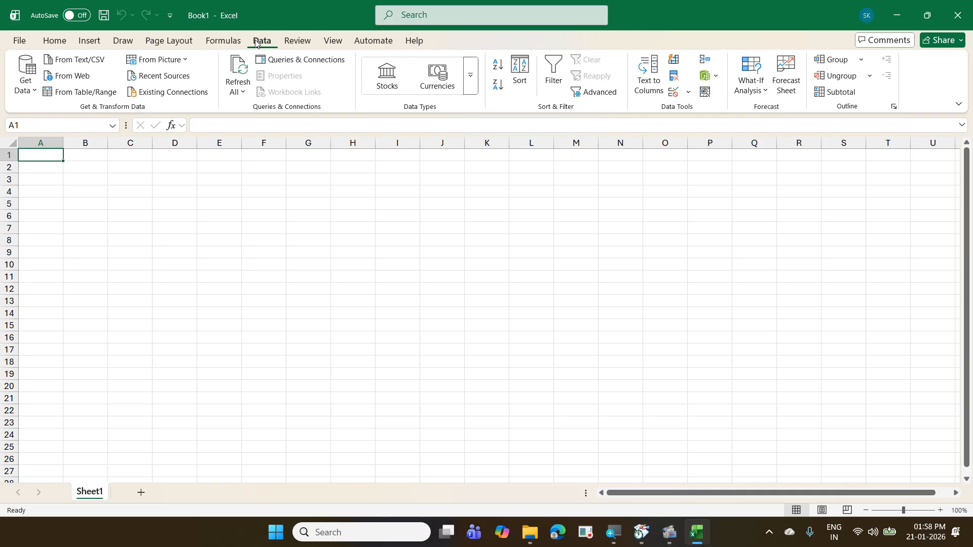
{"action": "left_click", "coordinate": [32, 90]}
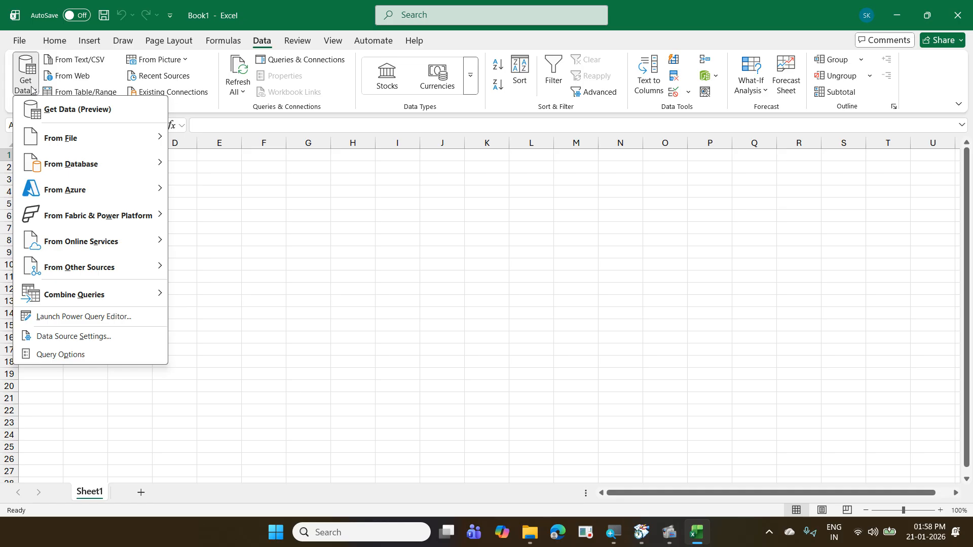
{"action": "mouse_move", "coordinate": [60, 136]}
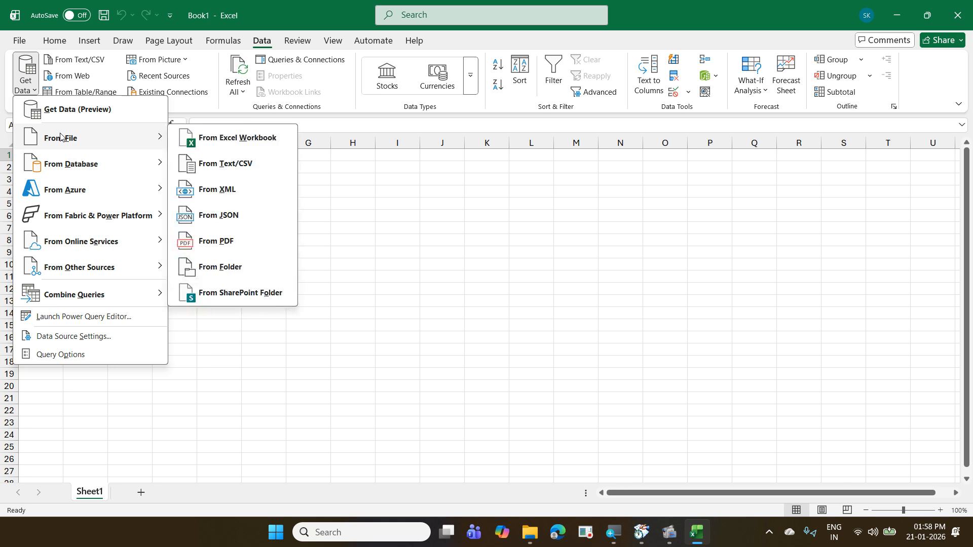
{"action": "left_click", "coordinate": [264, 147]}
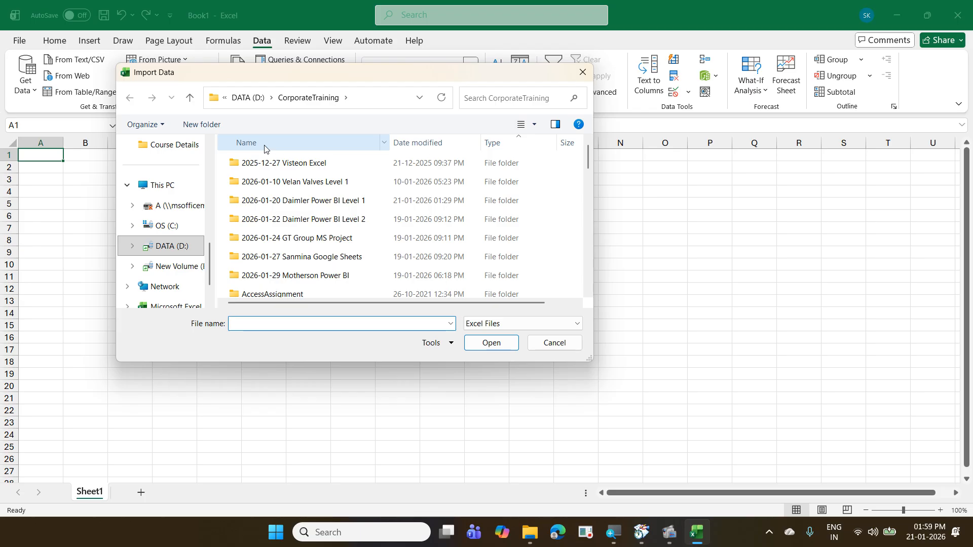
{"action": "double_click", "coordinate": [309, 200]}
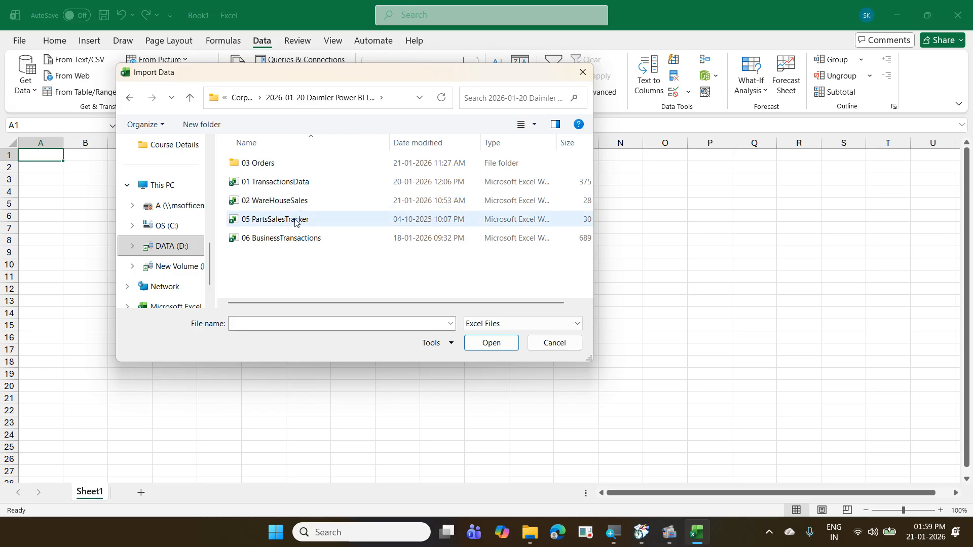
{"action": "left_click", "coordinate": [296, 222]}
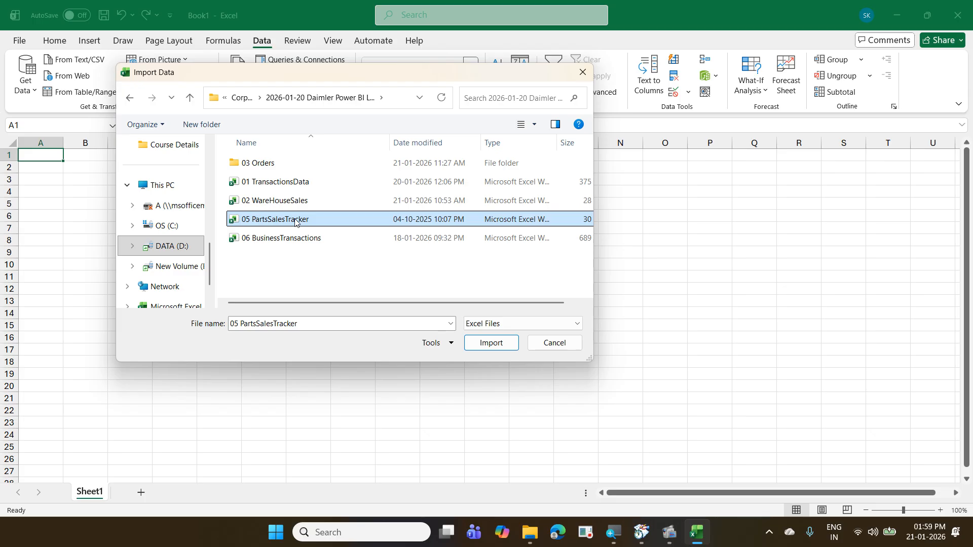
{"action": "left_click", "coordinate": [486, 348]}
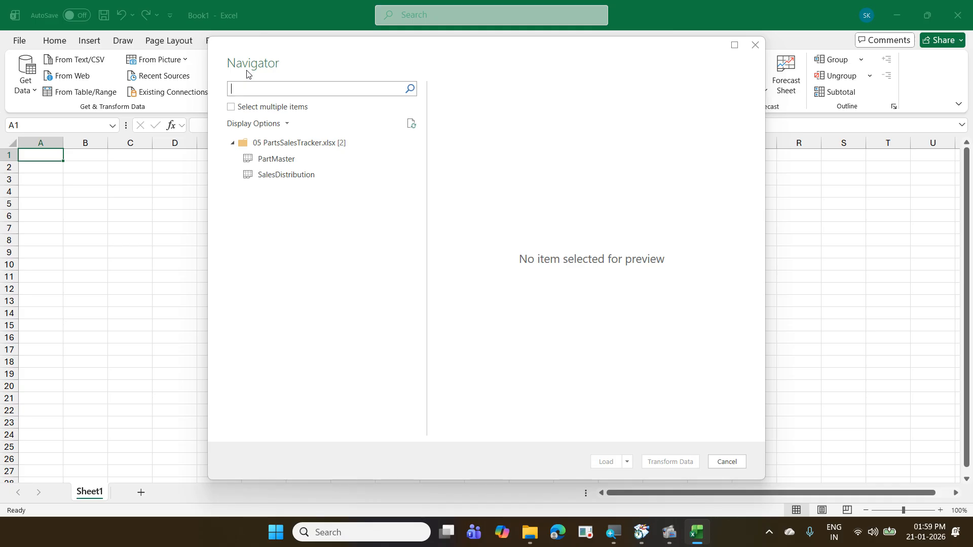
Step: Select both the PartMaster and SalesDistribution sheets as multiple items and load them into Power Query Editor for transformation
{"action": "left_click", "coordinate": [232, 107]}
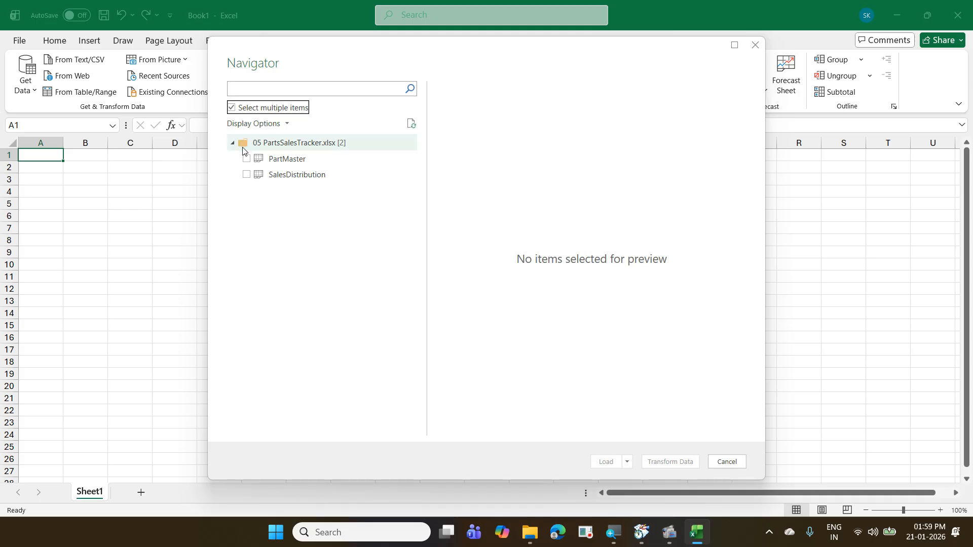
{"action": "left_click", "coordinate": [253, 159]}
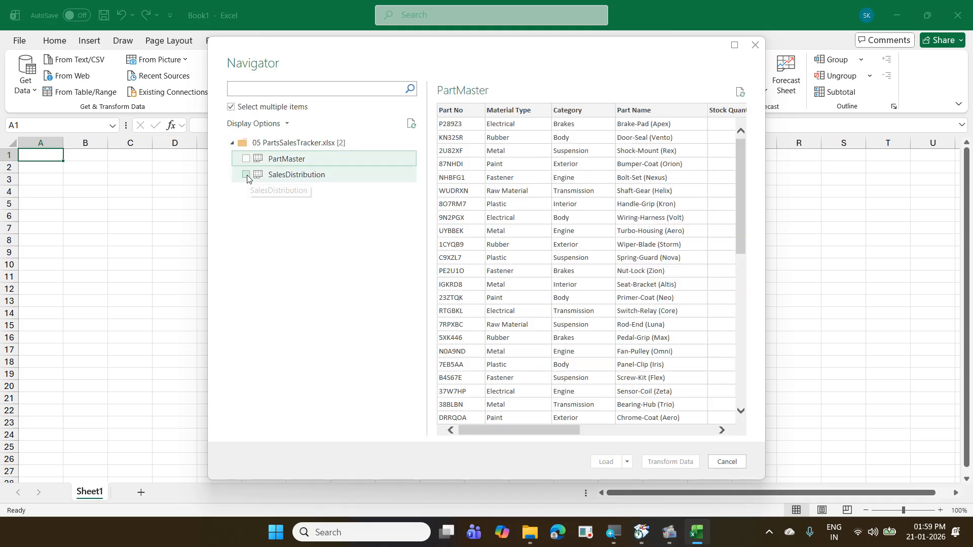
{"action": "left_click", "coordinate": [247, 175]}
{"action": "left_click", "coordinate": [245, 160]}
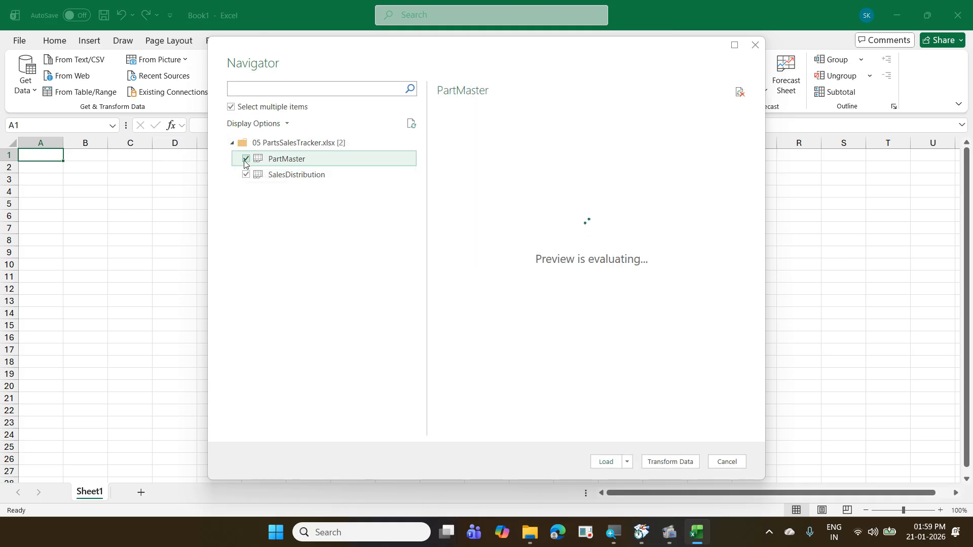
{"action": "left_click", "coordinate": [662, 464]}
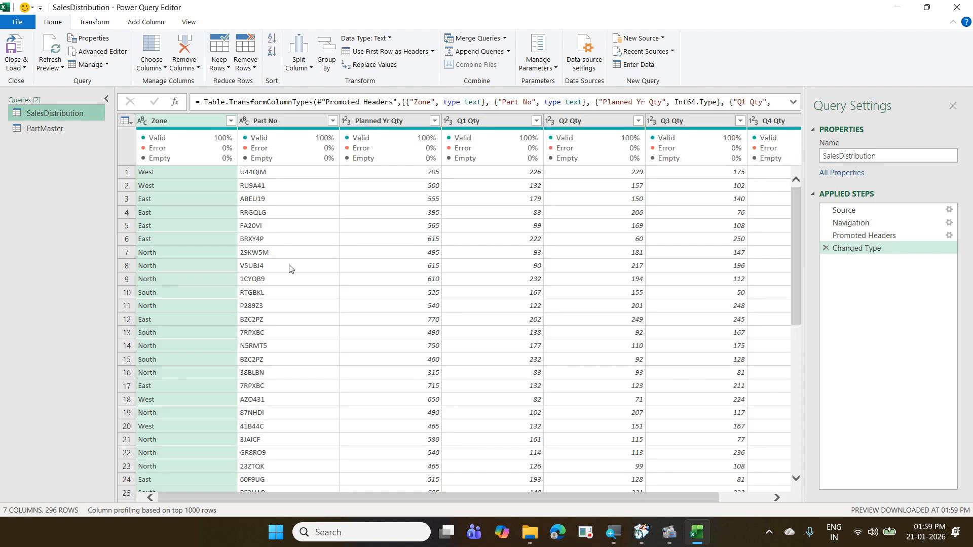
Step: Examine the PartMaster and SalesDistribution queries and the available commands for transforming data, adding columns and changing the view
{"action": "left_click", "coordinate": [86, 130]}
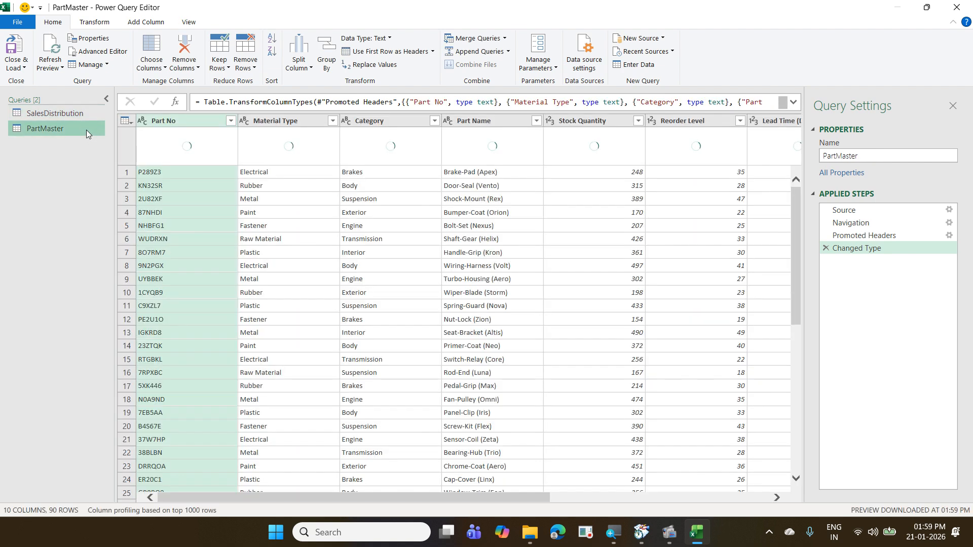
{"action": "left_click", "coordinate": [83, 114]}
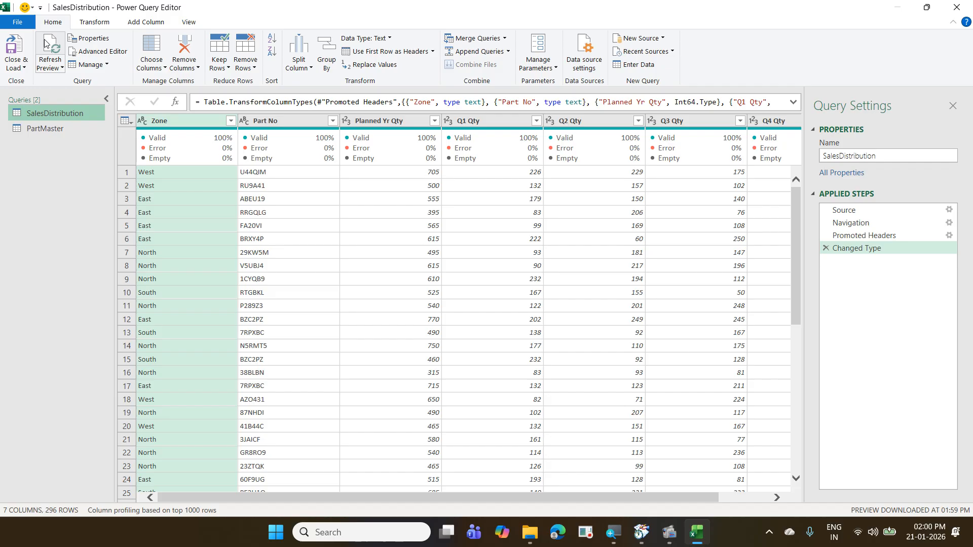
{"action": "left_click", "coordinate": [94, 23]}
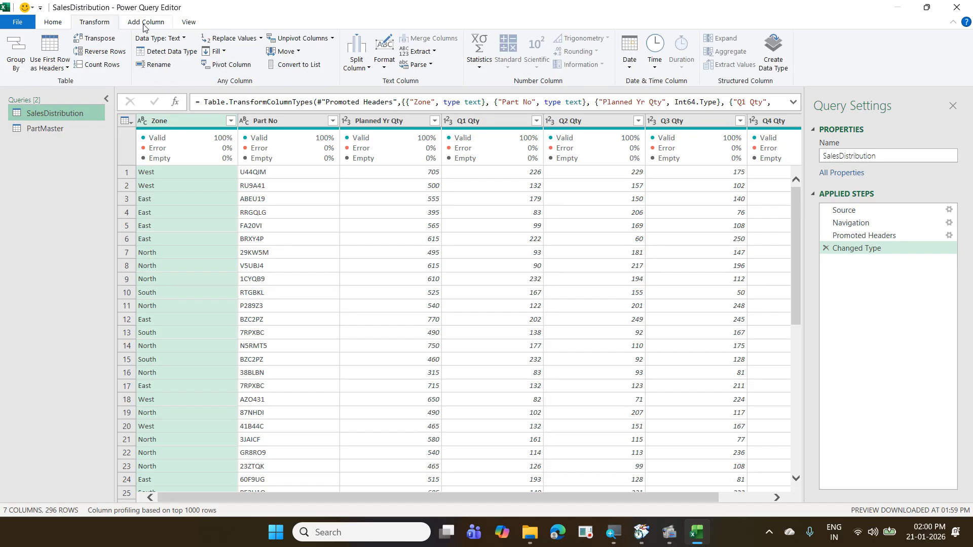
{"action": "left_click", "coordinate": [145, 22]}
{"action": "left_click", "coordinate": [188, 23]}
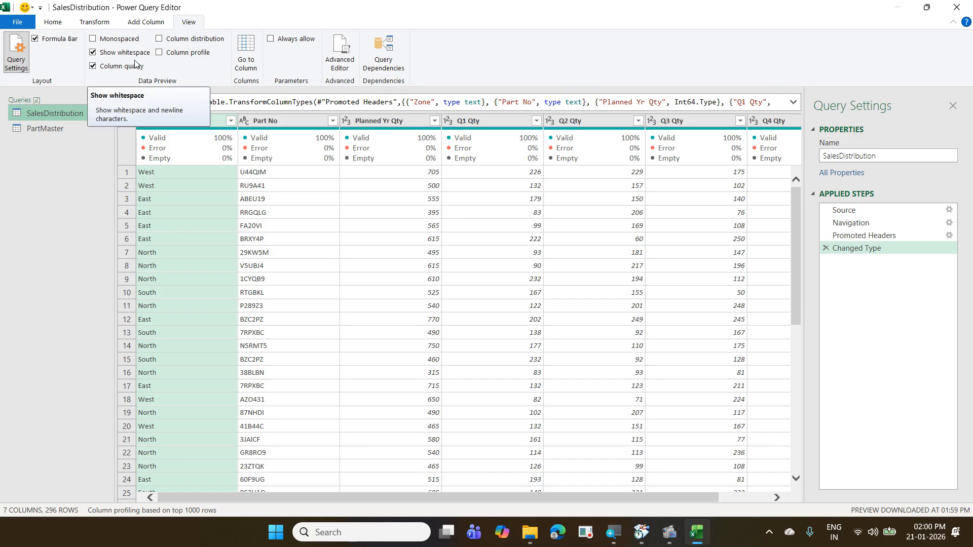
{"action": "left_click", "coordinate": [142, 25]}
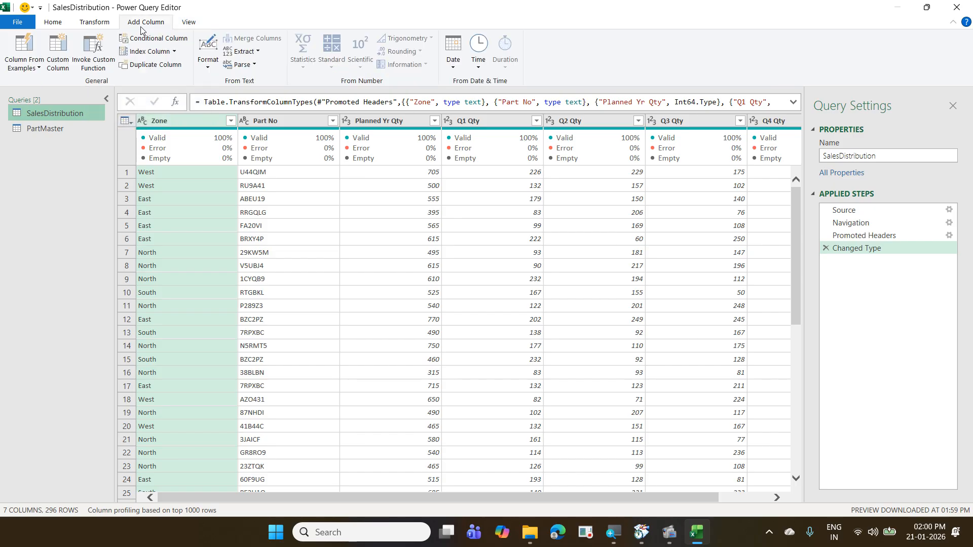
{"action": "left_click", "coordinate": [95, 27]}
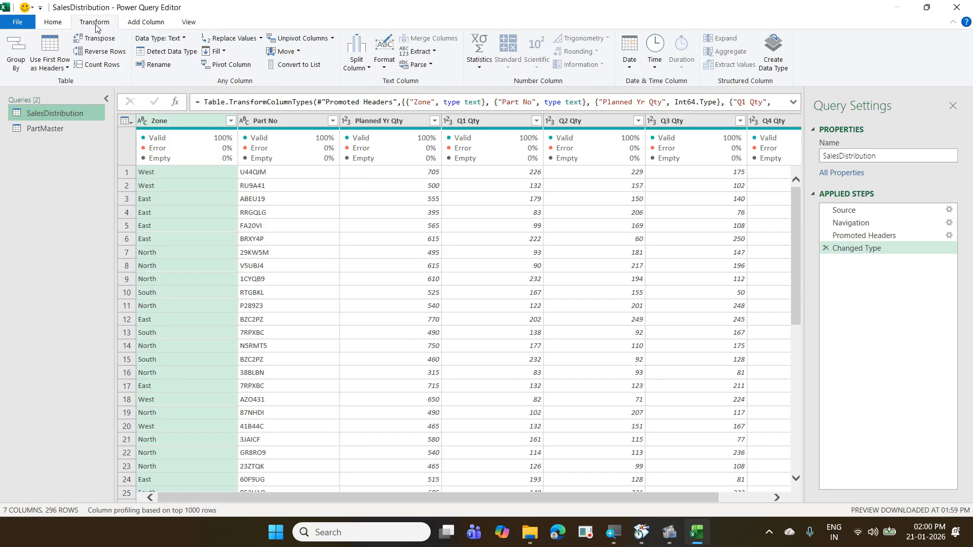
{"action": "left_click", "coordinate": [67, 27]}
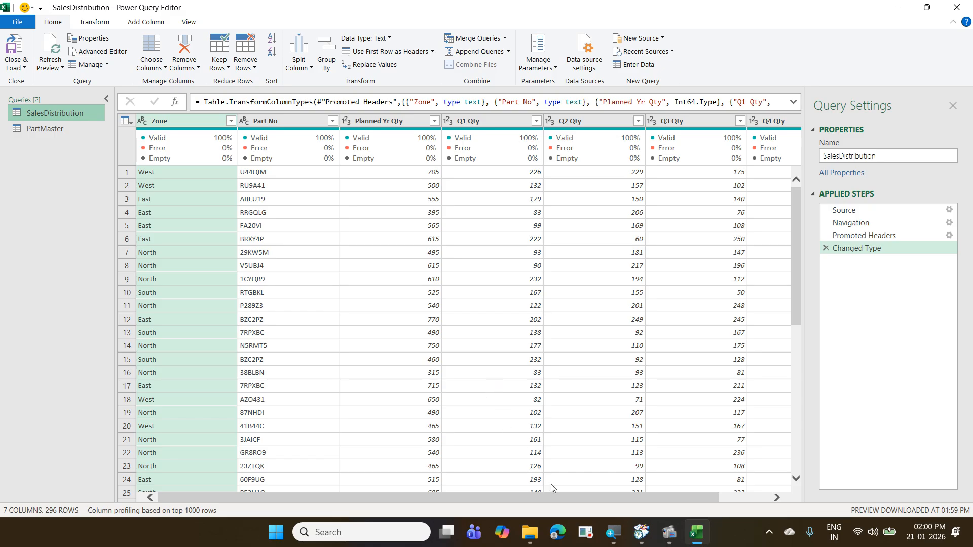
Step: Merge the SalesDistribution query with PartMaster by matching their Part No columns, using a Left Outer join
{"action": "scroll", "coordinate": [554, 495], "scroll_direction": "right", "scroll_amount": 3}
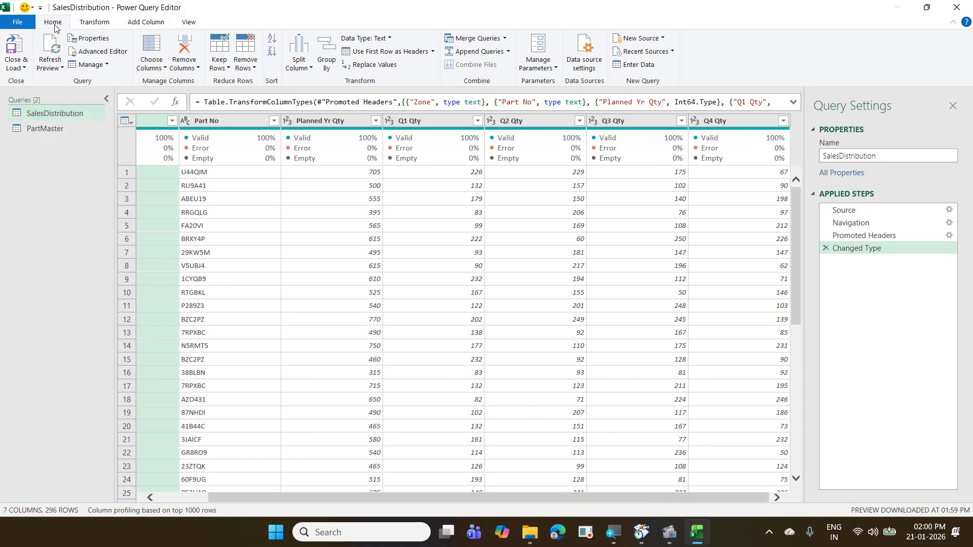
{"action": "left_click", "coordinate": [505, 39]}
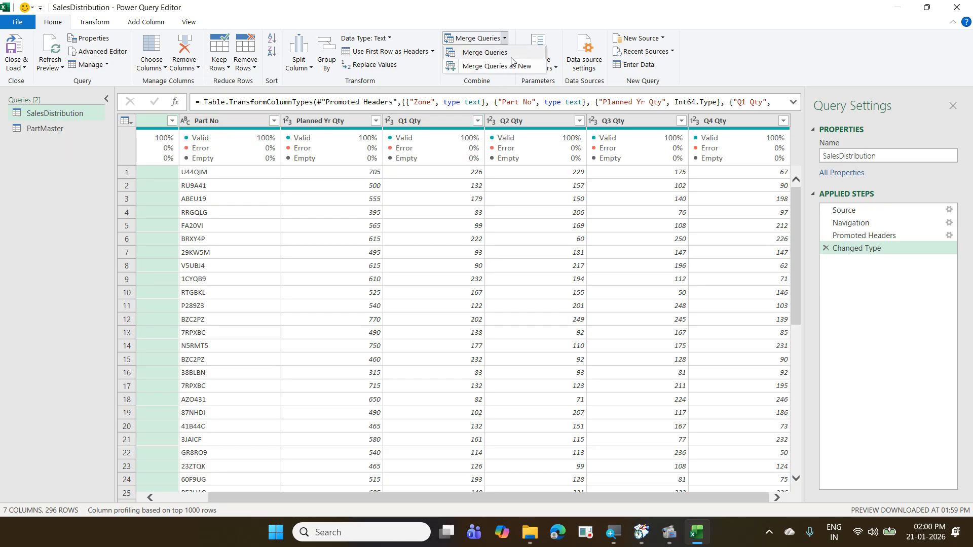
{"action": "left_click", "coordinate": [512, 61]}
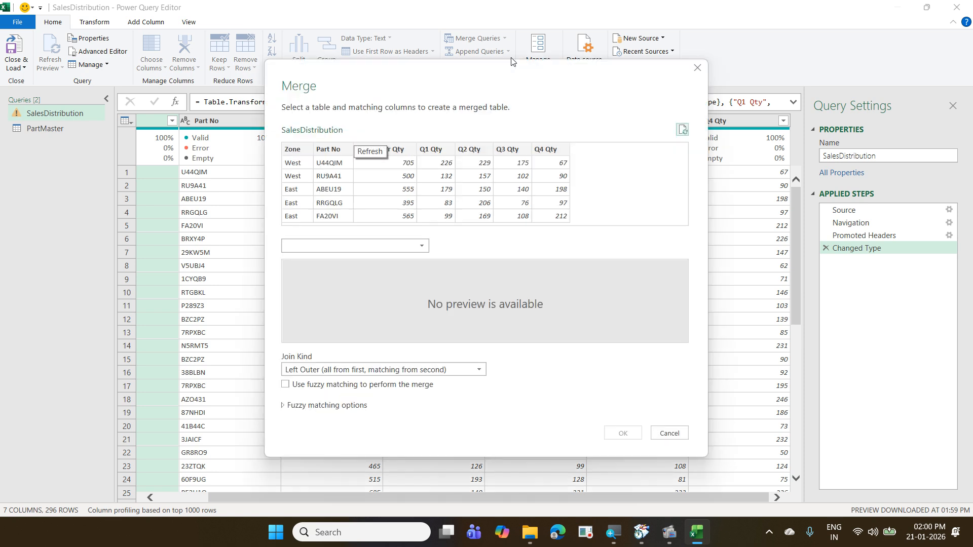
{"action": "left_click", "coordinate": [378, 244]}
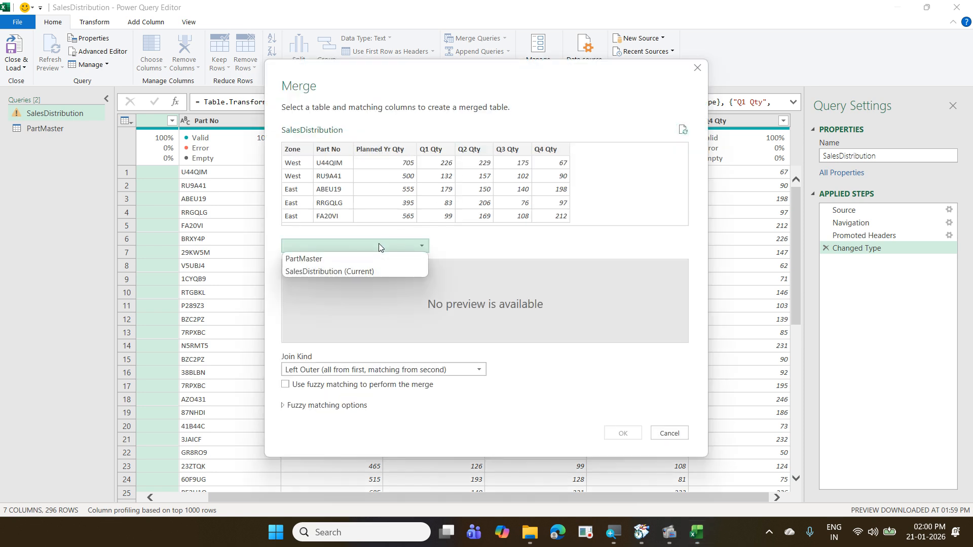
{"action": "left_click", "coordinate": [369, 257]}
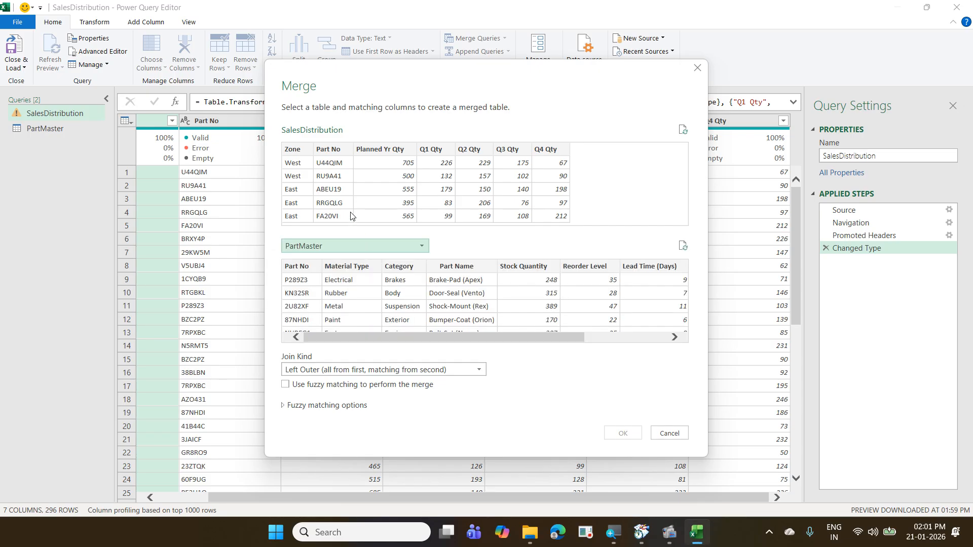
{"action": "left_click", "coordinate": [333, 155]}
{"action": "left_click", "coordinate": [302, 283]}
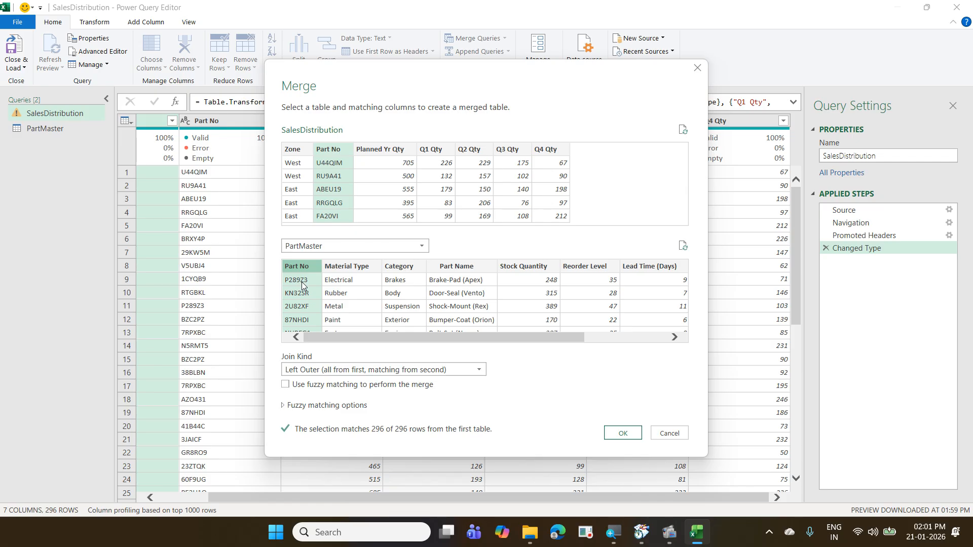
{"action": "left_click", "coordinate": [615, 438]}
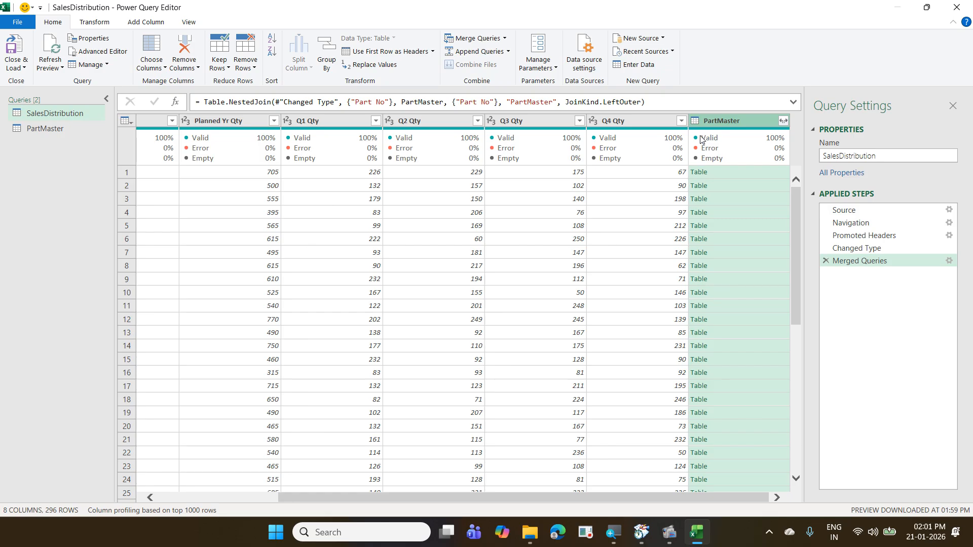
Step: Inspect the expansion options of the merged PartMaster column and leave them without expanding any columns
{"action": "mouse_move", "coordinate": [707, 149]}
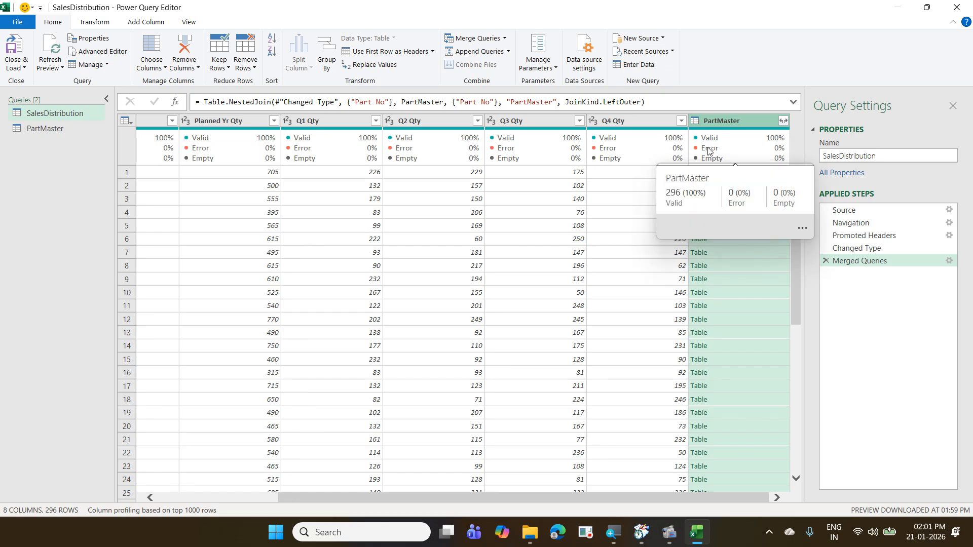
{"action": "left_click", "coordinate": [782, 121]}
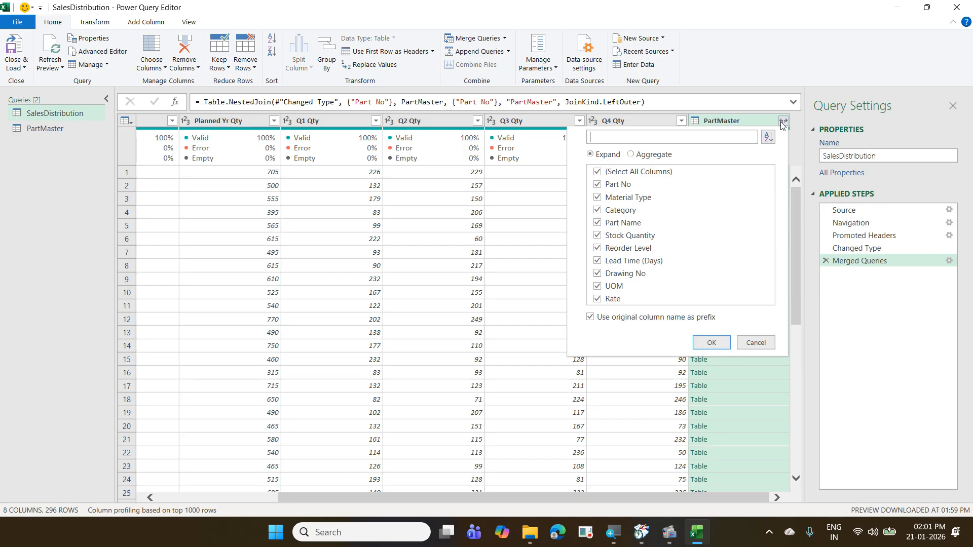
{"action": "left_click", "coordinate": [768, 348]}
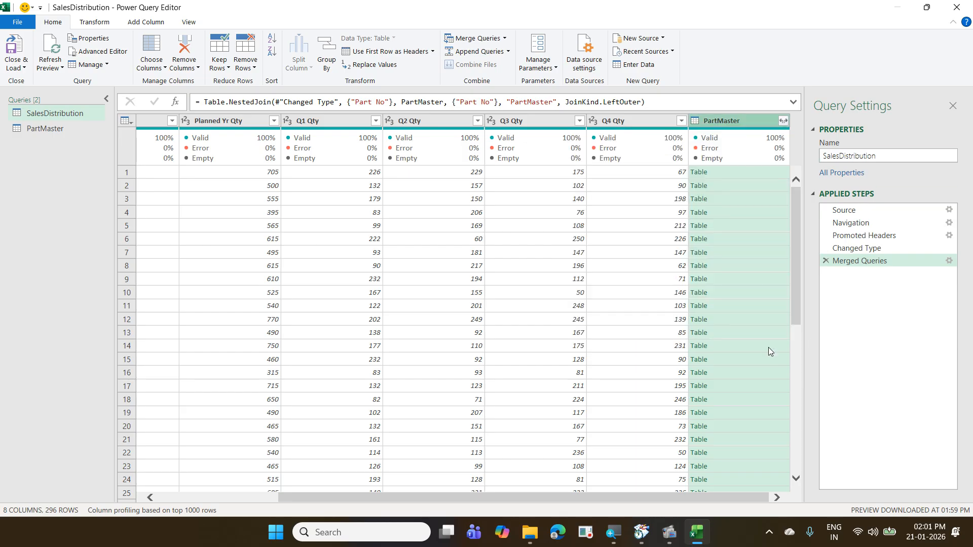
Step: Delete the Merged Queries step from SalesDistribution and close the query editor, discarding its changes
{"action": "left_click", "coordinate": [825, 261]}
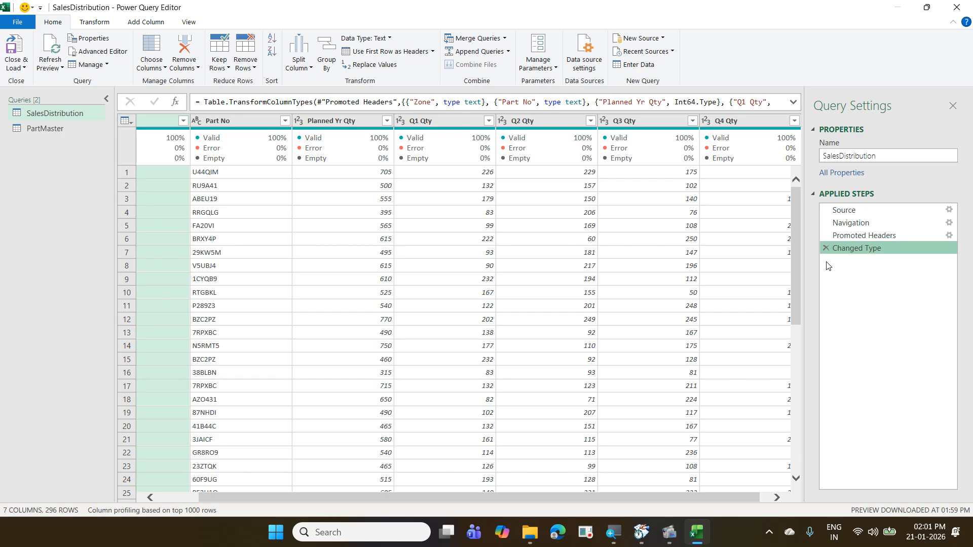
{"action": "left_click", "coordinate": [967, 5]}
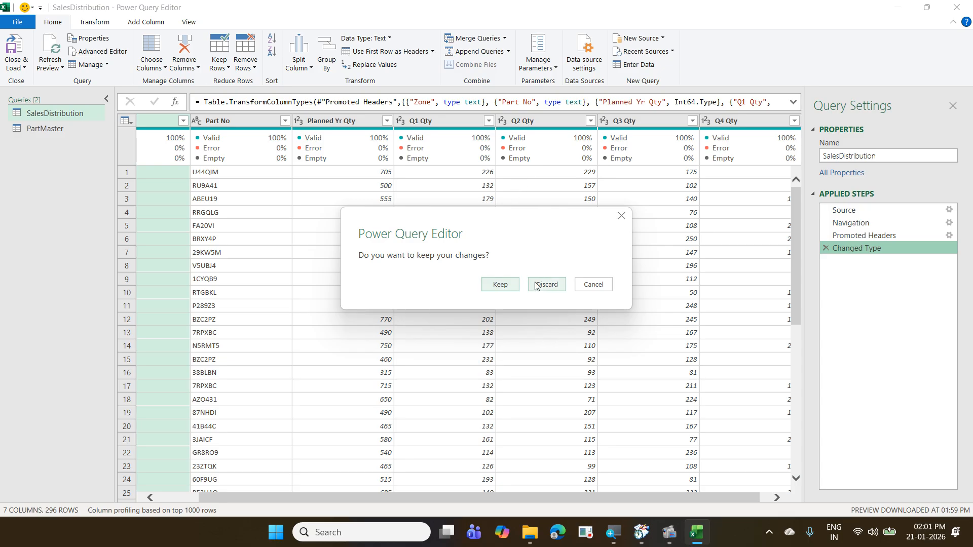
{"action": "left_click", "coordinate": [535, 286]}
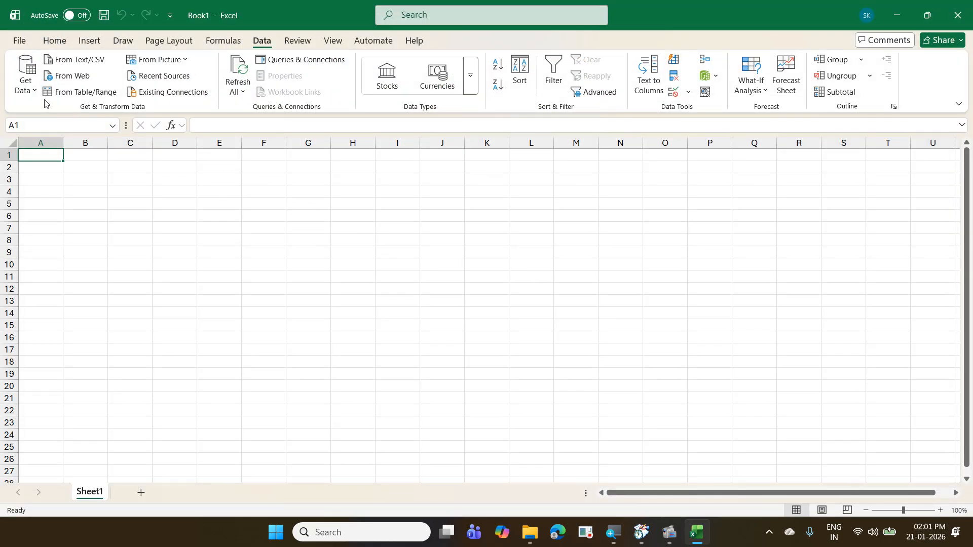
Step: Import data from the Excel workbook 05 PartsSalesTracker into the blank workbook
{"action": "left_click", "coordinate": [27, 76]}
{"action": "mouse_move", "coordinate": [63, 143]}
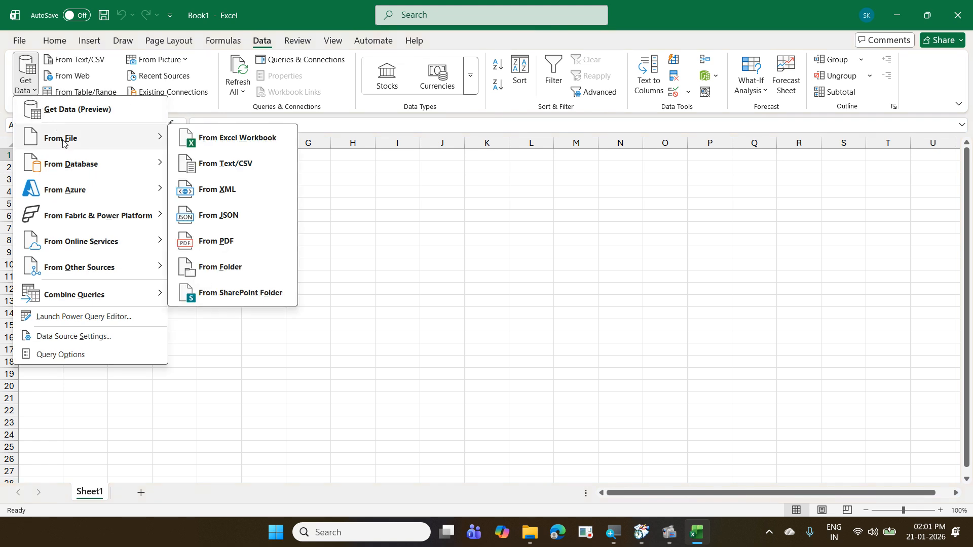
{"action": "left_click", "coordinate": [228, 141]}
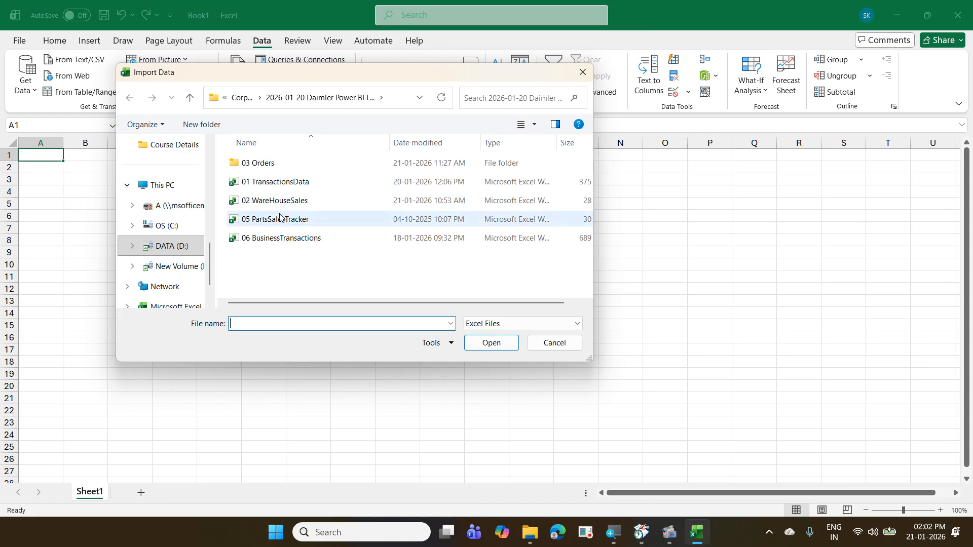
{"action": "left_click", "coordinate": [280, 219]}
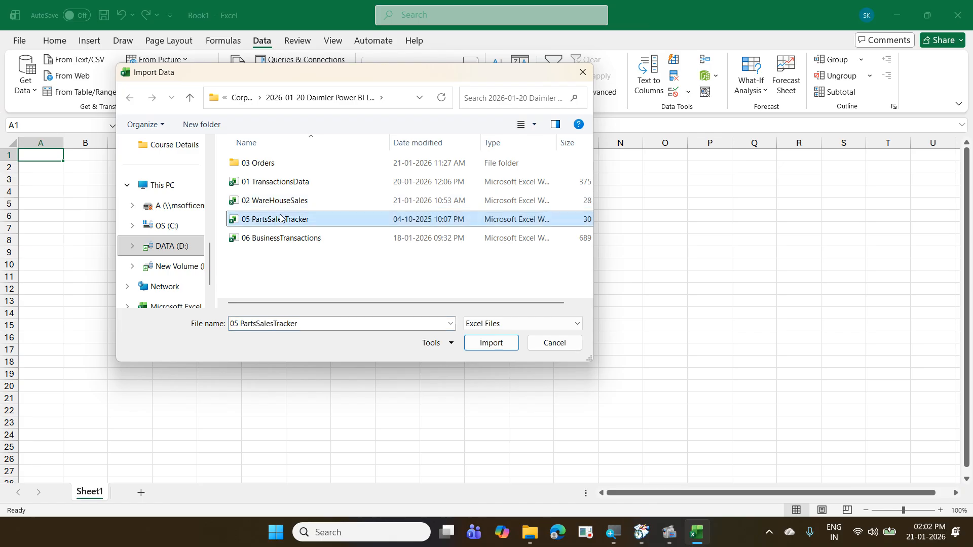
{"action": "left_click", "coordinate": [491, 343]}
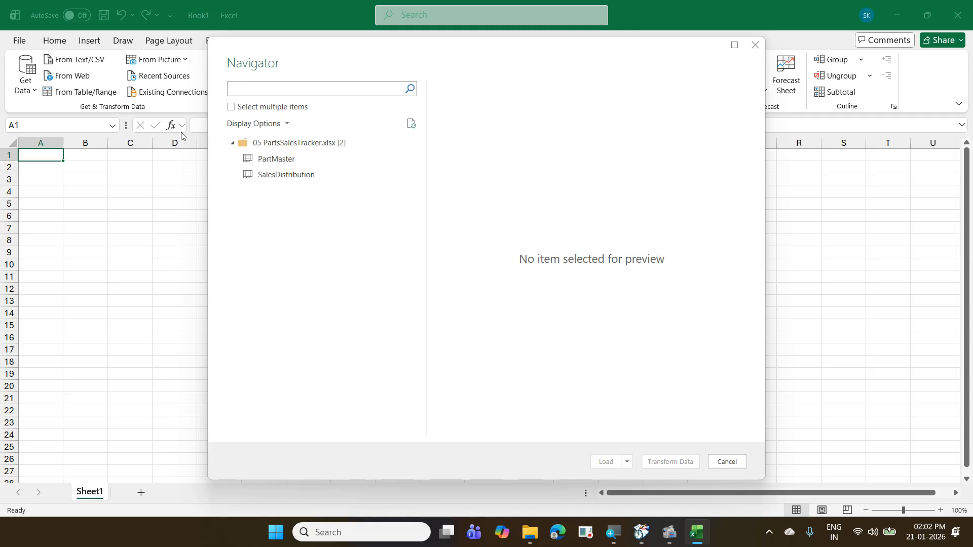
Step: Select both the PartMaster and SalesDistribution sheets as multiple items and open them for transformation in Power Query Editor
{"action": "left_click", "coordinate": [232, 108]}
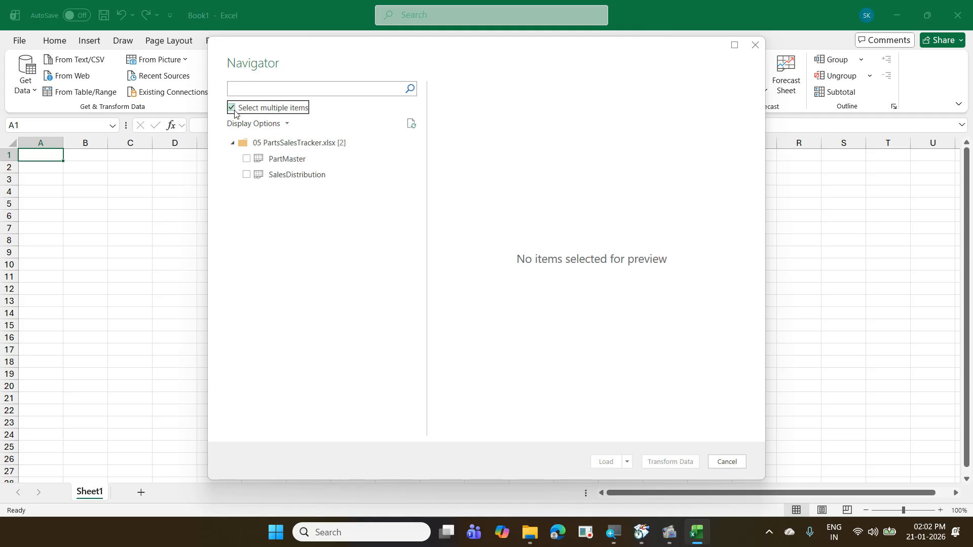
{"action": "left_click", "coordinate": [246, 159]}
{"action": "left_click", "coordinate": [246, 175]}
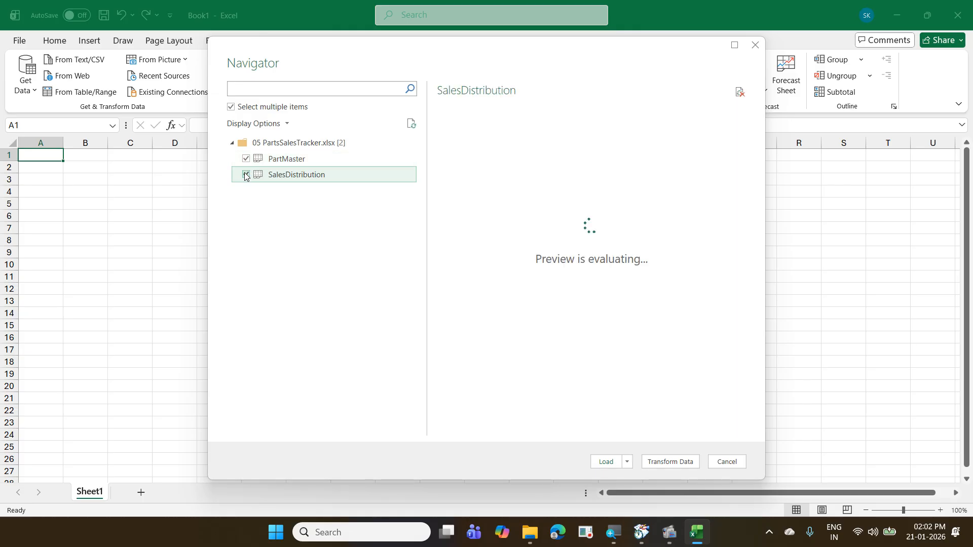
{"action": "left_click", "coordinate": [670, 462]}
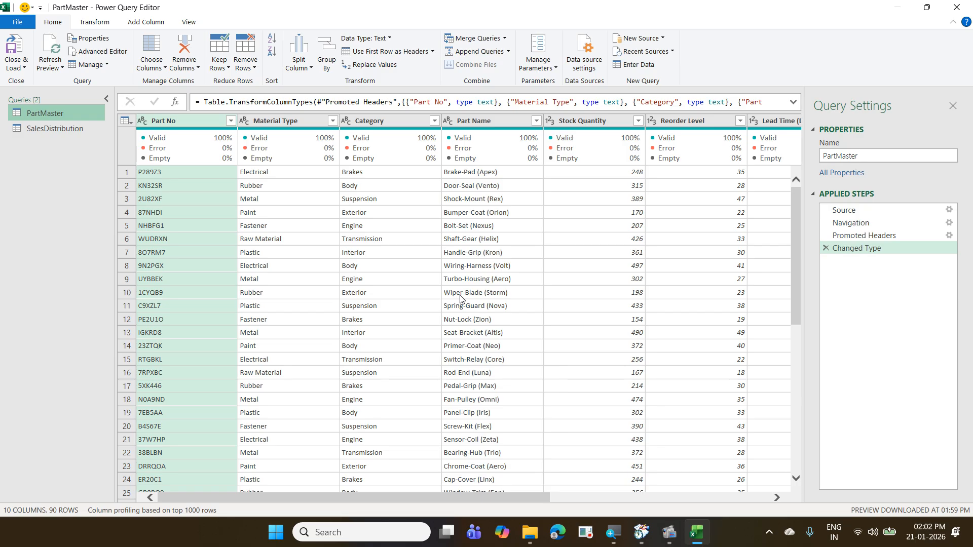
{"action": "mouse_move", "coordinate": [698, 535]}
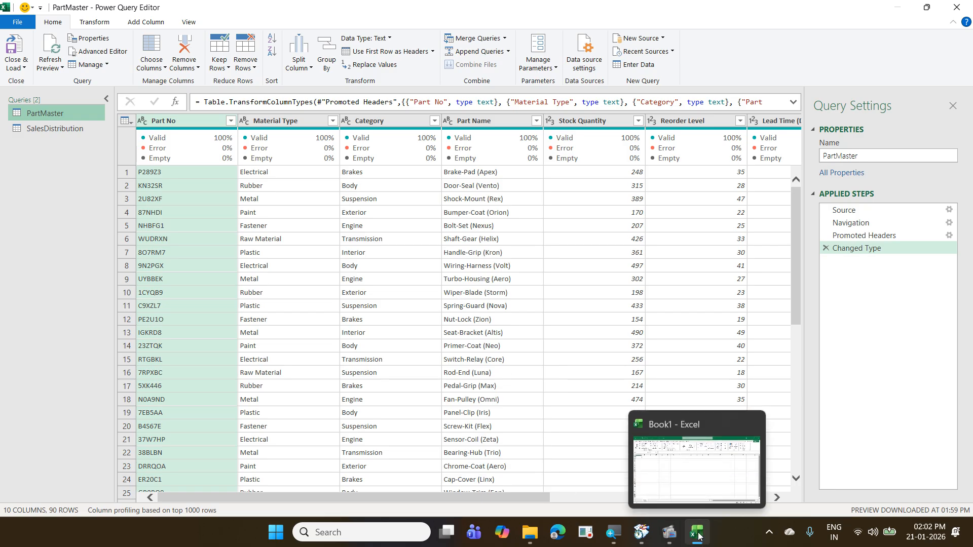
{"action": "scroll", "coordinate": [340, 332], "scroll_direction": "down", "scroll_amount": 4}
{"action": "scroll", "coordinate": [339, 333], "scroll_direction": "up", "scroll_amount": 4}
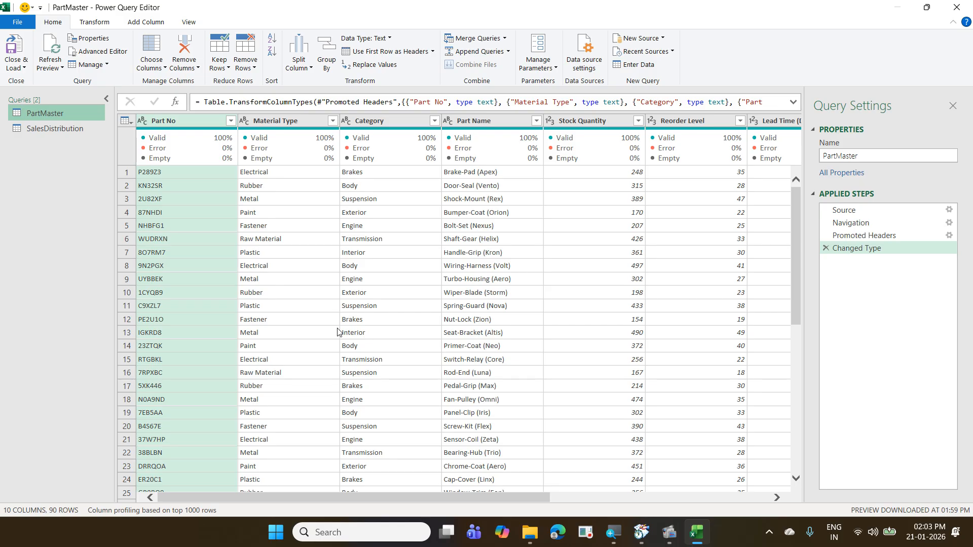
Step: Close the query editor and load both queries as Only Create Connection, adding their data to the Data Model
{"action": "left_click", "coordinate": [22, 68]}
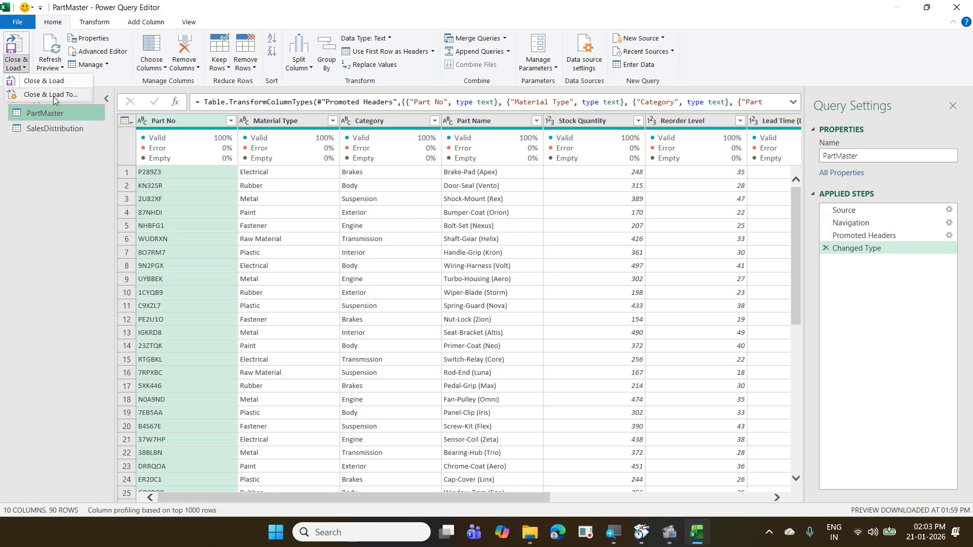
{"action": "left_click", "coordinate": [55, 95]}
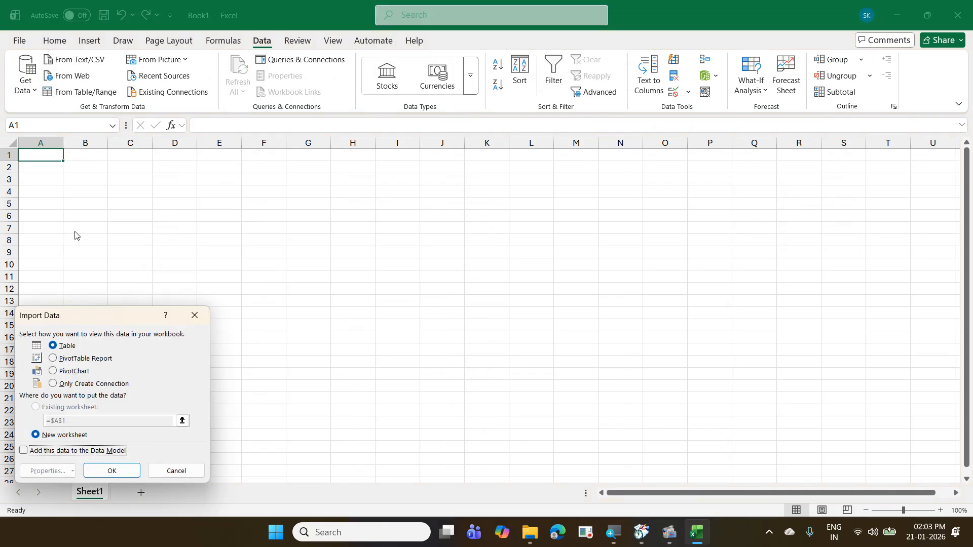
{"action": "left_click_drag", "start_coordinate": [82, 318], "coordinate": [339, 203]}
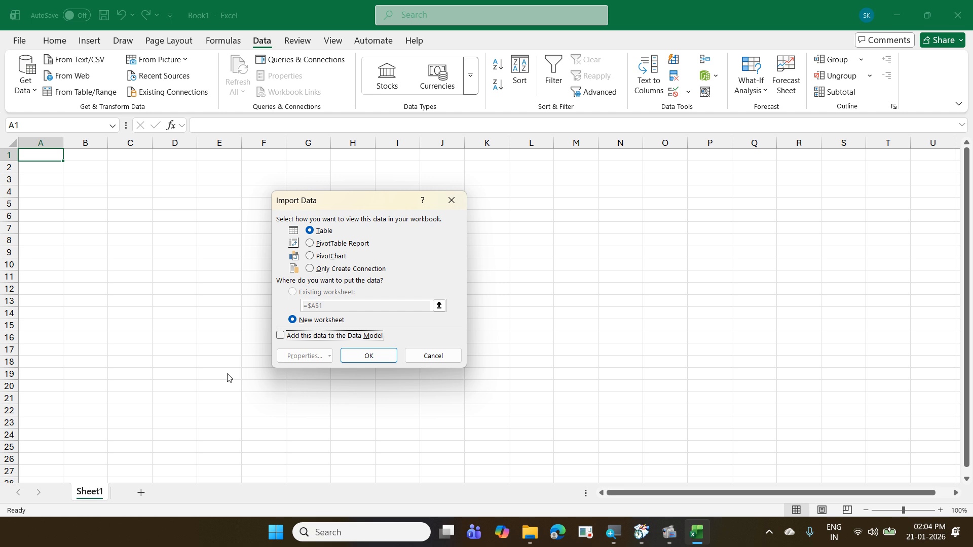
{"action": "left_click", "coordinate": [348, 274]}
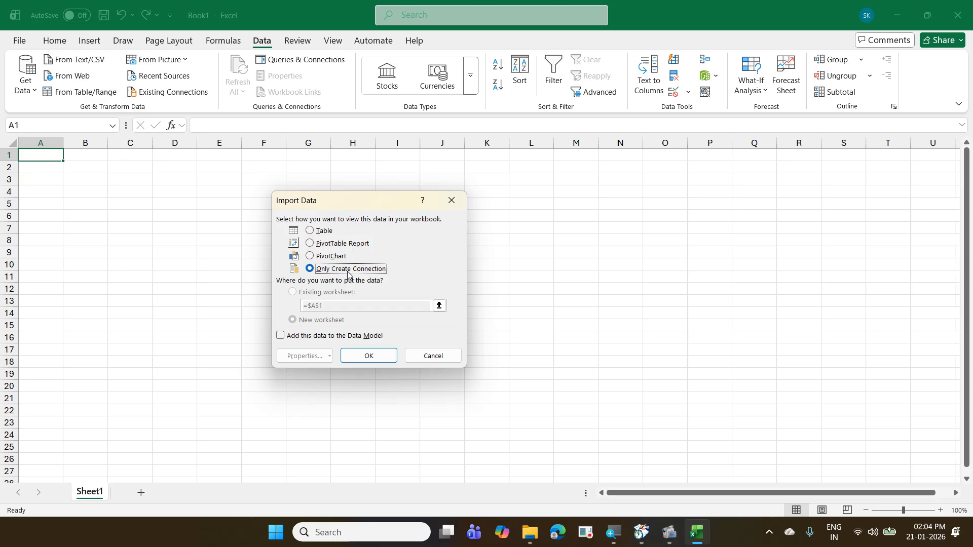
{"action": "left_click", "coordinate": [346, 336]}
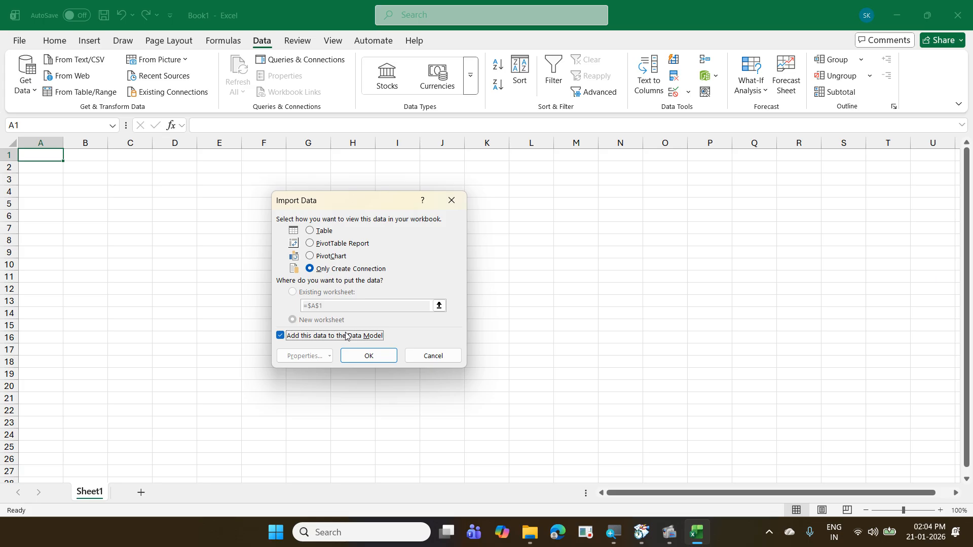
{"action": "left_click", "coordinate": [376, 354]}
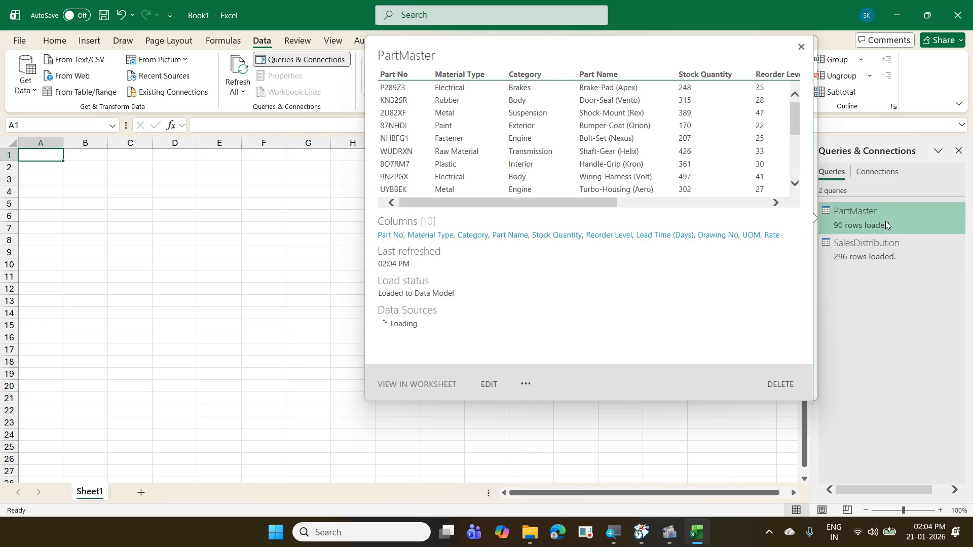
Step: Load the PartMaster query as Only Create Connection with its data added to the Data Model
{"action": "right_click", "coordinate": [886, 222]}
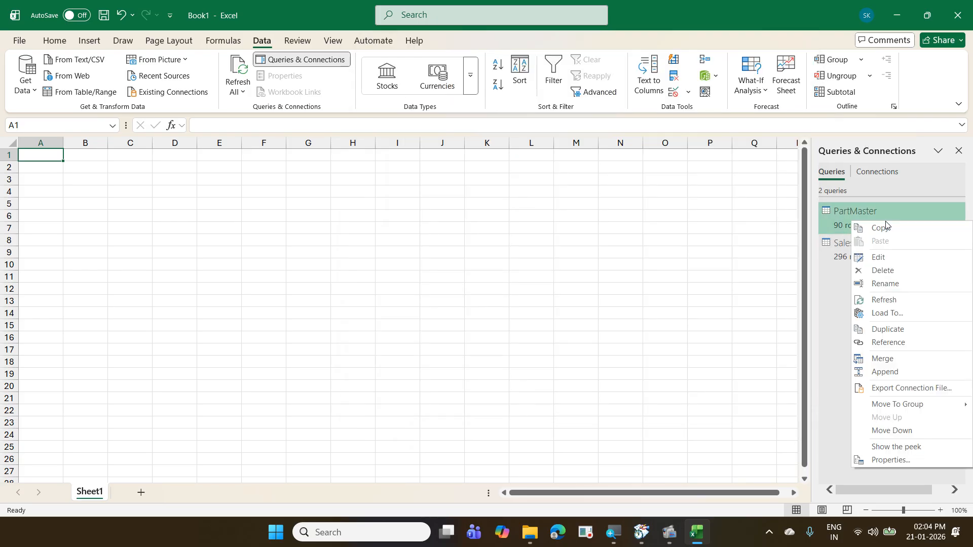
{"action": "left_click", "coordinate": [912, 311]}
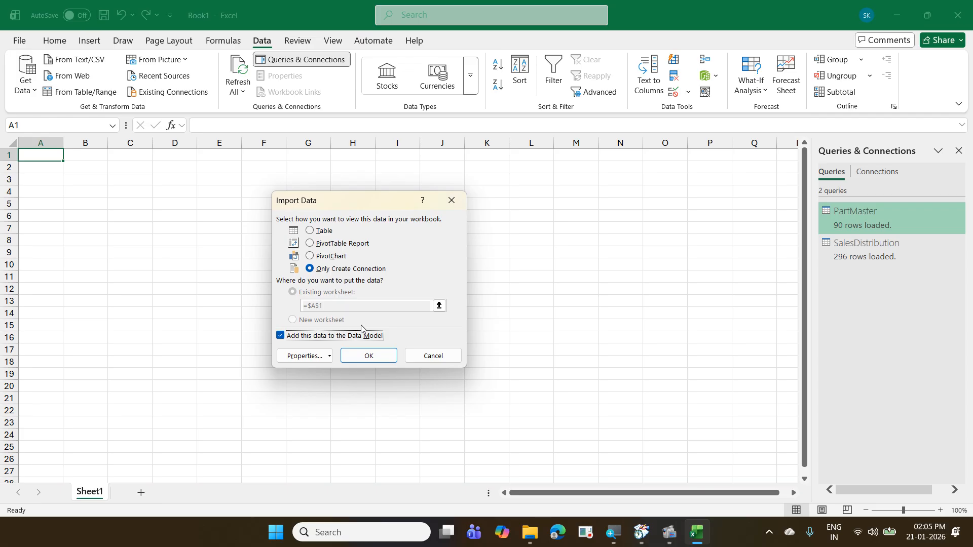
{"action": "left_click", "coordinate": [373, 356]}
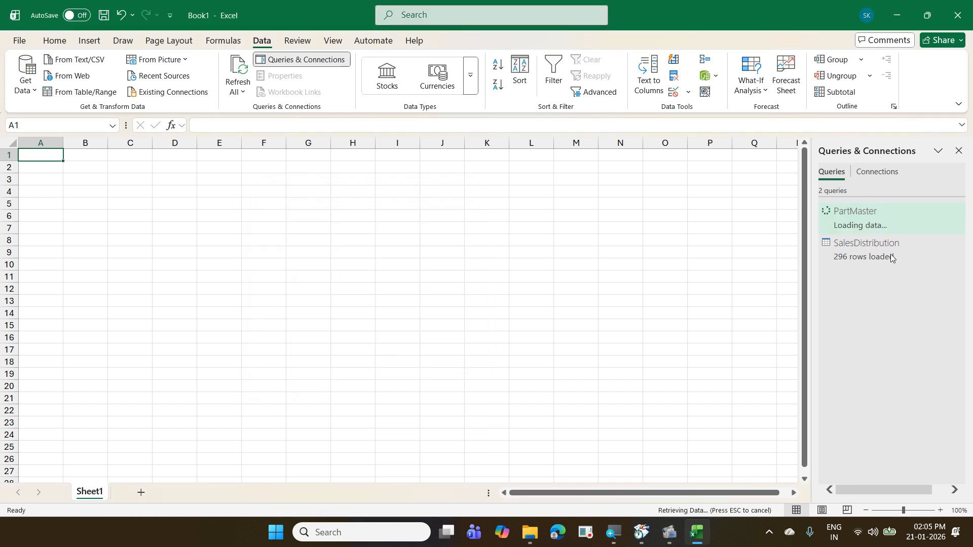
{"action": "mouse_move", "coordinate": [890, 258]}
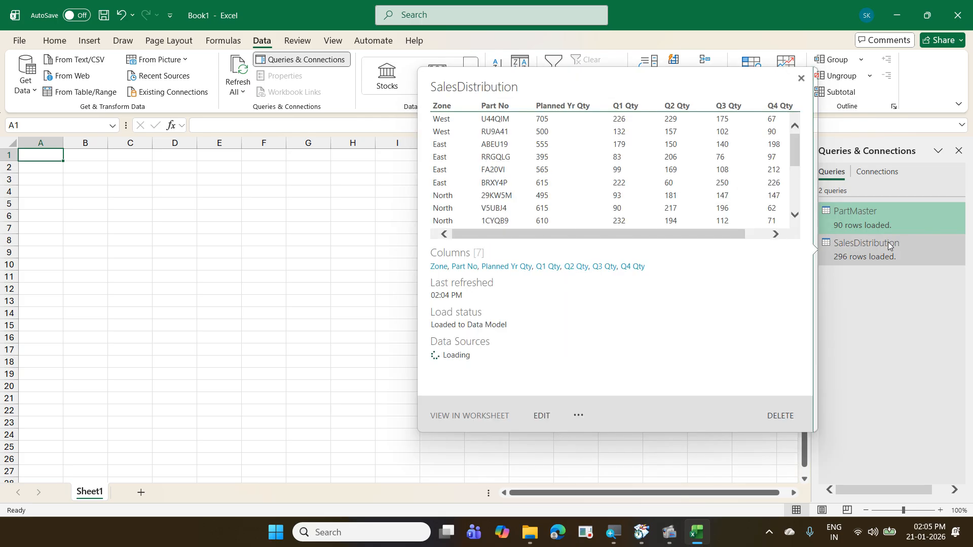
{"action": "left_click", "coordinate": [887, 249]}
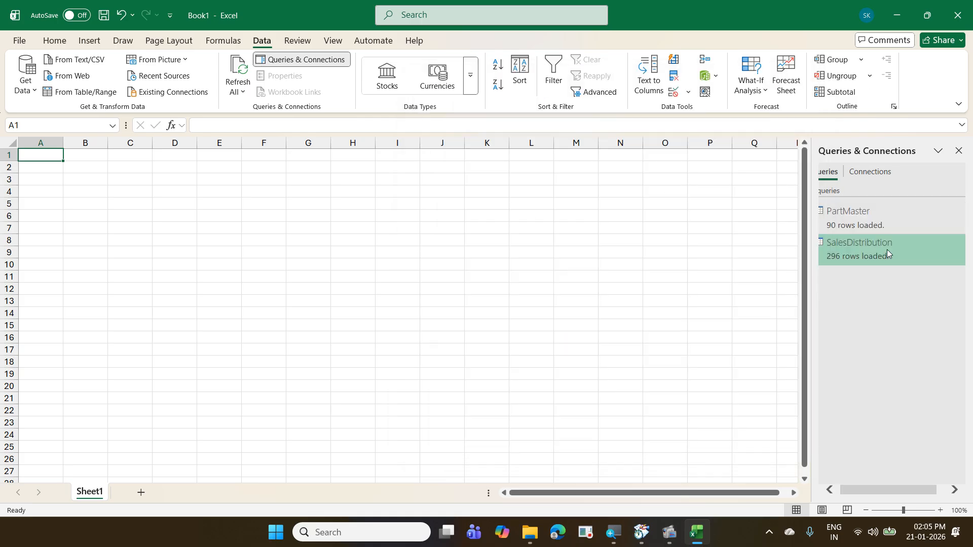
Step: Insert a PivotTable from the Data Model at cell F6 of the existing Sheet1
{"action": "left_click", "coordinate": [46, 197]}
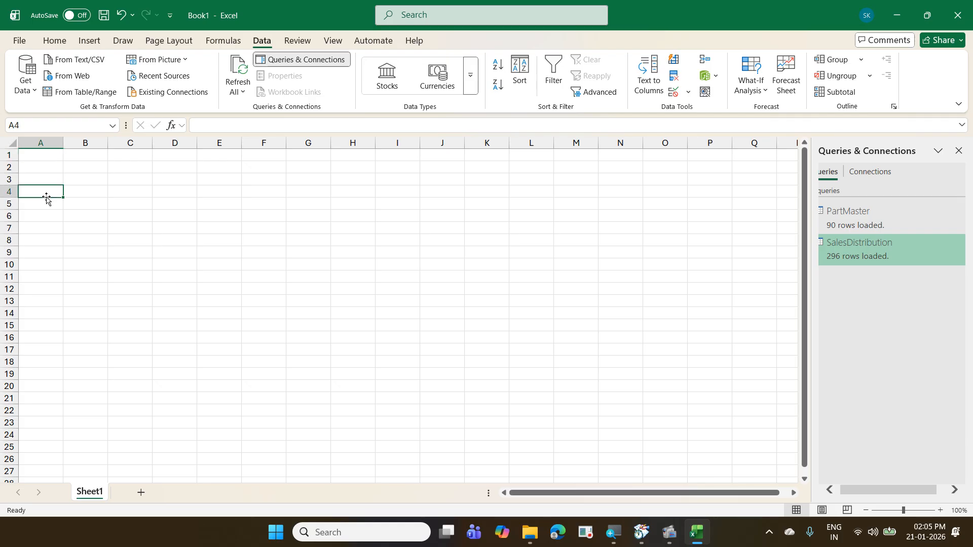
{"action": "left_click", "coordinate": [91, 45]}
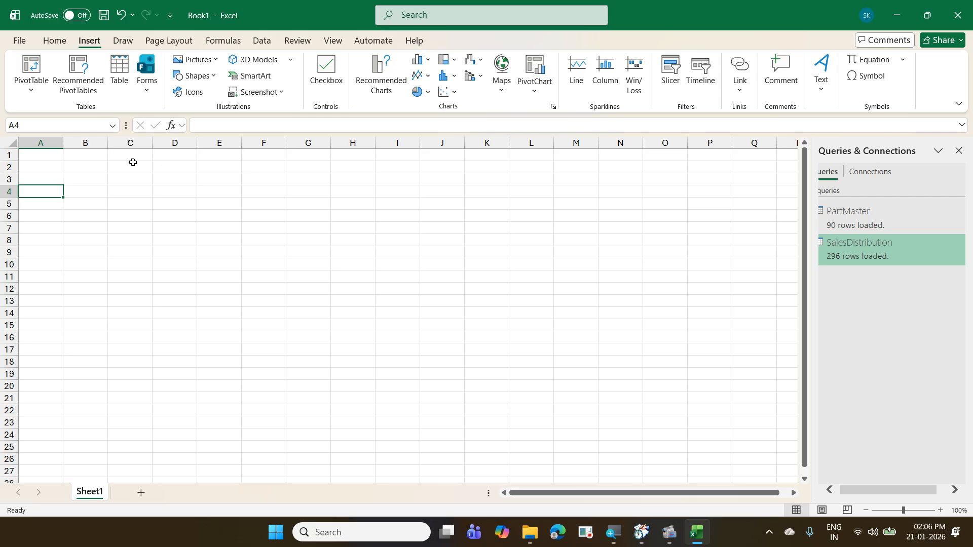
{"action": "right_click", "coordinate": [837, 255]}
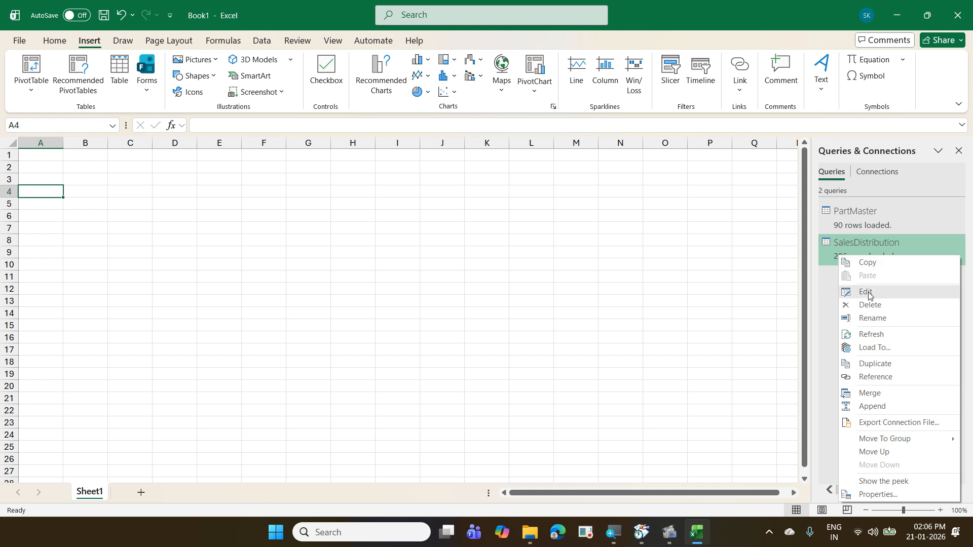
{"action": "left_click", "coordinate": [272, 214]}
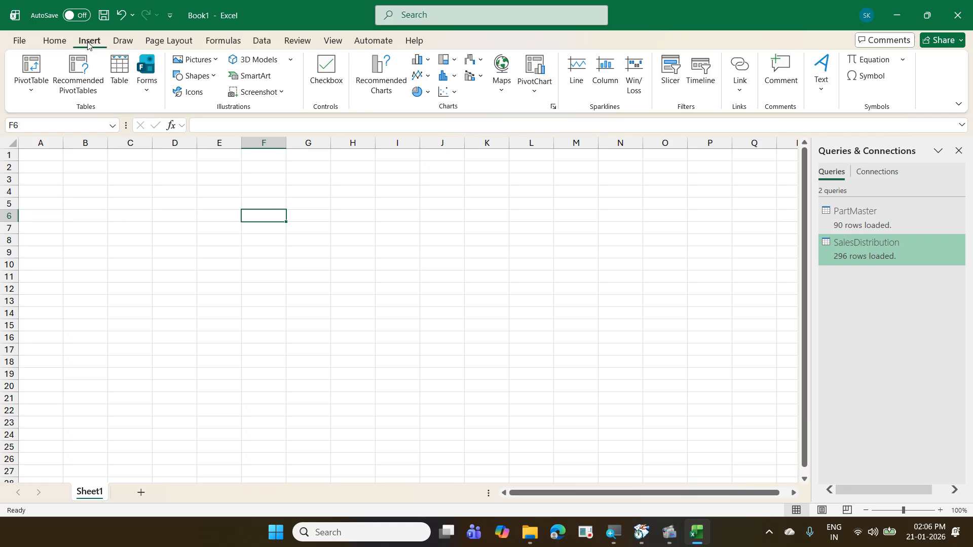
{"action": "left_click", "coordinate": [42, 93]}
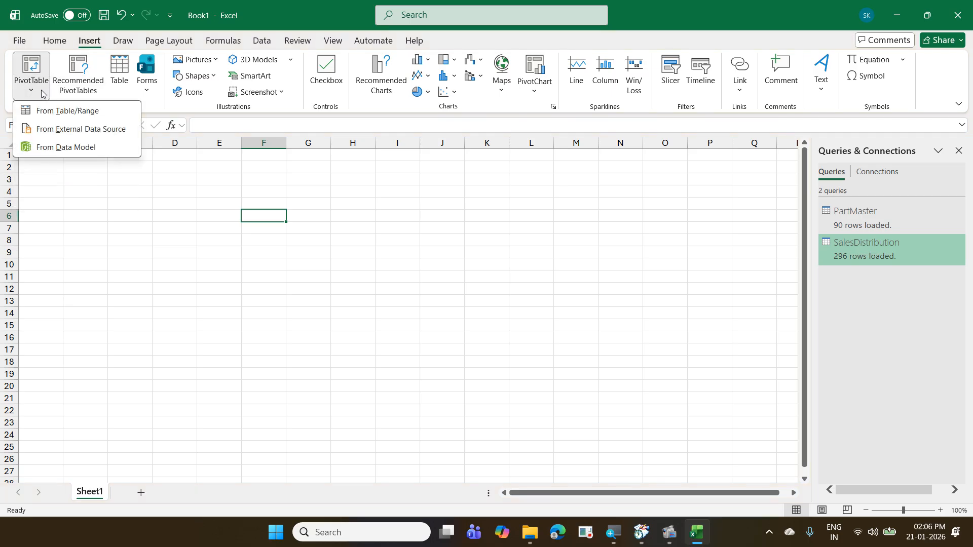
{"action": "left_click", "coordinate": [71, 146]}
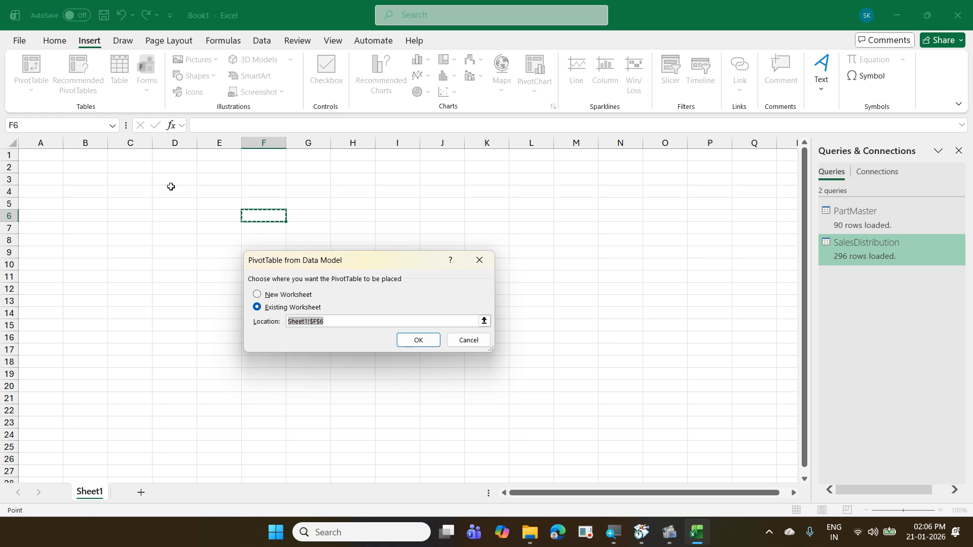
{"action": "left_click", "coordinate": [410, 344]}
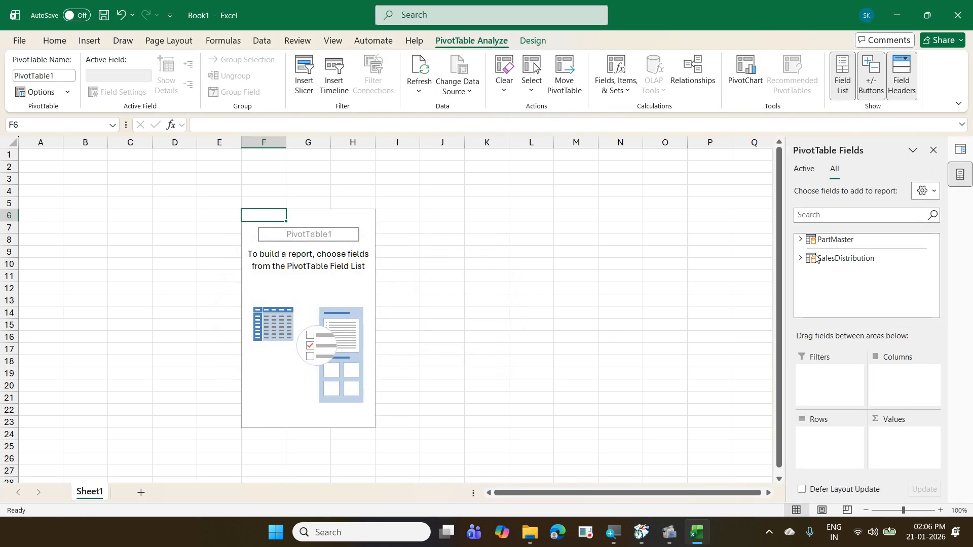
Step: Expand the PartMaster and SalesDistribution tables in the PivotTable field list and review their available fields
{"action": "left_click", "coordinate": [800, 258]}
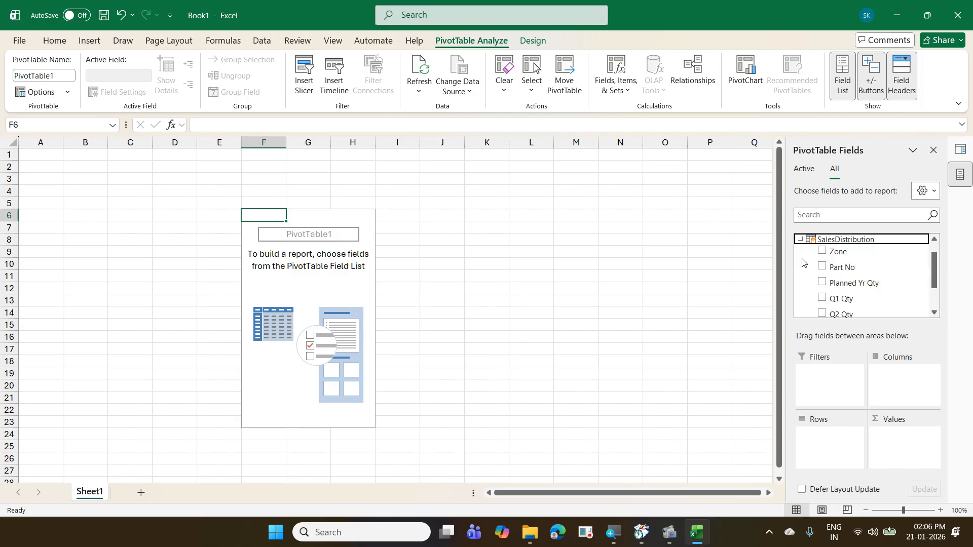
{"action": "scroll", "coordinate": [799, 255], "scroll_direction": "up", "scroll_amount": 1}
{"action": "left_click", "coordinate": [799, 240]}
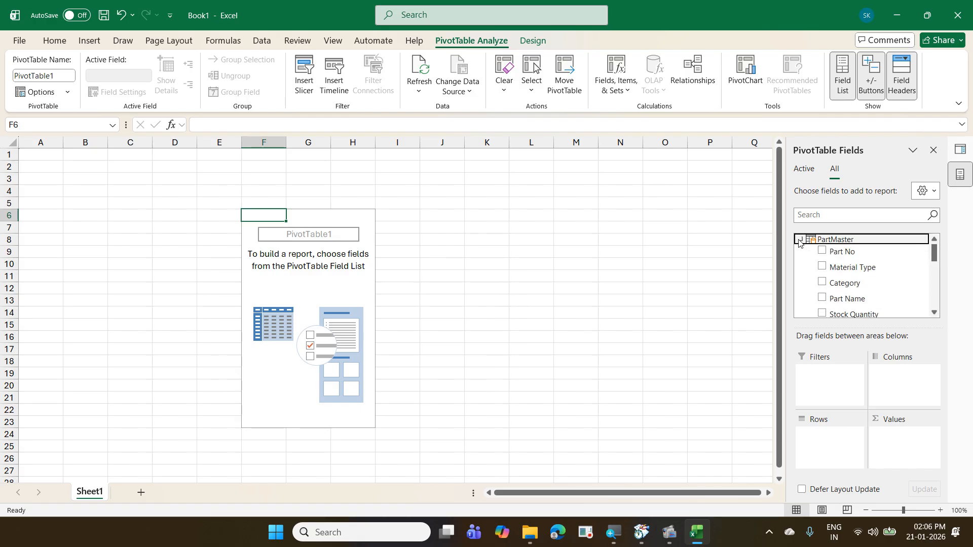
{"action": "scroll", "coordinate": [827, 255], "scroll_direction": "down", "scroll_amount": 3}
{"action": "scroll", "coordinate": [827, 254], "scroll_direction": "down", "scroll_amount": 2}
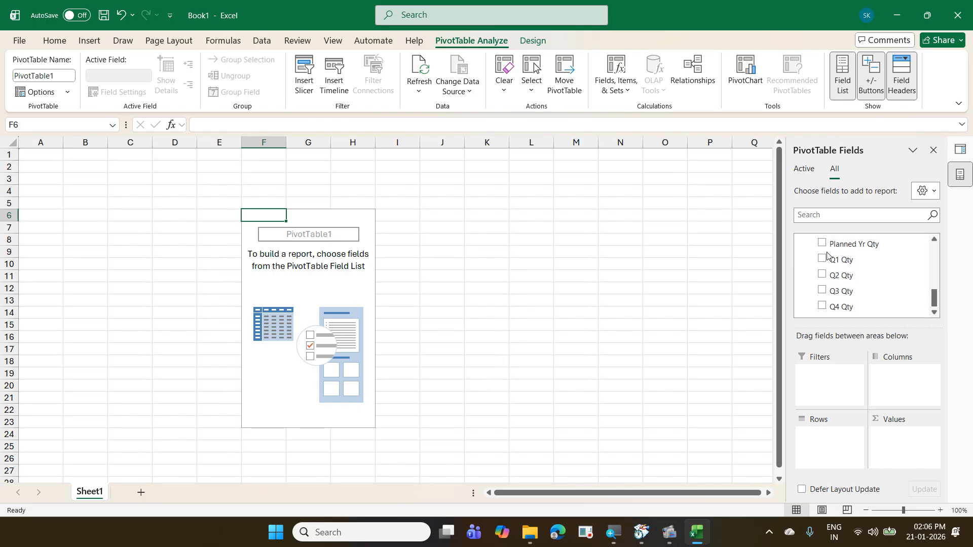
{"action": "scroll", "coordinate": [827, 254], "scroll_direction": "up", "scroll_amount": 2}
{"action": "scroll", "coordinate": [827, 255], "scroll_direction": "down", "scroll_amount": 2}
{"action": "scroll", "coordinate": [827, 255], "scroll_direction": "up", "scroll_amount": 2}
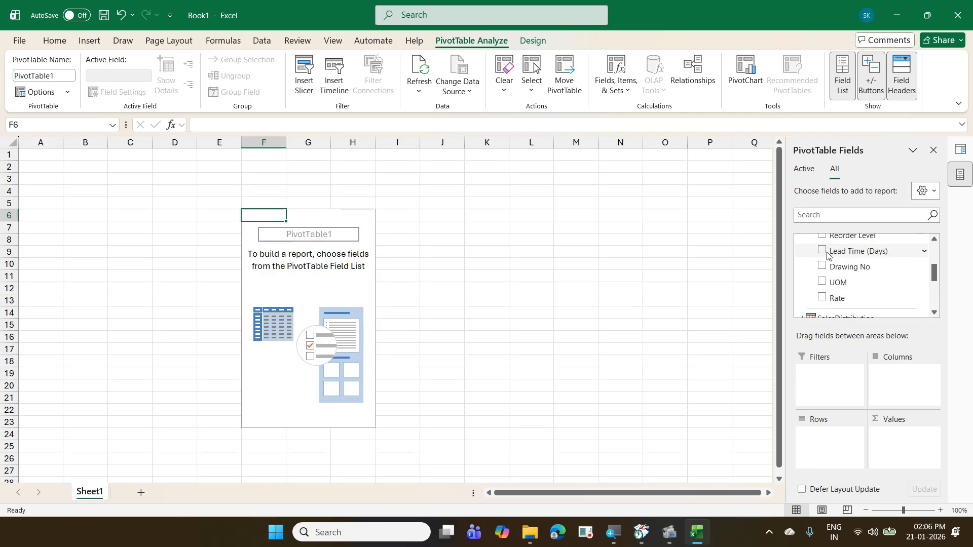
{"action": "scroll", "coordinate": [827, 254], "scroll_direction": "down", "scroll_amount": 2}
{"action": "scroll", "coordinate": [827, 254], "scroll_direction": "up", "scroll_amount": 2}
{"action": "scroll", "coordinate": [827, 255], "scroll_direction": "down", "scroll_amount": 1}
{"action": "scroll", "coordinate": [826, 255], "scroll_direction": "down", "scroll_amount": 2}
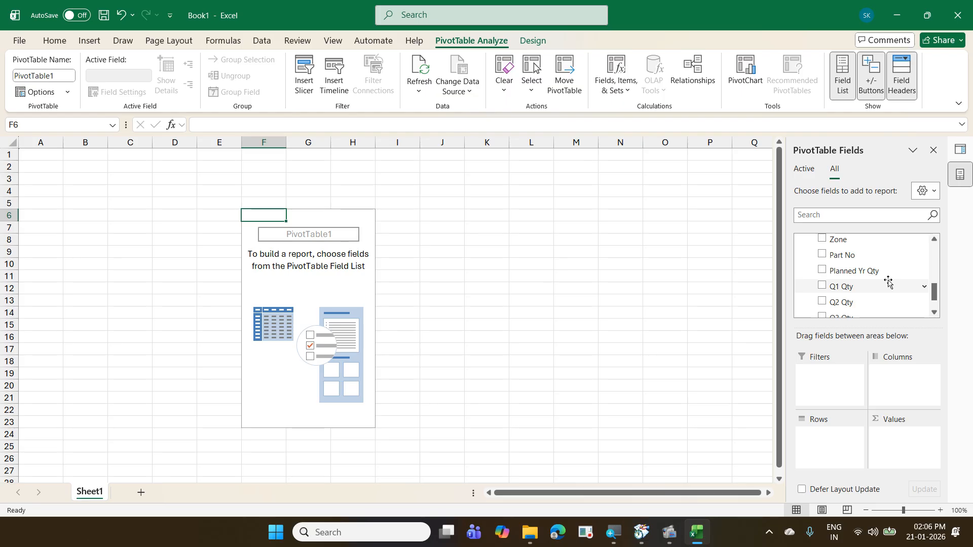
Step: Place SalesDistribution's Zone field in the PivotTable rows and summarize Q4 Qty as a sum in the values
{"action": "scroll", "coordinate": [880, 281], "scroll_direction": "up", "scroll_amount": 1}
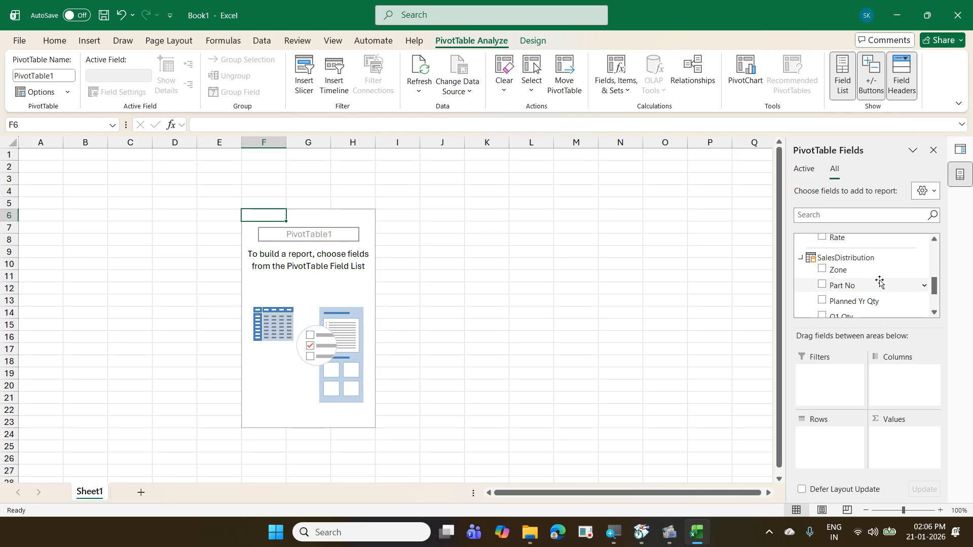
{"action": "left_click_drag", "start_coordinate": [846, 271], "coordinate": [835, 442]}
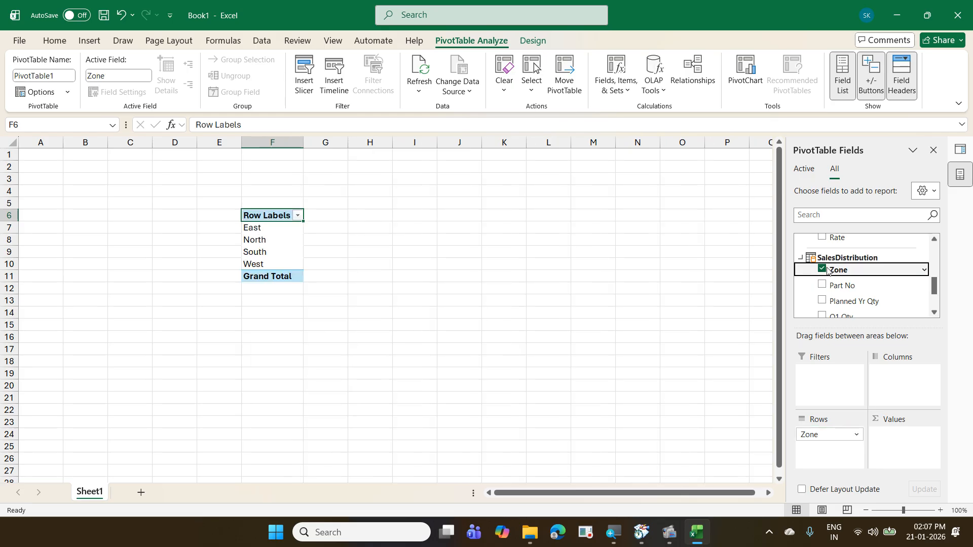
{"action": "scroll", "coordinate": [860, 294], "scroll_direction": "down", "scroll_amount": 2}
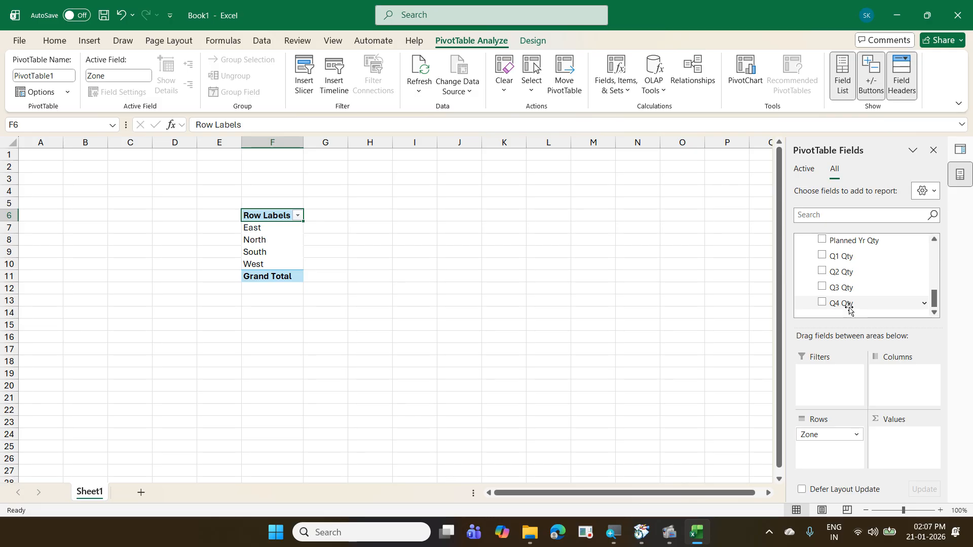
{"action": "left_click_drag", "start_coordinate": [847, 307], "coordinate": [897, 441]}
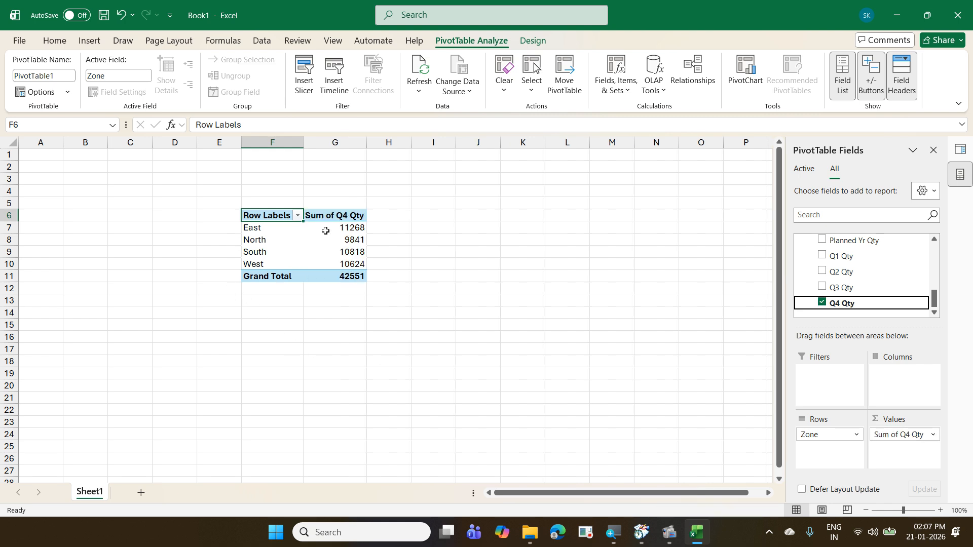
{"action": "mouse_move", "coordinate": [332, 255]}
Step: Close the Book1 workbook without saving its changes
{"action": "left_click", "coordinate": [947, 18]}
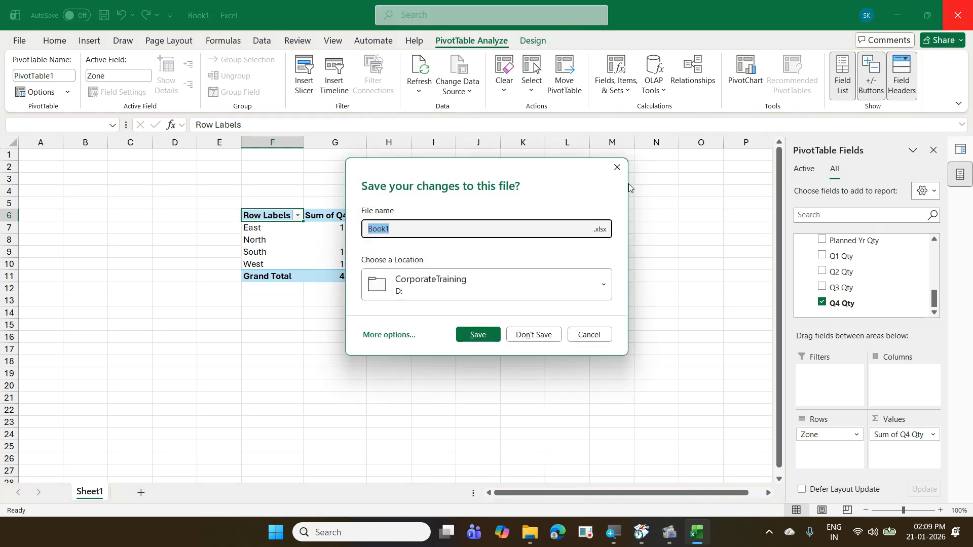
{"action": "left_click", "coordinate": [524, 336]}
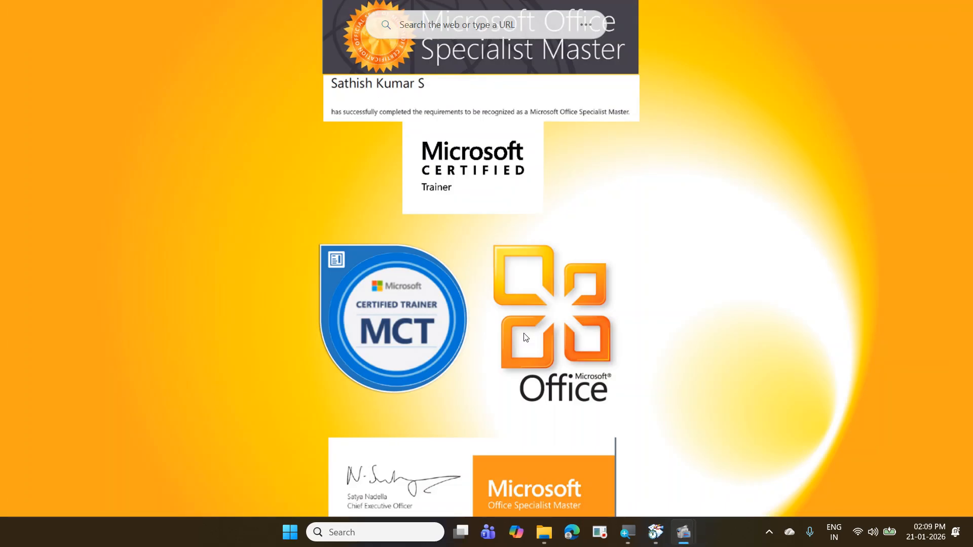
Step: Close the web search bar floating over the desktop and confirm its closure
{"action": "left_click", "coordinate": [588, 28]}
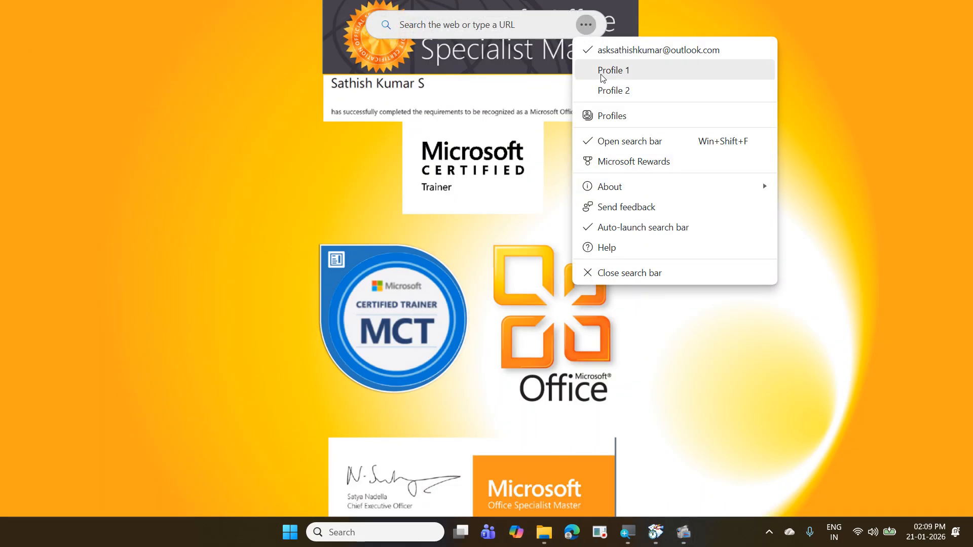
{"action": "left_click", "coordinate": [640, 272]}
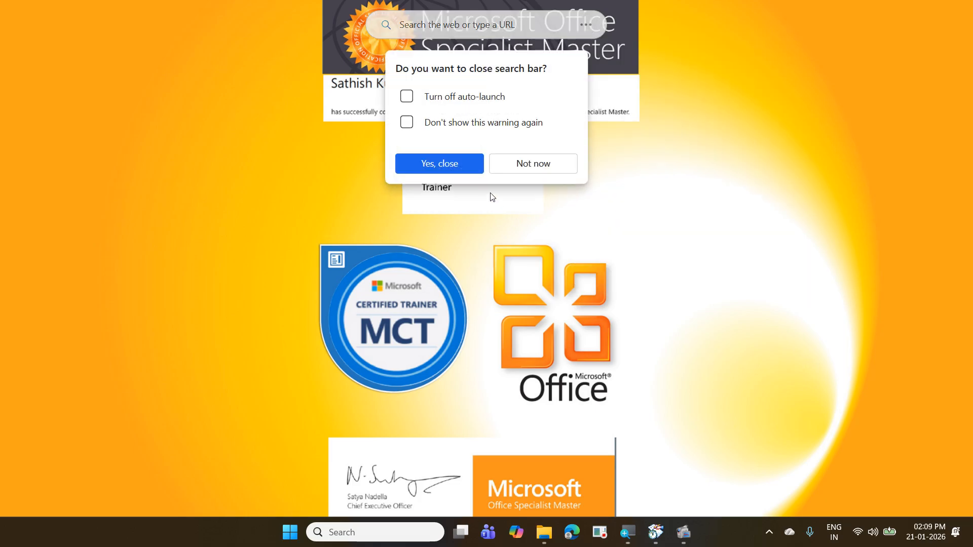
{"action": "left_click", "coordinate": [457, 161]}
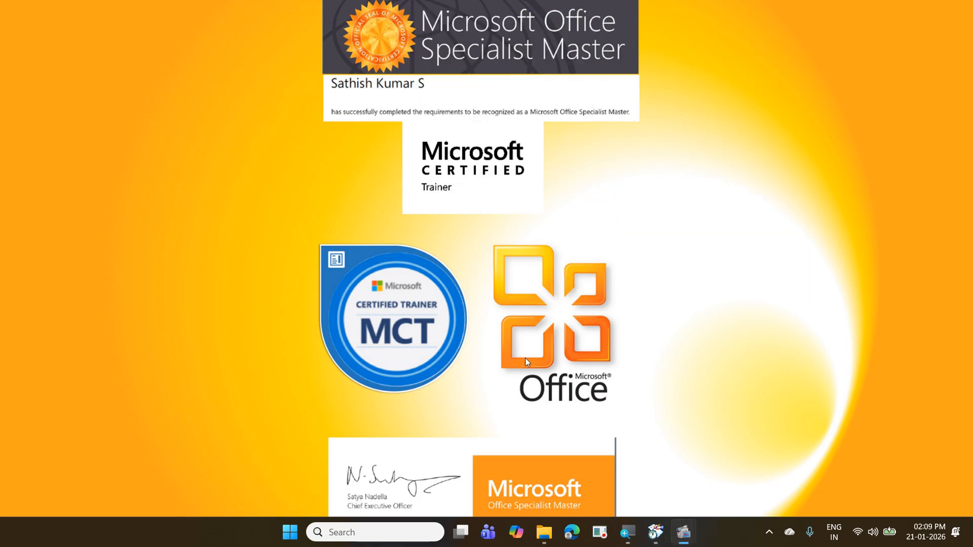
Step: Switch to File Explorer and open the Excel workbook 06 BusinessTransactions from the 2026-01-20 Daimler Power BI Level 1 folder
{"action": "left_click", "coordinate": [543, 539]}
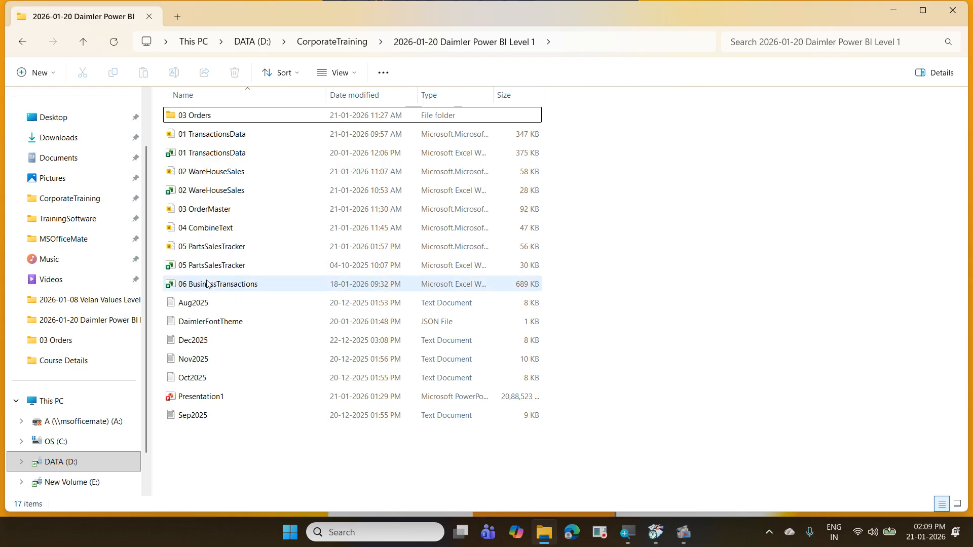
{"action": "left_click", "coordinate": [209, 288]}
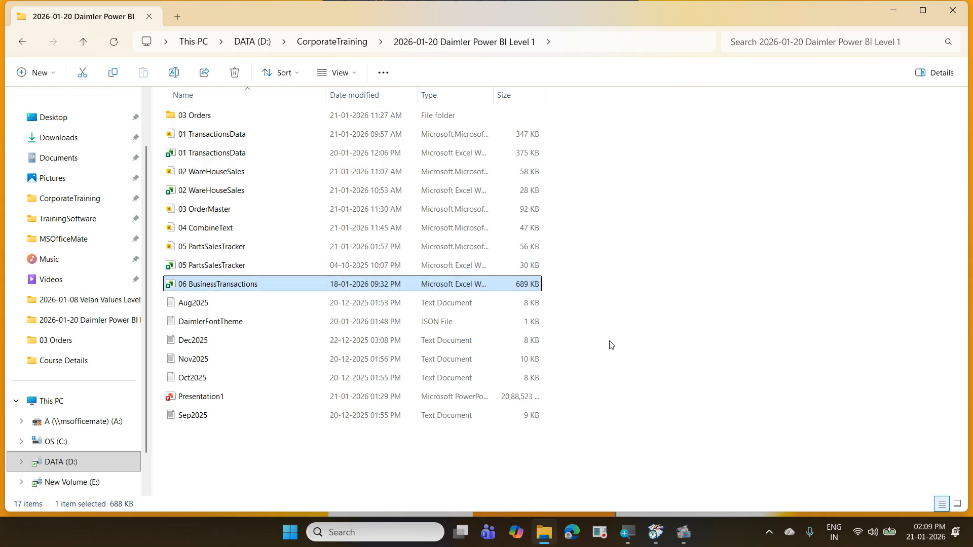
{"action": "key", "text": "Return"}
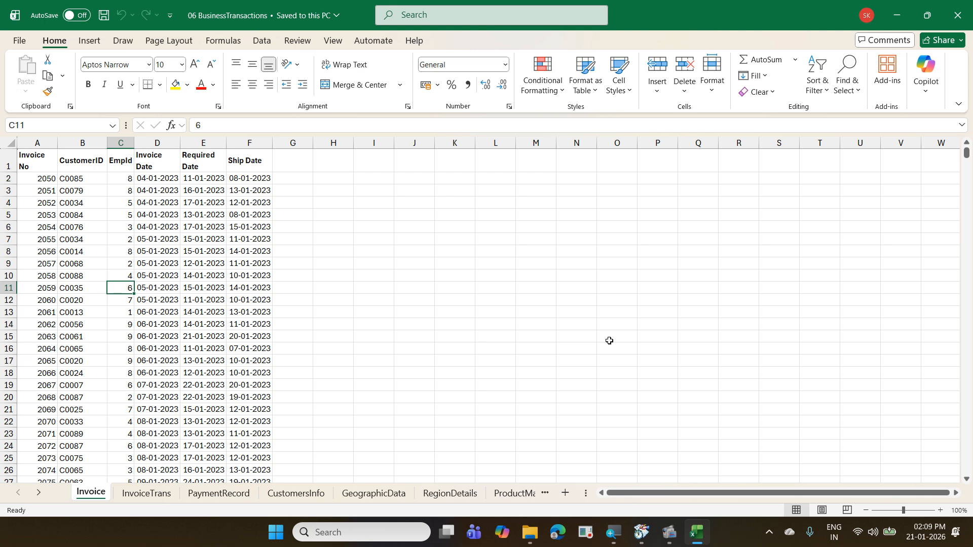
Step: Examine the workbook's sheets from Invoice through EmployeeMaster to see their columns, and return to the Invoice sheet
{"action": "key", "text": "ctrl+Page_Down"}
{"action": "key", "text": "ctrl+Page_Down"}
{"action": "key", "text": "ctrl+Page_Down"}
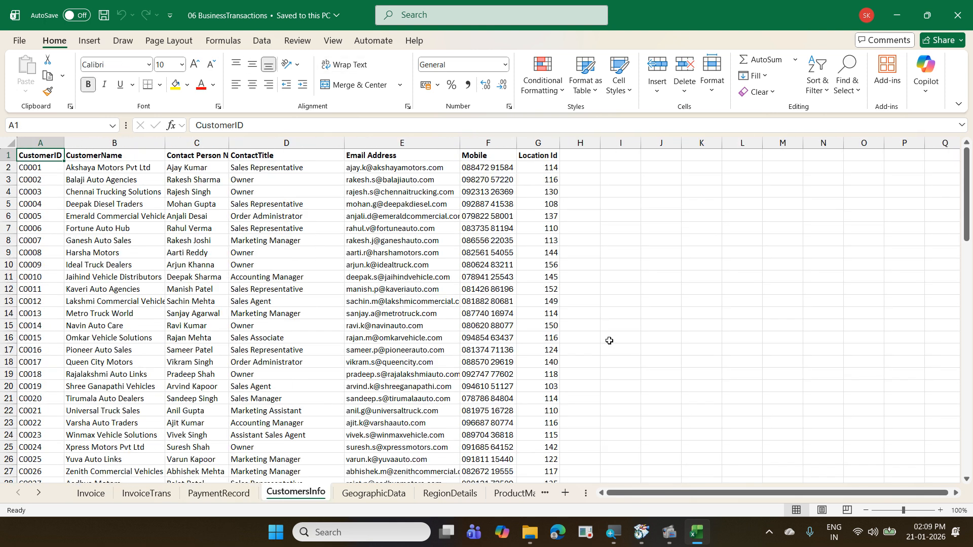
{"action": "key", "text": "ctrl+Page_Up"}
{"action": "key", "text": "ctrl+Page_Up"}
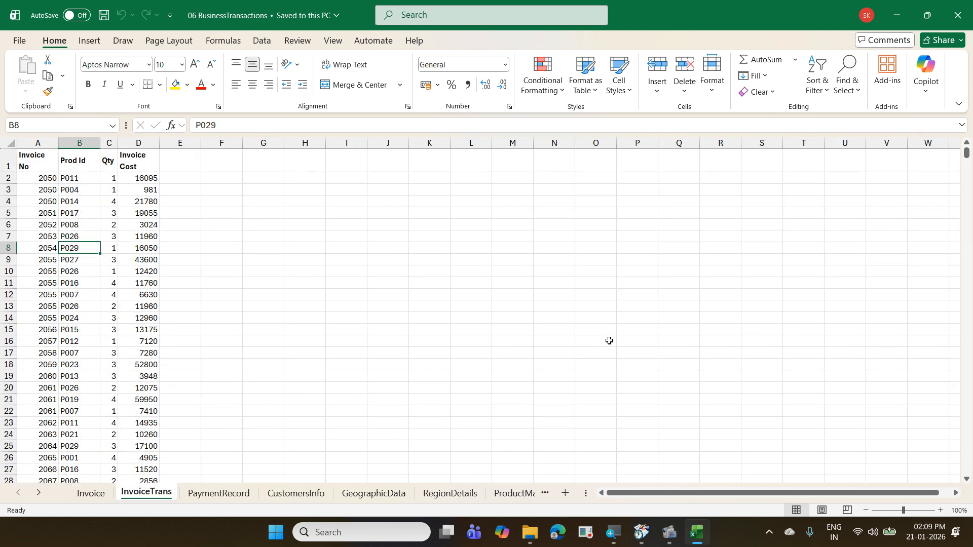
{"action": "key", "text": "ctrl+Page_Up"}
{"action": "key", "text": "ctrl+Page_Down"}
{"action": "key", "text": "ctrl+Page_Down"}
{"action": "key", "text": "ctrl+Page_Down"}
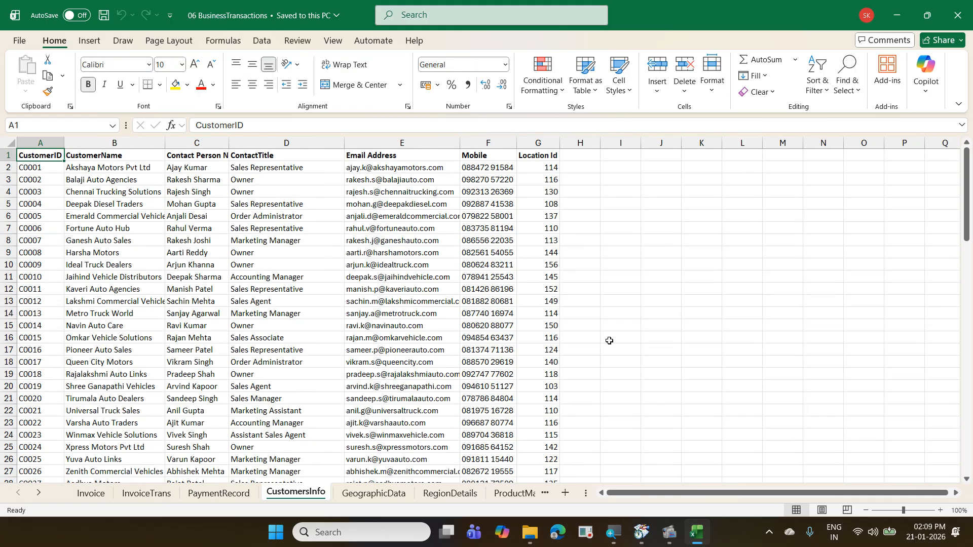
{"action": "key", "text": "ctrl+Page_Down"}
{"action": "key", "text": "ctrl+Page_Down"}
{"action": "key", "text": "ctrl+Page_Down"}
{"action": "key", "text": "ctrl+Page_Down"}
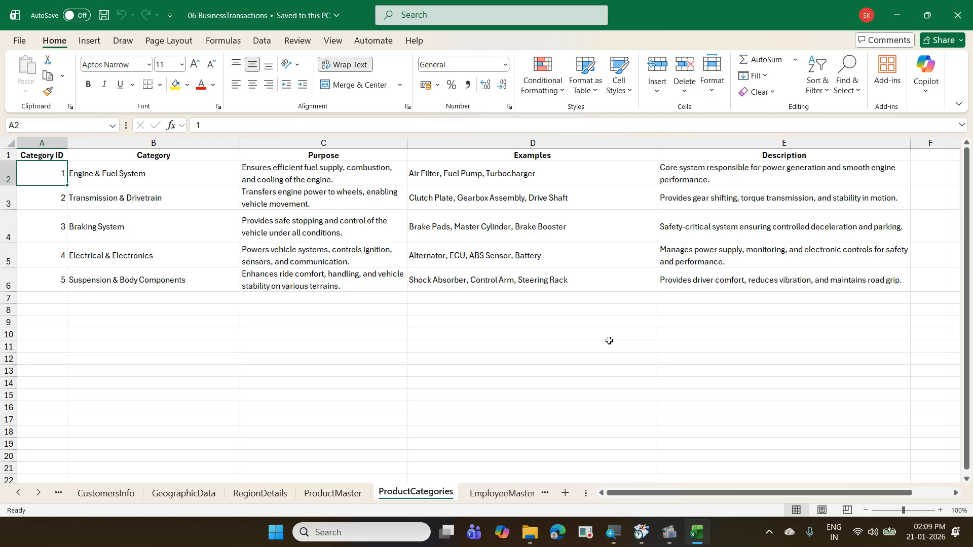
{"action": "key", "text": "ctrl+Page_Down"}
{"action": "key", "text": "ctrl+Page_Up"}
{"action": "key", "text": "ctrl+Page_Up"}
{"action": "key", "text": "ctrl+Page_Up"}
{"action": "key", "text": "ctrl+Page_Up"}
{"action": "key", "text": "ctrl+Page_Up"}
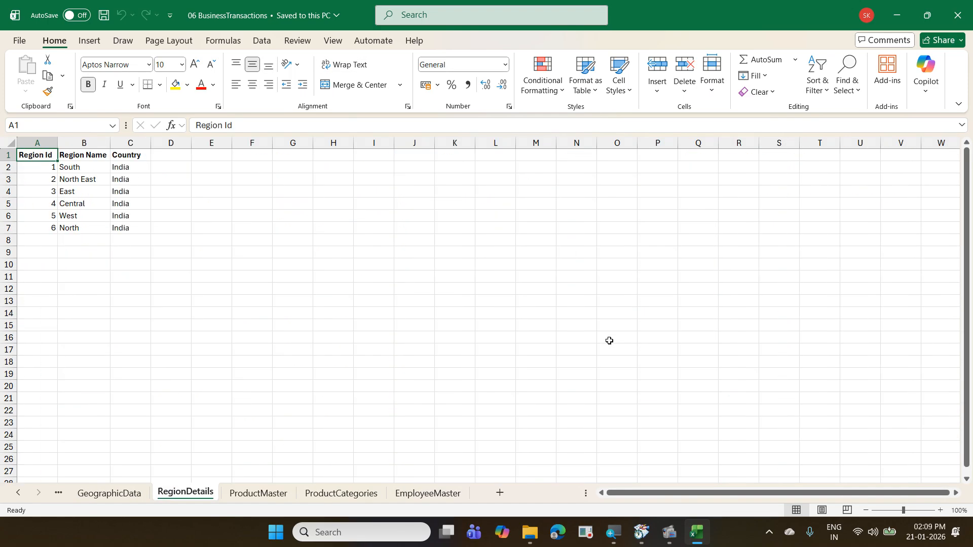
{"action": "key", "text": "ctrl+Page_Up"}
{"action": "key", "text": "ctrl+Page_Up"}
{"action": "key", "text": "ctrl+Page_Up"}
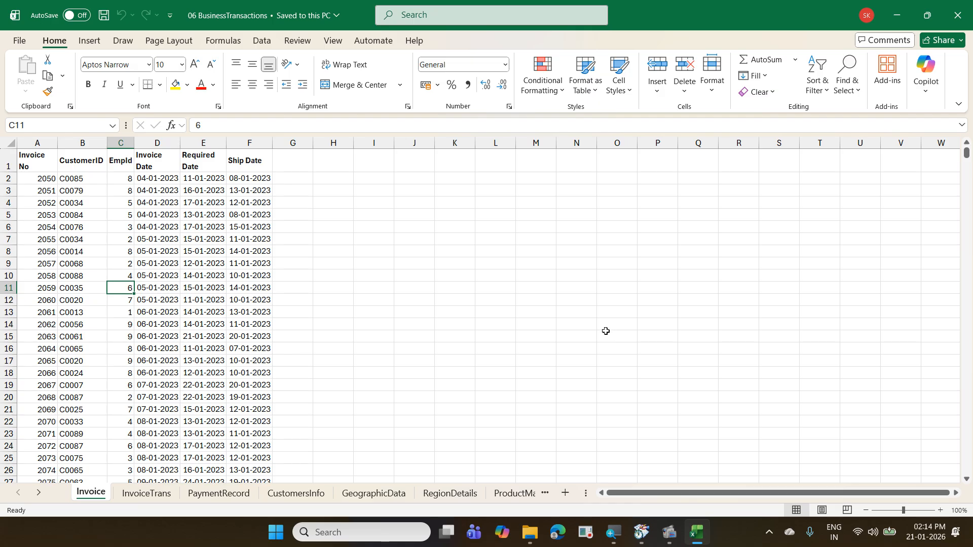
Step: Close the 06 BusinessTransactions workbook, minimize the Excel and File Explorer windows, and start Power BI Desktop
{"action": "key", "text": "ctrl+w"}
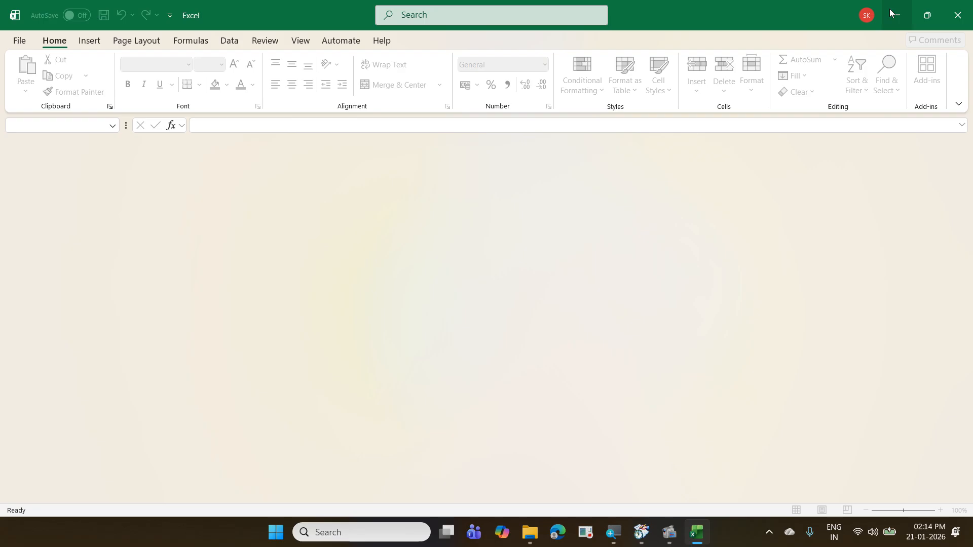
{"action": "left_click", "coordinate": [890, 9]}
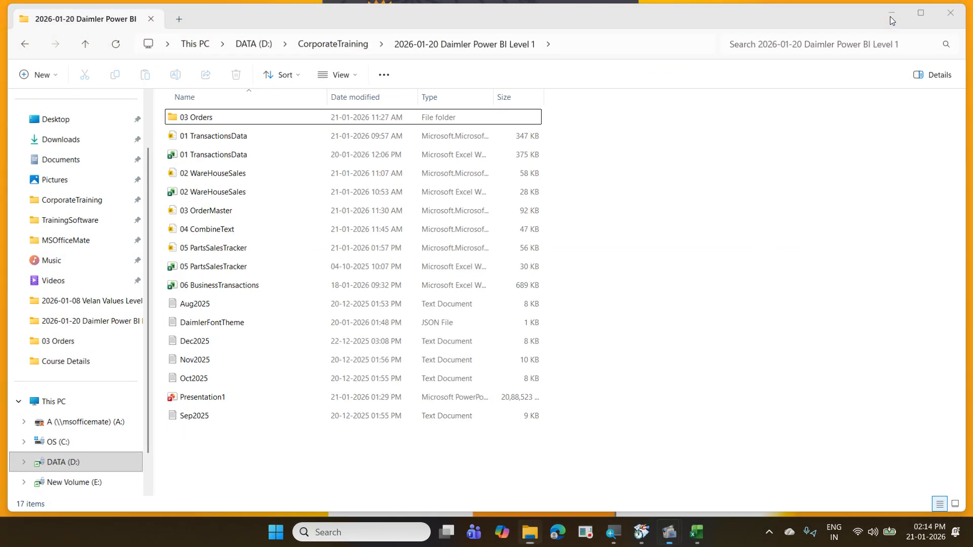
{"action": "left_click", "coordinate": [892, 10]}
{"action": "left_click", "coordinate": [275, 532]}
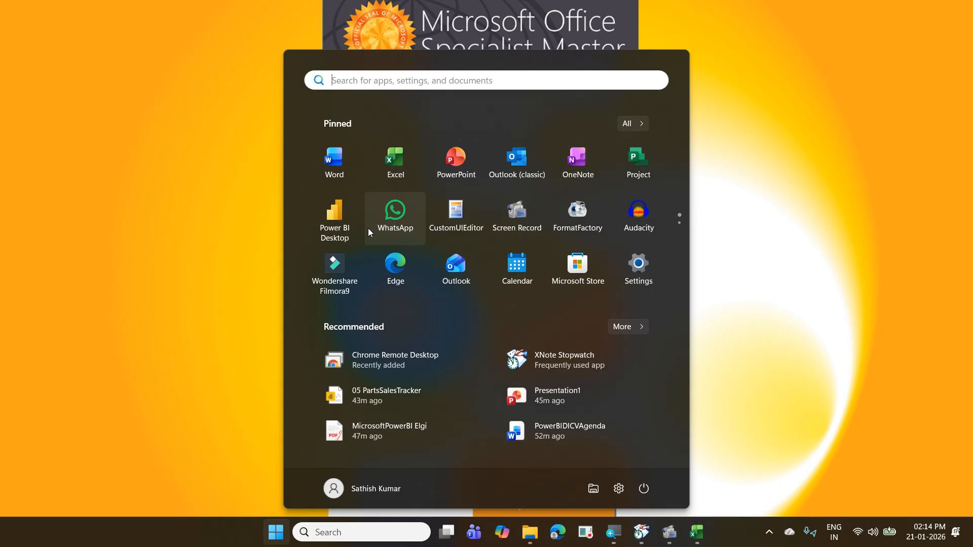
{"action": "left_click", "coordinate": [352, 226]}
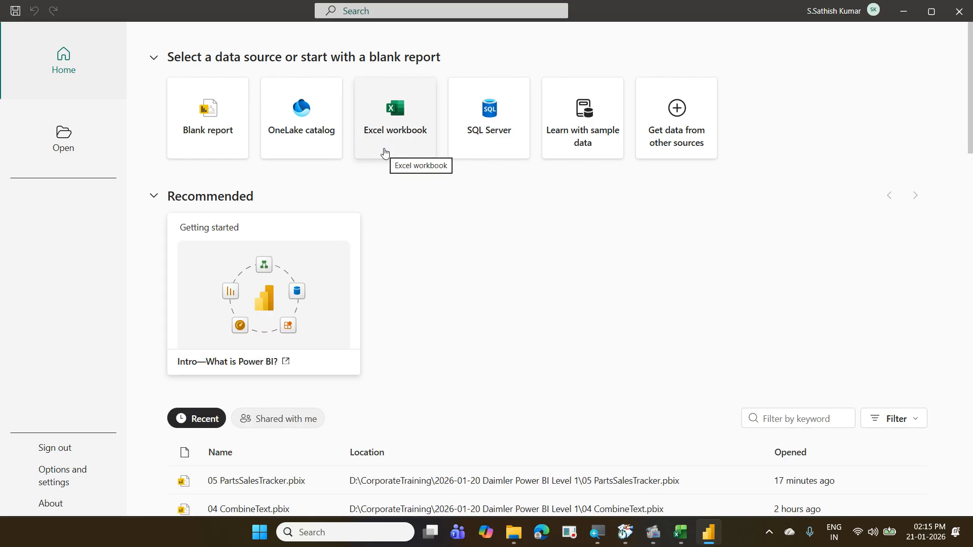
Step: Connect a new report to the Excel workbook 06 BusinessTransactions as its data source
{"action": "left_click", "coordinate": [384, 153]}
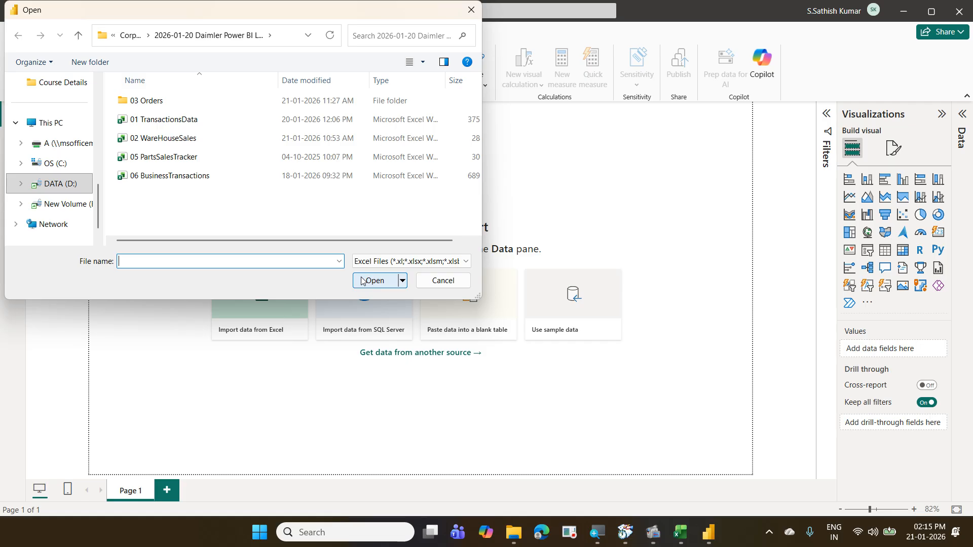
{"action": "left_click", "coordinate": [177, 181]}
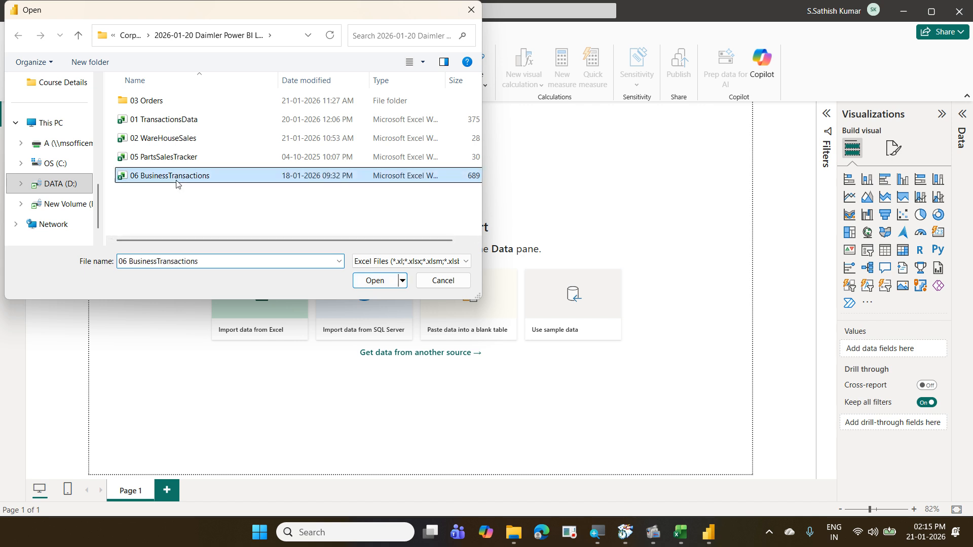
{"action": "left_click", "coordinate": [375, 280]}
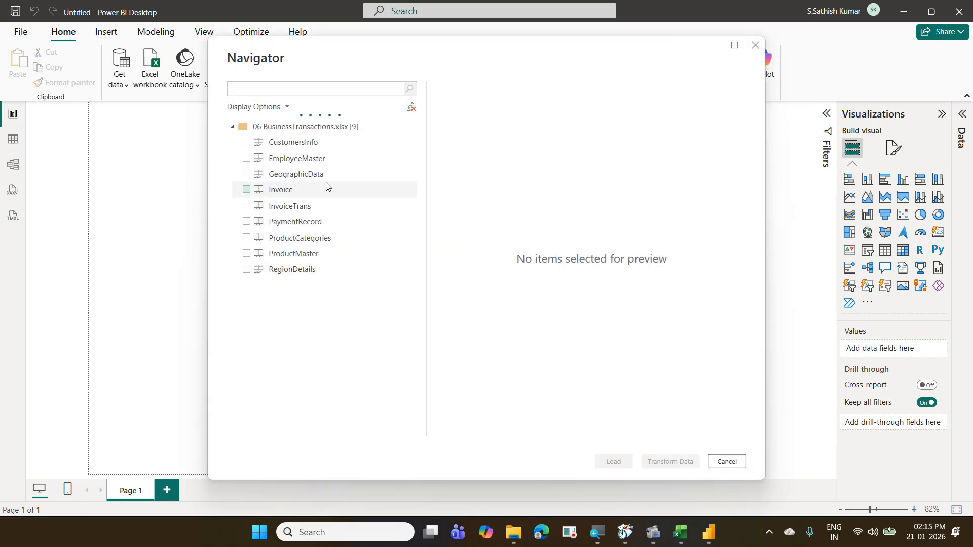
Step: Select all nine tables from CustomersInfo through RegionDetails and open them for transformation in Power Query Editor
{"action": "left_click", "coordinate": [319, 146]}
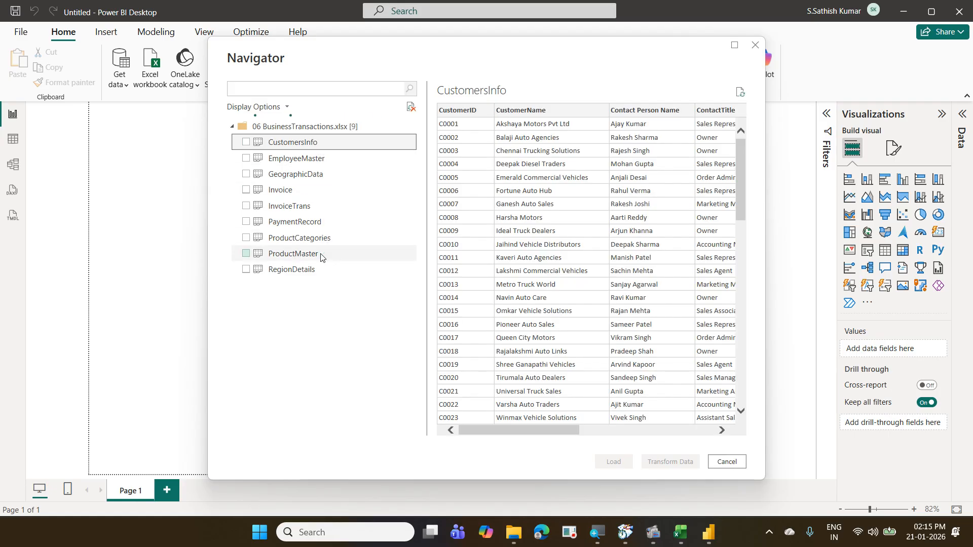
{"action": "left_click", "coordinate": [321, 268], "text": "shift"}
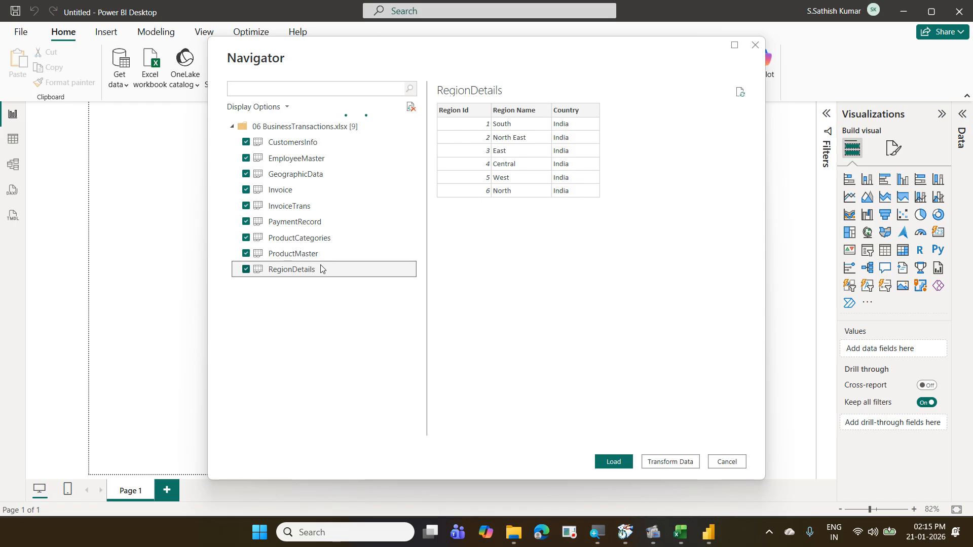
{"action": "left_click", "coordinate": [665, 462]}
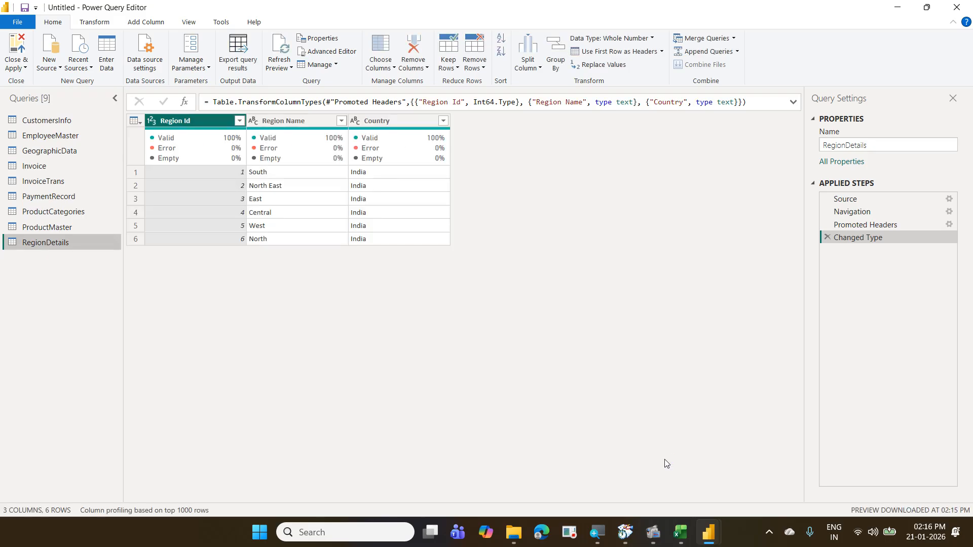
Step: Remove the Email Address and Mobile columns from the CustomersInfo query with Choose Columns
{"action": "left_click", "coordinate": [44, 122]}
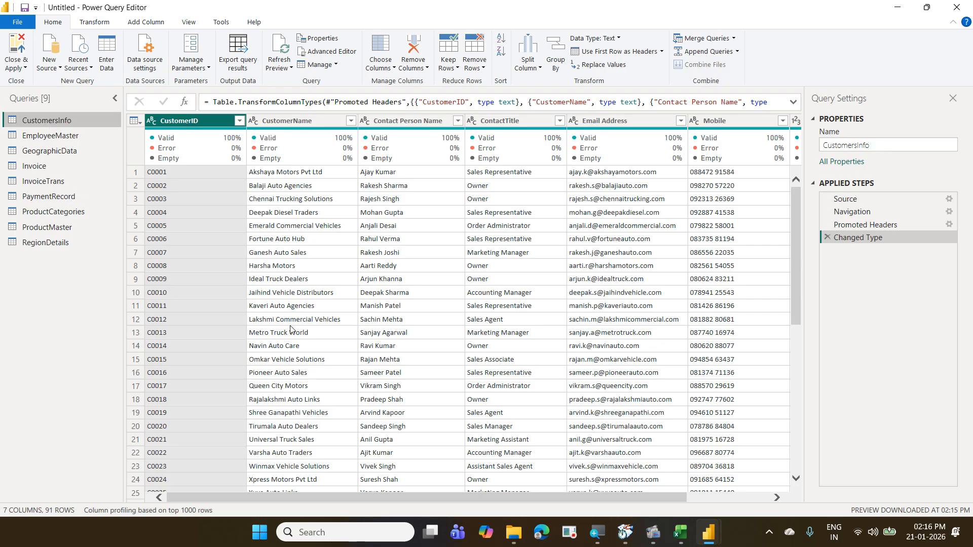
{"action": "left_click_drag", "start_coordinate": [401, 497], "coordinate": [542, 497]}
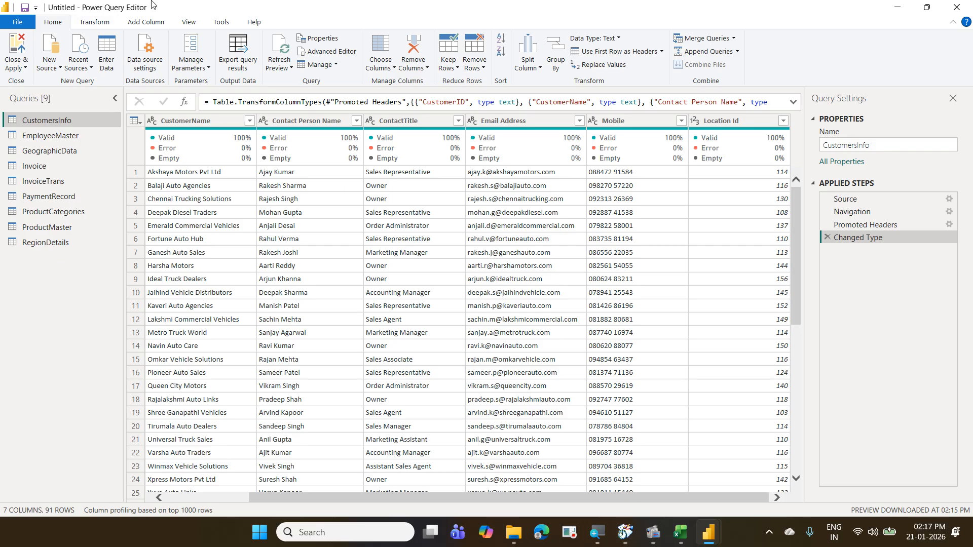
{"action": "left_click", "coordinate": [374, 47]}
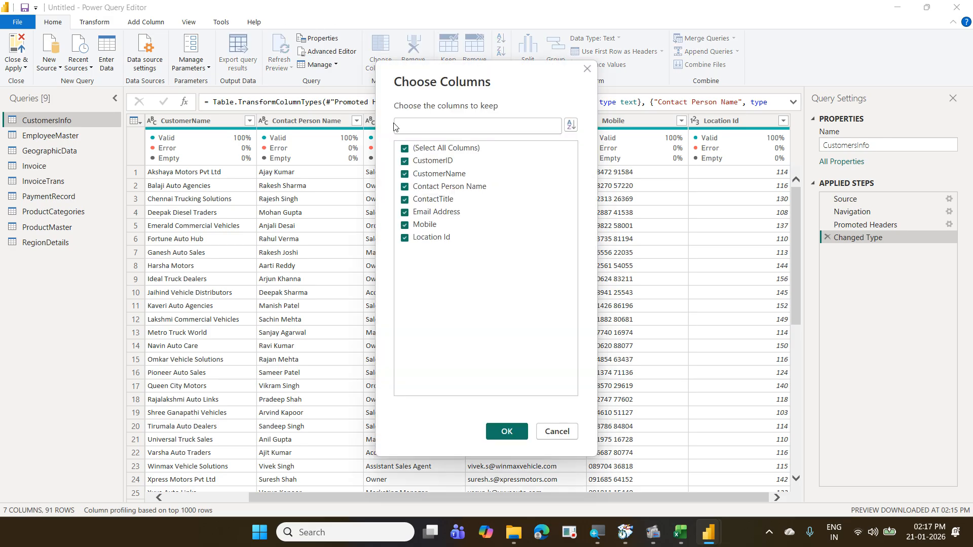
{"action": "left_click", "coordinate": [427, 214]}
{"action": "left_click", "coordinate": [424, 225]}
{"action": "left_click", "coordinate": [505, 432]}
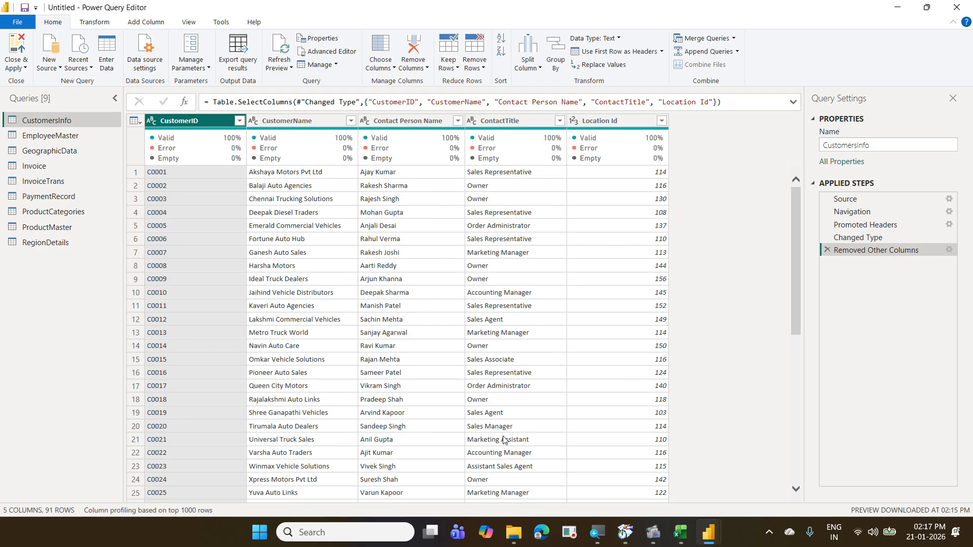
Step: Keep all EmployeeMaster columns except Notes and PhotoPath using Choose Columns
{"action": "left_click", "coordinate": [87, 141]}
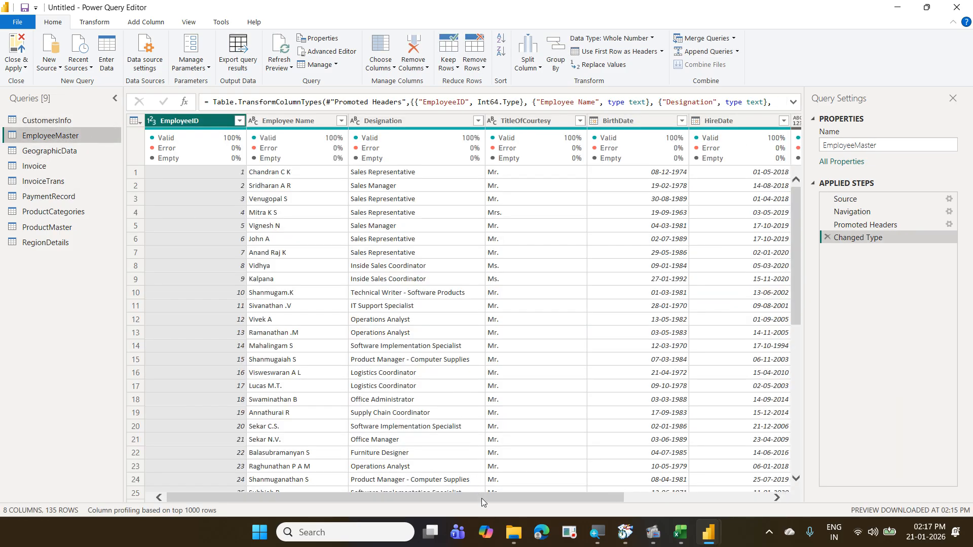
{"action": "left_click_drag", "start_coordinate": [482, 497], "coordinate": [676, 502]}
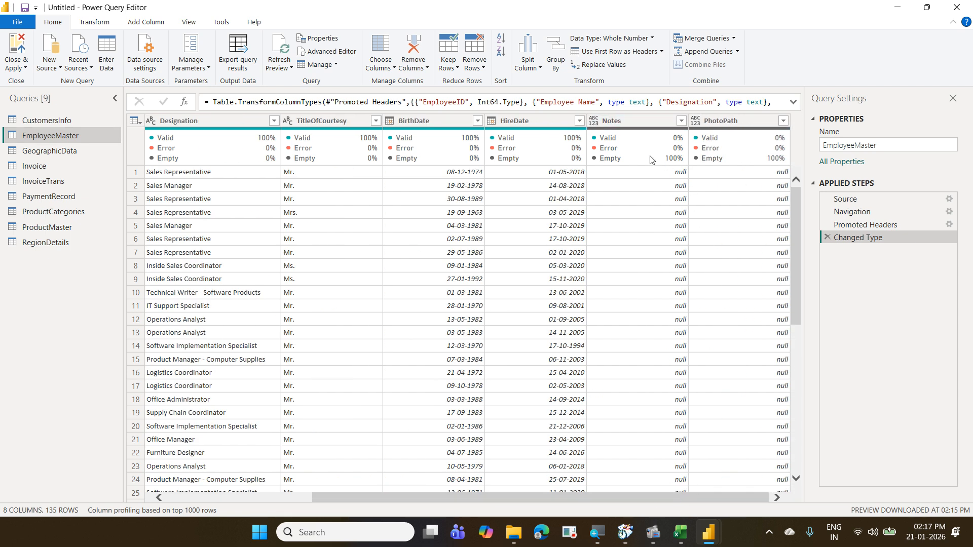
{"action": "mouse_move", "coordinate": [703, 151]}
{"action": "left_click", "coordinate": [381, 46]}
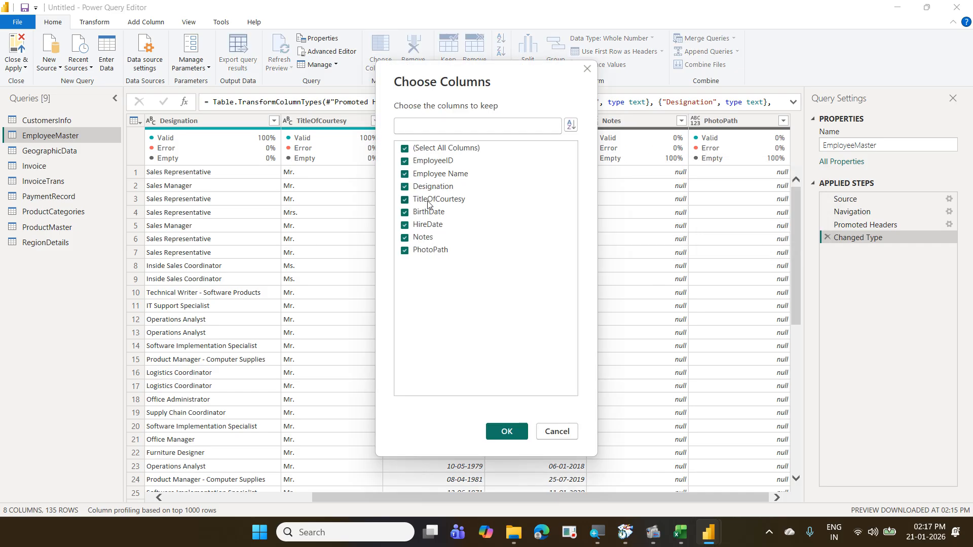
{"action": "left_click", "coordinate": [435, 238]}
{"action": "left_click", "coordinate": [408, 250]}
{"action": "left_click", "coordinate": [508, 431]}
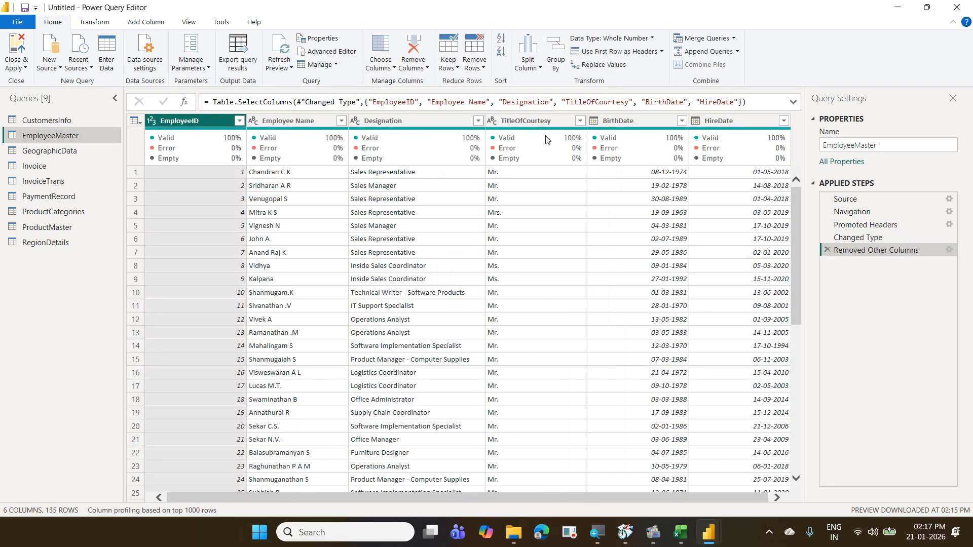
{"action": "mouse_move", "coordinate": [655, 148]}
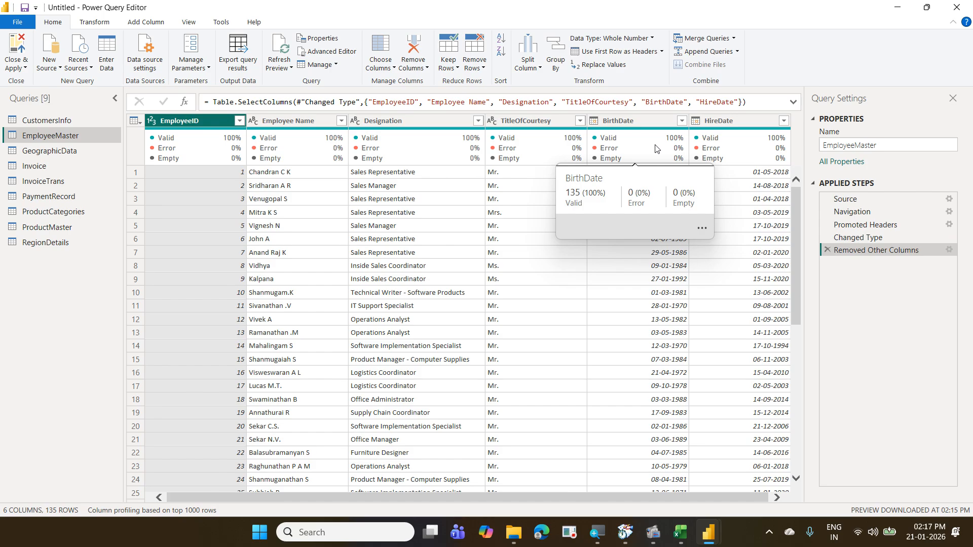
Step: Examine the columns and data quality of the queries from GeographicData through RegionDetails, and return to CustomersInfo
{"action": "left_click", "coordinate": [93, 147]}
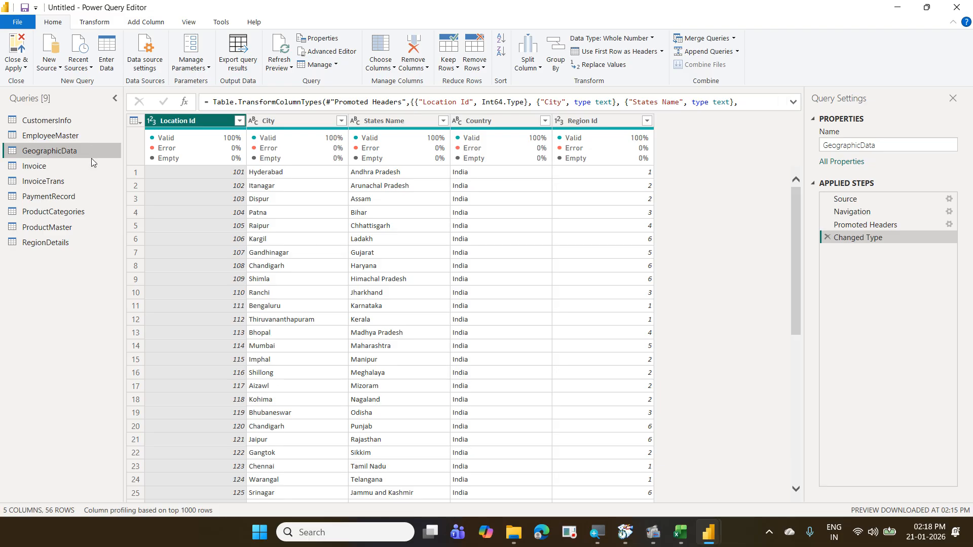
{"action": "left_click", "coordinate": [90, 164]}
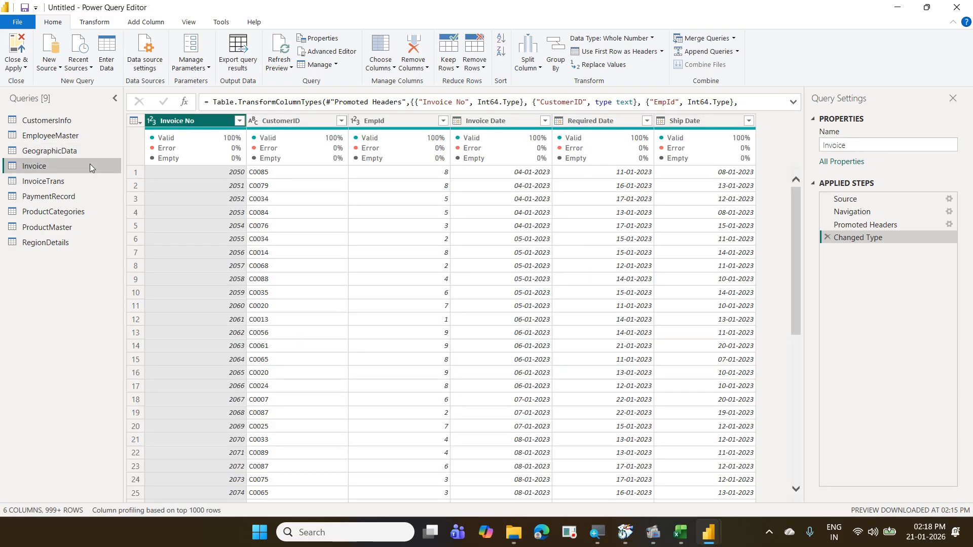
{"action": "left_click", "coordinate": [90, 179]}
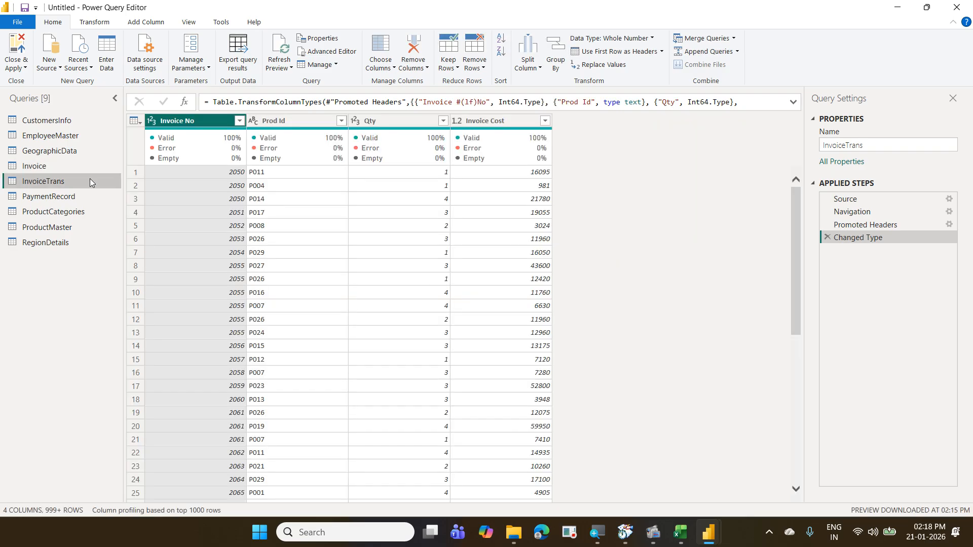
{"action": "left_click", "coordinate": [88, 197]}
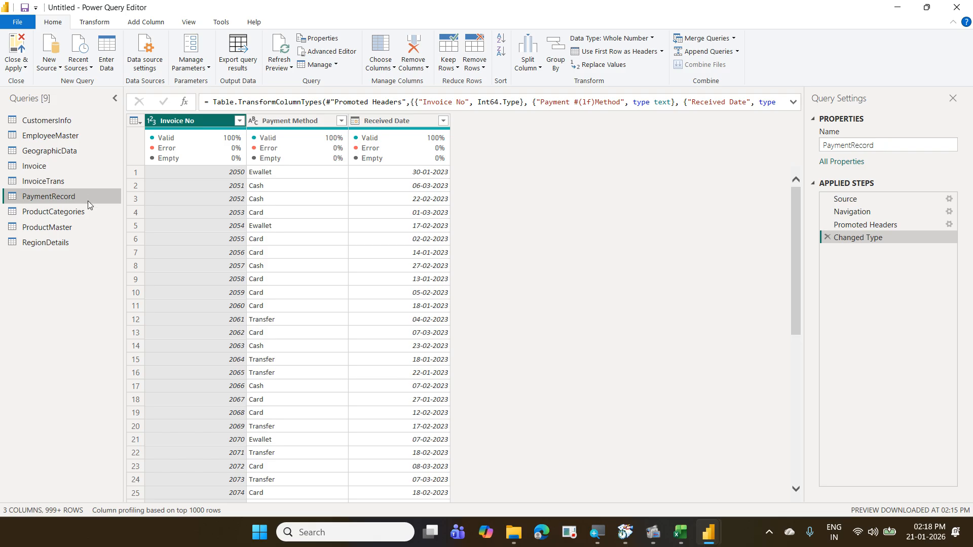
{"action": "left_click", "coordinate": [89, 211]}
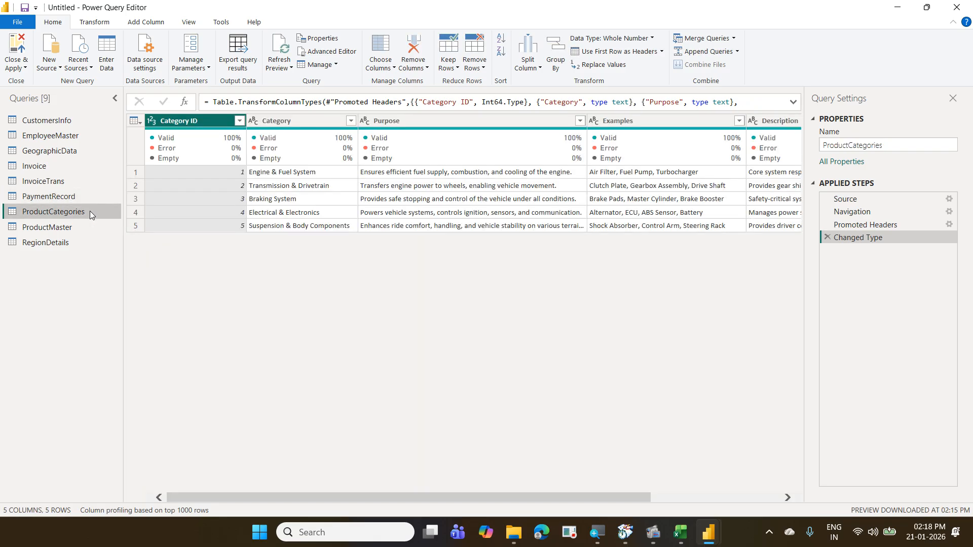
{"action": "left_click", "coordinate": [89, 226]}
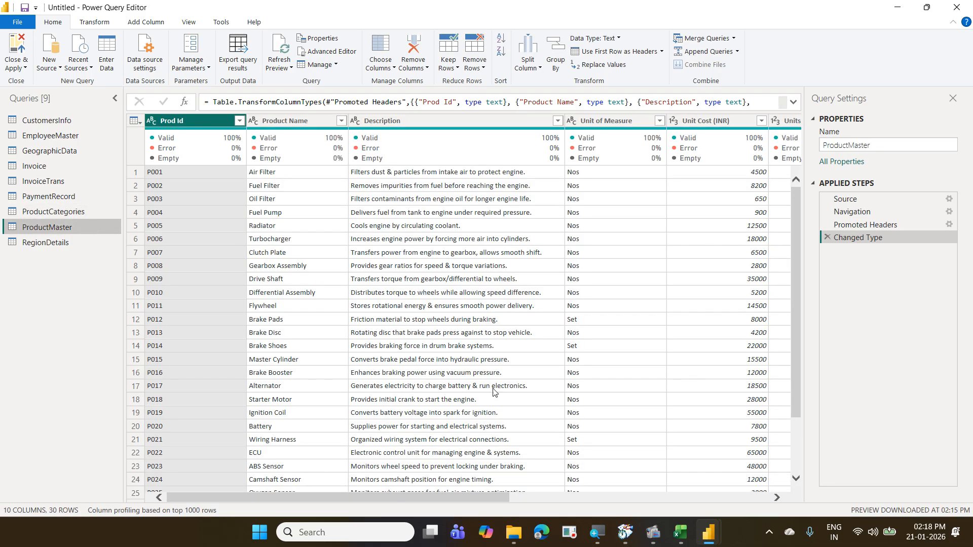
{"action": "left_click_drag", "start_coordinate": [502, 498], "coordinate": [771, 497]}
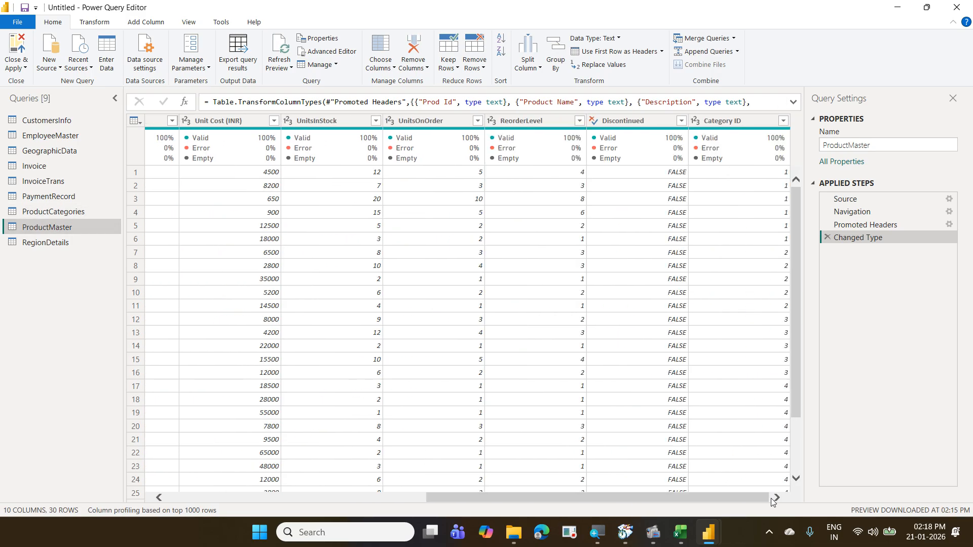
{"action": "left_click", "coordinate": [110, 244]}
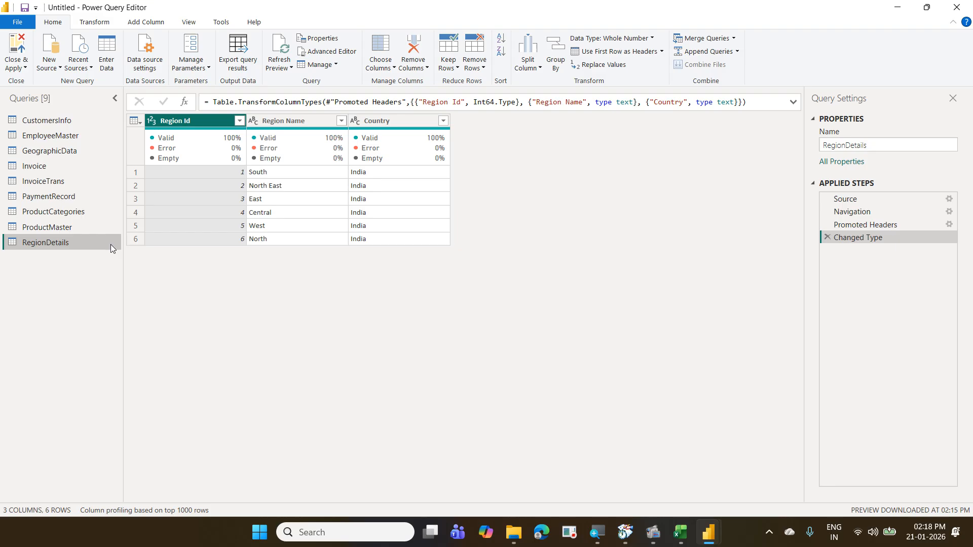
{"action": "left_click", "coordinate": [64, 120]}
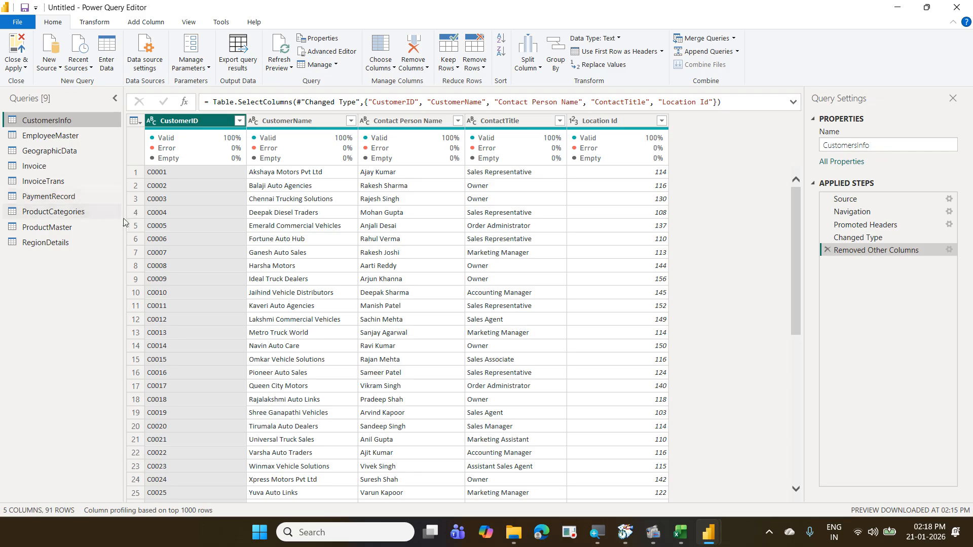
Step: Switch to Excel and reopen the recently used workbook 06 BusinessTransactions
{"action": "left_click", "coordinate": [681, 532]}
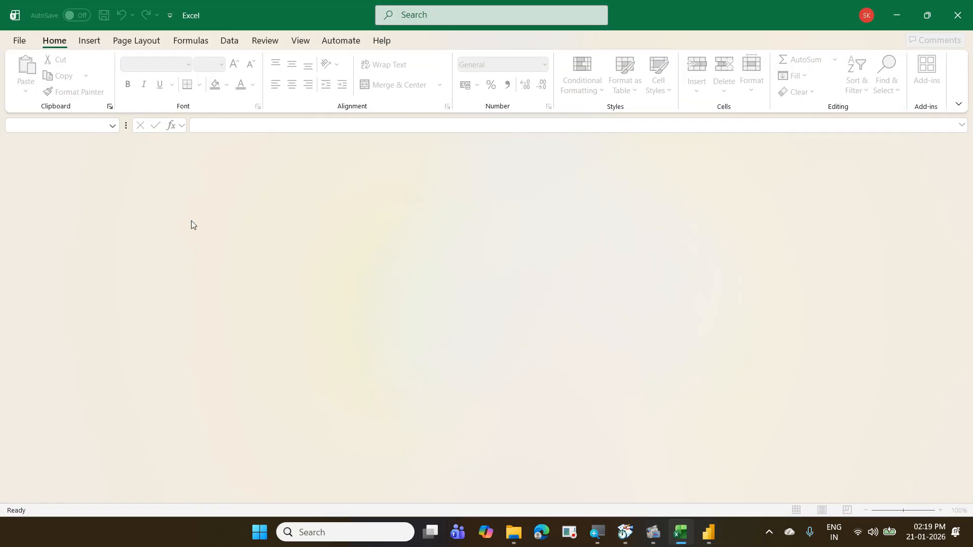
{"action": "left_click", "coordinate": [23, 45]}
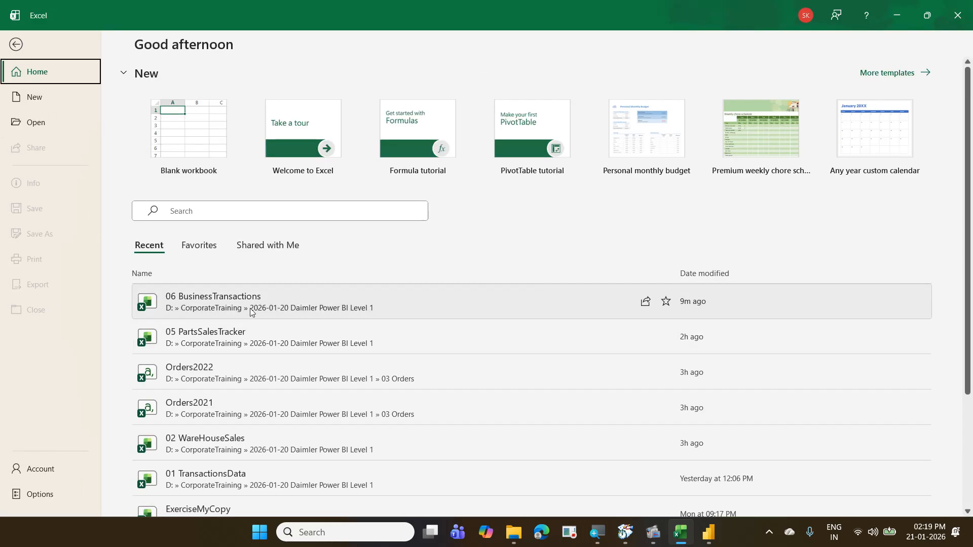
{"action": "left_click", "coordinate": [251, 311]}
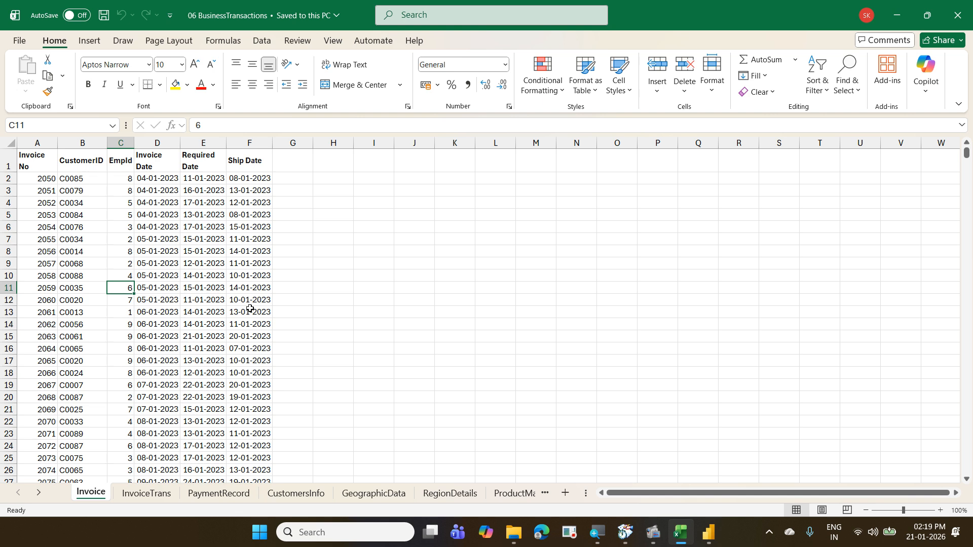
Step: Examine the first invoice's CustomerID in cell B2 and the empty cells beside its row on the Invoice sheet
{"action": "left_click", "coordinate": [88, 176]}
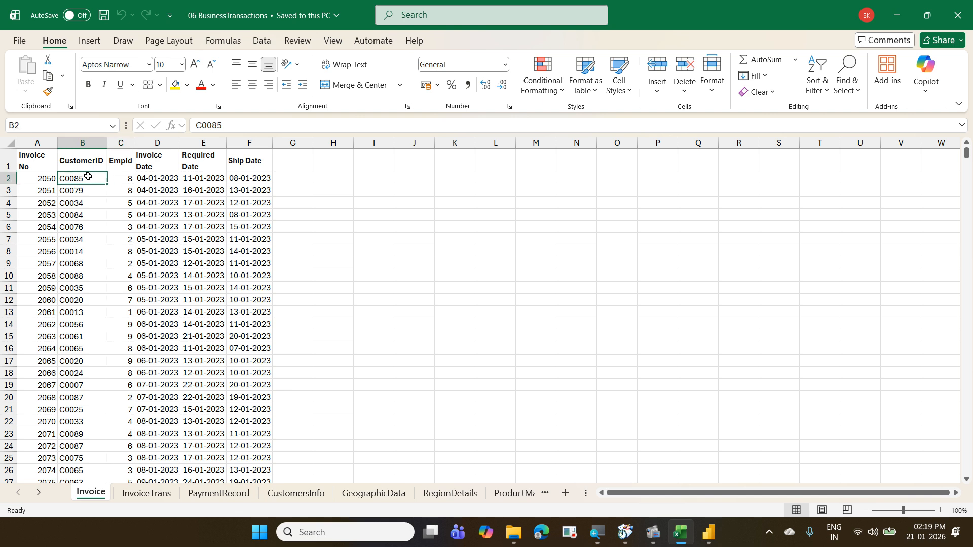
{"action": "left_click", "coordinate": [287, 178]}
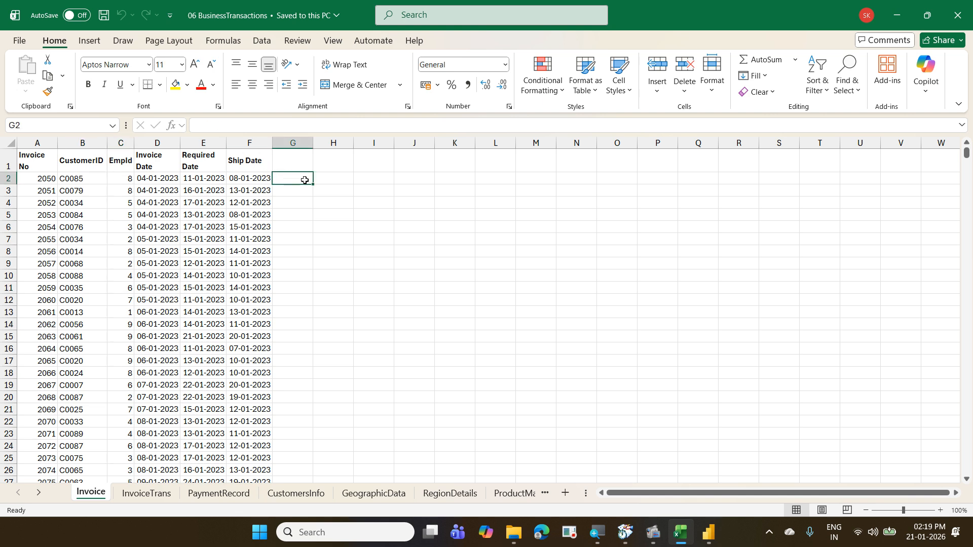
{"action": "left_click", "coordinate": [347, 181]}
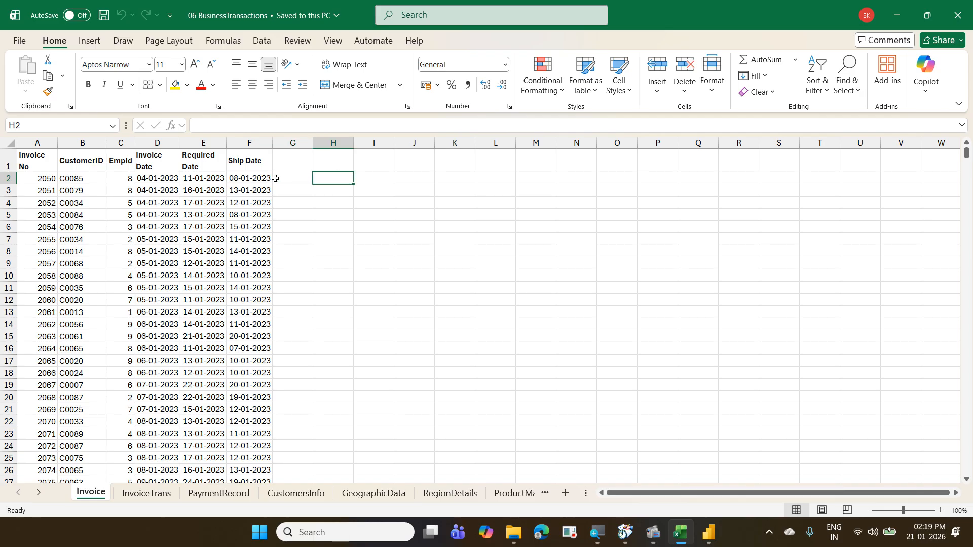
{"action": "left_click", "coordinate": [93, 177]}
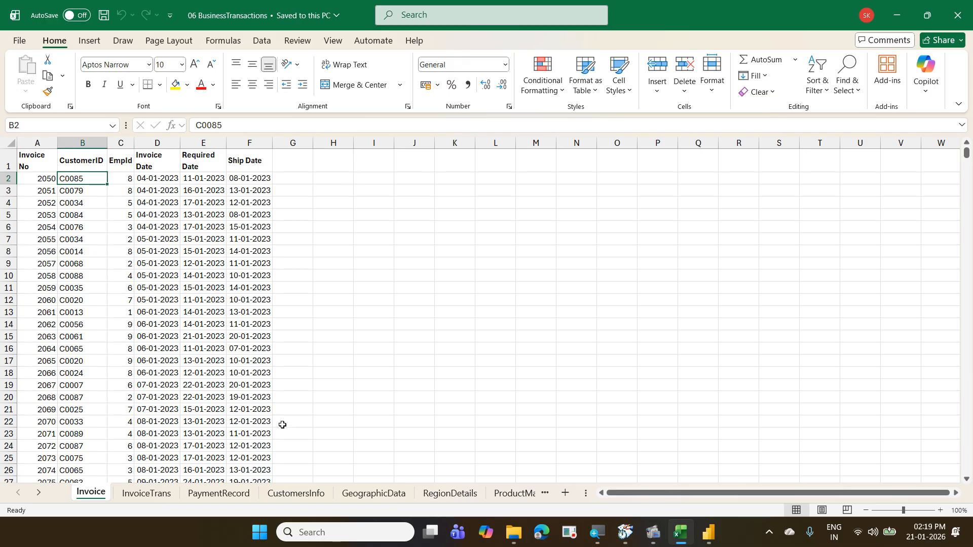
Step: Examine Location Id on the CustomersInfo sheet, browse the ProductMaster, EmployeeMaster, RegionDetails and GeographicData sheets, and return to Invoice
{"action": "left_click", "coordinate": [302, 495]}
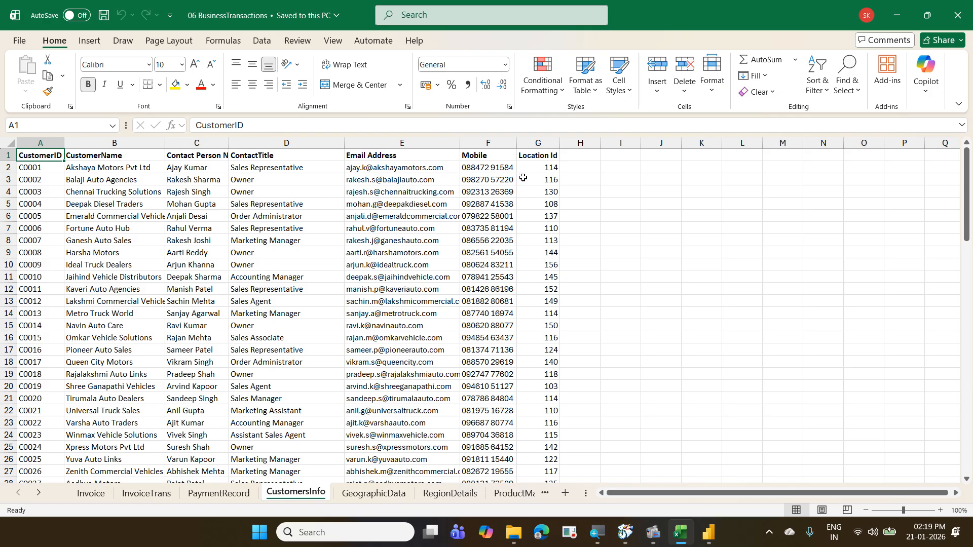
{"action": "left_click", "coordinate": [537, 167]}
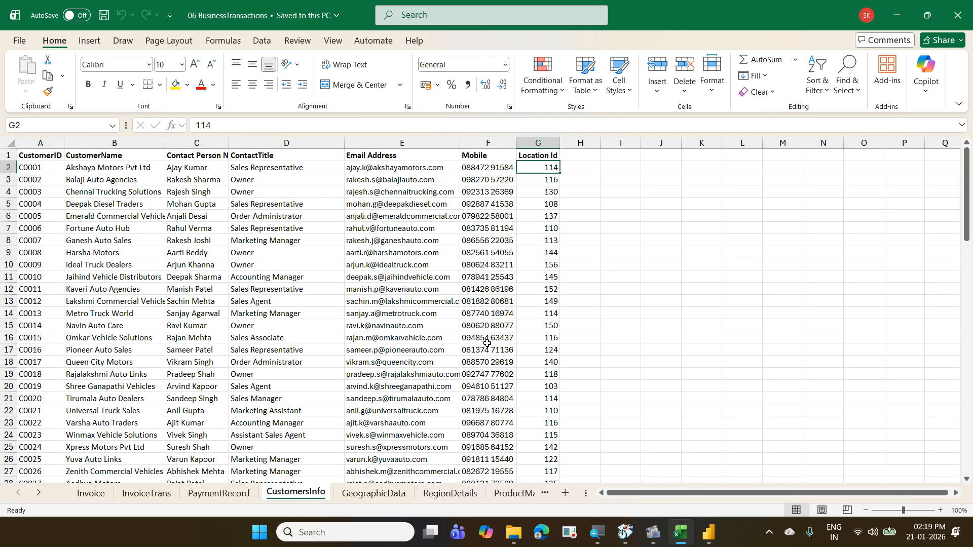
{"action": "left_click", "coordinate": [501, 497]}
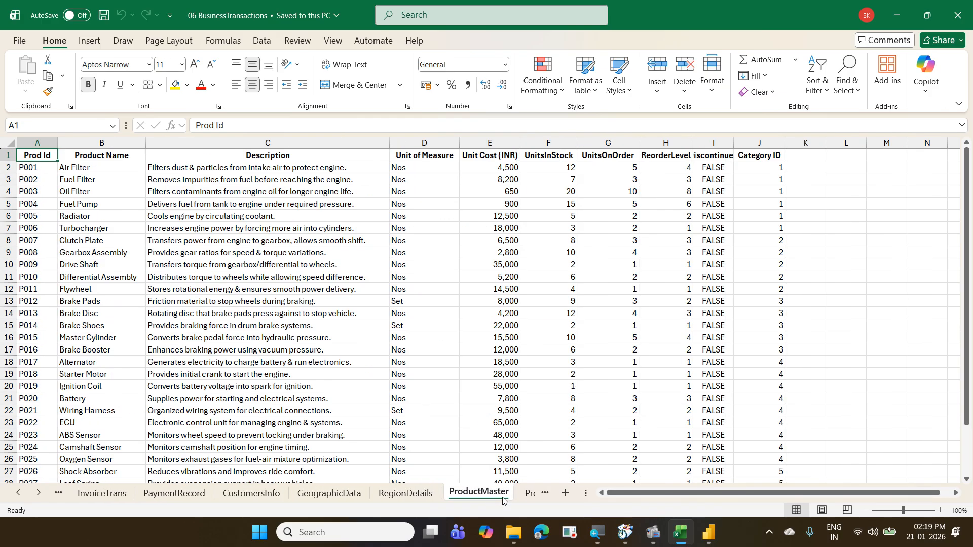
{"action": "key", "text": "ctrl+Page_Down"}
{"action": "key", "text": "ctrl+Page_Down"}
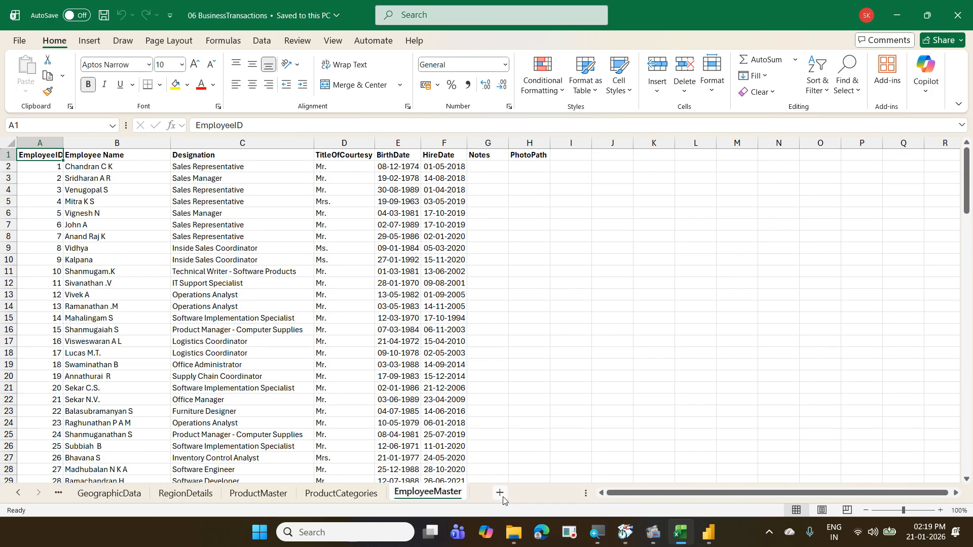
{"action": "left_click", "coordinate": [169, 499]}
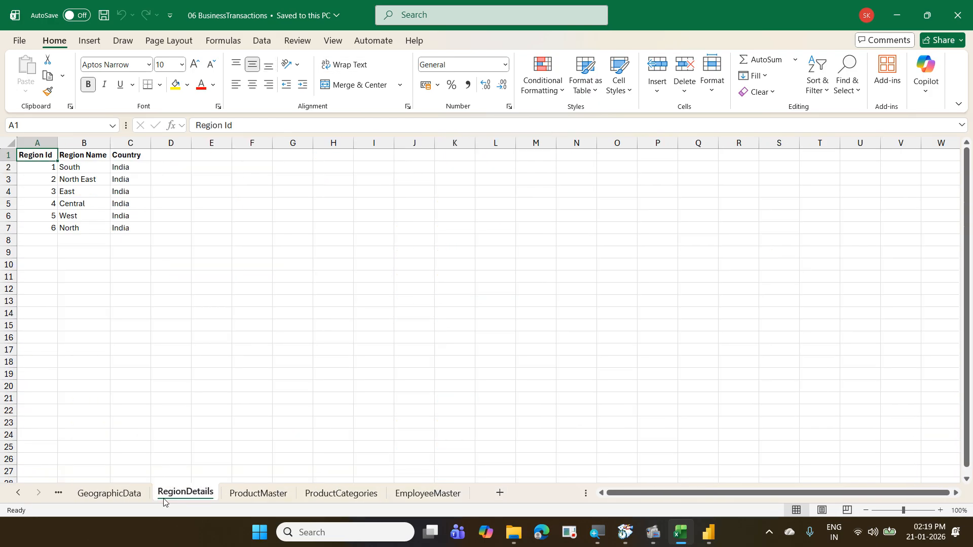
{"action": "left_click", "coordinate": [134, 498]}
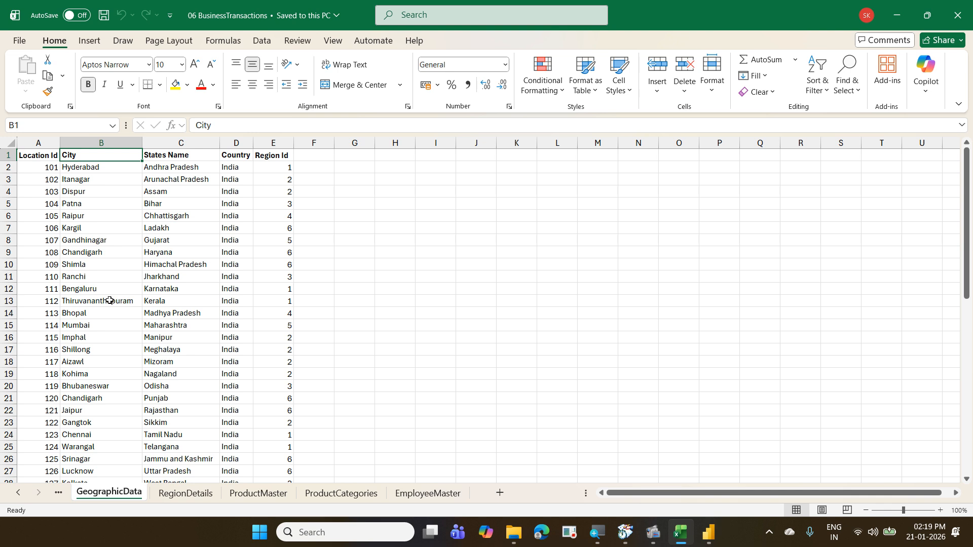
{"action": "left_click", "coordinate": [12, 498]}
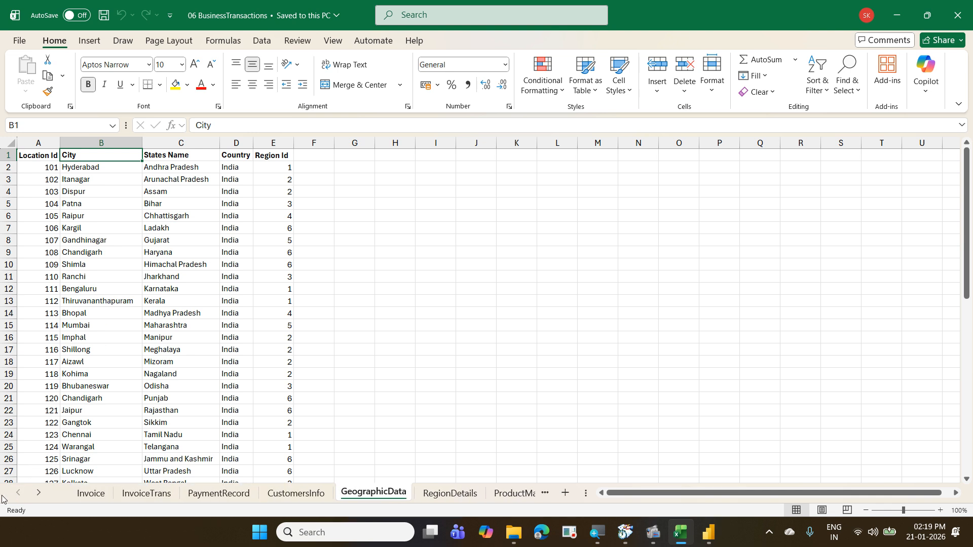
{"action": "left_click", "coordinate": [105, 492]}
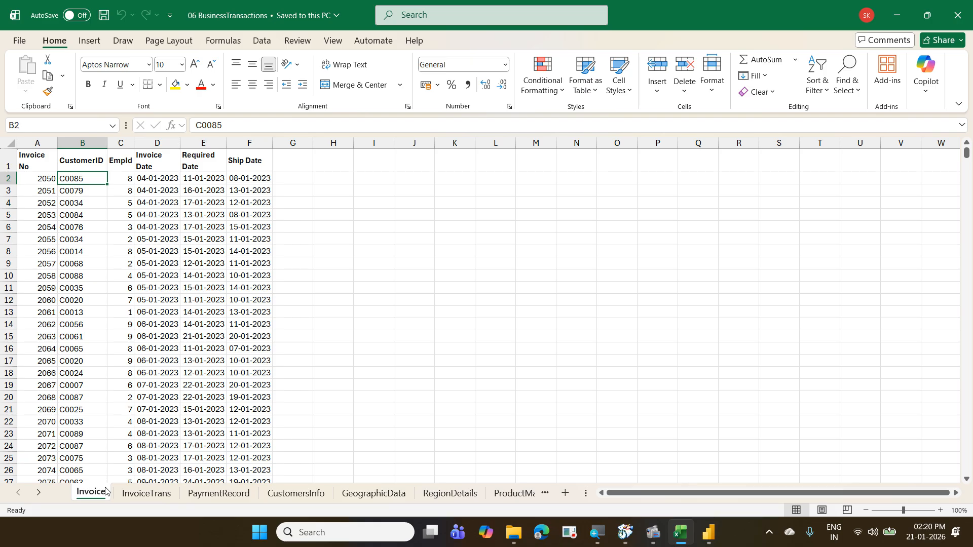
Step: Close the 06 BusinessTransactions workbook, return to the Power Query Editor, and apply the query changes to load the tables
{"action": "key", "text": "ctrl+w"}
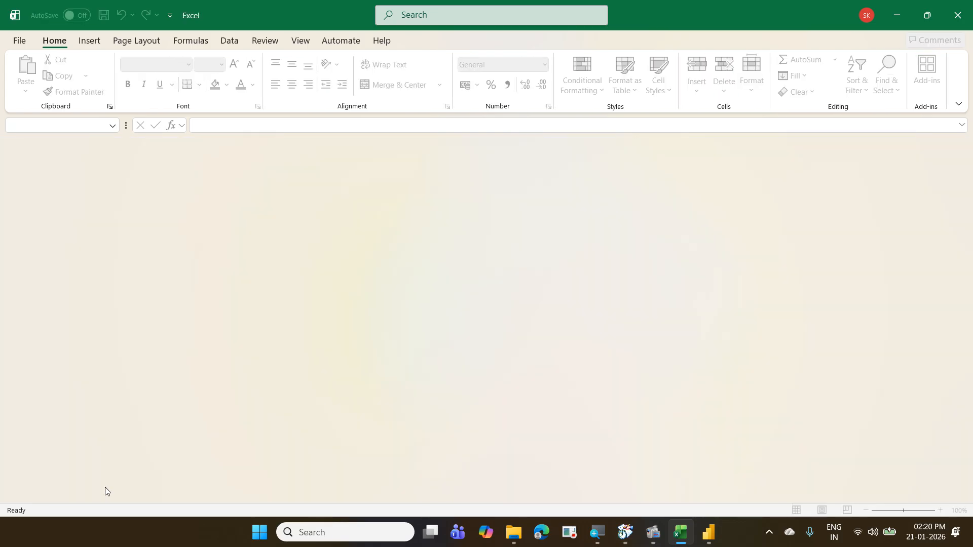
{"action": "left_click", "coordinate": [896, 16]}
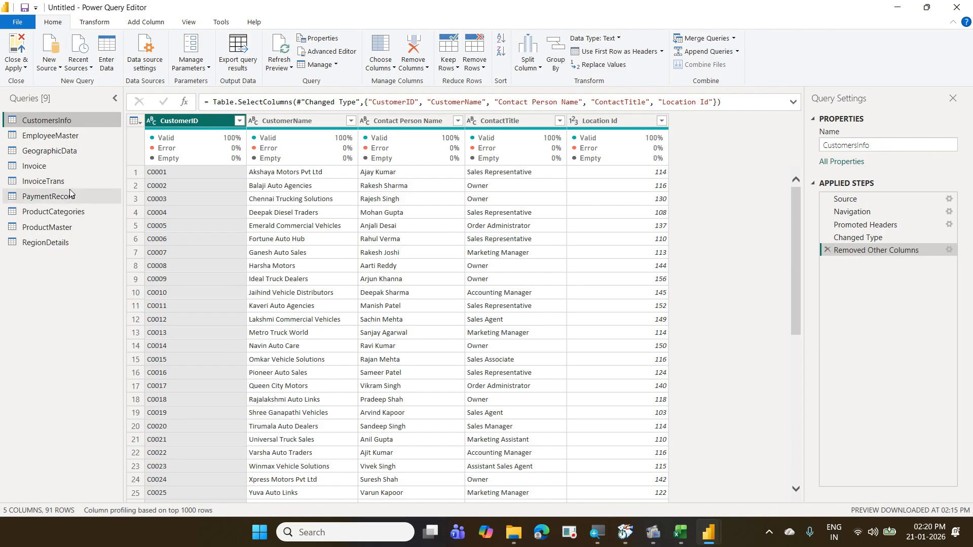
{"action": "left_click", "coordinate": [14, 44]}
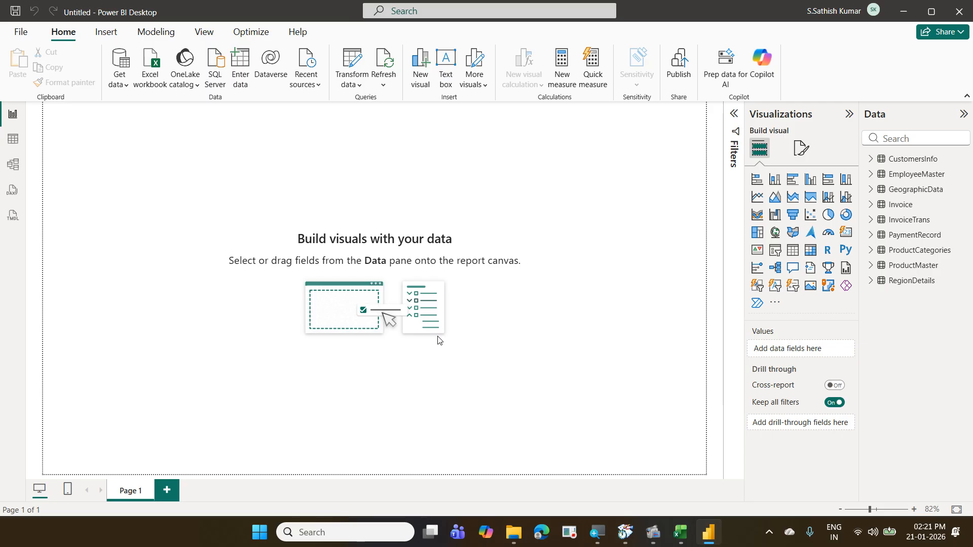
Step: Reopen 06 BusinessTransactions in Excel, compare CustomerID on the Invoice and CustomersInfo sheets, close the workbook, and return to Power BI Desktop
{"action": "left_click", "coordinate": [680, 531]}
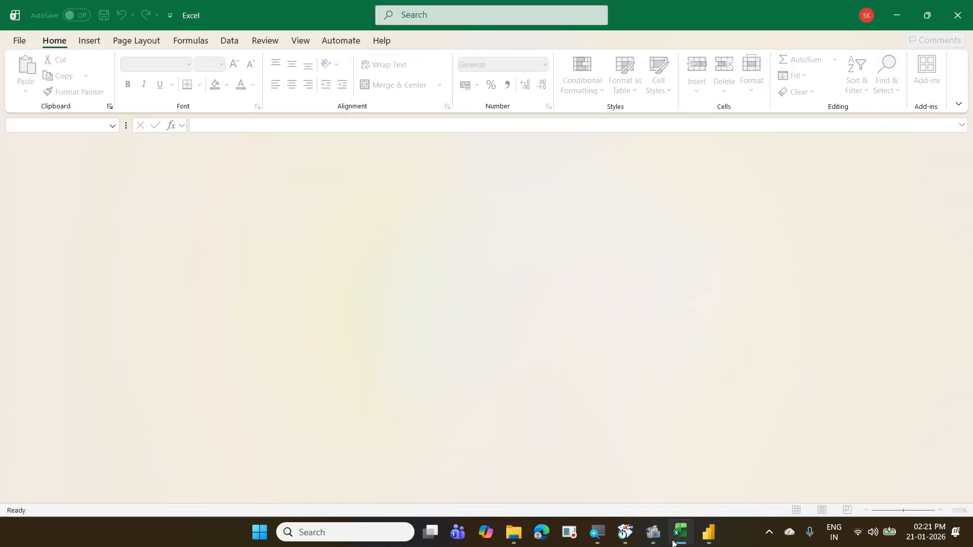
{"action": "left_click", "coordinate": [20, 41]}
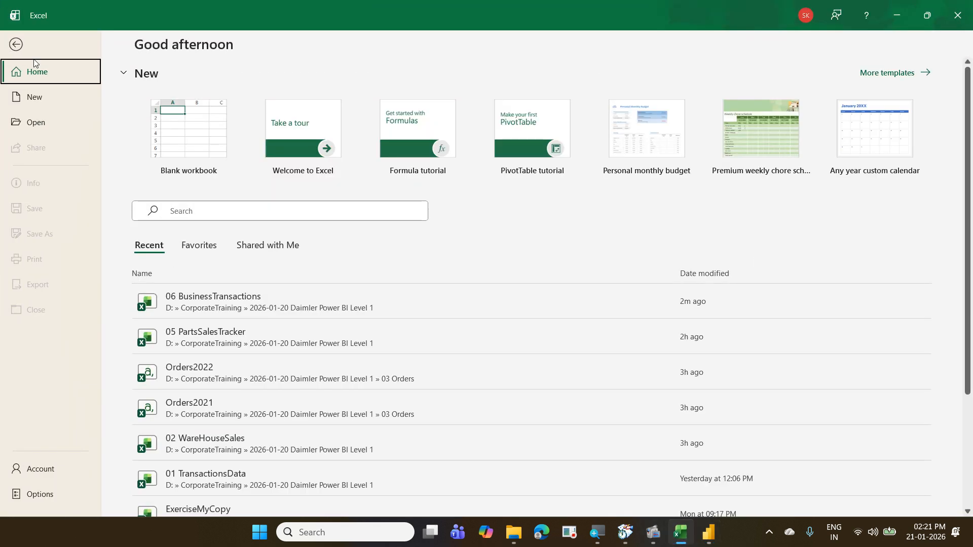
{"action": "left_click", "coordinate": [211, 304]}
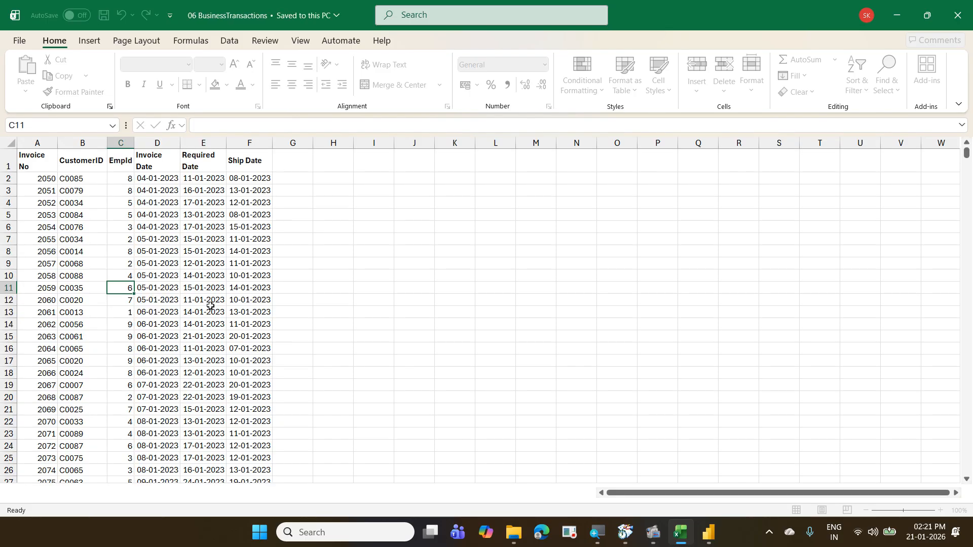
{"action": "left_click", "coordinate": [83, 180]}
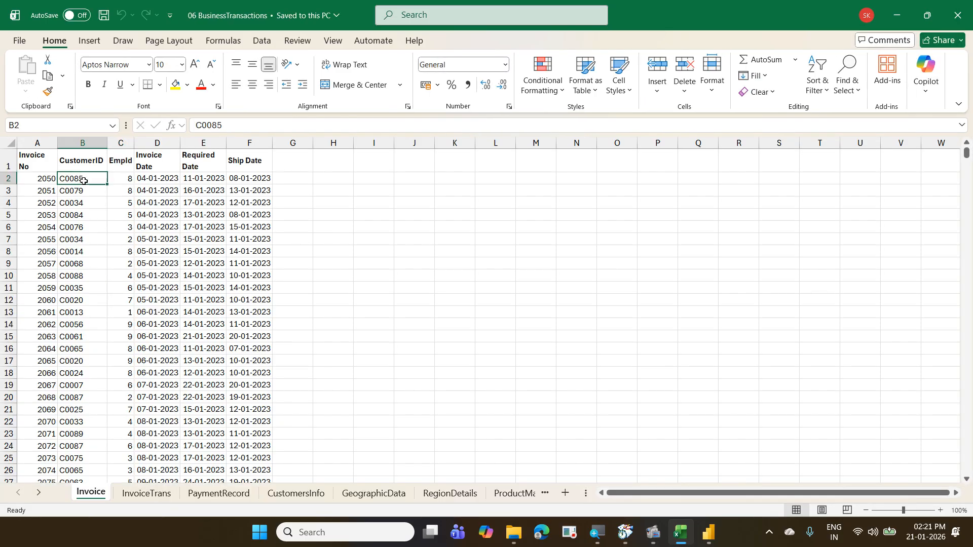
{"action": "left_click", "coordinate": [309, 491]}
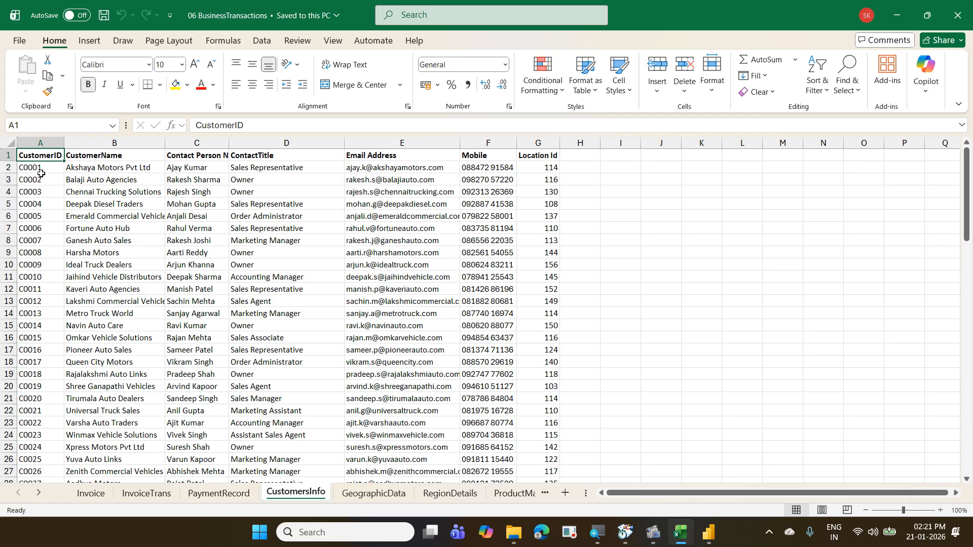
{"action": "left_click", "coordinate": [103, 494]}
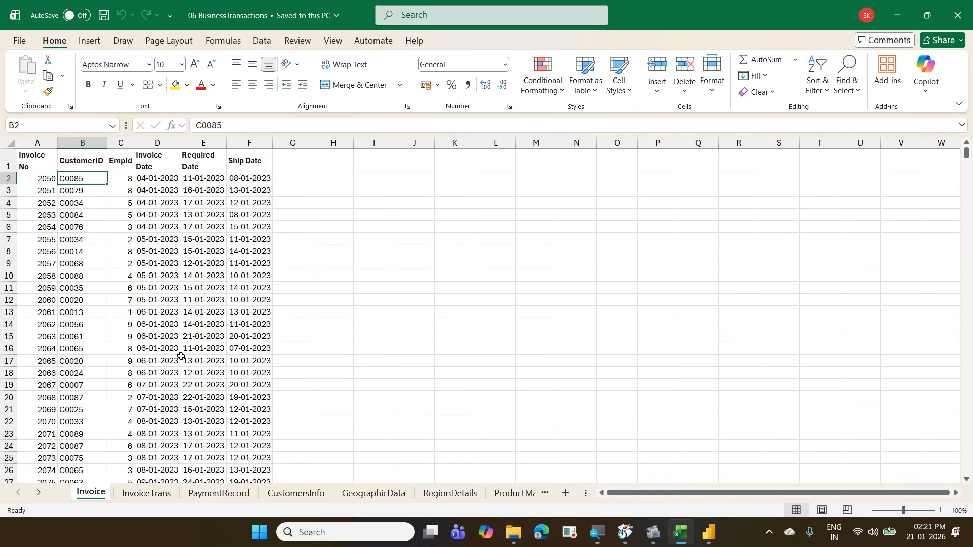
{"action": "key", "text": "ctrl+w"}
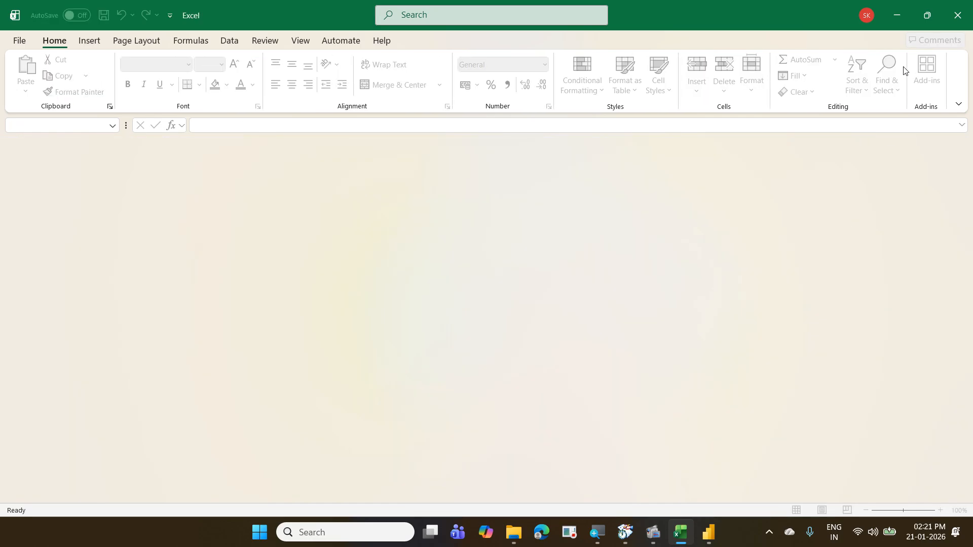
{"action": "left_click", "coordinate": [897, 22]}
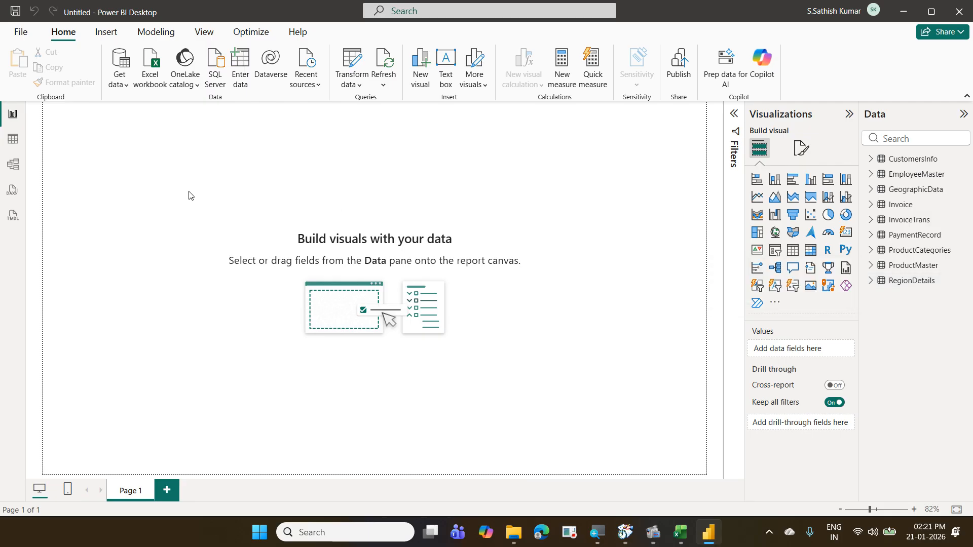
Step: Show the model diagram of all tables at 60% zoom with the Properties pane collapsed
{"action": "left_click", "coordinate": [13, 166]}
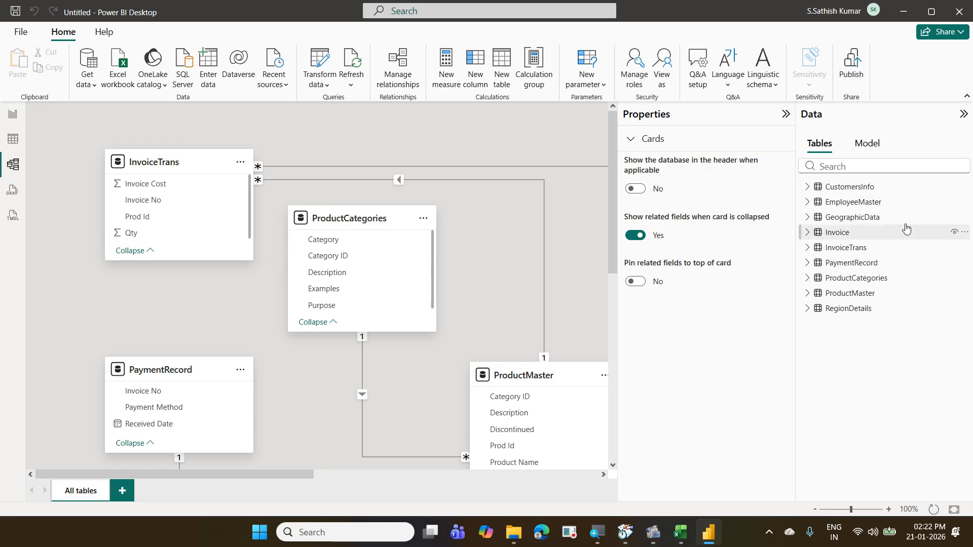
{"action": "left_click", "coordinate": [785, 115]}
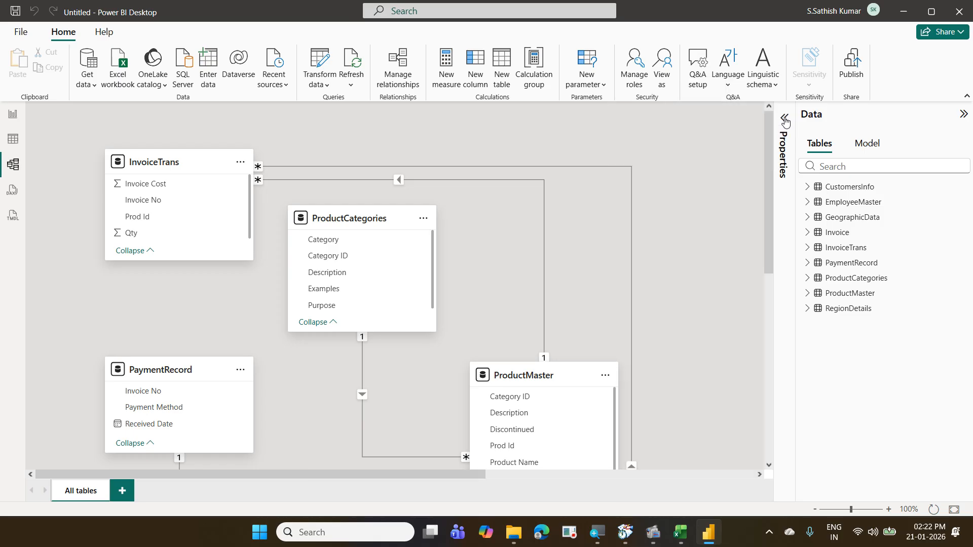
{"action": "left_click", "coordinate": [813, 510]}
{"action": "left_click", "coordinate": [813, 510]}
{"action": "left_click", "coordinate": [813, 510]}
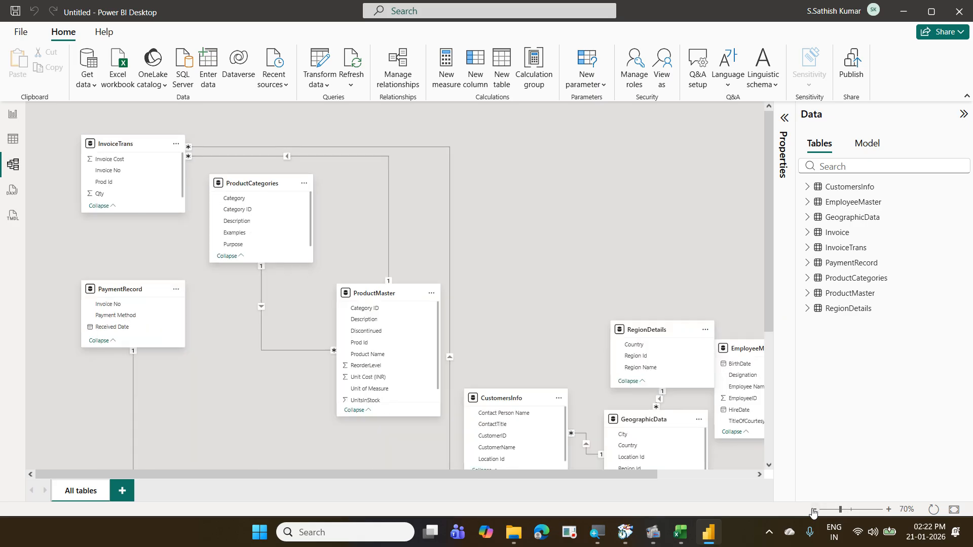
{"action": "left_click", "coordinate": [813, 510]}
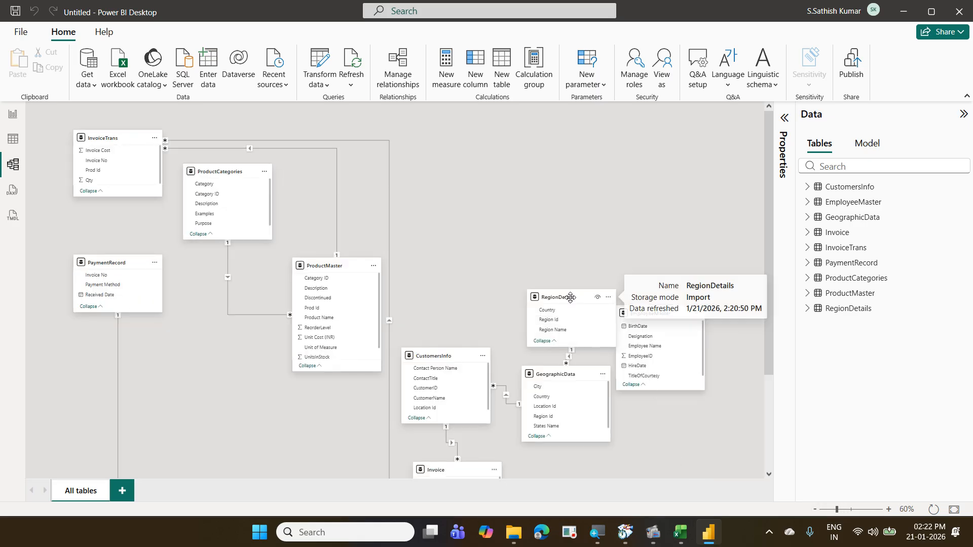
Step: Move the RegionDetails and CustomersInfo cards higher in the diagram and bring the Invoice card up beneath CustomersInfo
{"action": "left_click_drag", "start_coordinate": [578, 307], "coordinate": [551, 178]}
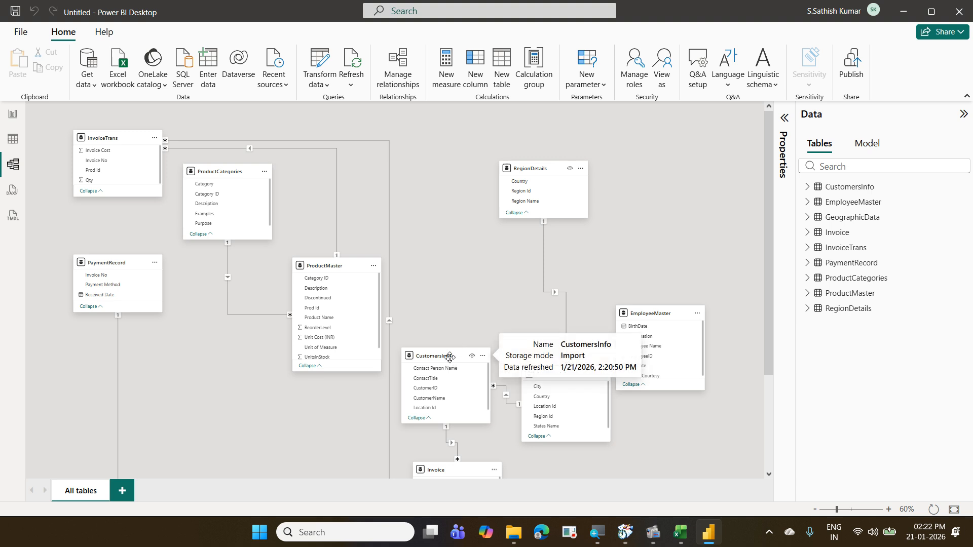
{"action": "left_click_drag", "start_coordinate": [458, 357], "coordinate": [463, 205]}
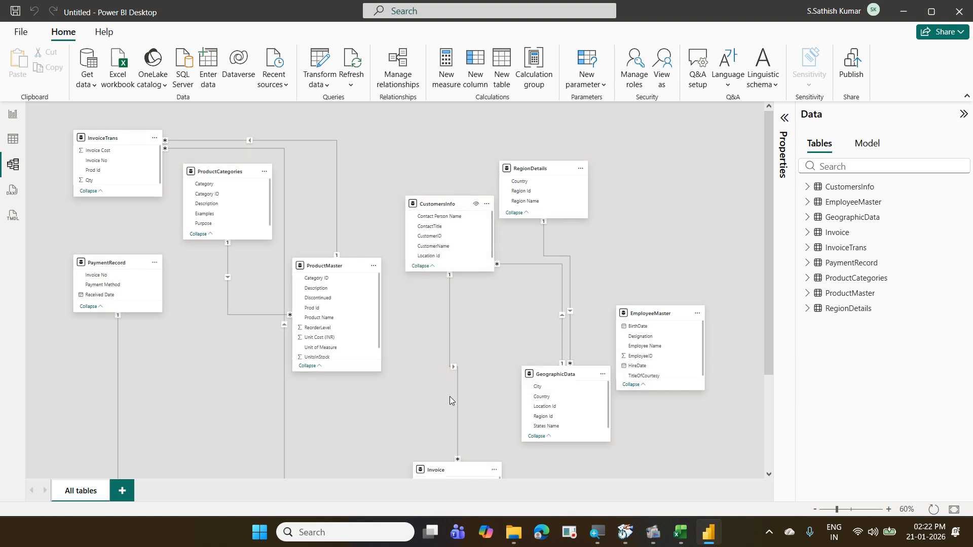
{"action": "scroll", "coordinate": [449, 396], "scroll_direction": "down", "scroll_amount": 1}
{"action": "left_click_drag", "start_coordinate": [448, 354], "coordinate": [443, 389]}
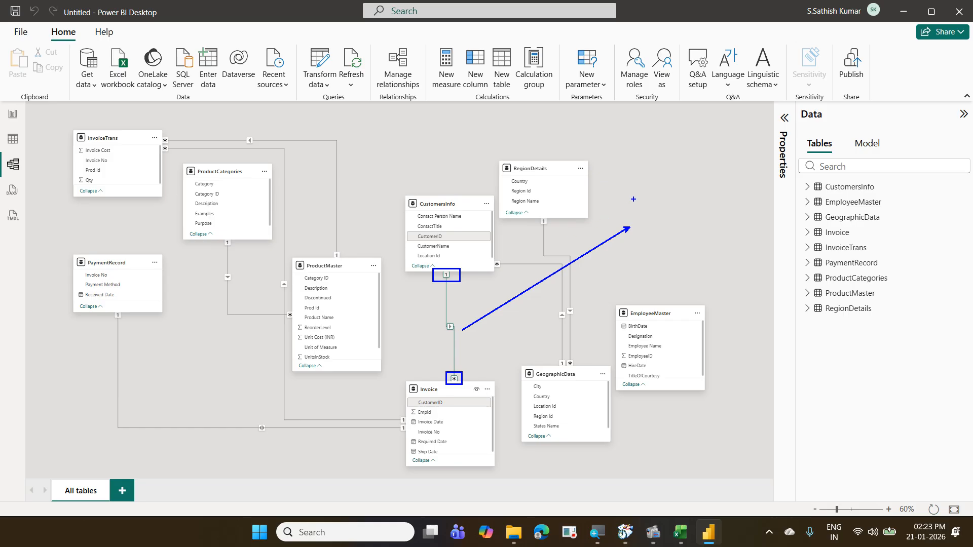
Step: Label the relationship between CustomersInfo and Invoice "One to Many" with an on-screen annotation, and clear the annotation
{"action": "type", "text": "tOne "}
{"action": "type", "text": "to "}
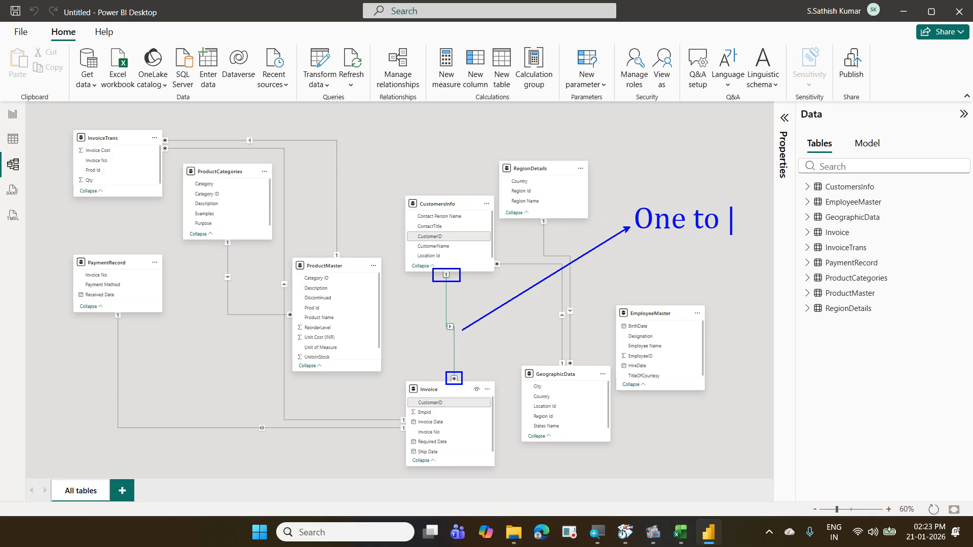
{"action": "type", "text": "Many"}
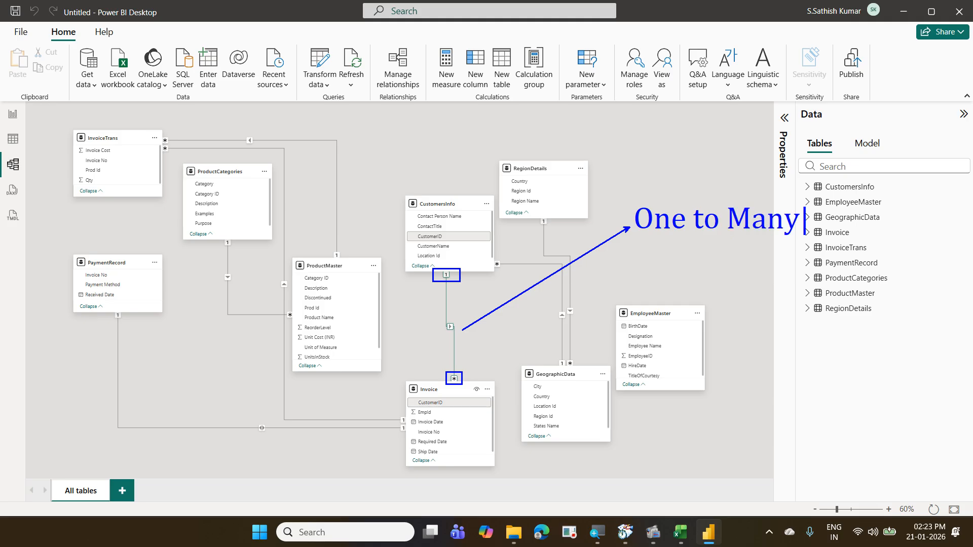
{"action": "key", "text": "Escape"}
{"action": "mouse_move", "coordinate": [465, 381]}
{"action": "left_mouse_down"}
{"action": "mouse_move", "coordinate": [485, 311]}
{"action": "mouse_move", "coordinate": [460, 277]}
{"action": "left_mouse_up"}
{"action": "key", "text": "Escape"}
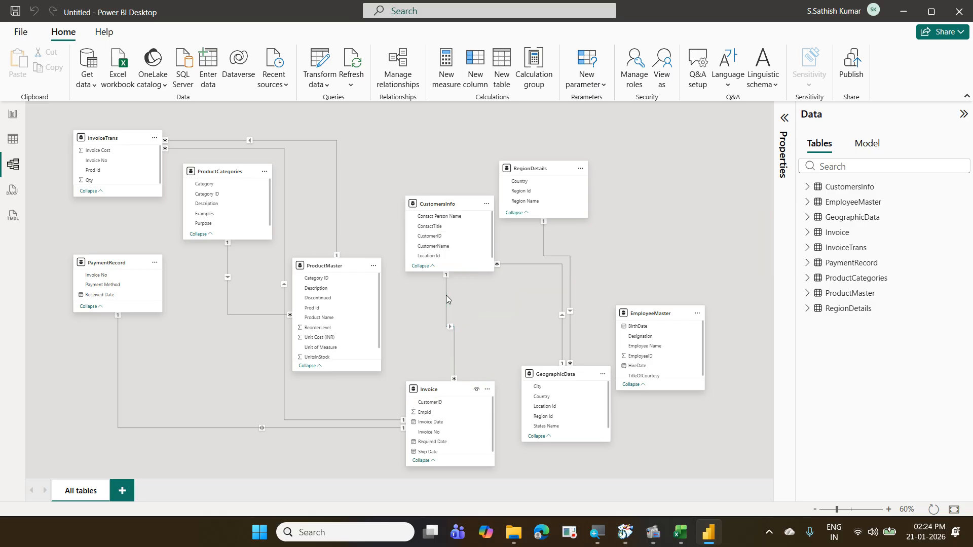
Step: Place the EmployeeMaster card beside RegionDetails and move the Invoice card closer to CustomersInfo in the model diagram
{"action": "left_click_drag", "start_coordinate": [652, 313], "coordinate": [529, 266]}
{"action": "left_click_drag", "start_coordinate": [425, 268], "coordinate": [667, 175]}
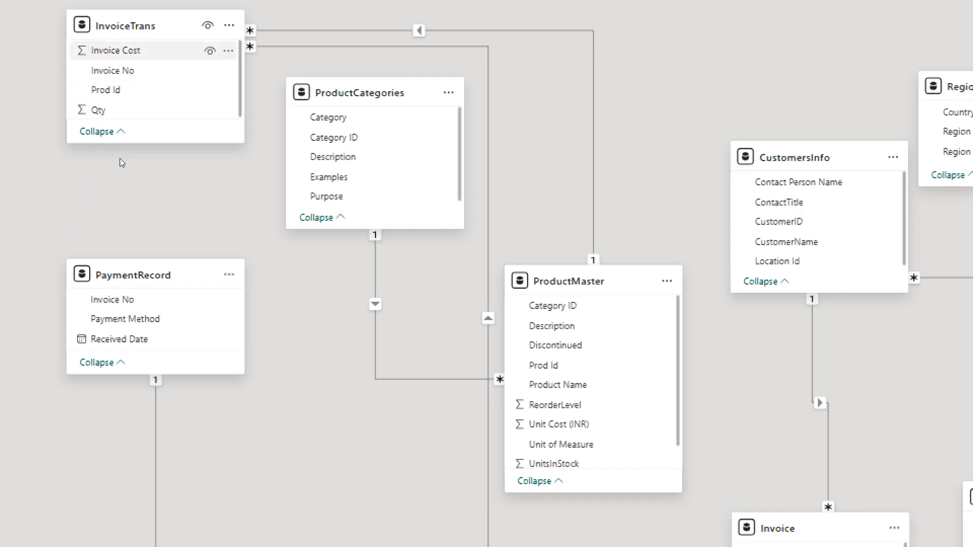
{"action": "mouse_move", "coordinate": [140, 263]}
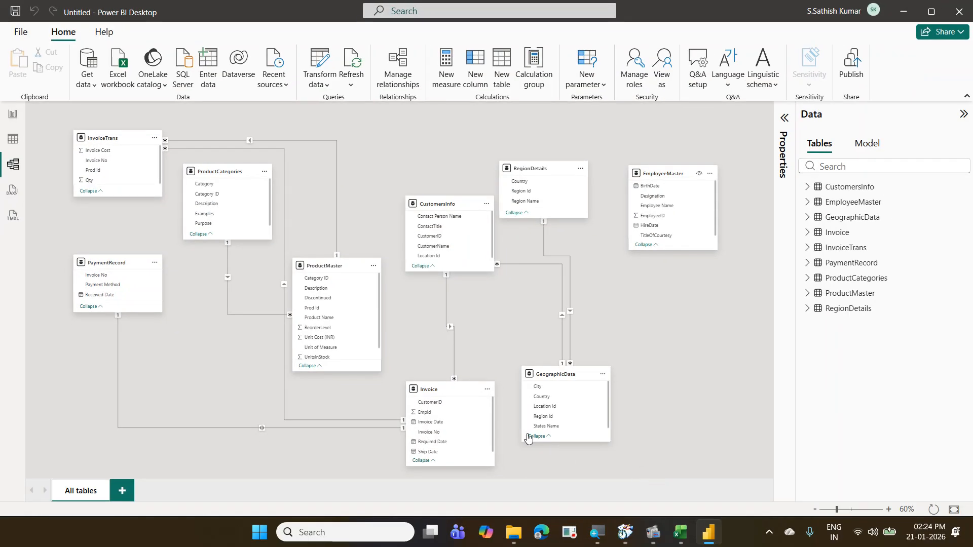
{"action": "left_click_drag", "start_coordinate": [449, 391], "coordinate": [449, 340]}
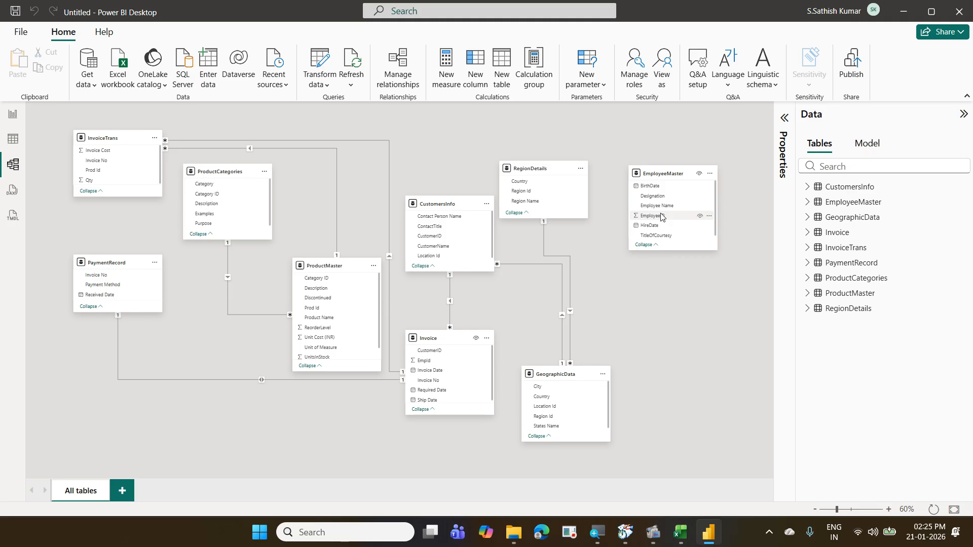
Step: Create an active many-to-one relationship from EmpId in Invoice to EmployeeID in EmployeeMaster with single cross-filter direction, directly from the model diagram
{"action": "left_click", "coordinate": [436, 362]}
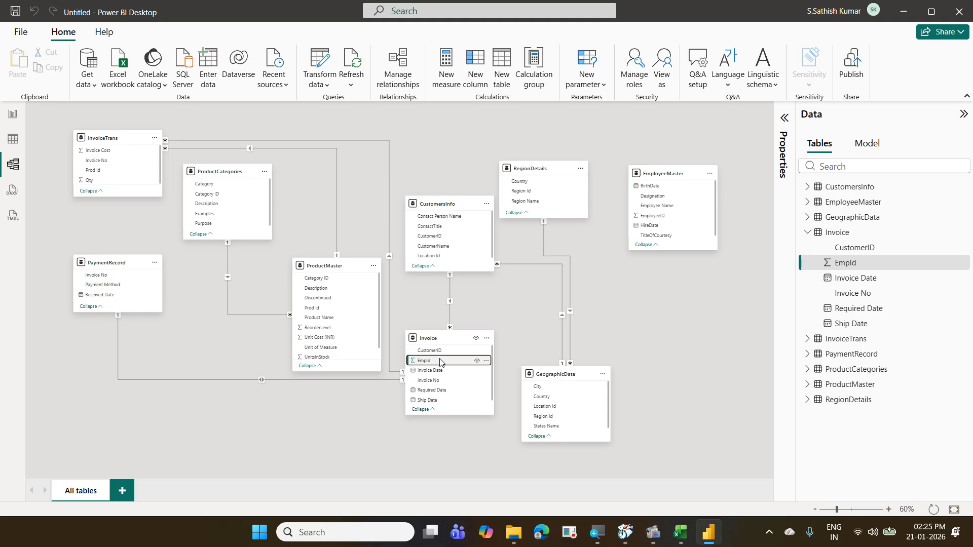
{"action": "left_click_drag", "start_coordinate": [440, 361], "coordinate": [679, 216]}
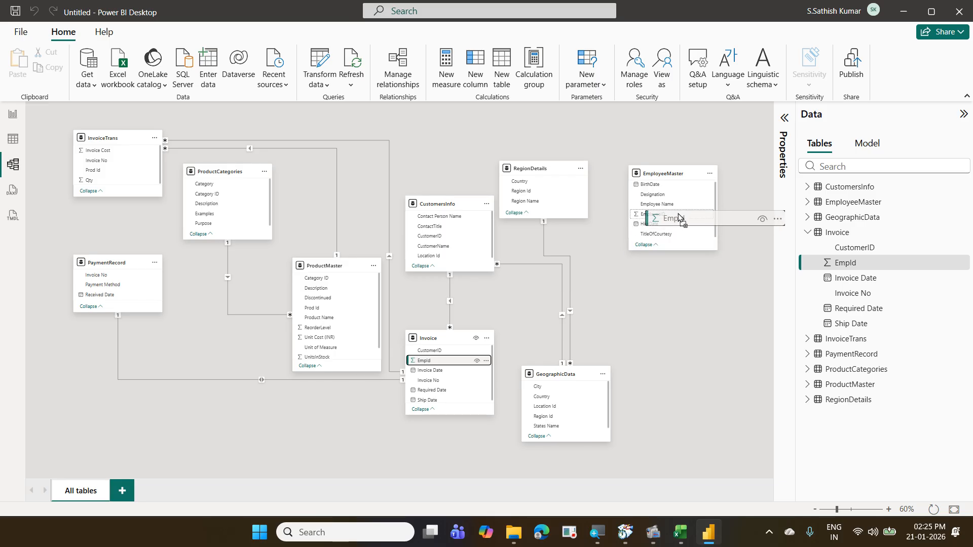
{"action": "left_click_drag", "start_coordinate": [679, 216], "coordinate": [679, 217]}
{"action": "left_click_drag", "start_coordinate": [679, 218], "coordinate": [673, 206]}
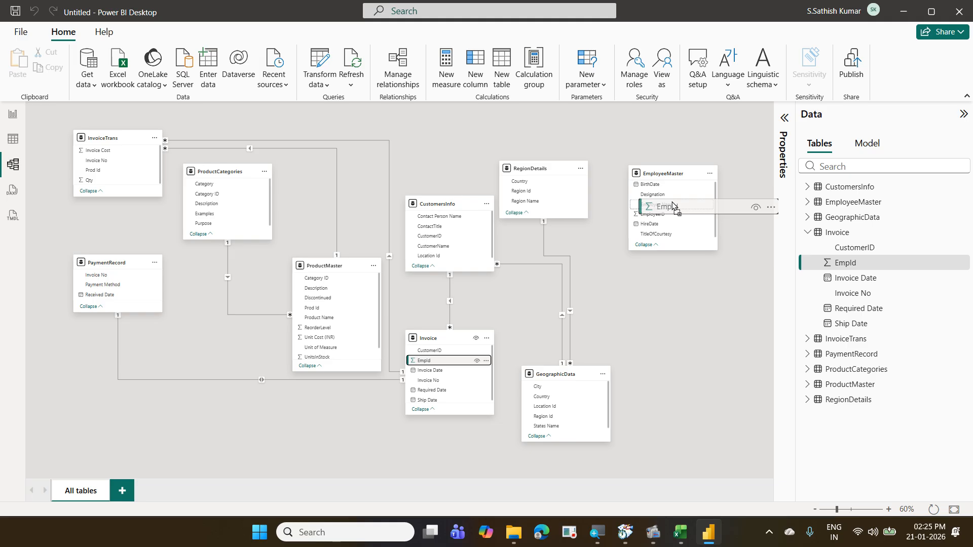
{"action": "left_click_drag", "start_coordinate": [673, 205], "coordinate": [675, 218]}
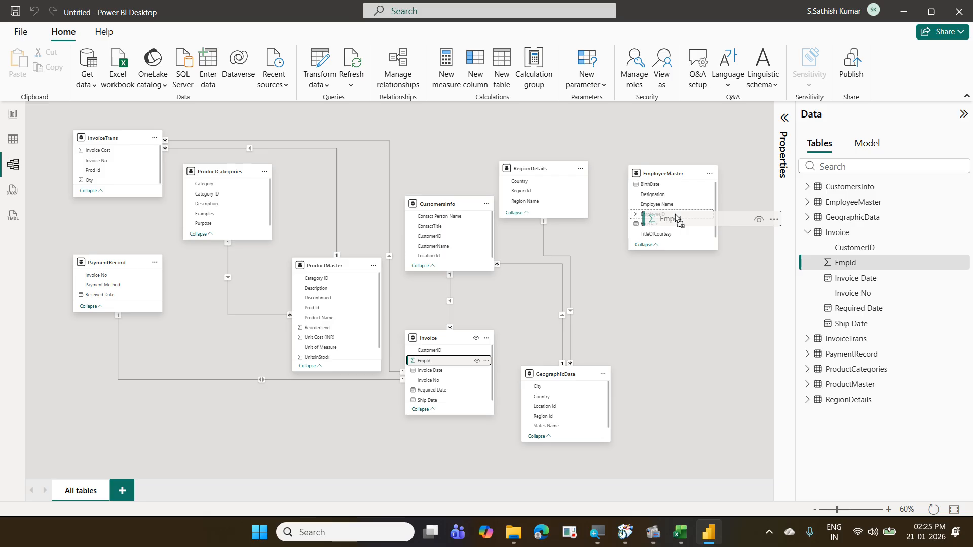
{"action": "left_click_drag", "start_coordinate": [676, 218], "coordinate": [675, 217]}
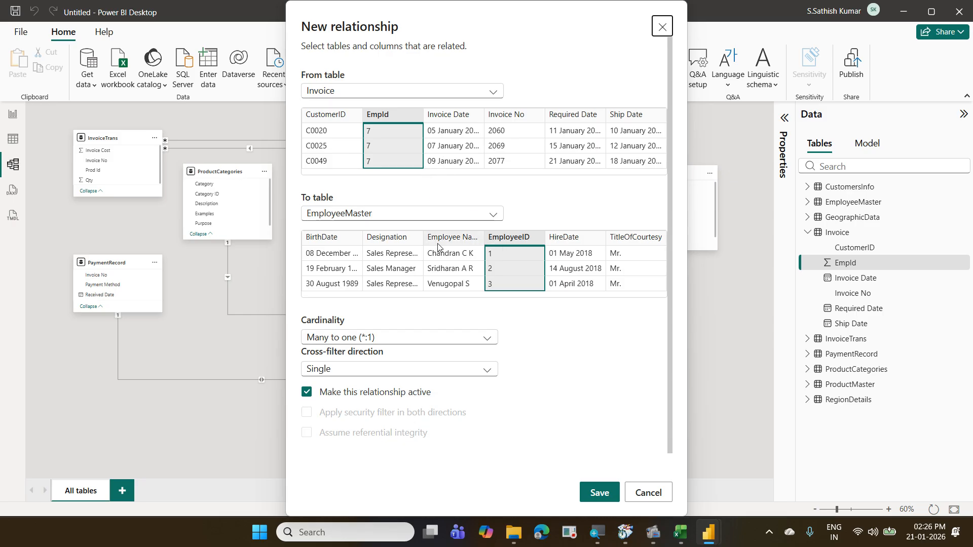
{"action": "left_click", "coordinate": [516, 241]}
{"action": "left_click", "coordinate": [419, 374]}
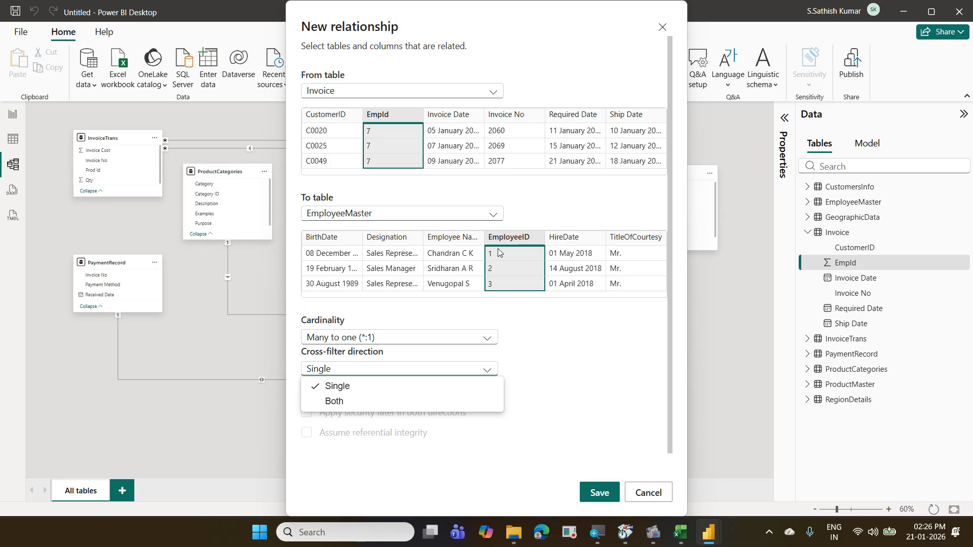
{"action": "left_click", "coordinate": [561, 364]}
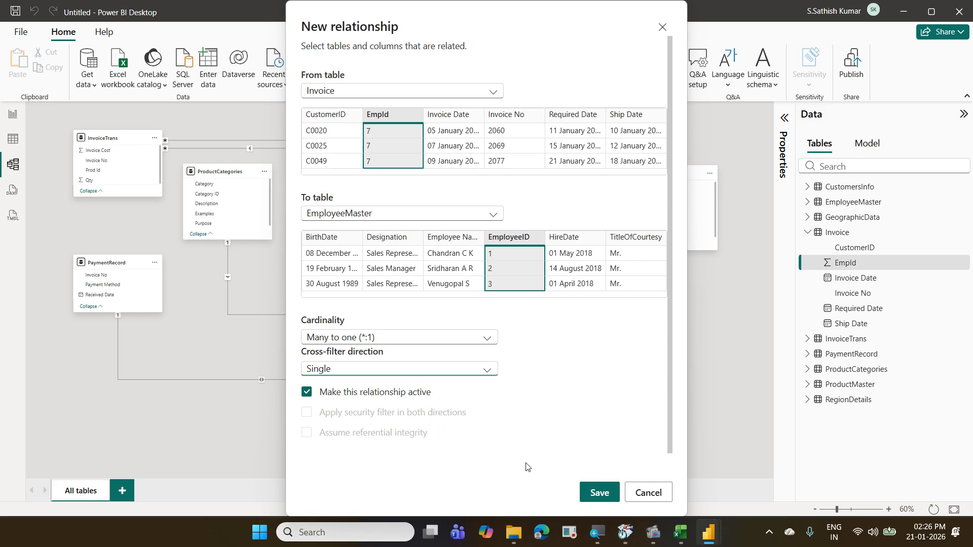
{"action": "left_click", "coordinate": [594, 496]}
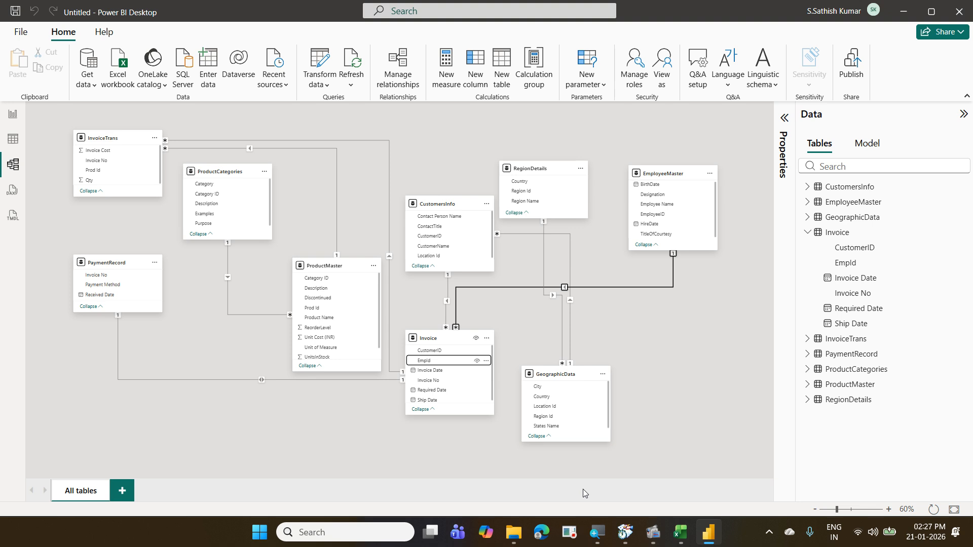
Step: Delete the relationship between EmployeeMaster and Invoice from the model diagram
{"action": "right_click", "coordinate": [620, 287]}
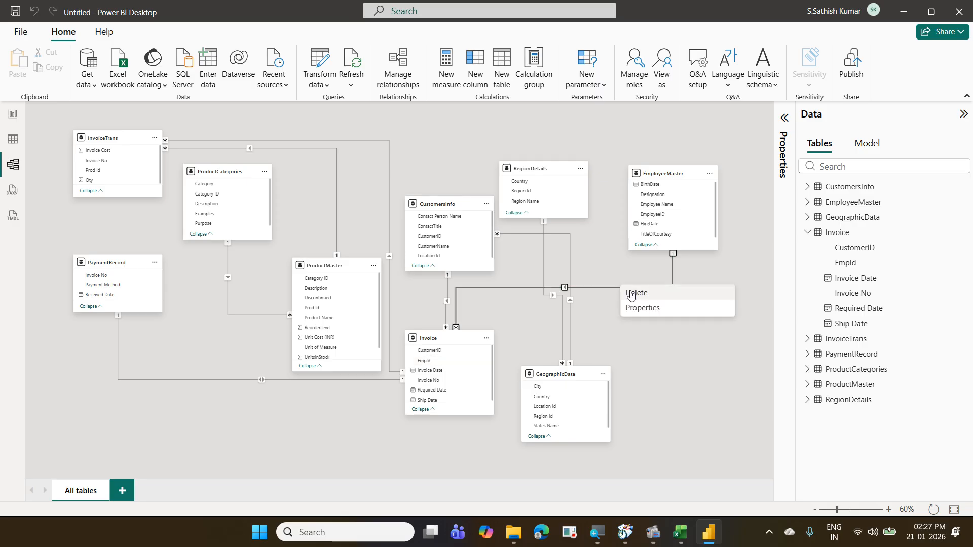
{"action": "left_click", "coordinate": [632, 293]}
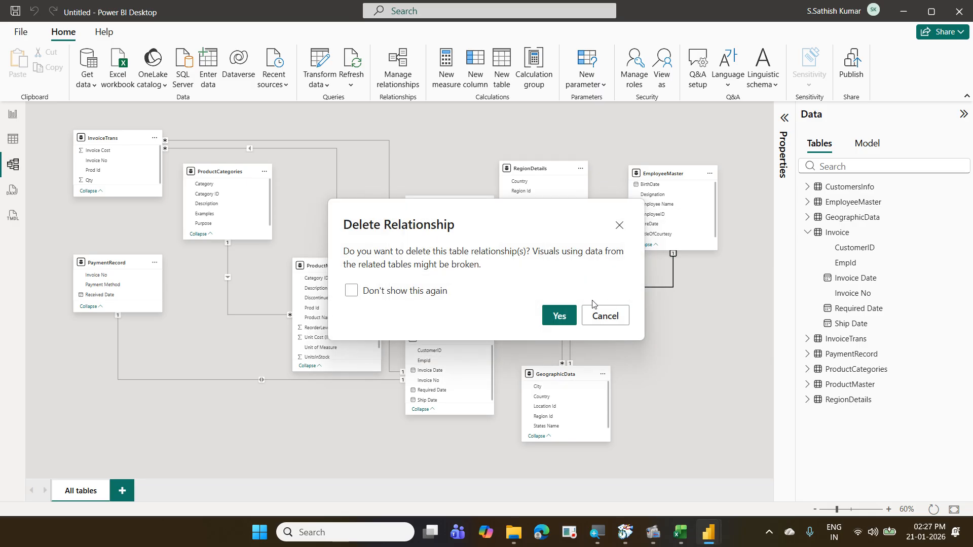
{"action": "left_click", "coordinate": [561, 315]}
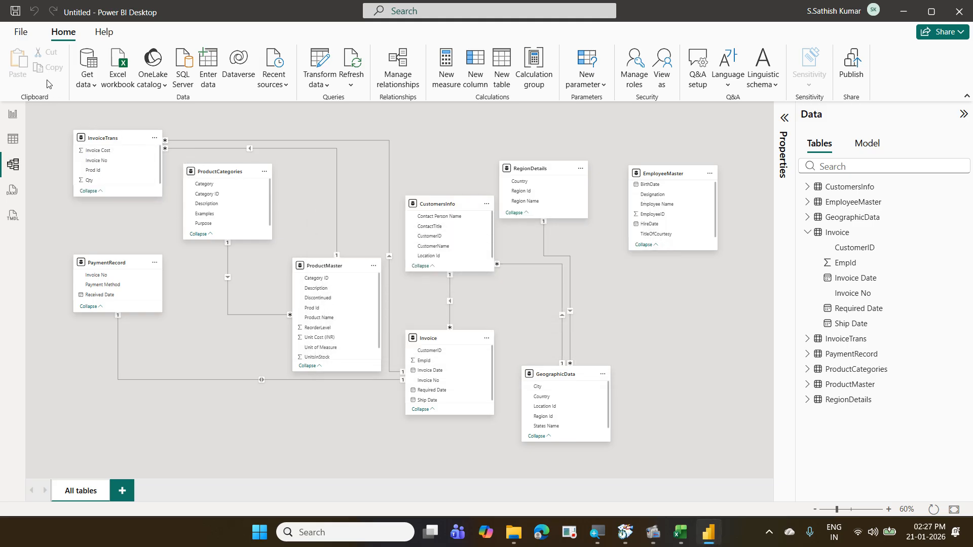
Step: Through Manage relationships, add an active one-to-many relationship from EmployeeMaster's EmployeeID to Invoice's EmpId with single cross-filter direction
{"action": "left_click", "coordinate": [405, 76]}
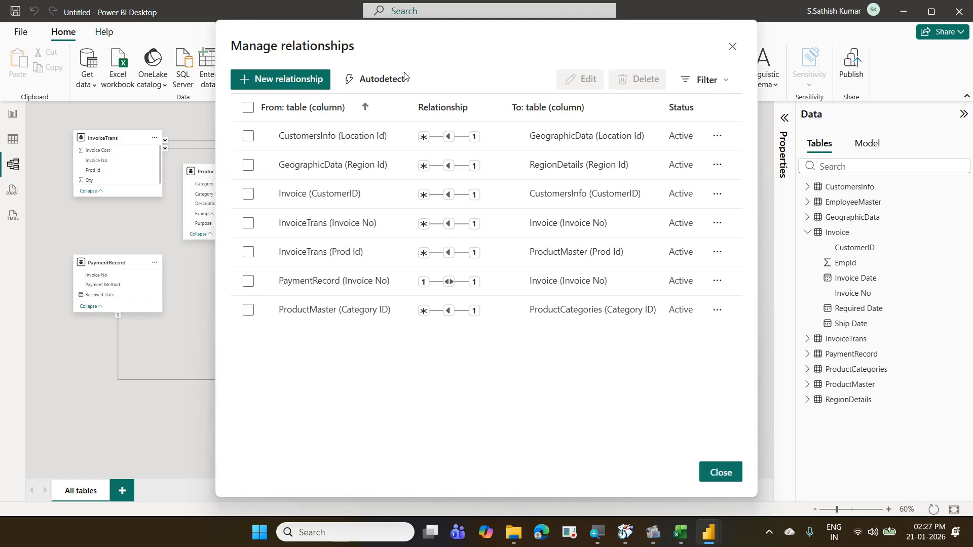
{"action": "left_click", "coordinate": [313, 89]}
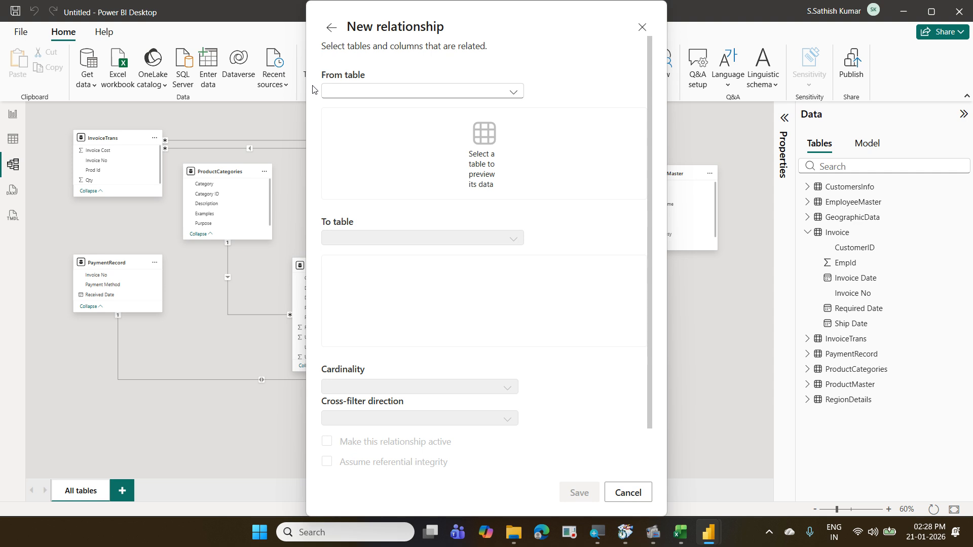
{"action": "left_click", "coordinate": [350, 93]}
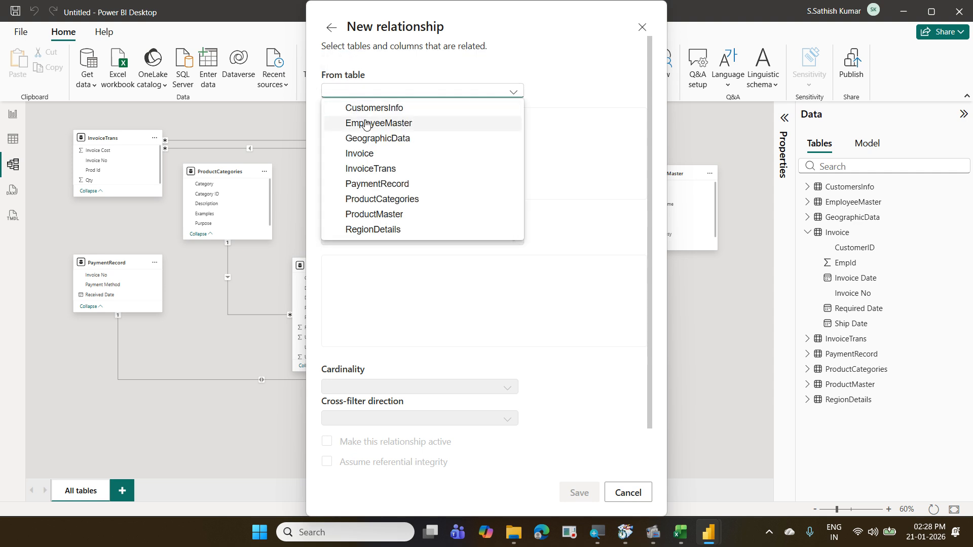
{"action": "left_click", "coordinate": [366, 124]}
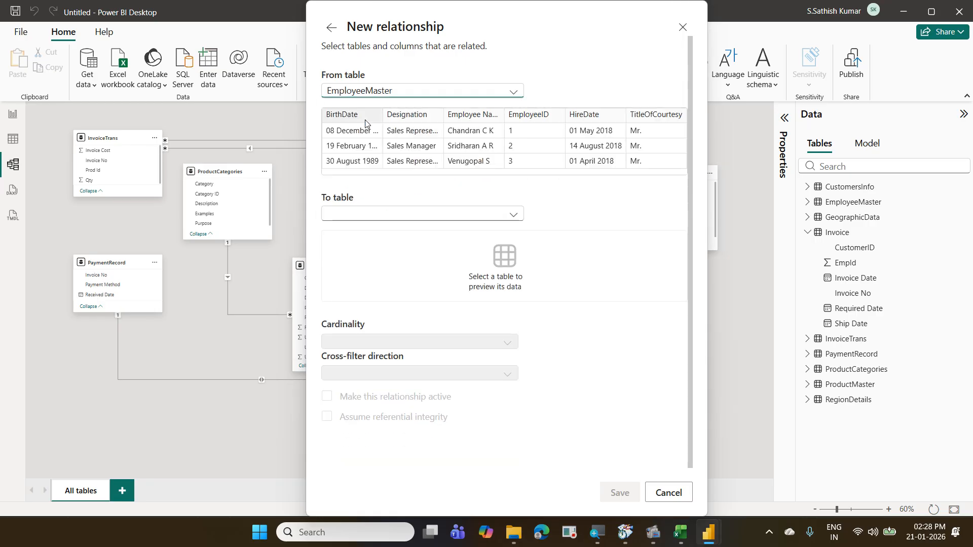
{"action": "left_click", "coordinate": [382, 216]}
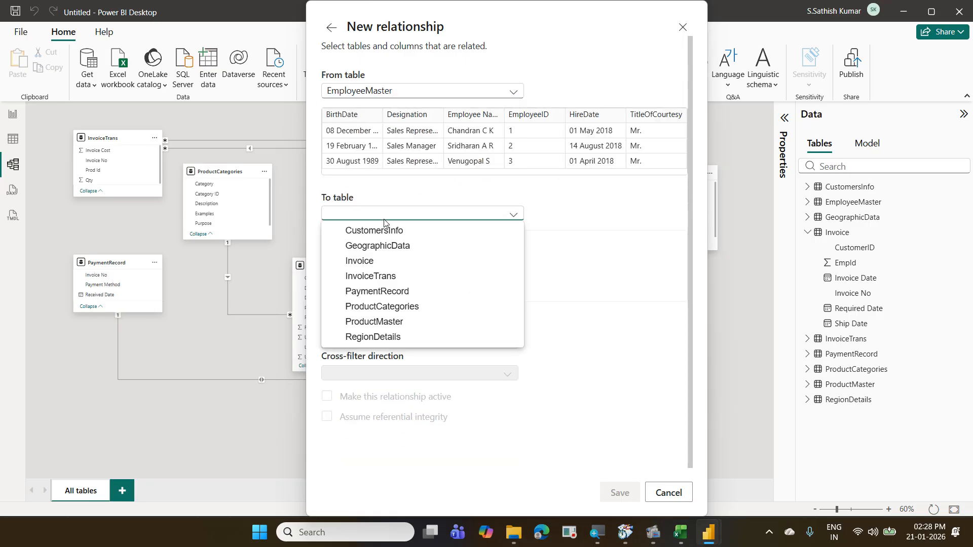
{"action": "left_click", "coordinate": [394, 260]}
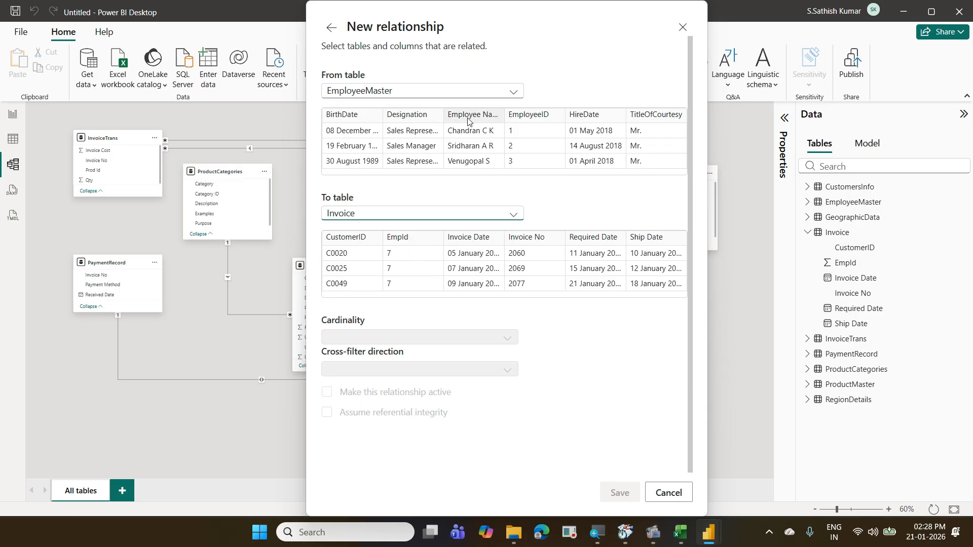
{"action": "left_click", "coordinate": [521, 121]}
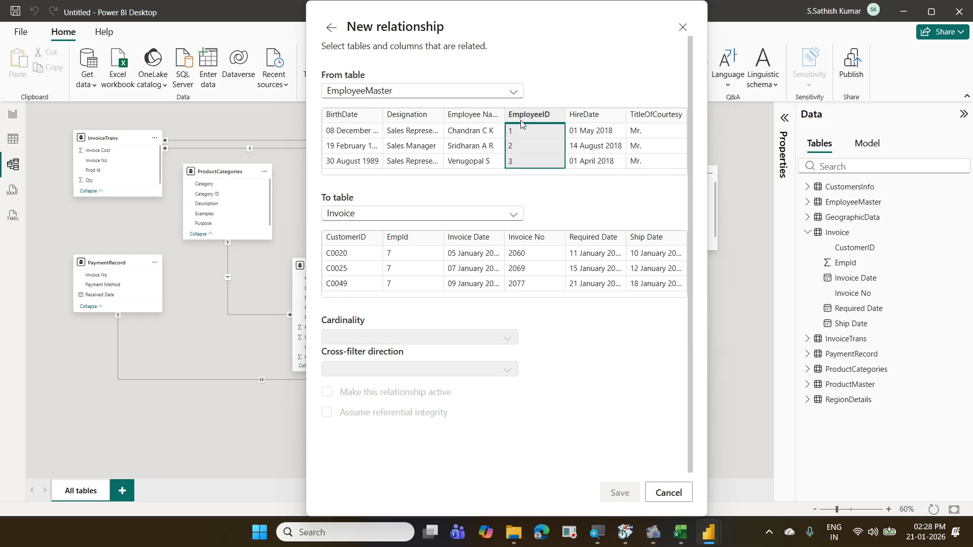
{"action": "left_click", "coordinate": [390, 269]}
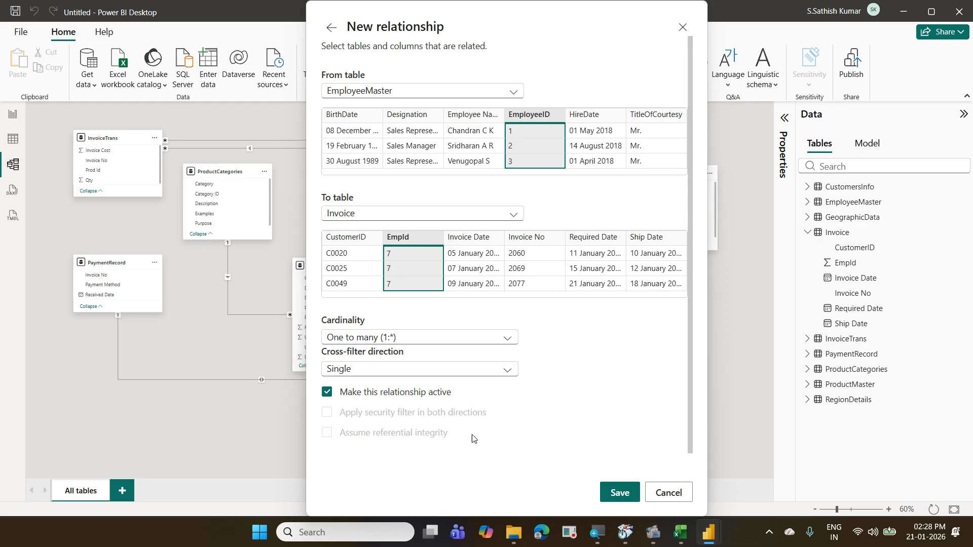
{"action": "left_click", "coordinate": [620, 493]}
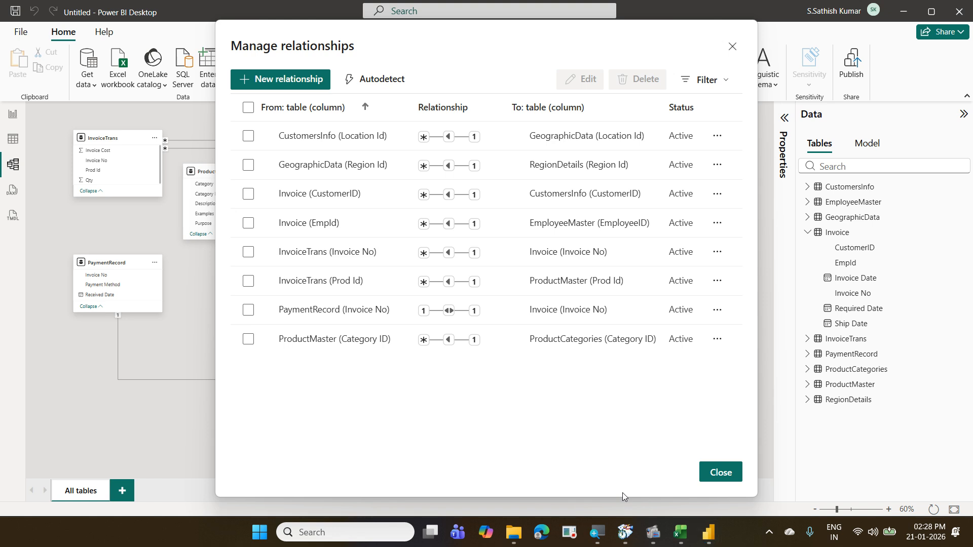
{"action": "left_click", "coordinate": [733, 472]}
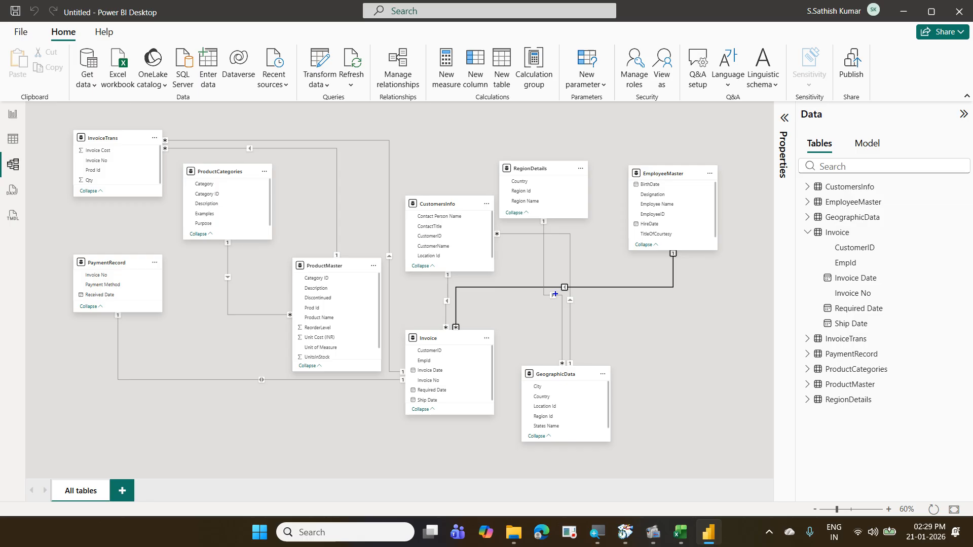
Step: Annotate the path from Region Name in RegionDetails through GeographicData and CustomersInfo to Invoice, and clear the annotations
{"action": "left_click_drag", "start_coordinate": [503, 192], "coordinate": [547, 209]}
{"action": "mouse_move", "coordinate": [488, 161]}
{"action": "left_mouse_down"}
{"action": "mouse_move", "coordinate": [562, 202]}
{"action": "mouse_move", "coordinate": [545, 232]}
{"action": "mouse_move", "coordinate": [554, 362]}
{"action": "mouse_move", "coordinate": [560, 245]}
{"action": "mouse_move", "coordinate": [482, 235]}
{"action": "mouse_move", "coordinate": [447, 263]}
{"action": "mouse_move", "coordinate": [446, 361]}
{"action": "left_mouse_up"}
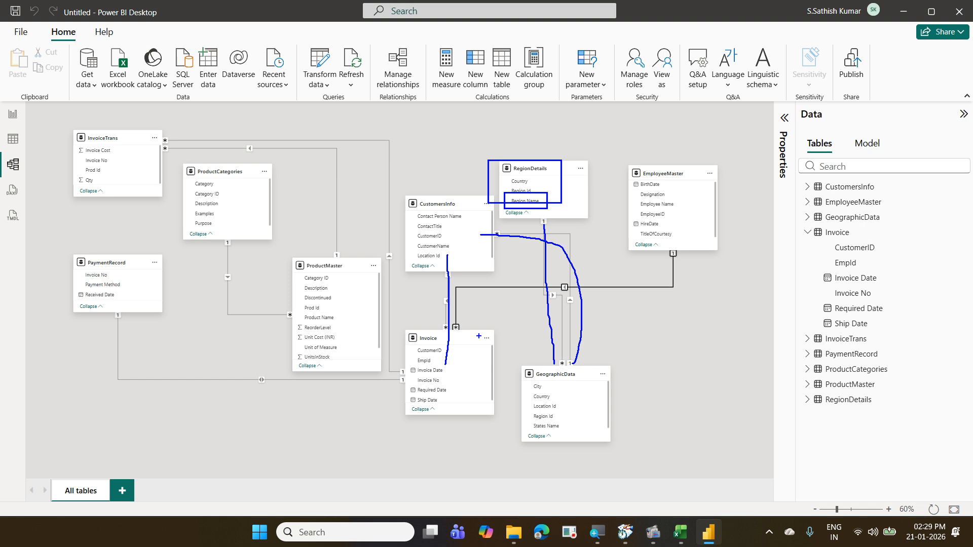
{"action": "key", "text": "Escape"}
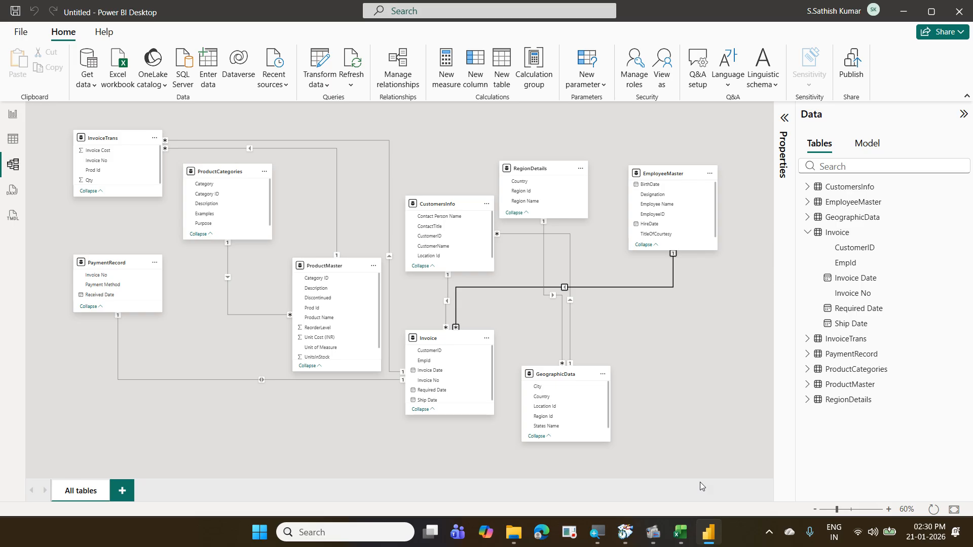
Step: In the report view, search the data fields for "tot", clear the search and expand the InvoiceTrans table's fields
{"action": "left_click", "coordinate": [14, 116]}
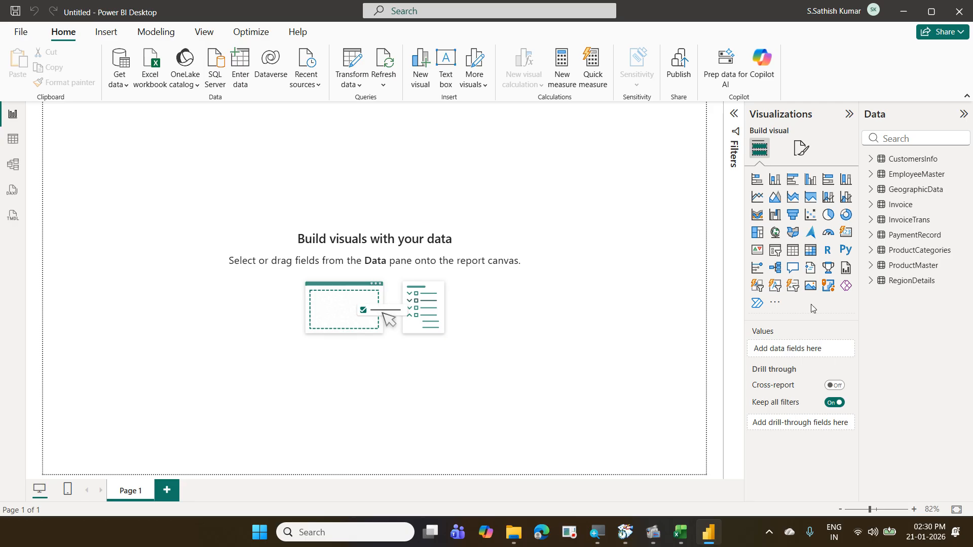
{"action": "left_click", "coordinate": [890, 138]}
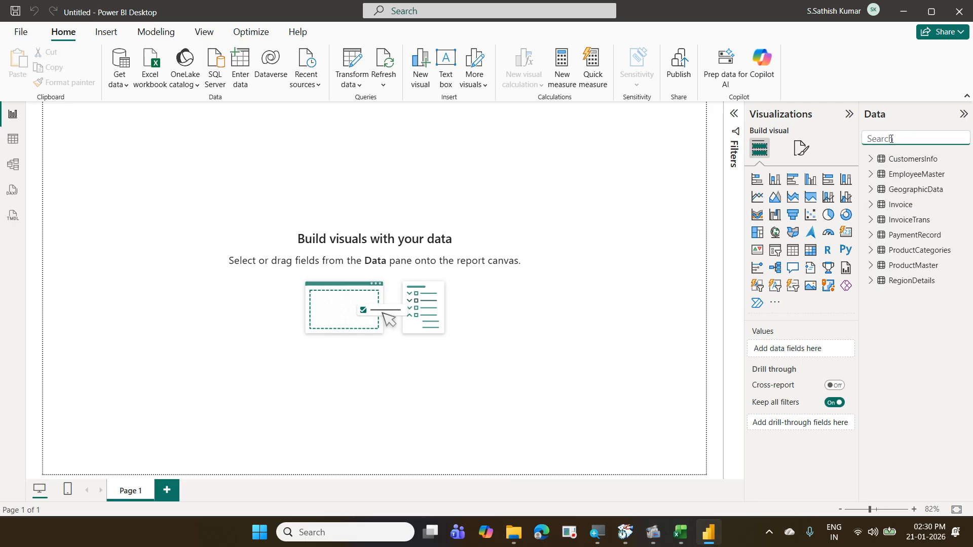
{"action": "type", "text": "tot"}
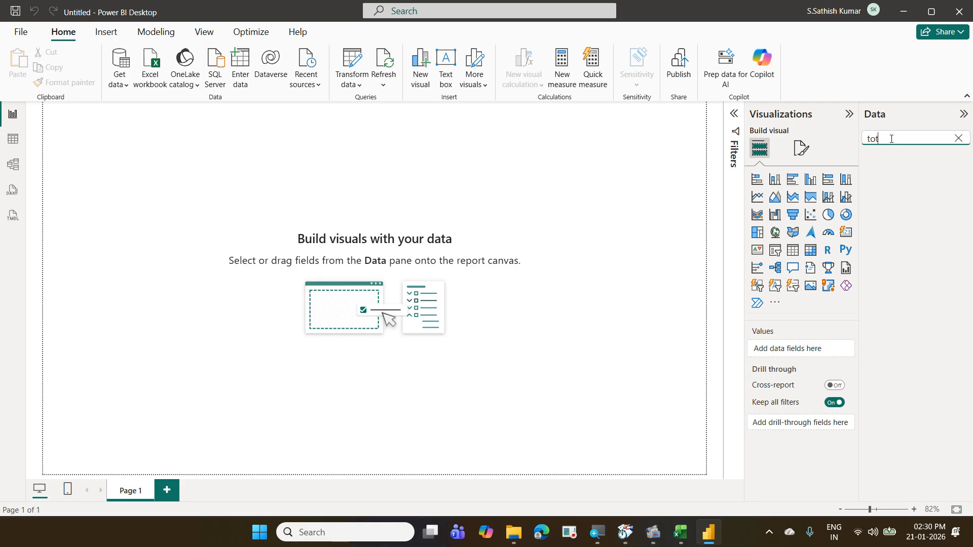
{"action": "key", "text": "BackSpace"}
{"action": "key", "text": "BackSpace"}
{"action": "key", "text": "BackSpace"}
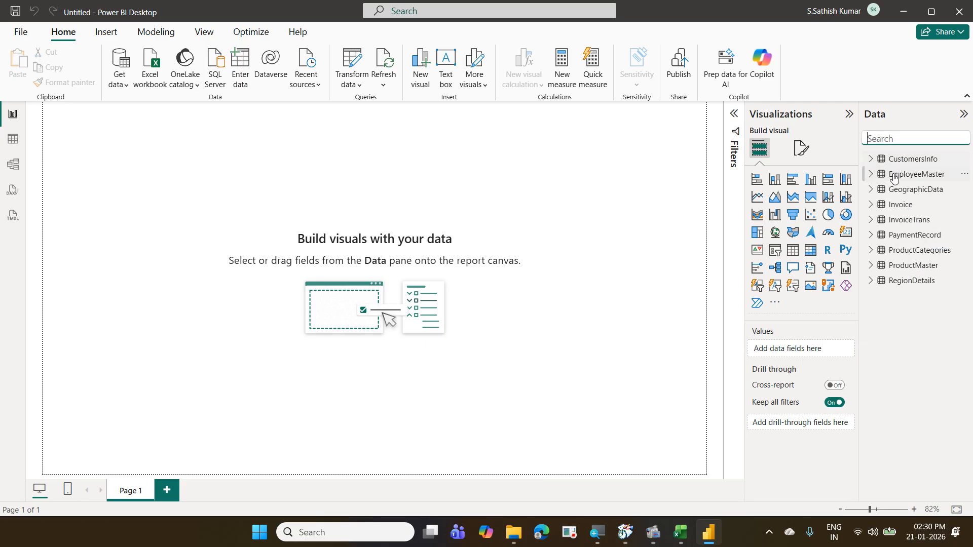
{"action": "left_click", "coordinate": [873, 222]}
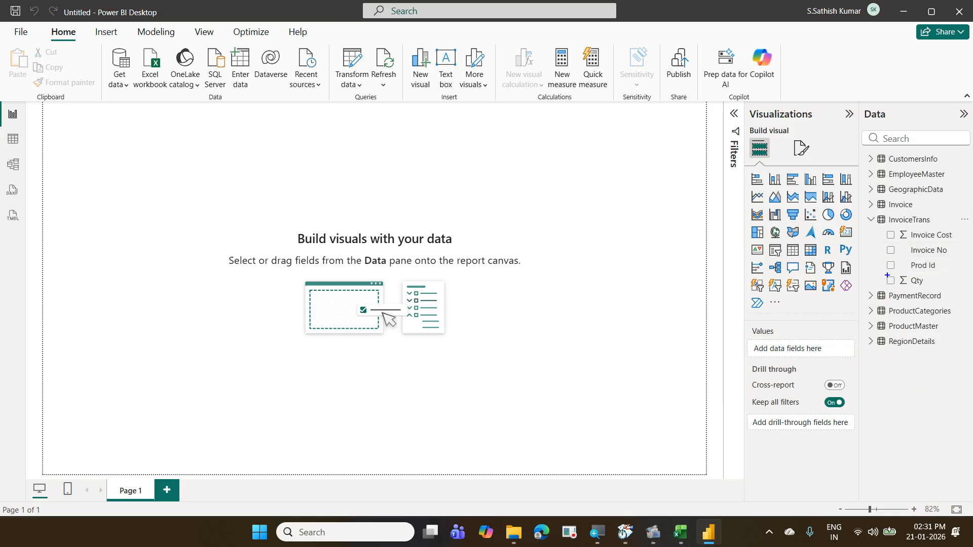
Step: Box the Qty and Invoice Cost fields of InvoiceTrans with on-screen annotations, and clear the annotations
{"action": "left_click_drag", "start_coordinate": [884, 273], "coordinate": [930, 290]}
{"action": "left_click_drag", "start_coordinate": [882, 230], "coordinate": [960, 243]}
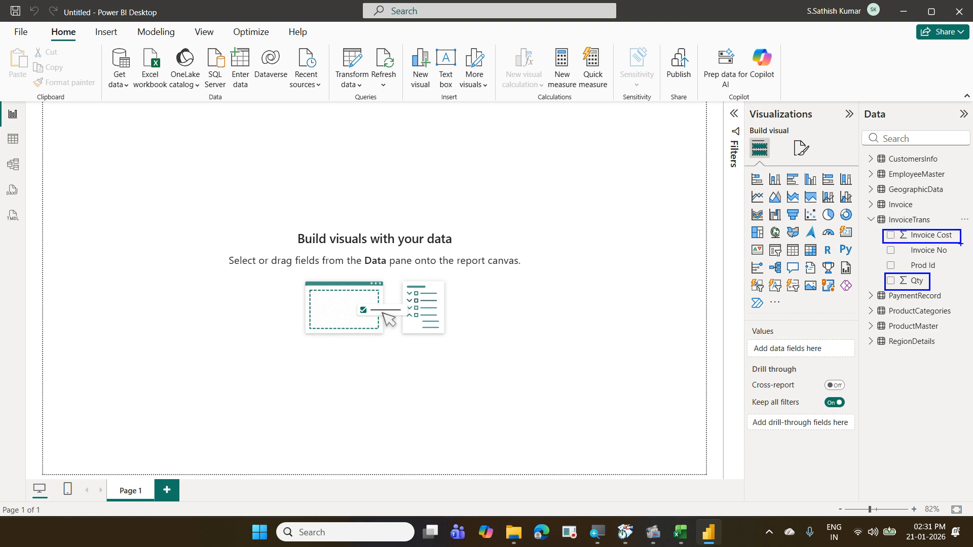
{"action": "left_click_drag", "start_coordinate": [941, 279], "coordinate": [965, 295]}
{"action": "key", "text": "Escape"}
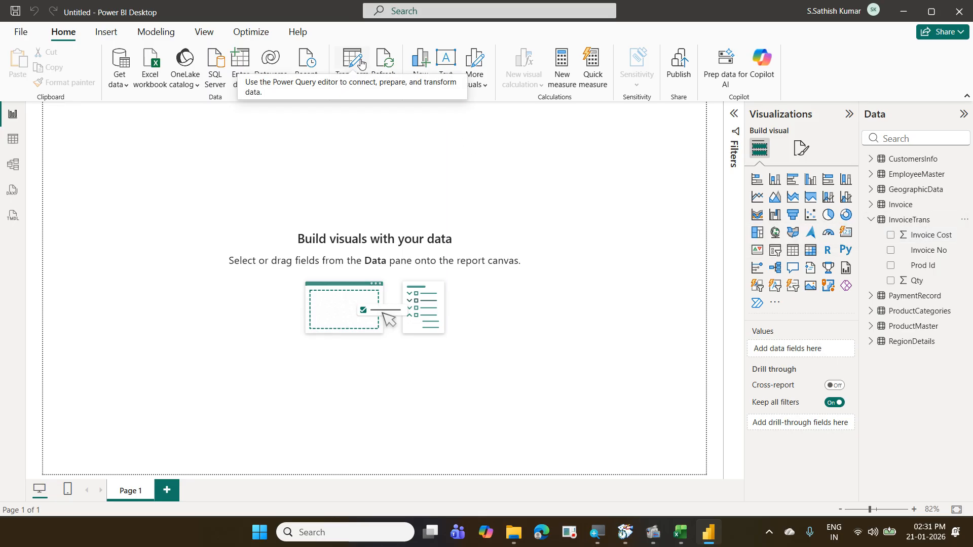
Step: Open the InvoiceTrans query in Power Query Editor, select the Qty and Invoice Cost columns together and show the commands for adding a column
{"action": "right_click", "coordinate": [903, 222]}
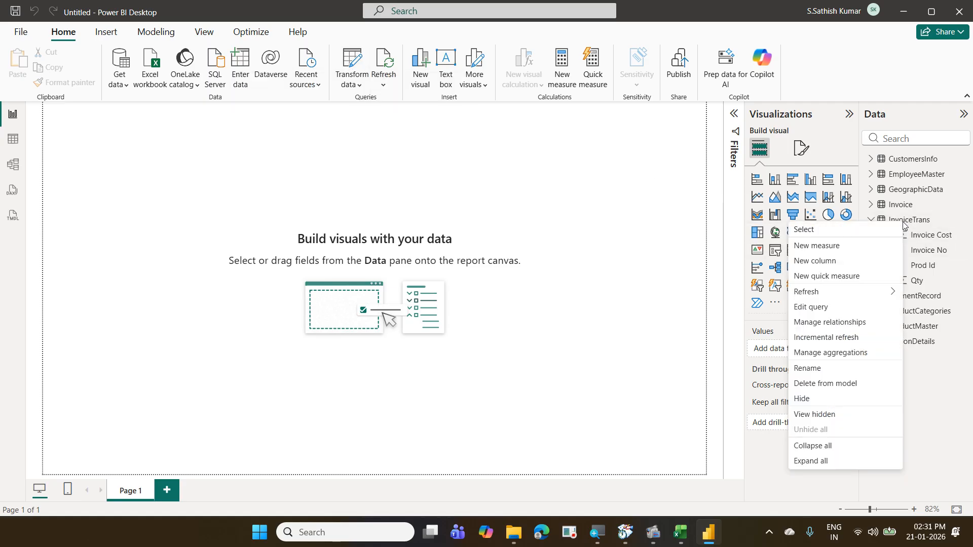
{"action": "left_click", "coordinate": [827, 315]}
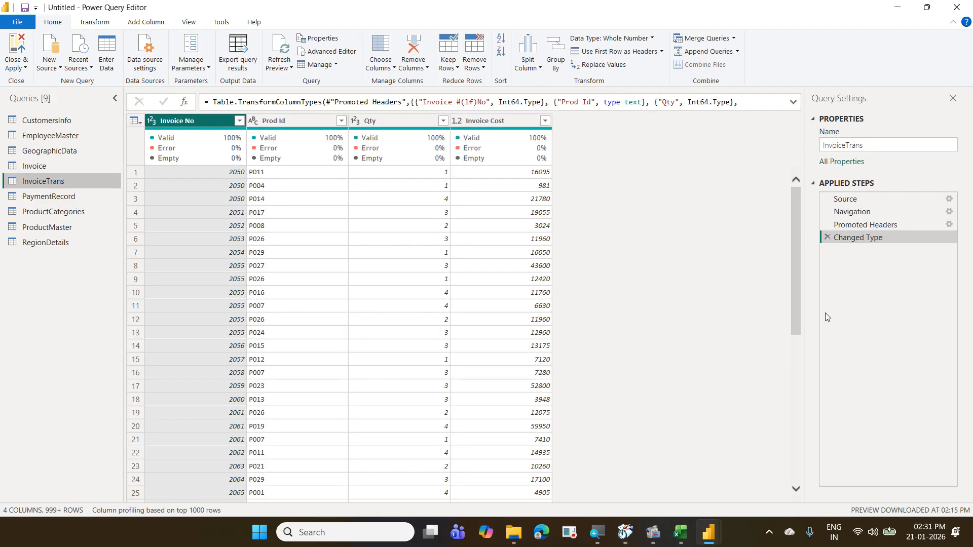
{"action": "left_click", "coordinate": [395, 121]}
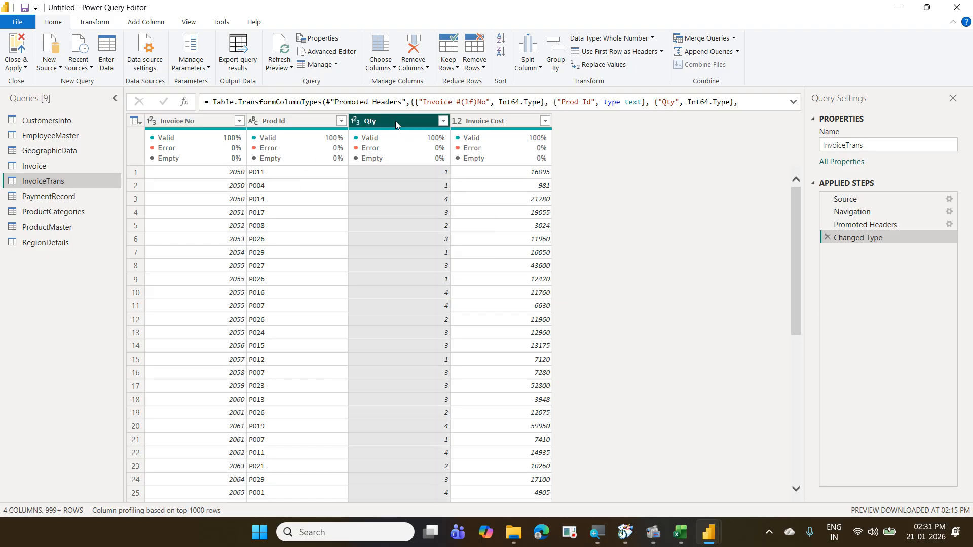
{"action": "left_click", "coordinate": [501, 121], "text": "ctrl"}
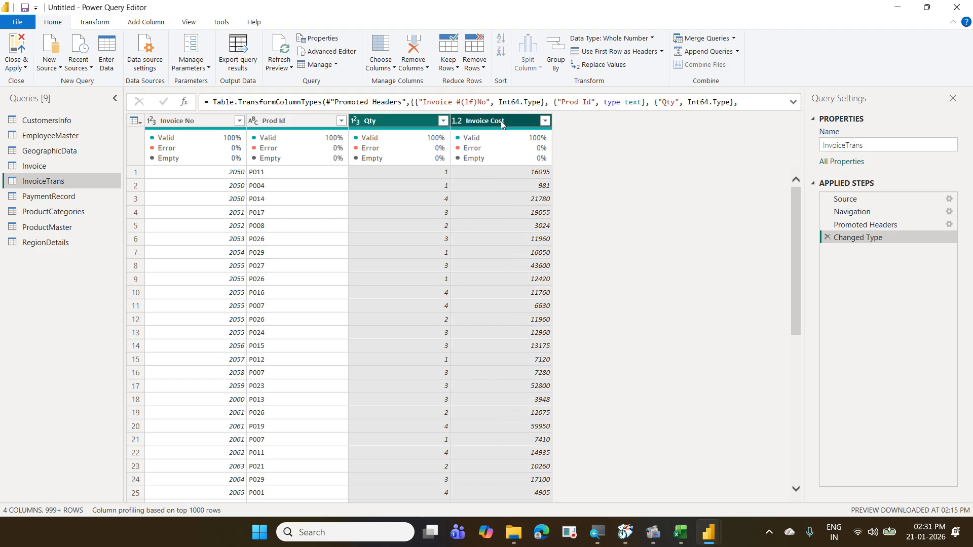
{"action": "left_click", "coordinate": [156, 25]}
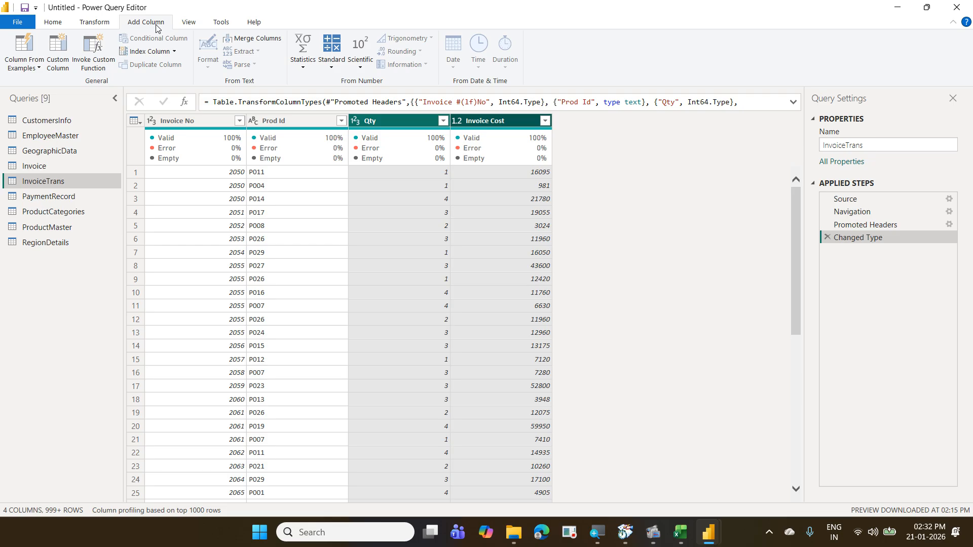
Step: Add a Total Revenue column to InvoiceTrans multiplying Qty by Invoice Cost, and close the query editor with the changes applied
{"action": "left_click", "coordinate": [330, 65]}
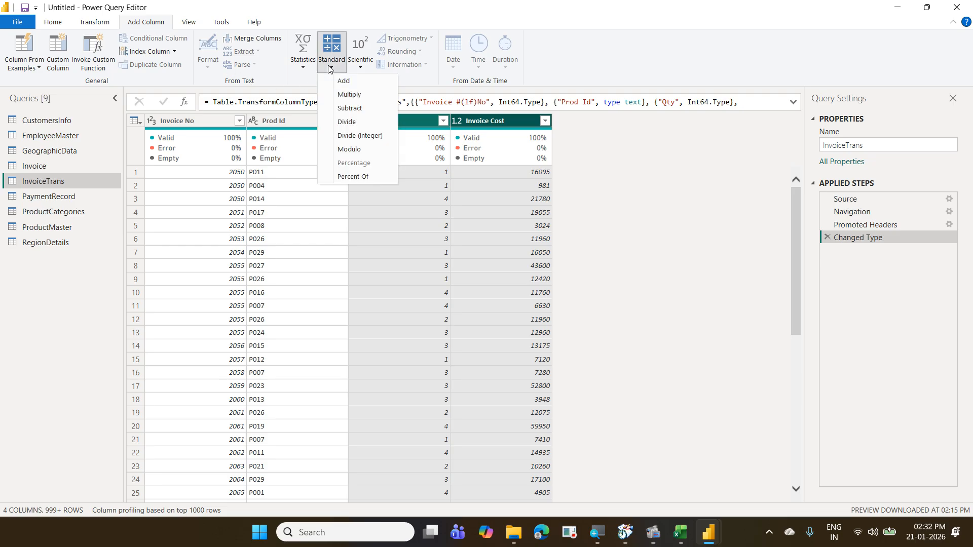
{"action": "left_click", "coordinate": [353, 96]}
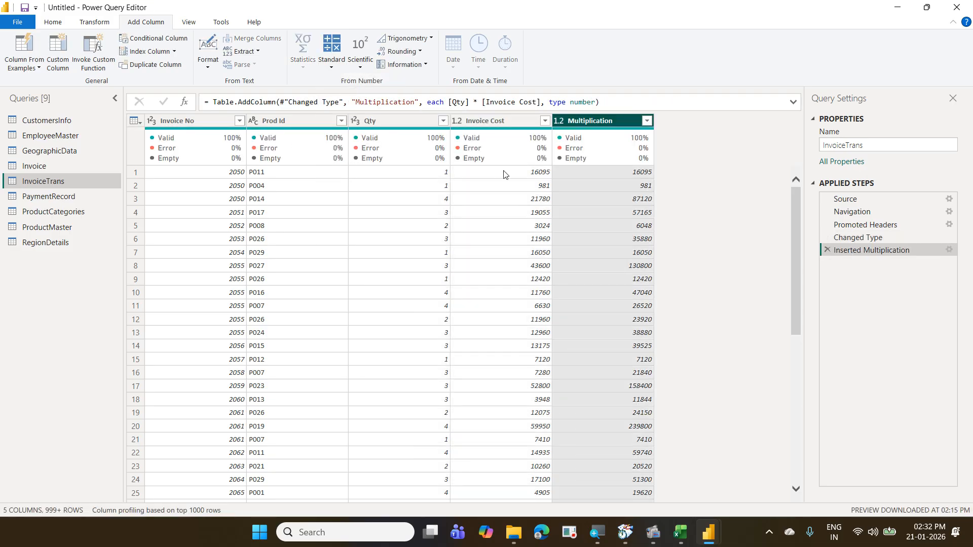
{"action": "double_click", "coordinate": [614, 122]}
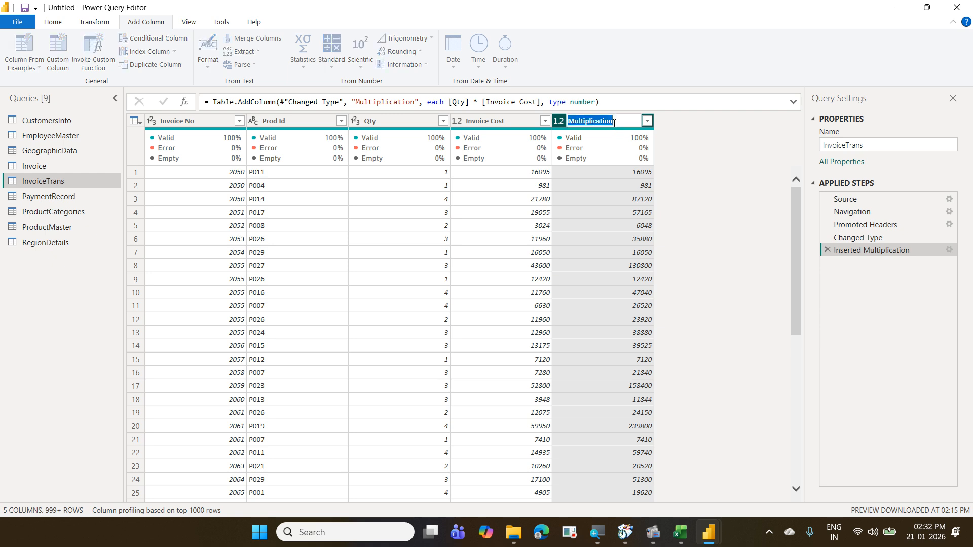
{"action": "type", "text": "Total Revenue"}
{"action": "key", "text": "Return"}
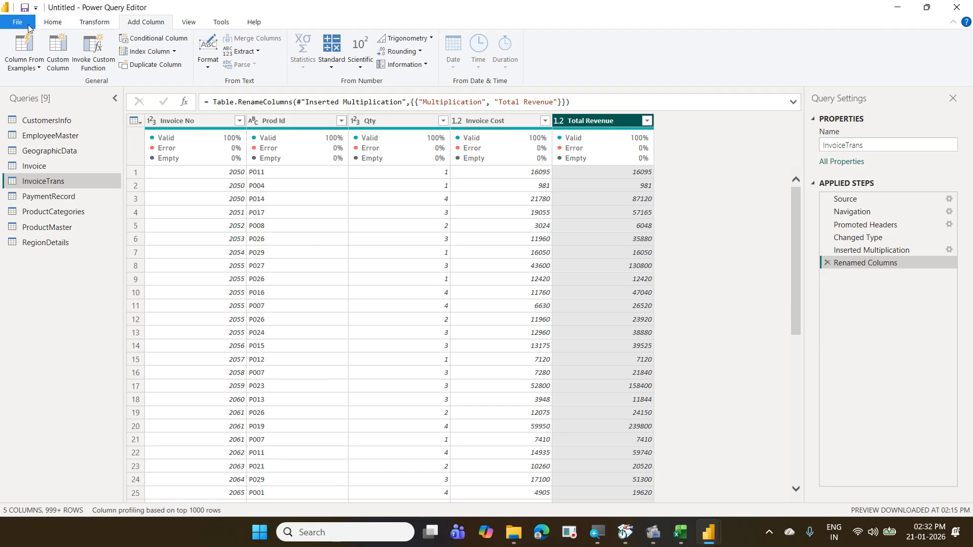
{"action": "left_click", "coordinate": [53, 23]}
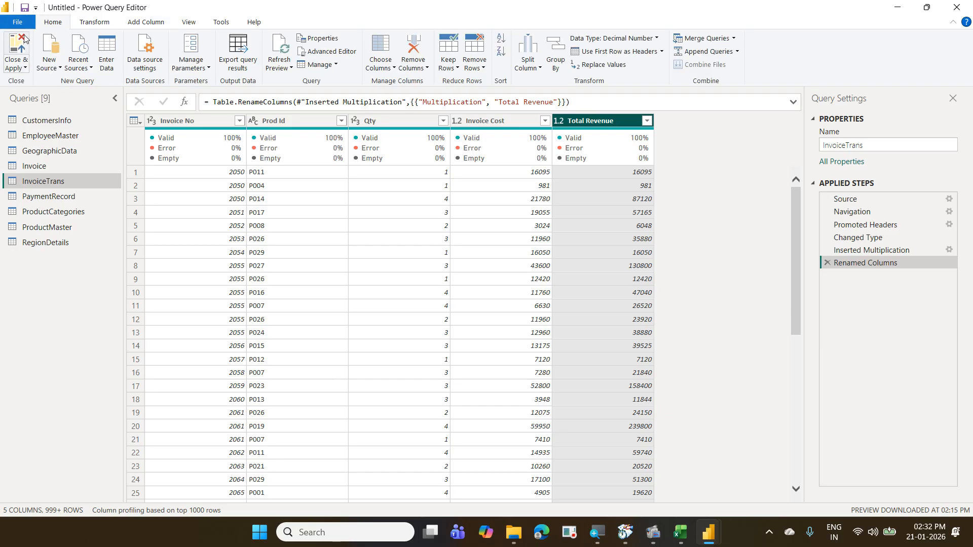
{"action": "left_click", "coordinate": [22, 45]}
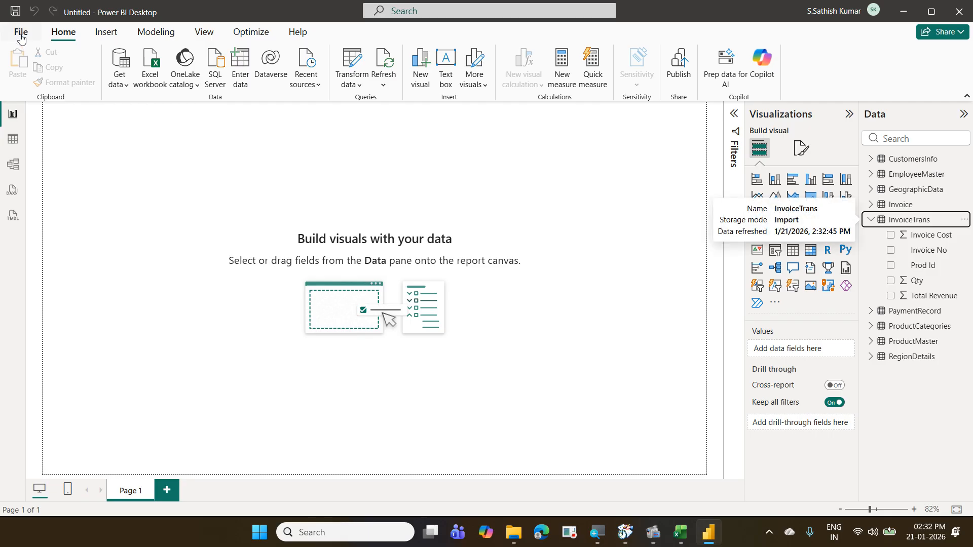
Step: Save the report on this device as a Power BI file named 06 BusinessTransactions
{"action": "left_click", "coordinate": [21, 40]}
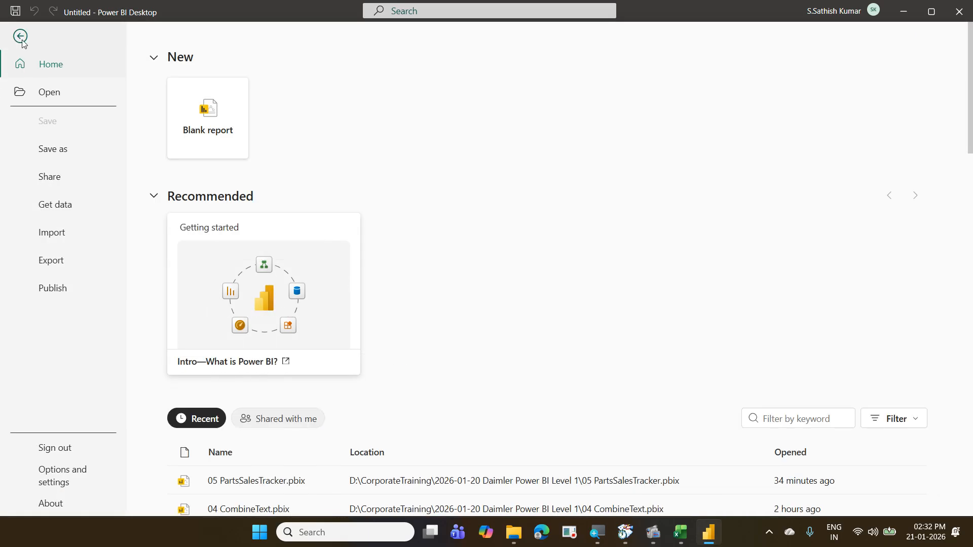
{"action": "left_click", "coordinate": [84, 144]}
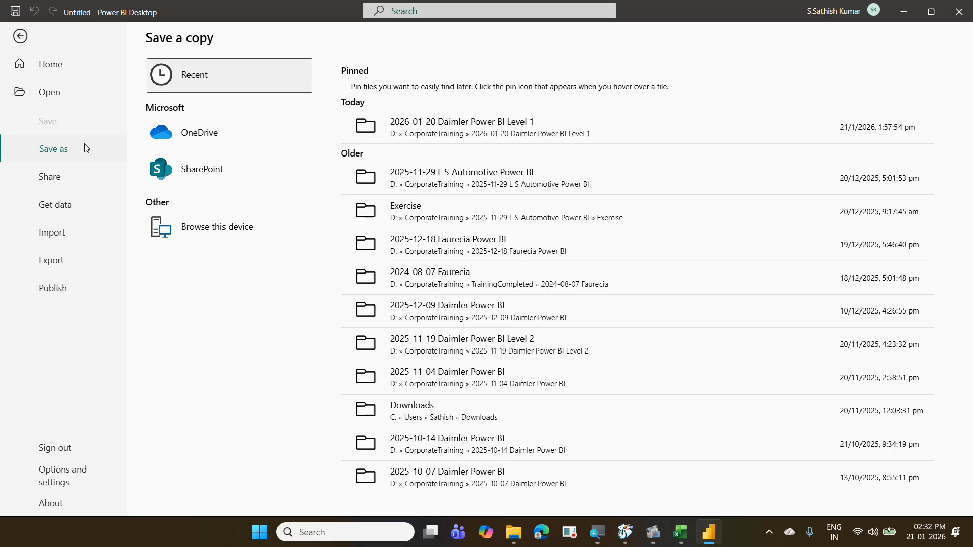
{"action": "left_click", "coordinate": [252, 228]}
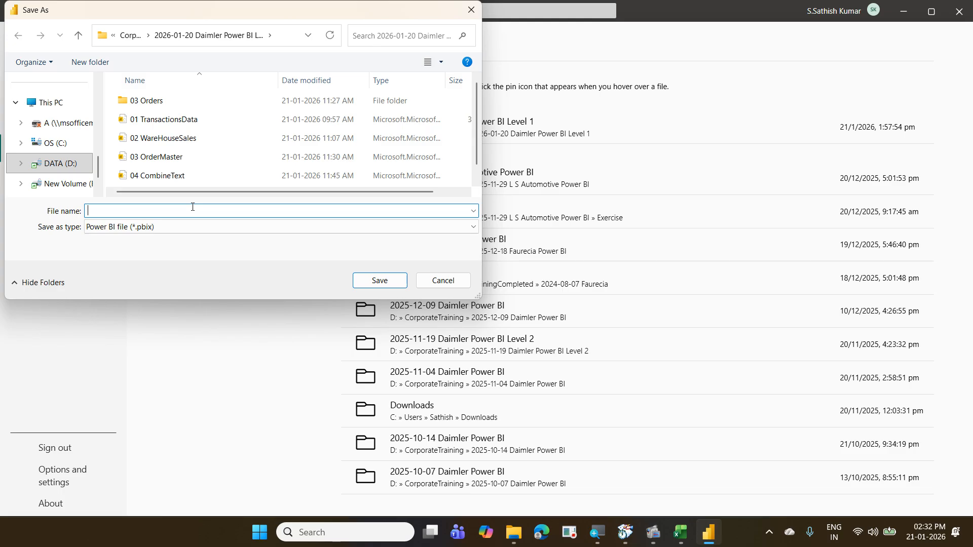
{"action": "type", "text": "06"}
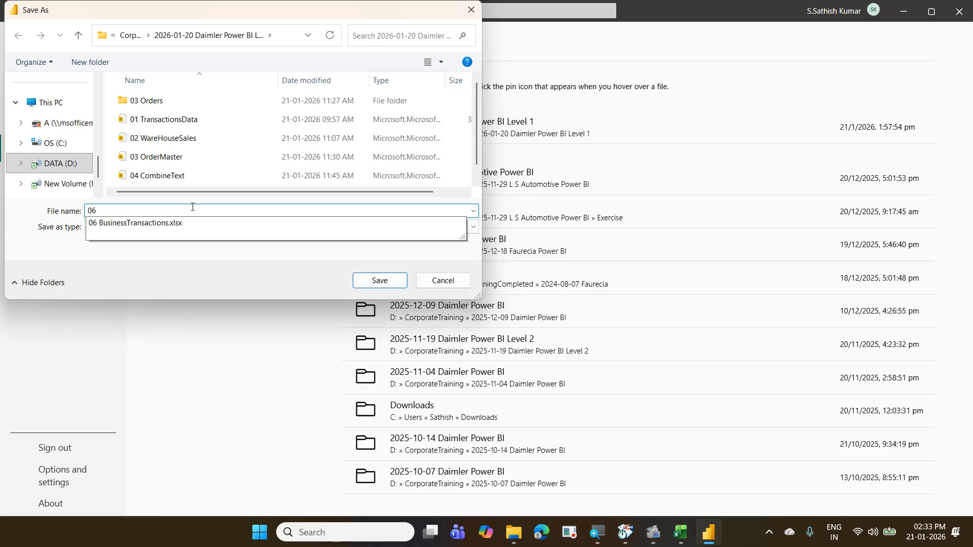
{"action": "key", "text": "Down"}
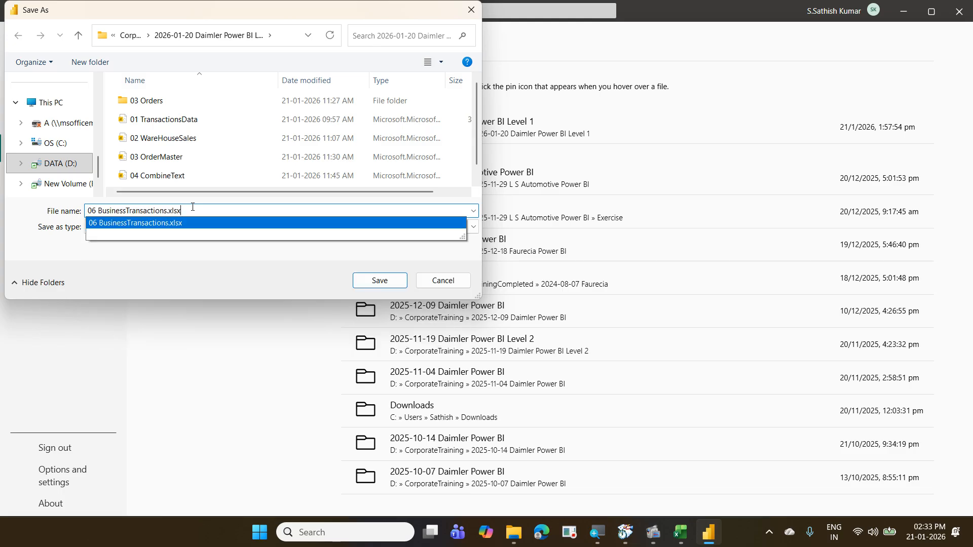
{"action": "key", "text": "BackSpace"}
{"action": "key", "text": "BackSpace"}
{"action": "key", "text": "BackSpace"}
{"action": "key", "text": "BackSpace"}
{"action": "key", "text": "BackSpace"}
{"action": "key", "text": "Return"}
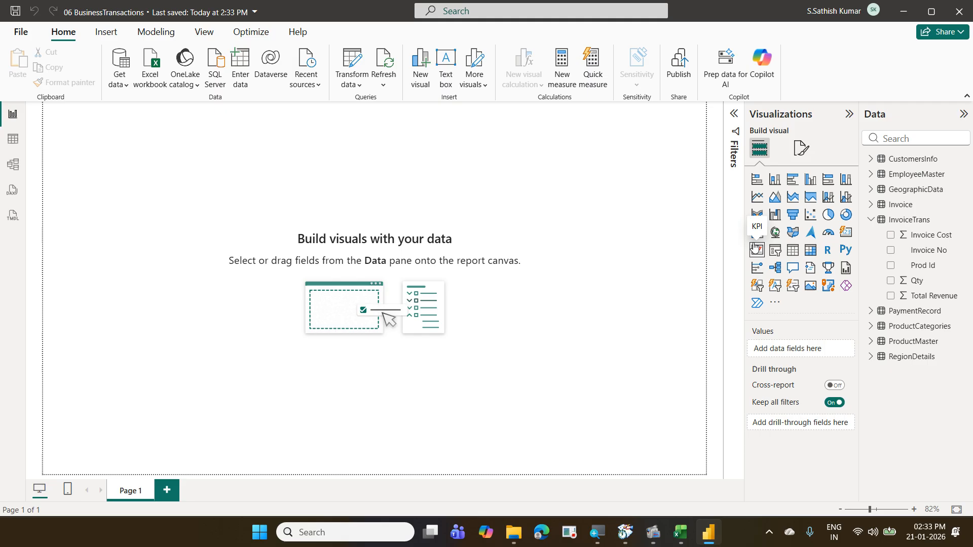
Step: Restore the default visuals to the set of available visualizations
{"action": "left_click", "coordinate": [776, 304]}
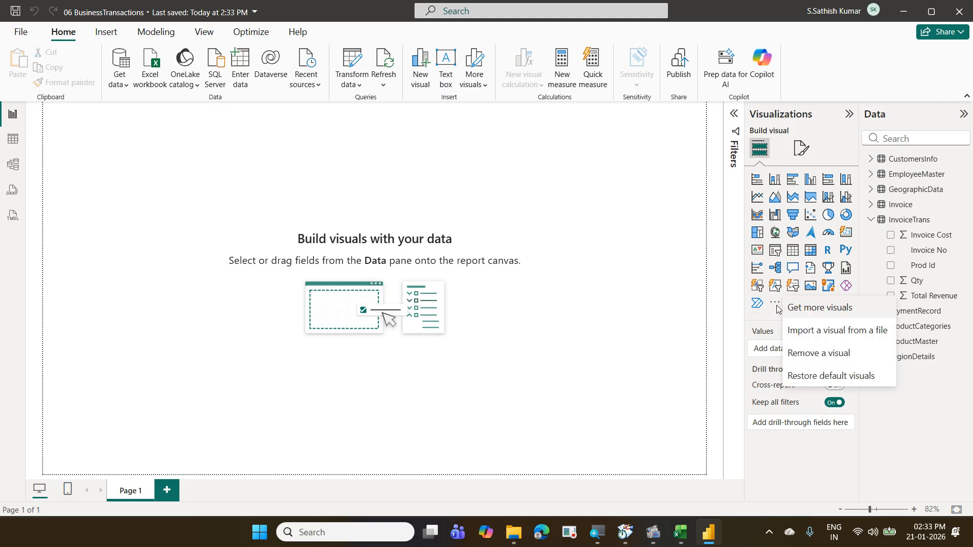
{"action": "left_click", "coordinate": [819, 374]}
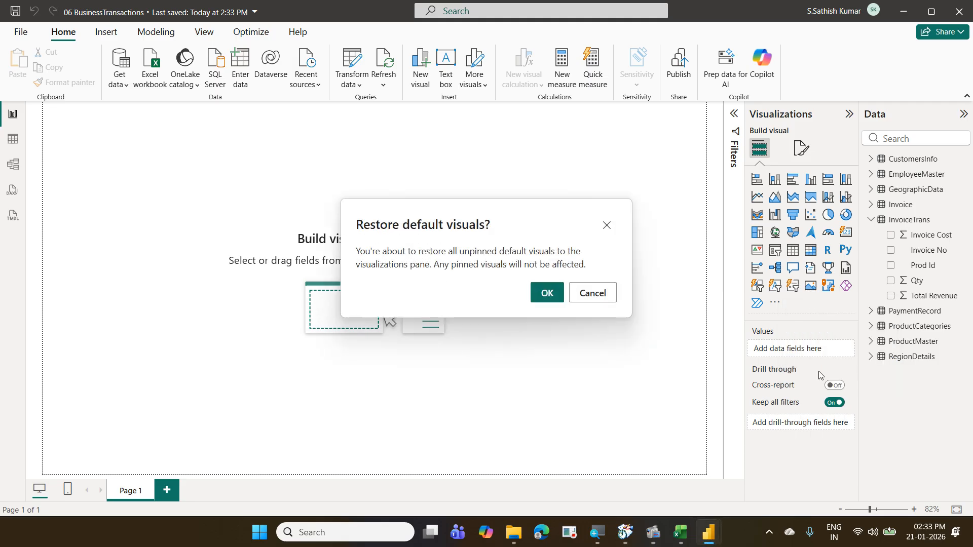
{"action": "left_click", "coordinate": [546, 293]}
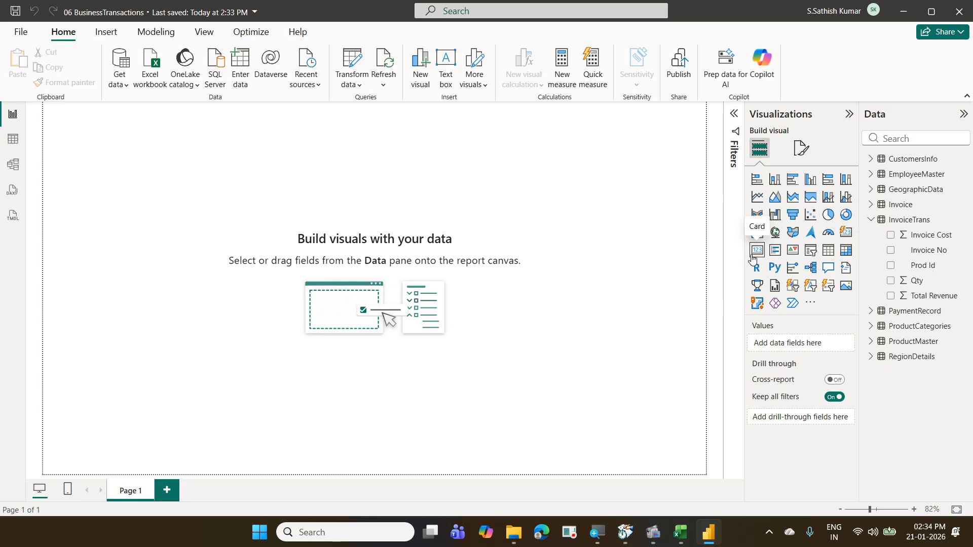
Step: Add a card visual near the page's upper-left corner showing the sum of Total Revenue from InvoiceTrans
{"action": "left_click", "coordinate": [850, 238]}
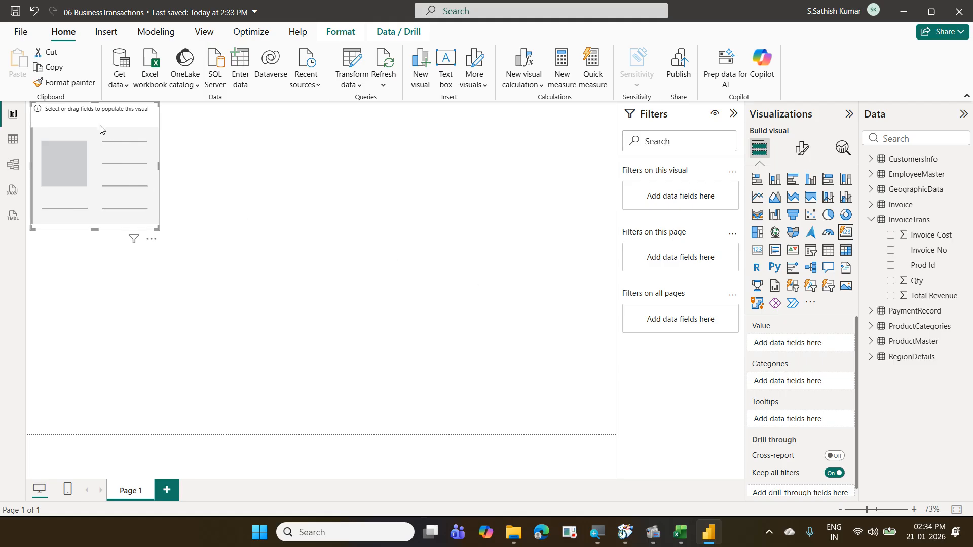
{"action": "left_click_drag", "start_coordinate": [100, 129], "coordinate": [103, 140]}
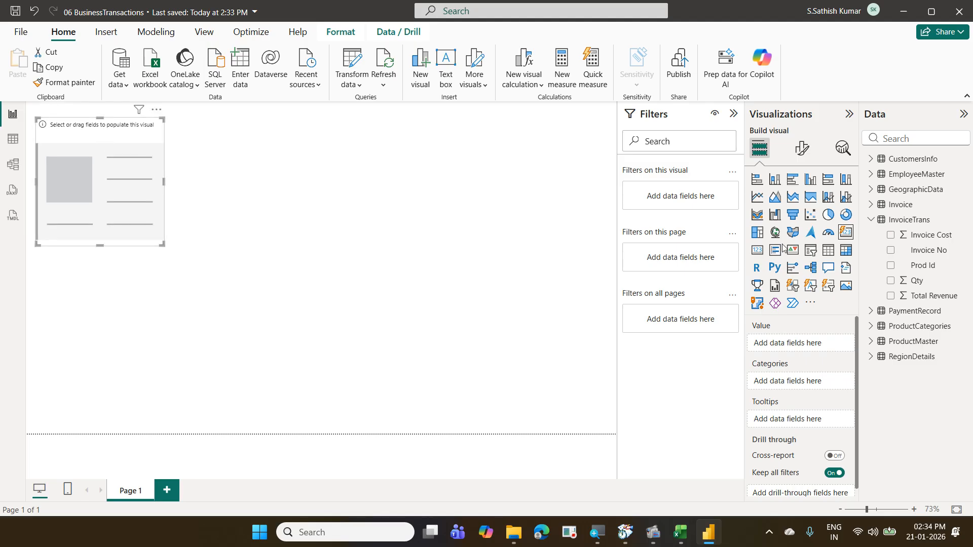
{"action": "left_click_drag", "start_coordinate": [943, 299], "coordinate": [820, 347]}
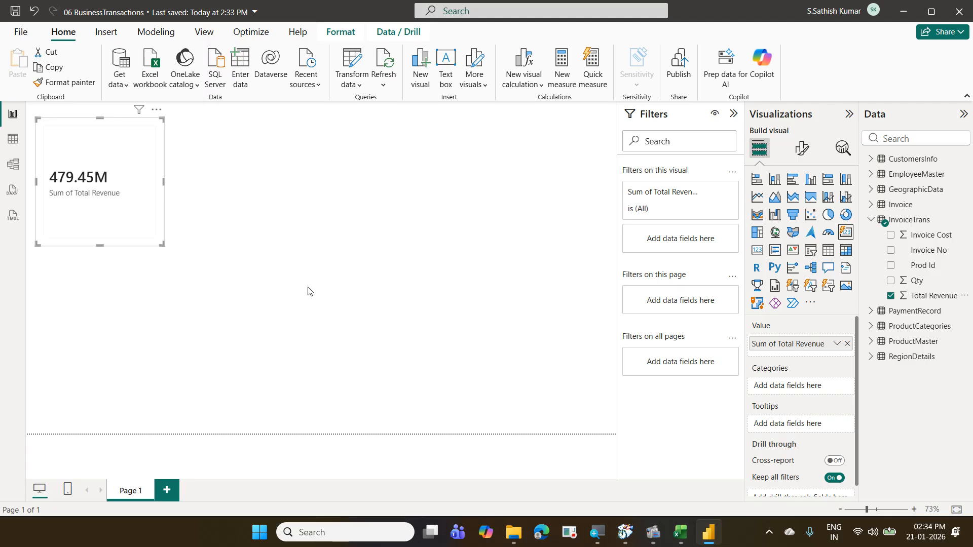
Step: Make the card visual wider and shorter, and add the count of Invoice No as its second value
{"action": "left_click_drag", "start_coordinate": [163, 245], "coordinate": [191, 202]}
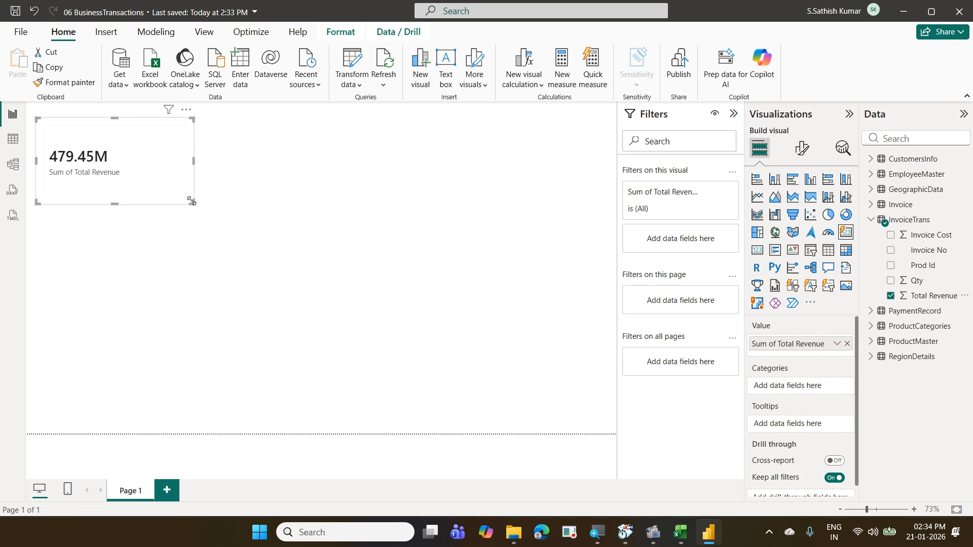
{"action": "left_click_drag", "start_coordinate": [191, 201], "coordinate": [208, 197]}
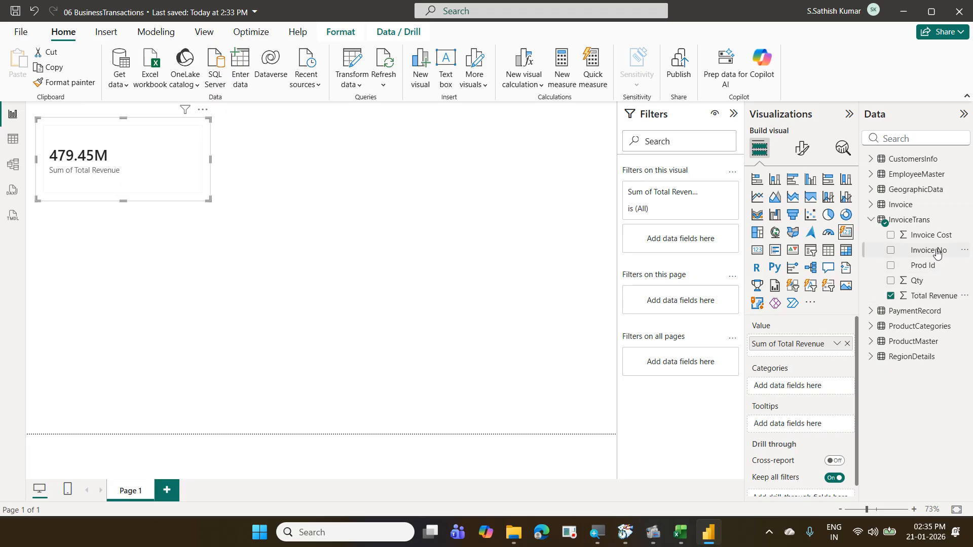
{"action": "left_click_drag", "start_coordinate": [937, 254], "coordinate": [821, 352]}
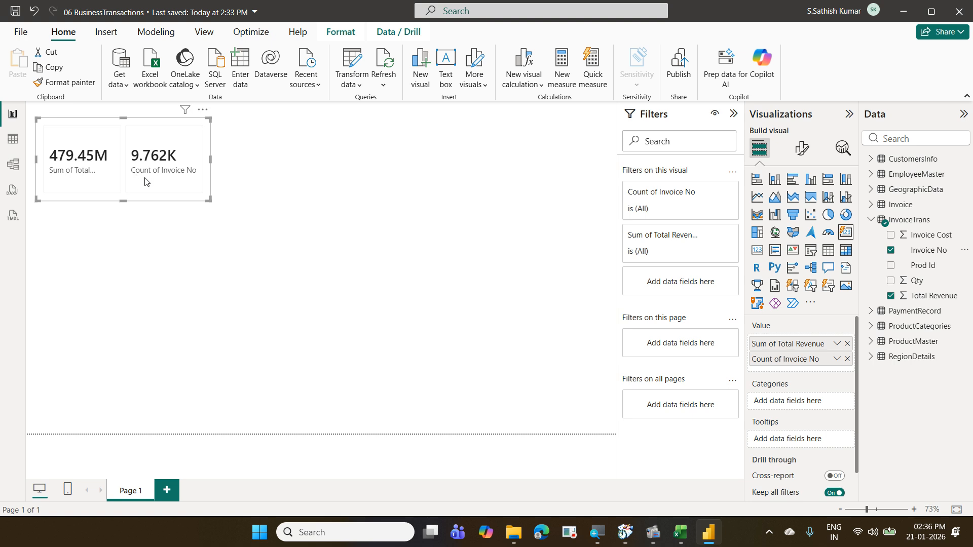
Step: Search the card visual's format settings for "dis" and look through its Cards options for display settings
{"action": "left_click", "coordinate": [802, 150]}
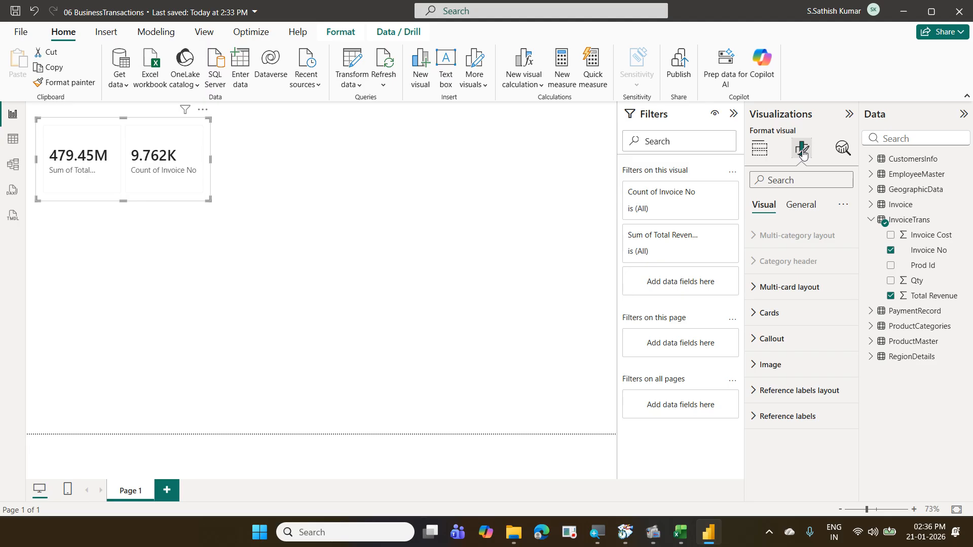
{"action": "left_click", "coordinate": [789, 181]}
{"action": "type", "text": "d"}
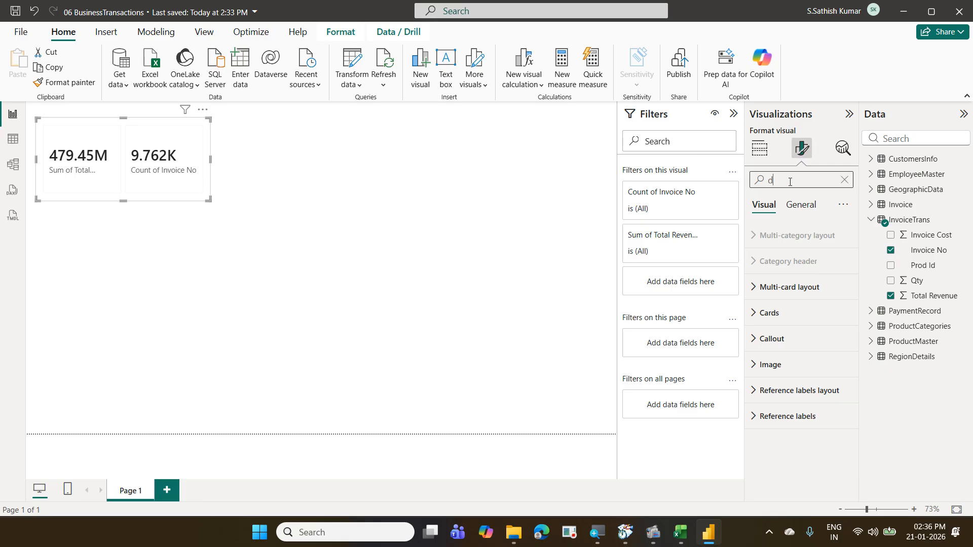
{"action": "type", "text": "is"}
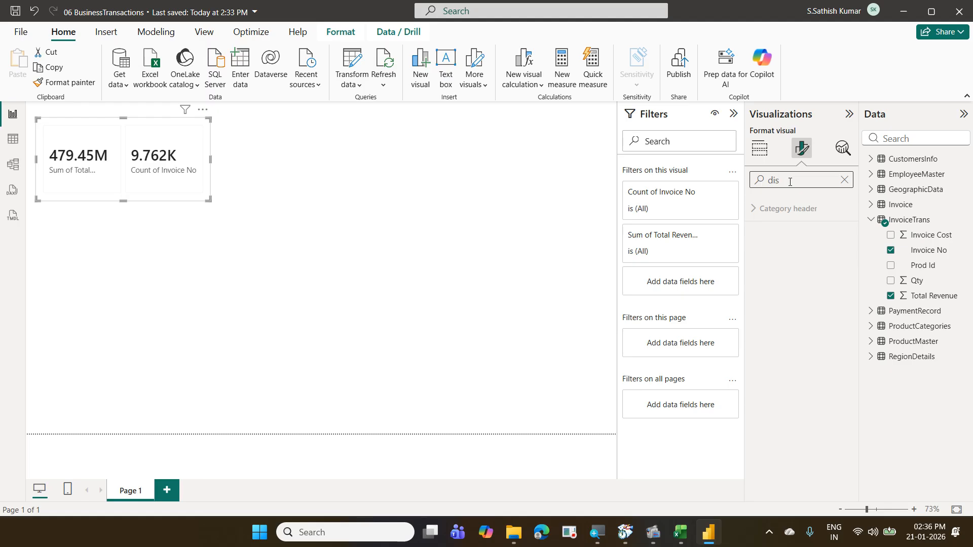
{"action": "left_click", "coordinate": [844, 181]}
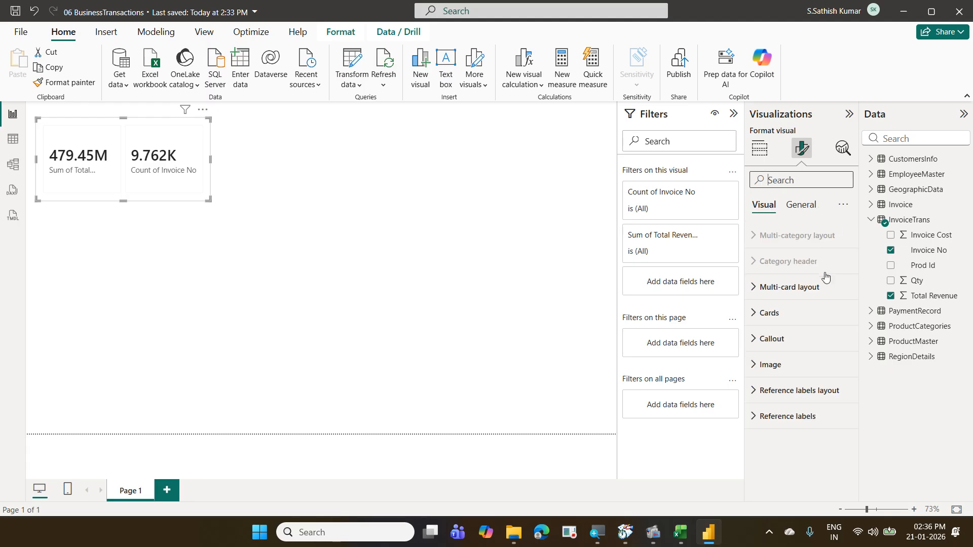
{"action": "left_click", "coordinate": [804, 314]}
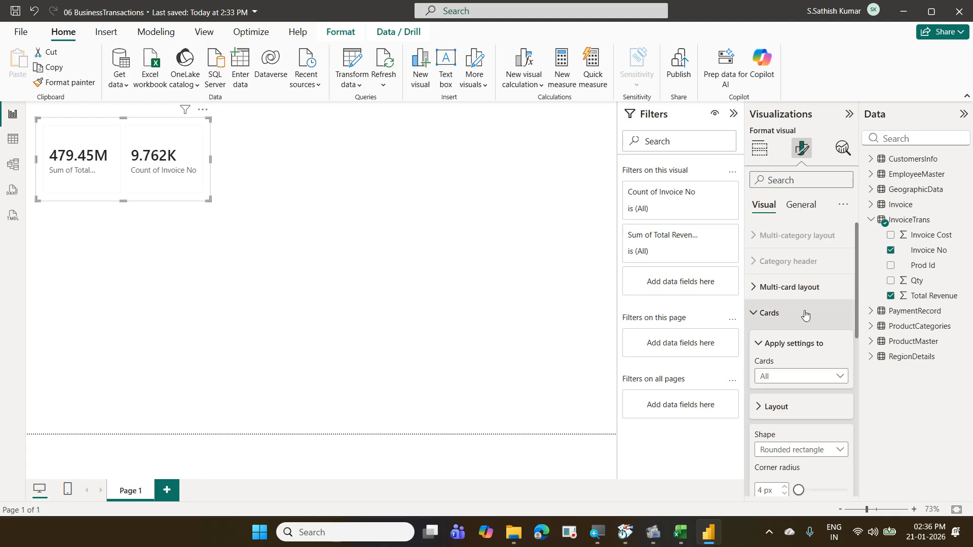
{"action": "scroll", "coordinate": [805, 314], "scroll_direction": "down", "scroll_amount": 3}
{"action": "scroll", "coordinate": [804, 314], "scroll_direction": "up", "scroll_amount": 3}
{"action": "left_click", "coordinate": [802, 321]}
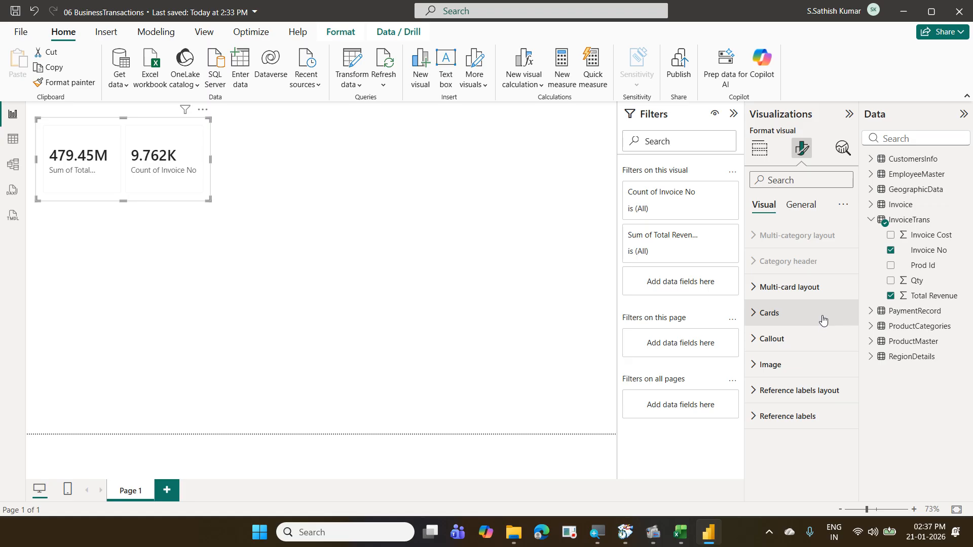
Step: Set the callout value's display units to None for the Sum of Total Revenue card only
{"action": "left_click", "coordinate": [821, 336]}
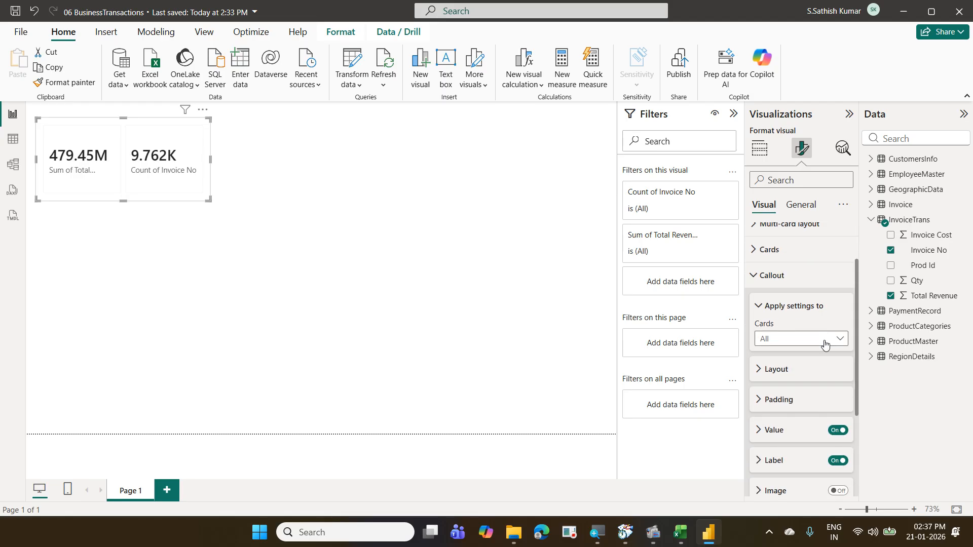
{"action": "scroll", "coordinate": [825, 357], "scroll_direction": "down", "scroll_amount": 1}
{"action": "scroll", "coordinate": [825, 361], "scroll_direction": "up", "scroll_amount": 1}
{"action": "left_click", "coordinate": [840, 344]}
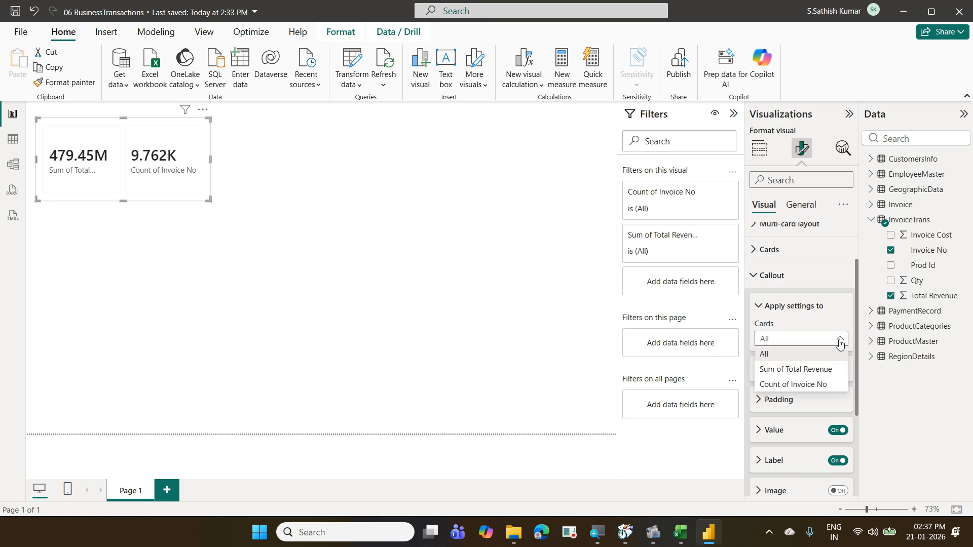
{"action": "left_click", "coordinate": [837, 368]}
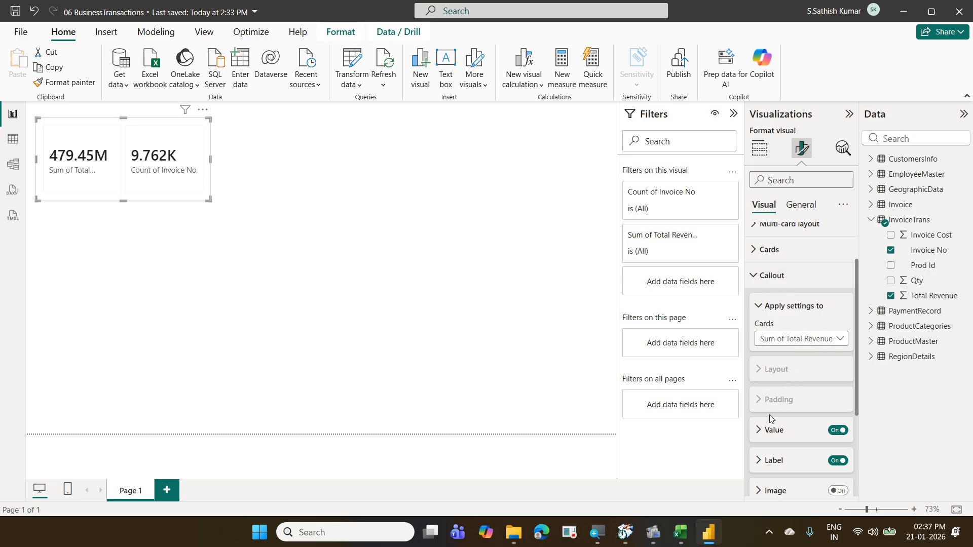
{"action": "left_click", "coordinate": [760, 431]}
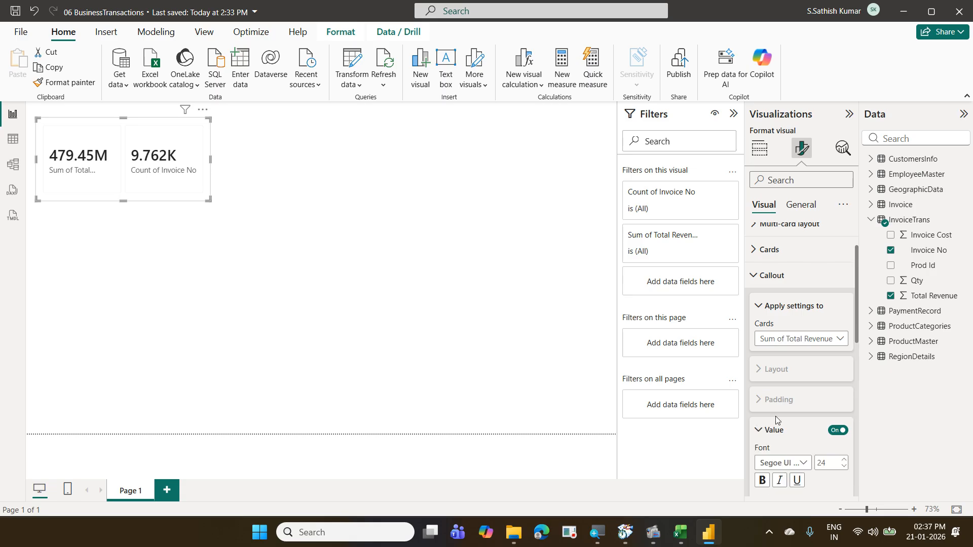
{"action": "scroll", "coordinate": [790, 413], "scroll_direction": "down", "scroll_amount": 5}
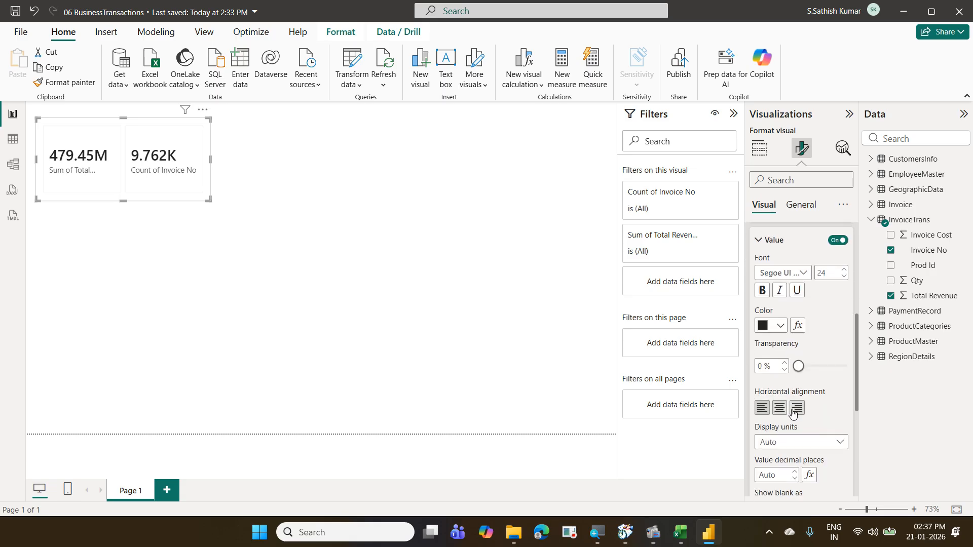
{"action": "scroll", "coordinate": [794, 412], "scroll_direction": "down", "scroll_amount": 2}
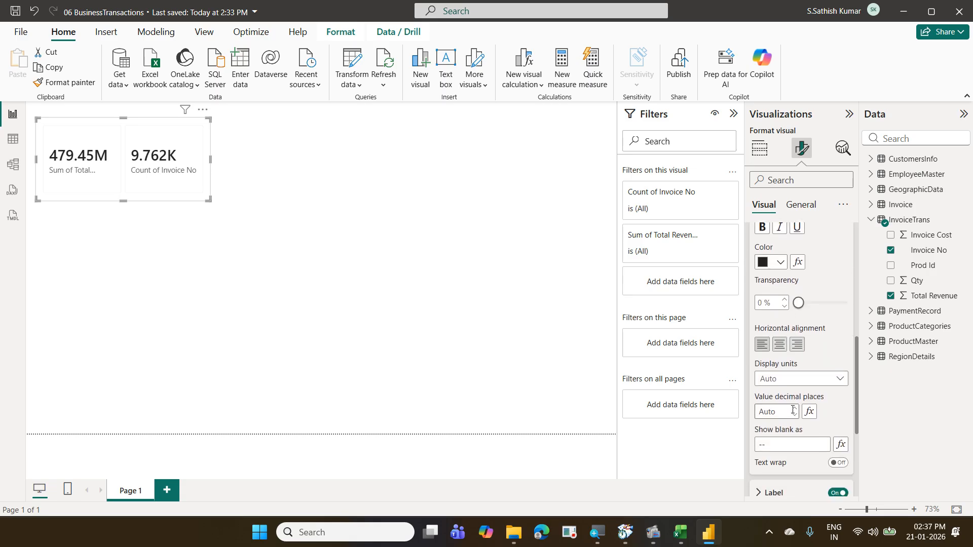
{"action": "left_click", "coordinate": [782, 385]}
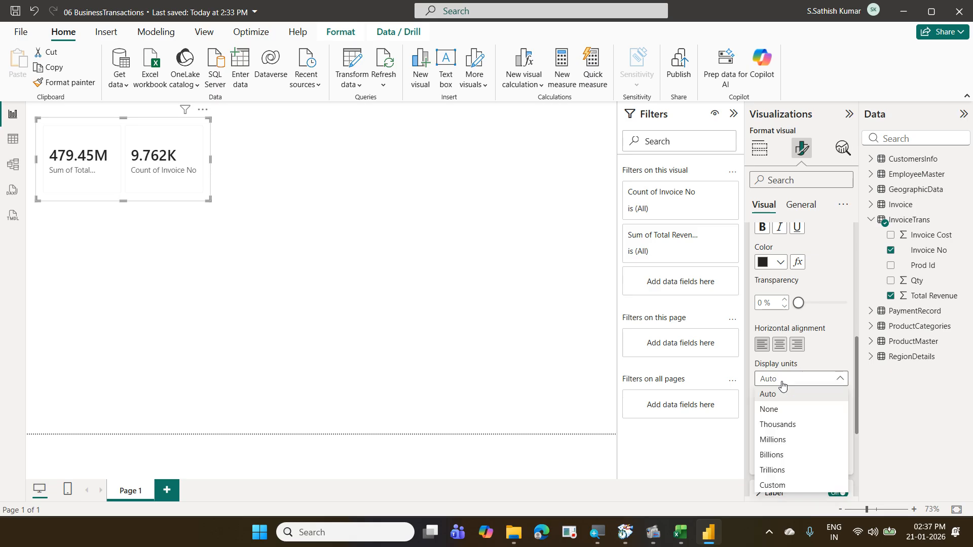
{"action": "left_click", "coordinate": [783, 409]}
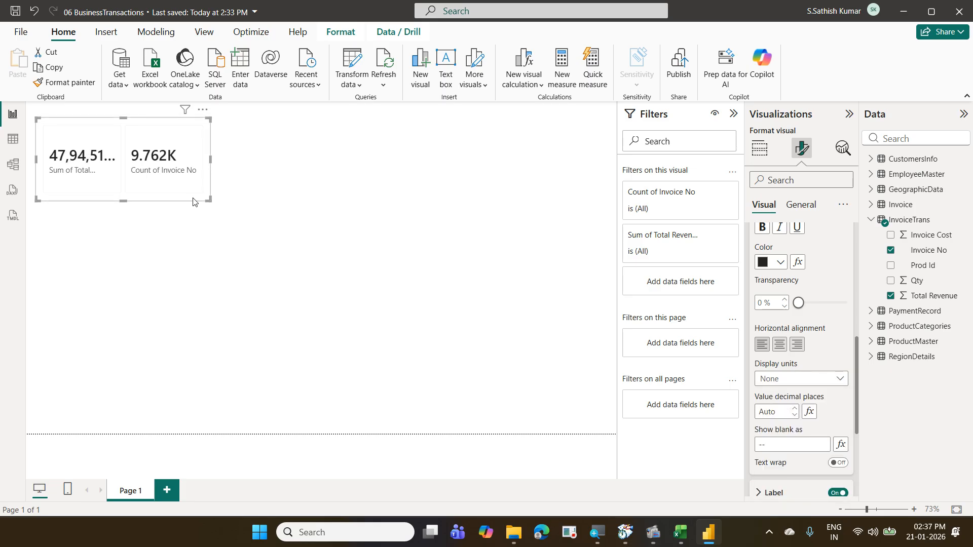
Step: Make the card visual wider and shorter, and set the Count of Invoice No callout's display units to None
{"action": "left_click_drag", "start_coordinate": [208, 200], "coordinate": [312, 184]}
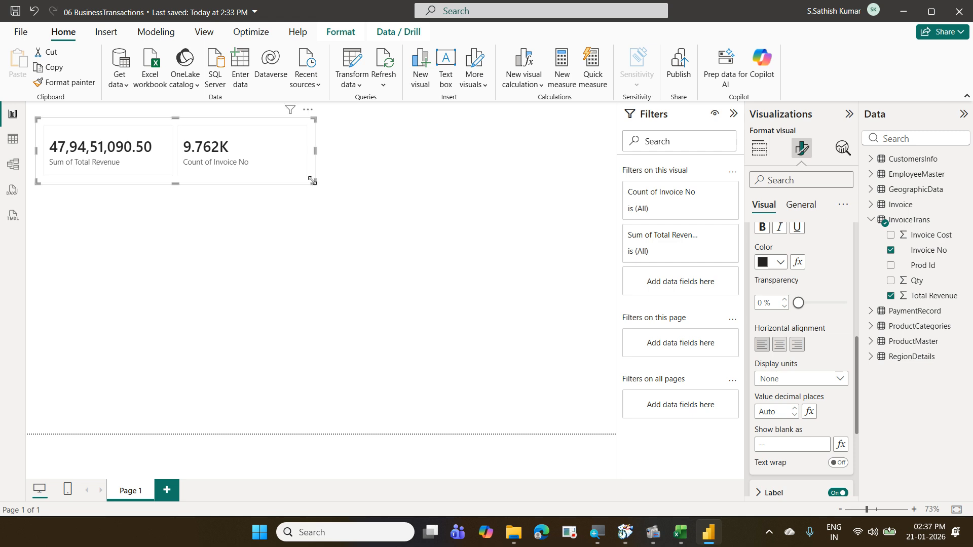
{"action": "scroll", "coordinate": [821, 369], "scroll_direction": "up", "scroll_amount": 6}
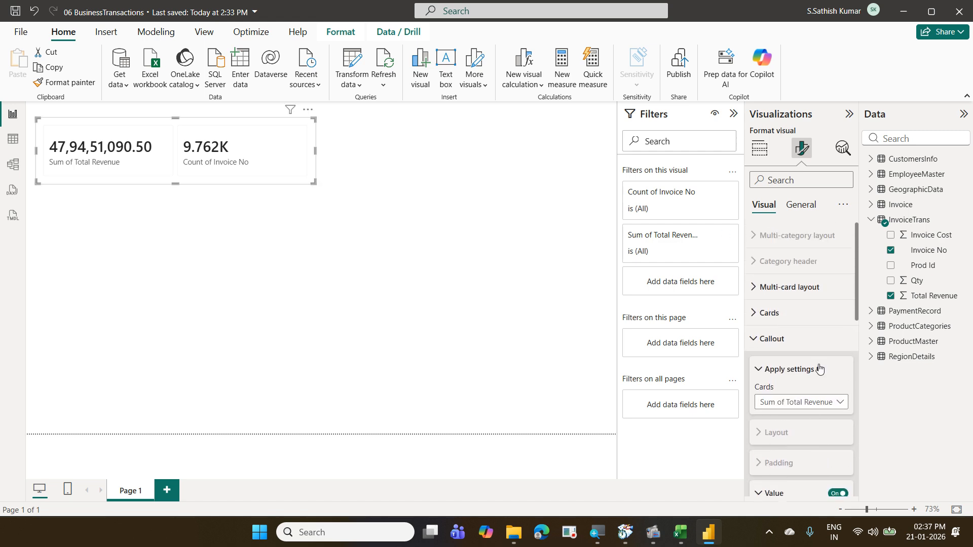
{"action": "left_click", "coordinate": [786, 339]}
{"action": "left_click", "coordinate": [786, 339]}
{"action": "left_click", "coordinate": [838, 402]}
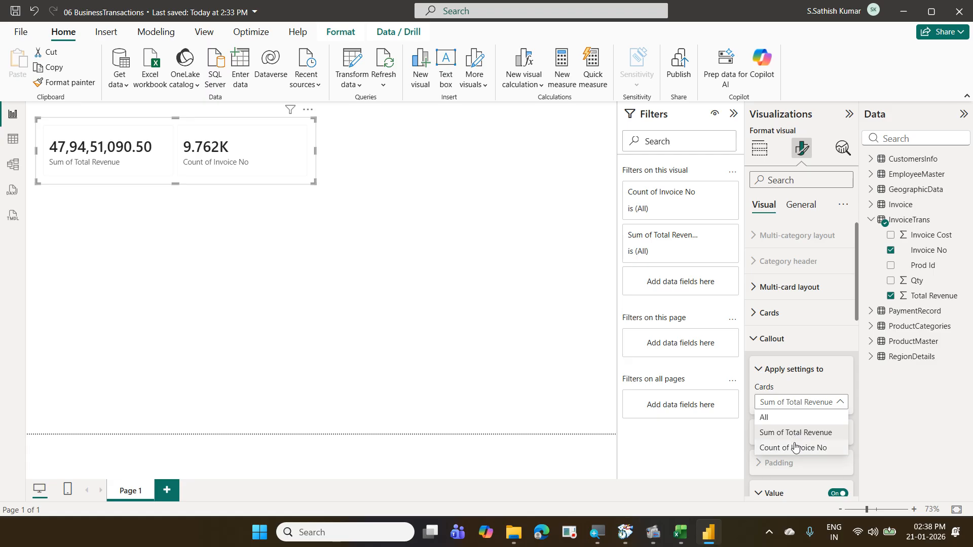
{"action": "left_click", "coordinate": [794, 445]}
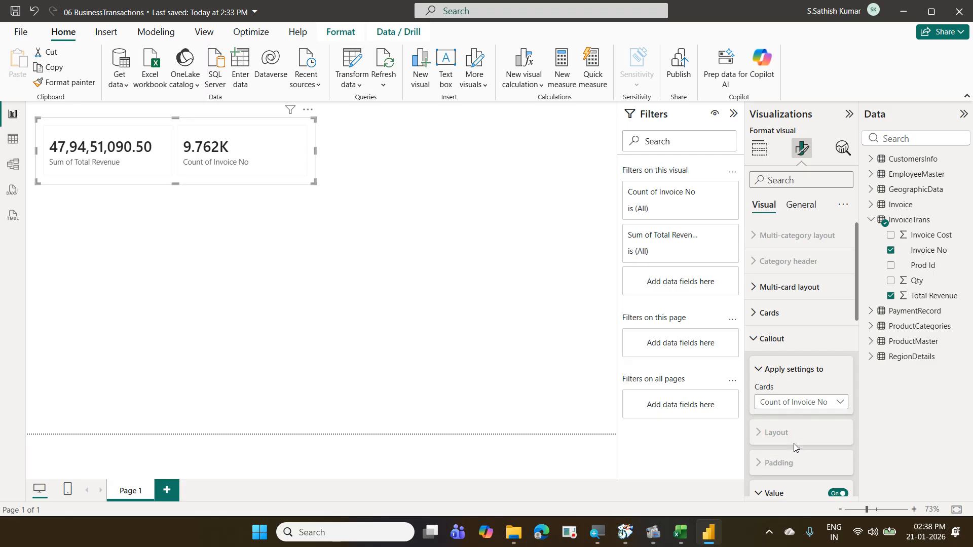
{"action": "scroll", "coordinate": [799, 411], "scroll_direction": "down", "scroll_amount": 1}
{"action": "scroll", "coordinate": [800, 411], "scroll_direction": "down", "scroll_amount": 4}
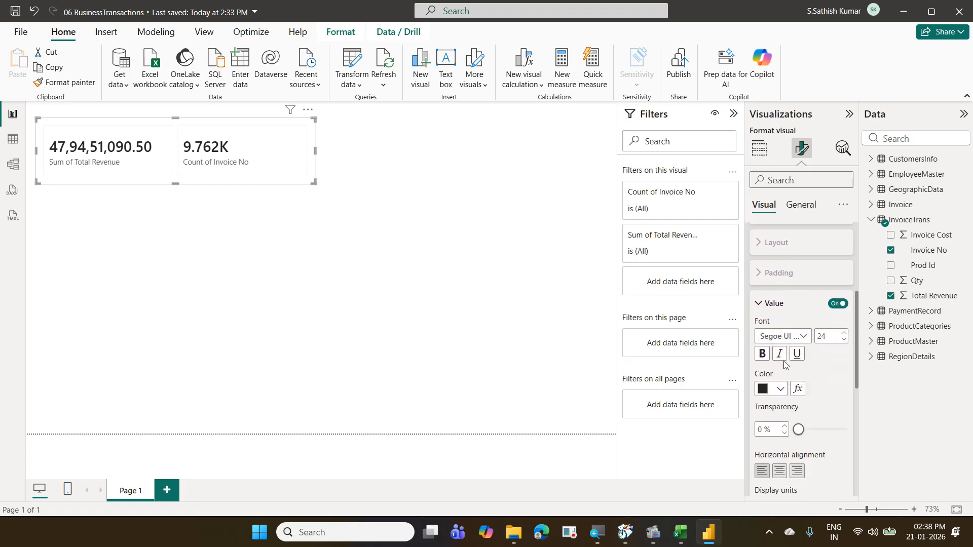
{"action": "scroll", "coordinate": [779, 350], "scroll_direction": "down", "scroll_amount": 1}
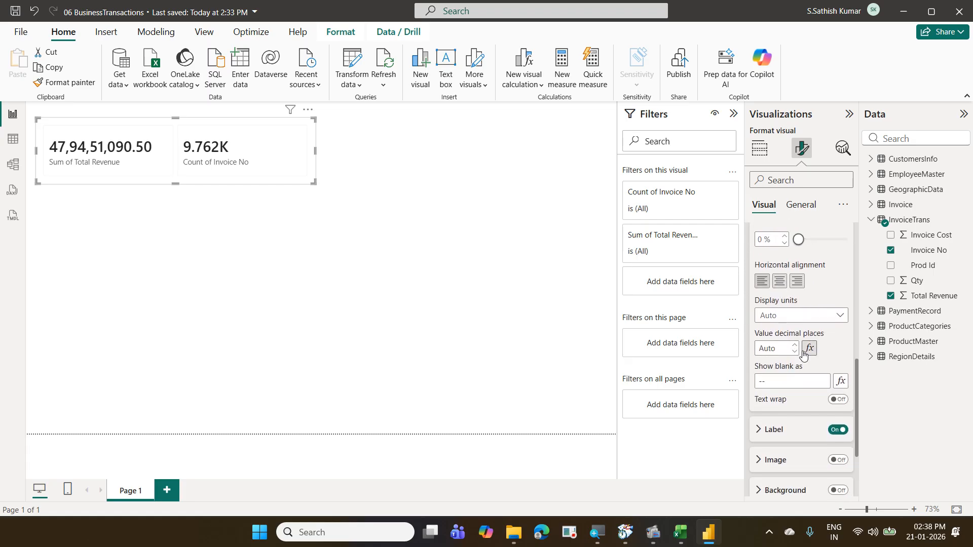
{"action": "left_click", "coordinate": [802, 318]}
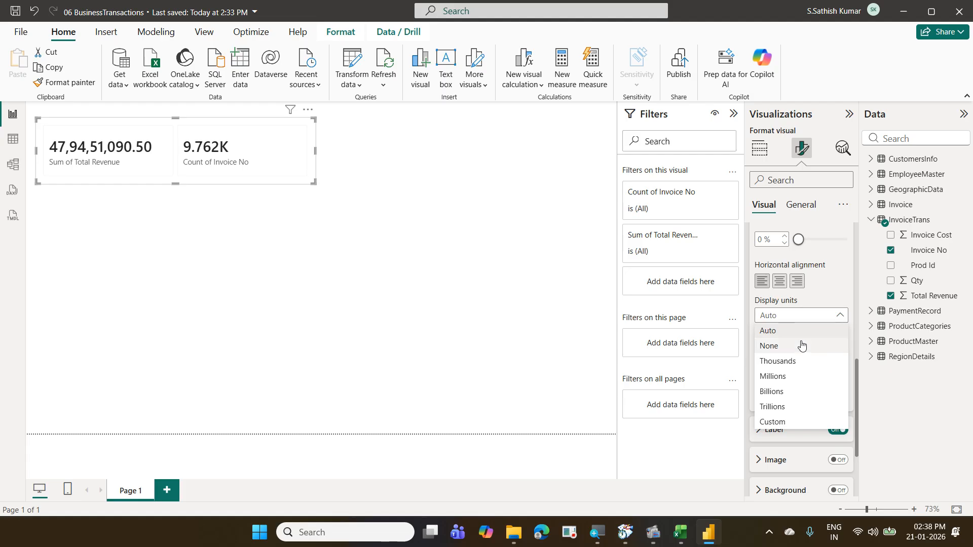
{"action": "left_click", "coordinate": [801, 343]}
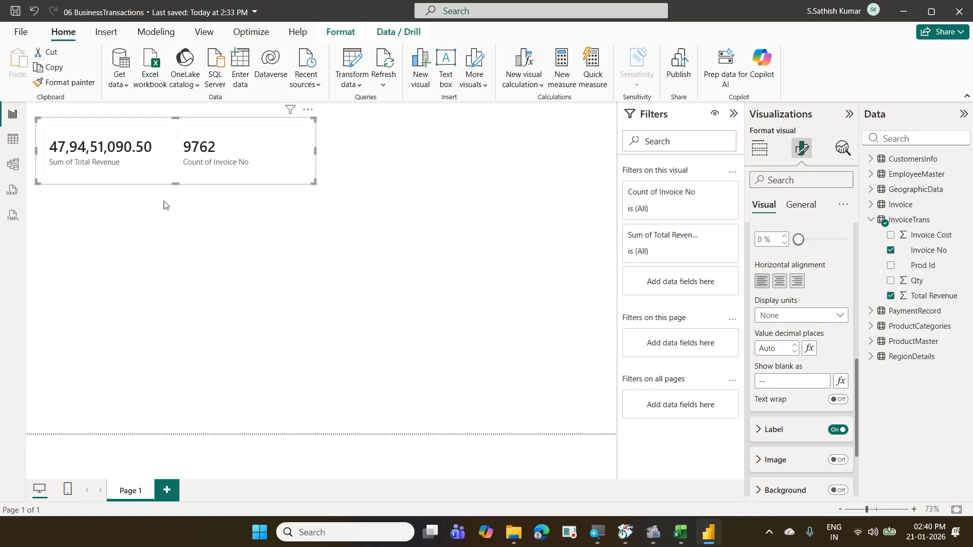
Step: Switch to the Edge browser, open google.com in a new tab and search for "total revenue image"
{"action": "left_click", "coordinate": [536, 536]}
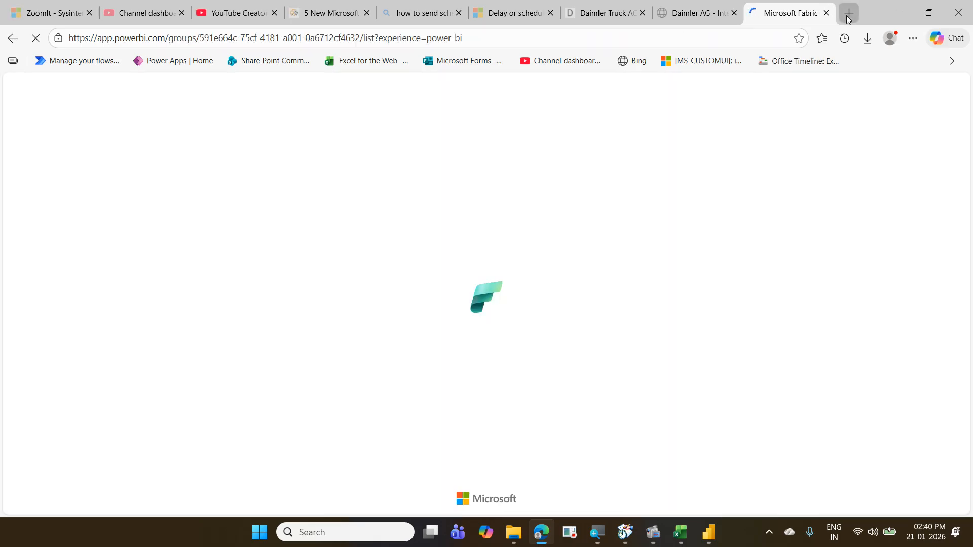
{"action": "left_click", "coordinate": [849, 13]}
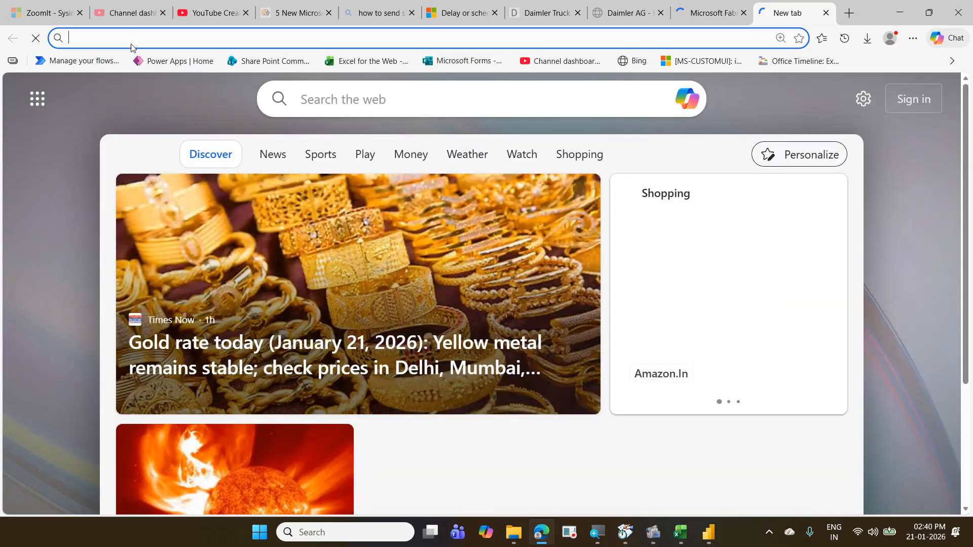
{"action": "type", "text": "google.com"}
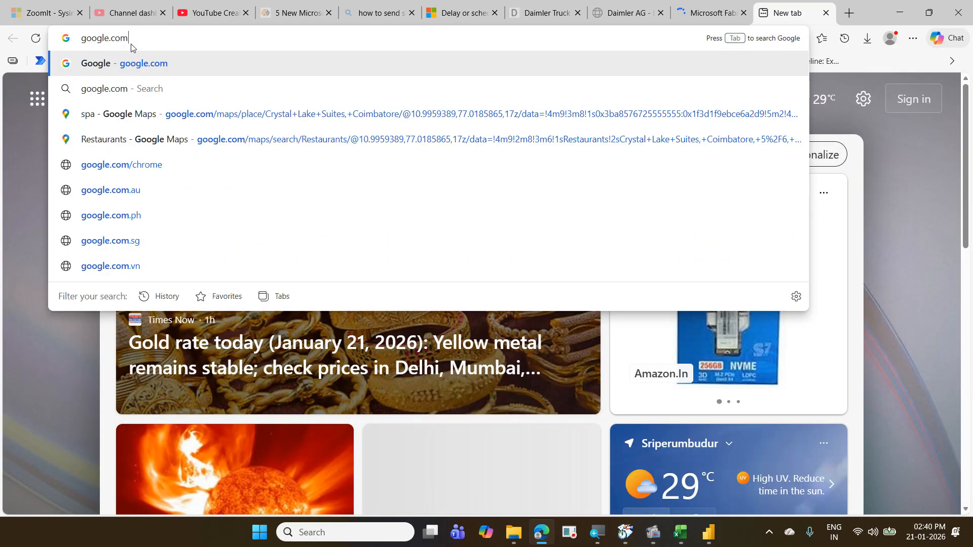
{"action": "key", "text": "Return"}
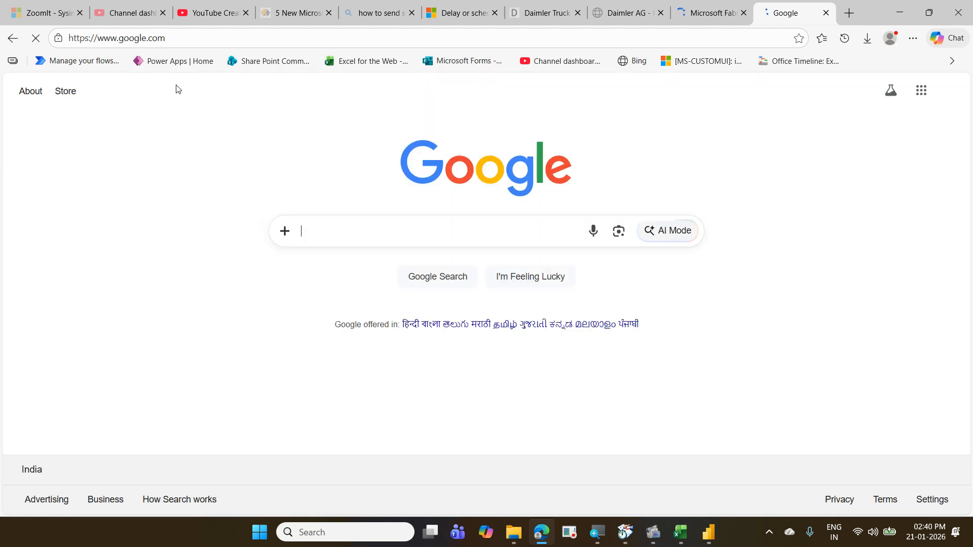
{"action": "left_click", "coordinate": [322, 219]}
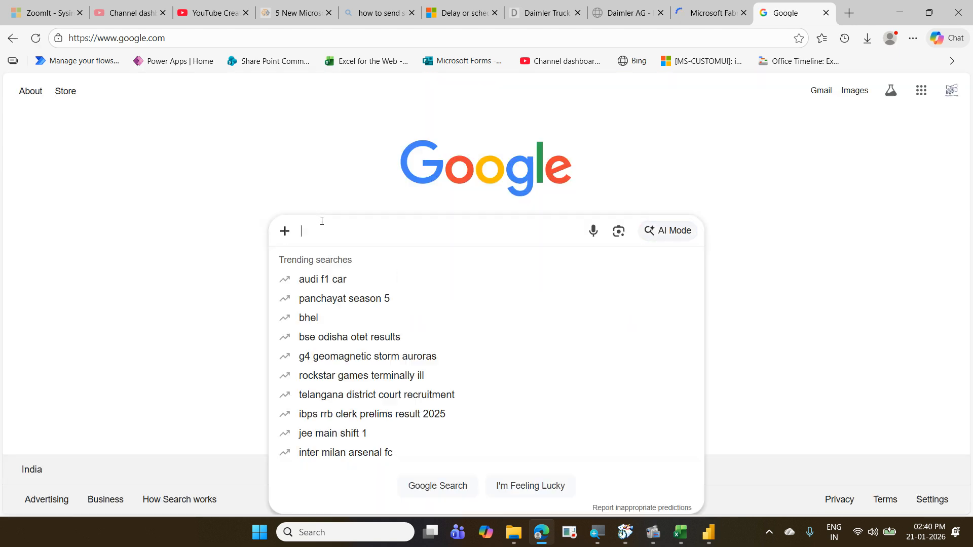
{"action": "type", "text": "total"}
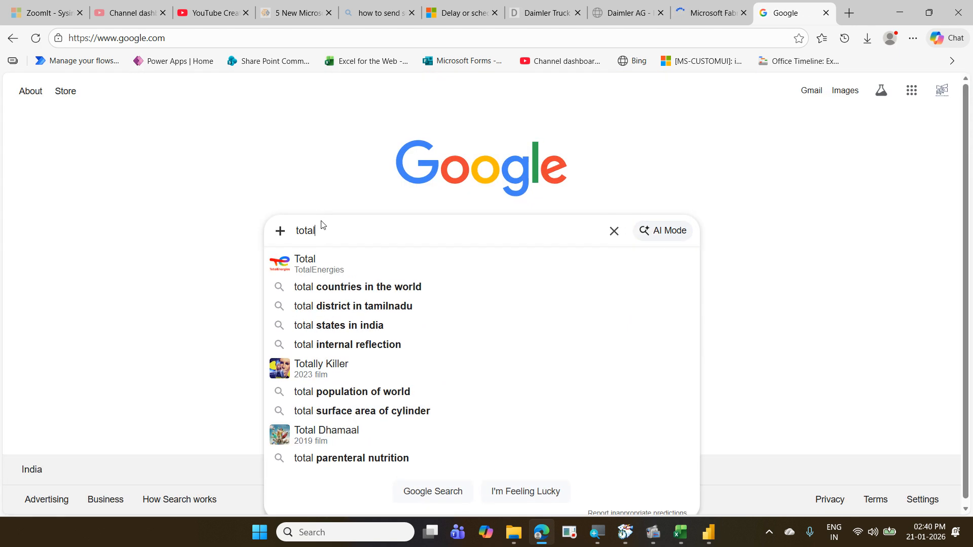
{"action": "type", "text": " revenue"}
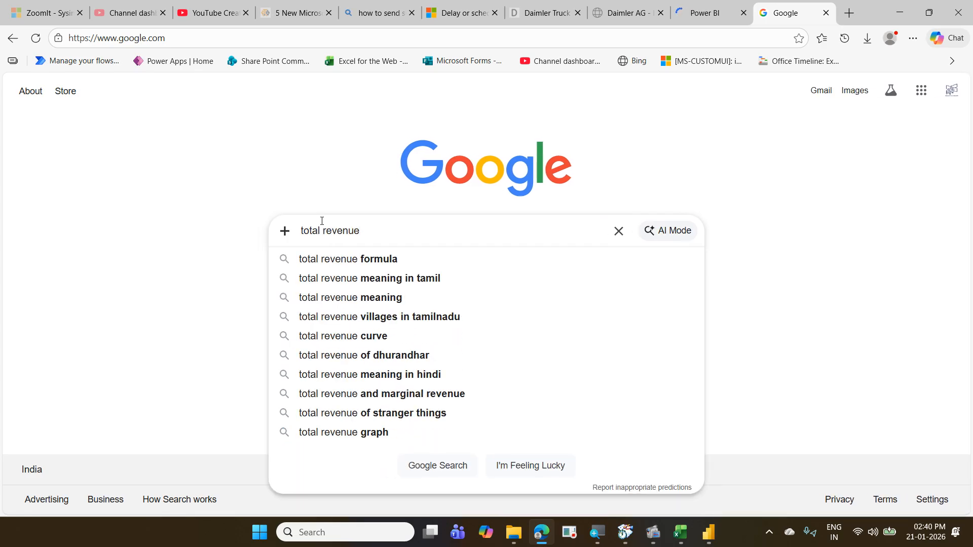
{"action": "type", "text": " image"}
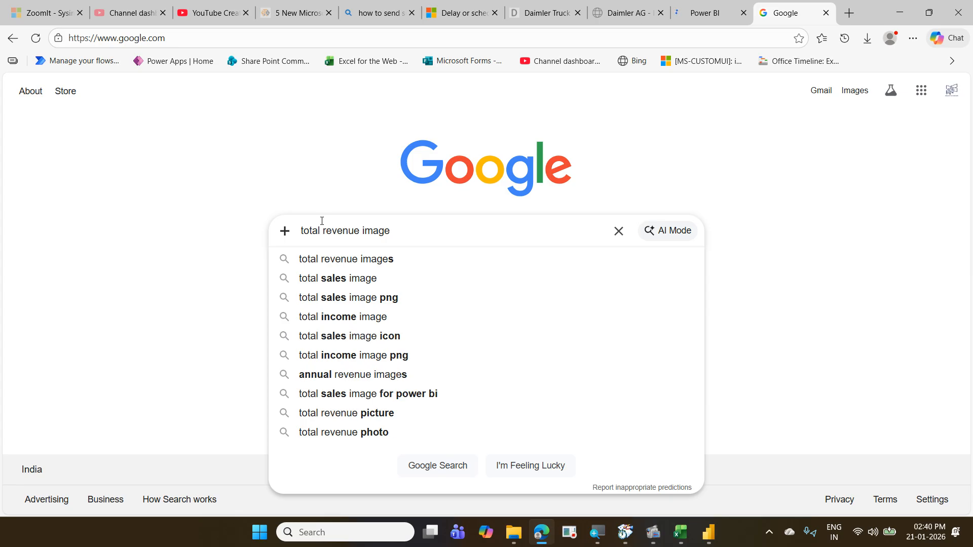
{"action": "key", "text": "Return"}
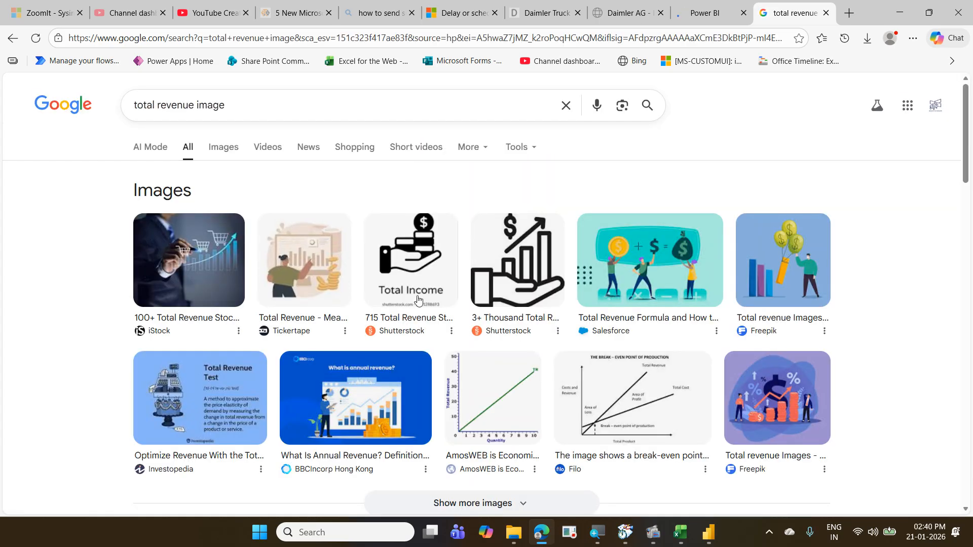
Step: Save the iStock picture of shopping carts on a rising bar chart as "Total Revenue" in the 2026-01-20 Daimler Power BI folder
{"action": "scroll", "coordinate": [419, 321], "scroll_direction": "down", "scroll_amount": 2}
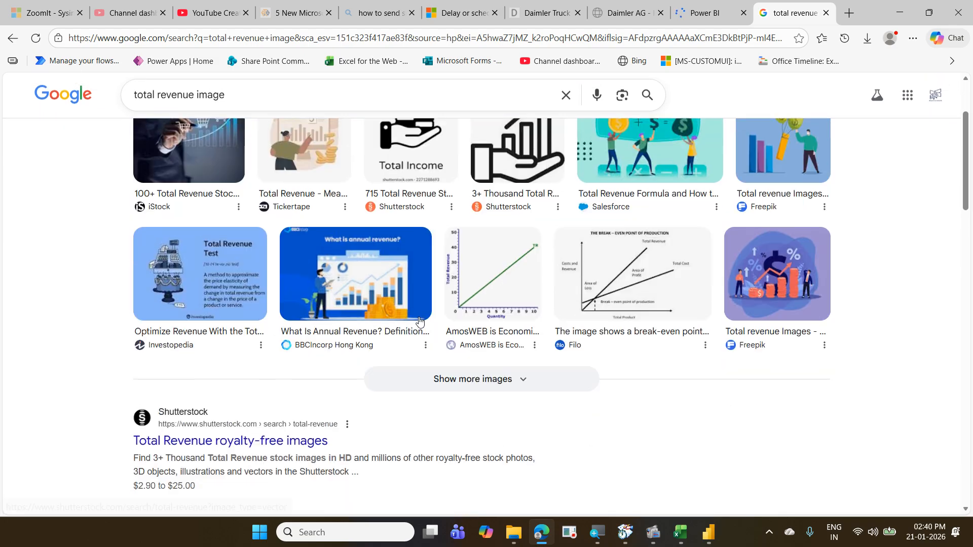
{"action": "scroll", "coordinate": [420, 321], "scroll_direction": "up", "scroll_amount": 2}
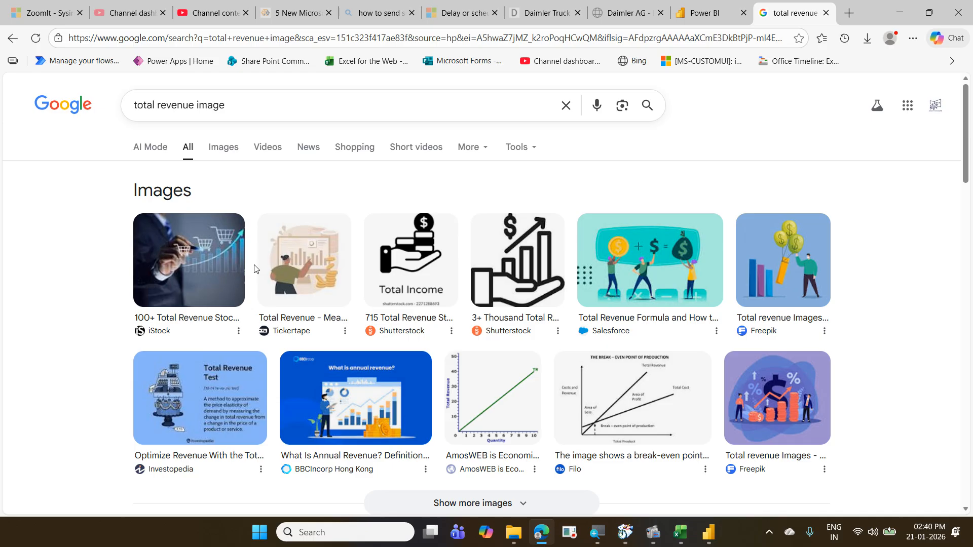
{"action": "left_click", "coordinate": [197, 269]}
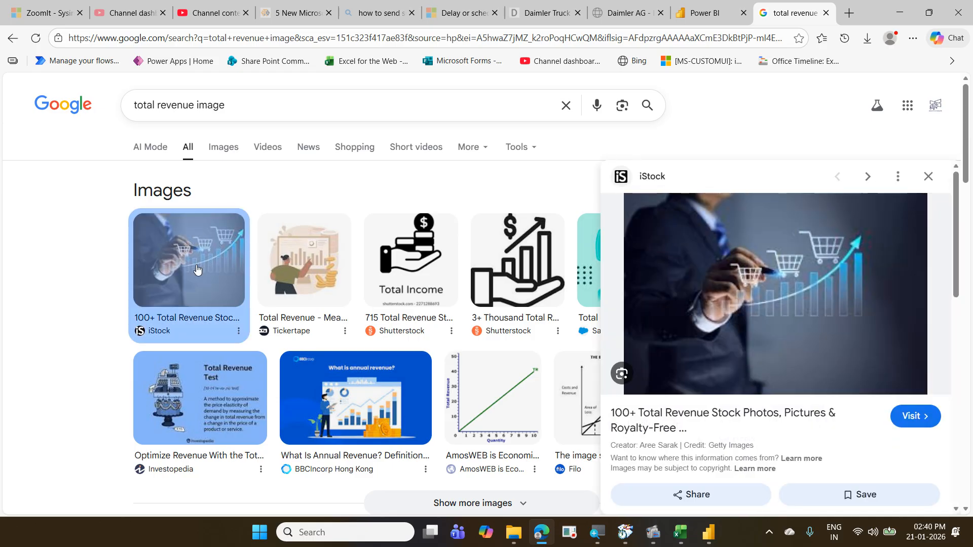
{"action": "right_click", "coordinate": [795, 249]}
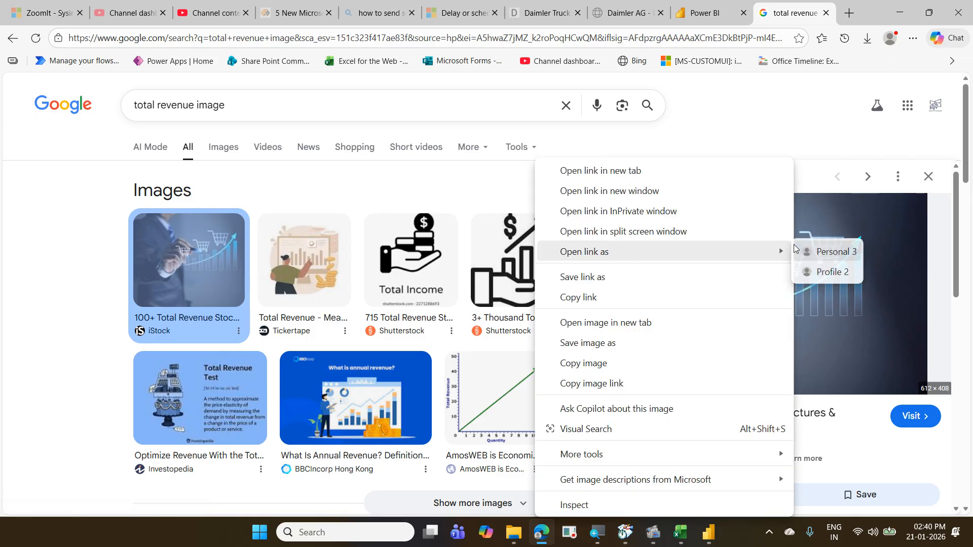
{"action": "left_click", "coordinate": [677, 343]}
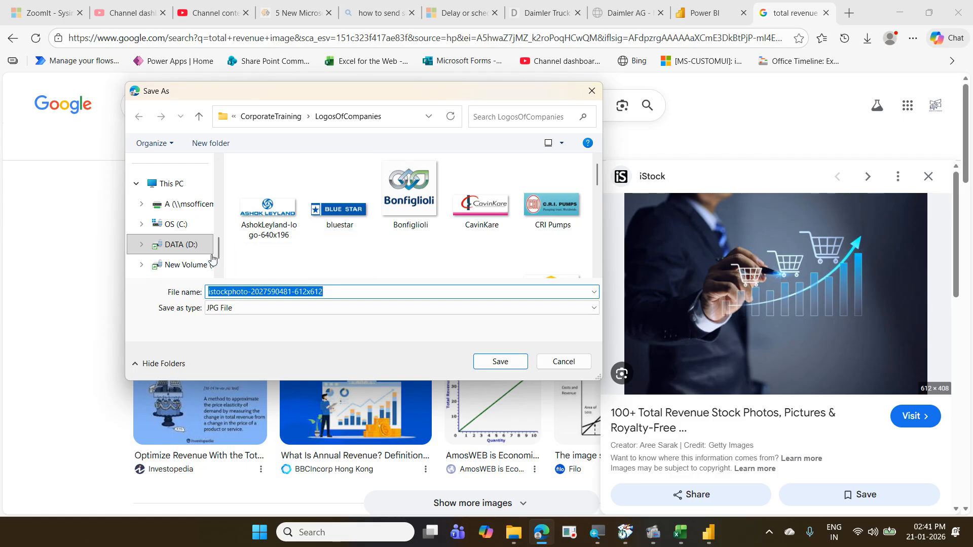
{"action": "scroll", "coordinate": [212, 259], "scroll_direction": "up", "scroll_amount": 5}
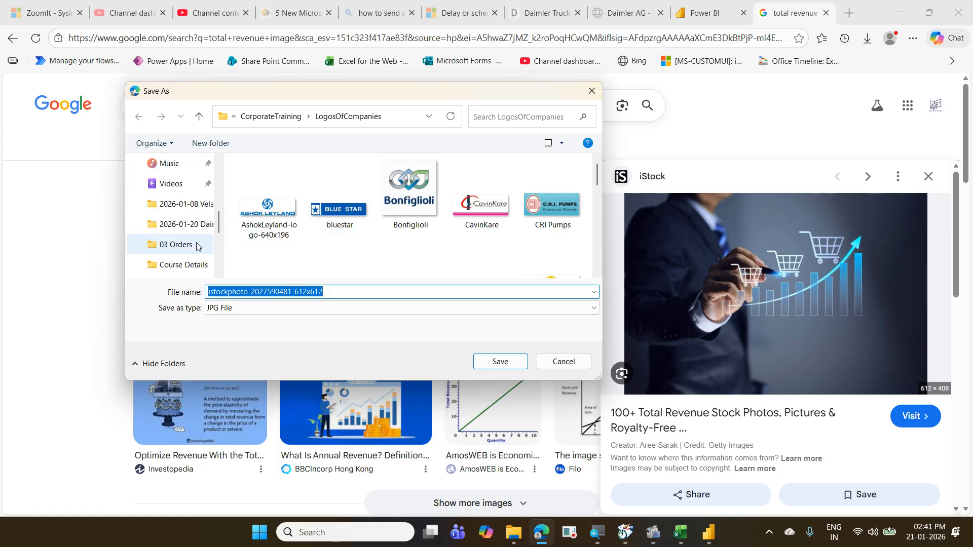
{"action": "left_click", "coordinate": [183, 225]}
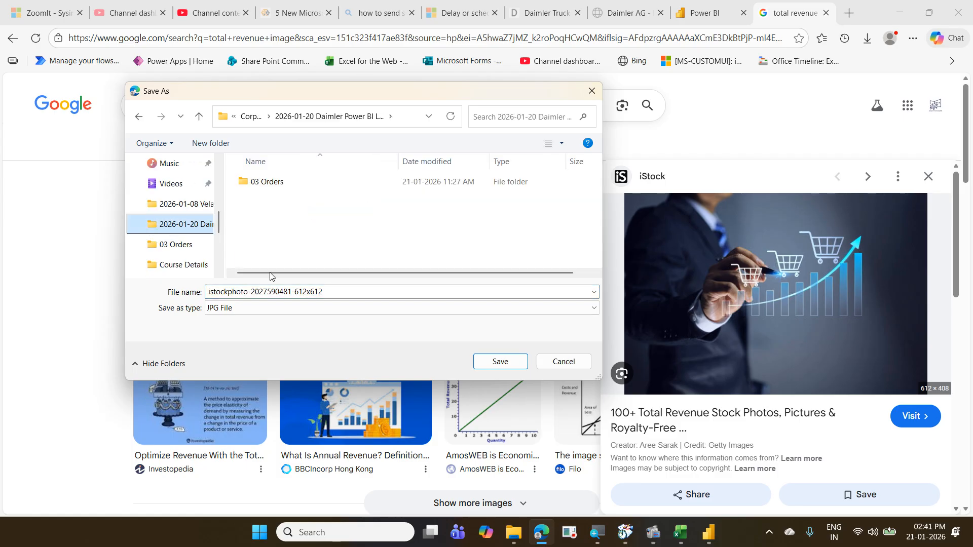
{"action": "left_click", "coordinate": [341, 292]}
{"action": "type", "text": "T"}
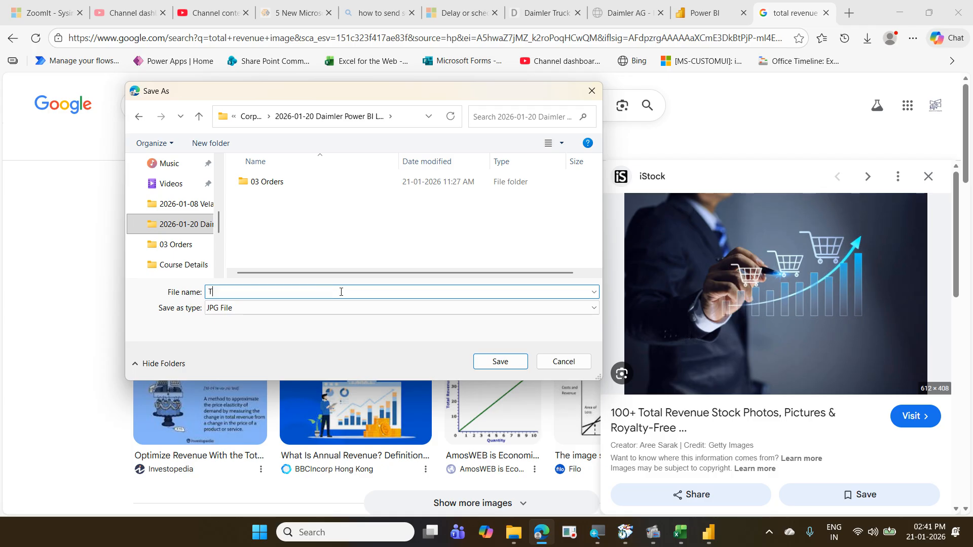
{"action": "type", "text": "otal Revenue"}
{"action": "key", "text": "Return"}
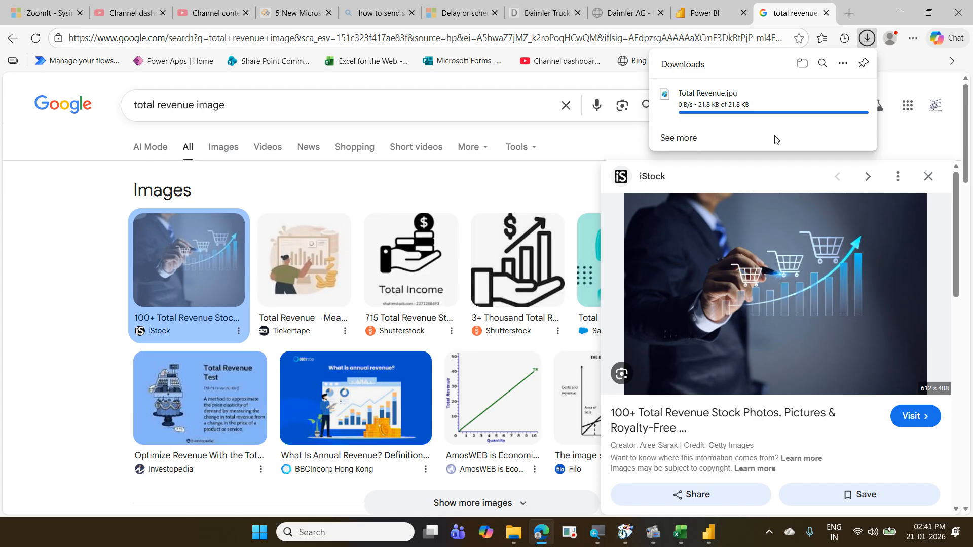
Step: Return to Power BI Desktop and turn on the card visual's image for Sum of Total Revenue only
{"action": "left_click", "coordinate": [900, 13]}
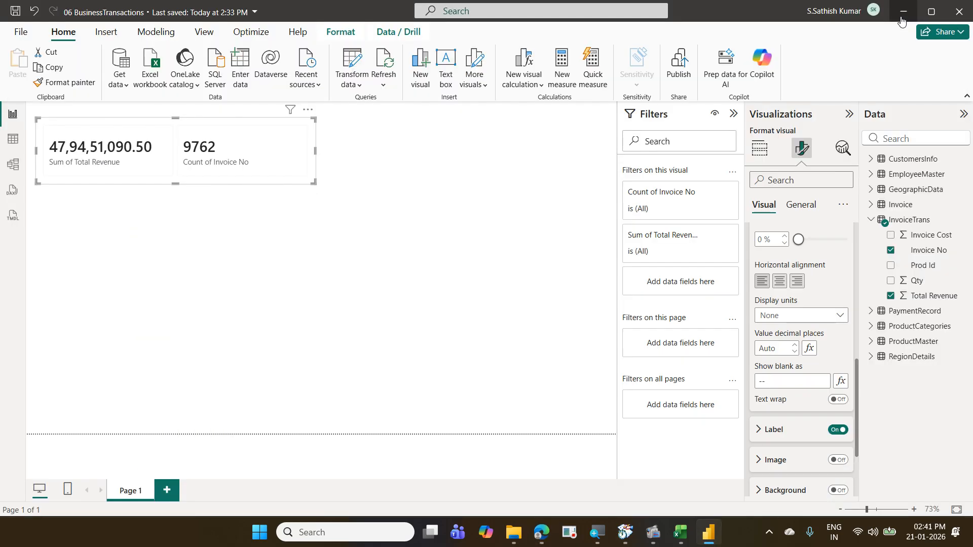
{"action": "scroll", "coordinate": [804, 306], "scroll_direction": "up", "scroll_amount": 5}
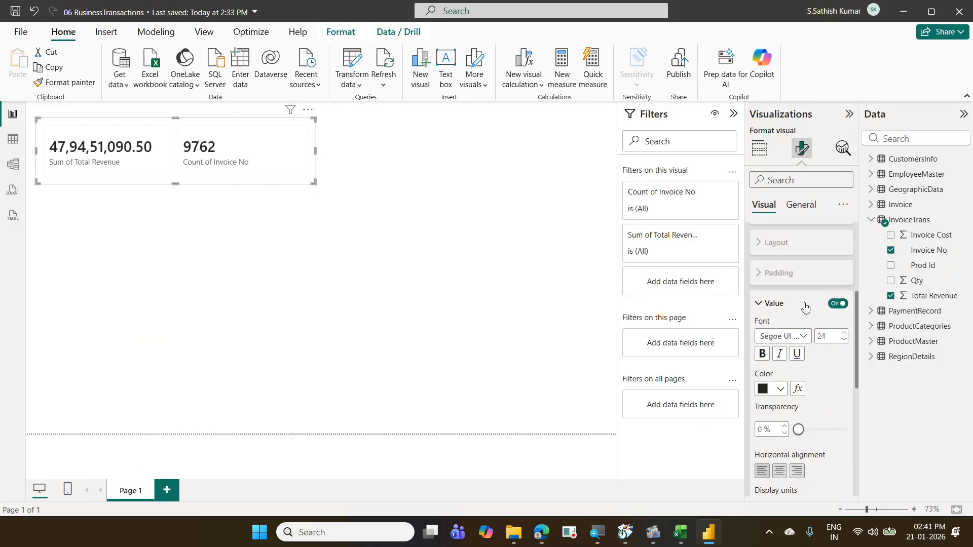
{"action": "scroll", "coordinate": [804, 306], "scroll_direction": "up", "scroll_amount": 3}
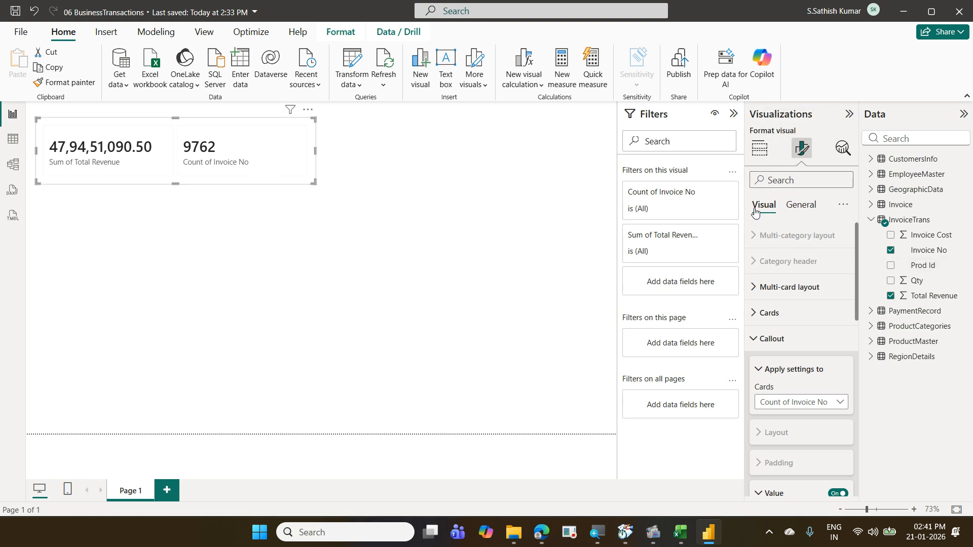
{"action": "left_click", "coordinate": [754, 339]}
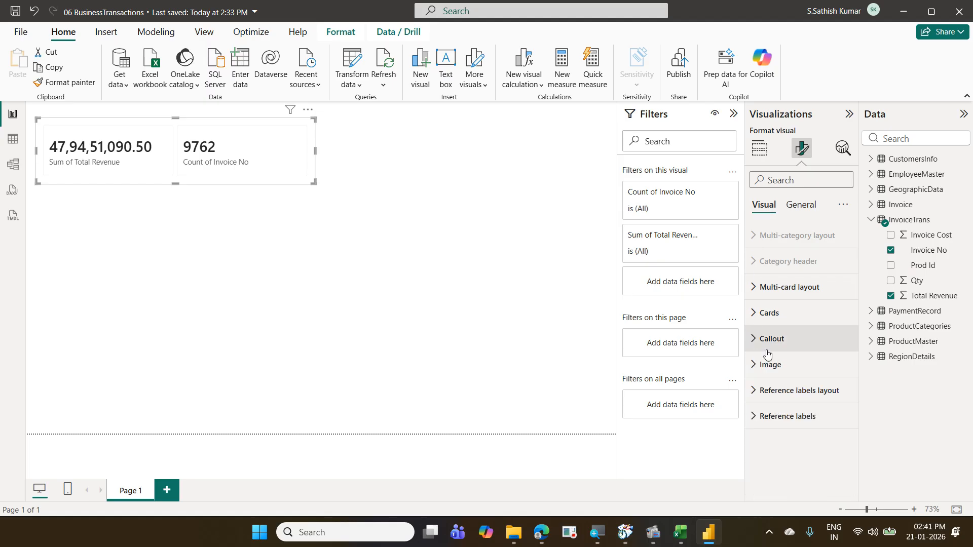
{"action": "left_click", "coordinate": [754, 365]}
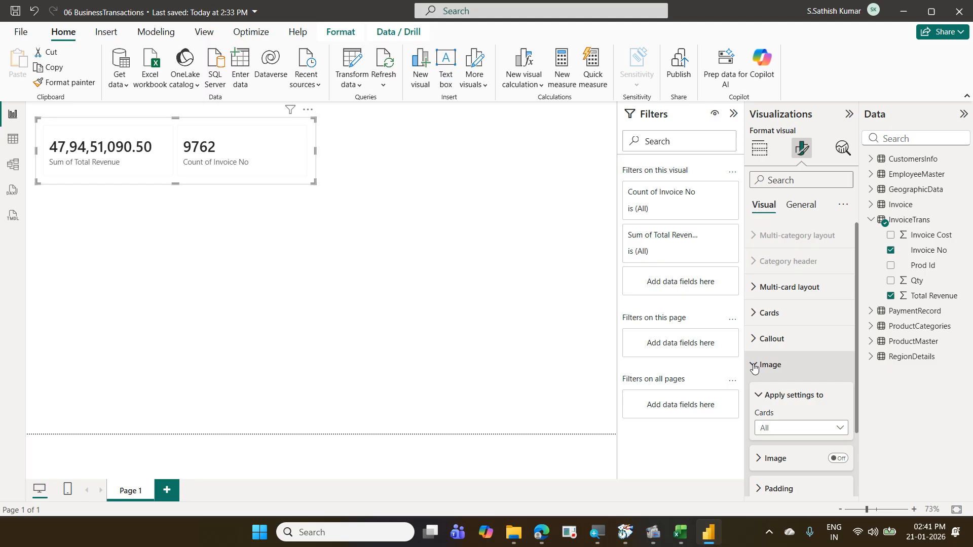
{"action": "scroll", "coordinate": [779, 335], "scroll_direction": "down", "scroll_amount": 2}
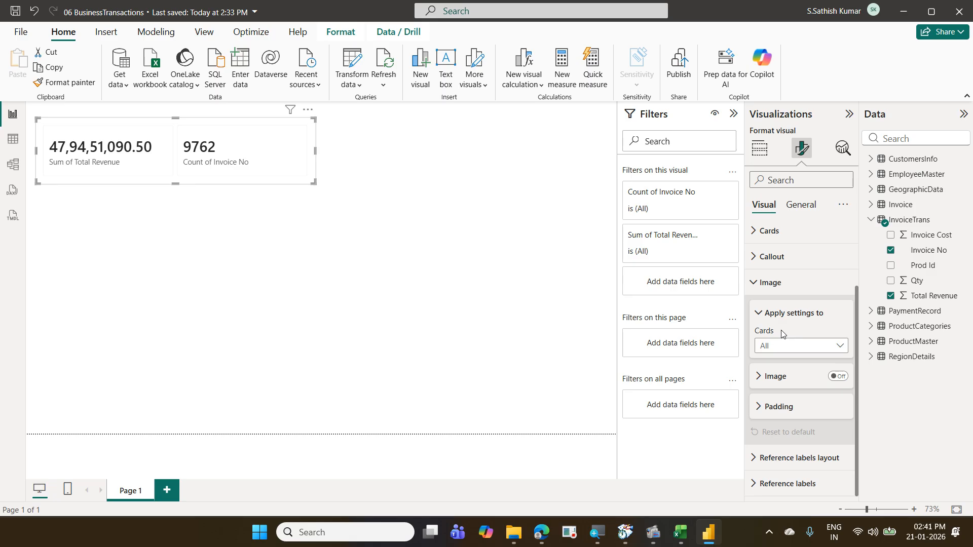
{"action": "left_click", "coordinate": [799, 352]}
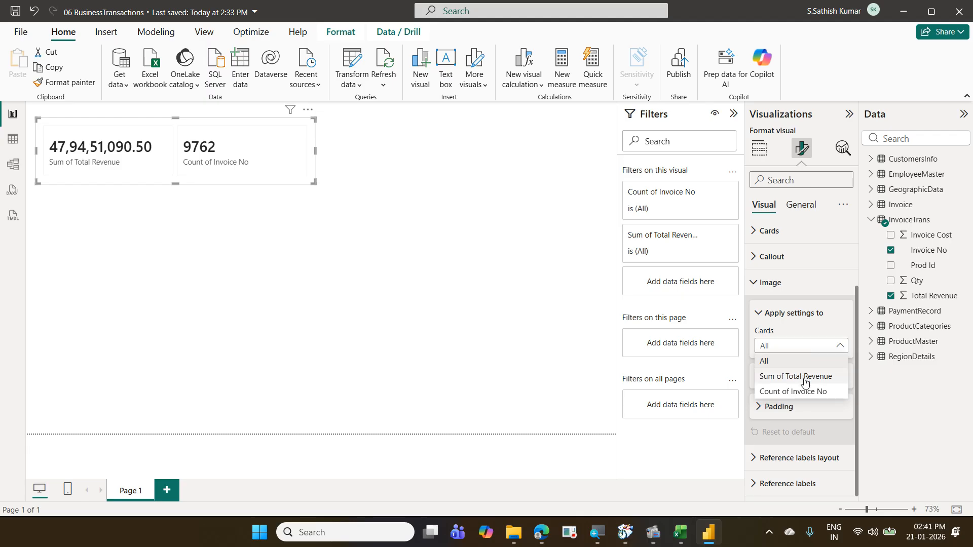
{"action": "left_click", "coordinate": [805, 376]}
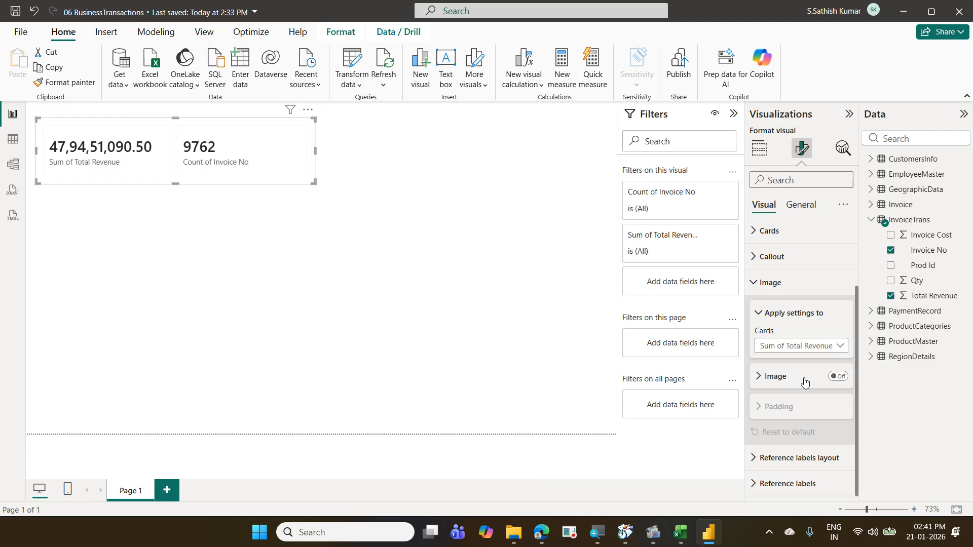
{"action": "left_click", "coordinate": [841, 381]}
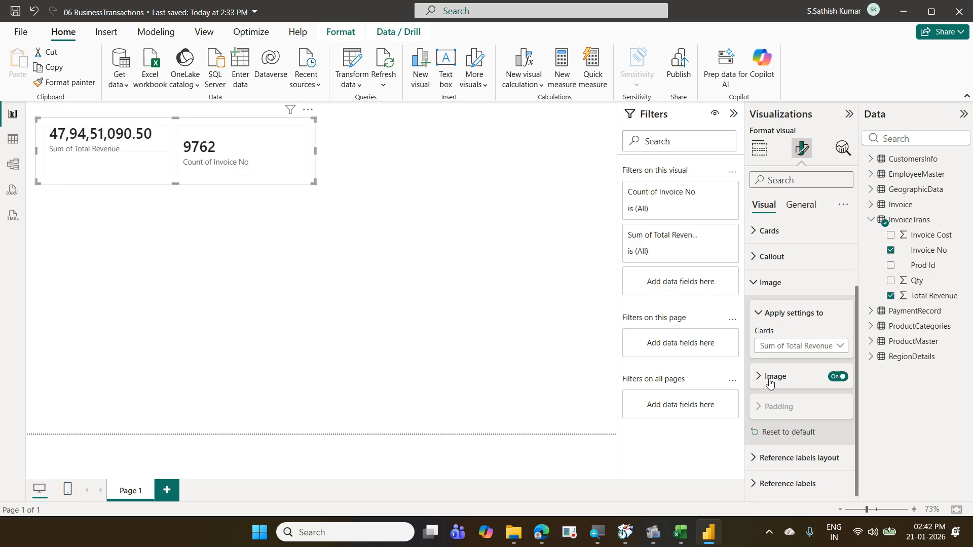
Step: Upload Total Revenue.jpg as the image of the Sum of Total Revenue card and make the card visual taller and slightly narrower
{"action": "left_click", "coordinate": [773, 380]}
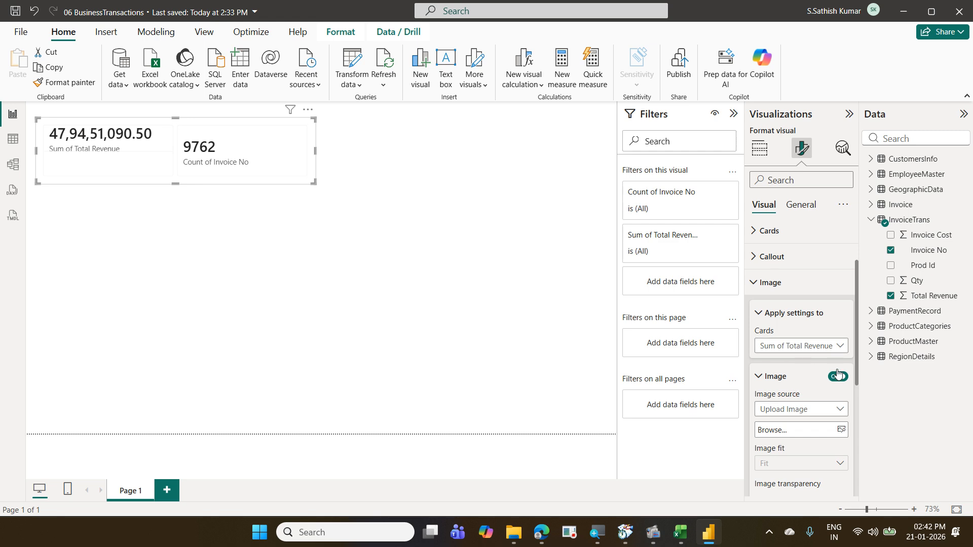
{"action": "left_click", "coordinate": [791, 432]}
{"action": "left_click", "coordinate": [220, 144]}
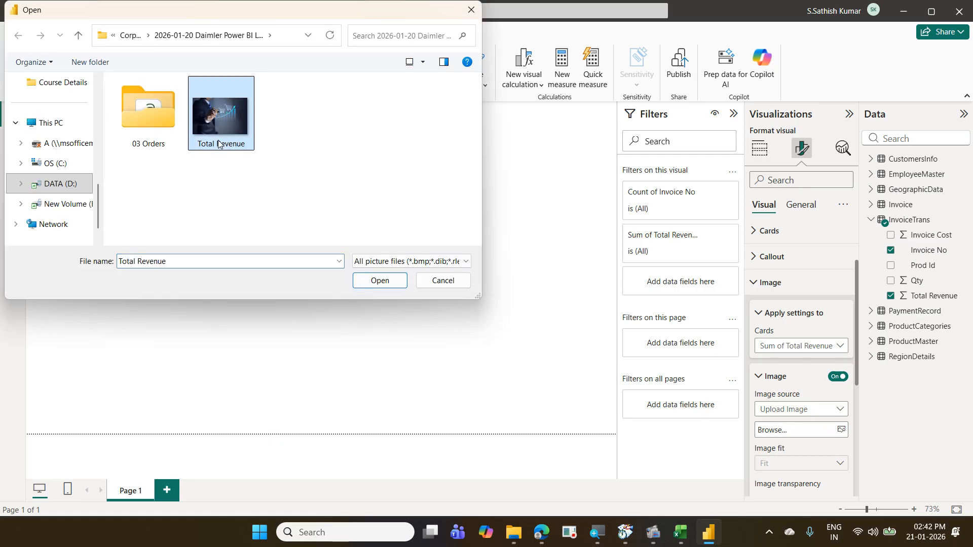
{"action": "left_click", "coordinate": [375, 280]}
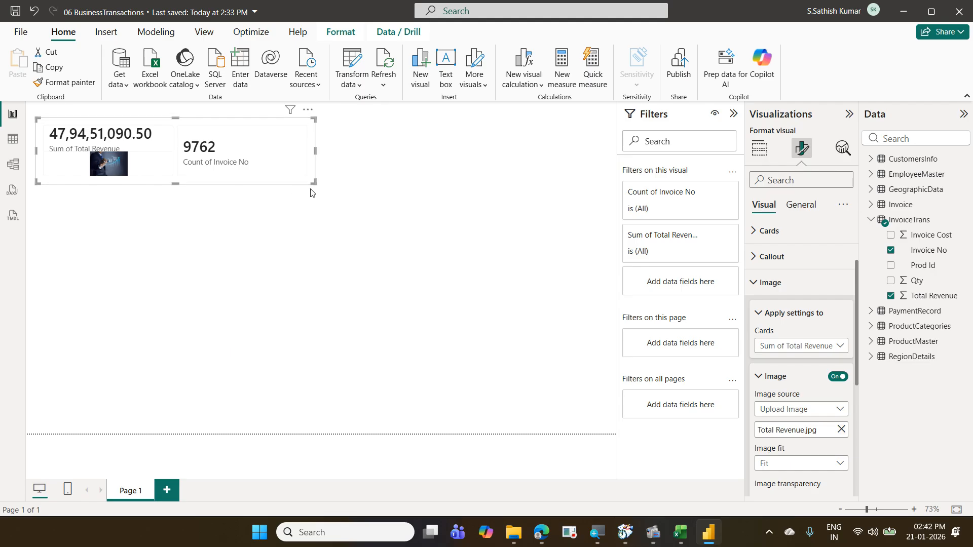
{"action": "left_click_drag", "start_coordinate": [314, 188], "coordinate": [282, 308]}
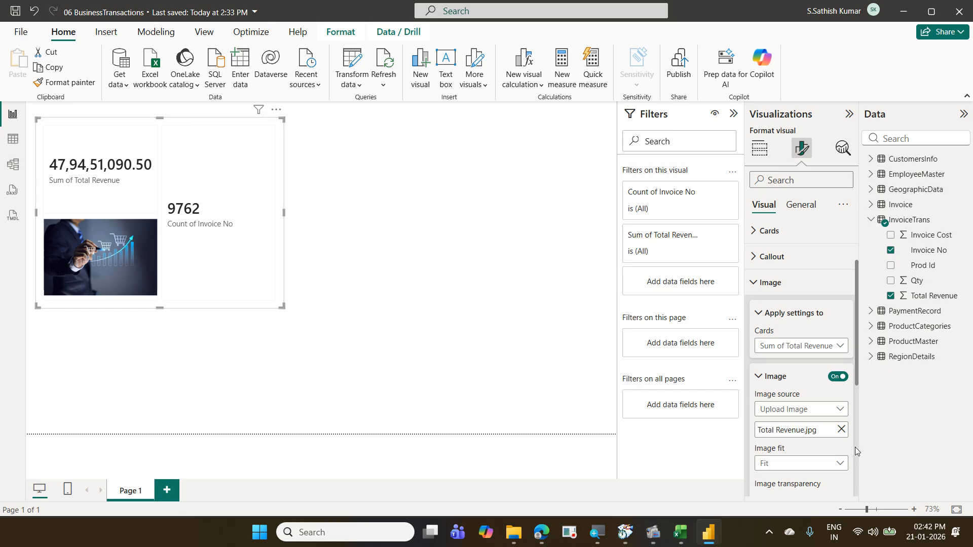
{"action": "scroll", "coordinate": [840, 451], "scroll_direction": "down", "scroll_amount": 3}
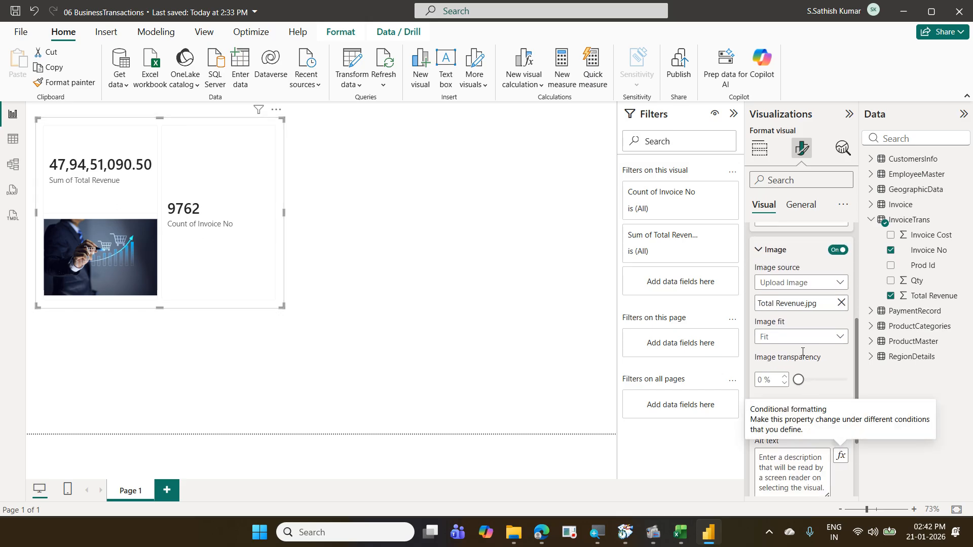
{"action": "scroll", "coordinate": [802, 352], "scroll_direction": "down", "scroll_amount": 3}
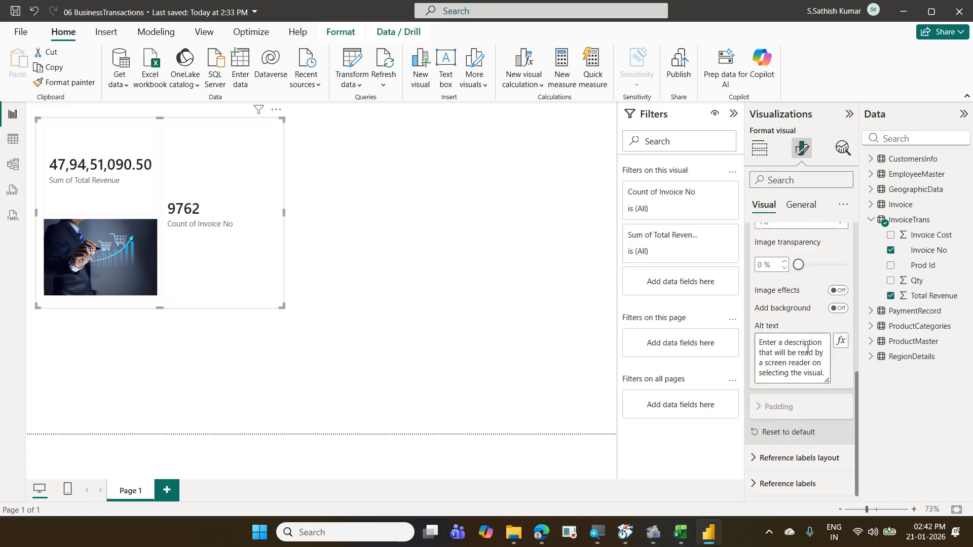
{"action": "scroll", "coordinate": [807, 350], "scroll_direction": "up", "scroll_amount": 3}
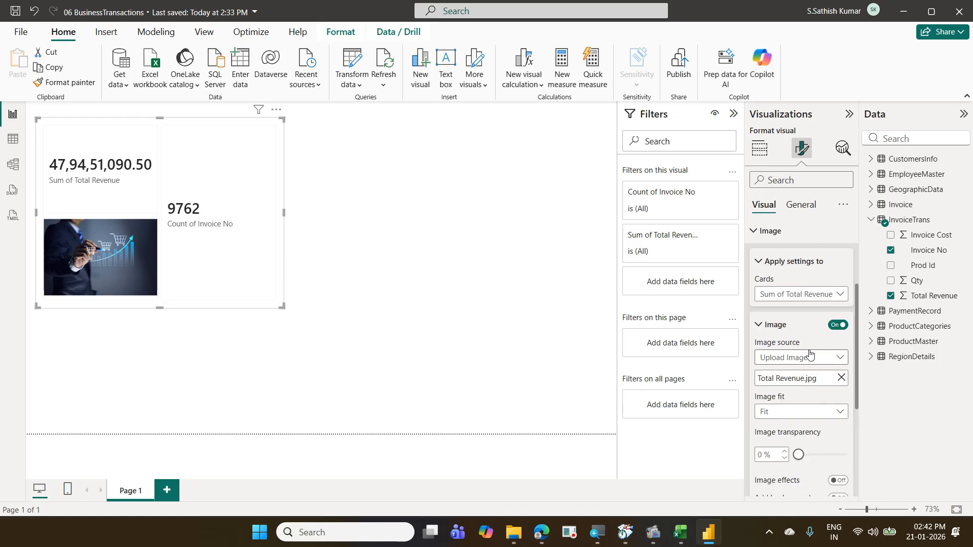
{"action": "scroll", "coordinate": [807, 349], "scroll_direction": "up", "scroll_amount": 2}
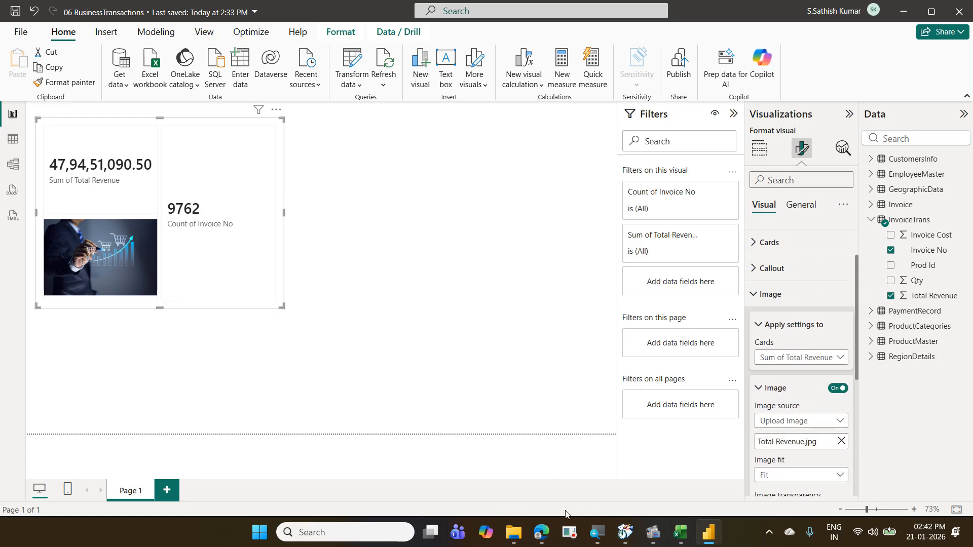
Step: Switch to the Edge browser, search Google for "count of invoice image" and show only the image results
{"action": "left_click", "coordinate": [541, 532]}
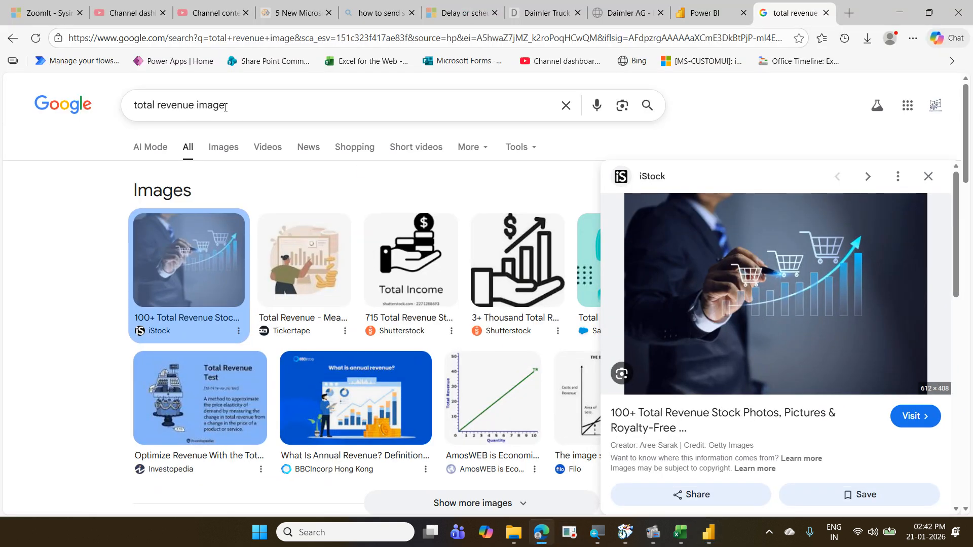
{"action": "left_click_drag", "start_coordinate": [228, 105], "coordinate": [117, 95]}
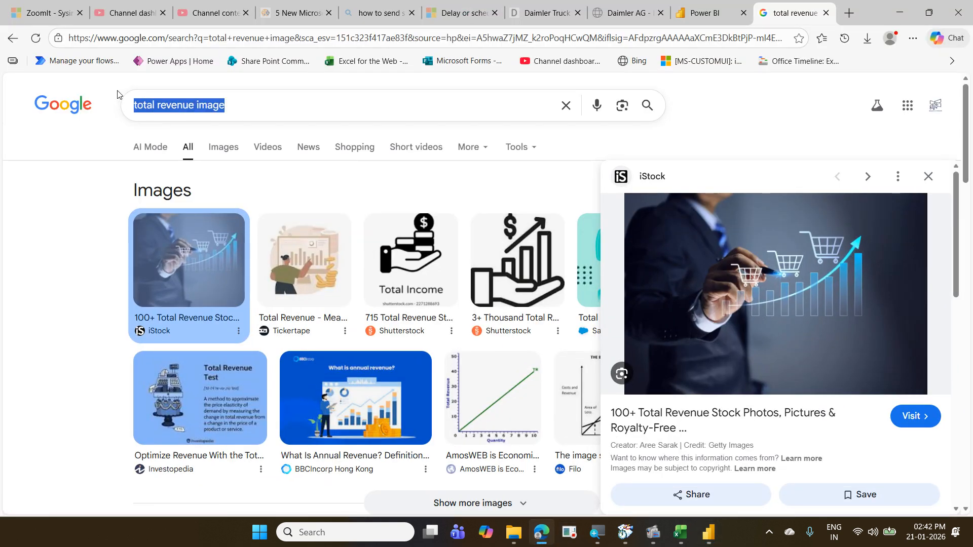
{"action": "type", "text": "count "}
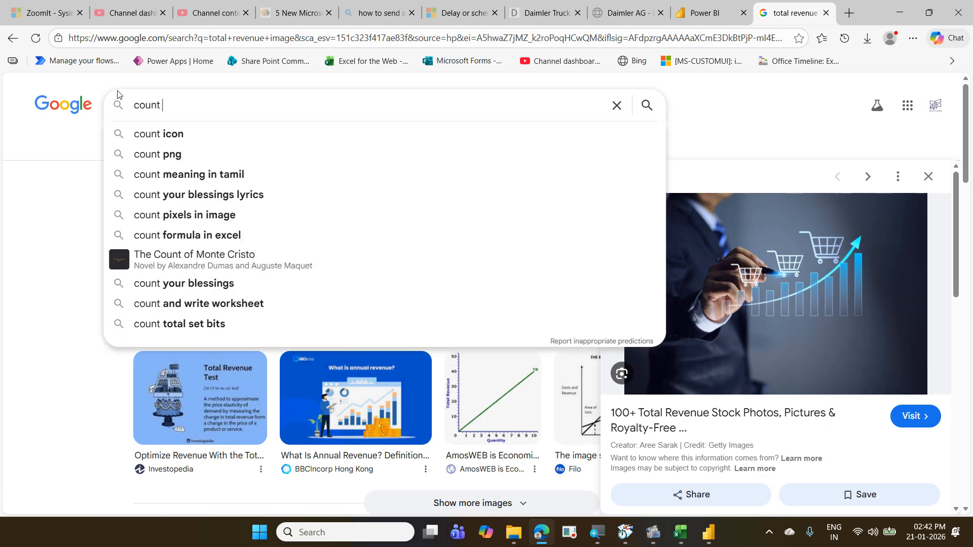
{"action": "type", "text": "of invoic"}
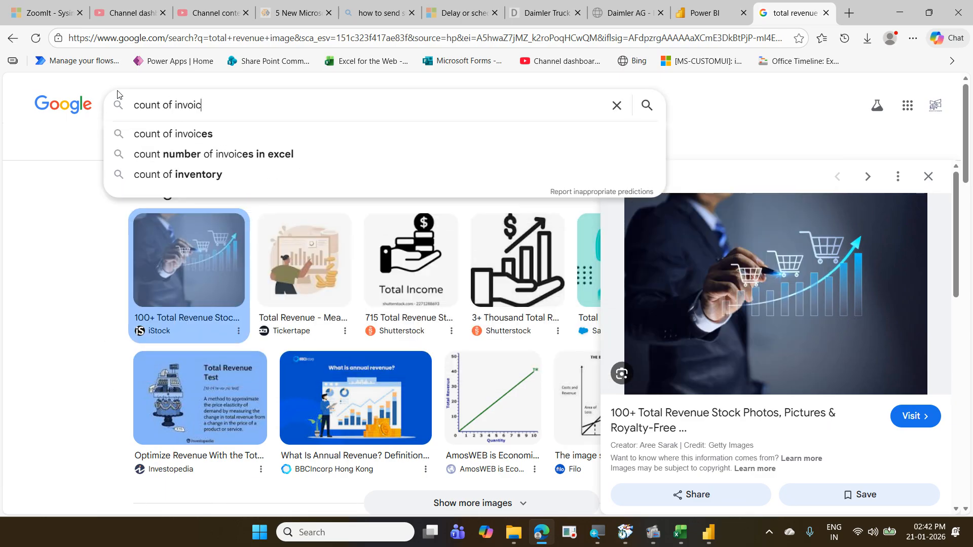
{"action": "type", "text": "e imag"}
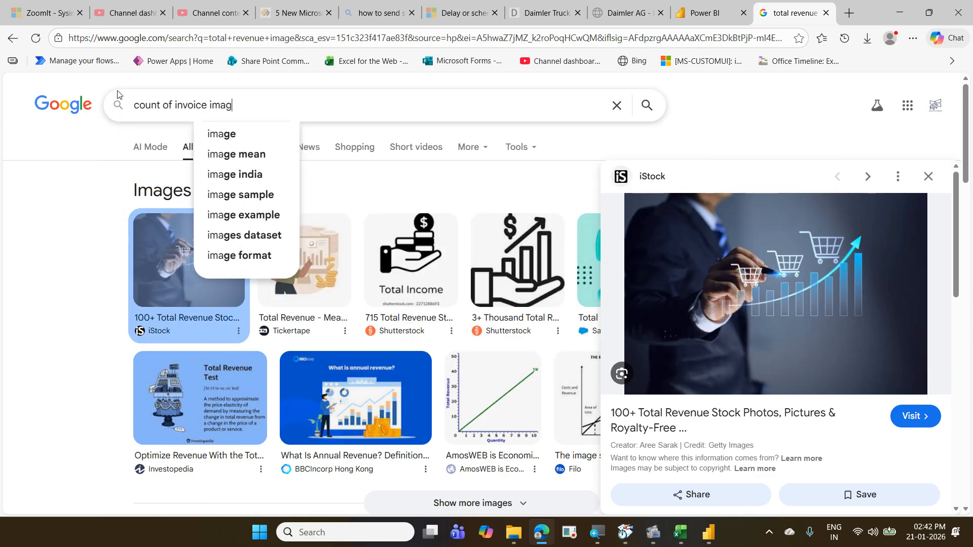
{"action": "type", "text": "e"}
{"action": "key", "text": "Return"}
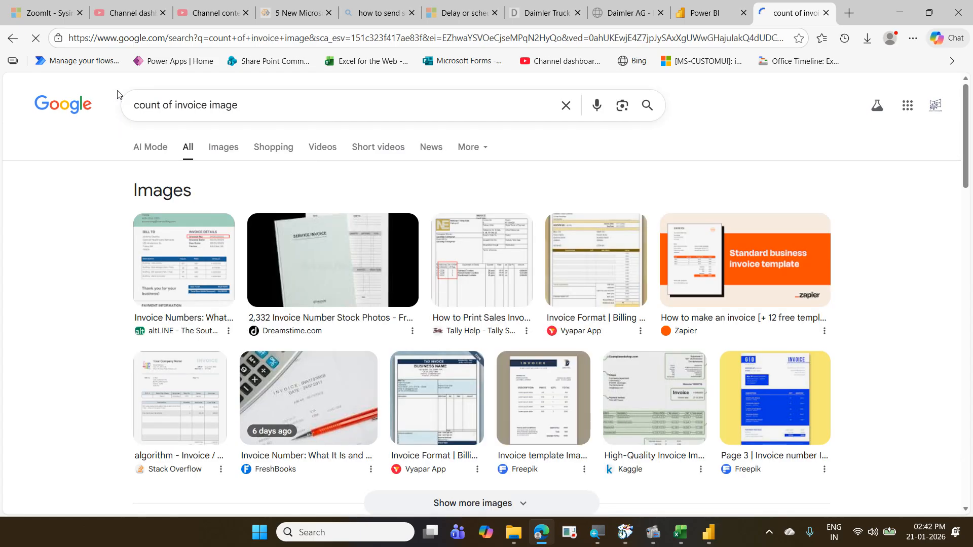
{"action": "left_click", "coordinate": [210, 148]}
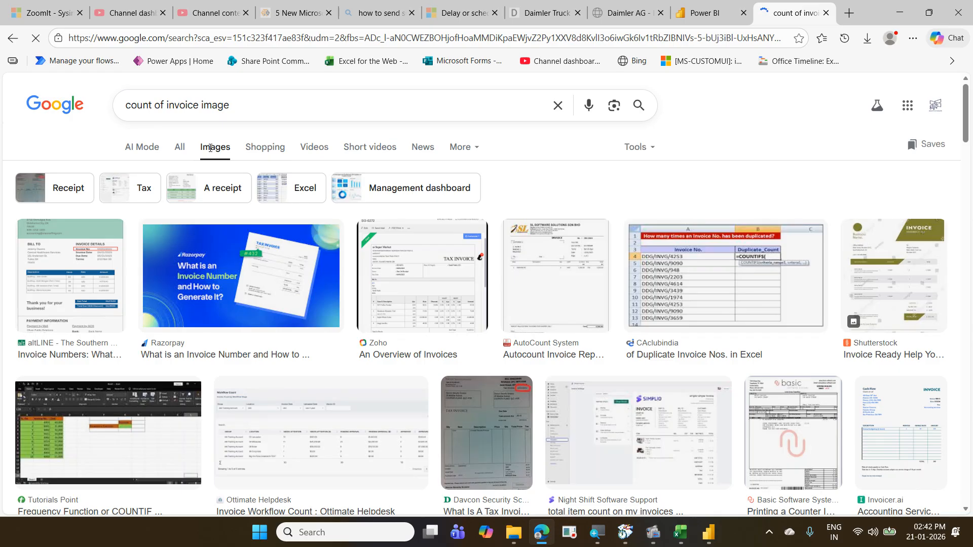
Step: Save the CaptainBiz picture on serial numbering of tax invoices as "images" in JPG format in the 2026-01-20 Daimler Power BI folder
{"action": "scroll", "coordinate": [297, 236], "scroll_direction": "down", "scroll_amount": 2}
{"action": "scroll", "coordinate": [297, 237], "scroll_direction": "down", "scroll_amount": 3}
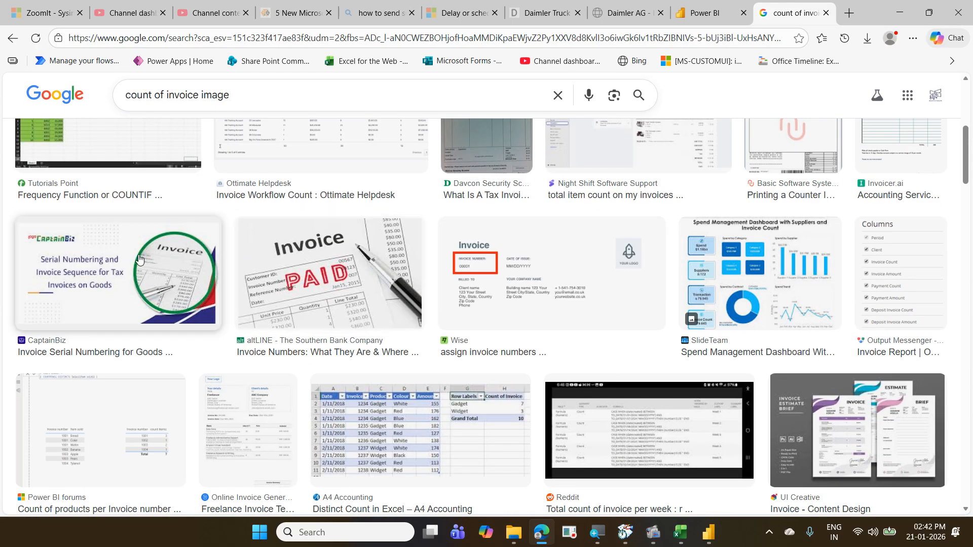
{"action": "scroll", "coordinate": [139, 254], "scroll_direction": "down", "scroll_amount": 10}
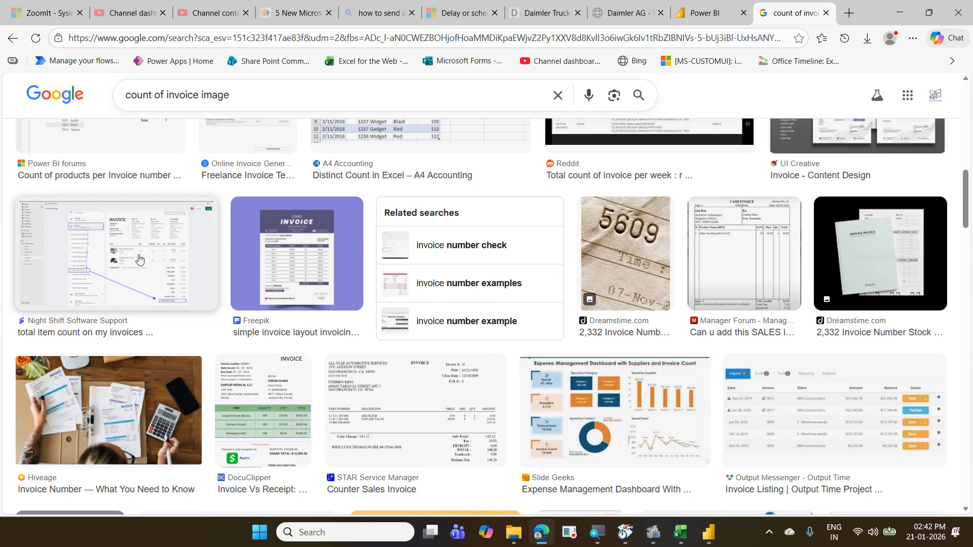
{"action": "scroll", "coordinate": [138, 259], "scroll_direction": "down", "scroll_amount": 5}
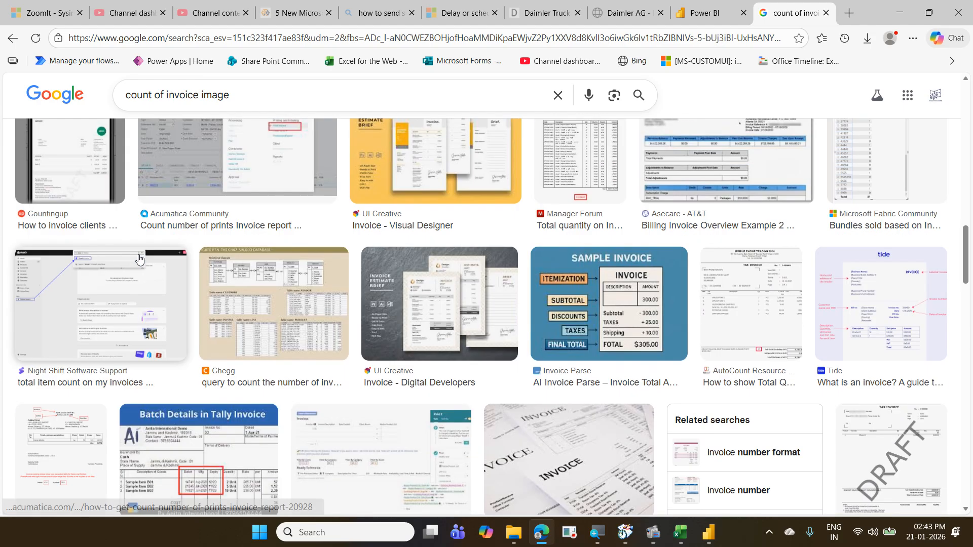
{"action": "scroll", "coordinate": [138, 259], "scroll_direction": "up", "scroll_amount": 15}
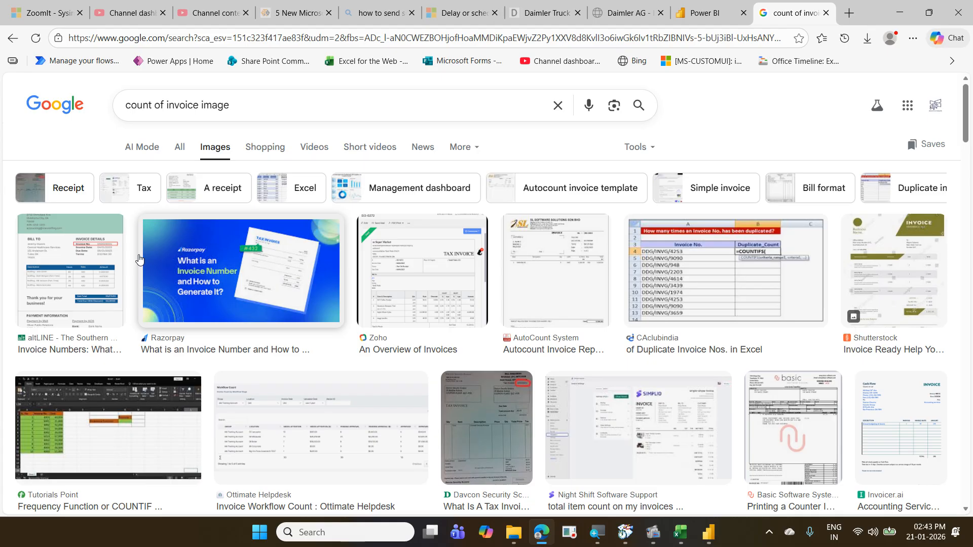
{"action": "left_click_drag", "start_coordinate": [231, 105], "coordinate": [204, 101]}
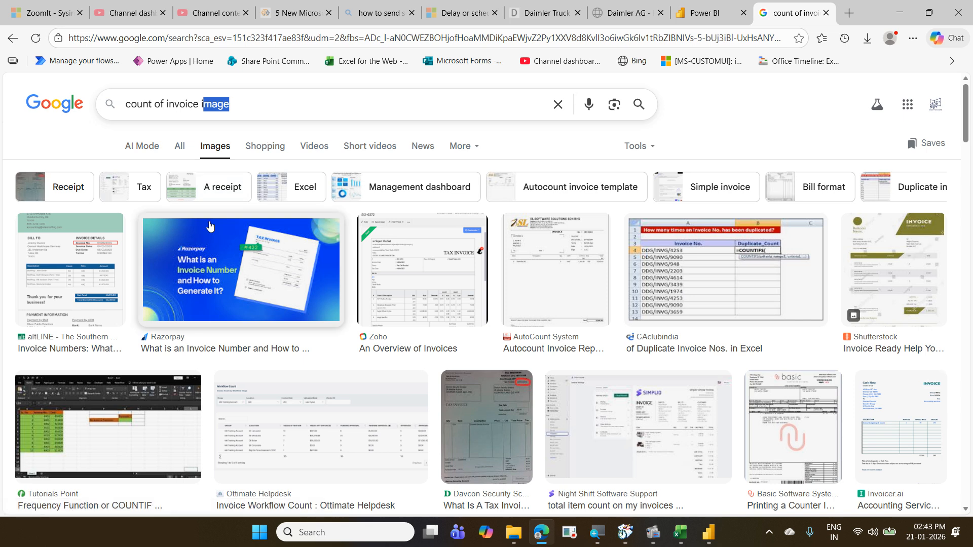
{"action": "scroll", "coordinate": [211, 224], "scroll_direction": "down", "scroll_amount": 6}
{"action": "scroll", "coordinate": [211, 223], "scroll_direction": "down", "scroll_amount": 1}
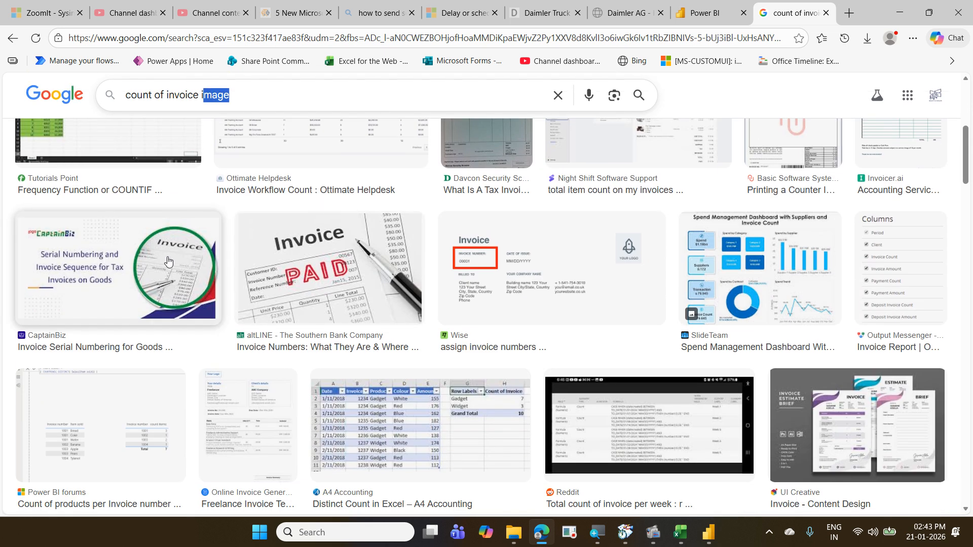
{"action": "left_click", "coordinate": [168, 260]}
{"action": "right_click", "coordinate": [747, 240]}
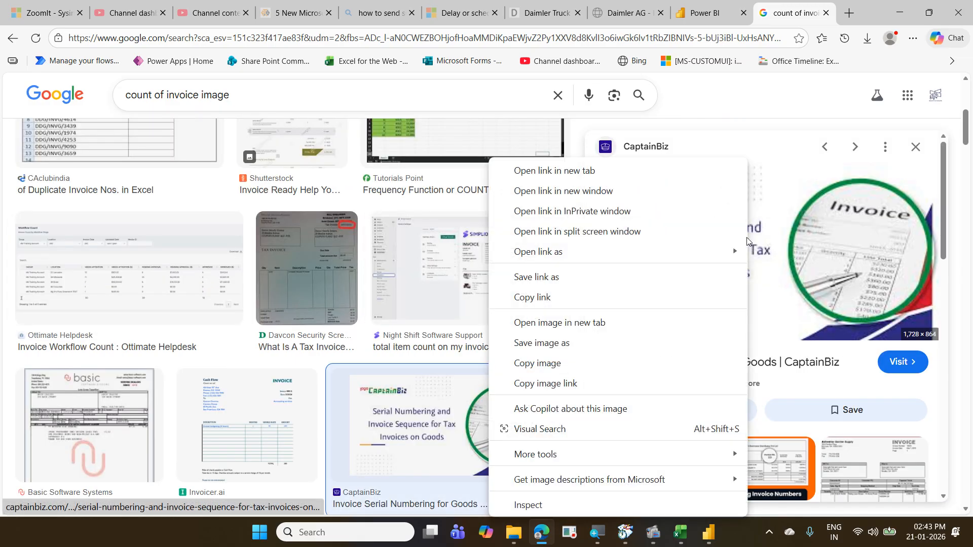
{"action": "left_click", "coordinate": [608, 352]}
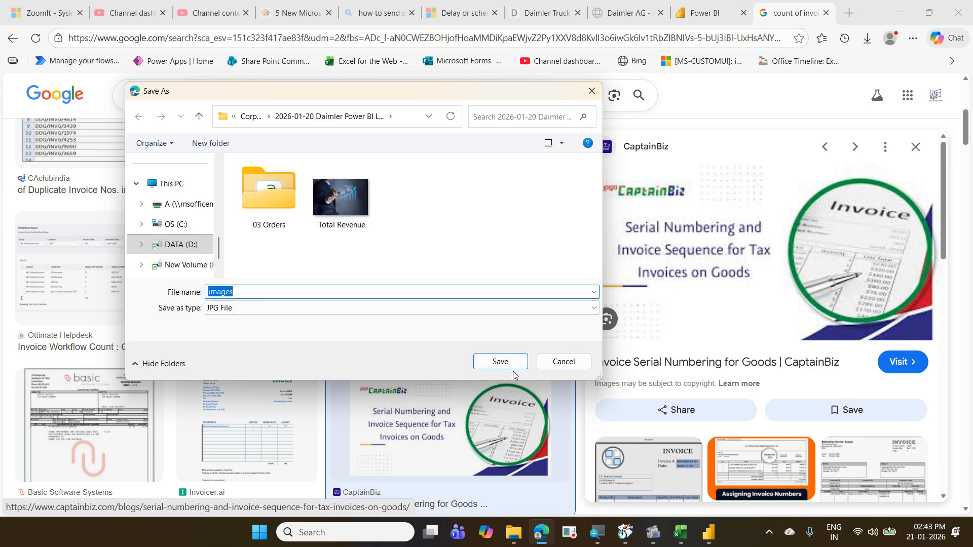
{"action": "left_click", "coordinate": [500, 360]}
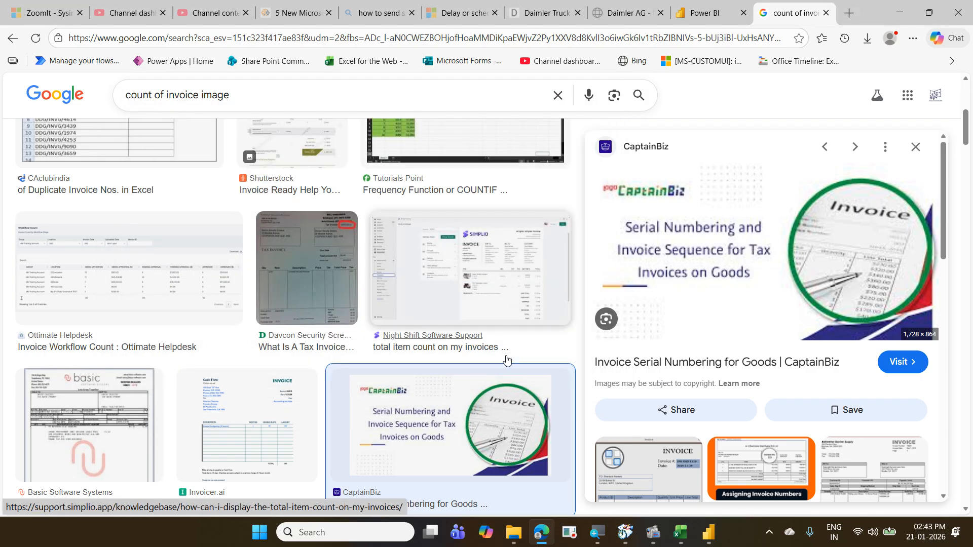
Step: Return to Power BI Desktop and turn on the card visual's image for Count of Invoice No
{"action": "left_click", "coordinate": [708, 532]}
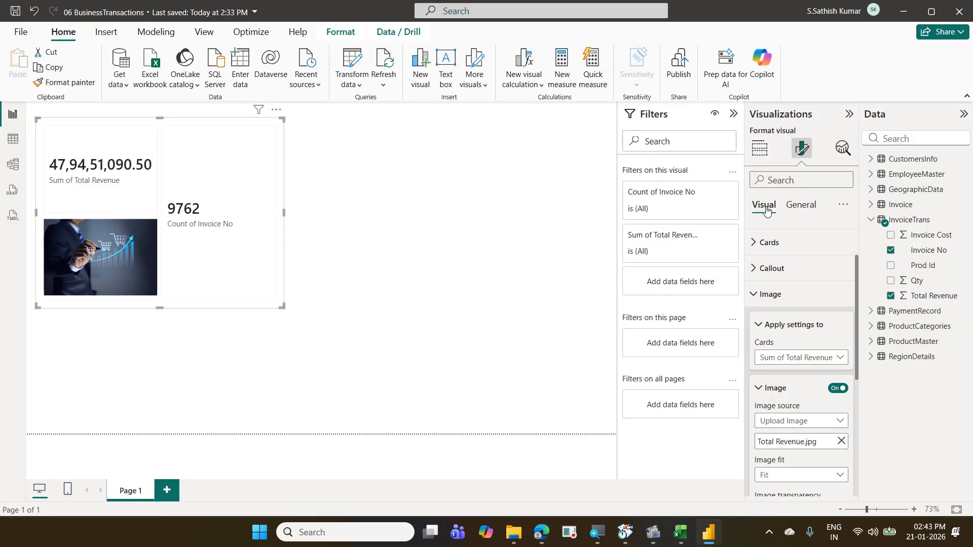
{"action": "scroll", "coordinate": [770, 252], "scroll_direction": "up", "scroll_amount": 2}
{"action": "scroll", "coordinate": [771, 252], "scroll_direction": "down", "scroll_amount": 4}
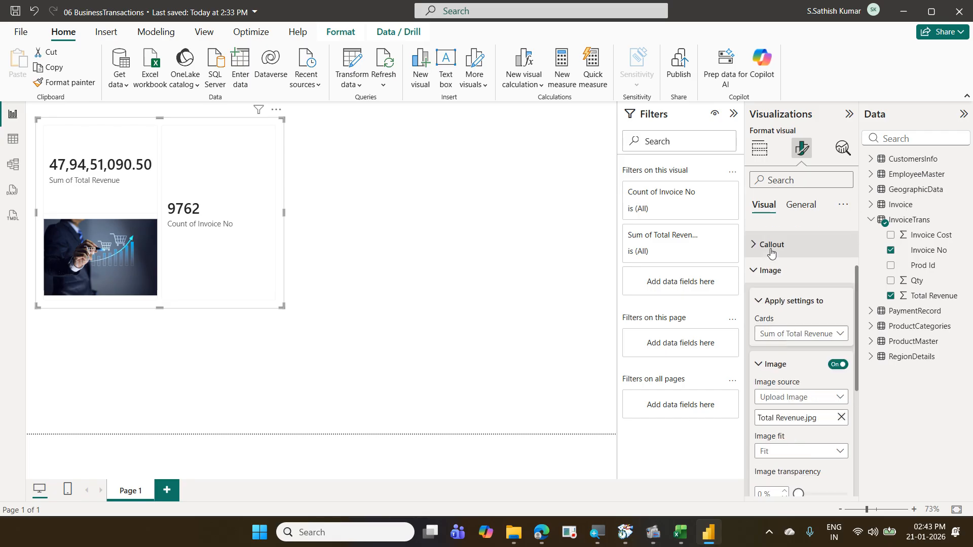
{"action": "scroll", "coordinate": [771, 252], "scroll_direction": "up", "scroll_amount": 4}
{"action": "scroll", "coordinate": [776, 359], "scroll_direction": "down", "scroll_amount": 2}
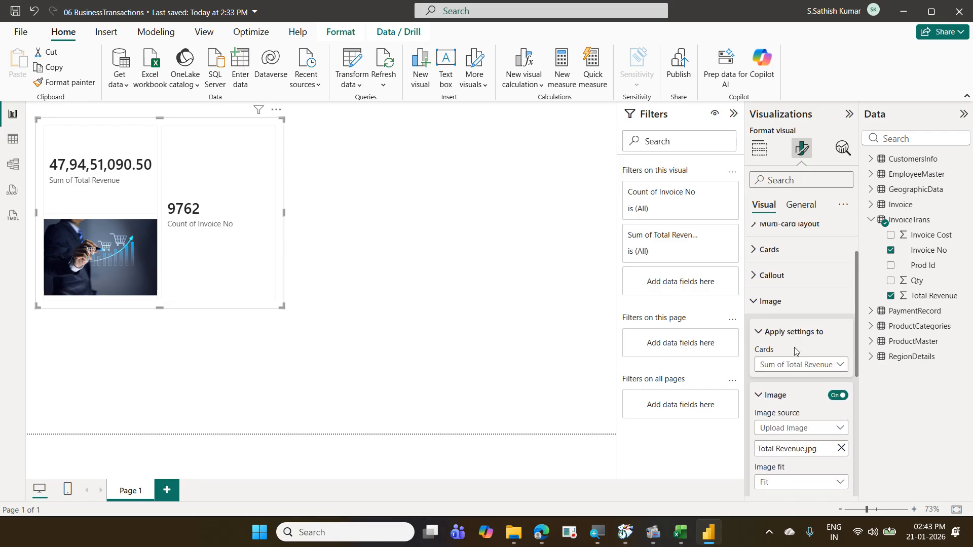
{"action": "left_click", "coordinate": [839, 364]}
{"action": "left_click", "coordinate": [832, 412]}
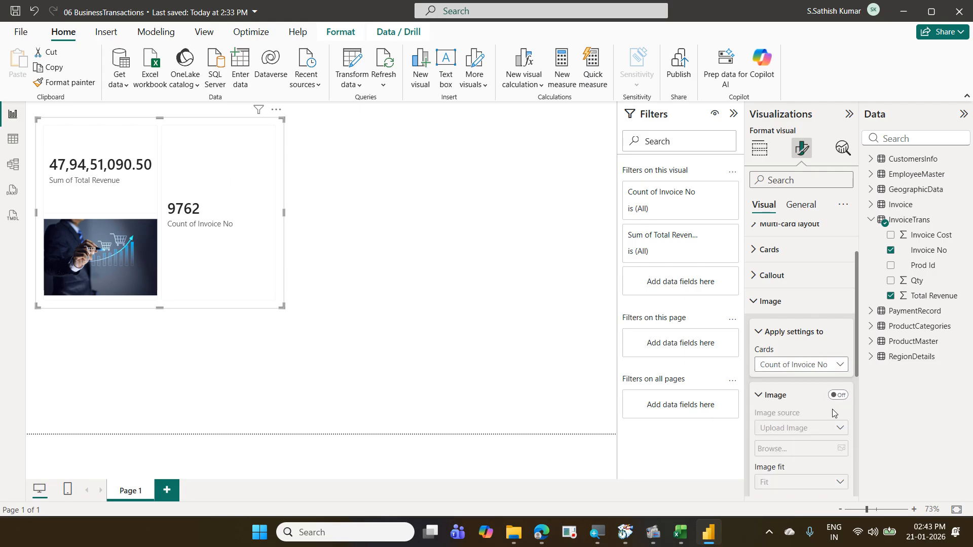
{"action": "left_click", "coordinate": [837, 395]}
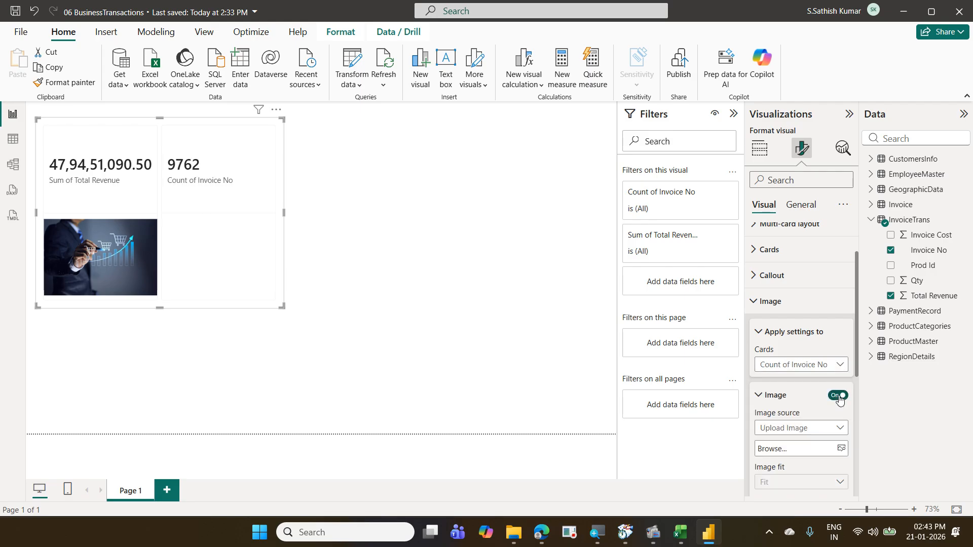
Step: Upload images.jpg from the Daimler Power BI folder as the image of the Count of Invoice No card
{"action": "scroll", "coordinate": [838, 395], "scroll_direction": "down", "scroll_amount": 2}
{"action": "left_click", "coordinate": [841, 385]}
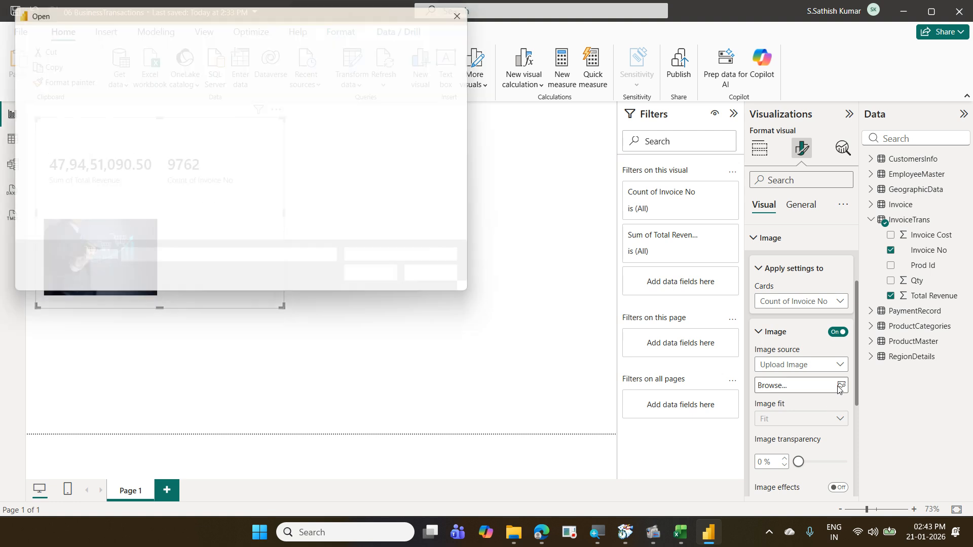
{"action": "left_click", "coordinate": [219, 127]}
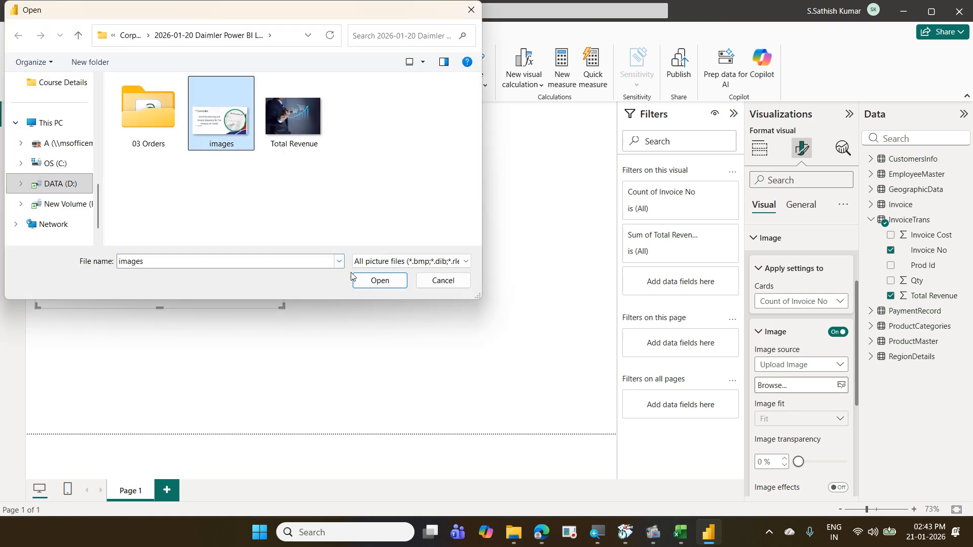
{"action": "left_click", "coordinate": [369, 284]}
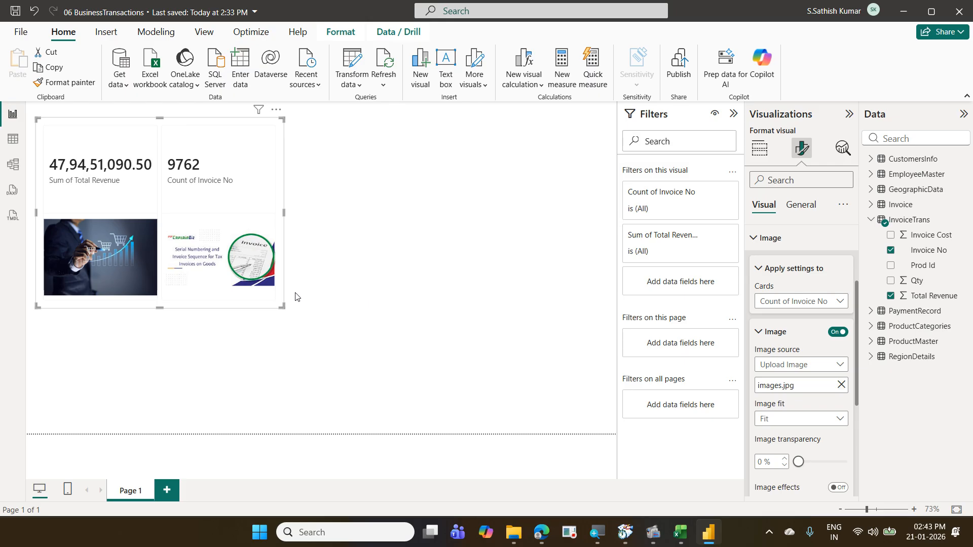
Step: Resize the card visual to a shorter, slightly wider shape that still fits both values, labels and images
{"action": "left_click_drag", "start_coordinate": [283, 306], "coordinate": [296, 199]}
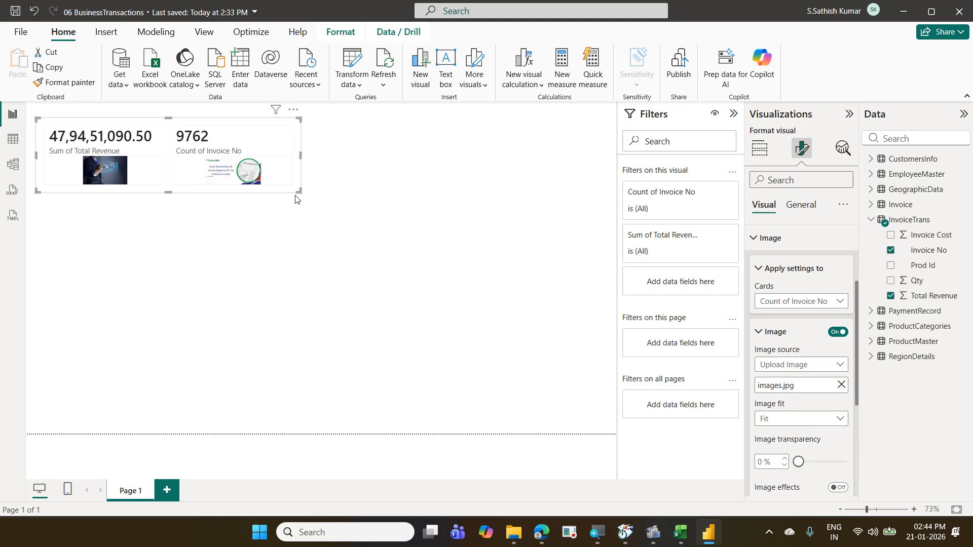
{"action": "left_click_drag", "start_coordinate": [298, 192], "coordinate": [299, 147]}
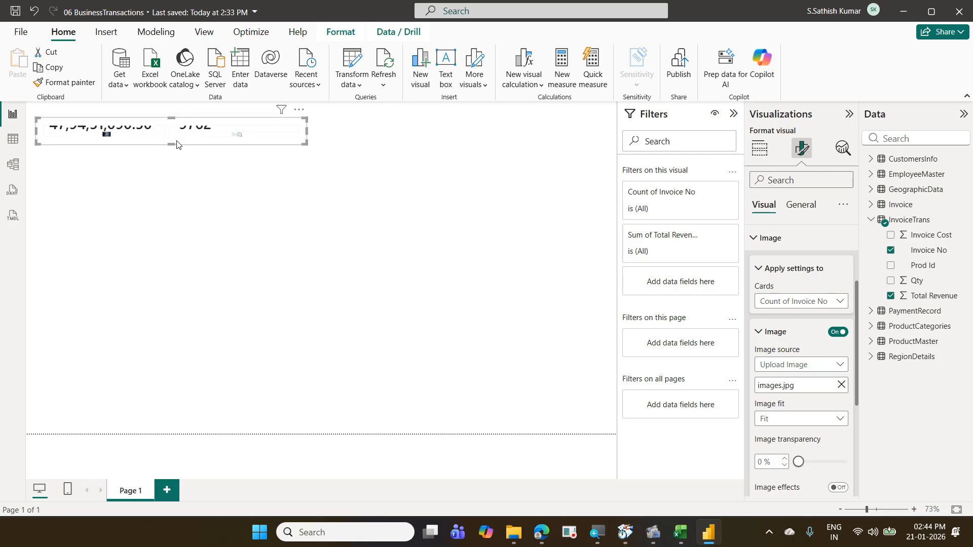
{"action": "left_click_drag", "start_coordinate": [170, 144], "coordinate": [172, 188]}
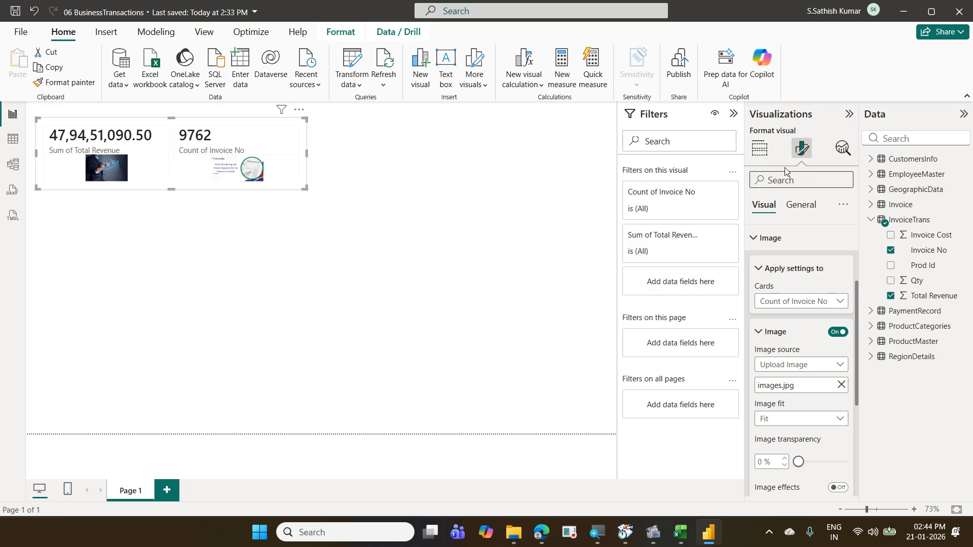
Step: Collapse the filter pane, add a donut chart below the cards, and resize it to a narrower, taller shape
{"action": "left_click", "coordinate": [761, 155]}
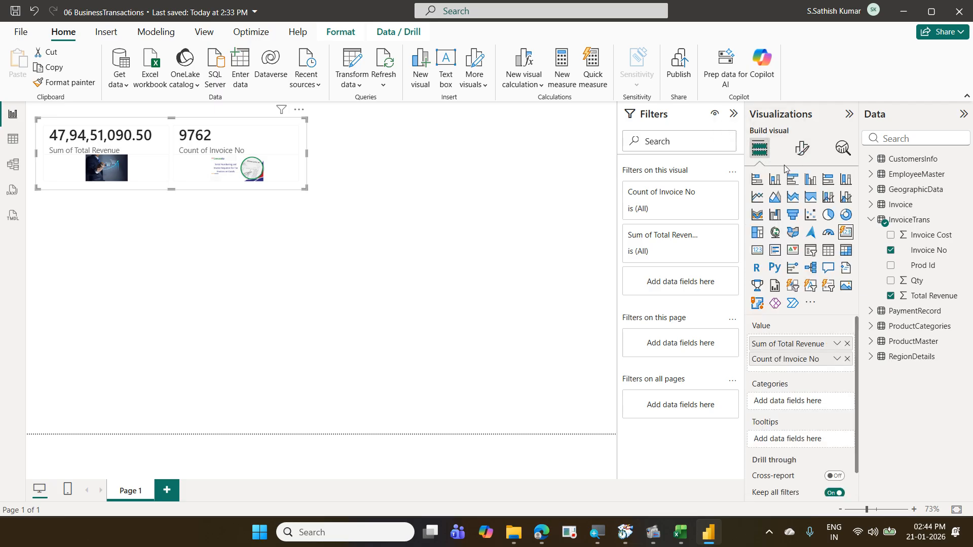
{"action": "left_click", "coordinate": [733, 115]}
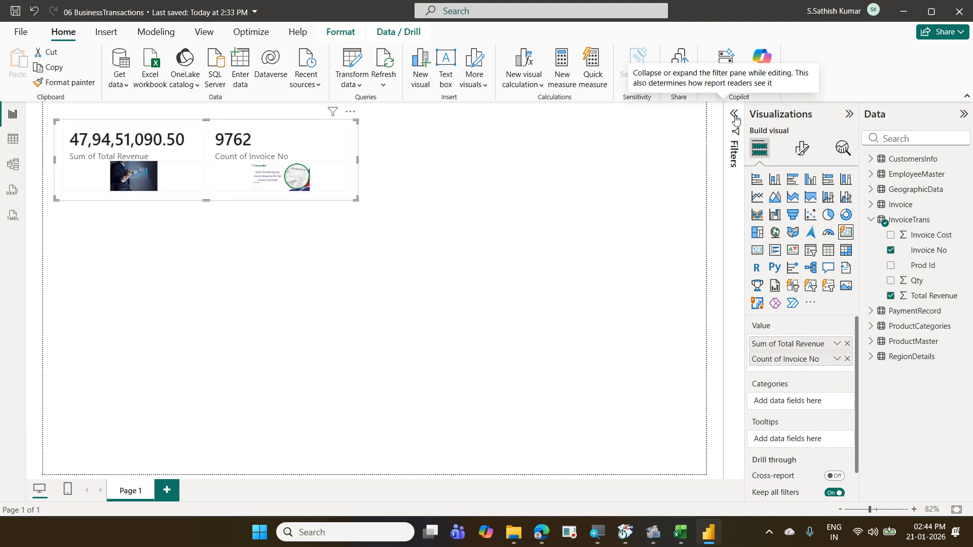
{"action": "left_click", "coordinate": [165, 272]}
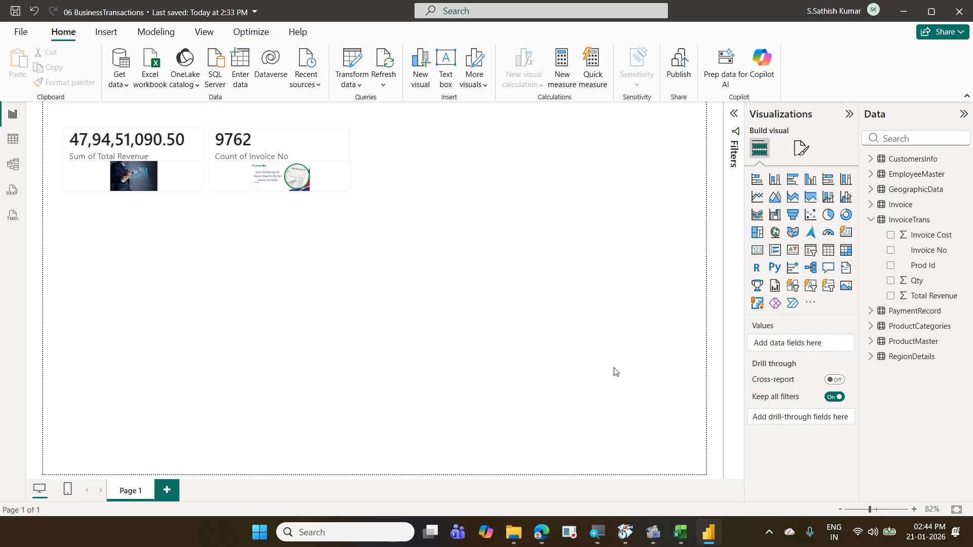
{"action": "left_click", "coordinate": [846, 214]}
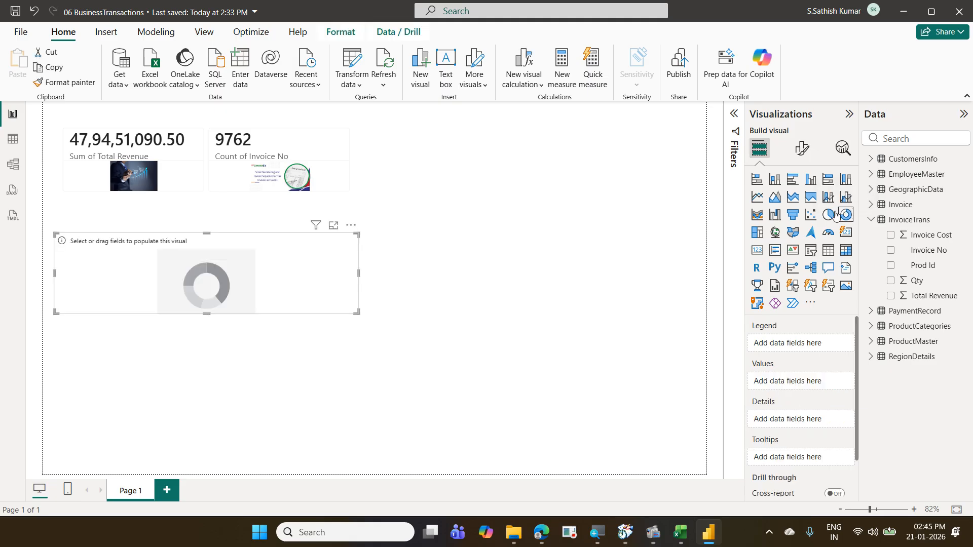
{"action": "left_click_drag", "start_coordinate": [353, 314], "coordinate": [281, 441]}
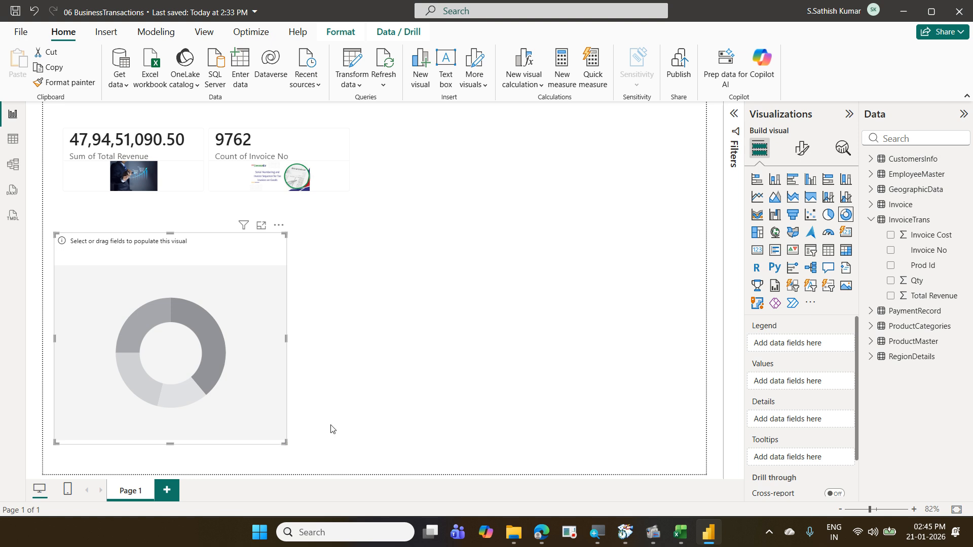
Step: Fill the donut chart with Region Name as the legend and Total Revenue as the values
{"action": "left_click", "coordinate": [902, 137]}
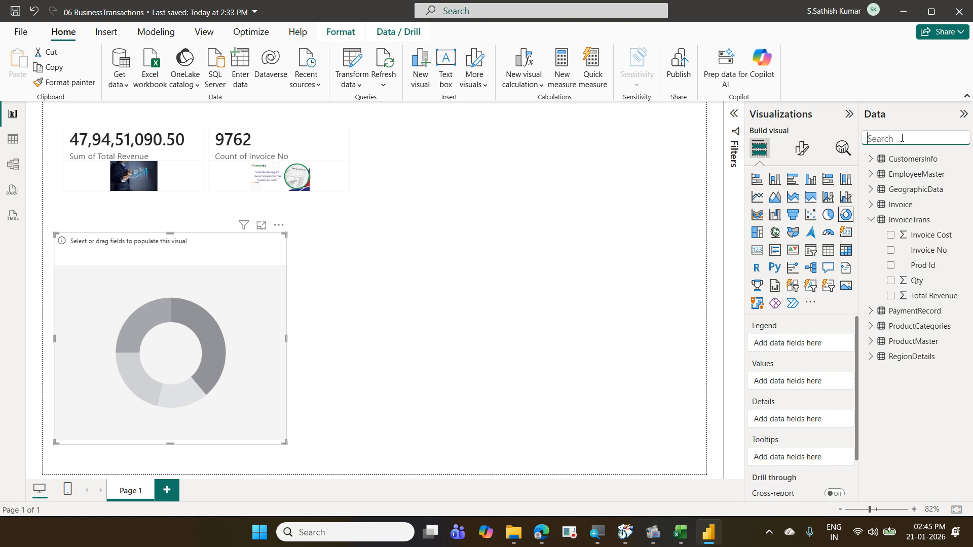
{"action": "type", "text": "reg"}
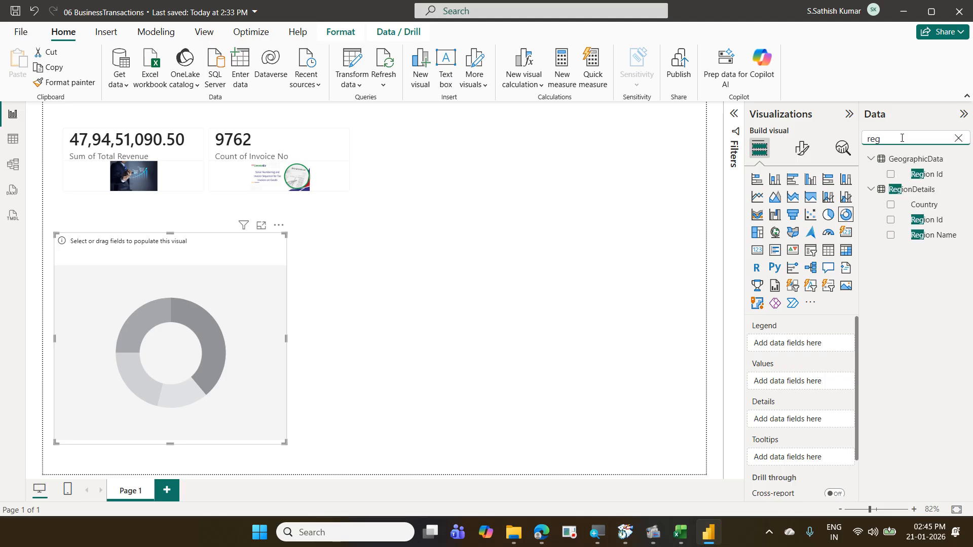
{"action": "left_click_drag", "start_coordinate": [946, 237], "coordinate": [798, 345]}
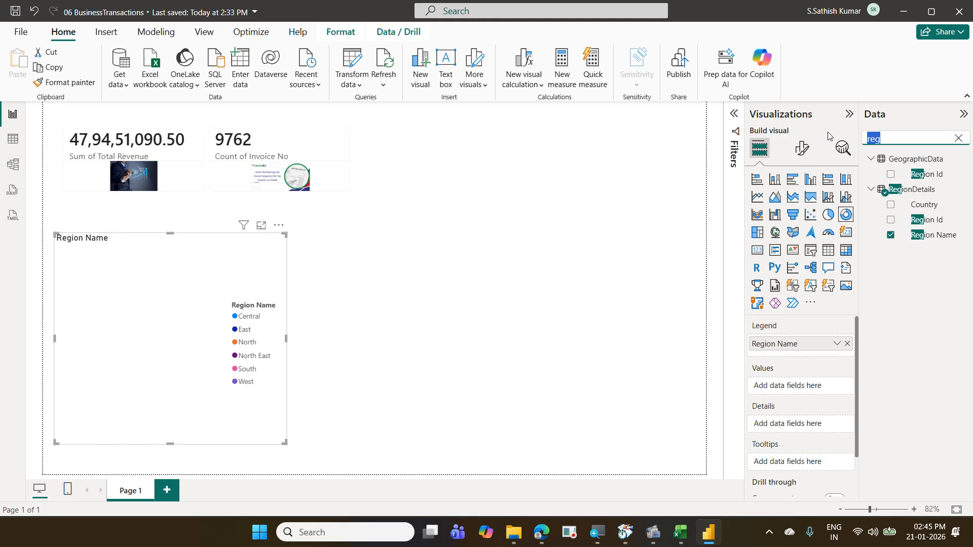
{"action": "type", "text": "tot"}
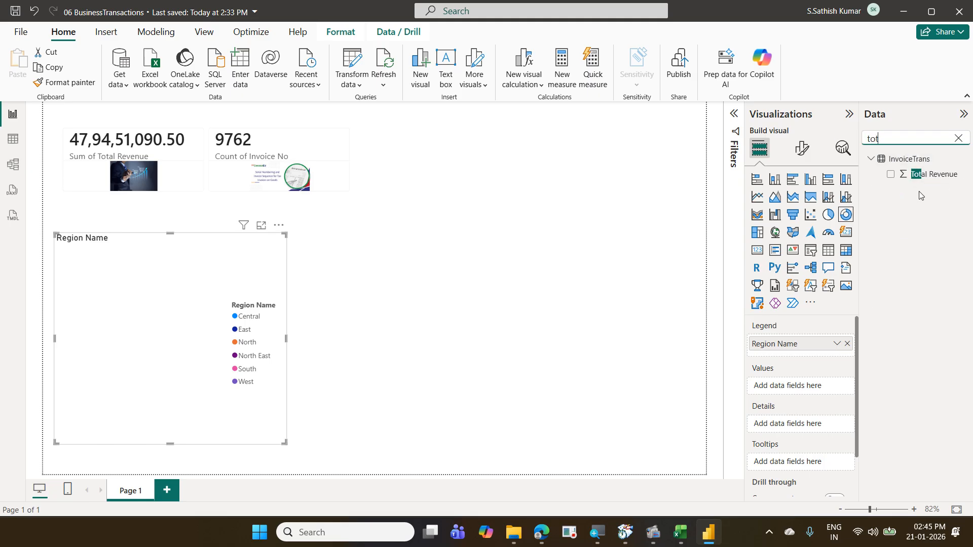
{"action": "left_click_drag", "start_coordinate": [934, 174], "coordinate": [809, 388]}
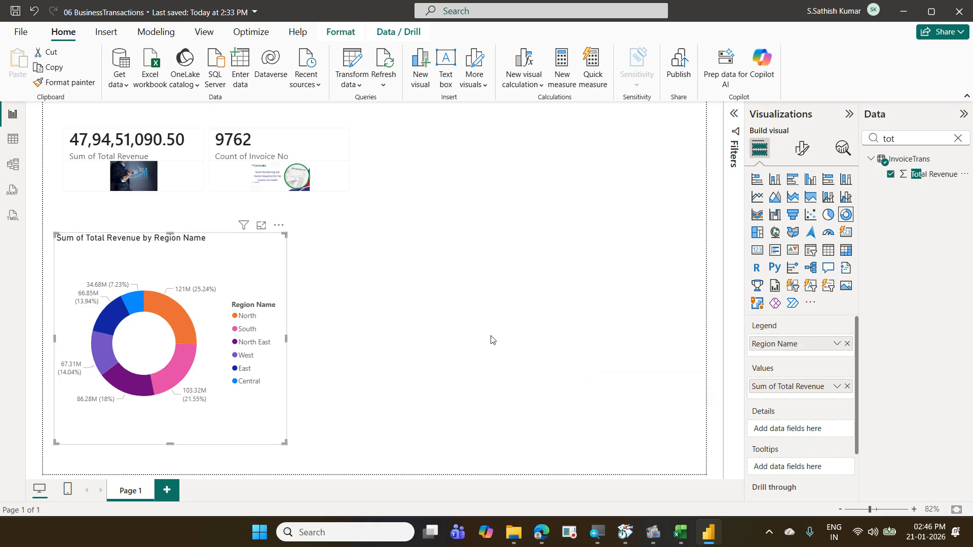
Step: Set the donut chart's legend position to Bottom center
{"action": "left_click", "coordinate": [811, 155]}
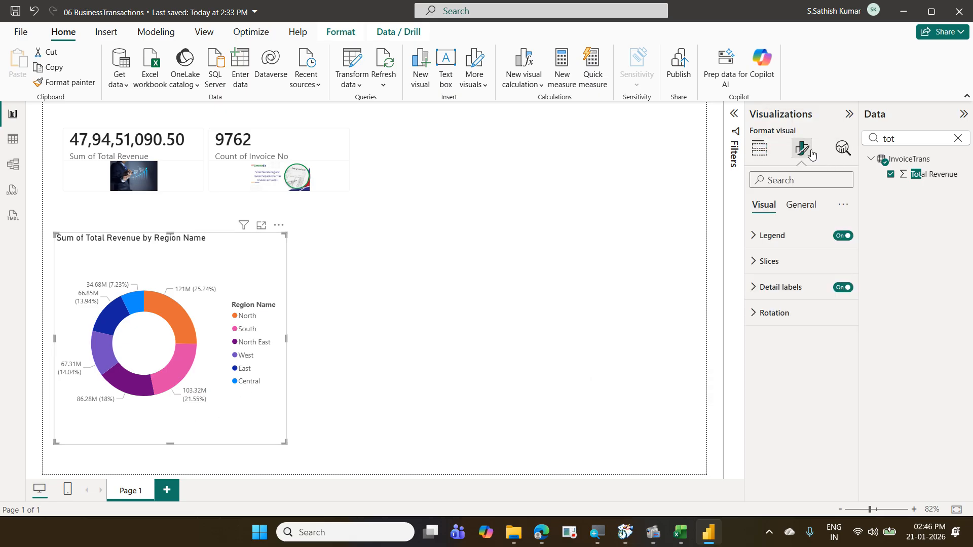
{"action": "left_click", "coordinate": [779, 236]}
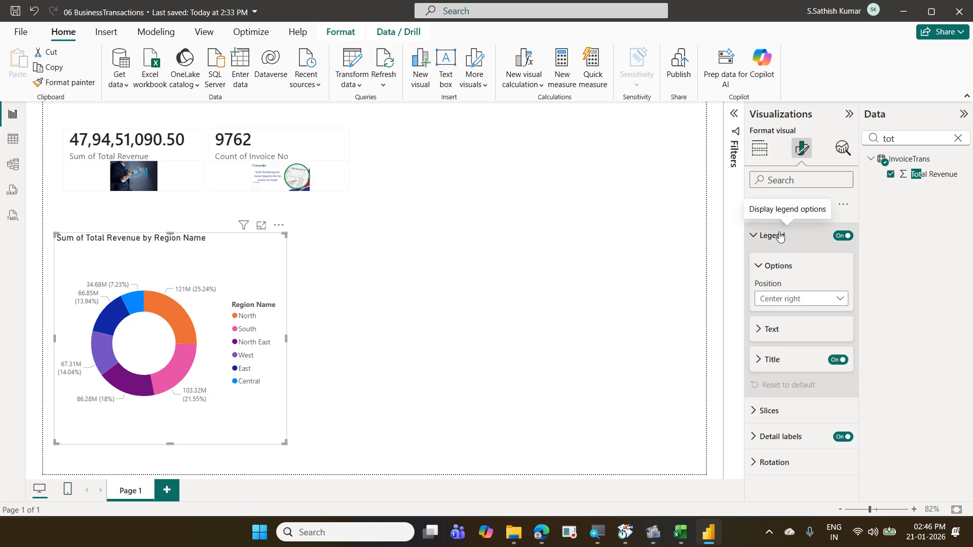
{"action": "left_click", "coordinate": [789, 298]}
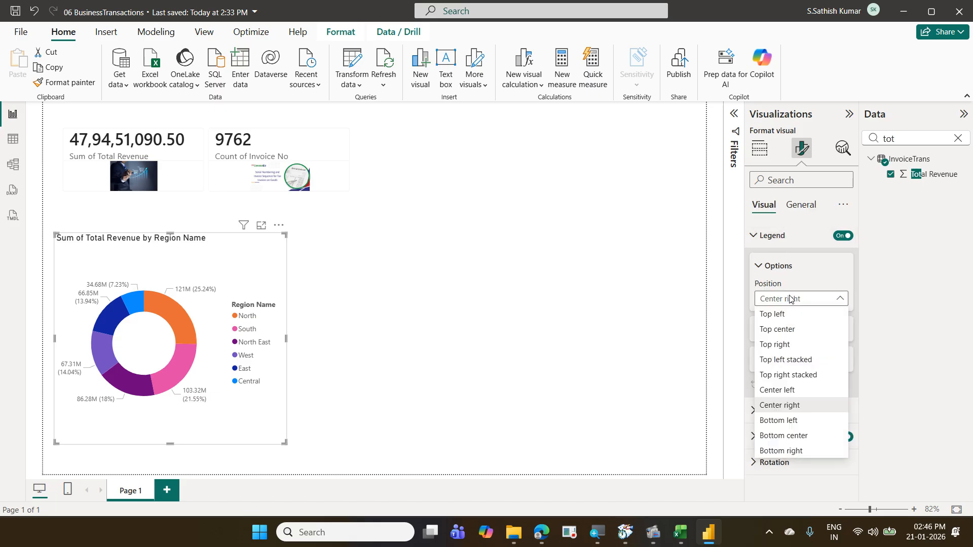
{"action": "left_click", "coordinate": [784, 436]}
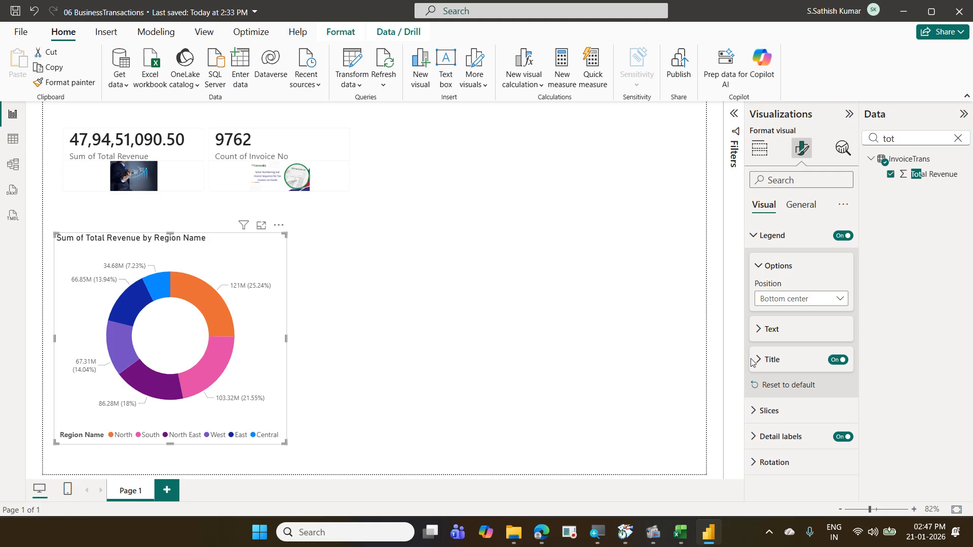
{"action": "left_click", "coordinate": [752, 361]}
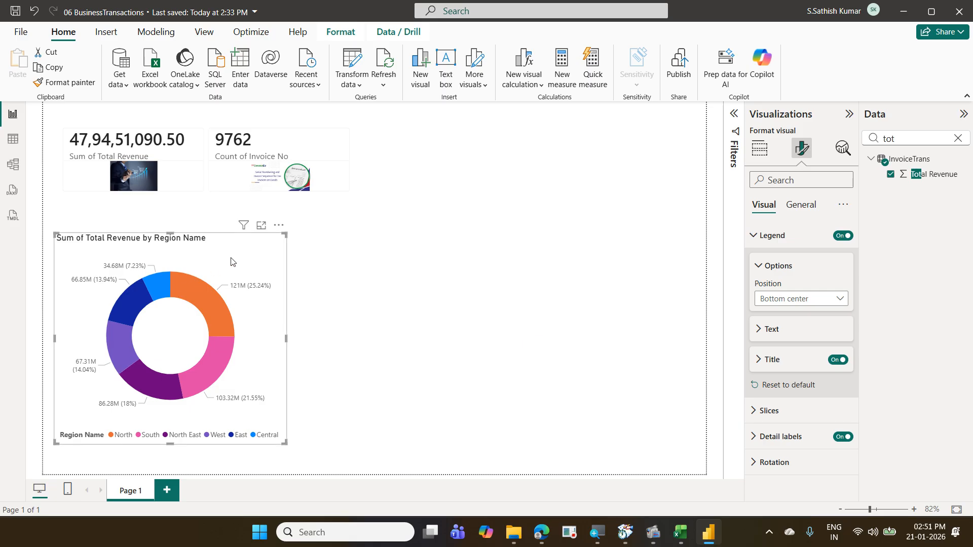
{"action": "left_click", "coordinate": [297, 263]}
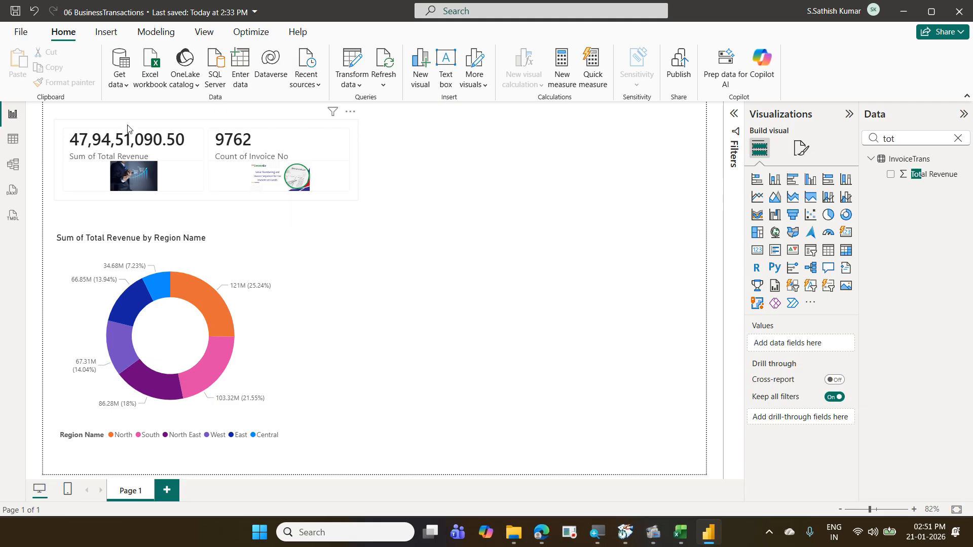
Step: Check the Map and Filled Map visuals setting in the global Security options, then accept the options
{"action": "left_click", "coordinate": [24, 34]}
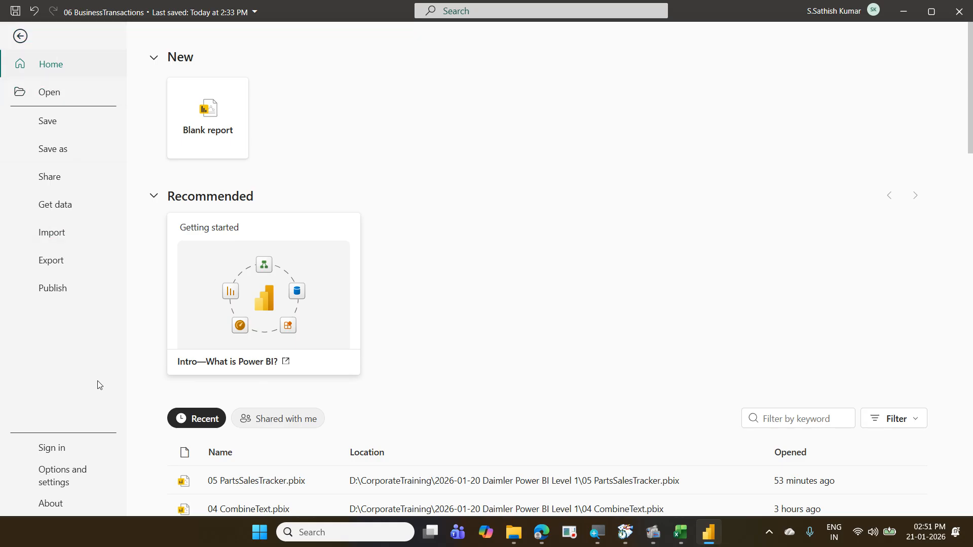
{"action": "left_click", "coordinate": [88, 472]}
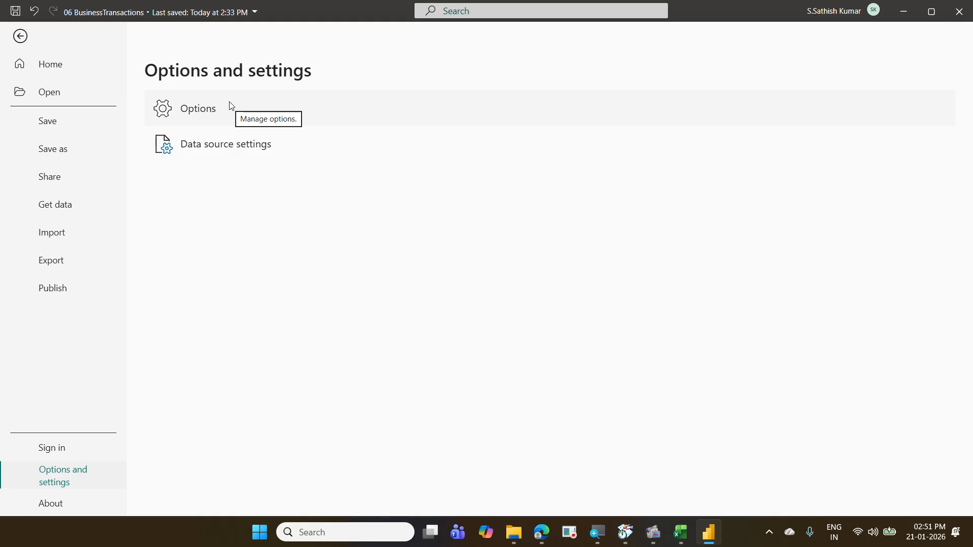
{"action": "key", "text": "Escape"}
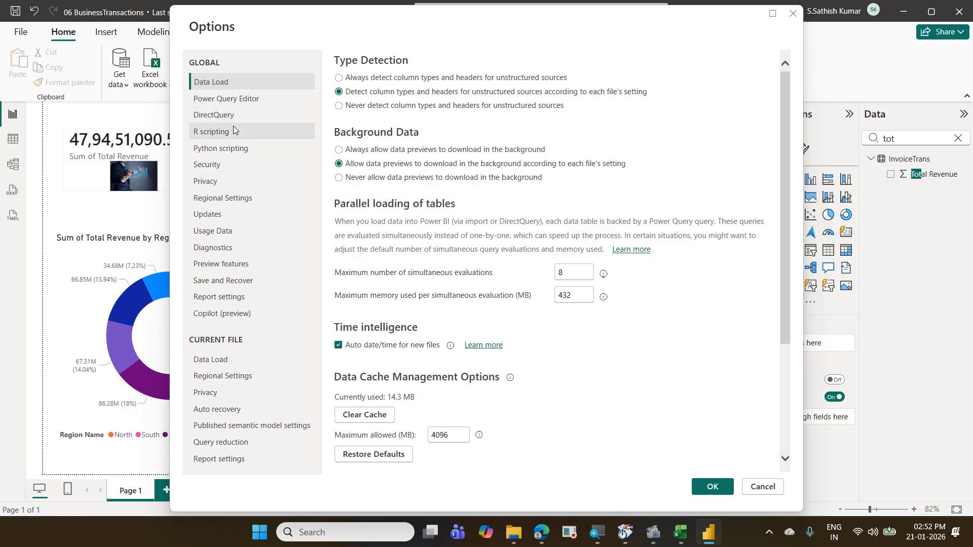
{"action": "left_click", "coordinate": [241, 163]}
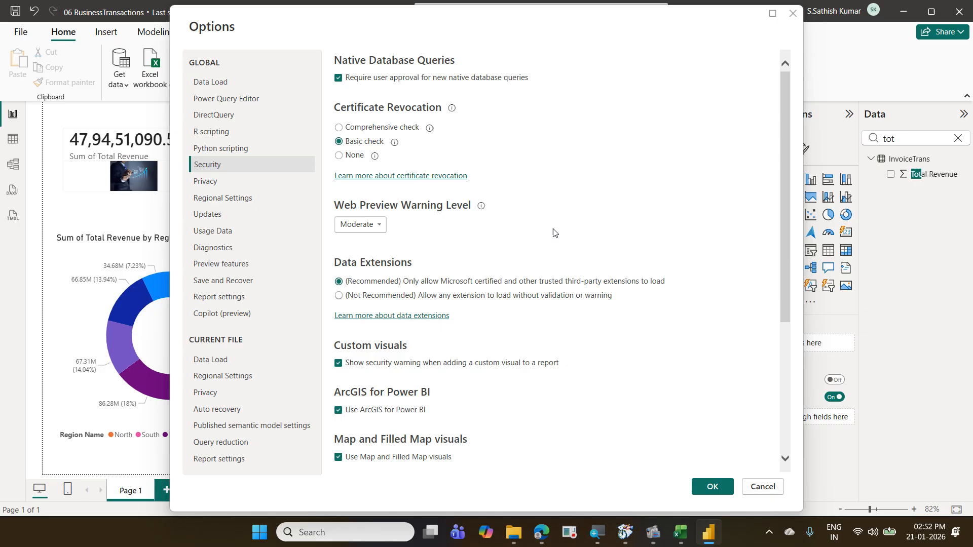
{"action": "scroll", "coordinate": [553, 232], "scroll_direction": "down", "scroll_amount": 5}
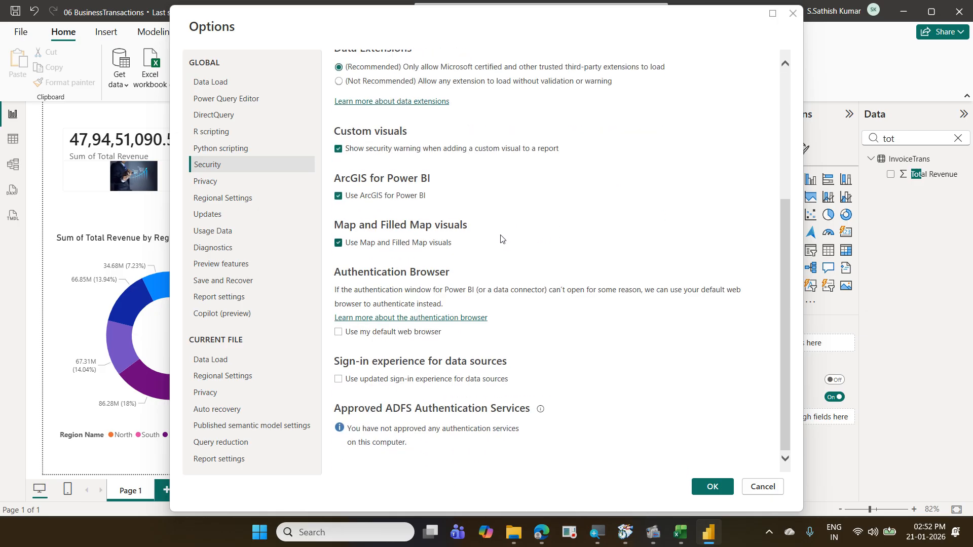
{"action": "key", "text": "ctrl+2"}
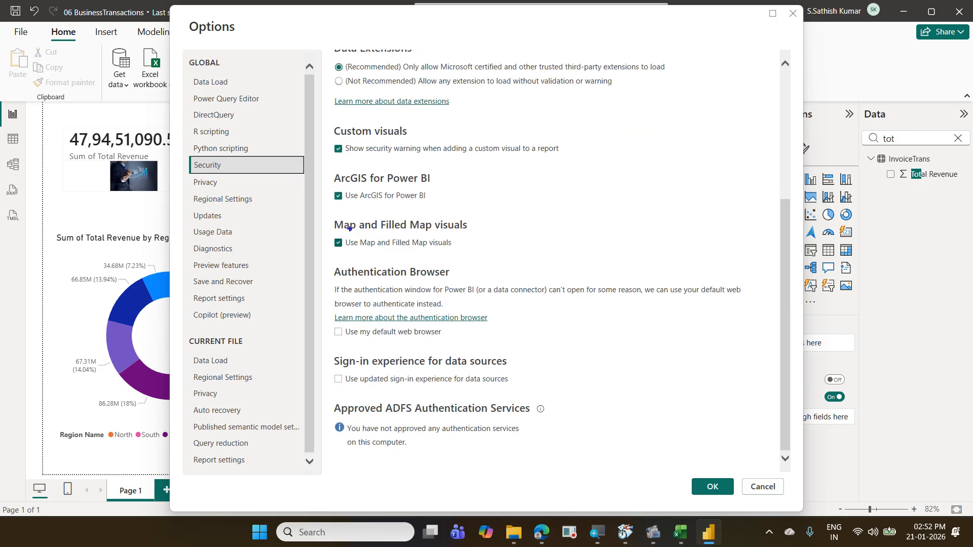
{"action": "mouse_move", "coordinate": [326, 210]}
{"action": "left_mouse_down"}
{"action": "mouse_move", "coordinate": [354, 253]}
{"action": "mouse_move", "coordinate": [487, 262]}
{"action": "left_mouse_up"}
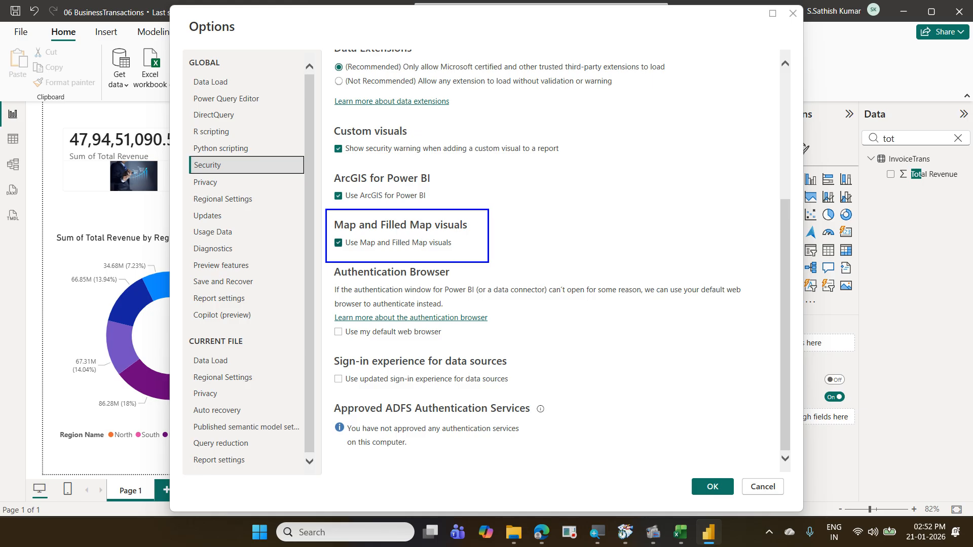
{"action": "mouse_move", "coordinate": [337, 255]}
{"action": "left_mouse_down"}
{"action": "mouse_move", "coordinate": [351, 247]}
{"action": "mouse_move", "coordinate": [338, 236]}
{"action": "mouse_move", "coordinate": [335, 256]}
{"action": "left_mouse_up"}
{"action": "key", "text": "Escape"}
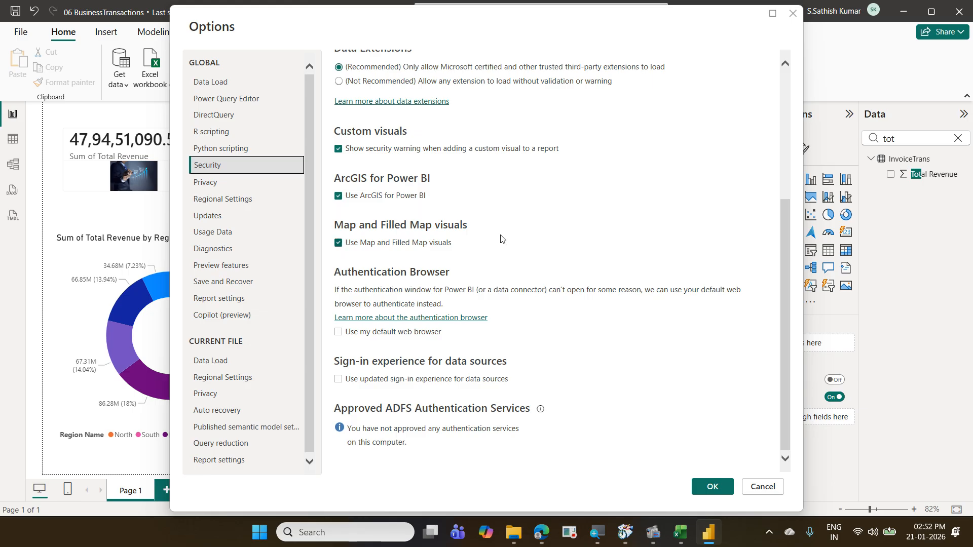
{"action": "left_click", "coordinate": [723, 487]}
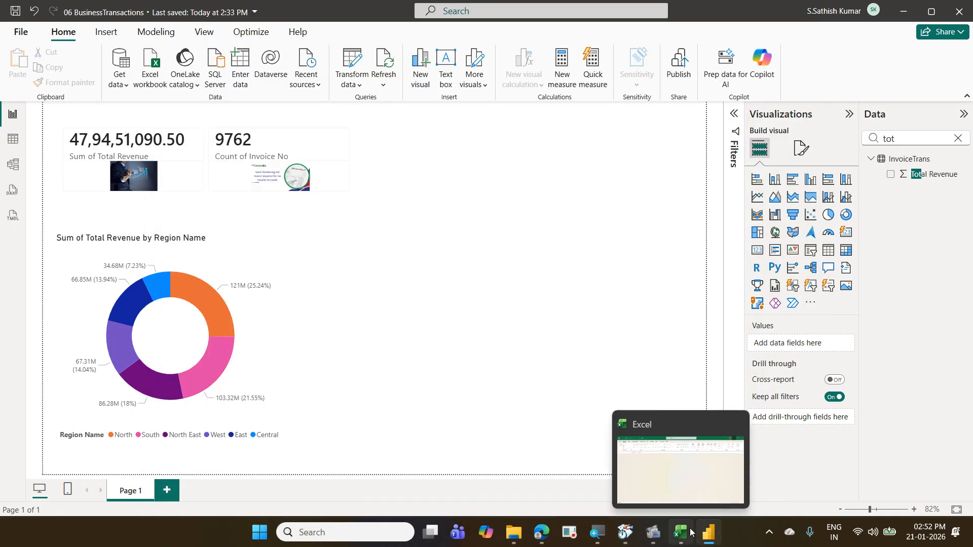
Step: Examine the GeographicData table's rows, including its city, state, country and region columns, in the table view
{"action": "left_click", "coordinate": [14, 139]}
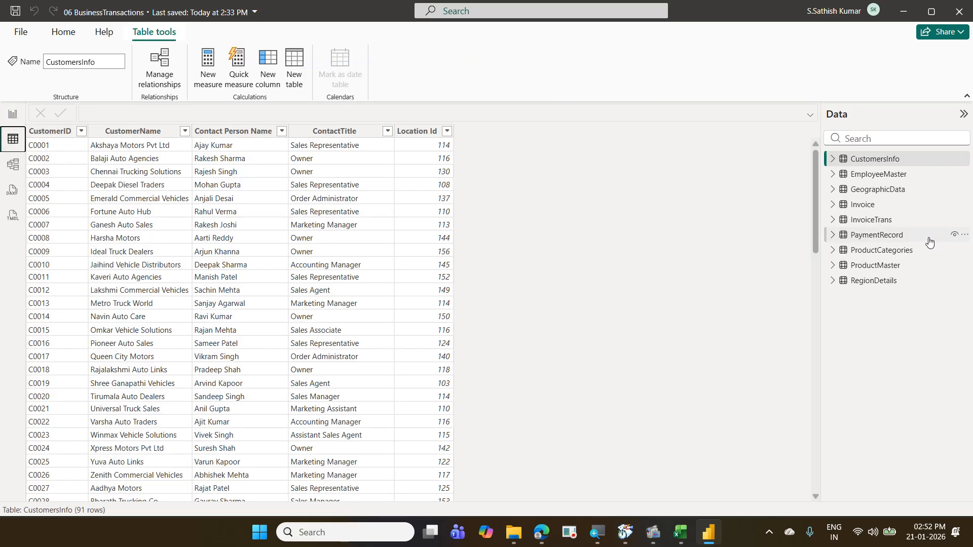
{"action": "left_click", "coordinate": [891, 193]}
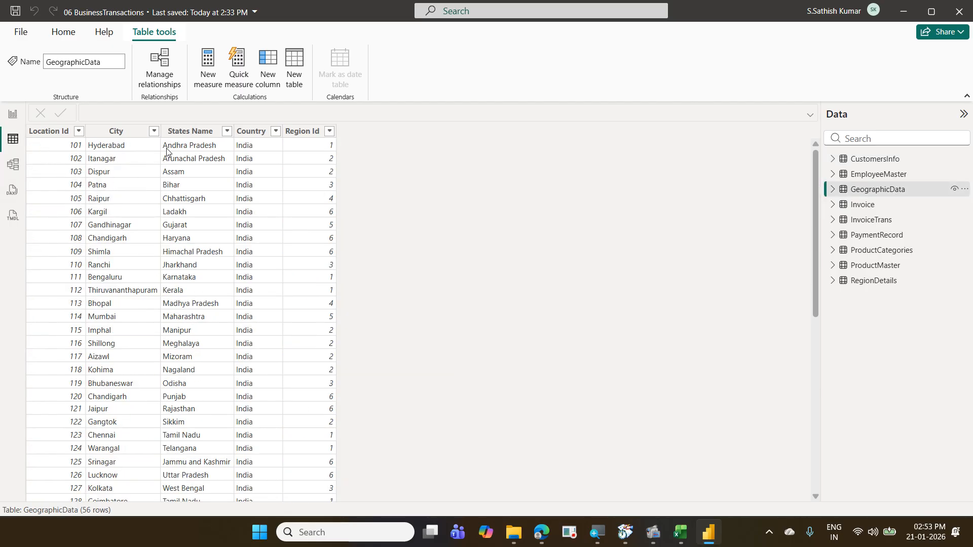
{"action": "scroll", "coordinate": [278, 246], "scroll_direction": "down", "scroll_amount": 9}
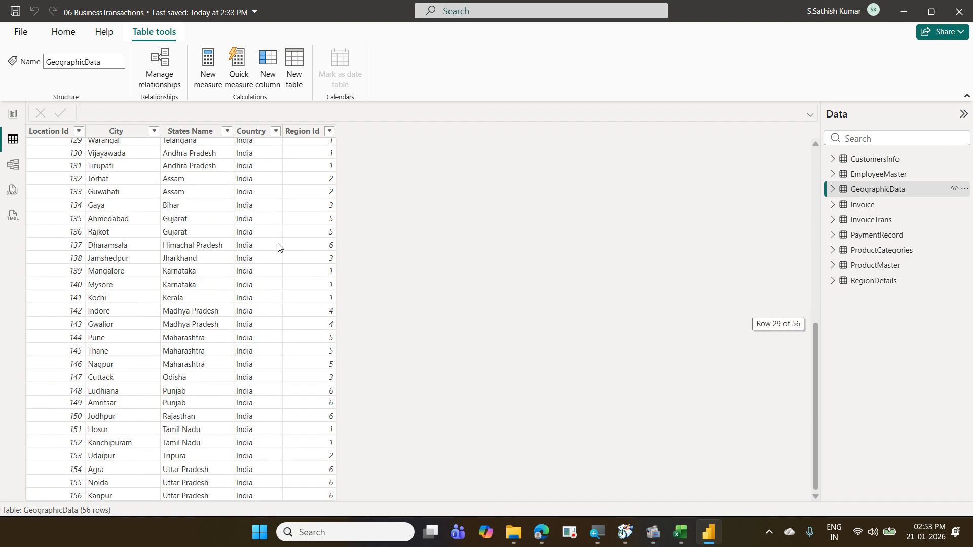
{"action": "scroll", "coordinate": [279, 246], "scroll_direction": "up", "scroll_amount": 9}
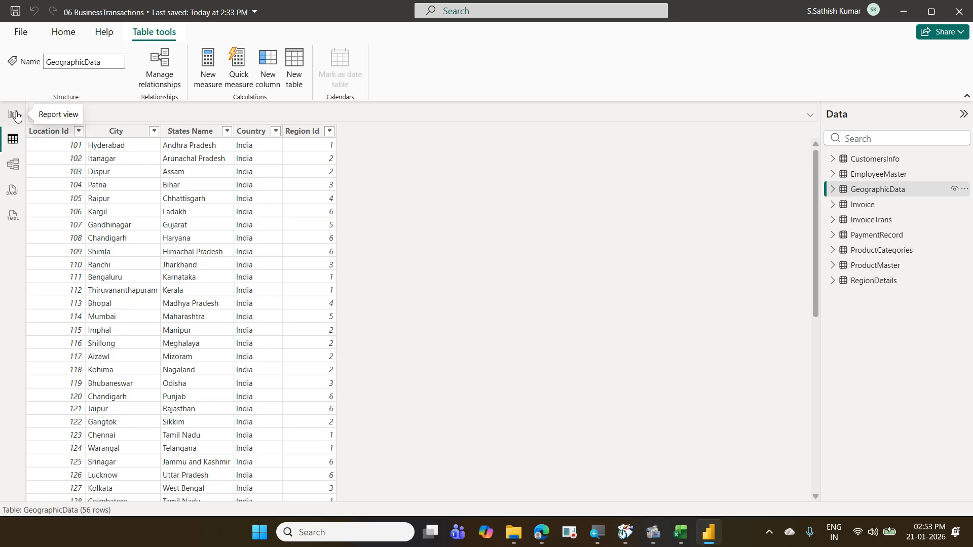
{"action": "scroll", "coordinate": [201, 208], "scroll_direction": "down", "scroll_amount": 9}
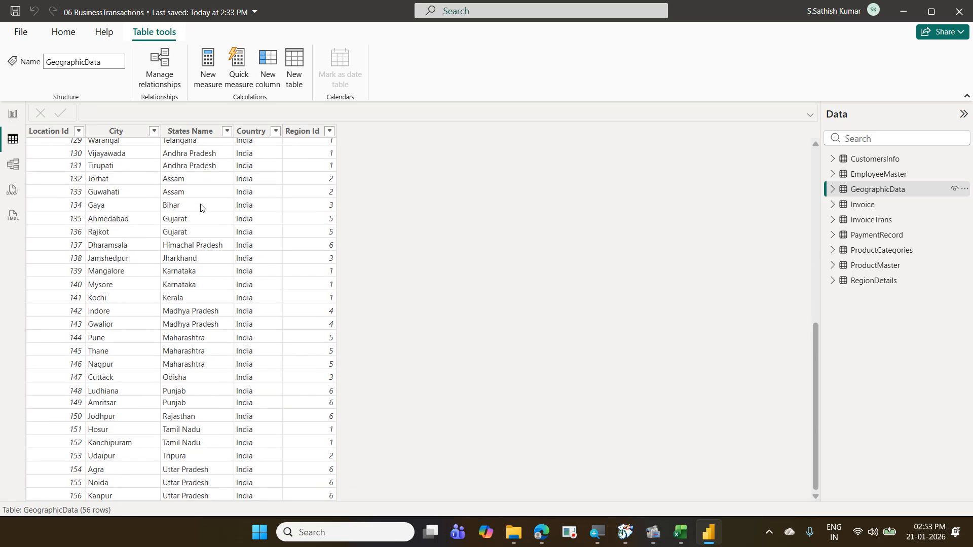
{"action": "scroll", "coordinate": [200, 208], "scroll_direction": "up", "scroll_amount": 9}
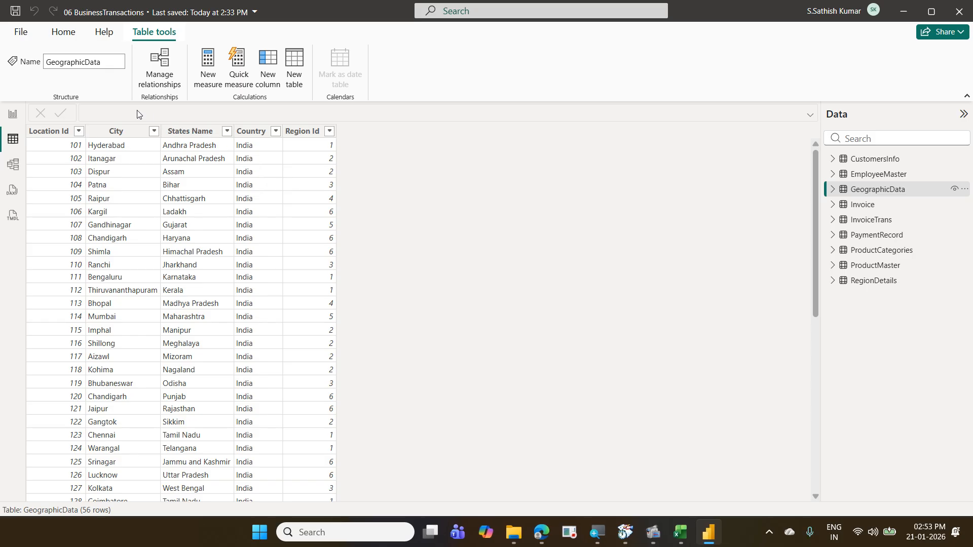
Step: Add a filled map to the report page with States Name as its location
{"action": "left_click", "coordinate": [14, 123]}
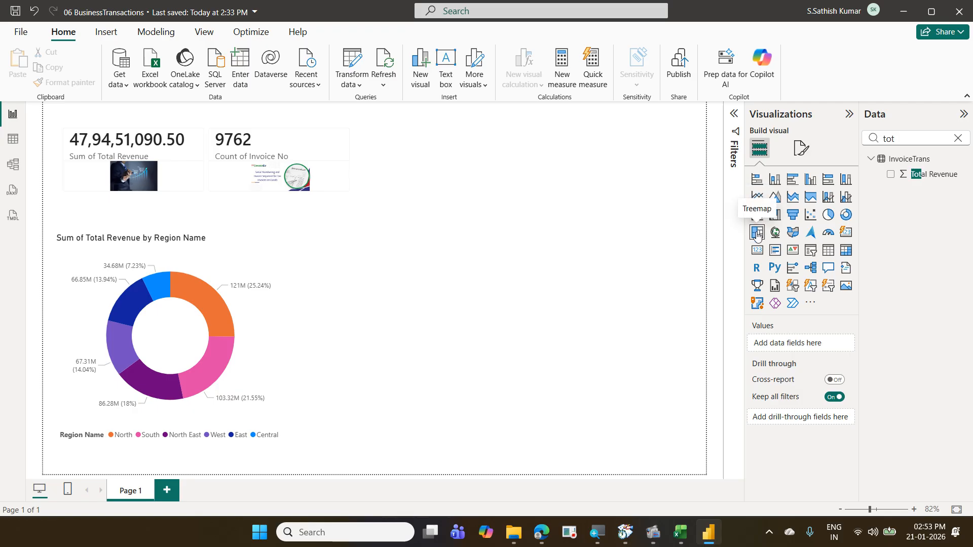
{"action": "left_click", "coordinate": [794, 233]}
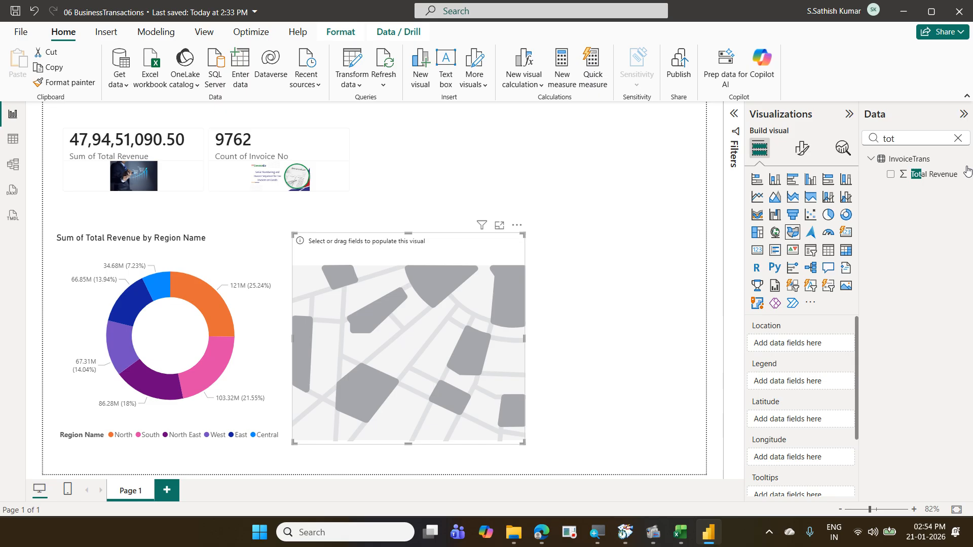
{"action": "left_click", "coordinate": [958, 139]}
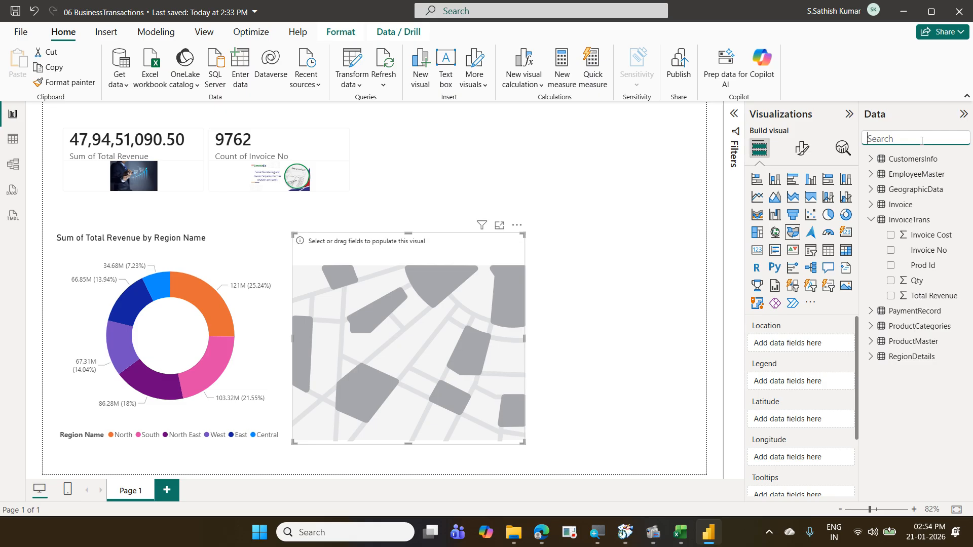
{"action": "type", "text": "stat"}
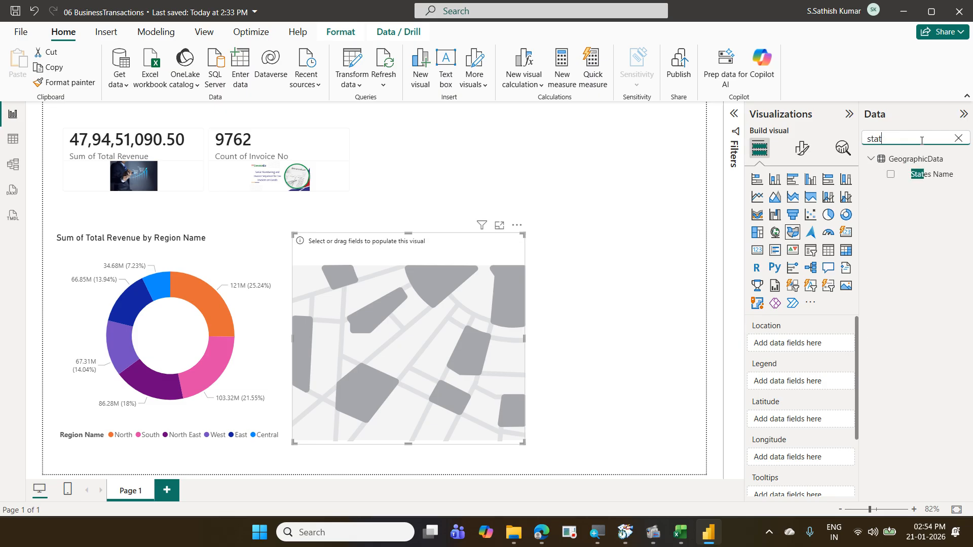
{"action": "left_click_drag", "start_coordinate": [938, 175], "coordinate": [830, 342]}
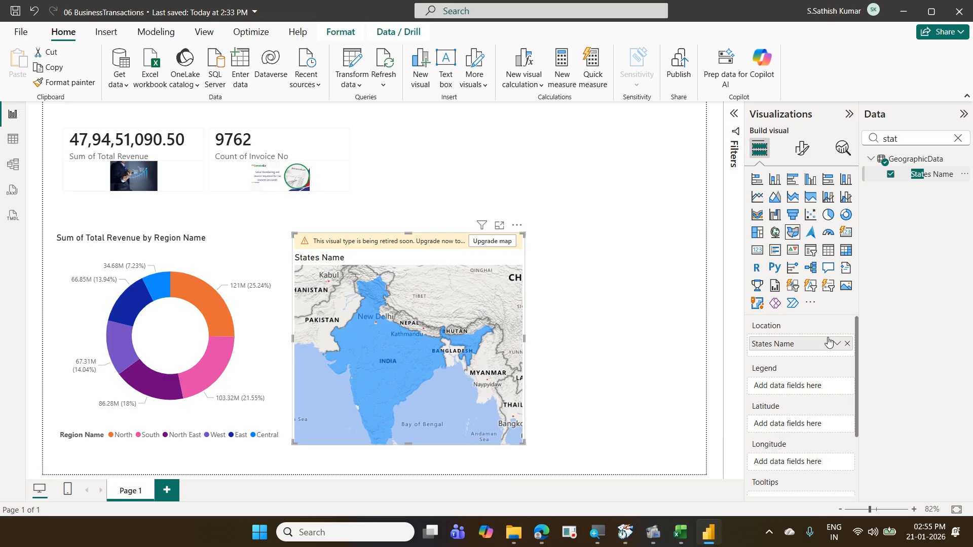
Step: Add Total Revenue from InvoiceTrans to the filled map's tooltips
{"action": "left_click", "coordinate": [957, 138]}
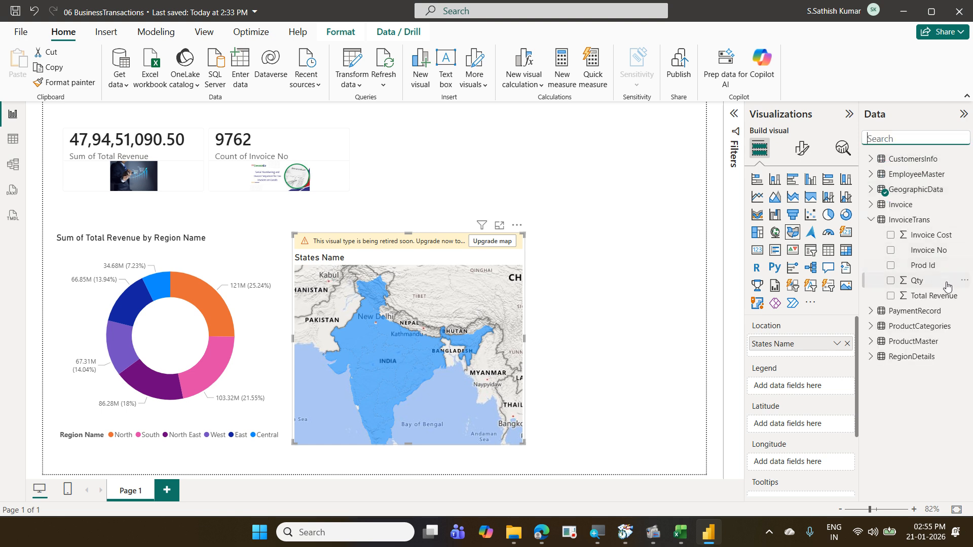
{"action": "scroll", "coordinate": [816, 333], "scroll_direction": "down", "scroll_amount": 3}
{"action": "scroll", "coordinate": [817, 333], "scroll_direction": "up", "scroll_amount": 3}
{"action": "scroll", "coordinate": [782, 419], "scroll_direction": "down", "scroll_amount": 2}
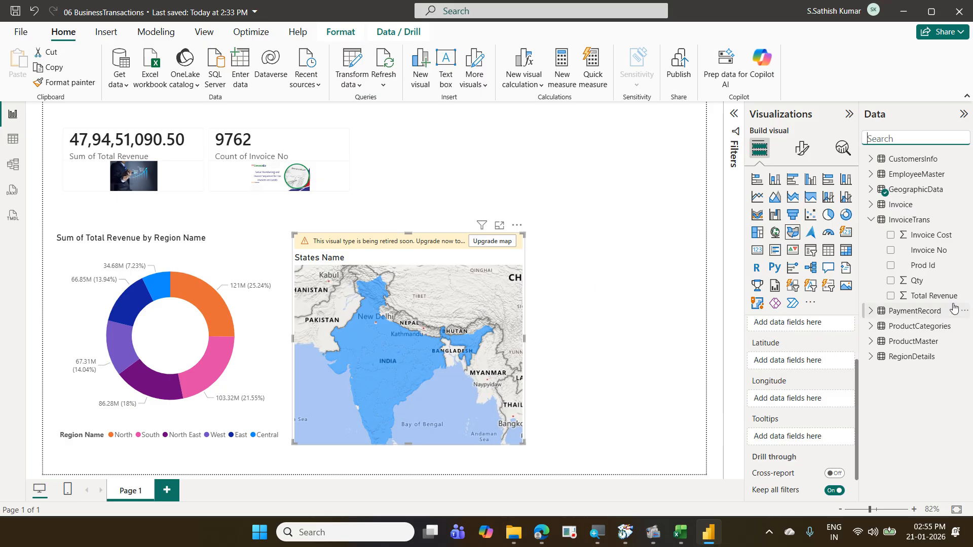
{"action": "left_click_drag", "start_coordinate": [942, 299], "coordinate": [828, 444]}
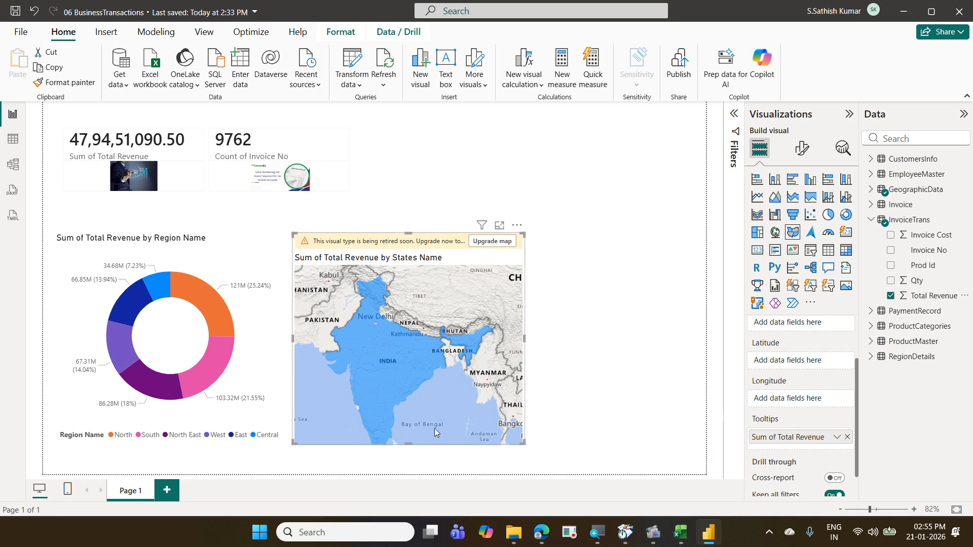
{"action": "mouse_move", "coordinate": [389, 434]}
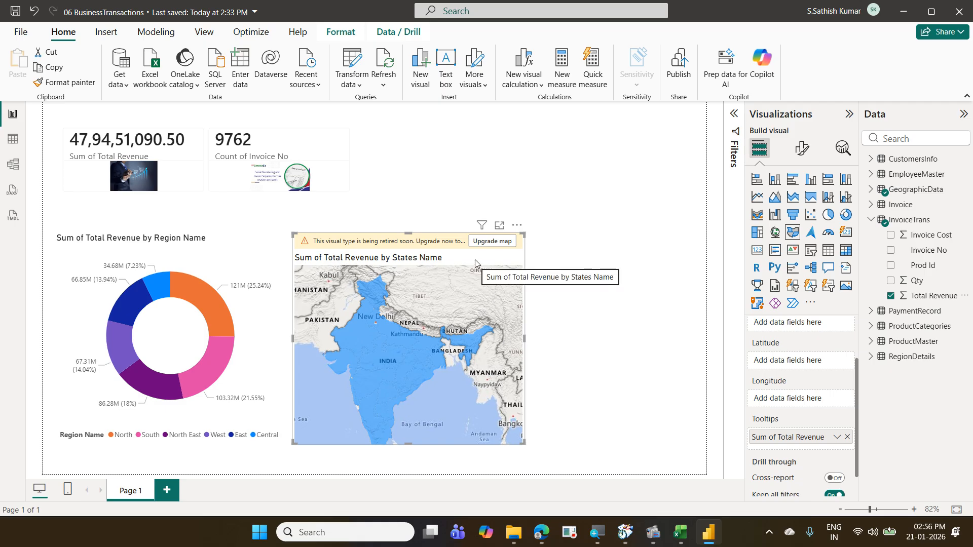
Step: Apply conditional formatting to the map's default fill color, using the Gradient style based on Sum of Total Revenue
{"action": "left_click", "coordinate": [798, 155]}
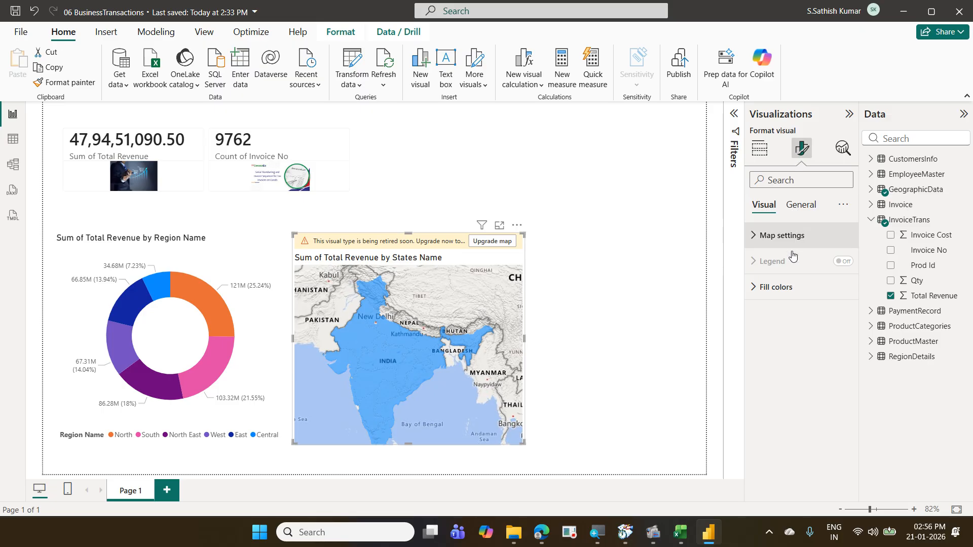
{"action": "left_click", "coordinate": [790, 288]}
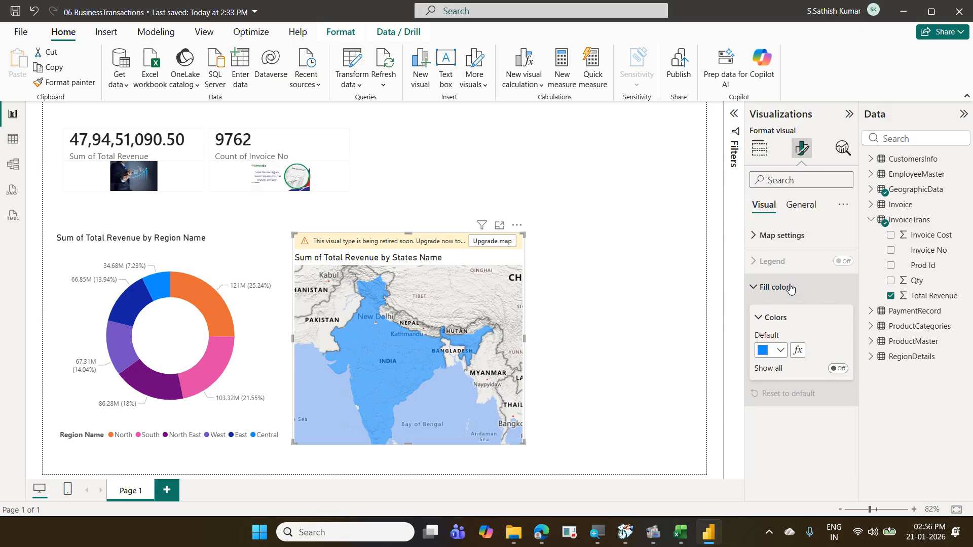
{"action": "left_click", "coordinate": [797, 351]}
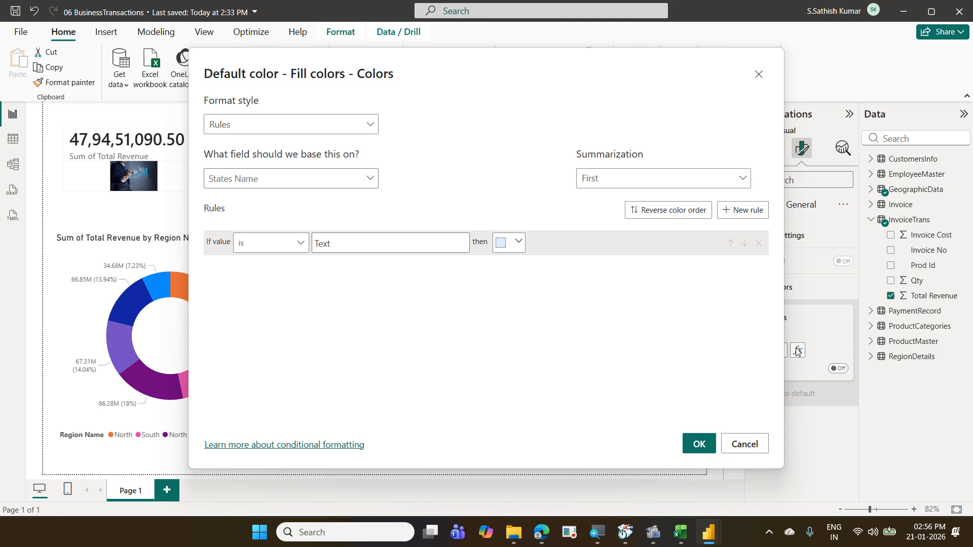
{"action": "left_click", "coordinate": [282, 126]}
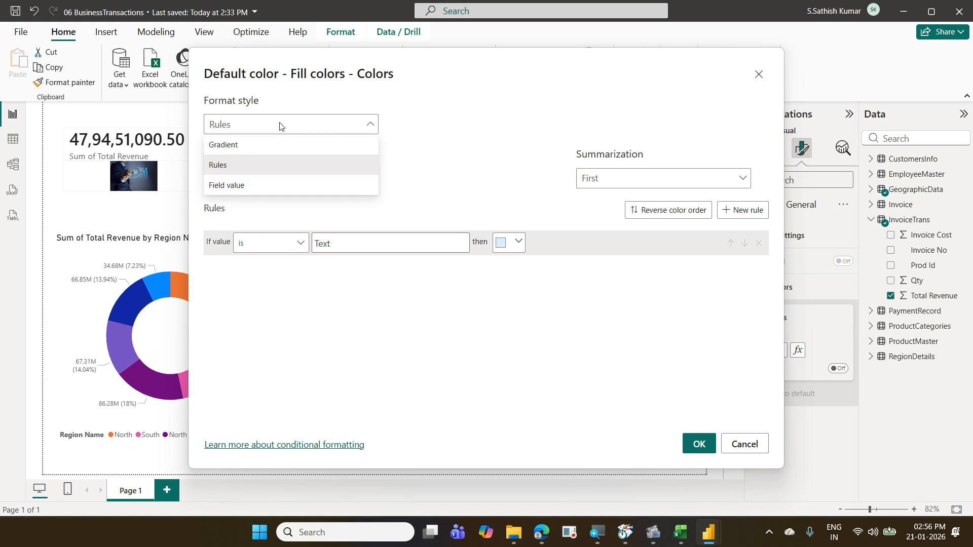
{"action": "left_click", "coordinate": [277, 145]}
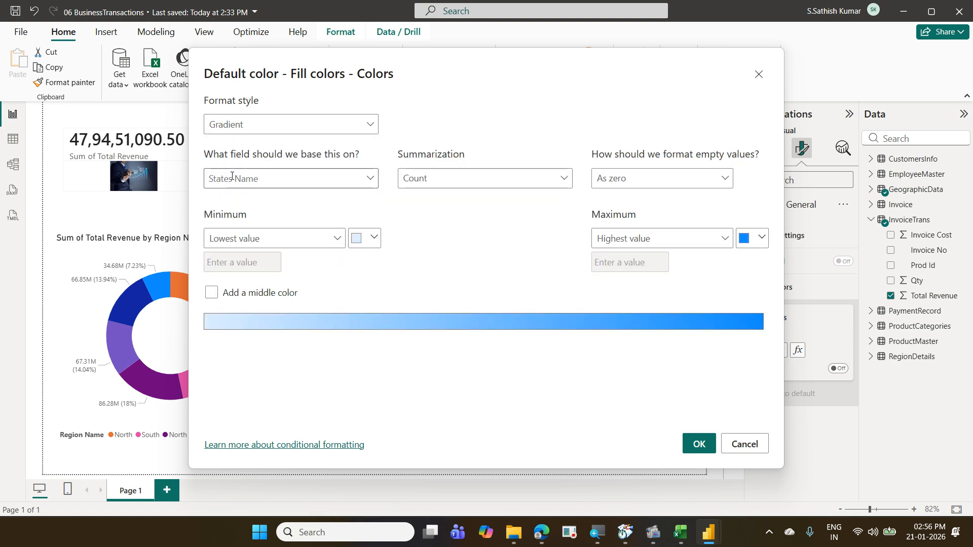
{"action": "left_click", "coordinate": [257, 187]}
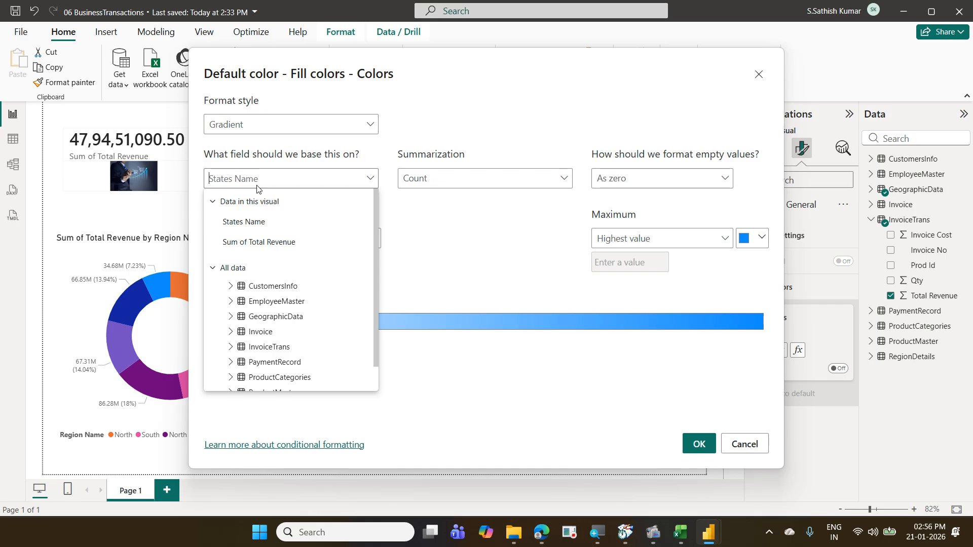
{"action": "left_click", "coordinate": [259, 242]}
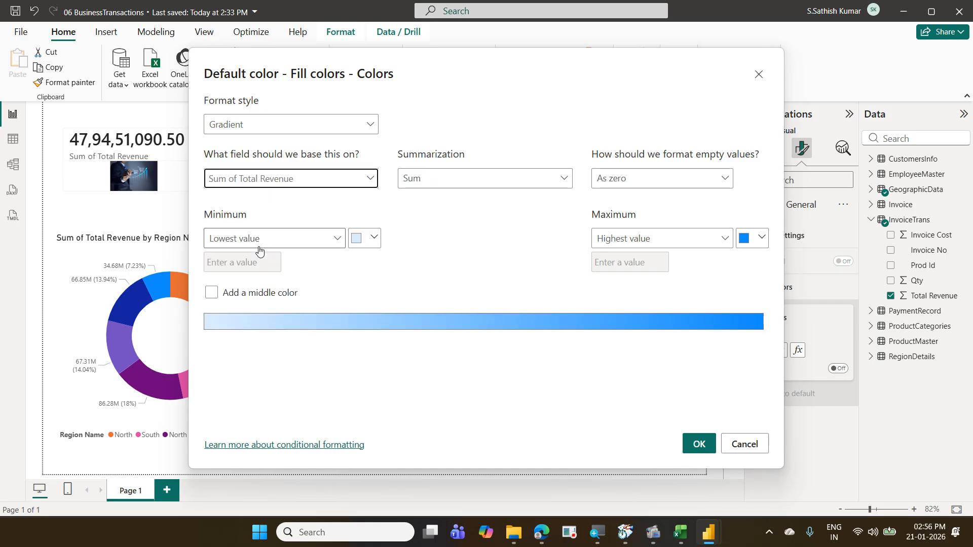
Step: Set the gradient to red for the lowest value and green for the highest, add a middle color, and accept the formatting
{"action": "left_click", "coordinate": [359, 239]}
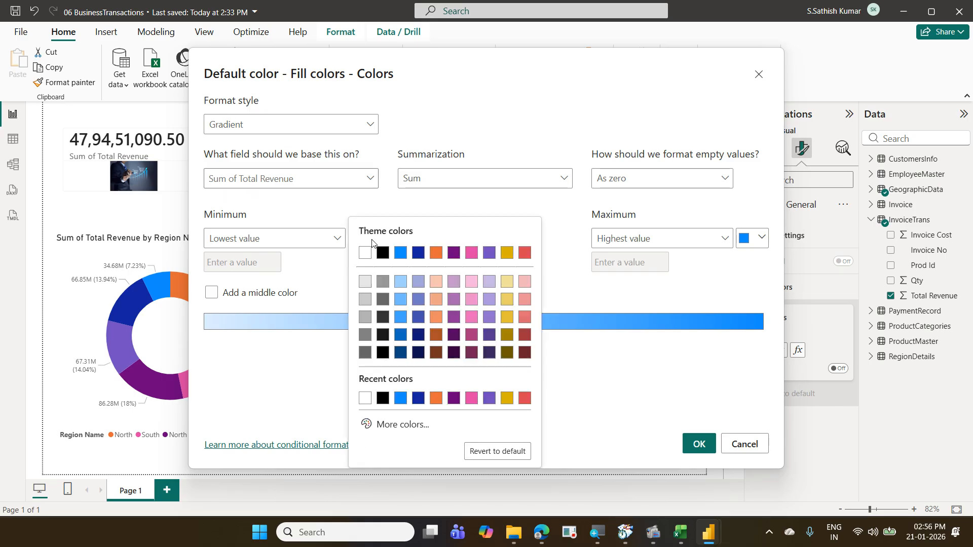
{"action": "left_click", "coordinate": [527, 252]}
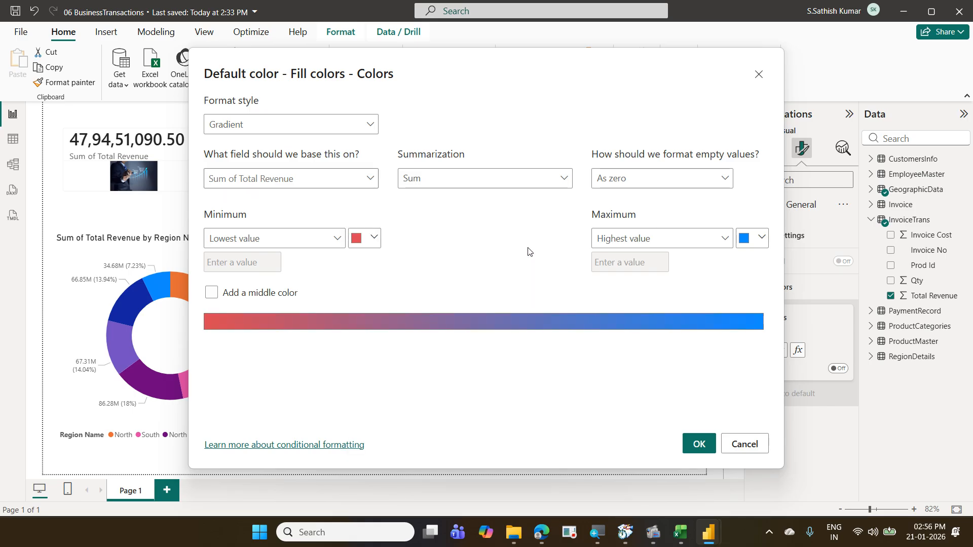
{"action": "left_click", "coordinate": [294, 293]}
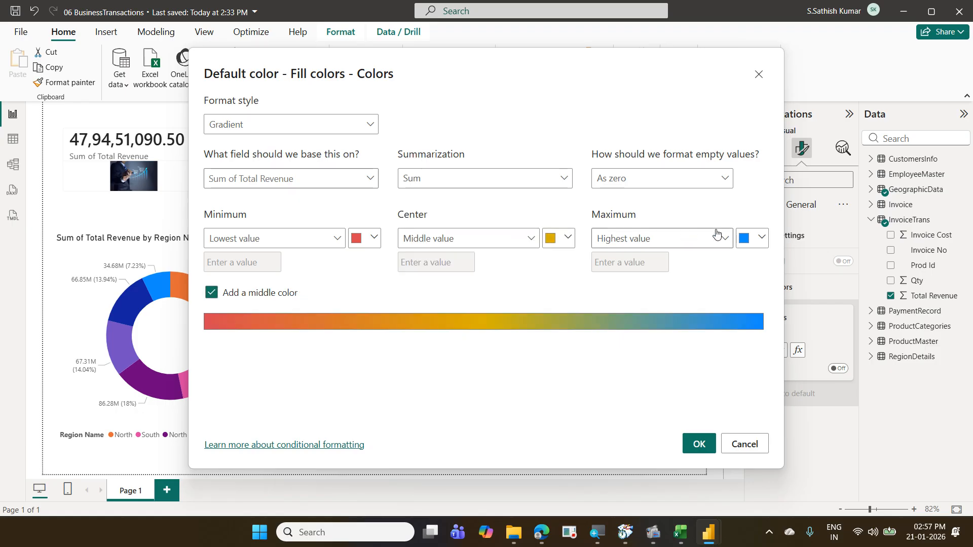
{"action": "left_click", "coordinate": [757, 243]}
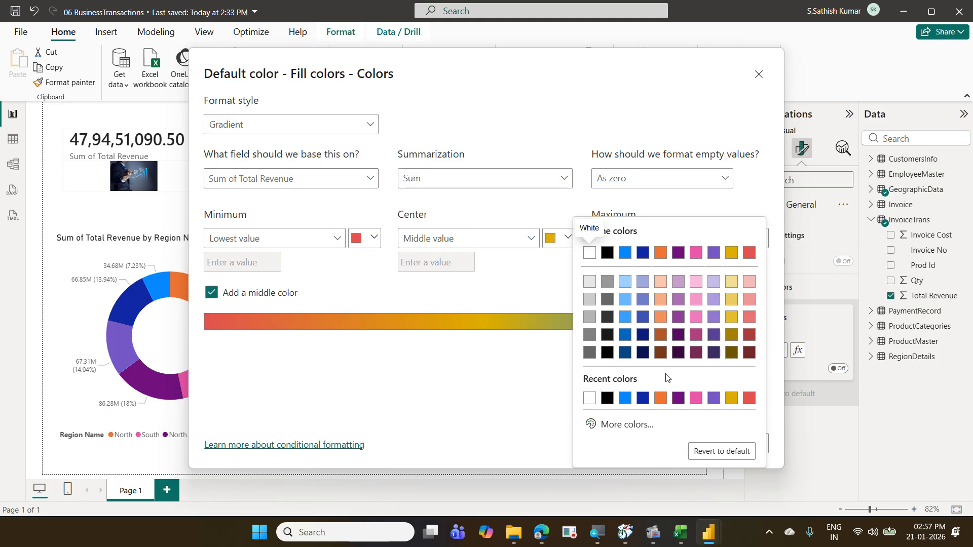
{"action": "left_click", "coordinate": [625, 424]}
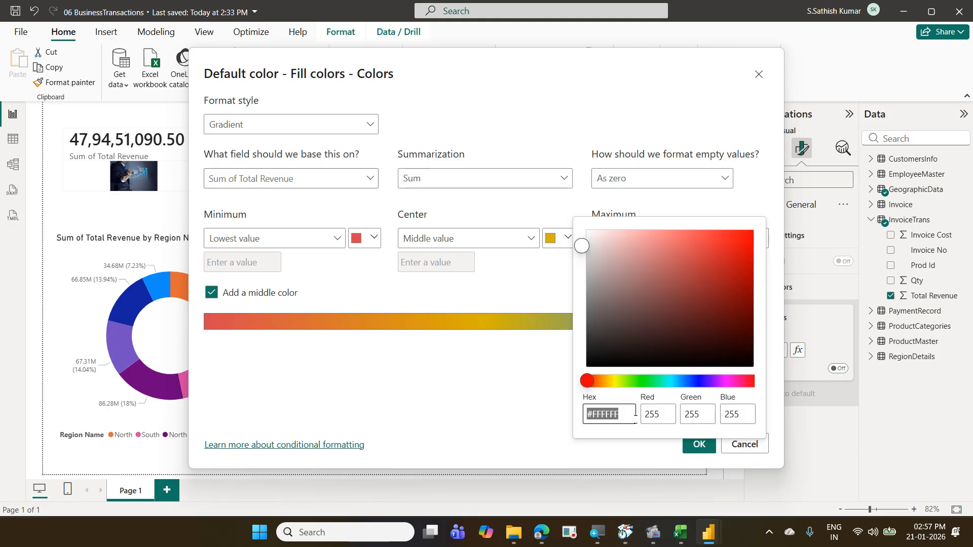
{"action": "left_click", "coordinate": [656, 381]}
{"action": "left_click", "coordinate": [743, 241]}
{"action": "left_click", "coordinate": [761, 177]}
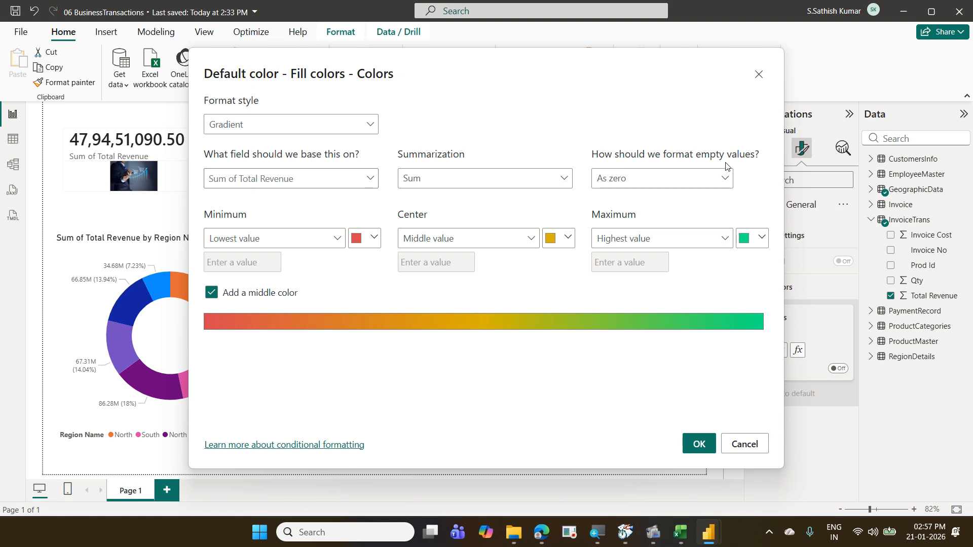
{"action": "left_click", "coordinate": [698, 450]}
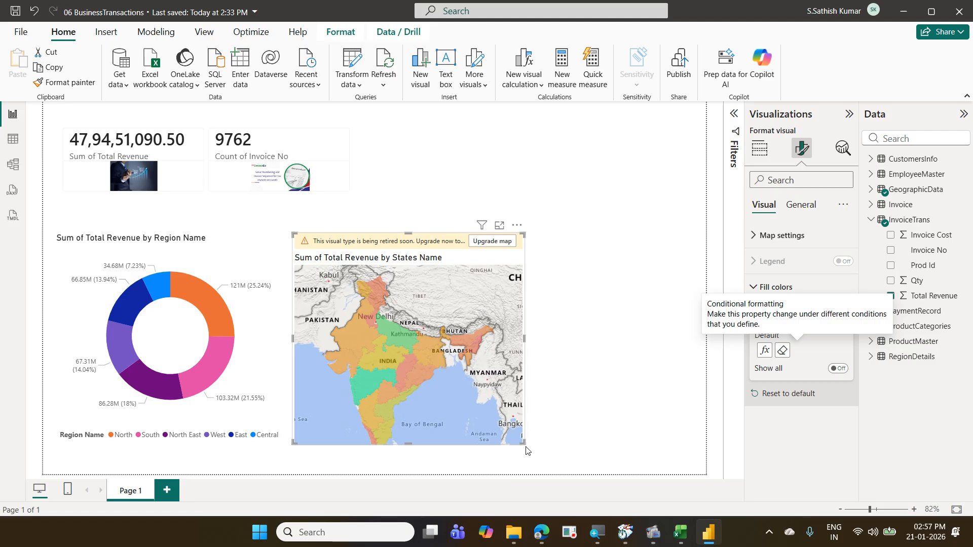
Step: Resize the filled map and the donut chart so both are narrower and taller
{"action": "left_click_drag", "start_coordinate": [522, 444], "coordinate": [490, 478]}
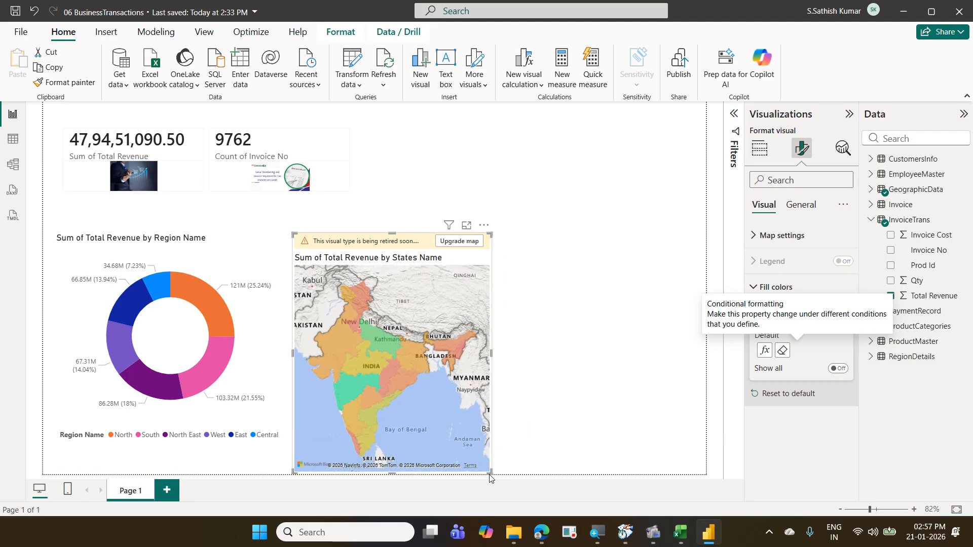
{"action": "left_click", "coordinate": [232, 266]}
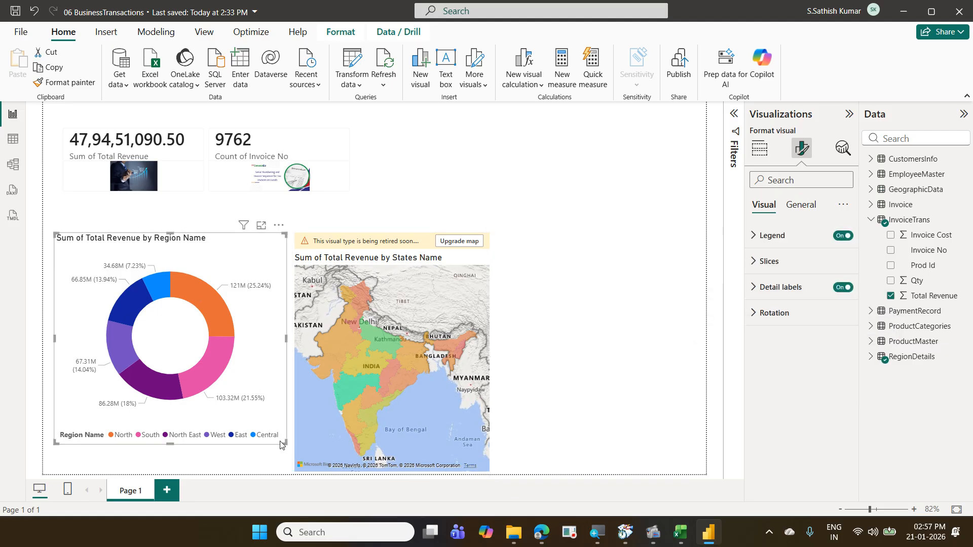
{"action": "left_click_drag", "start_coordinate": [283, 442], "coordinate": [242, 457]}
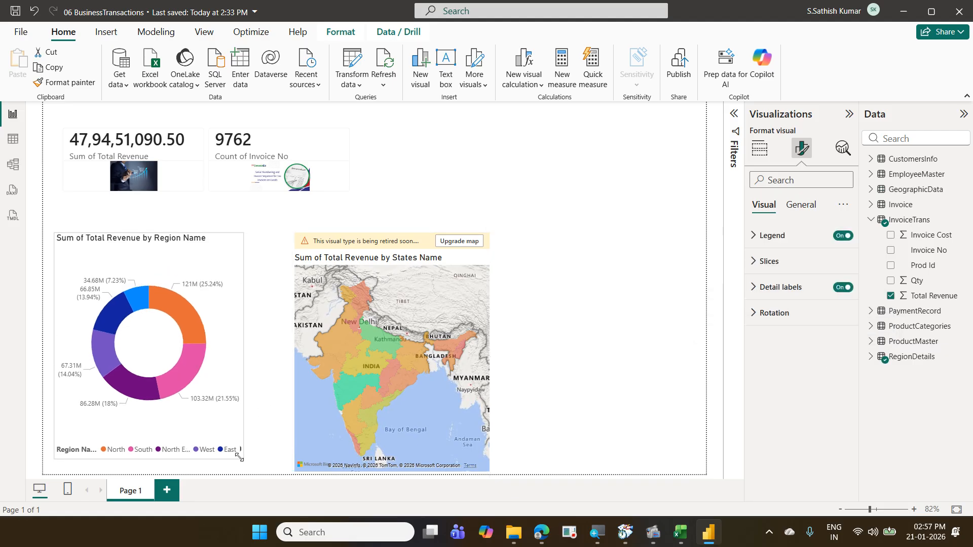
Step: Examine how selecting each region's donut slice filters the cards and the filled map, and clear the selection
{"action": "mouse_move", "coordinate": [182, 318]}
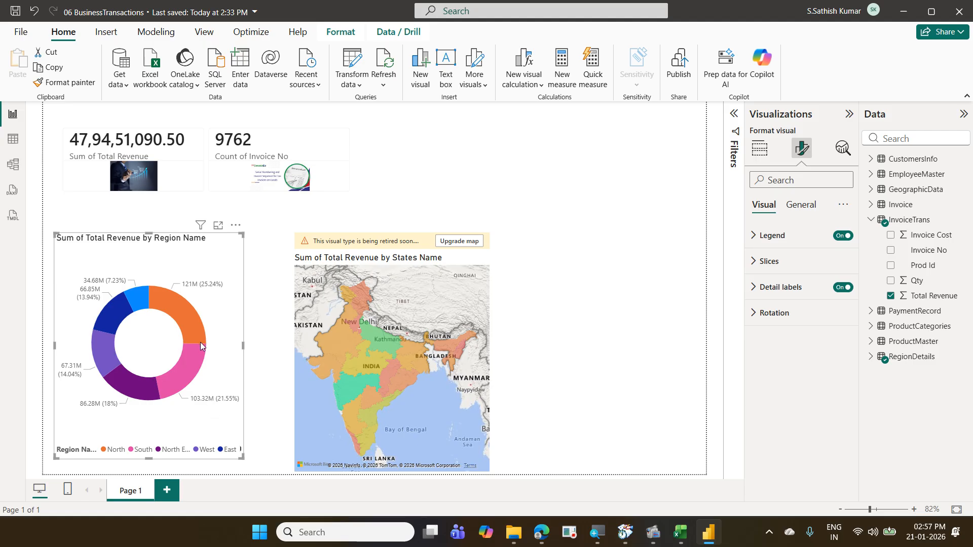
{"action": "left_click", "coordinate": [187, 318]}
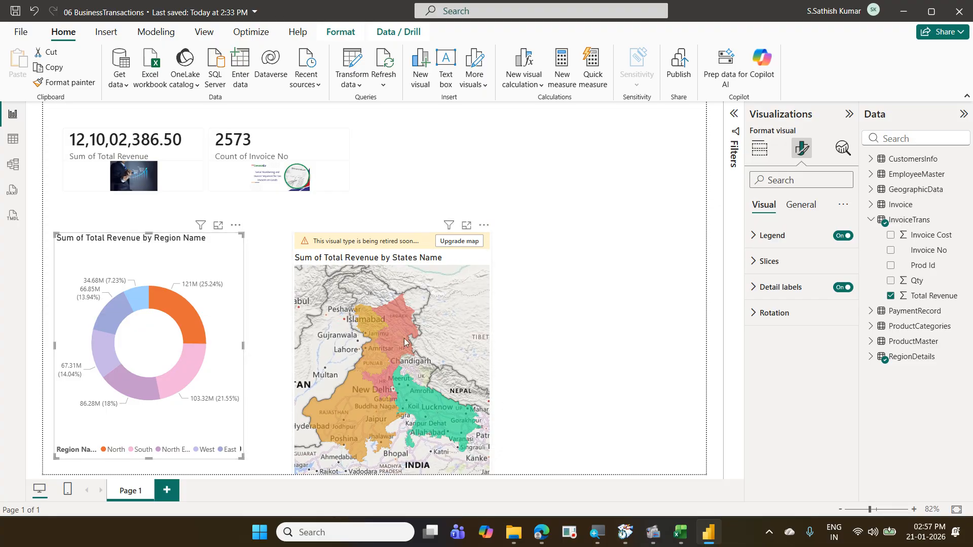
{"action": "mouse_move", "coordinate": [393, 341]}
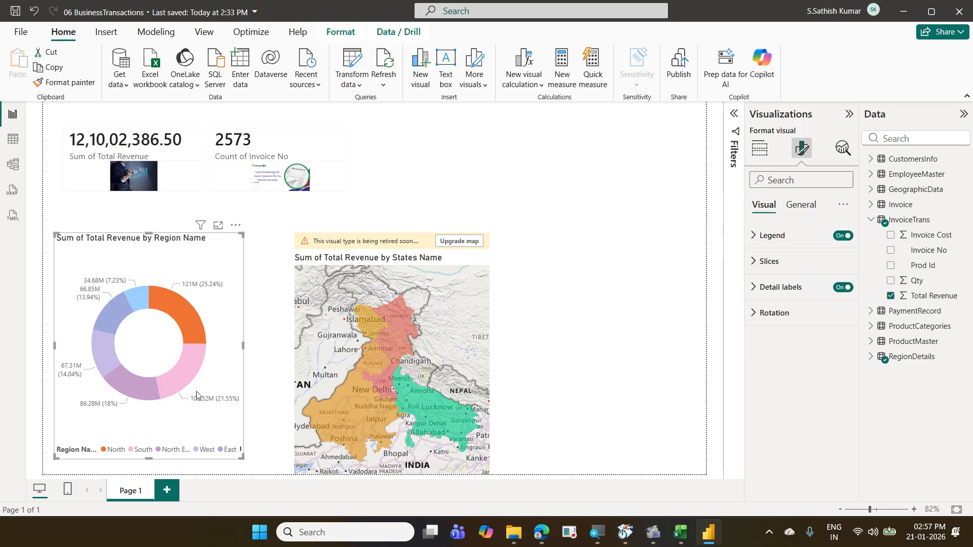
{"action": "mouse_move", "coordinate": [198, 378]}
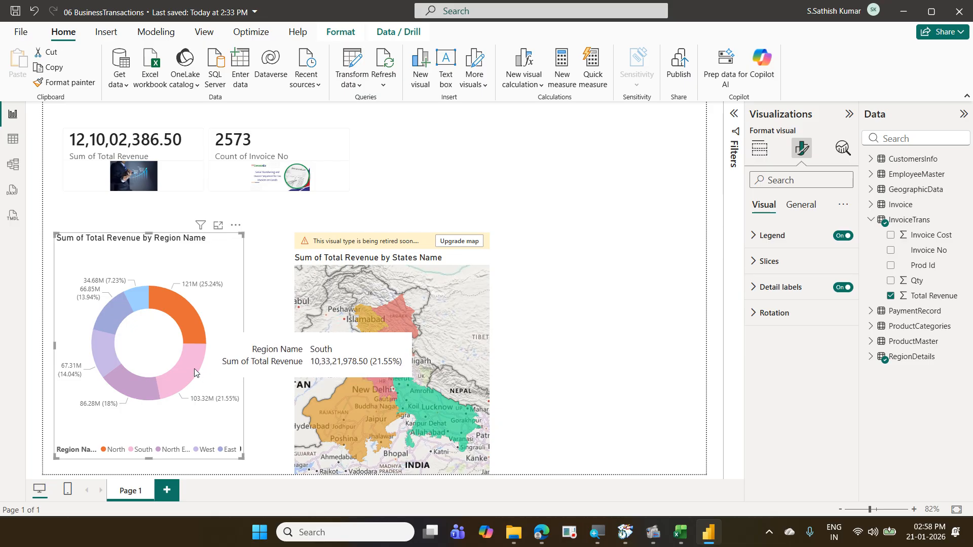
{"action": "left_click", "coordinate": [194, 373]}
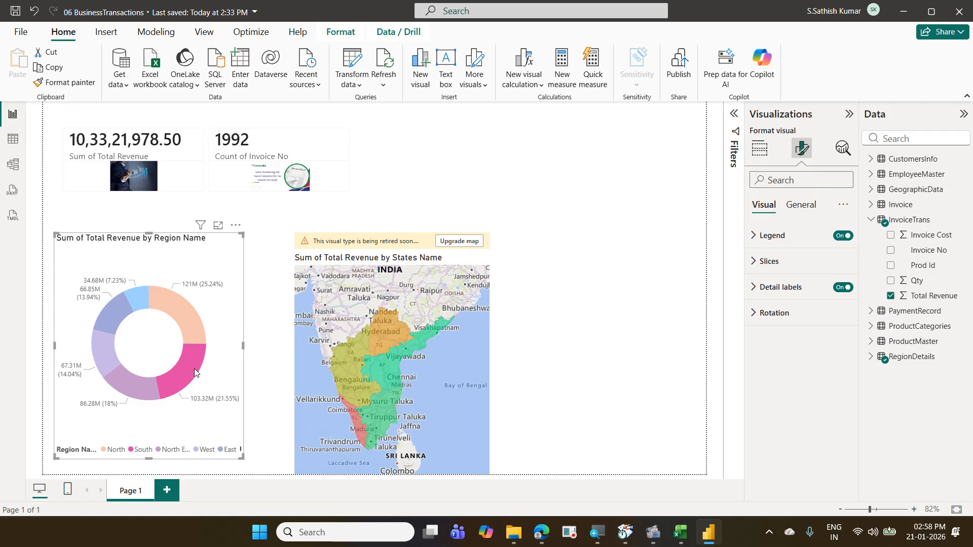
{"action": "left_click", "coordinate": [146, 381]}
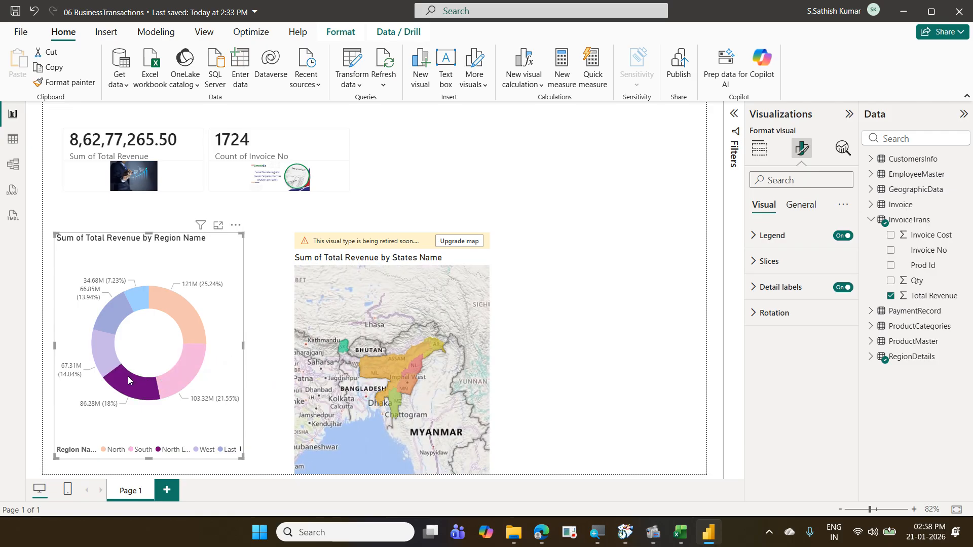
{"action": "left_click", "coordinate": [115, 364]}
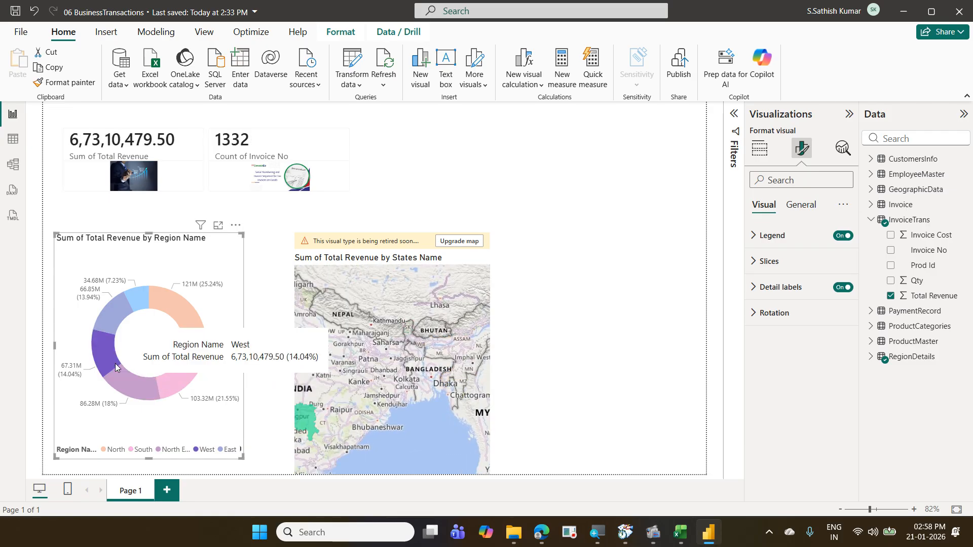
{"action": "left_click", "coordinate": [116, 319]}
{"action": "left_click", "coordinate": [136, 307]}
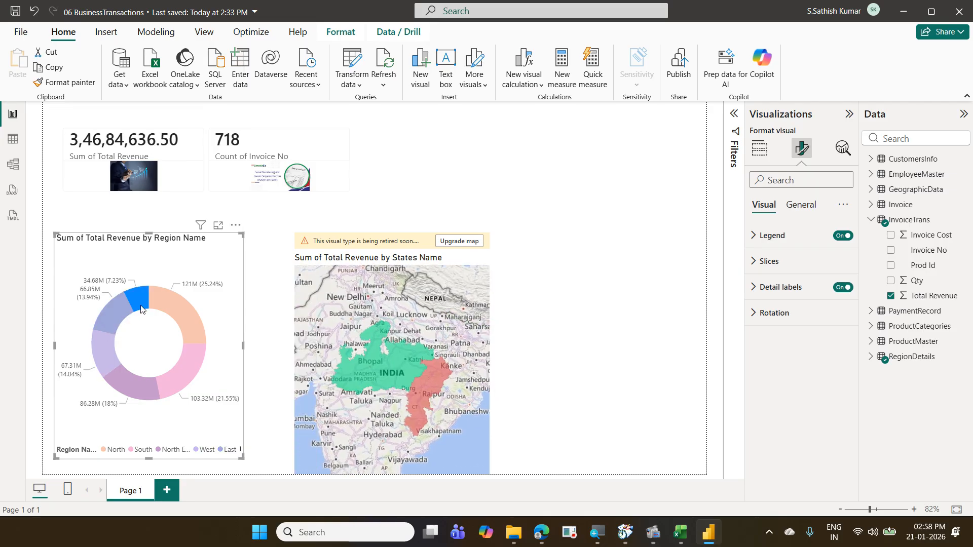
{"action": "left_click", "coordinate": [152, 315]}
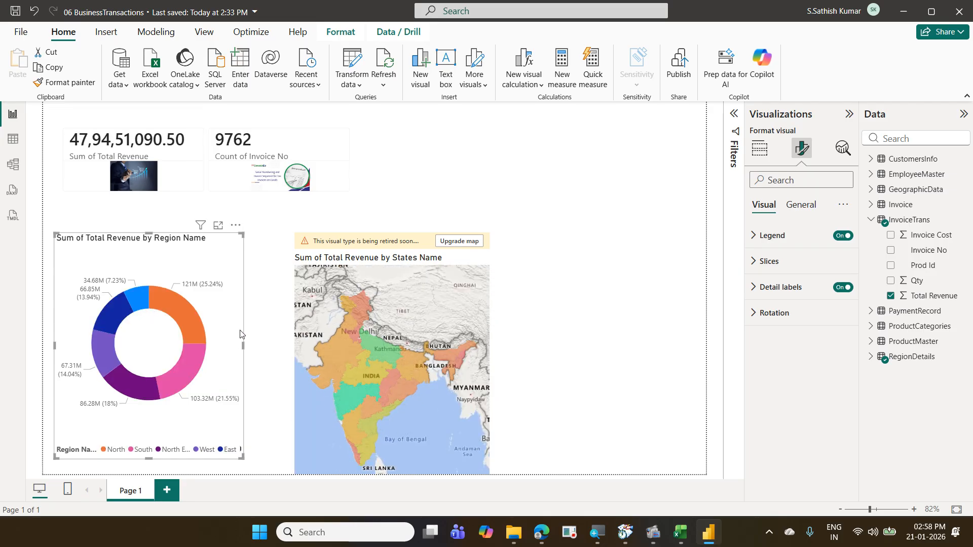
Step: Review the filled map's default fill color rule, checking its format style and base field, and accept it unchanged
{"action": "left_click", "coordinate": [478, 261]}
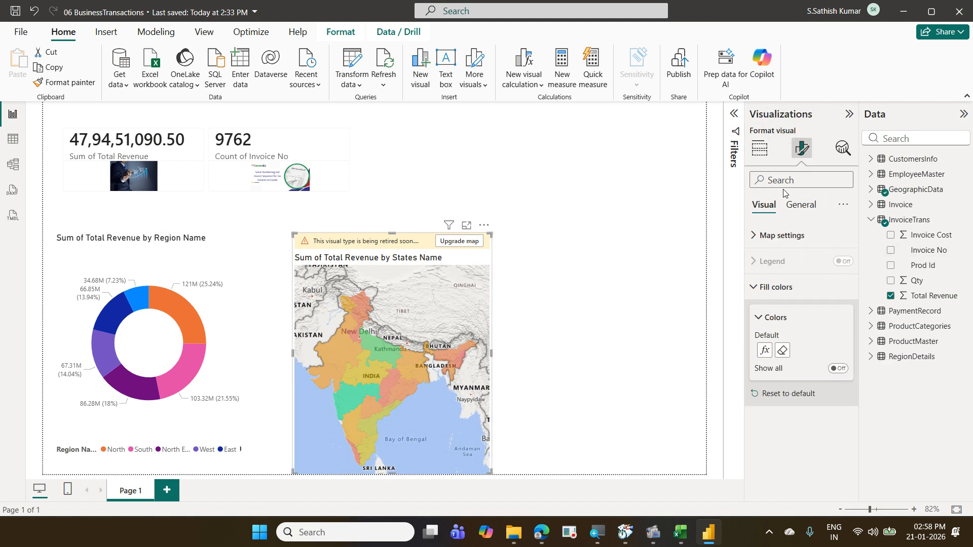
{"action": "left_click", "coordinate": [764, 350]}
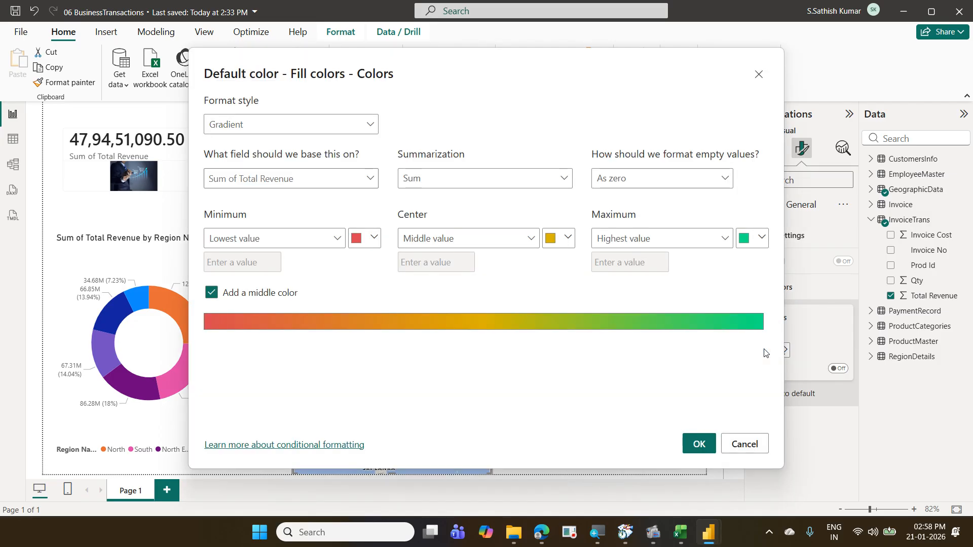
{"action": "left_click", "coordinate": [257, 136]}
{"action": "left_click", "coordinate": [254, 149]}
{"action": "left_click", "coordinate": [371, 180]}
{"action": "left_click", "coordinate": [290, 243]}
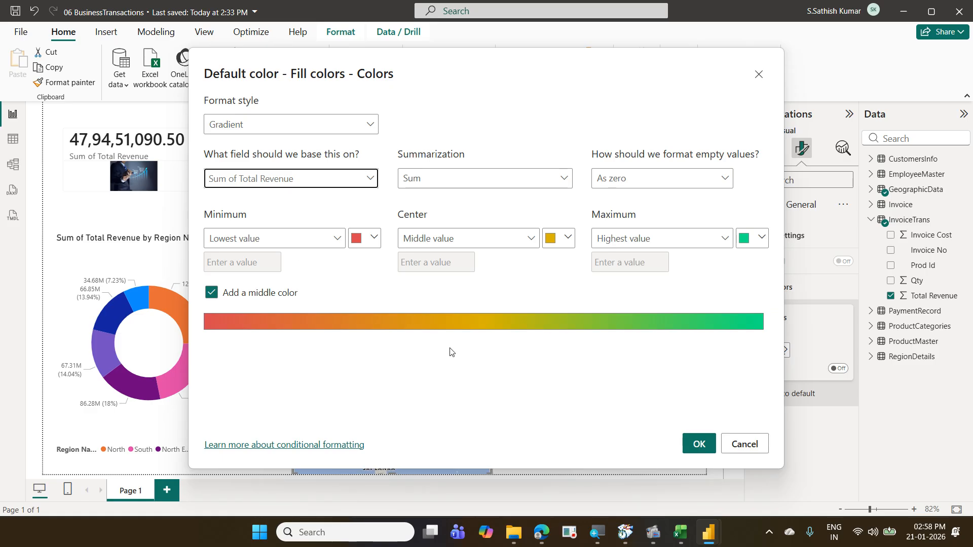
{"action": "left_click", "coordinate": [698, 444]}
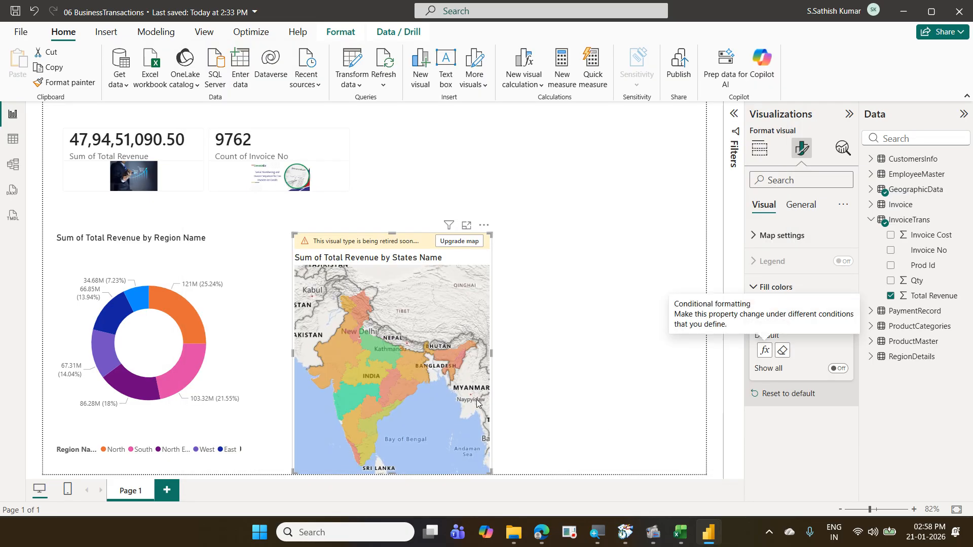
Step: Examine how selecting each region's slice in the donut chart recolors and filters the state map, and clear the selection
{"action": "left_click", "coordinate": [196, 321]}
{"action": "left_click", "coordinate": [191, 363]}
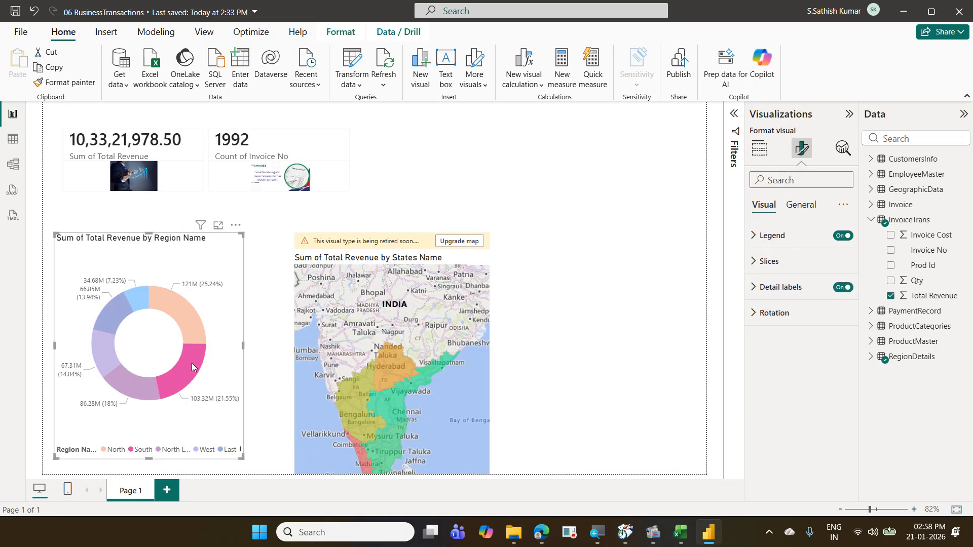
{"action": "left_click", "coordinate": [147, 382]}
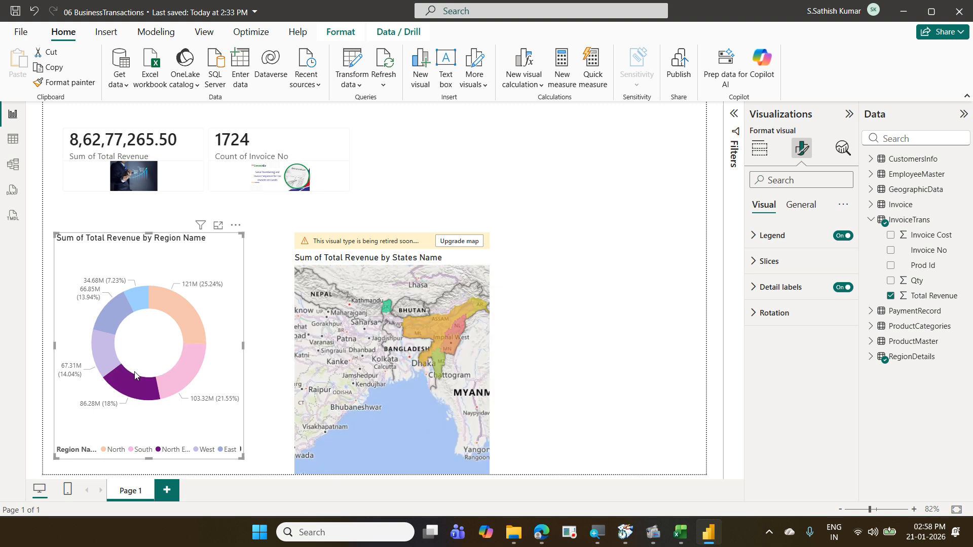
{"action": "left_click", "coordinate": [103, 348]}
{"action": "left_click", "coordinate": [107, 328]}
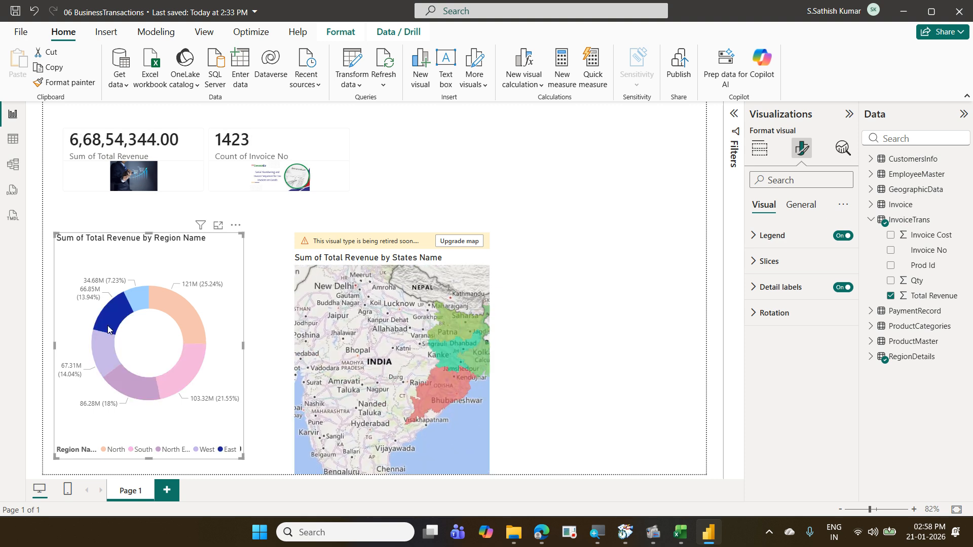
{"action": "left_click", "coordinate": [135, 314]}
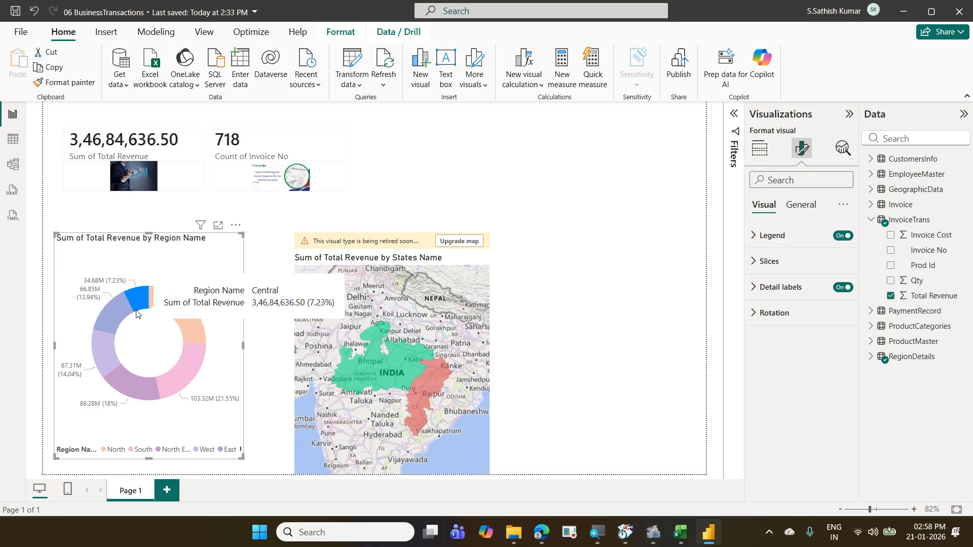
{"action": "left_click", "coordinate": [178, 315]}
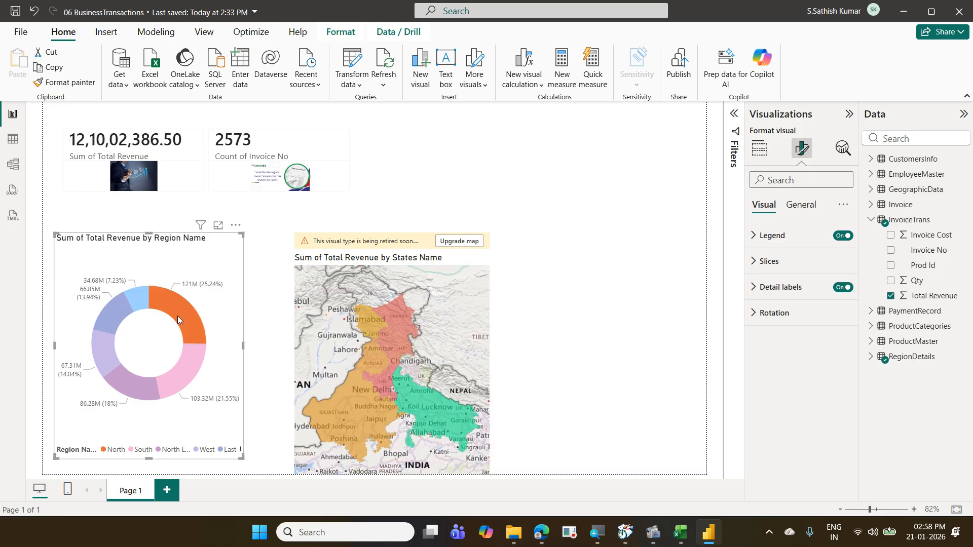
{"action": "left_click", "coordinate": [187, 360]}
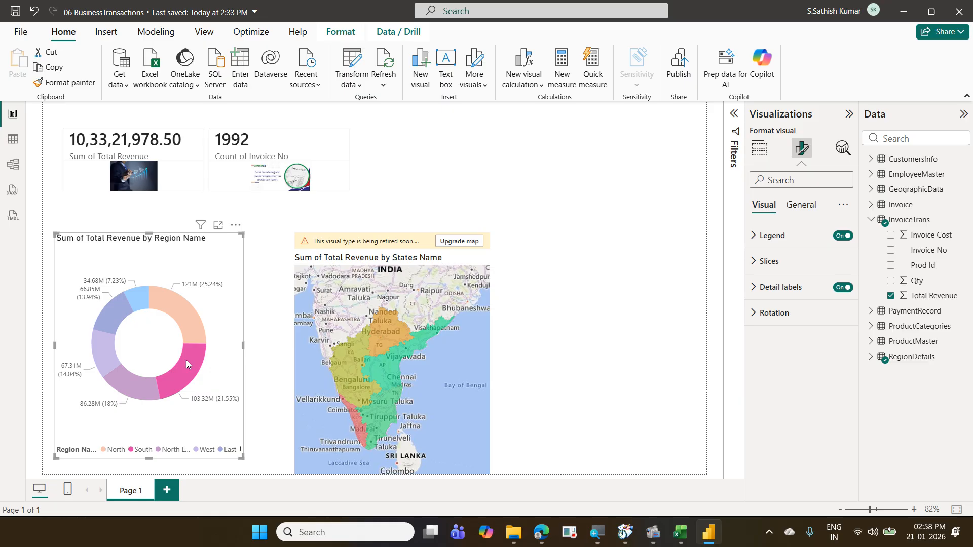
{"action": "left_click", "coordinate": [142, 391]}
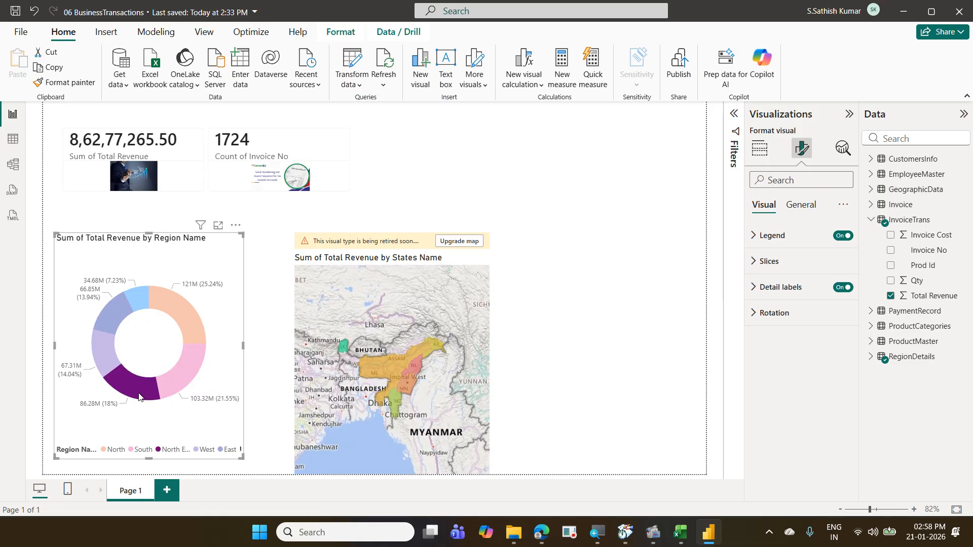
{"action": "left_click", "coordinate": [213, 317]}
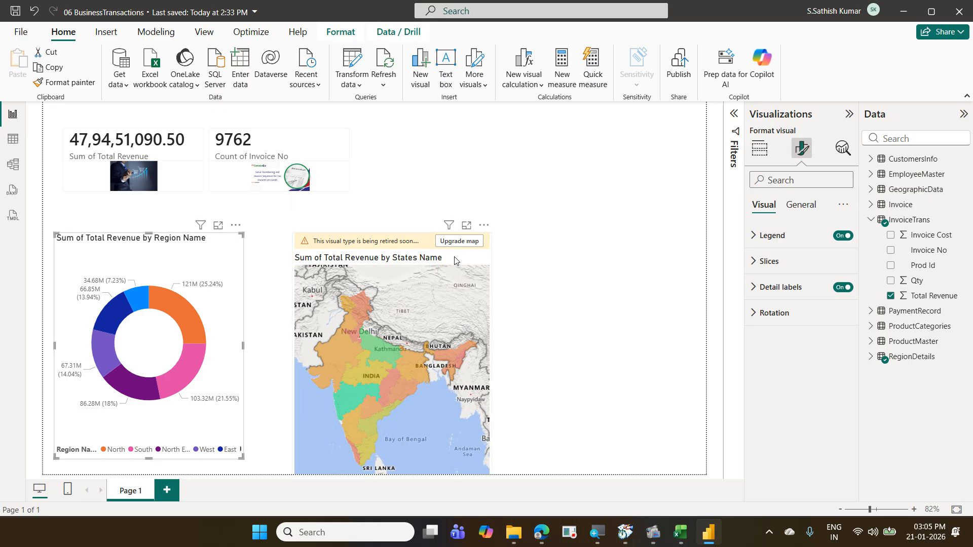
Step: Move the filled map so it sits directly beside the donut chart
{"action": "left_click_drag", "start_coordinate": [450, 260], "coordinate": [401, 261]}
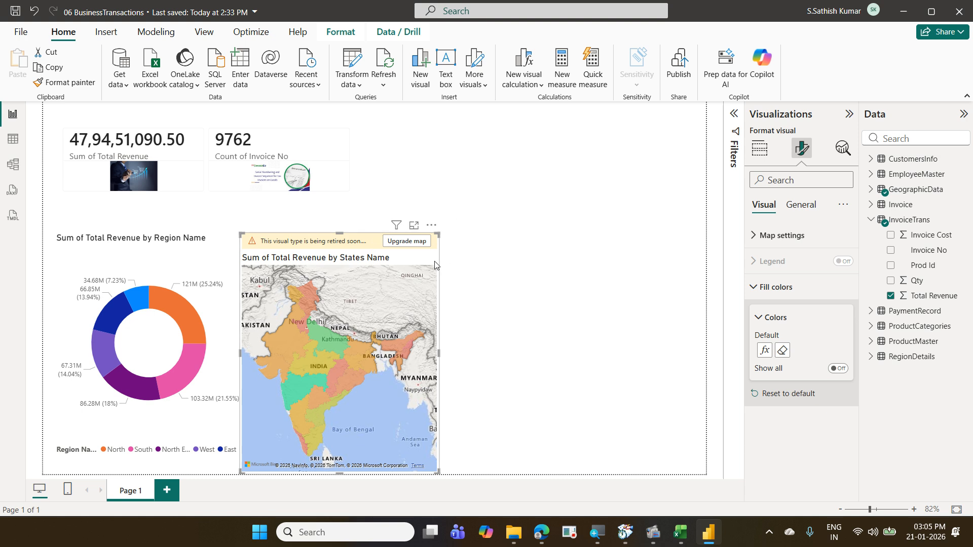
Step: Try the bubble-style Map visual type on the state map and restore the Filled map type
{"action": "left_click", "coordinate": [758, 158]}
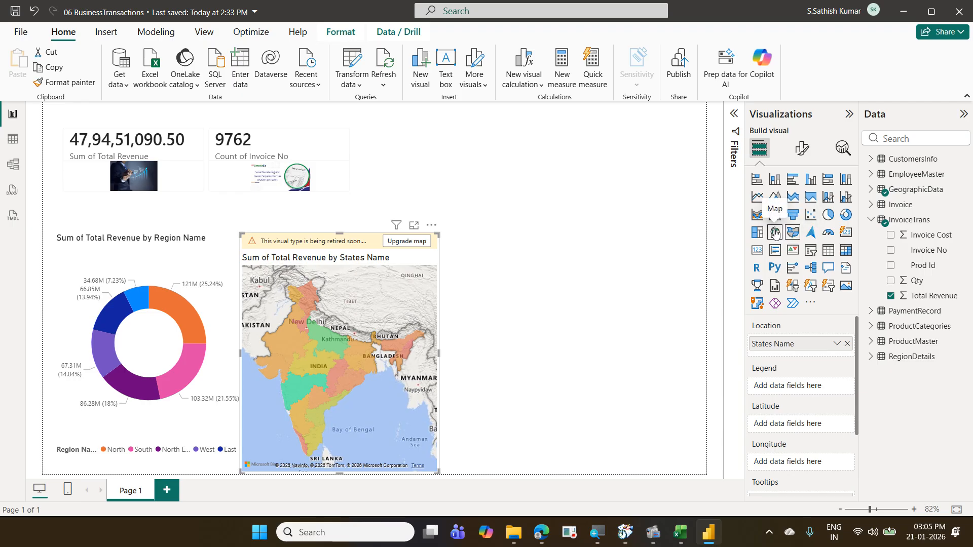
{"action": "left_click", "coordinate": [775, 233]}
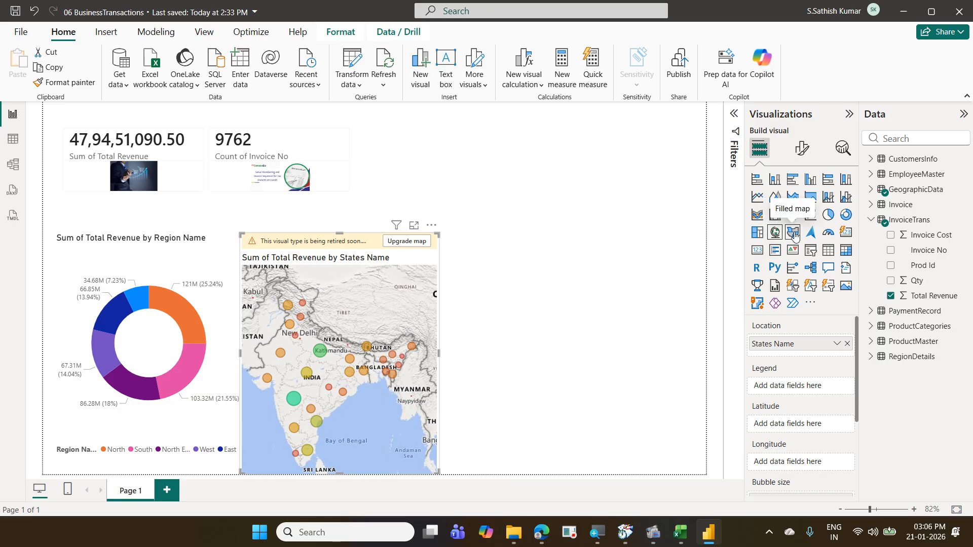
{"action": "left_click", "coordinate": [794, 233]}
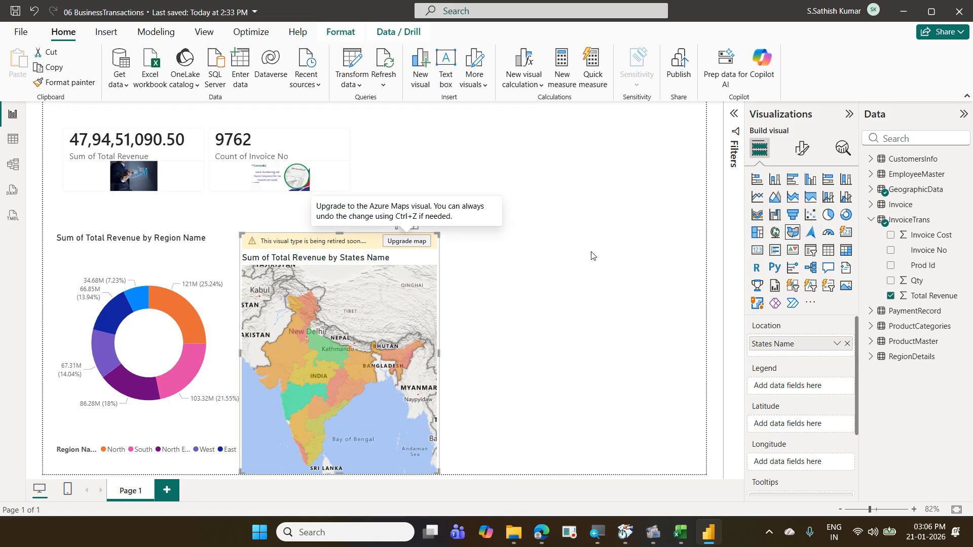
Step: Upgrade the filled map to the Azure Maps visual
{"action": "left_click", "coordinate": [422, 247]}
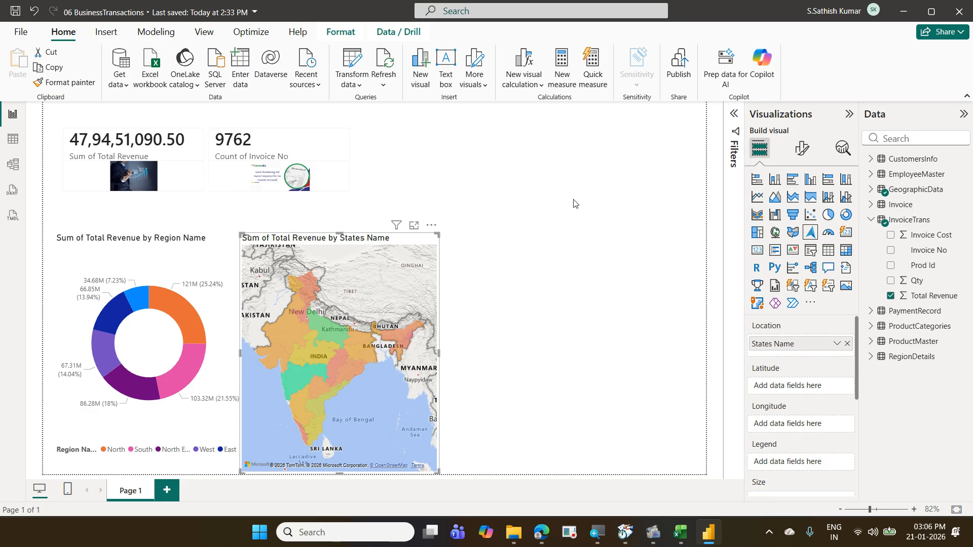
{"action": "left_click", "coordinate": [801, 150]}
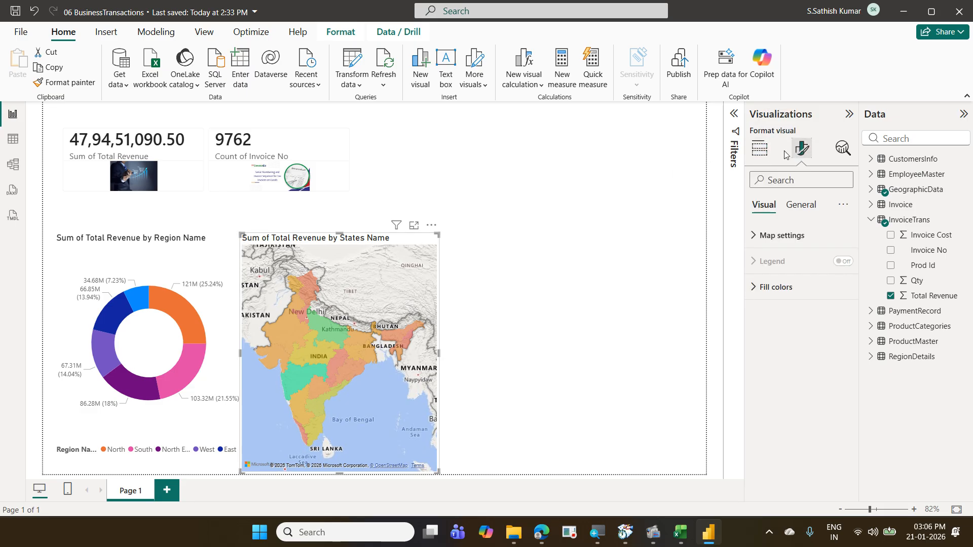
{"action": "left_click", "coordinate": [759, 148]}
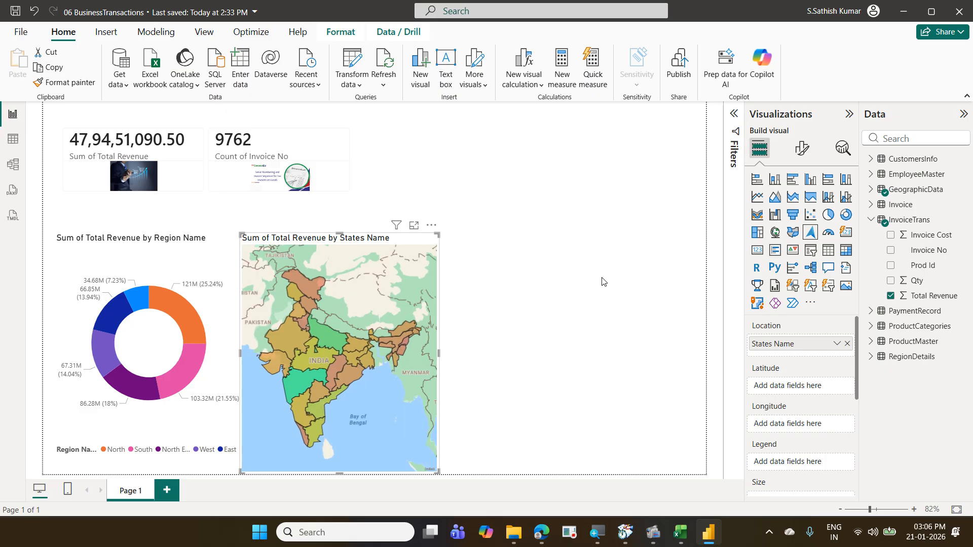
Step: Examine the Azure map's visual formatting options, especially the Filled map and Bubble layer settings
{"action": "left_click", "coordinate": [801, 148]}
{"action": "scroll", "coordinate": [796, 345], "scroll_direction": "down", "scroll_amount": 1}
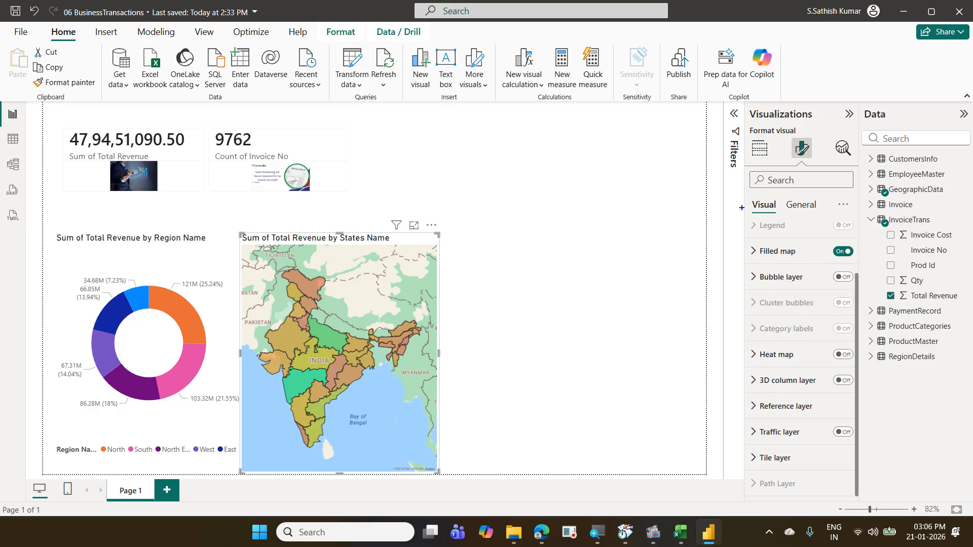
{"action": "mouse_move", "coordinate": [743, 198]}
{"action": "left_mouse_down"}
{"action": "mouse_move", "coordinate": [778, 218]}
{"action": "mouse_move", "coordinate": [772, 280]}
{"action": "mouse_move", "coordinate": [857, 289]}
{"action": "left_mouse_up"}
{"action": "left_click_drag", "start_coordinate": [800, 250], "coordinate": [820, 236]}
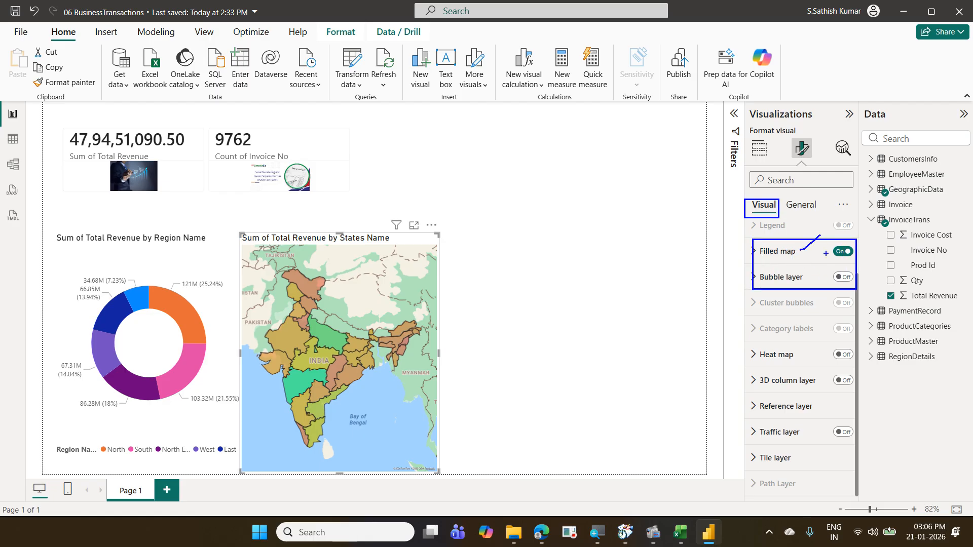
{"action": "left_click_drag", "start_coordinate": [809, 276], "coordinate": [839, 252]}
{"action": "key", "text": "Escape"}
{"action": "left_click", "coordinate": [588, 281]}
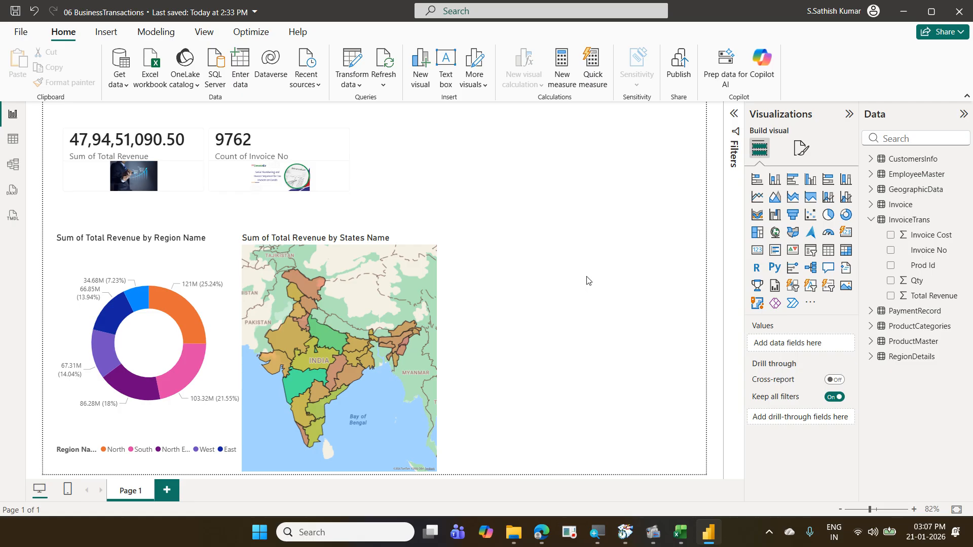
Step: Try the 3D column layer together with the bubble layer on the Azure map, and turn both off
{"action": "left_click", "coordinate": [794, 151]}
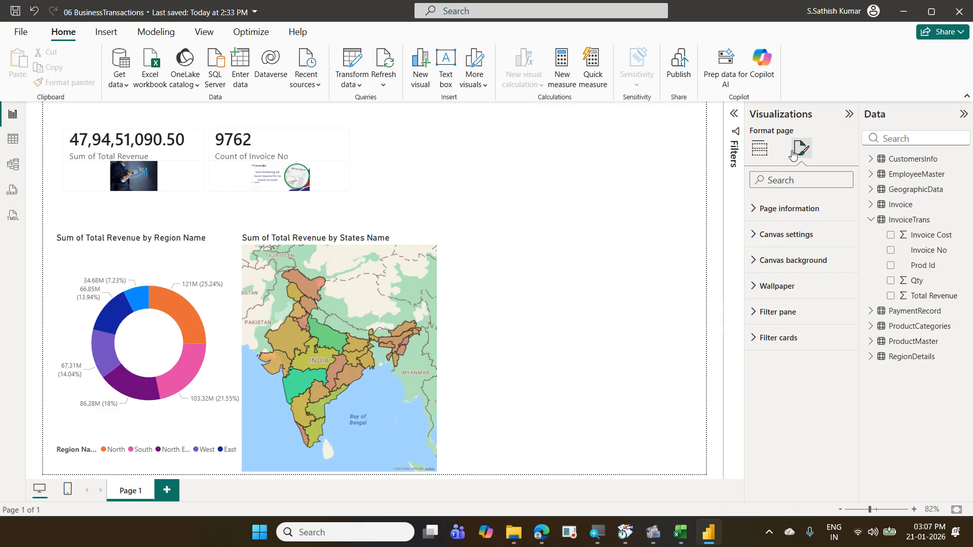
{"action": "left_click", "coordinate": [416, 243]}
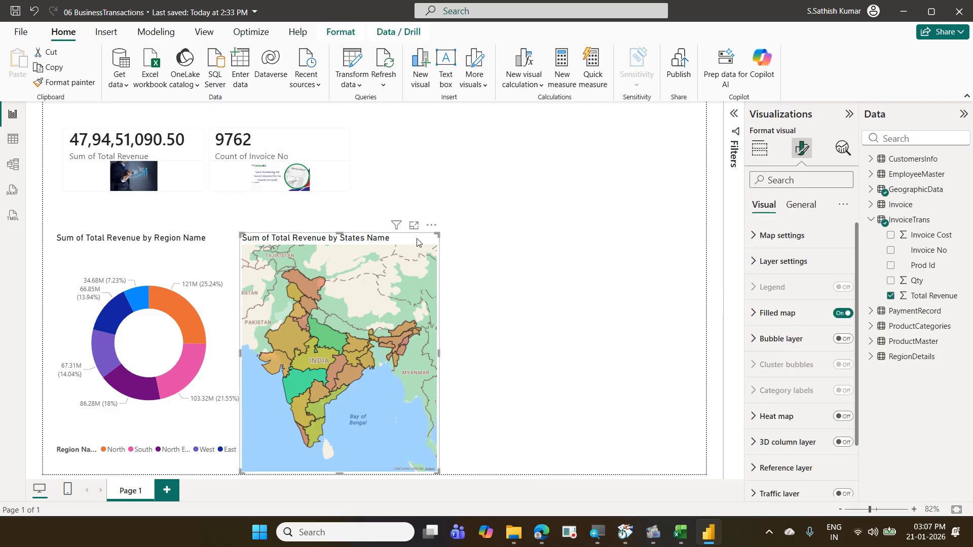
{"action": "left_click", "coordinate": [848, 442]}
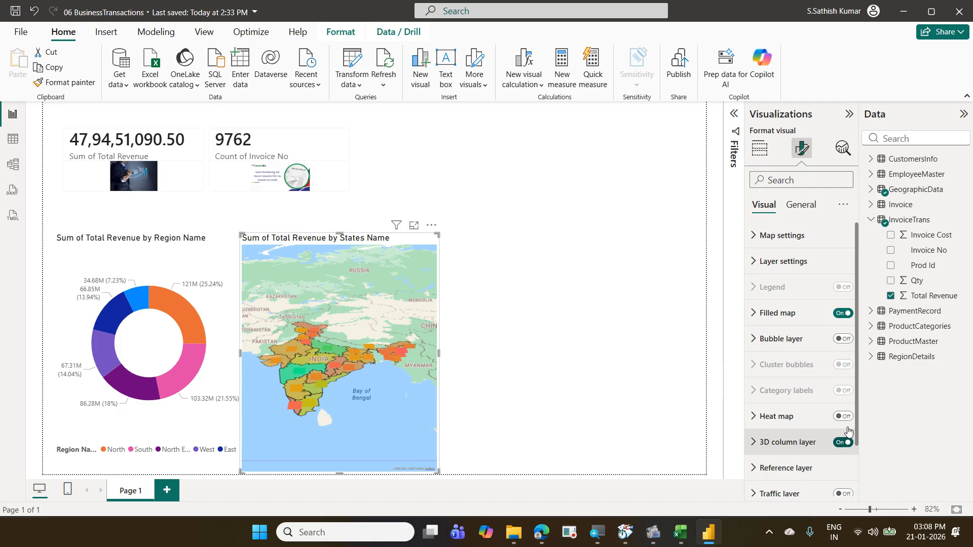
{"action": "left_click", "coordinate": [844, 340]}
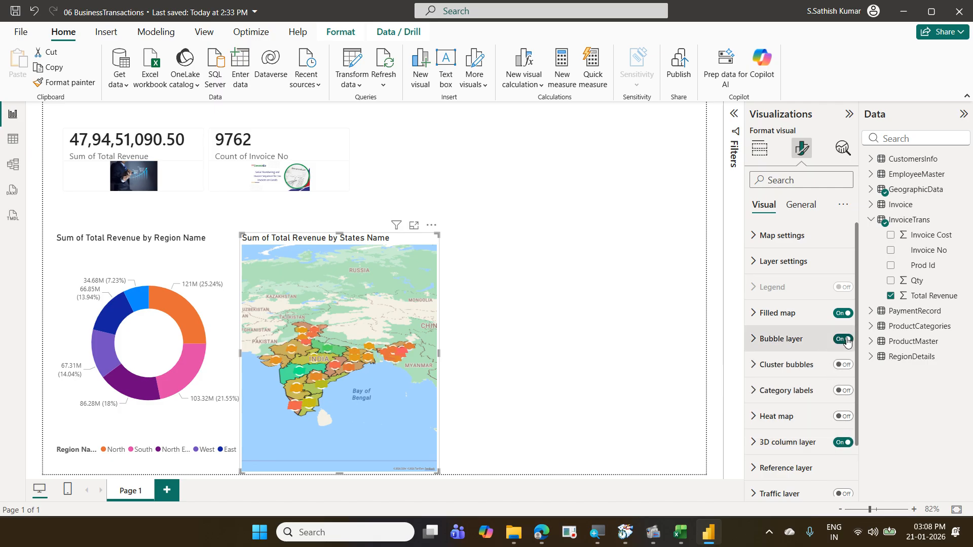
{"action": "left_click", "coordinate": [842, 343]}
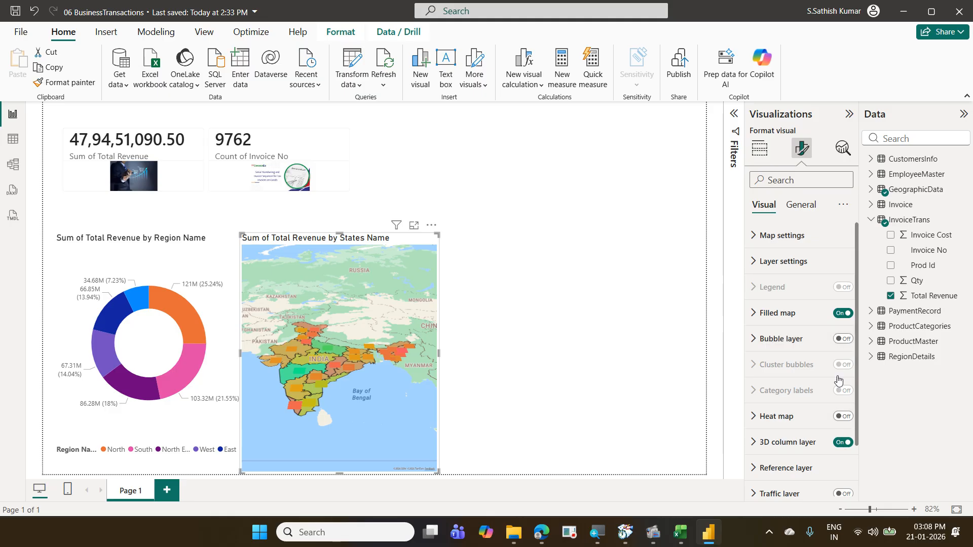
{"action": "left_click", "coordinate": [841, 443]}
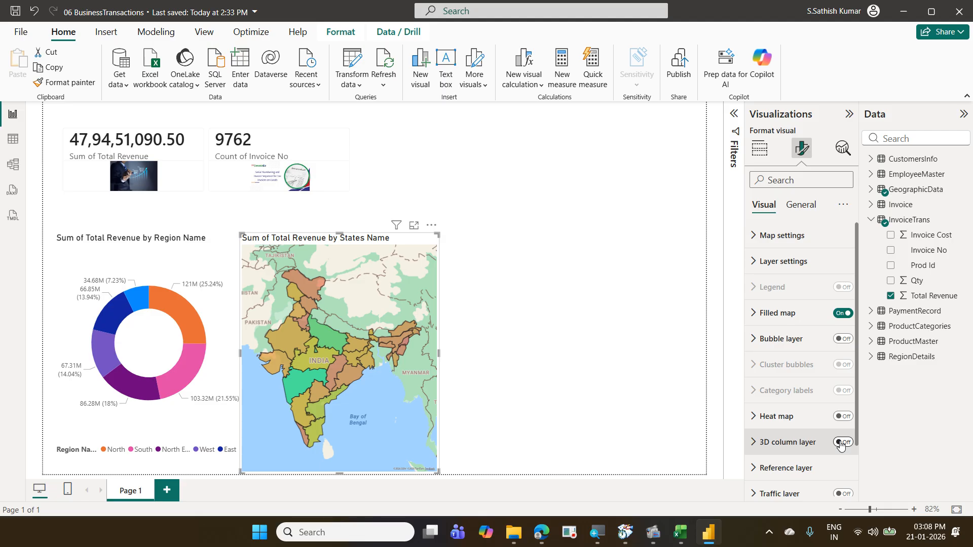
Step: Turn on the bubble layer over the filled states of the Azure map
{"action": "left_click", "coordinate": [844, 339]}
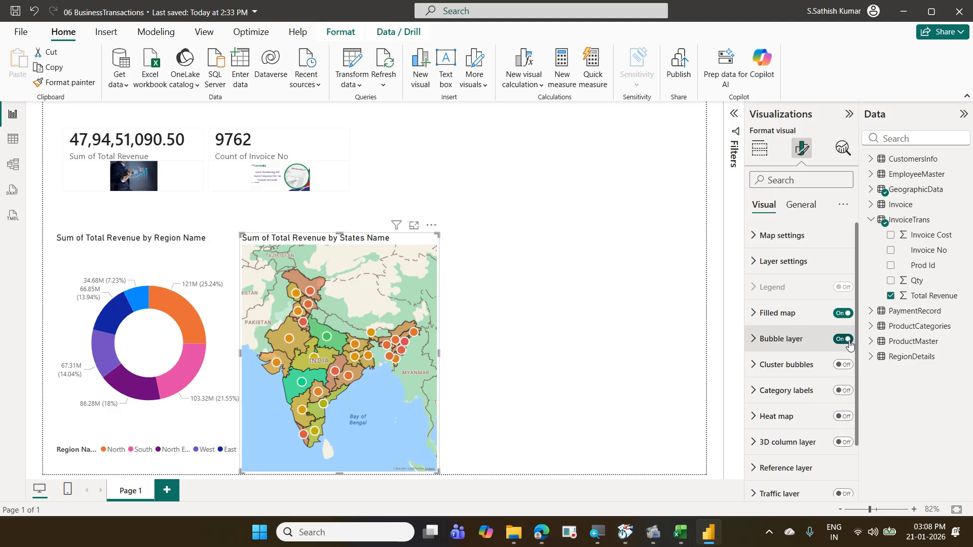
Step: Try the 3D column layer alongside the bubbles, inspect the map at closer range, and turn the 3D columns off
{"action": "left_click", "coordinate": [844, 442]}
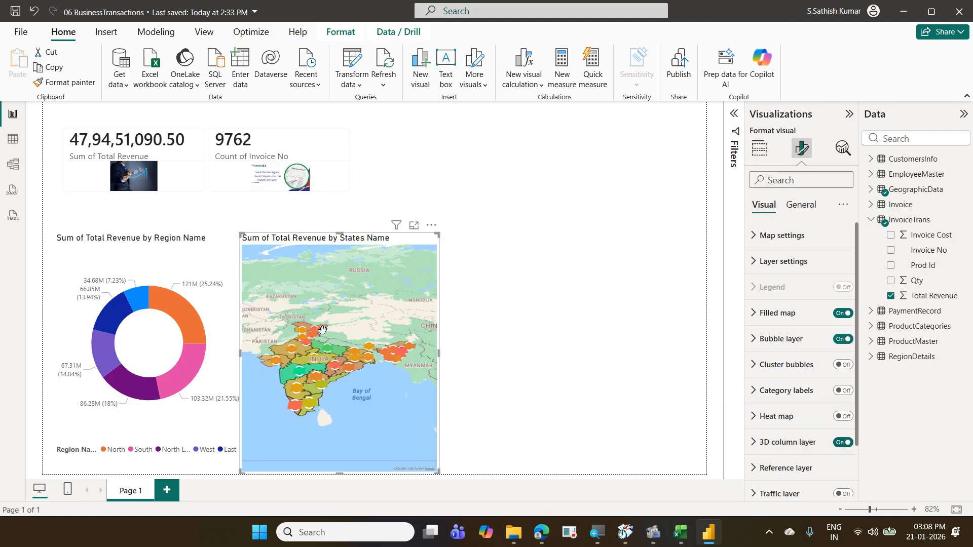
{"action": "scroll", "coordinate": [323, 330], "scroll_direction": "up", "scroll_amount": 2}
{"action": "scroll", "coordinate": [323, 330], "scroll_direction": "up", "scroll_amount": 3}
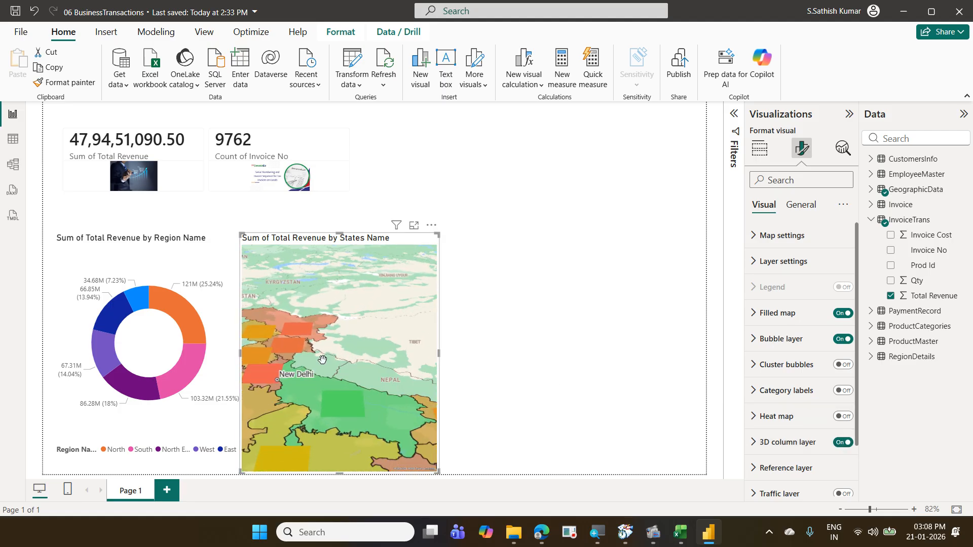
{"action": "scroll", "coordinate": [433, 307], "scroll_direction": "up", "scroll_amount": 2}
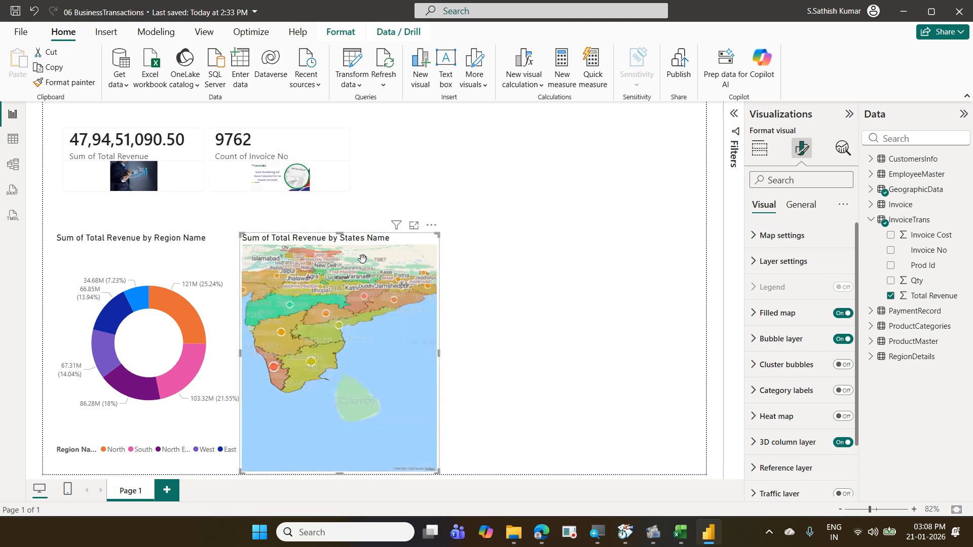
{"action": "scroll", "coordinate": [416, 308], "scroll_direction": "down", "scroll_amount": 3}
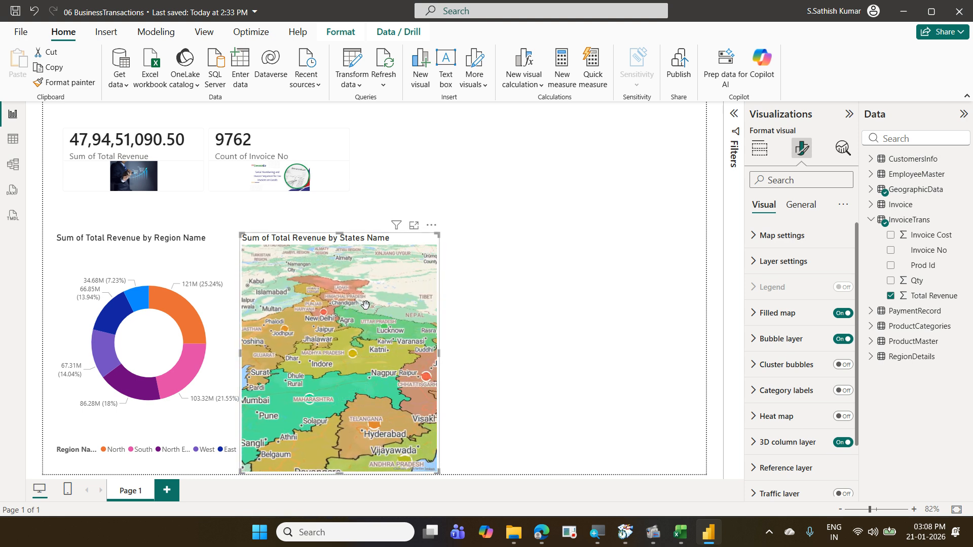
{"action": "scroll", "coordinate": [365, 304], "scroll_direction": "down", "scroll_amount": 2}
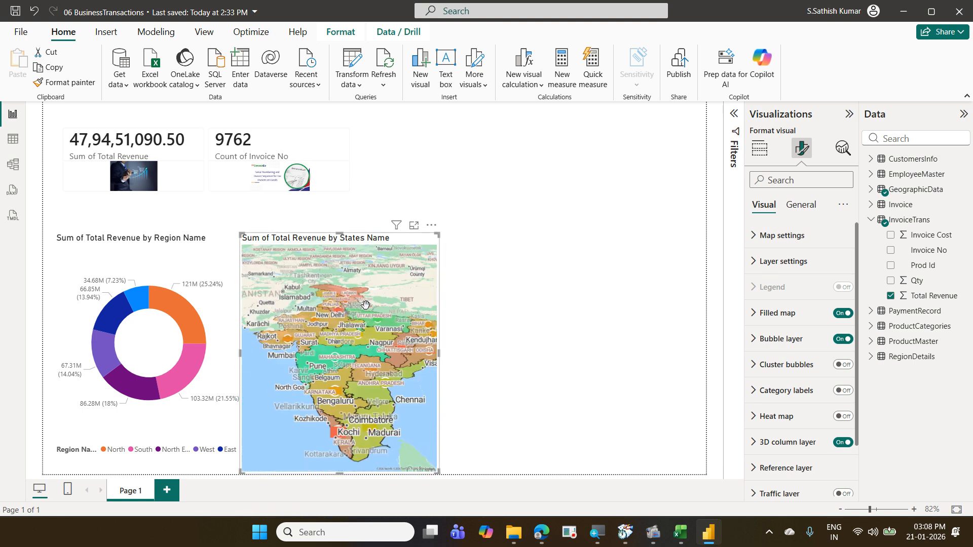
{"action": "left_click", "coordinate": [841, 442]}
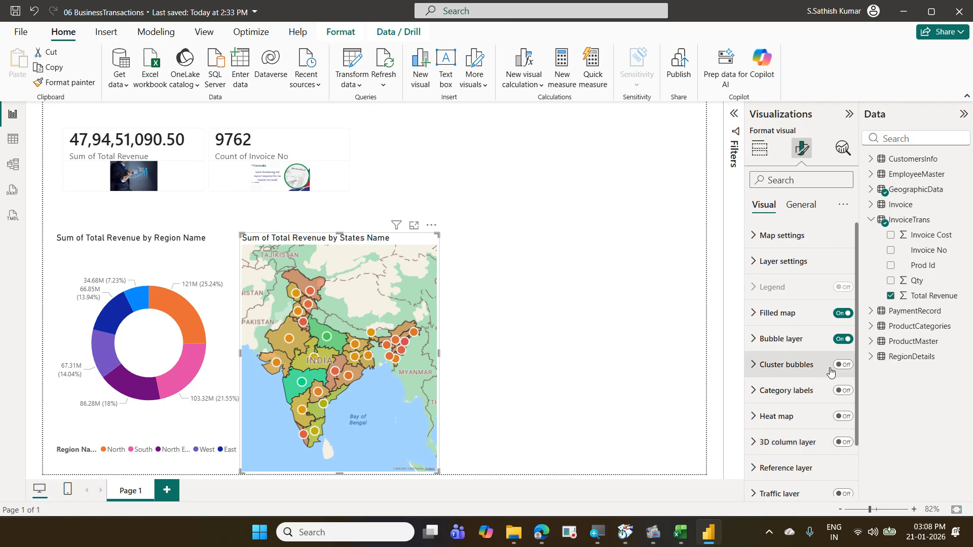
Step: Turn off the Azure map's bubble layer, leaving only the filled states
{"action": "left_click", "coordinate": [838, 344]}
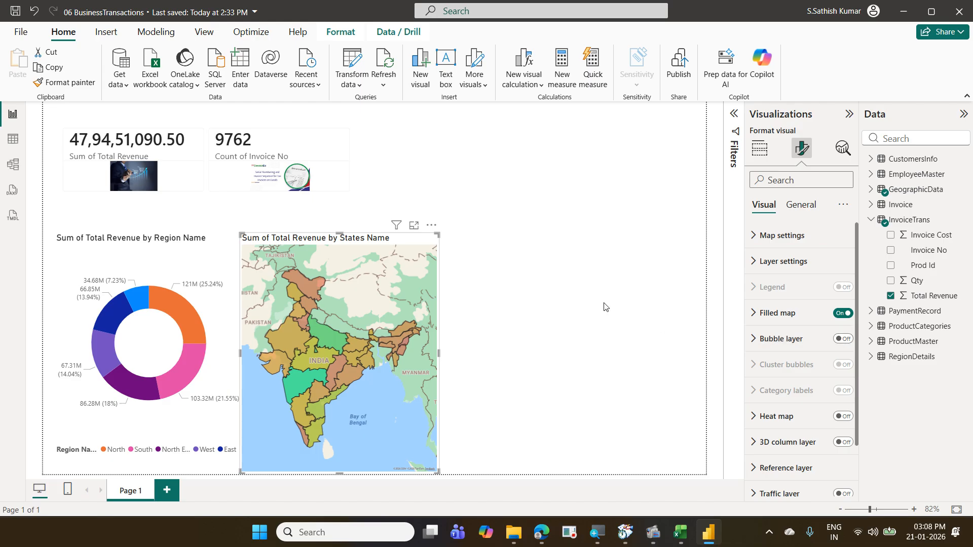
{"action": "left_click", "coordinate": [592, 295]}
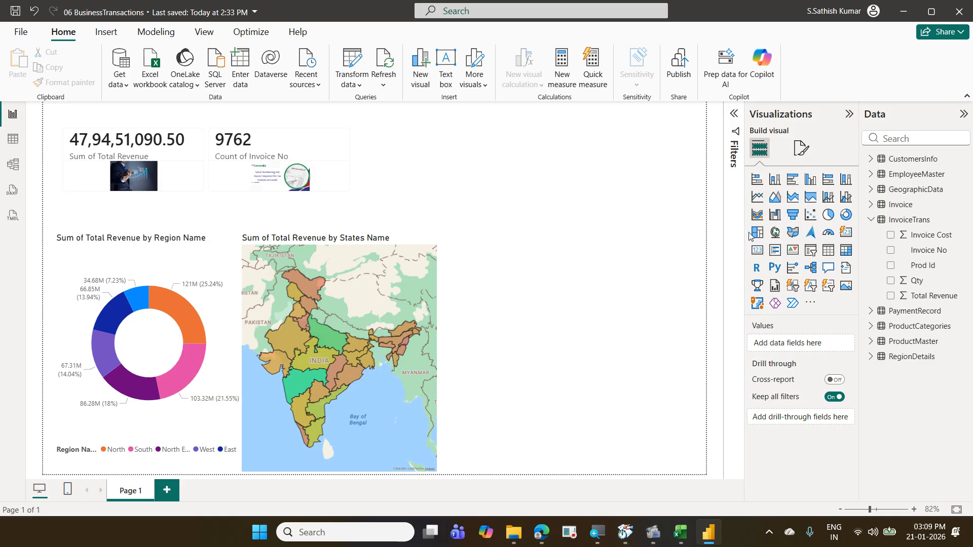
Step: Add a clustered bar chart and size it to fill the empty page area beside the Azure map
{"action": "left_click", "coordinate": [792, 180]}
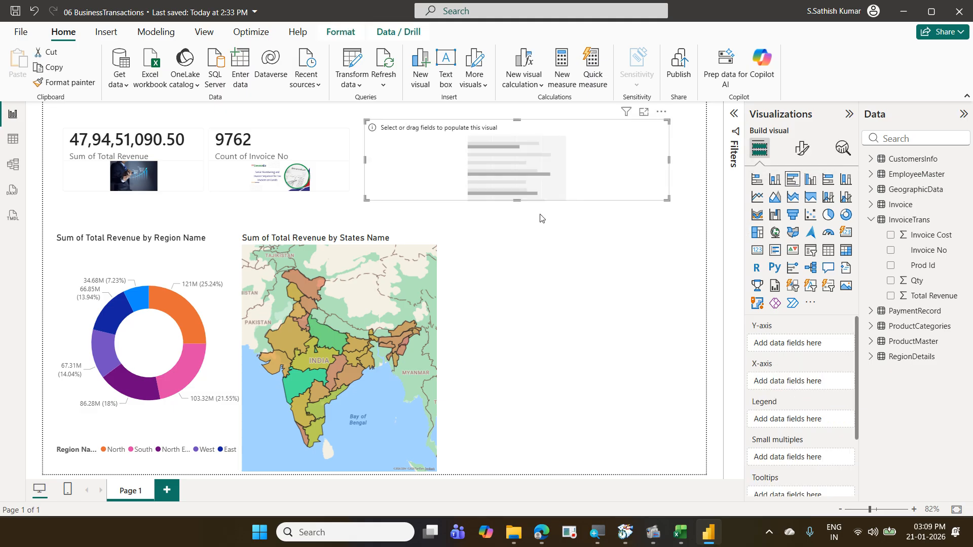
{"action": "left_click_drag", "start_coordinate": [541, 220], "coordinate": [569, 278]}
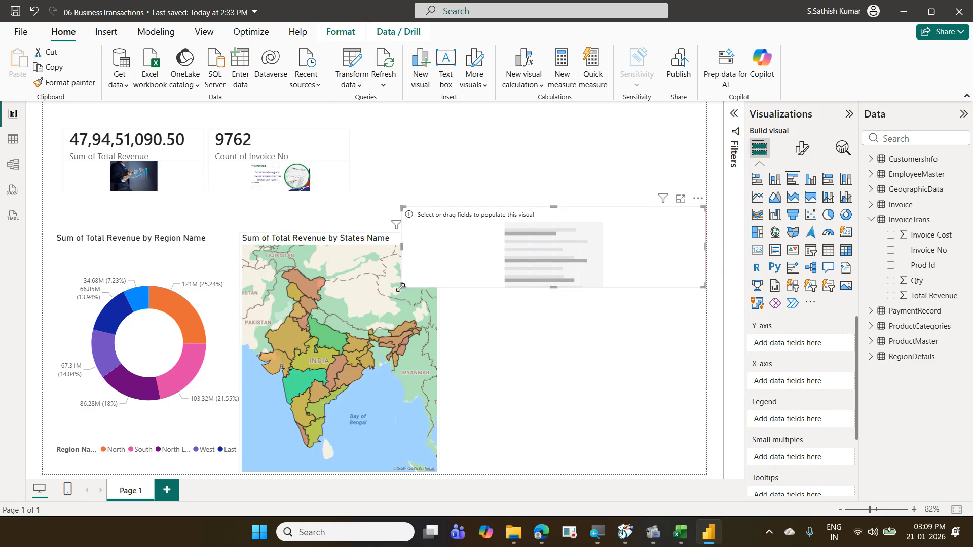
{"action": "left_click_drag", "start_coordinate": [401, 287], "coordinate": [467, 479]}
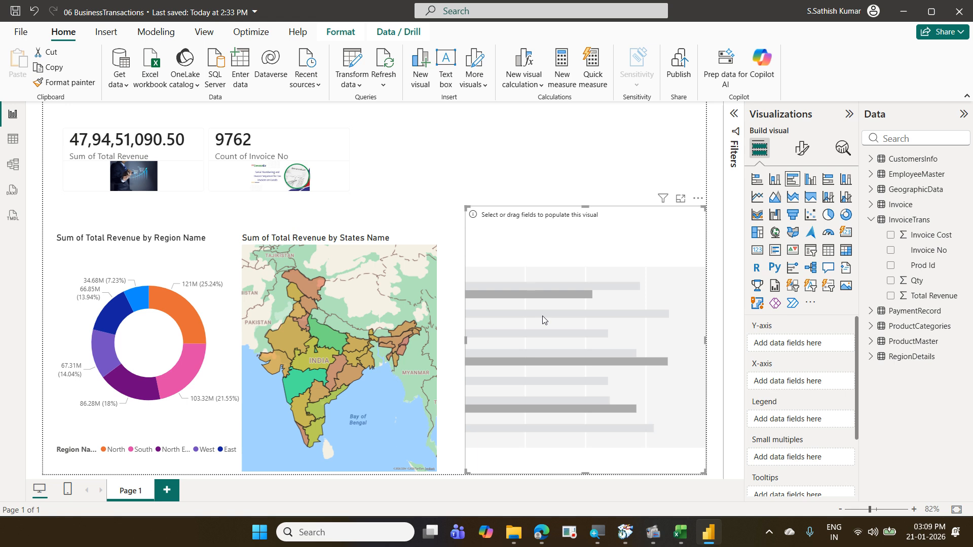
Step: Assign CustomerName to the bar chart's Y-axis and Total Revenue to its X-axis
{"action": "left_click", "coordinate": [908, 138]}
{"action": "type", "text": "cus"}
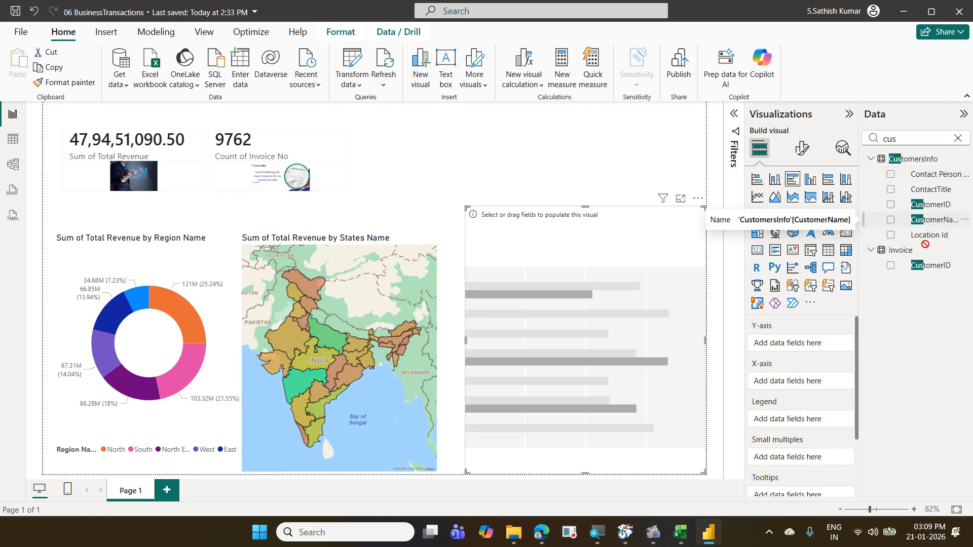
{"action": "left_click_drag", "start_coordinate": [944, 226], "coordinate": [814, 347]}
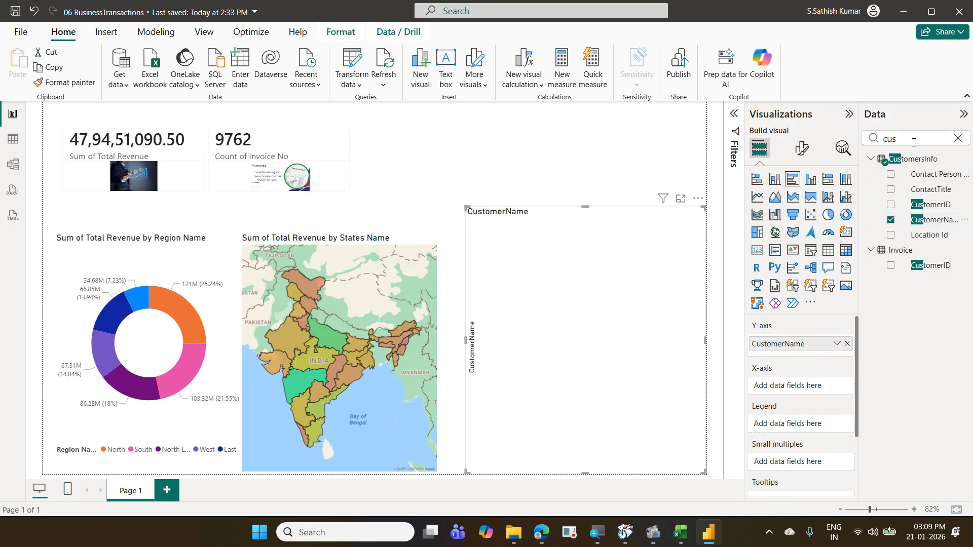
{"action": "left_click_drag", "start_coordinate": [913, 142], "coordinate": [848, 144]}
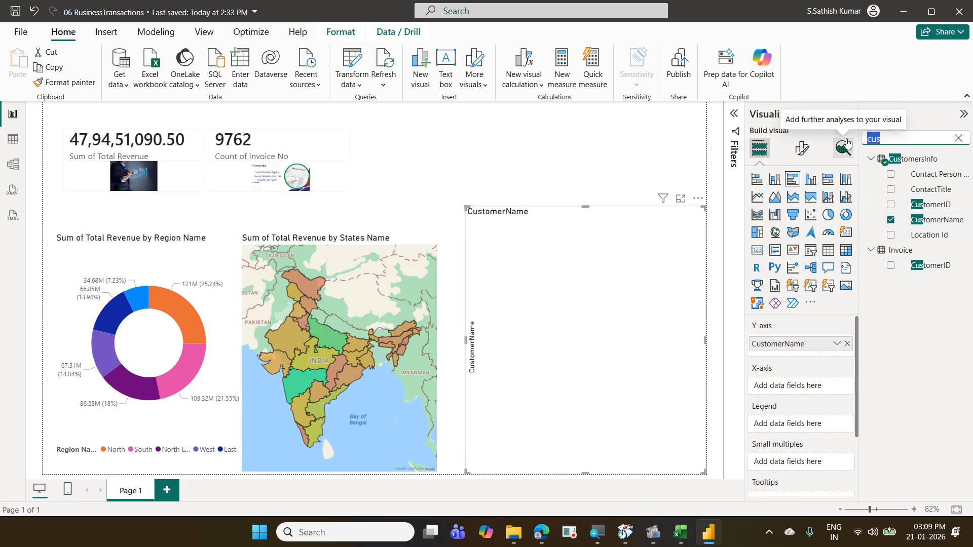
{"action": "type", "text": "tot"}
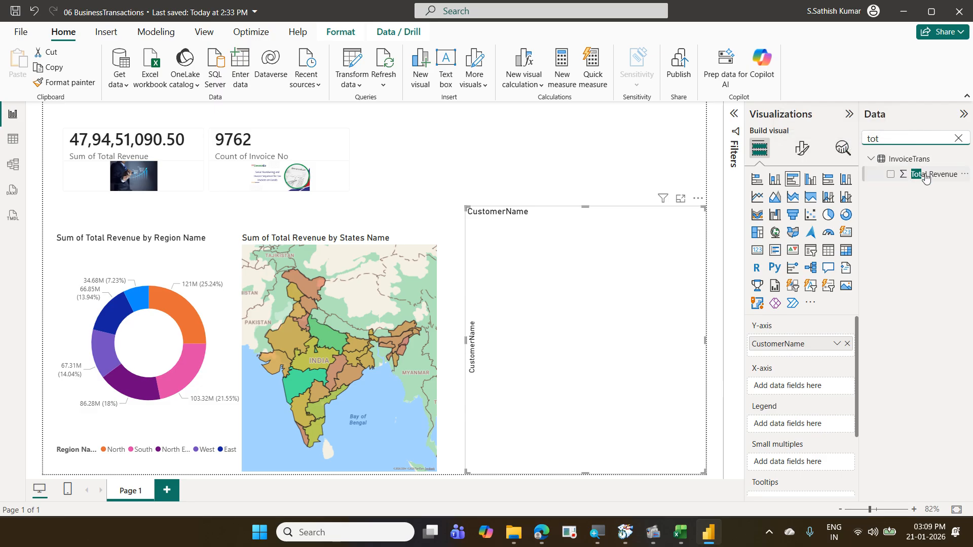
{"action": "left_click_drag", "start_coordinate": [924, 175], "coordinate": [810, 388]}
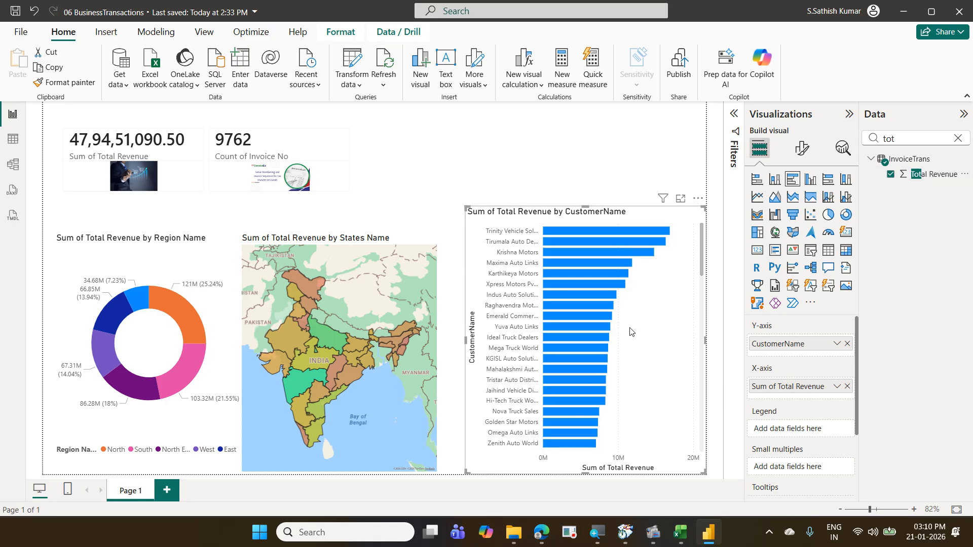
Step: Copy the Azure map's gradient formatting onto the customer revenue bar chart with Format painter
{"action": "scroll", "coordinate": [630, 332], "scroll_direction": "down", "scroll_amount": 10}
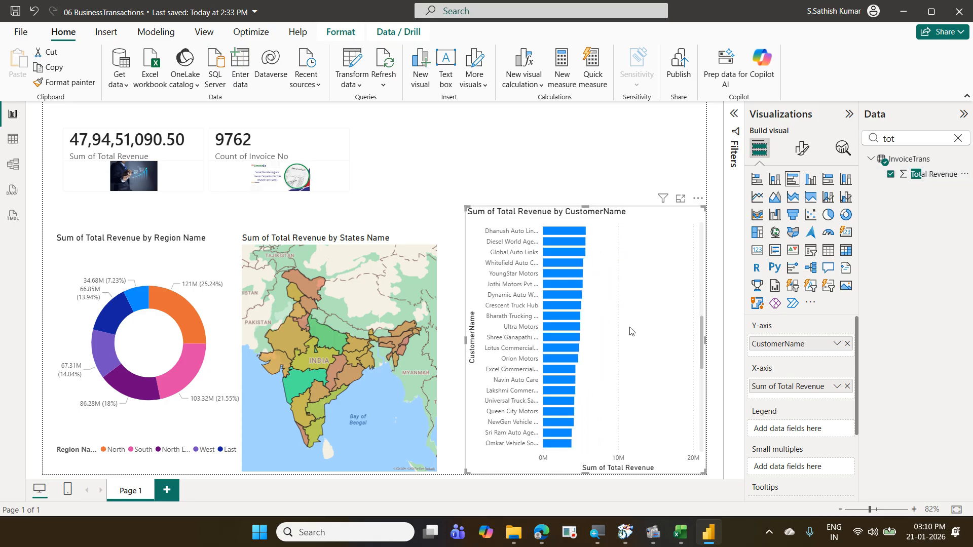
{"action": "scroll", "coordinate": [629, 332], "scroll_direction": "down", "scroll_amount": 2}
{"action": "scroll", "coordinate": [630, 332], "scroll_direction": "up", "scroll_amount": 12}
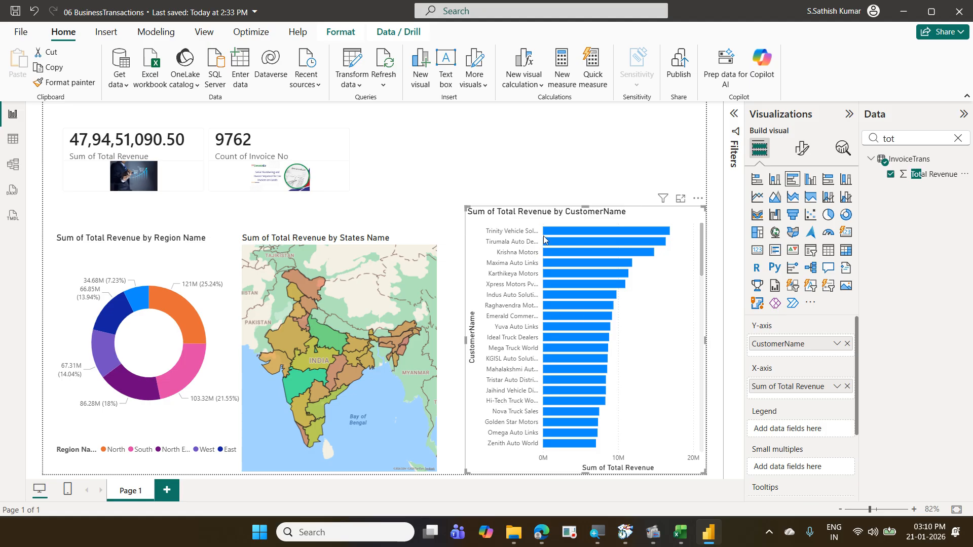
{"action": "mouse_move", "coordinate": [579, 308]}
{"action": "mouse_move", "coordinate": [617, 276]}
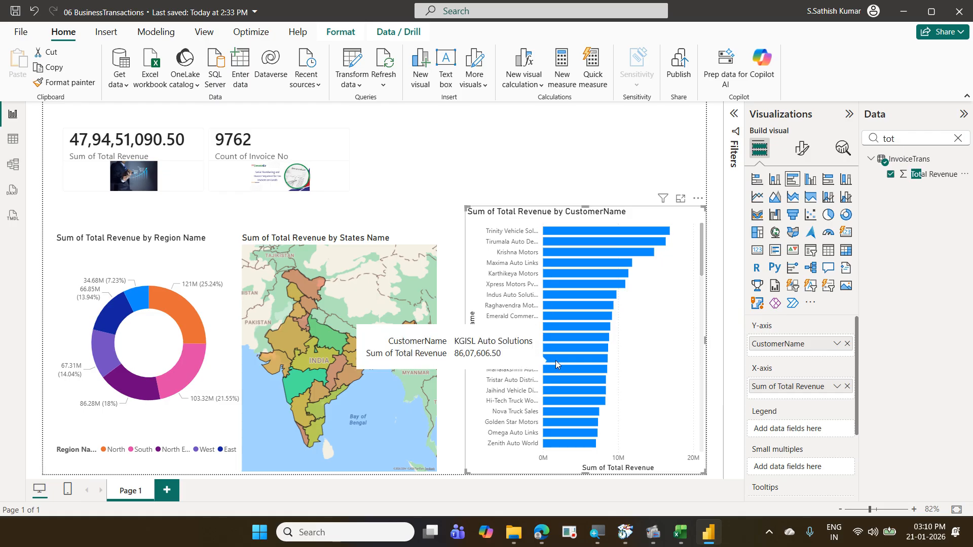
{"action": "left_click", "coordinate": [409, 242]}
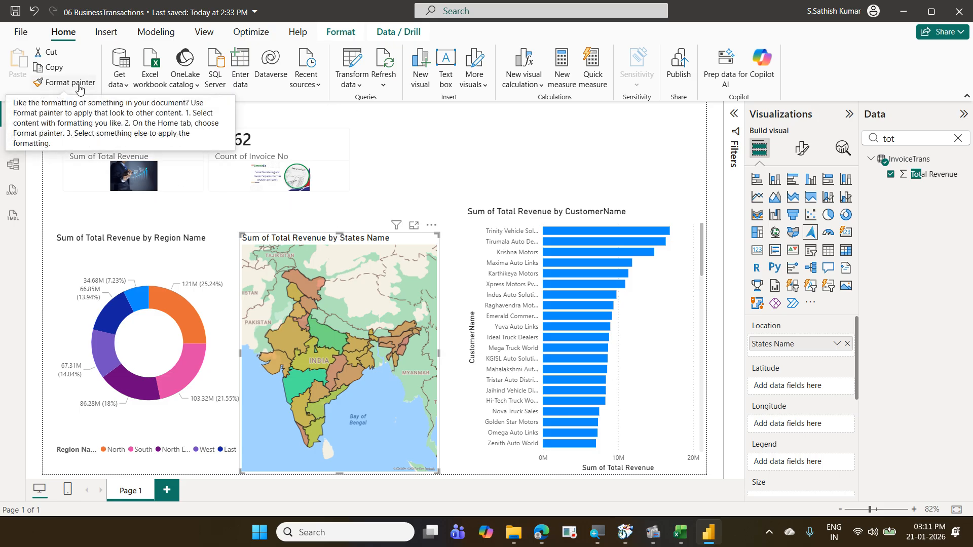
{"action": "left_click", "coordinate": [79, 88]}
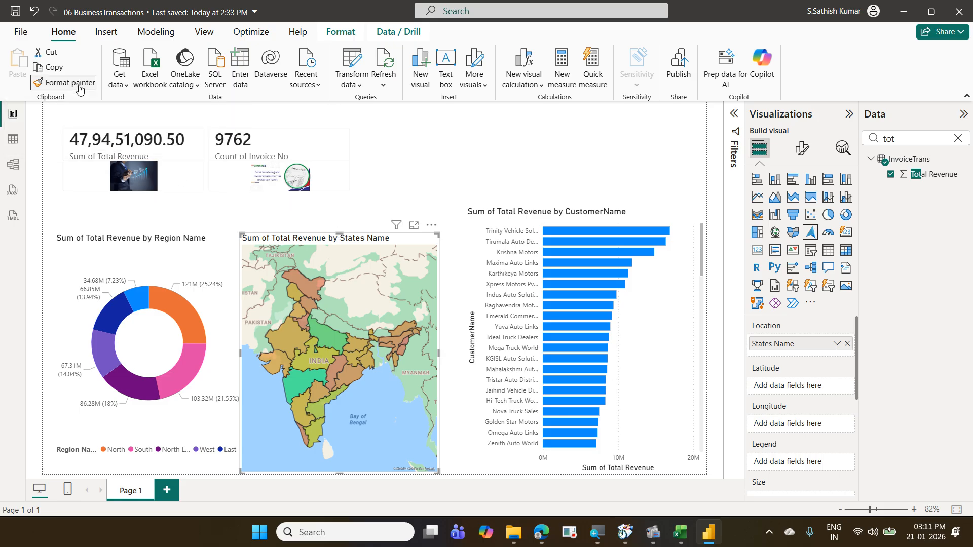
{"action": "left_click", "coordinate": [641, 324]}
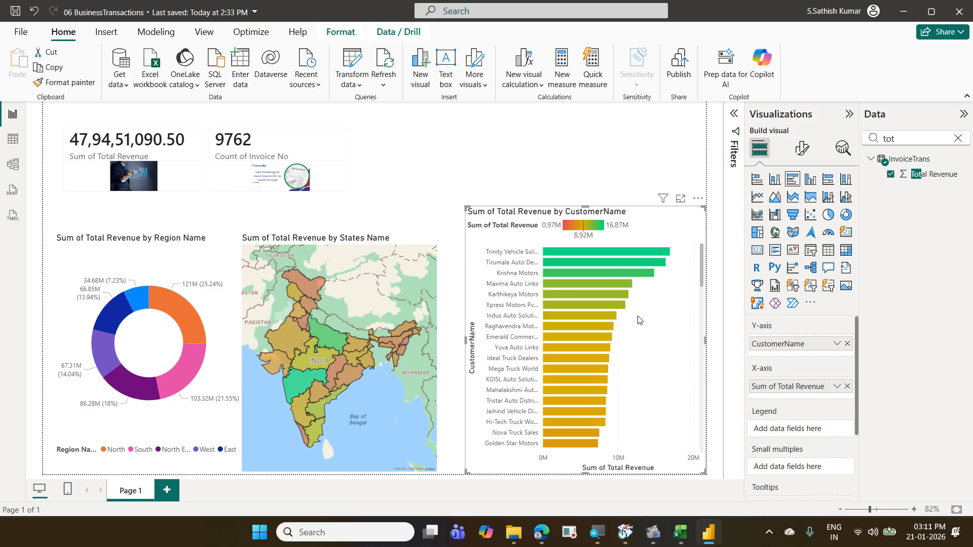
{"action": "scroll", "coordinate": [640, 320], "scroll_direction": "down", "scroll_amount": 10}
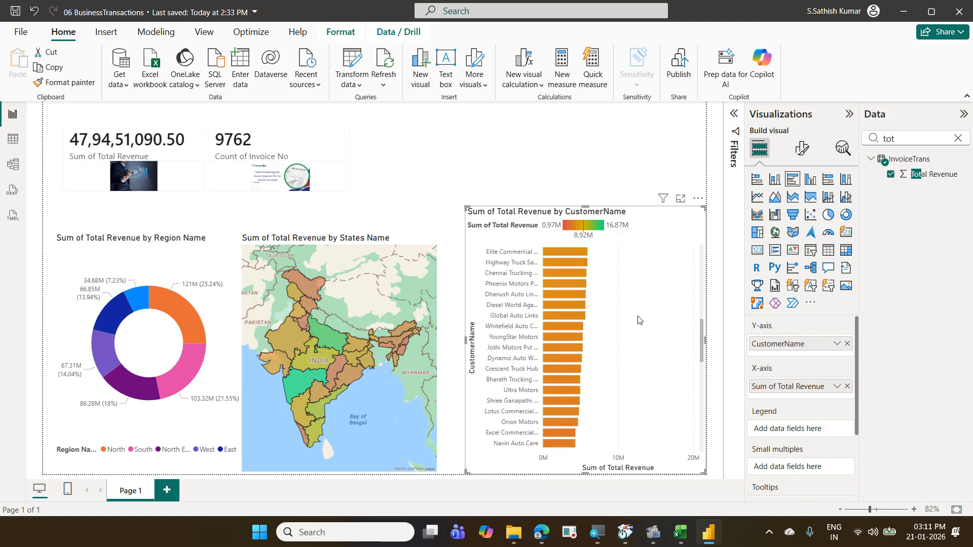
{"action": "scroll", "coordinate": [639, 319], "scroll_direction": "down", "scroll_amount": 10}
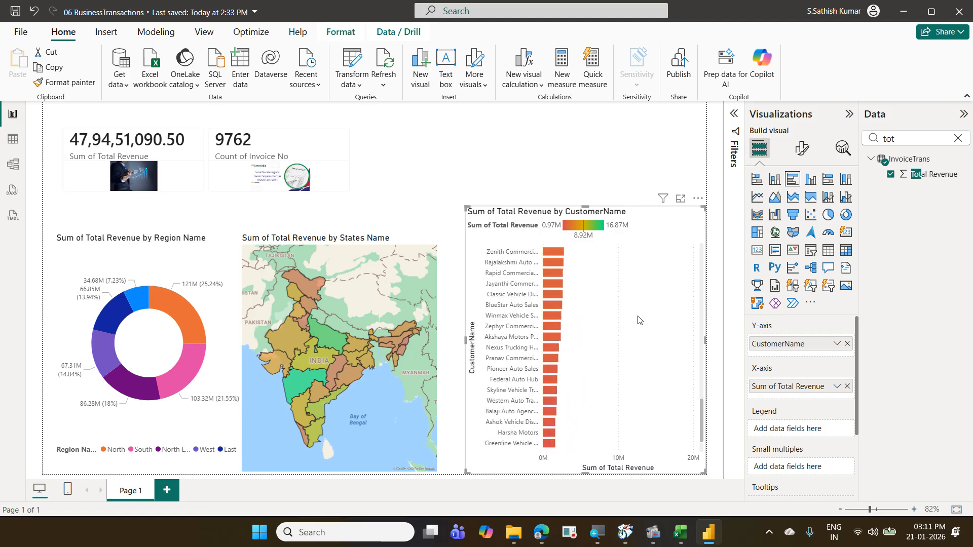
{"action": "scroll", "coordinate": [639, 320], "scroll_direction": "up", "scroll_amount": 20}
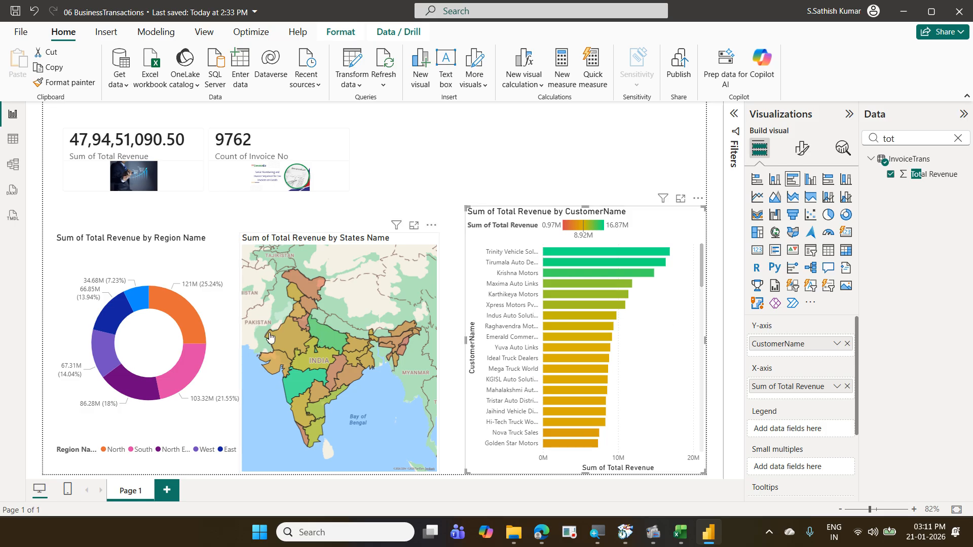
Step: Set the bar chart's CustomerName filter type to Top N, showing the top 10 items
{"action": "mouse_move", "coordinate": [189, 327]}
{"action": "mouse_move", "coordinate": [181, 378]}
{"action": "left_click", "coordinate": [734, 114]}
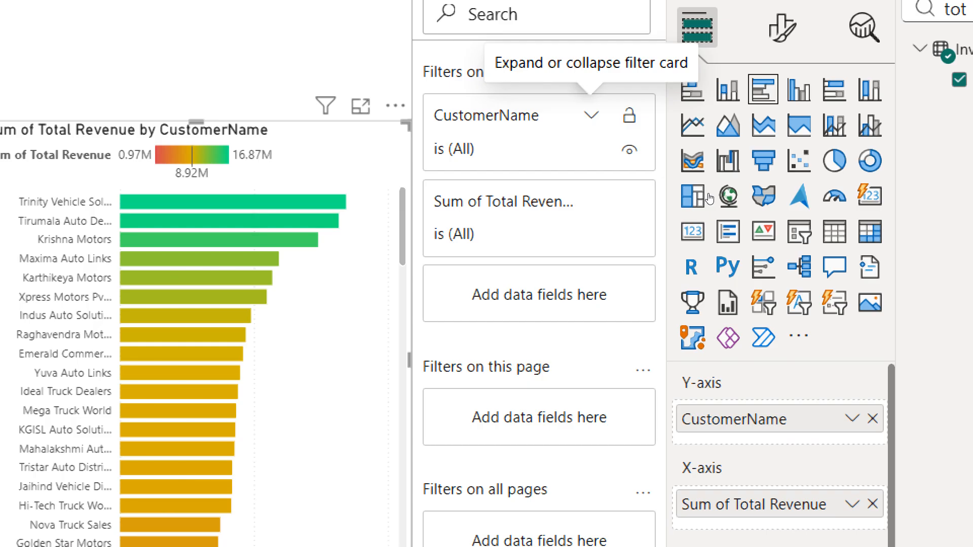
{"action": "left_click", "coordinate": [591, 116]}
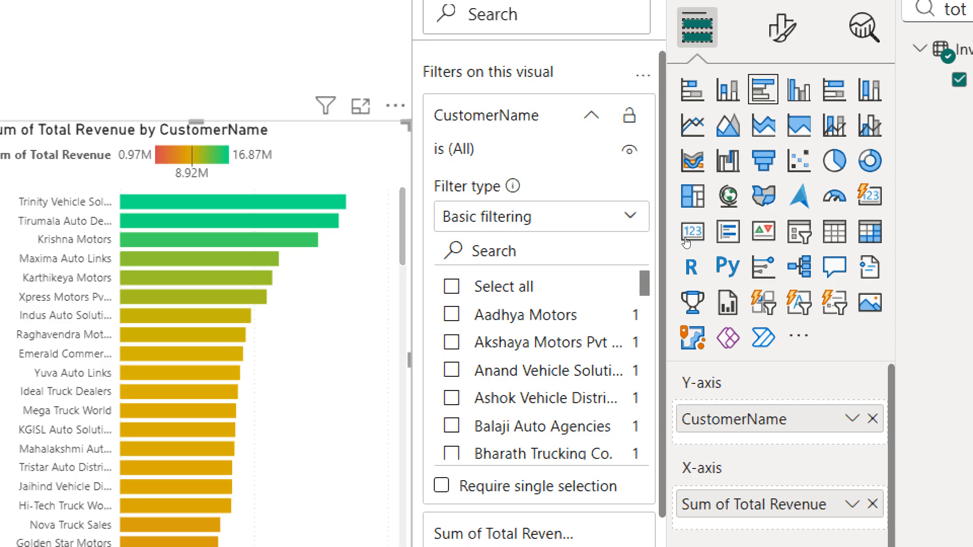
{"action": "left_click", "coordinate": [630, 216]}
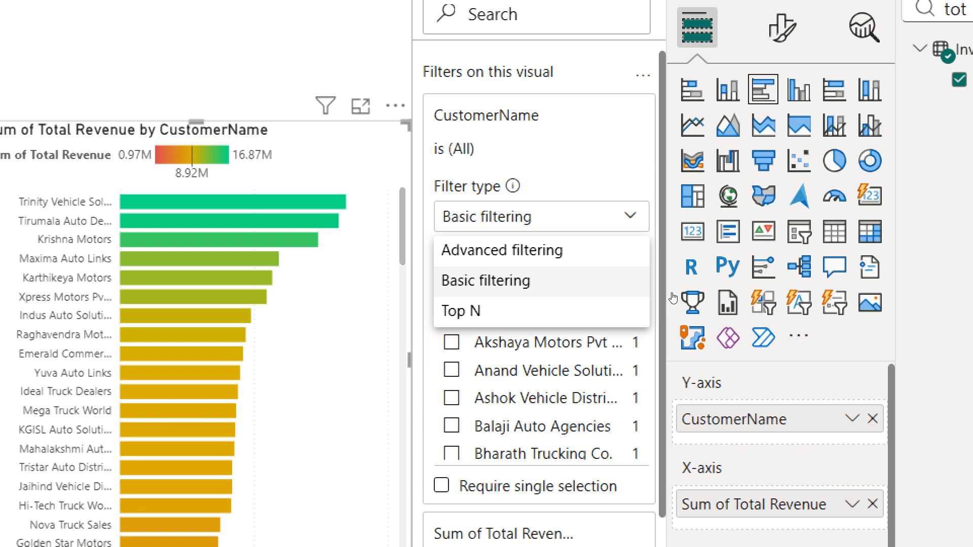
{"action": "left_click", "coordinate": [623, 311]}
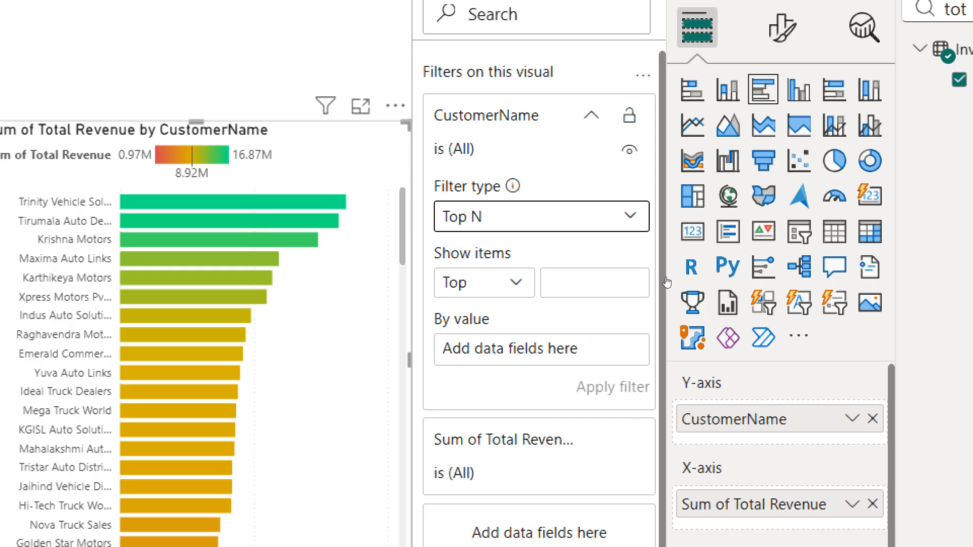
{"action": "left_click", "coordinate": [515, 282]}
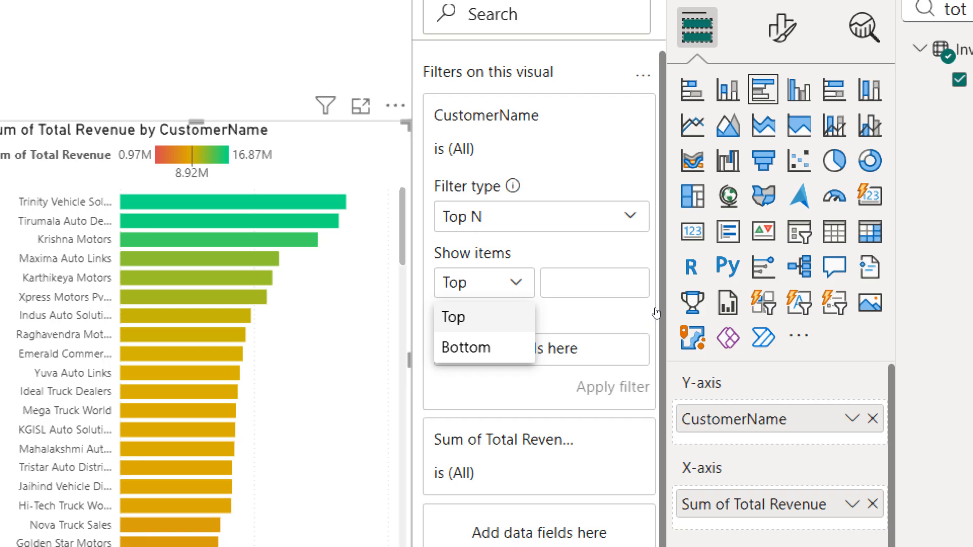
{"action": "left_click", "coordinate": [656, 302]}
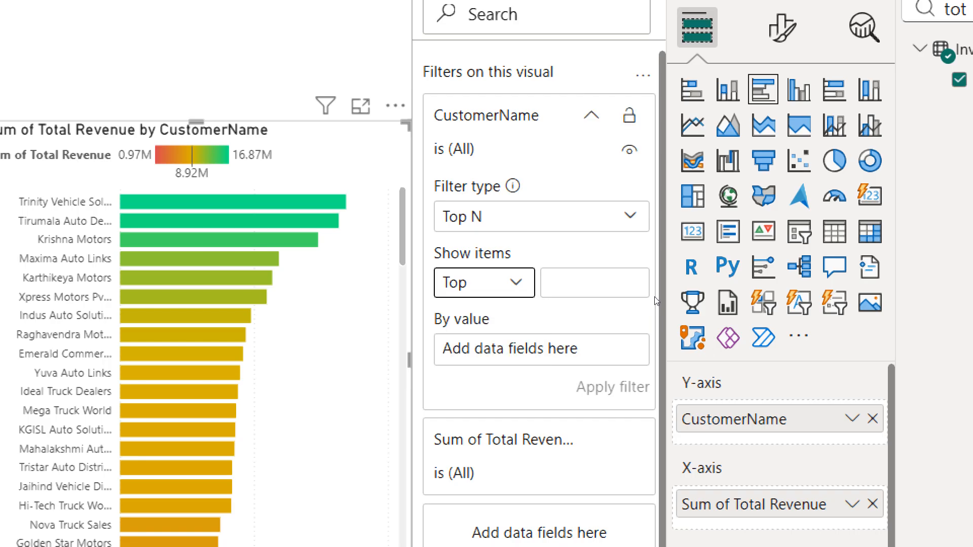
{"action": "key", "text": "Tab"}
{"action": "type", "text": "10"}
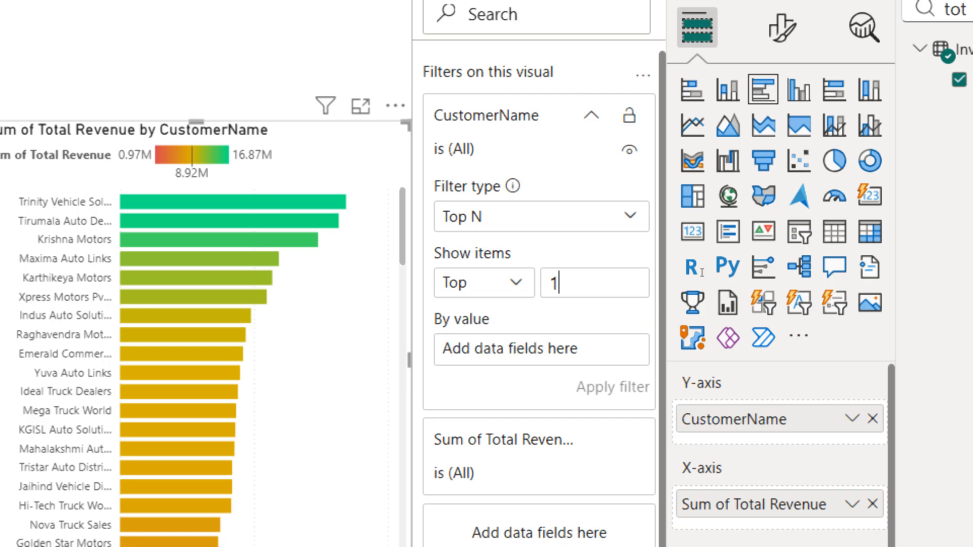
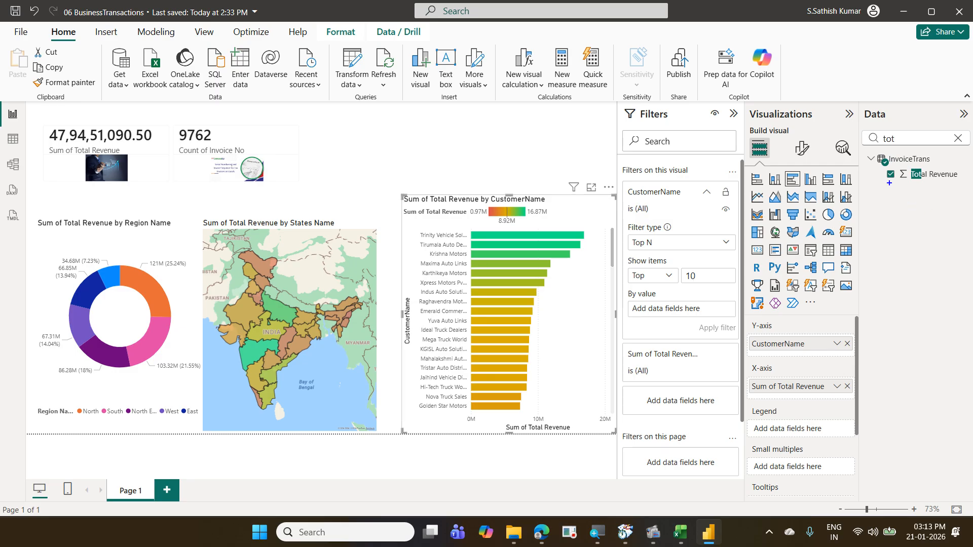
{"action": "left_click_drag", "start_coordinate": [880, 165], "coordinate": [966, 188]}
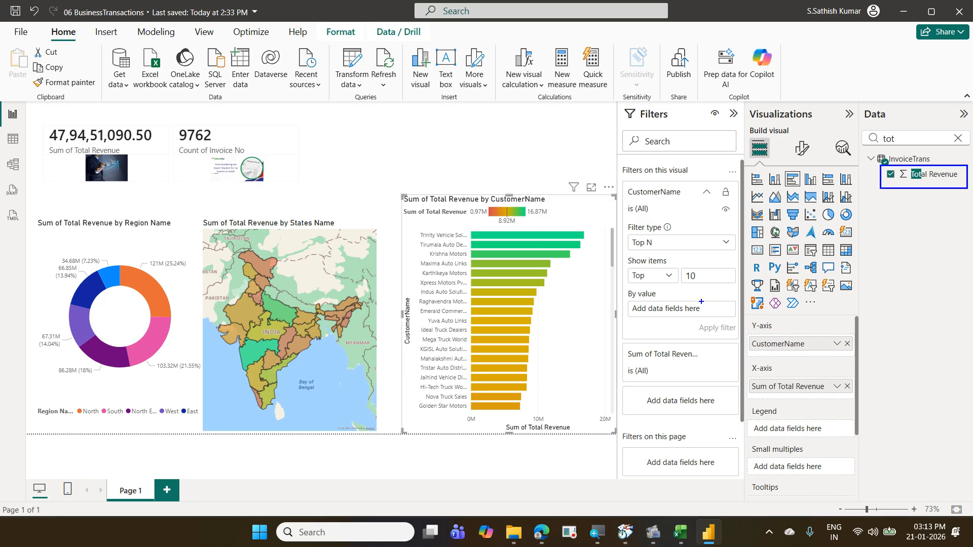
{"action": "left_click_drag", "start_coordinate": [701, 301], "coordinate": [876, 184]}
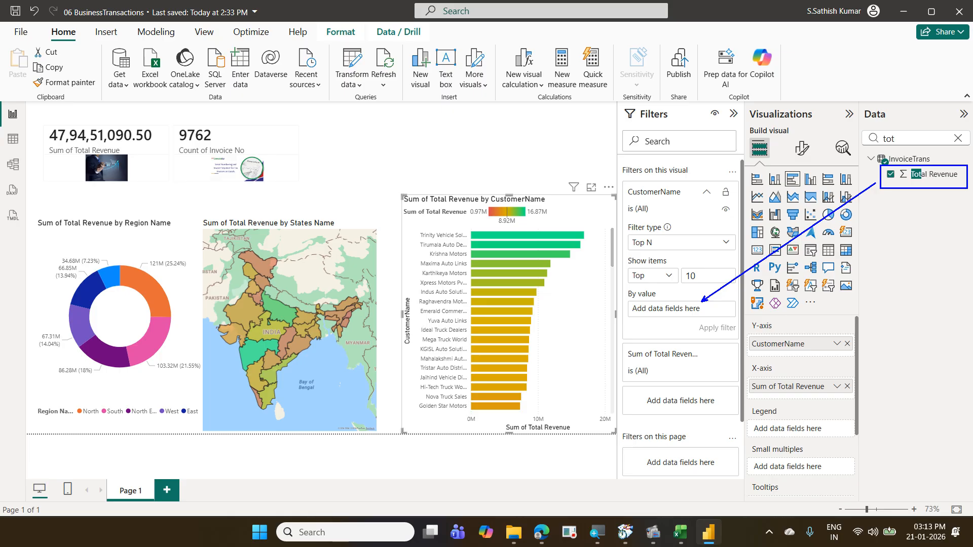
{"action": "key", "text": "Escape"}
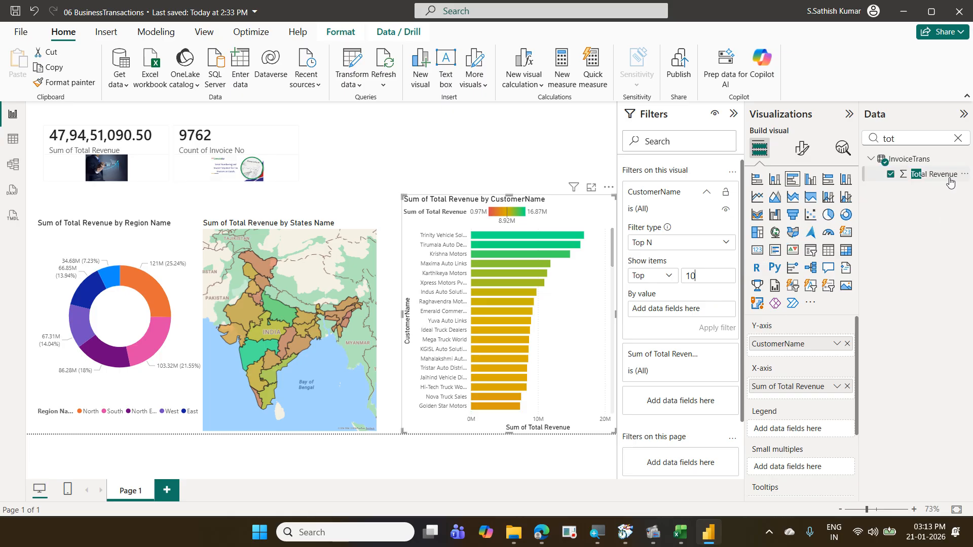
Step: Use Total Revenue as the By value of the CustomerName Top N filter and apply the filter
{"action": "mouse_move", "coordinate": [937, 175]}
{"action": "left_mouse_down"}
{"action": "mouse_move", "coordinate": [805, 287]}
{"action": "mouse_move", "coordinate": [745, 317]}
{"action": "mouse_move", "coordinate": [708, 317]}
{"action": "left_mouse_up"}
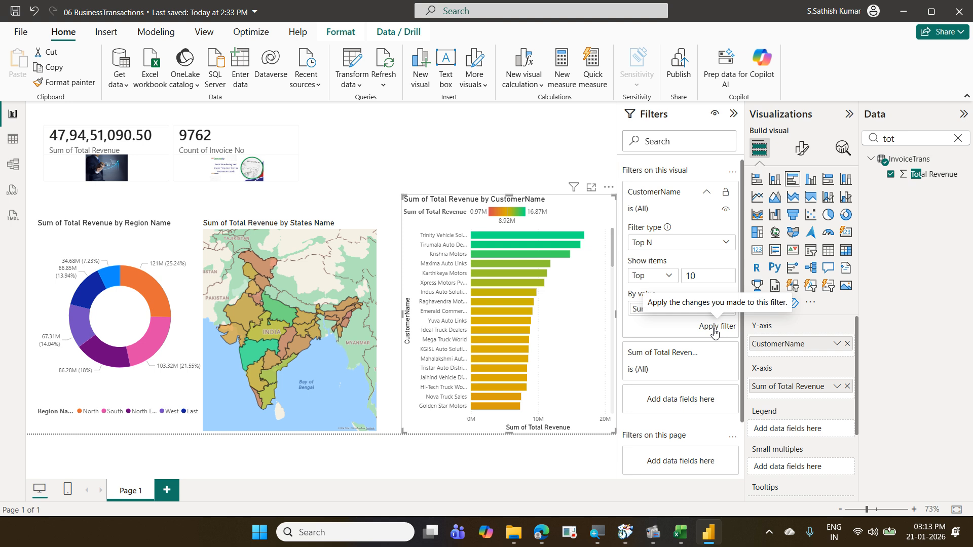
{"action": "left_click", "coordinate": [715, 326]}
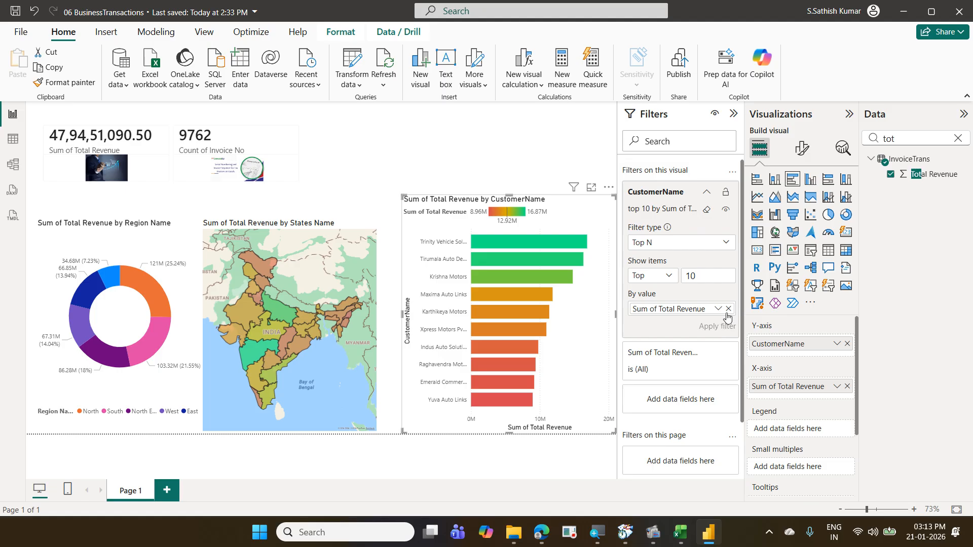
Step: Remove Total Revenue from the CustomerName Top N filter, clear the filter and collapse its settings
{"action": "left_click", "coordinate": [728, 309]}
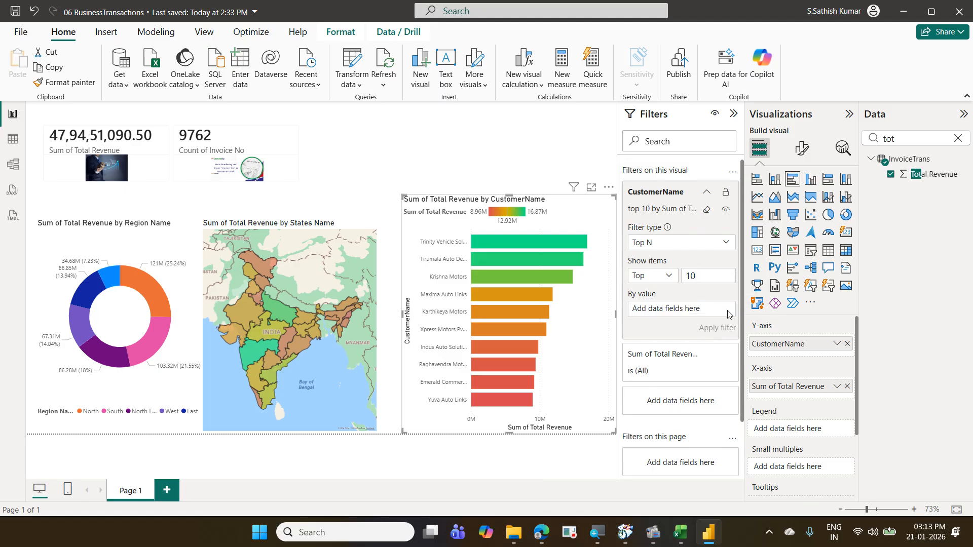
{"action": "left_click", "coordinate": [707, 209]}
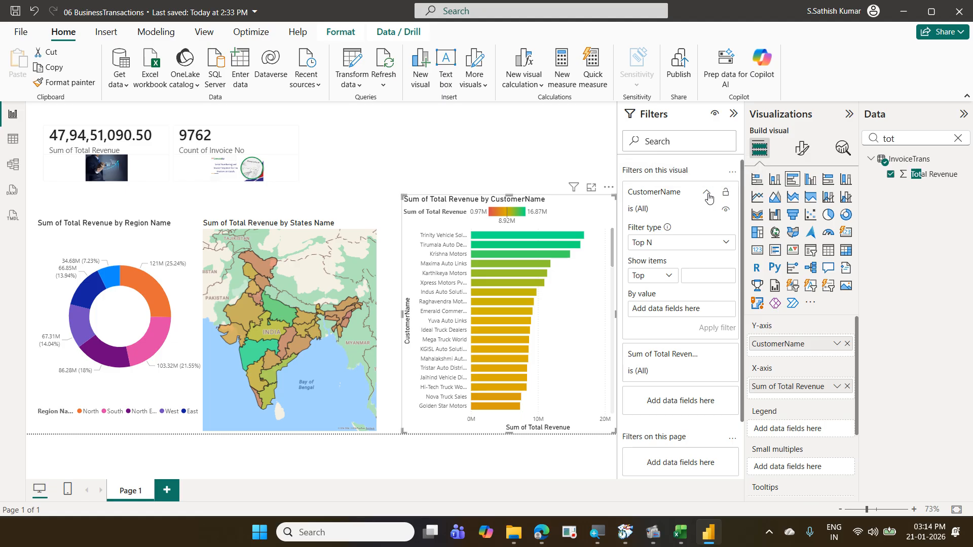
{"action": "left_click", "coordinate": [707, 192]}
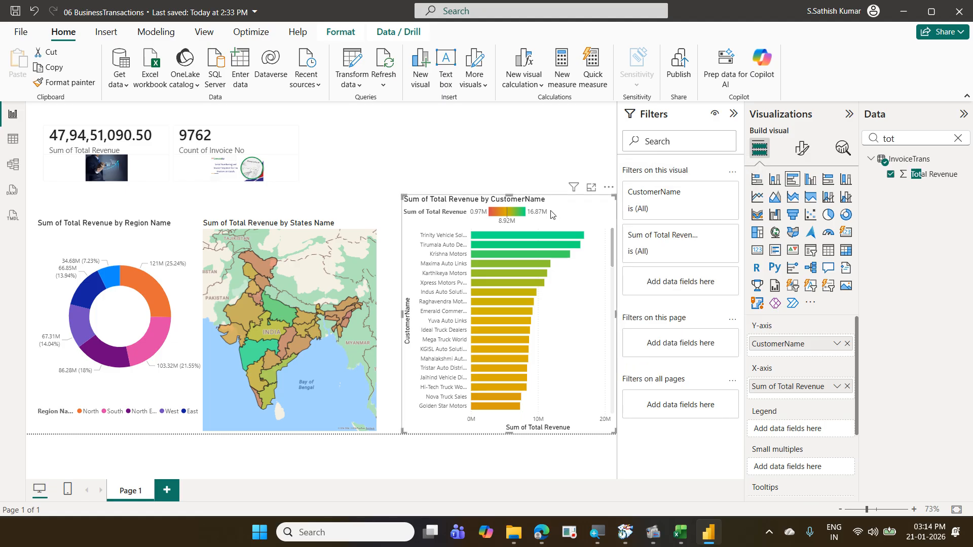
Step: Set the customer bar chart's CustomerName filter type to Top N again, showing the top 10 items
{"action": "left_click", "coordinate": [733, 114]}
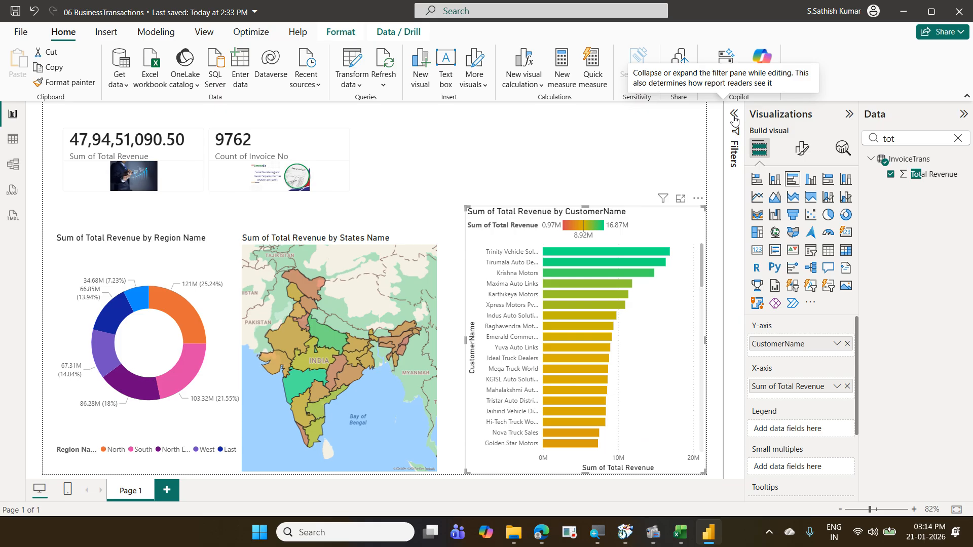
{"action": "left_click", "coordinate": [733, 113]}
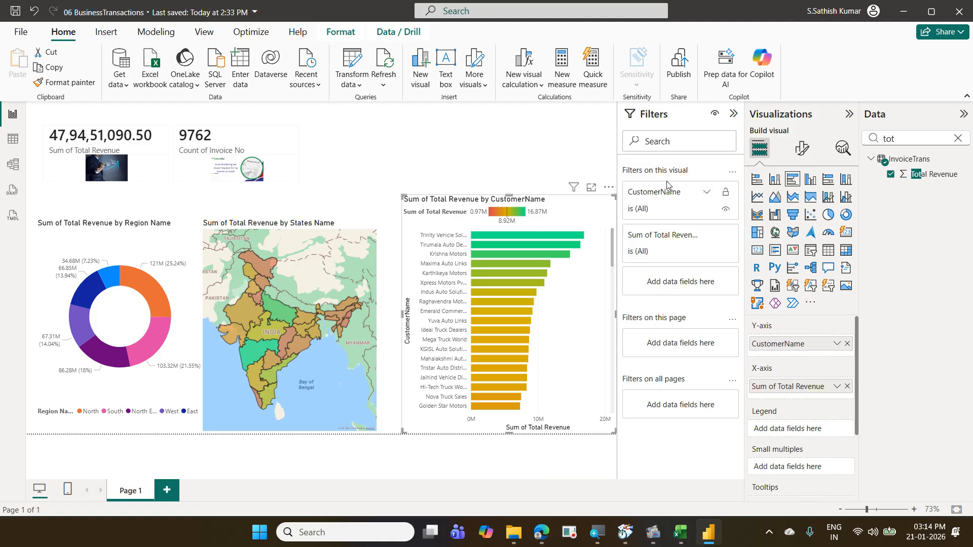
{"action": "left_click", "coordinate": [708, 194]}
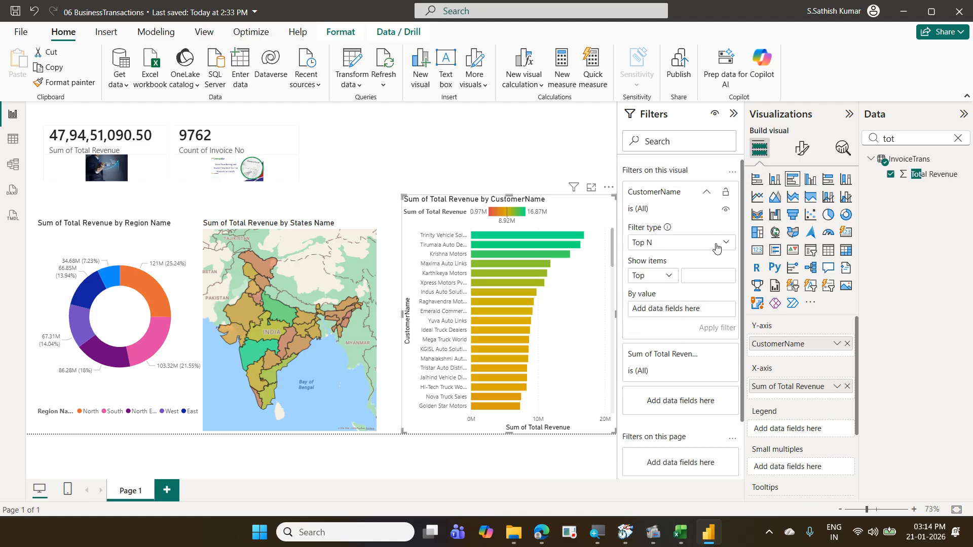
{"action": "left_click", "coordinate": [716, 247]}
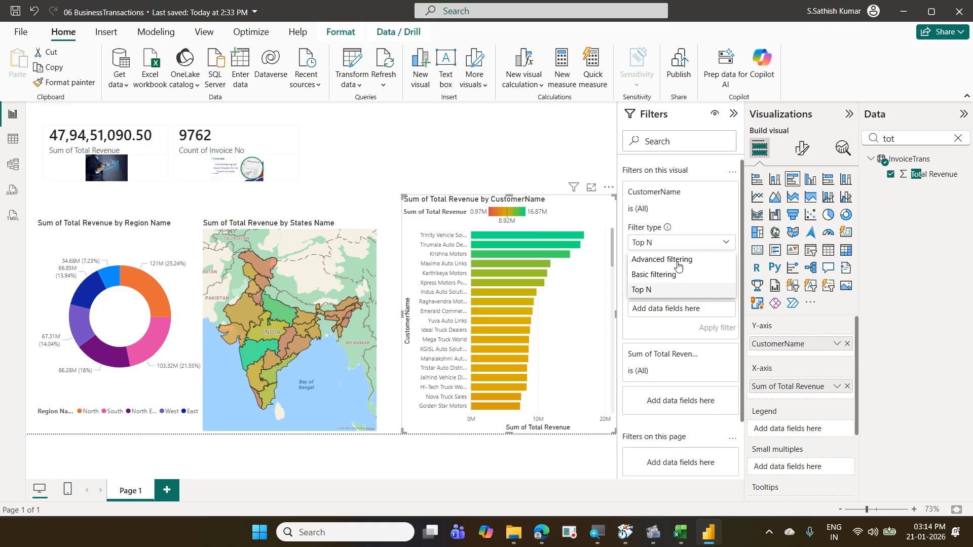
{"action": "left_click", "coordinate": [660, 289]}
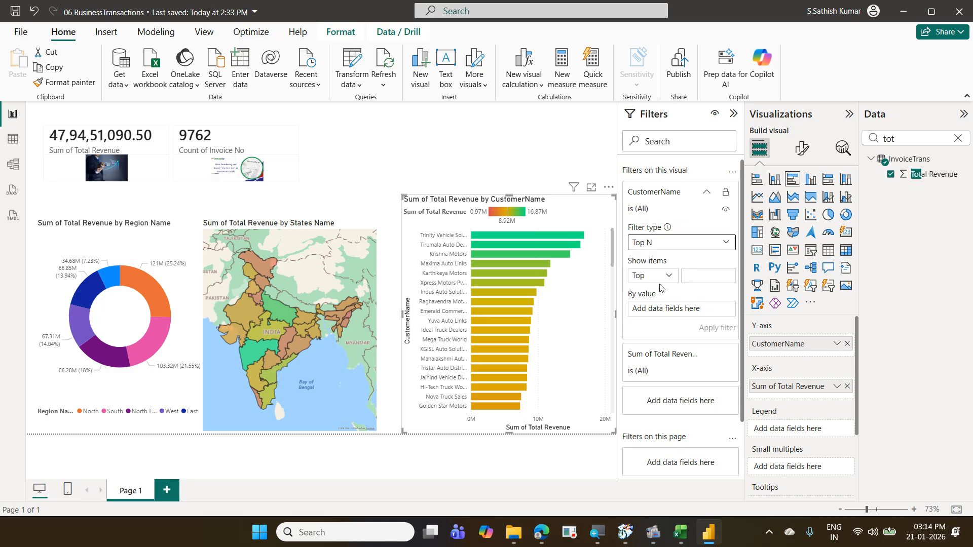
{"action": "left_click", "coordinate": [706, 280]}
{"action": "type", "text": "10"}
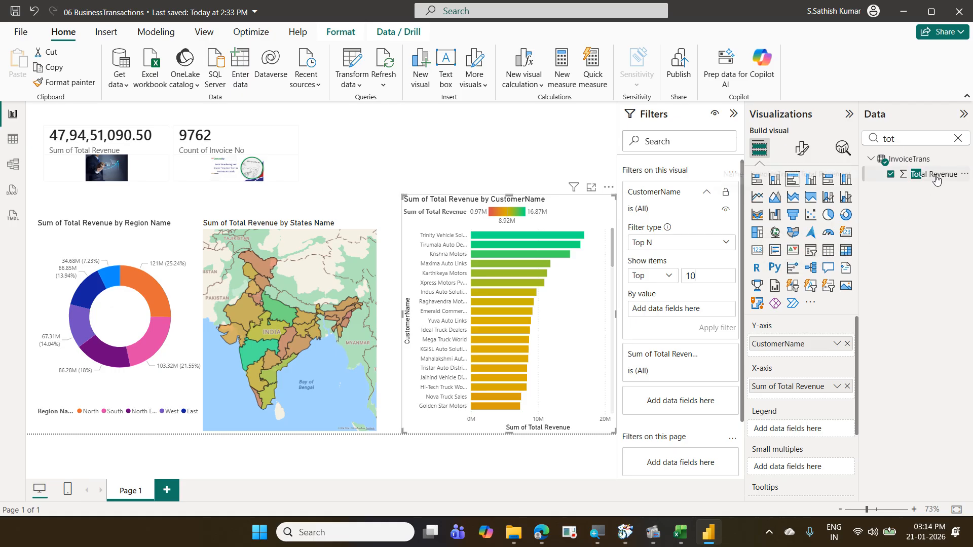
Step: Add Total Revenue as the By value of the CustomerName Top N filter, apply it and collapse the filters
{"action": "left_click_drag", "start_coordinate": [931, 178], "coordinate": [708, 313]}
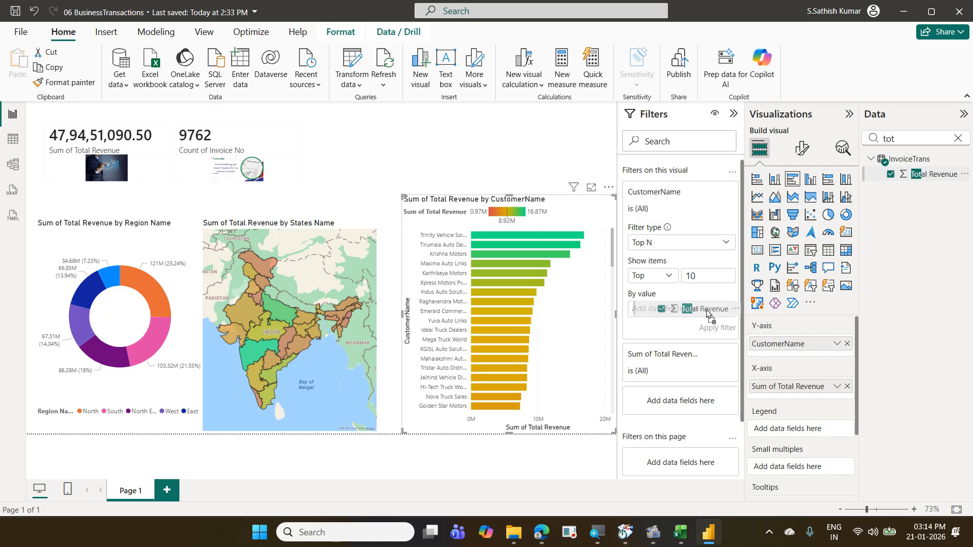
{"action": "left_click_drag", "start_coordinate": [709, 313], "coordinate": [707, 313]}
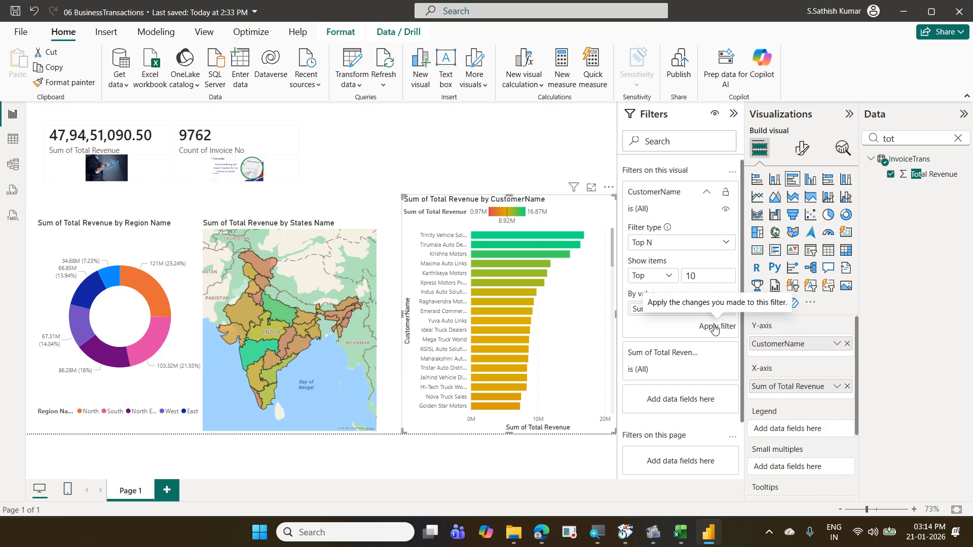
{"action": "left_click", "coordinate": [714, 327]}
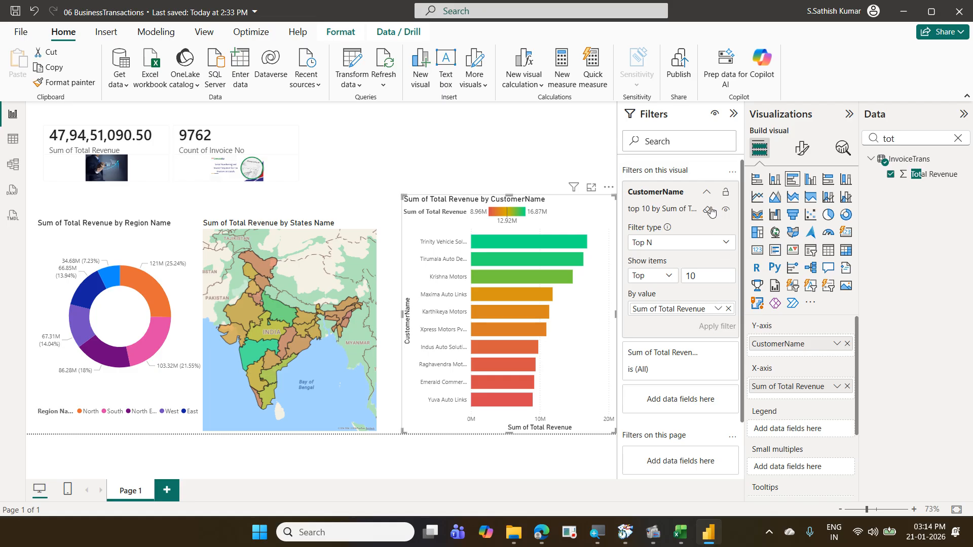
{"action": "left_click", "coordinate": [733, 114]}
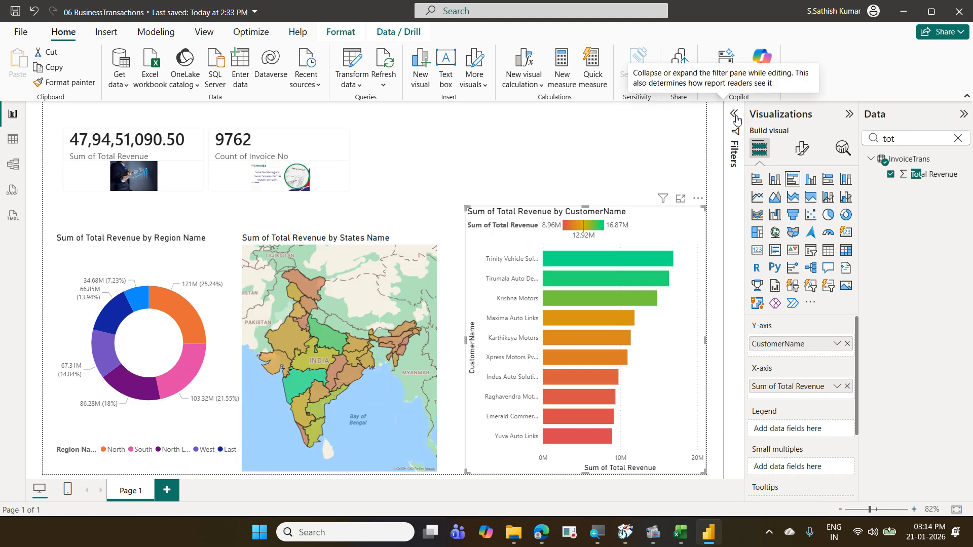
Step: Select the North and South slices of the region donut in turn to check how the other visuals respond, then clear the selection
{"action": "left_click", "coordinate": [186, 310]}
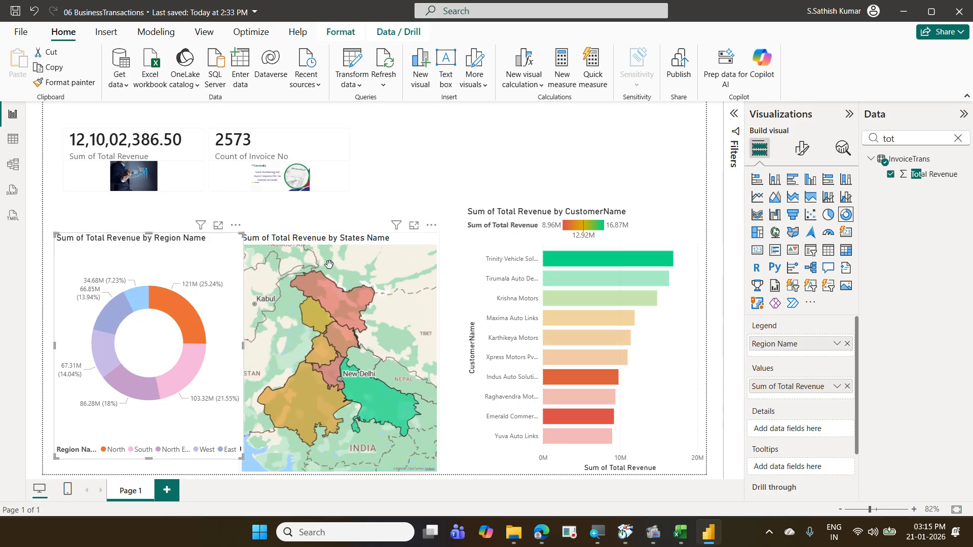
{"action": "mouse_move", "coordinate": [635, 262]}
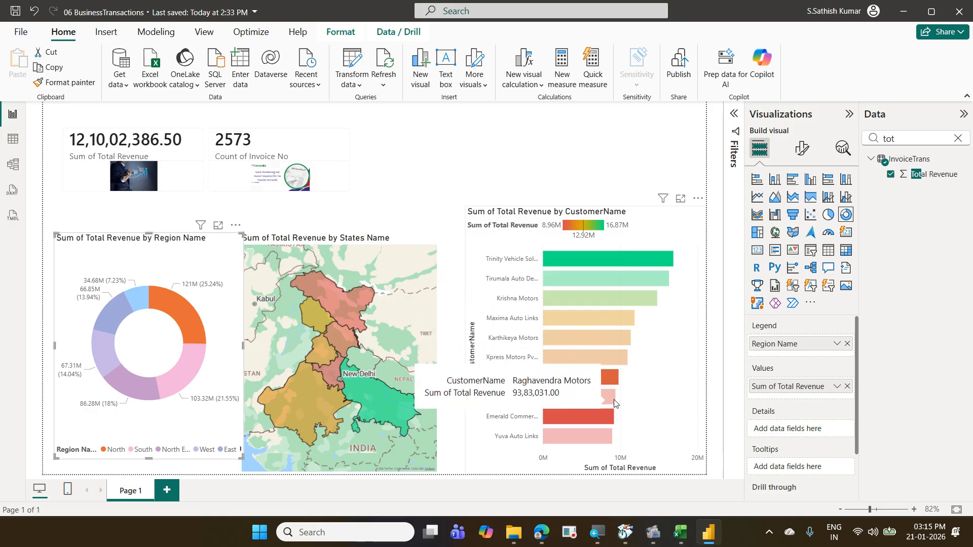
{"action": "left_click", "coordinate": [190, 366]}
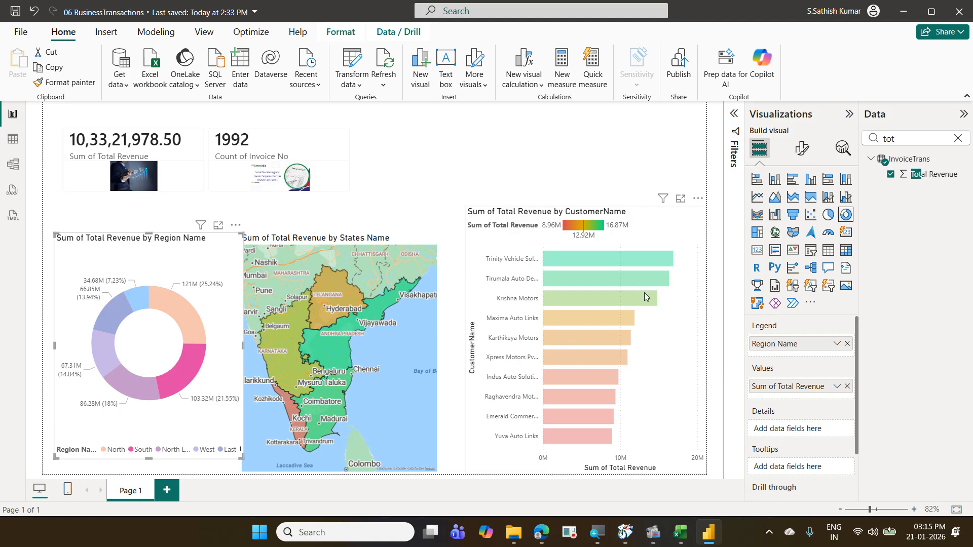
{"action": "left_click", "coordinate": [218, 332]}
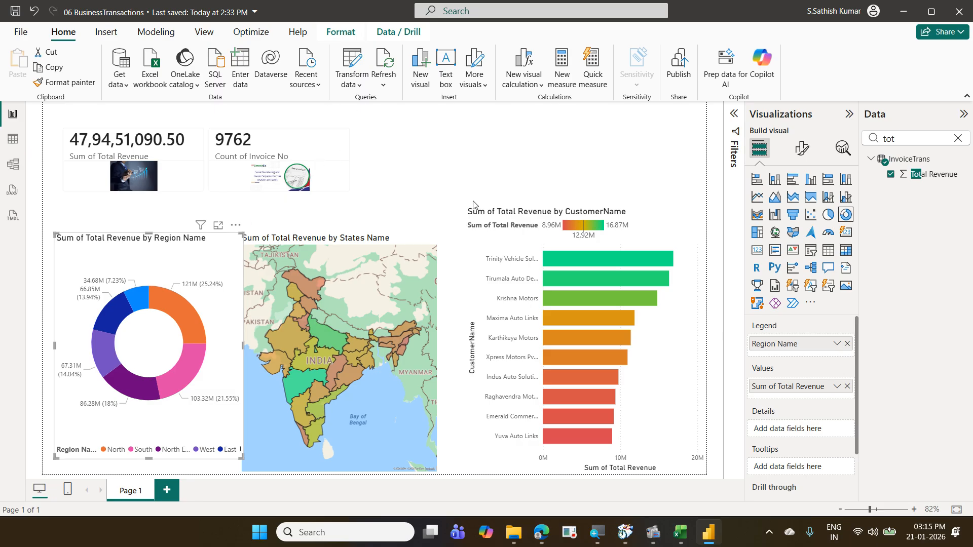
Step: Nudge the region donut slightly left on the page and set its interaction with the customer bar chart to Filter
{"action": "left_click_drag", "start_coordinate": [174, 253], "coordinate": [163, 263]}
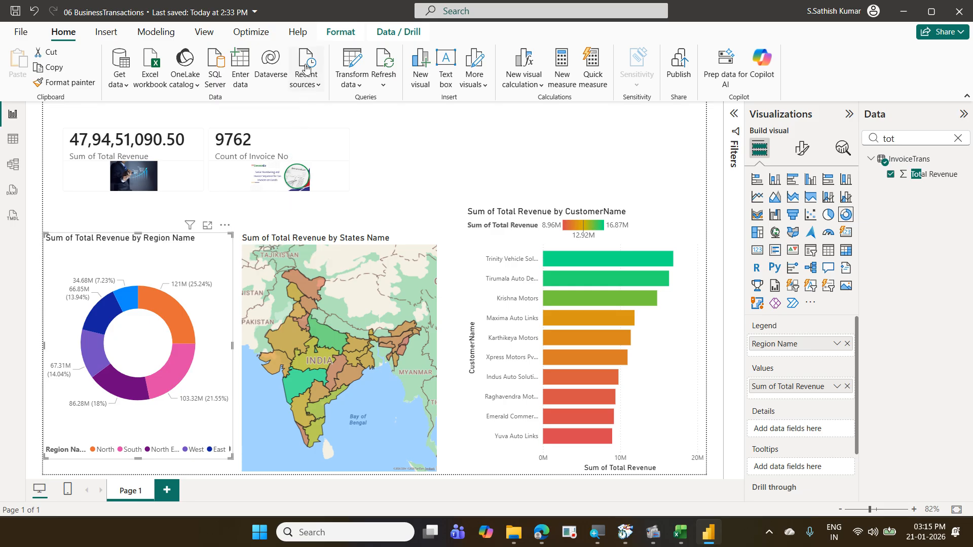
{"action": "left_click", "coordinate": [328, 34]}
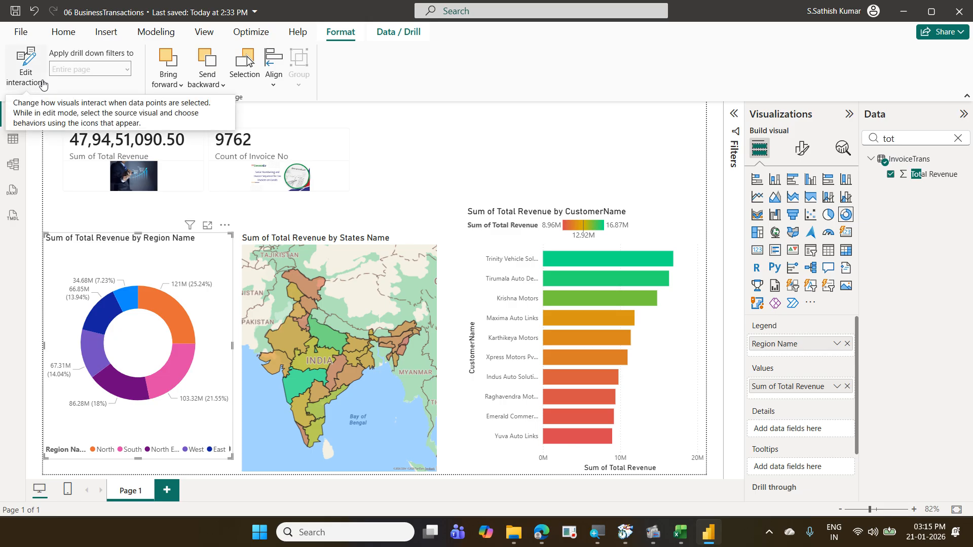
{"action": "left_click", "coordinate": [43, 84]}
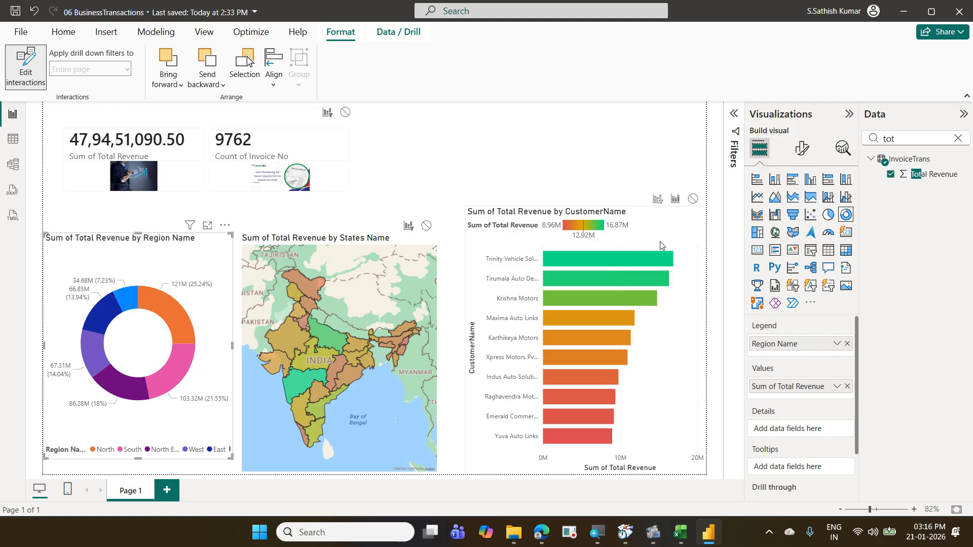
{"action": "left_click", "coordinate": [658, 201]}
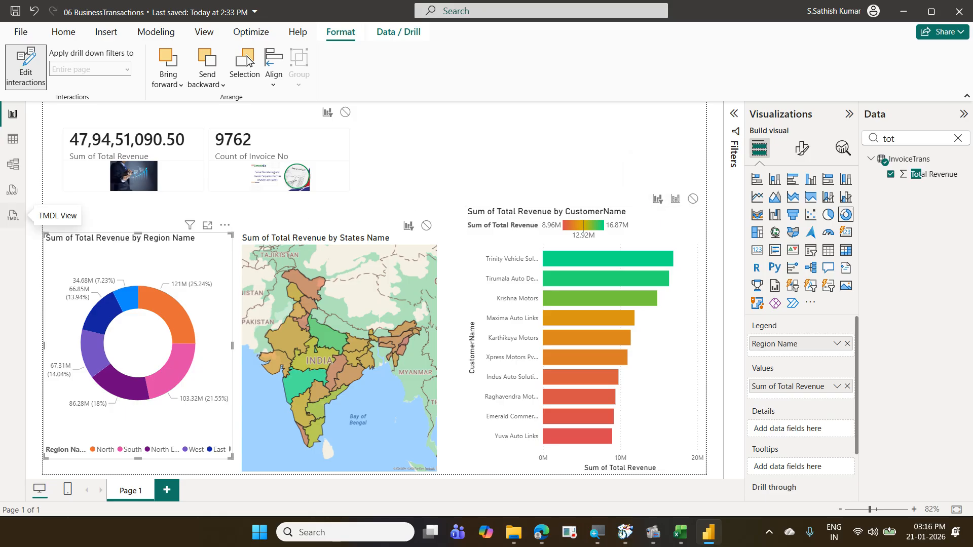
{"action": "left_click", "coordinate": [24, 81]}
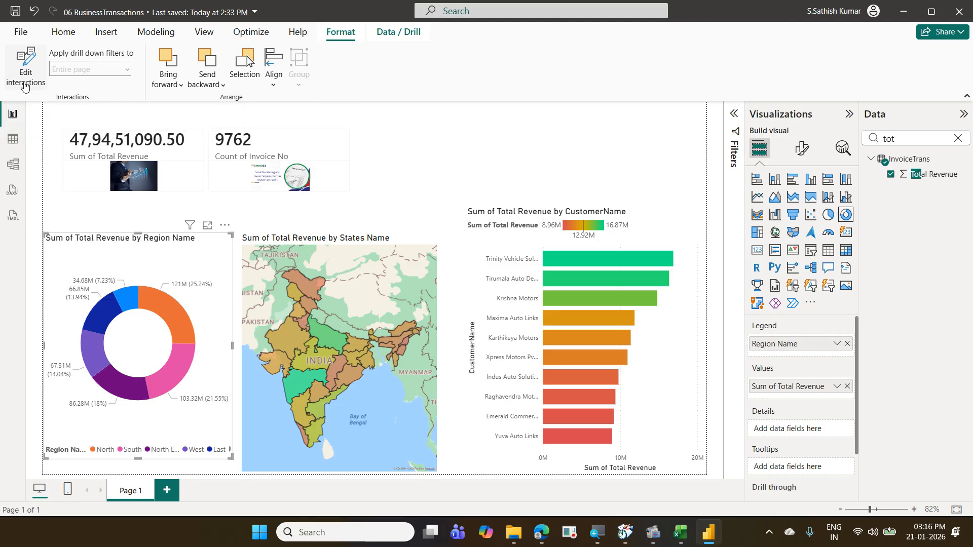
Step: Test the donut's filtering with North, South, West, East and other slices, clear the selection and review its interaction settings
{"action": "left_click", "coordinate": [160, 307]}
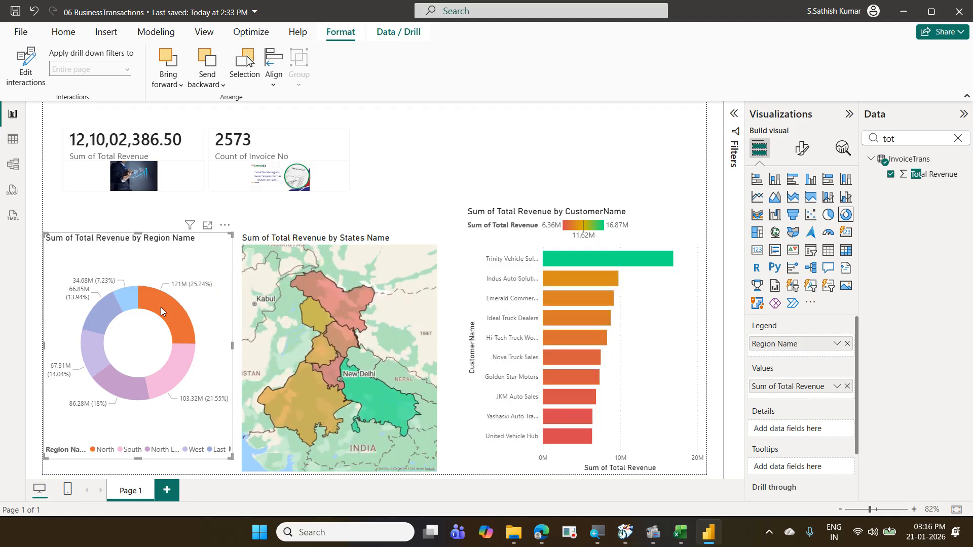
{"action": "left_click", "coordinate": [163, 373]}
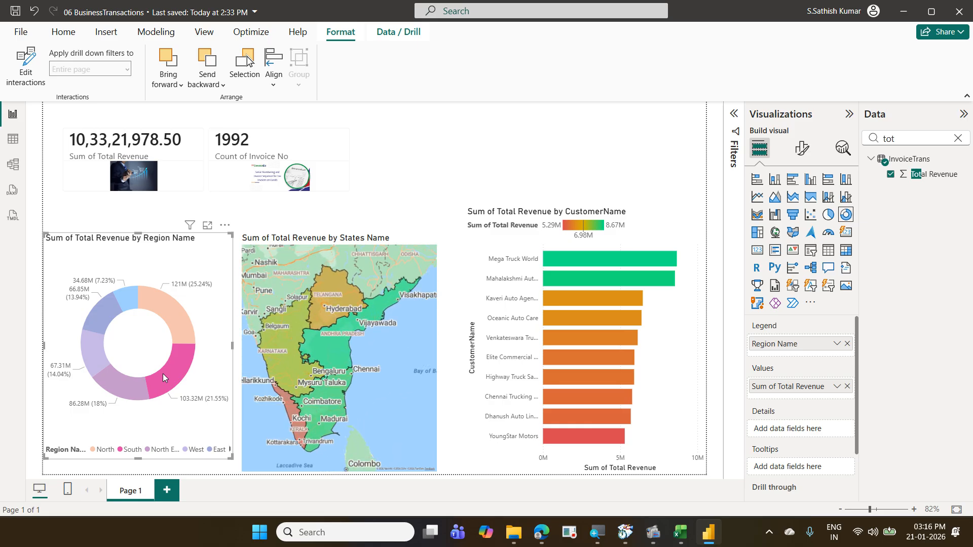
{"action": "left_click", "coordinate": [137, 390]}
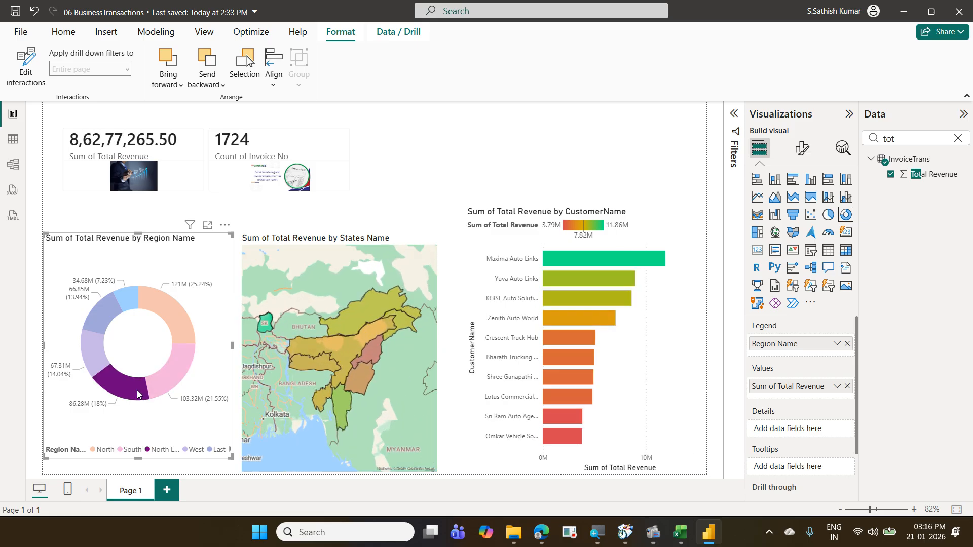
{"action": "left_click", "coordinate": [103, 362]}
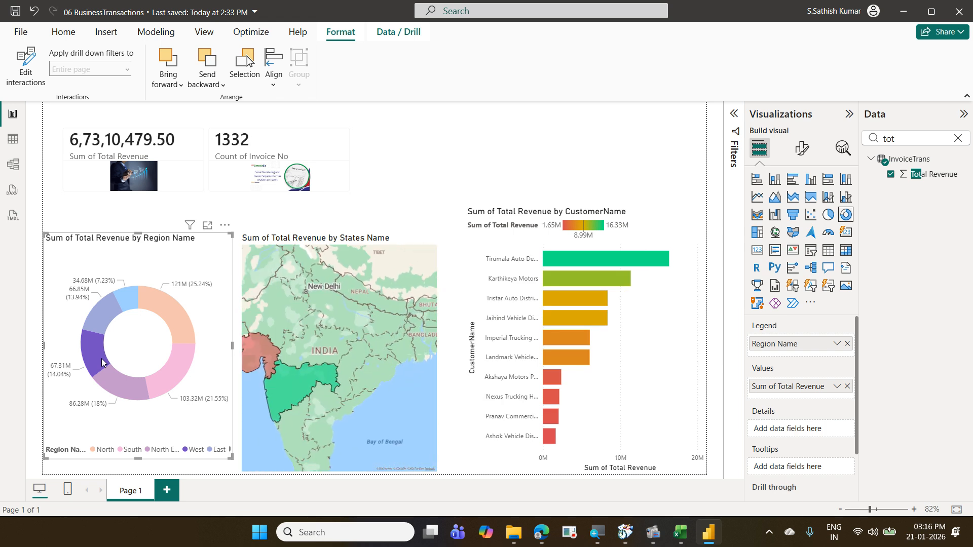
{"action": "left_click", "coordinate": [102, 326]}
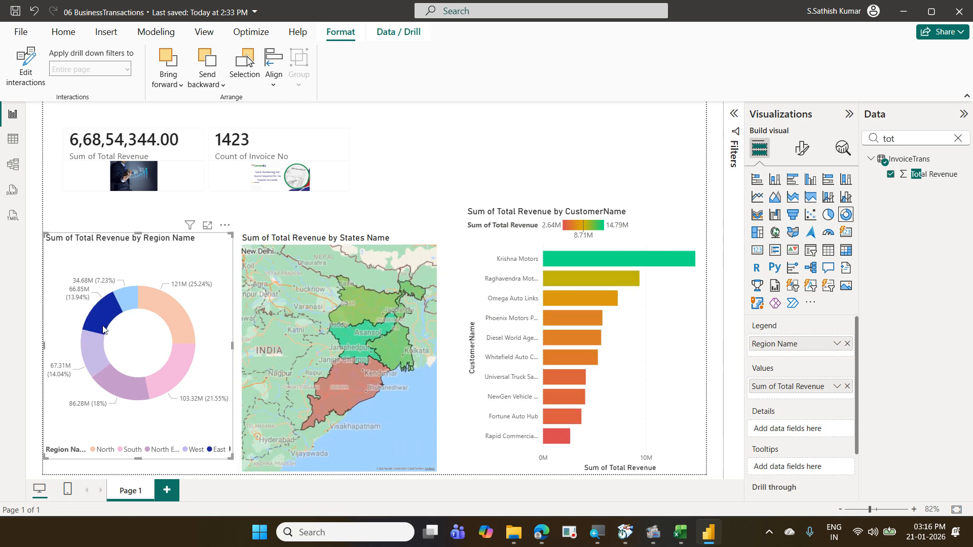
{"action": "left_click", "coordinate": [156, 306]}
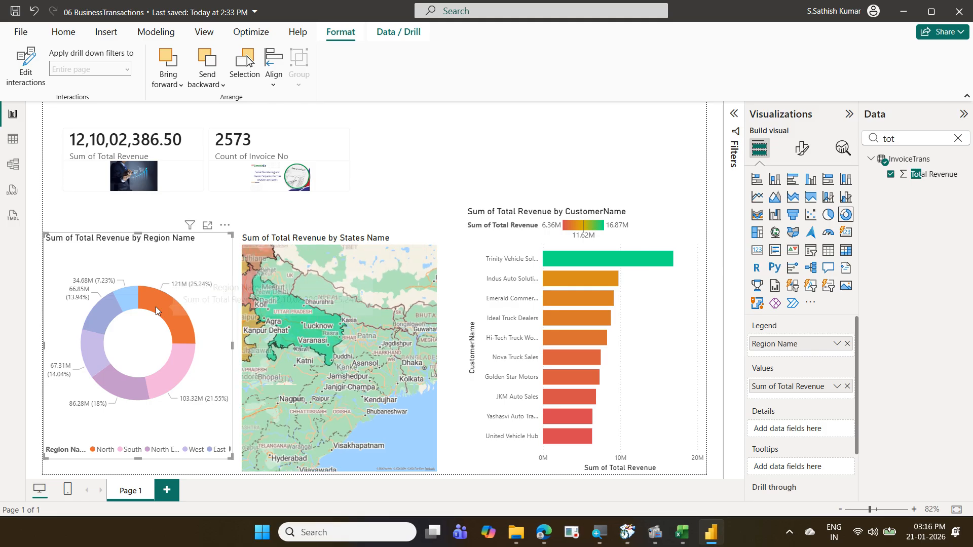
{"action": "left_click", "coordinate": [182, 369]}
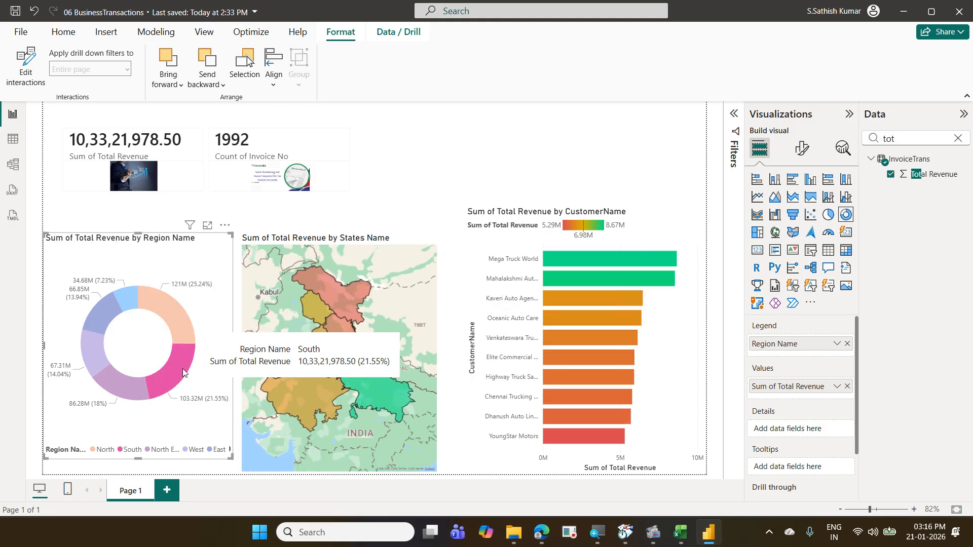
{"action": "left_click", "coordinate": [129, 384]}
{"action": "left_click", "coordinate": [105, 358]}
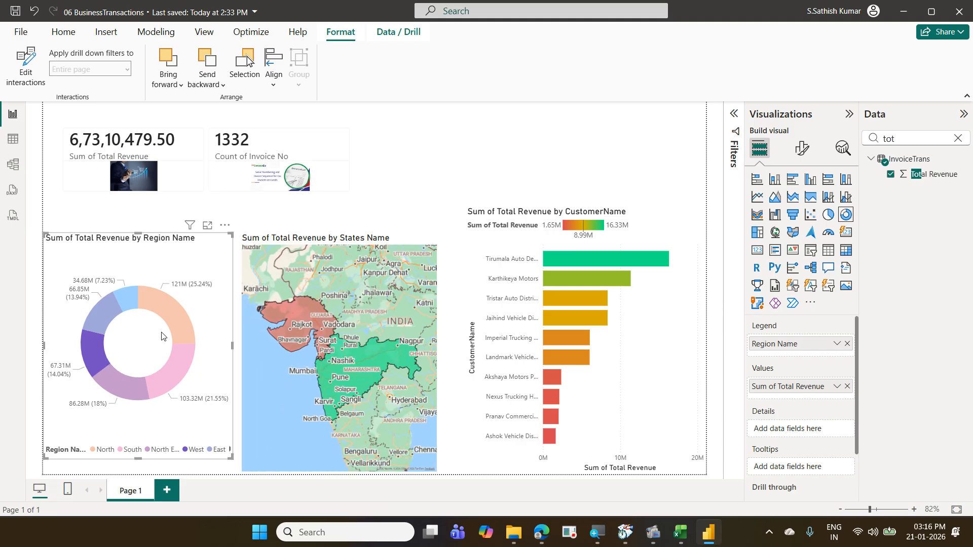
{"action": "left_click", "coordinate": [206, 325]}
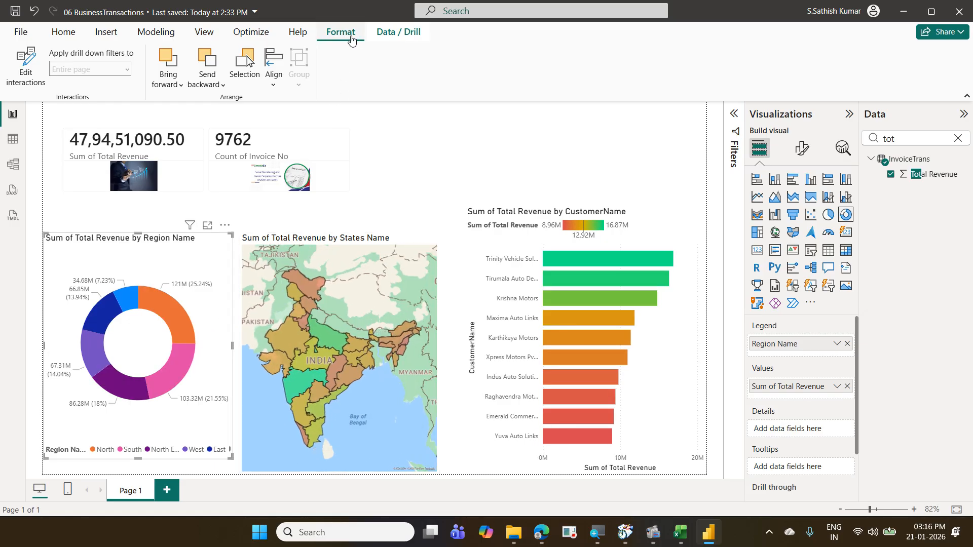
{"action": "left_click", "coordinate": [27, 77]}
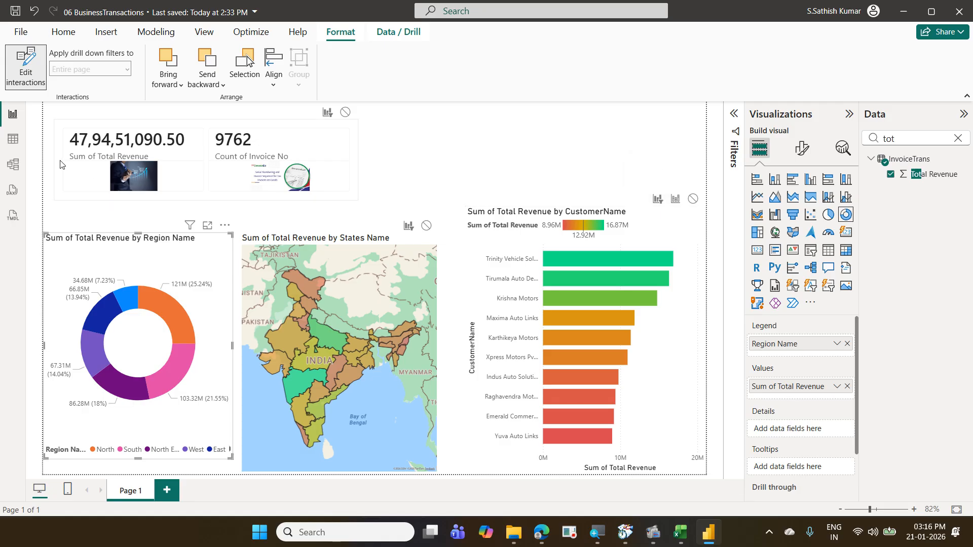
{"action": "left_click", "coordinate": [26, 90]}
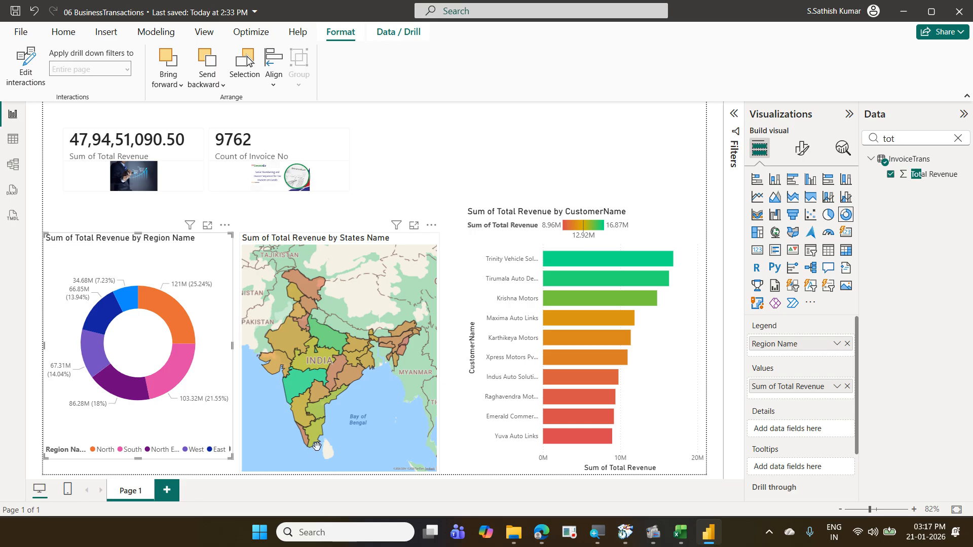
Step: Select Tamil Nadu on the state map to examine its effect on the cards, donut and customer bar chart
{"action": "mouse_move", "coordinate": [319, 440]}
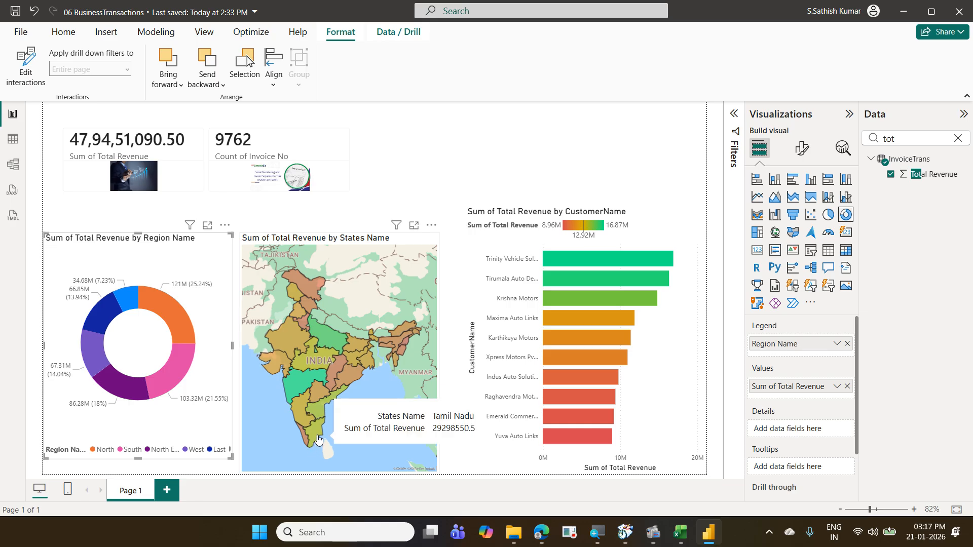
{"action": "left_click", "coordinate": [319, 440]}
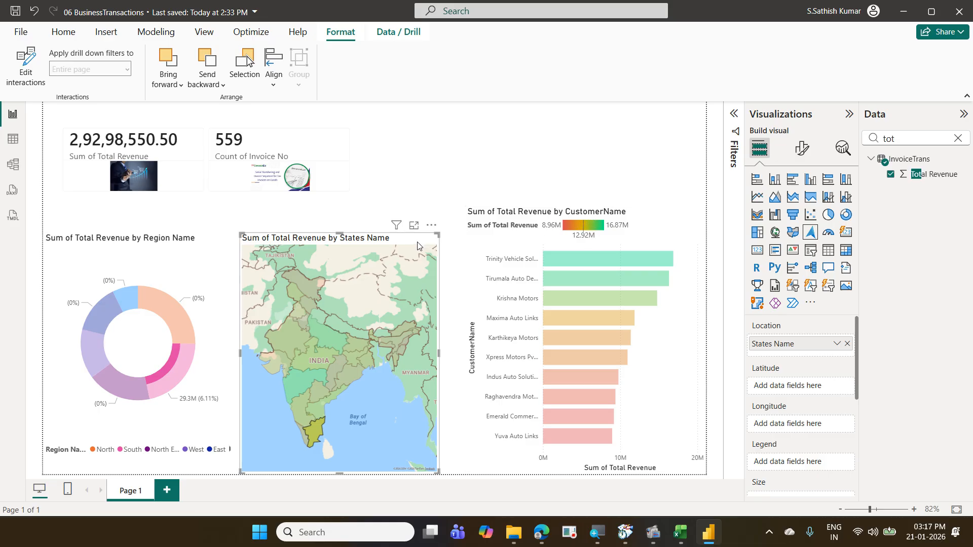
Step: Edit the States Name map's interactions so that it filters the CustomerName bar chart, and finish editing interactions
{"action": "left_click", "coordinate": [314, 442]}
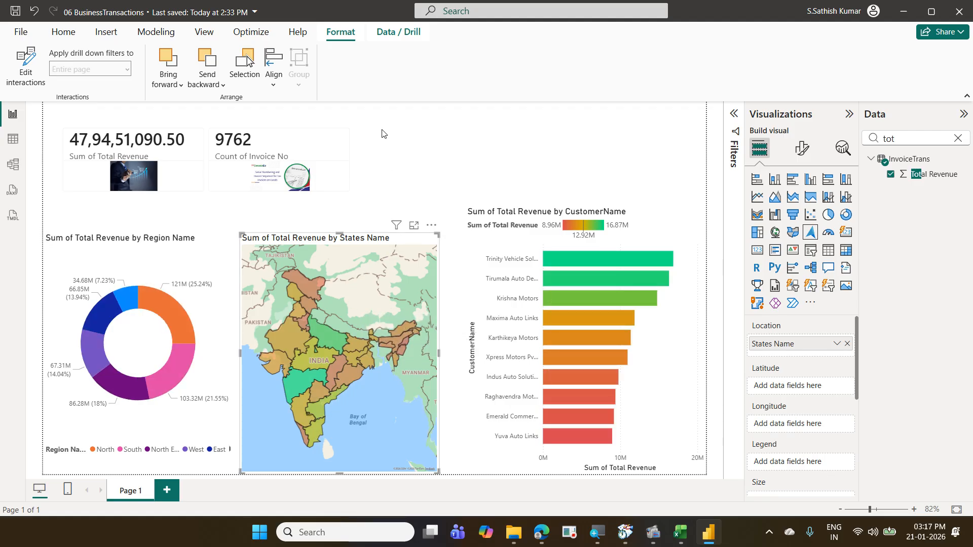
{"action": "left_click", "coordinate": [31, 84]}
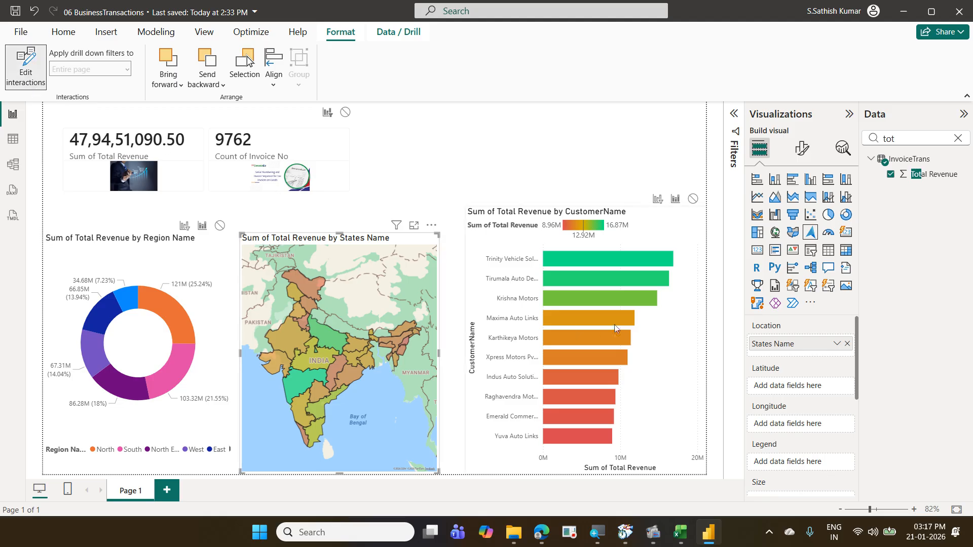
{"action": "left_click", "coordinate": [657, 200]}
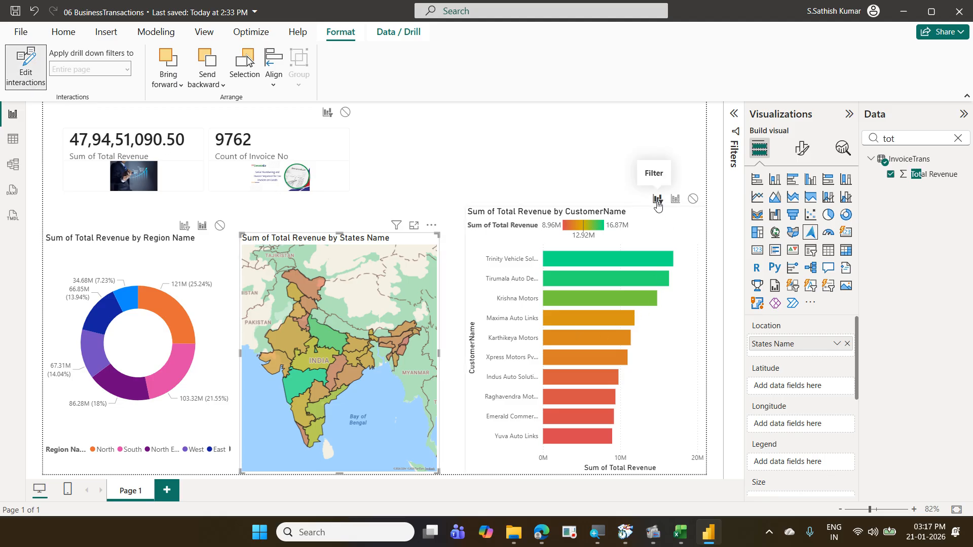
{"action": "left_click", "coordinate": [20, 76]}
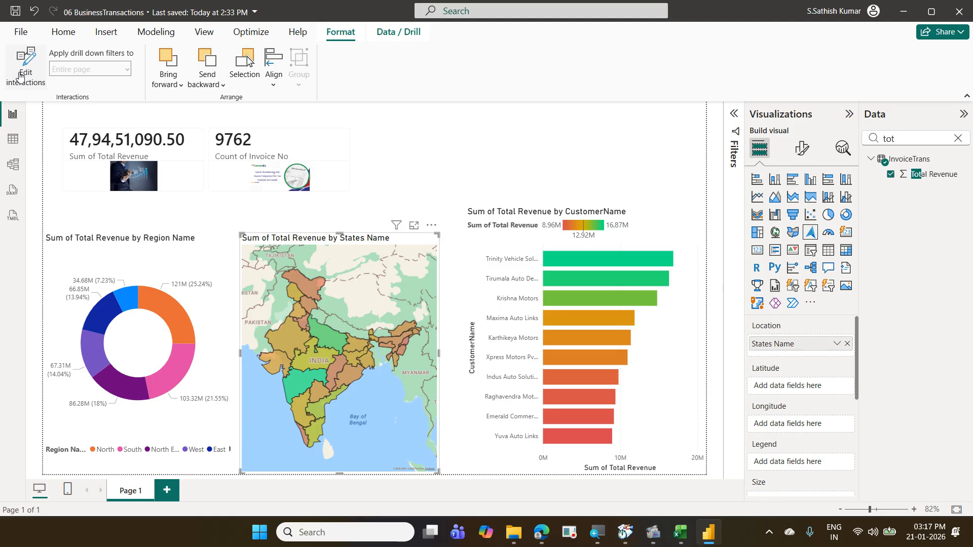
Step: Check the map's filtering by selecting the southeastern coastal state and Maharashtra in turn, and clear the selection
{"action": "left_click", "coordinate": [319, 437]}
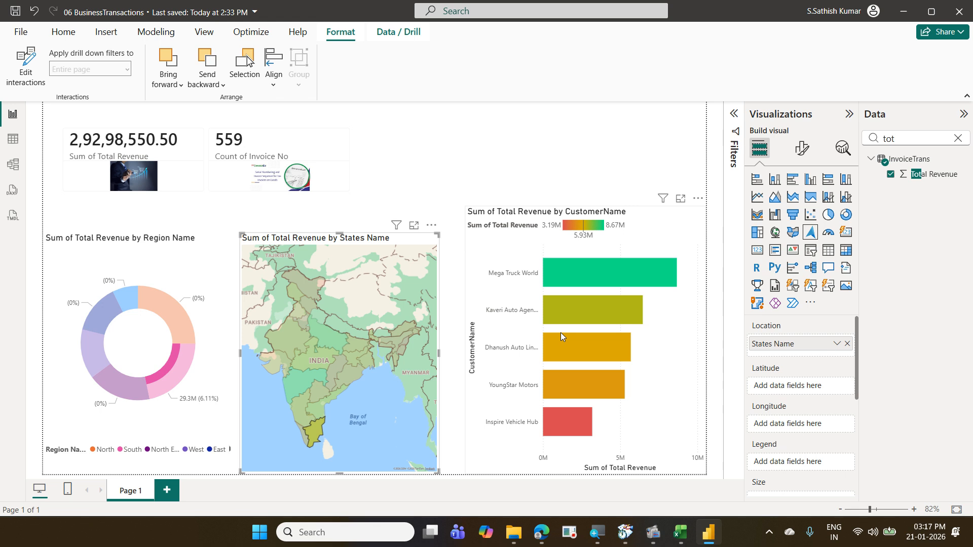
{"action": "left_click", "coordinate": [303, 388]}
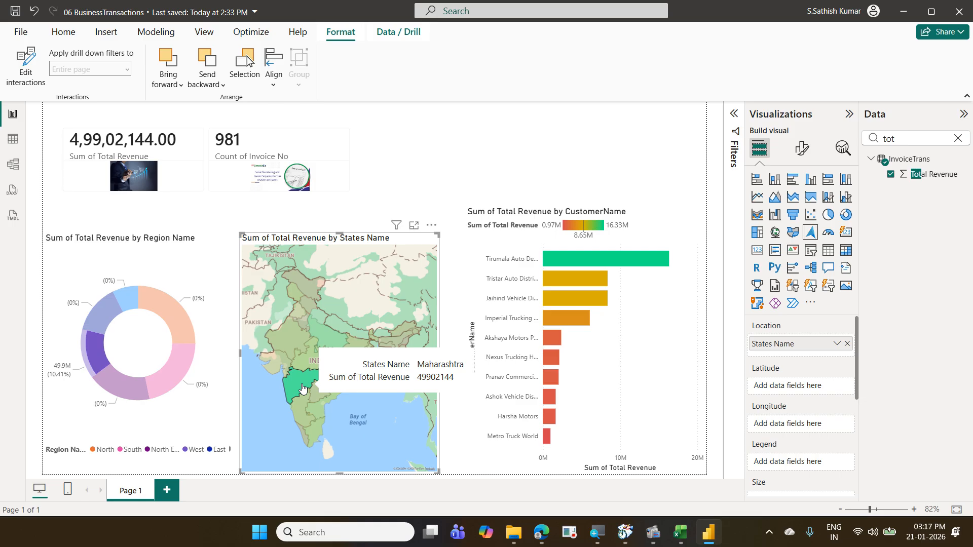
{"action": "left_click", "coordinate": [403, 246]}
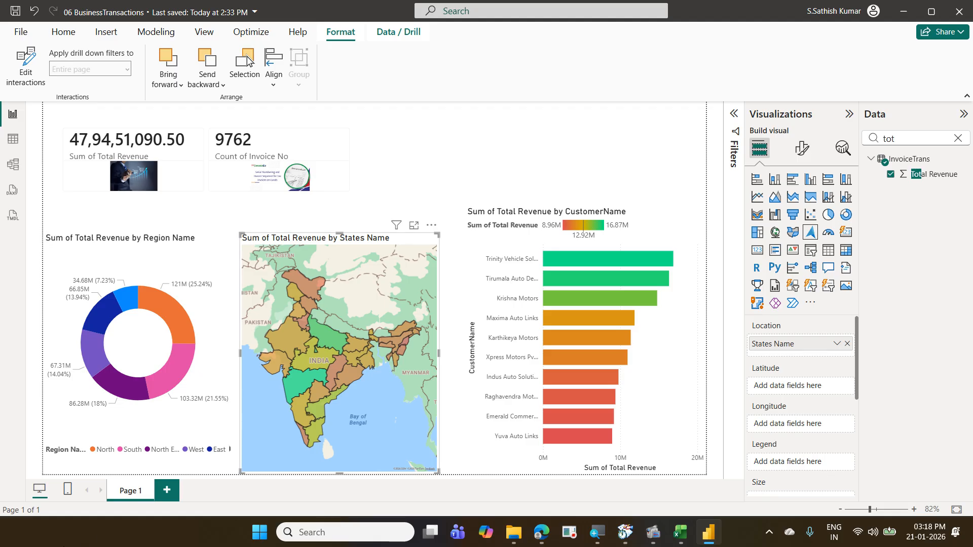
Step: Rename the report page as Home and move the States Name map slightly up and to the right
{"action": "double_click", "coordinate": [142, 491]}
{"action": "key", "text": "BackSpace"}
{"action": "key", "text": "BackSpace"}
{"action": "key", "text": "BackSpace"}
{"action": "key", "text": "BackSpace"}
{"action": "key", "text": "BackSpace"}
{"action": "key", "text": "BackSpace"}
{"action": "type", "text": "Home"}
{"action": "key", "text": "Return"}
{"action": "left_click_drag", "start_coordinate": [409, 241], "coordinate": [414, 226]}
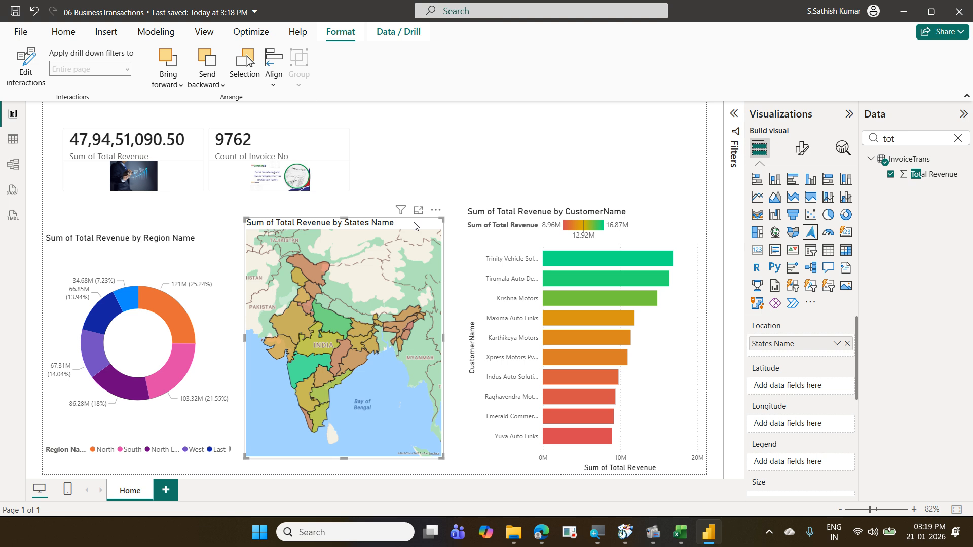
{"action": "left_click", "coordinate": [626, 533]}
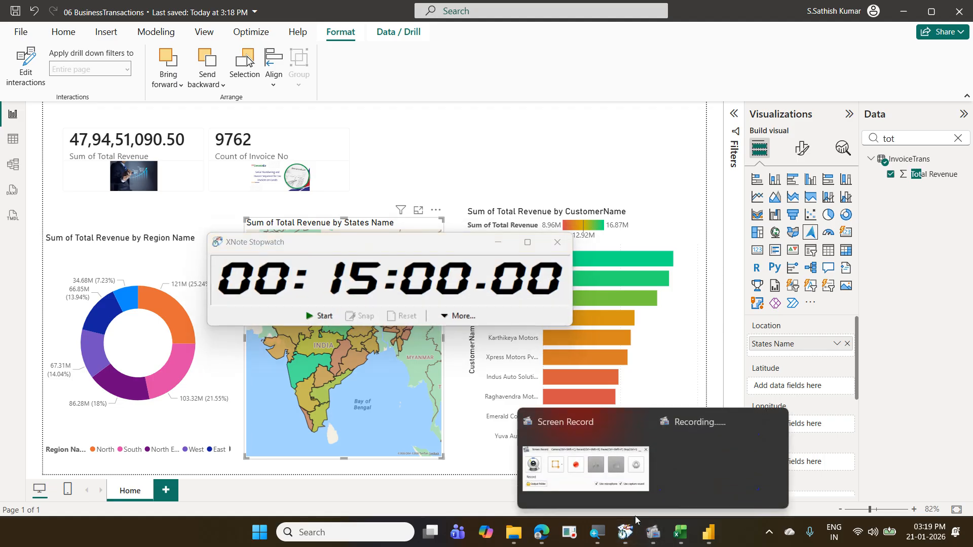
{"action": "left_click", "coordinate": [585, 466]}
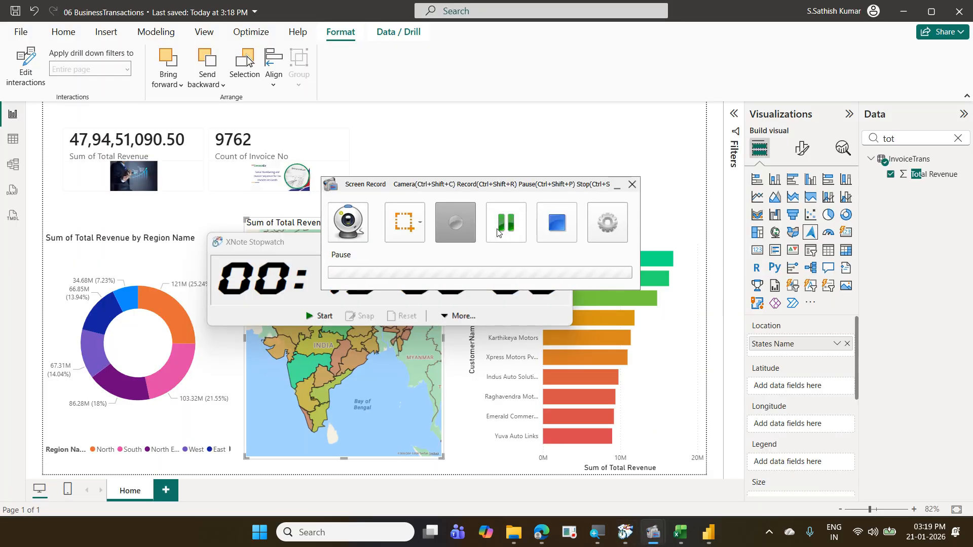
{"action": "left_click", "coordinate": [497, 232]}
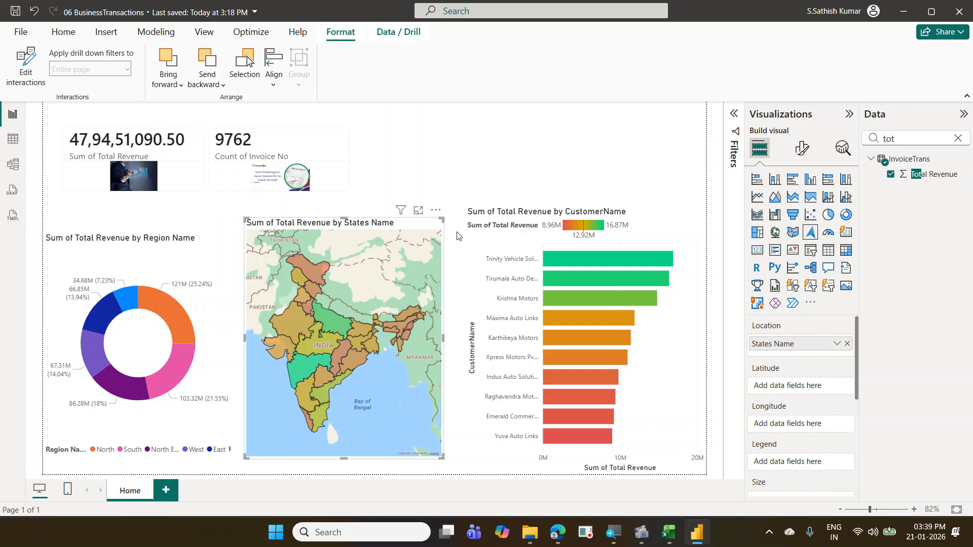
{"action": "left_click", "coordinate": [435, 175]}
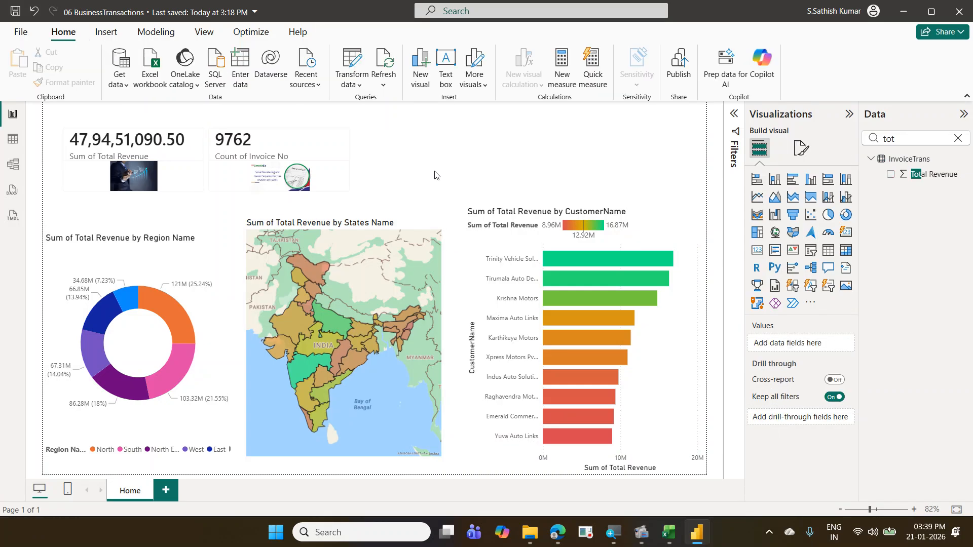
{"action": "left_click", "coordinate": [218, 253]}
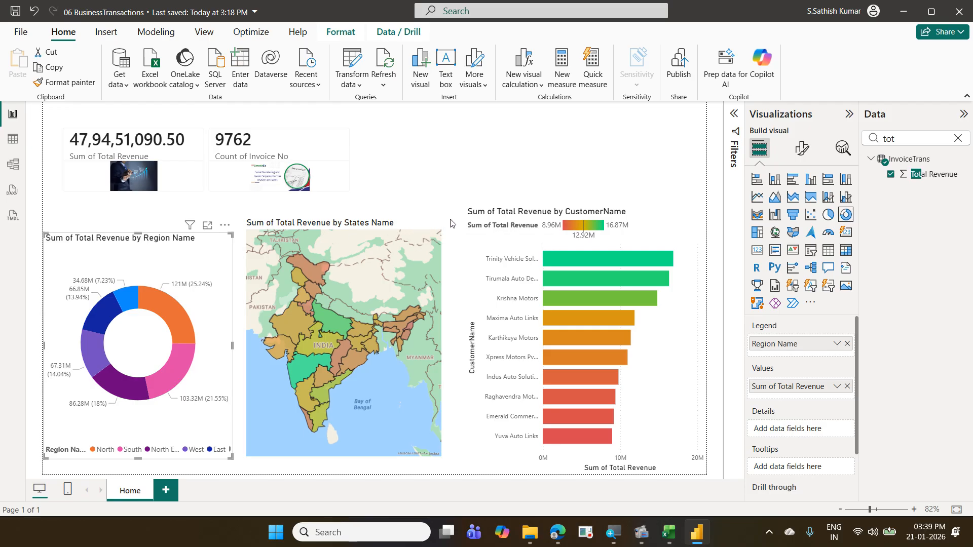
{"action": "left_click", "coordinate": [462, 240]}
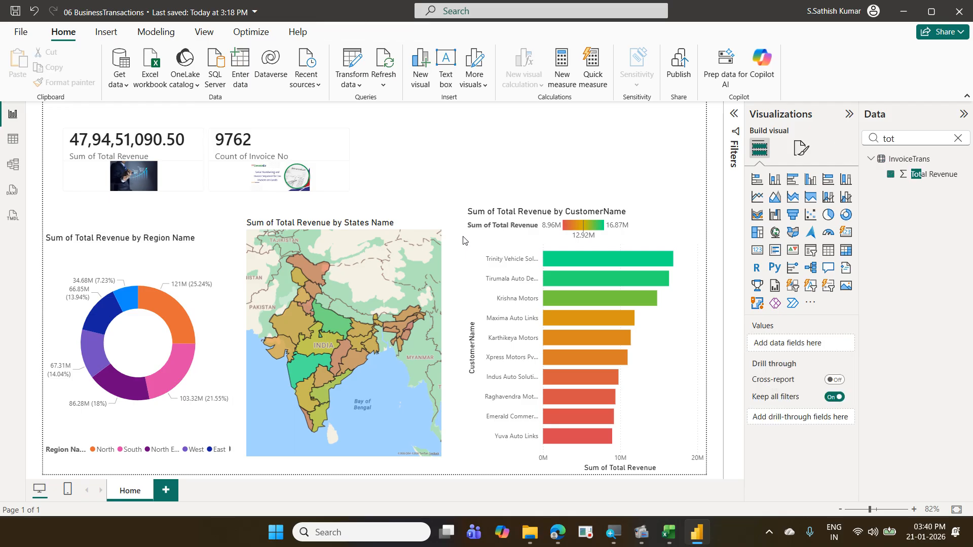
{"action": "left_click", "coordinate": [471, 269]}
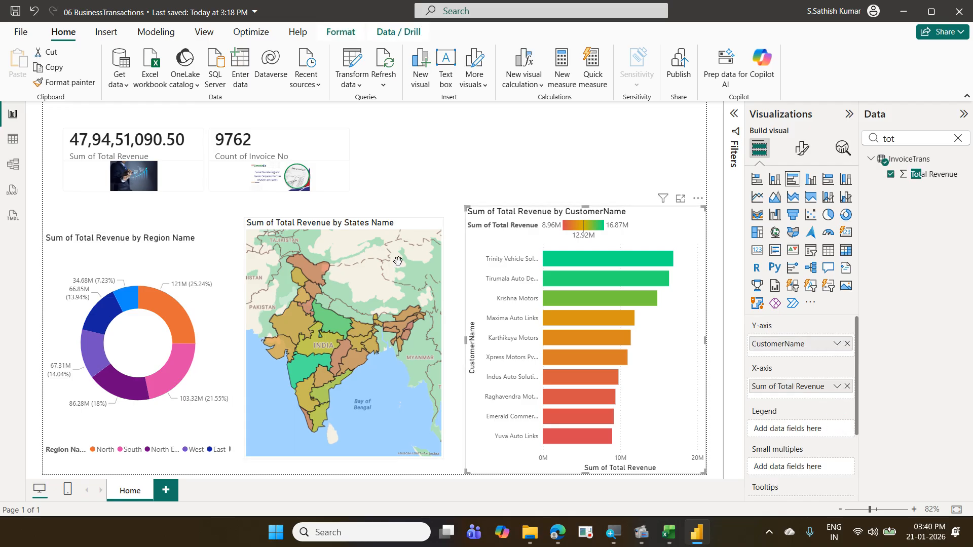
Step: Resize the charts' upper edges, making the Region Name donut slightly taller and narrower and the CustomerName bar chart slightly shorter
{"action": "left_click", "coordinate": [217, 256]}
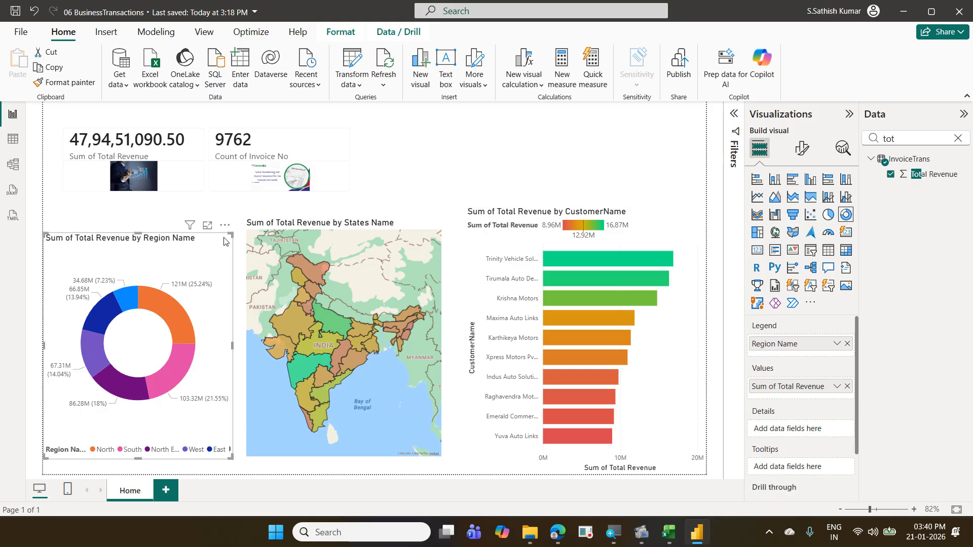
{"action": "left_click_drag", "start_coordinate": [231, 235], "coordinate": [228, 231]}
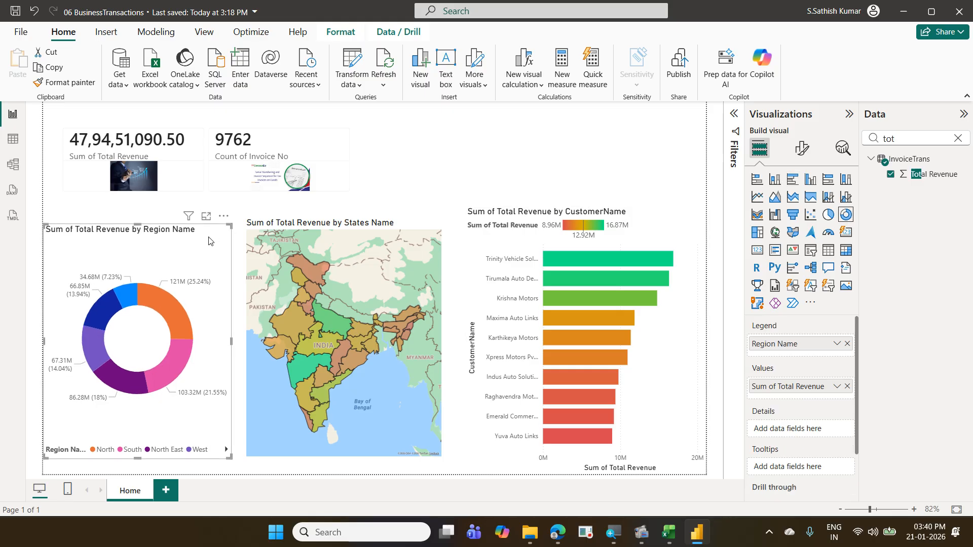
{"action": "left_click", "coordinate": [410, 232]}
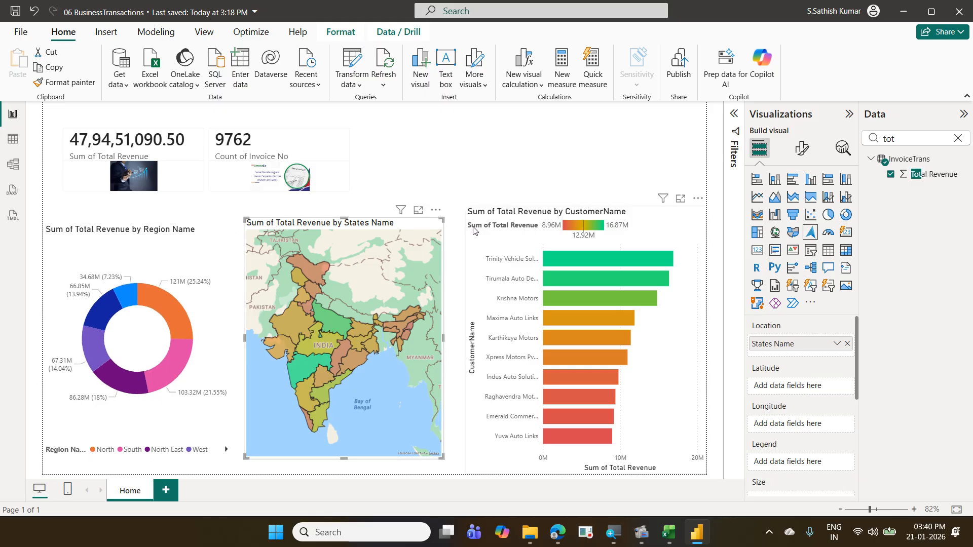
{"action": "left_click", "coordinate": [482, 217]}
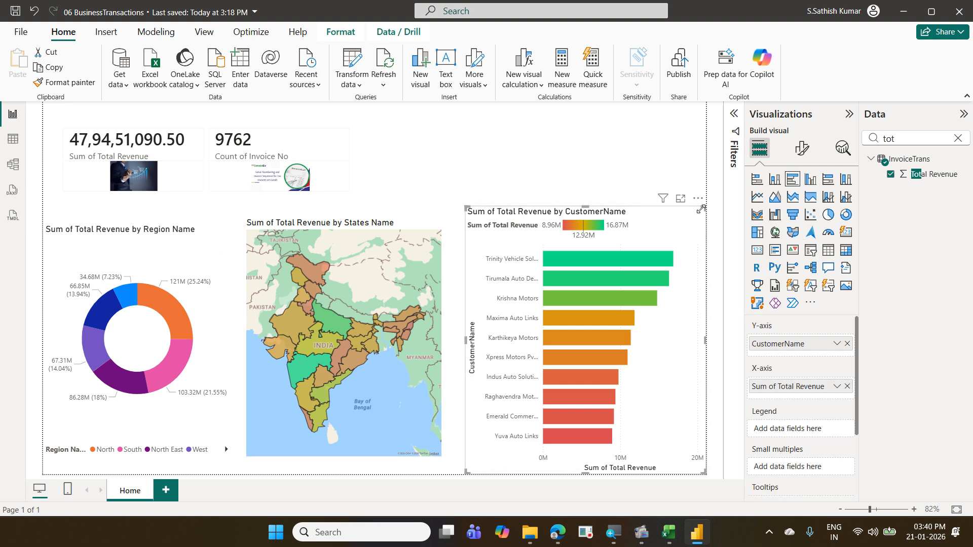
{"action": "left_click_drag", "start_coordinate": [700, 209], "coordinate": [702, 212]}
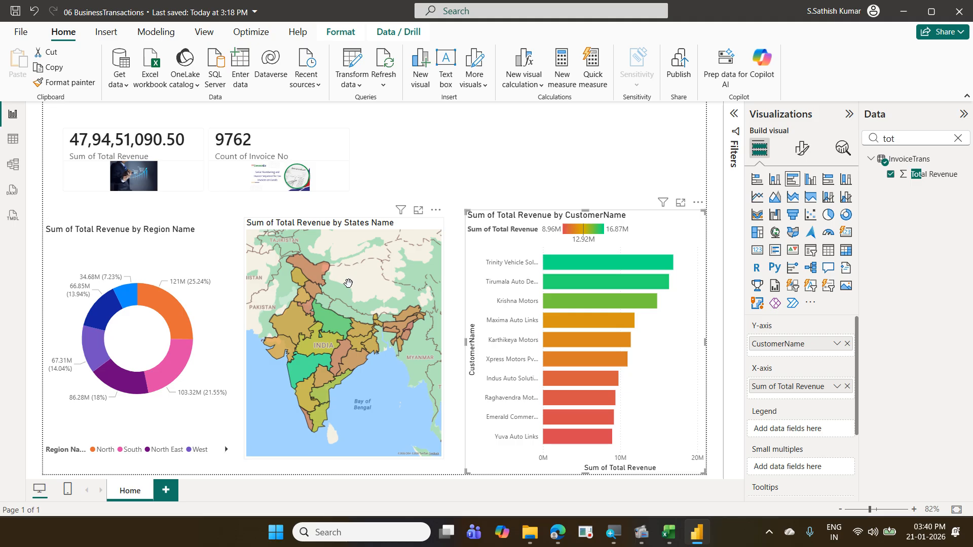
Step: Turn on the shadow effect for the Region Name donut chart
{"action": "left_click", "coordinate": [219, 259]}
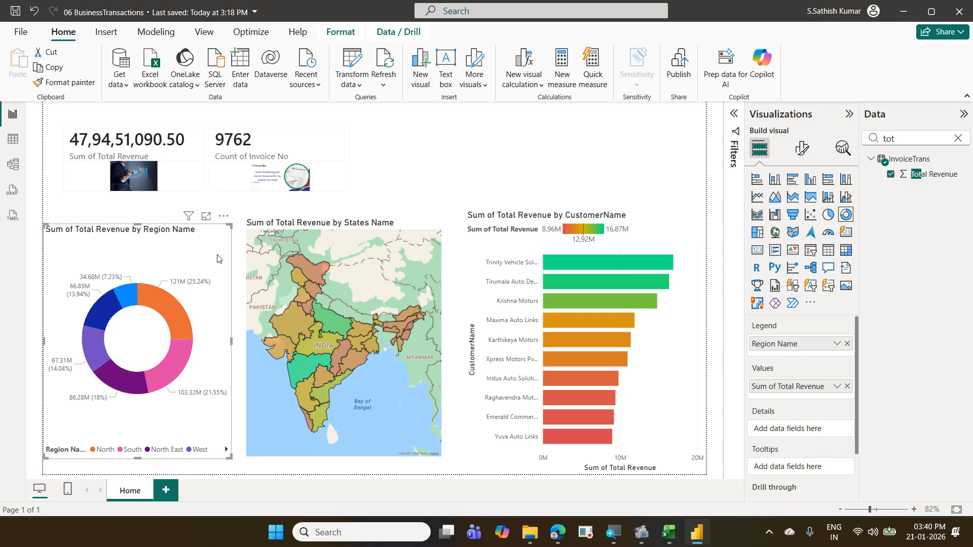
{"action": "left_click", "coordinate": [800, 160]}
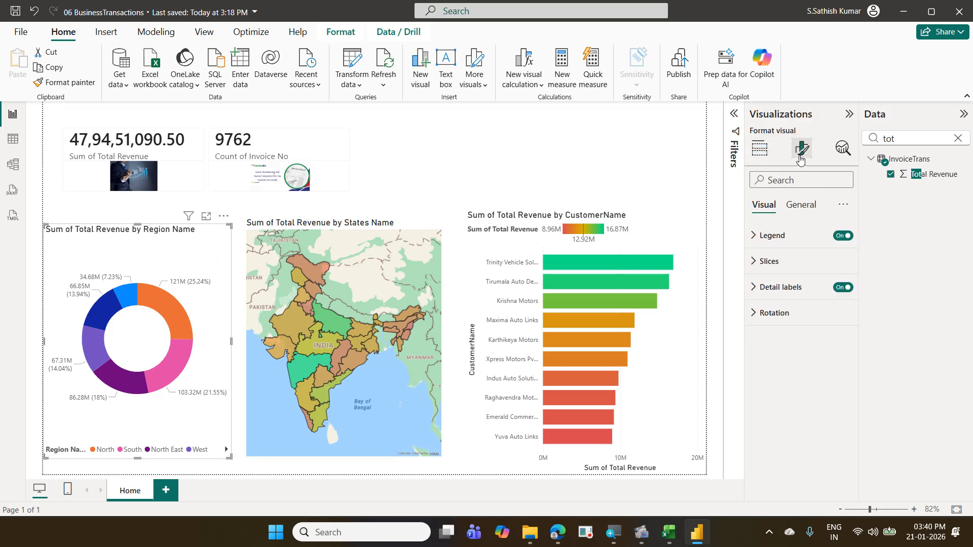
{"action": "left_click", "coordinate": [801, 205]}
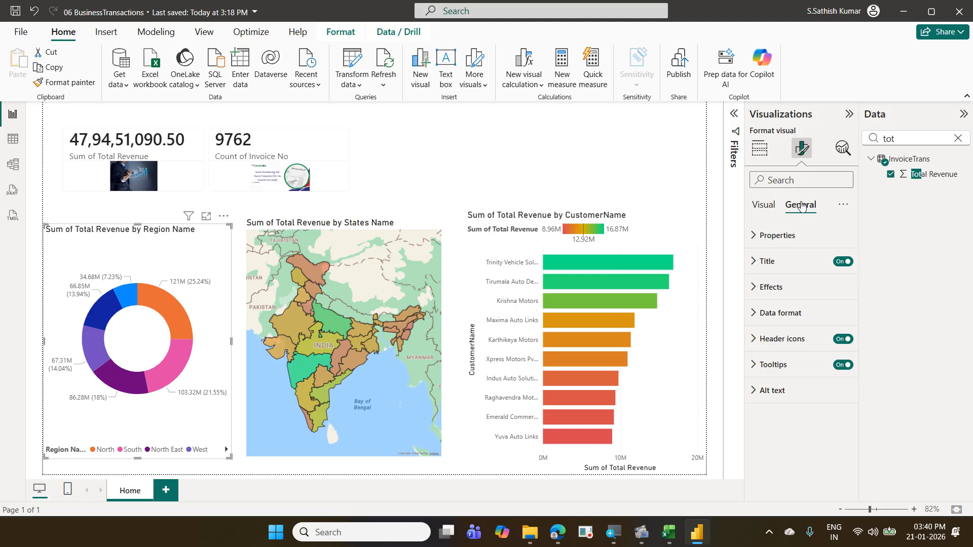
{"action": "left_click", "coordinate": [789, 287]}
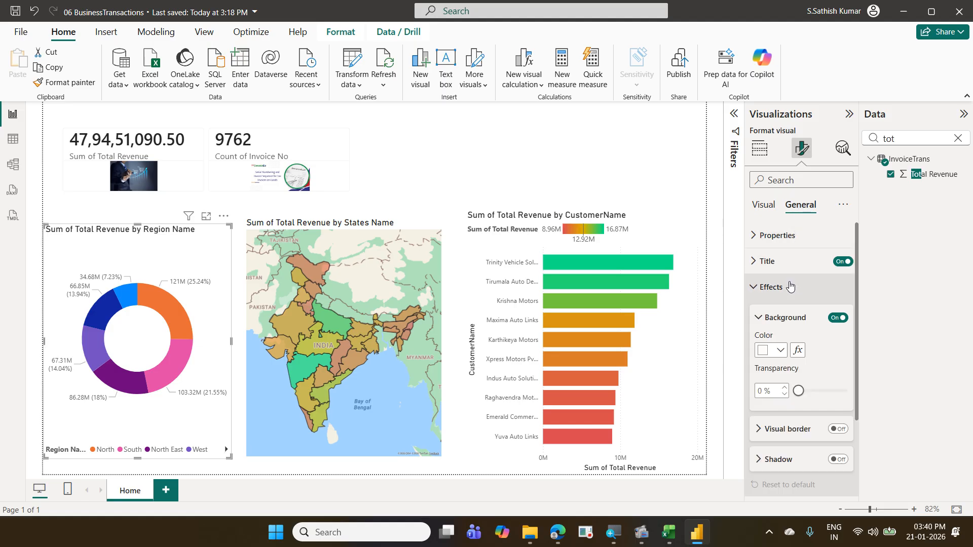
{"action": "scroll", "coordinate": [790, 287], "scroll_direction": "down", "scroll_amount": 3}
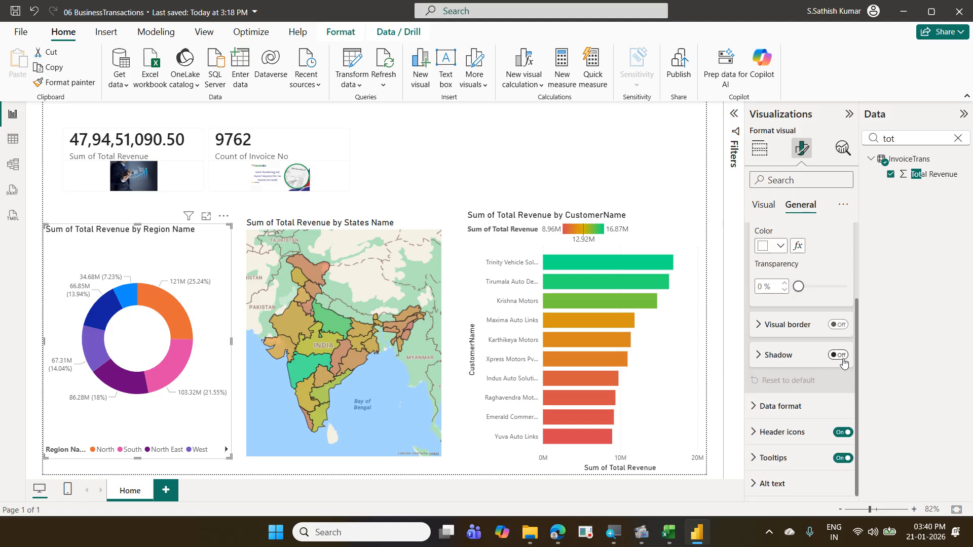
{"action": "left_click", "coordinate": [839, 356]}
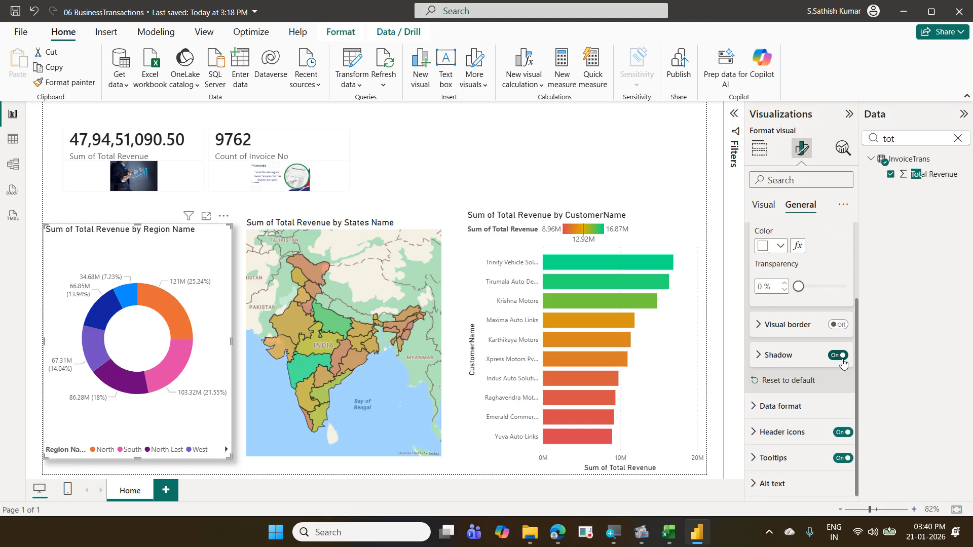
{"action": "left_click", "coordinate": [447, 324]}
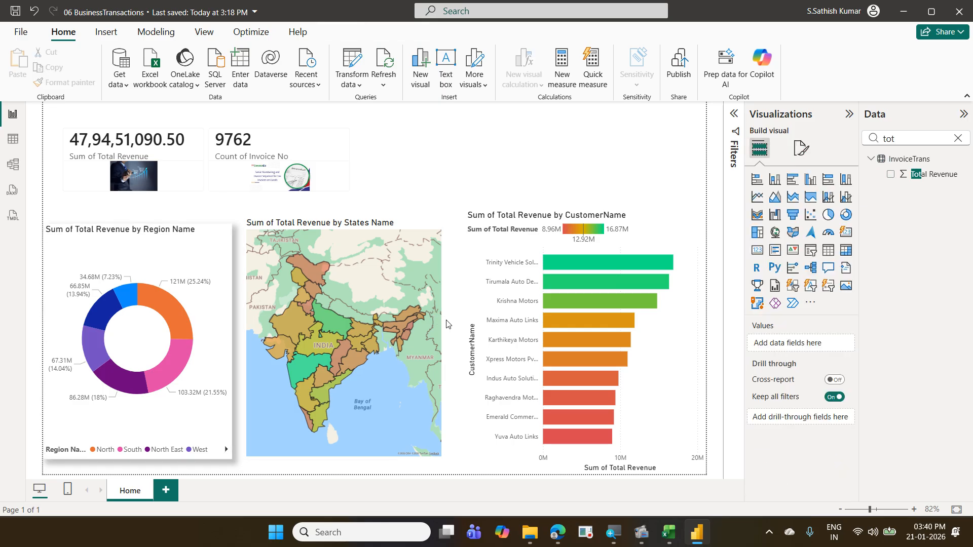
Step: Turn on the shadow effect for the States Name map
{"action": "left_click", "coordinate": [426, 231]}
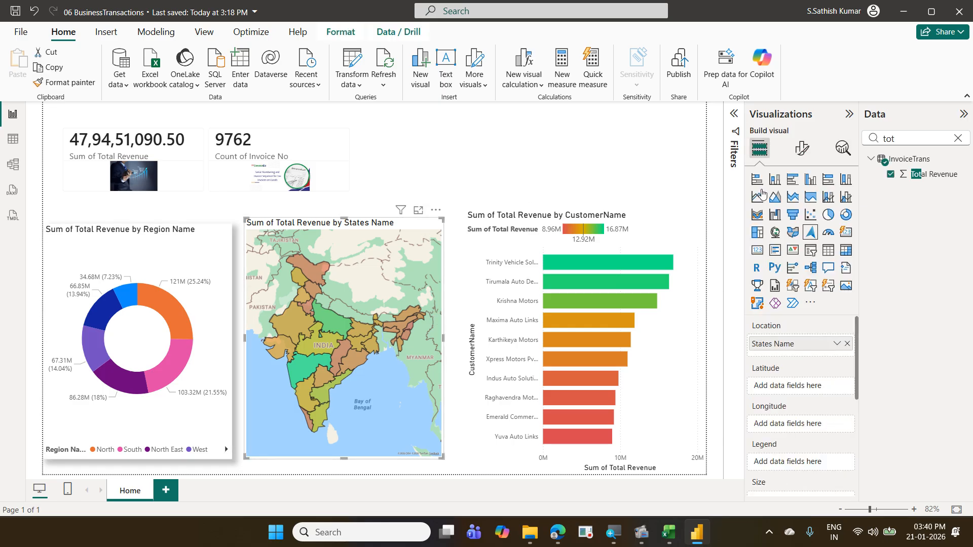
{"action": "left_click", "coordinate": [799, 148]}
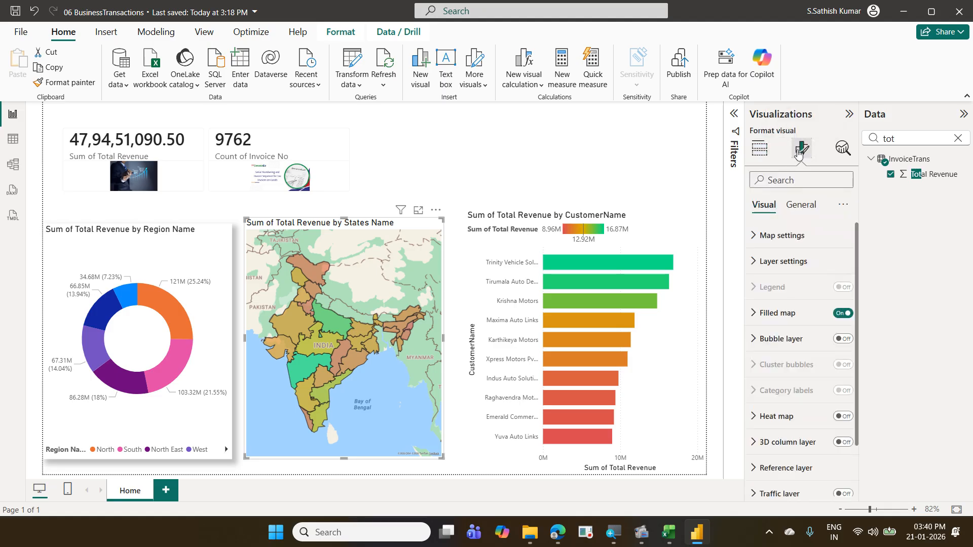
{"action": "left_click", "coordinate": [799, 205]}
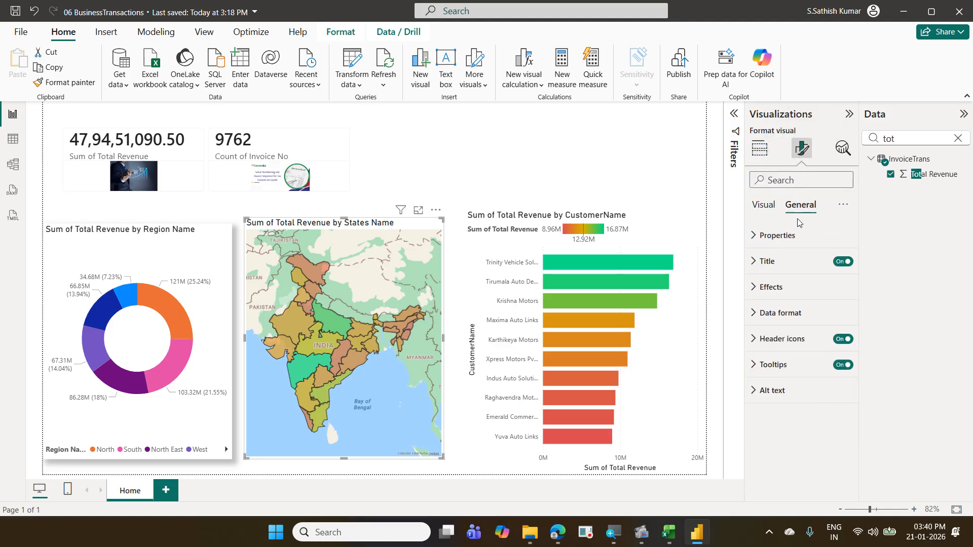
{"action": "left_click", "coordinate": [784, 288]}
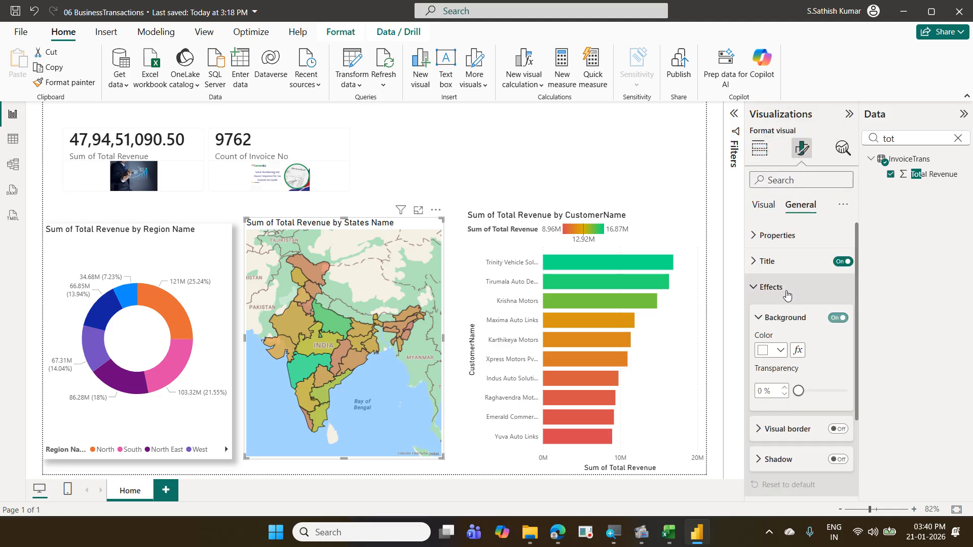
{"action": "left_click", "coordinate": [836, 460]}
Step: Turn on the shadow effect for the CustomerName bar chart
{"action": "left_click", "coordinate": [657, 398]}
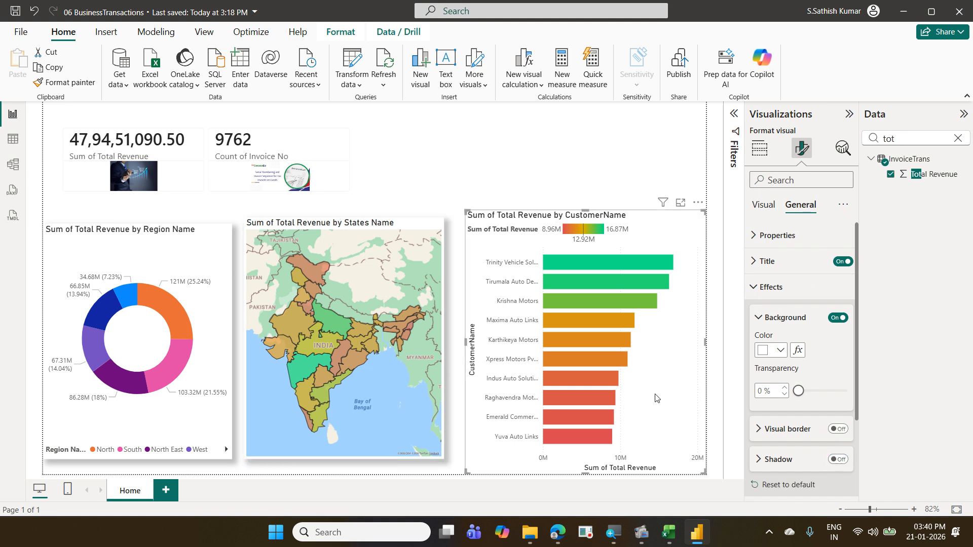
{"action": "left_click", "coordinate": [847, 460]}
{"action": "left_click", "coordinate": [556, 162]}
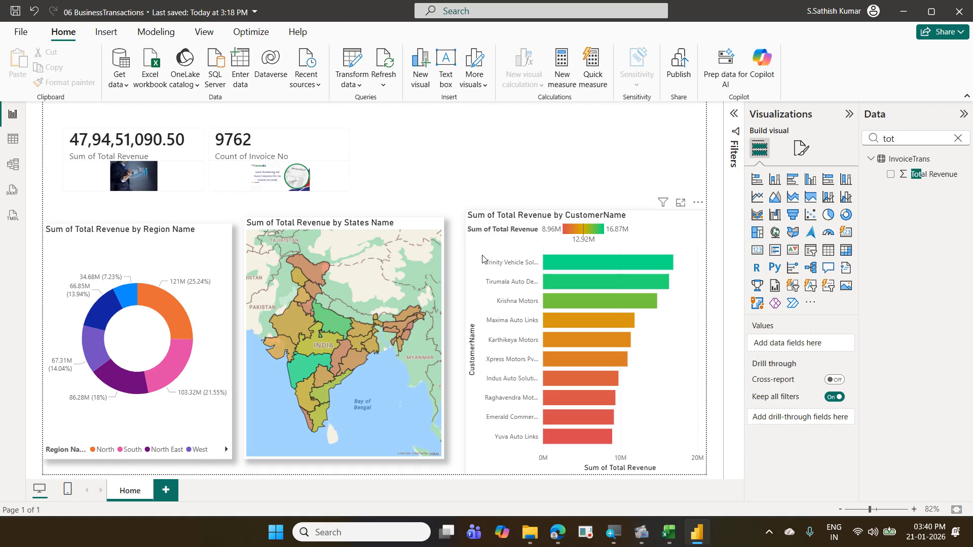
Step: Move the CustomerName bar chart slightly left, closer to the map, and the Region Name donut chart slightly down
{"action": "left_click_drag", "start_coordinate": [682, 370], "coordinate": [671, 369]}
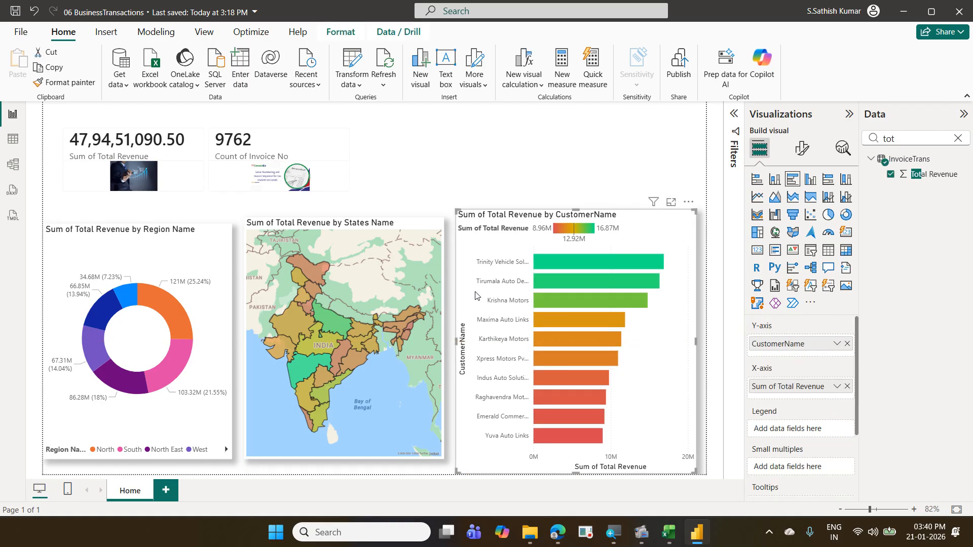
{"action": "left_click_drag", "start_coordinate": [199, 249], "coordinate": [196, 256]}
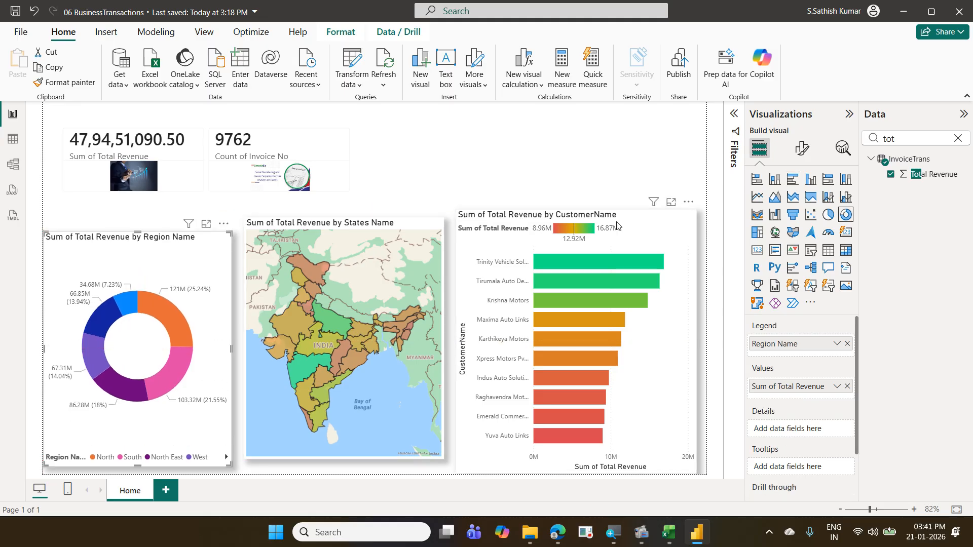
Step: Shorten the CustomerName bar chart slightly so its lower edge is level with the Region Name donut chart
{"action": "left_click", "coordinate": [653, 467]}
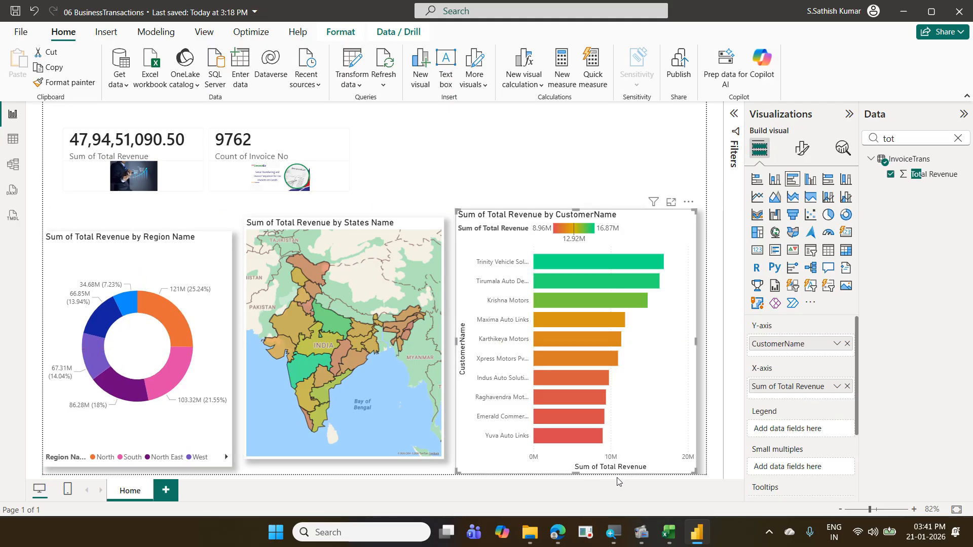
{"action": "left_click_drag", "start_coordinate": [578, 472], "coordinate": [578, 465]}
Step: Align the Region Name donut chart, States Name map and CustomerName bar chart to the same top edge
{"action": "mouse_move", "coordinate": [300, 368]}
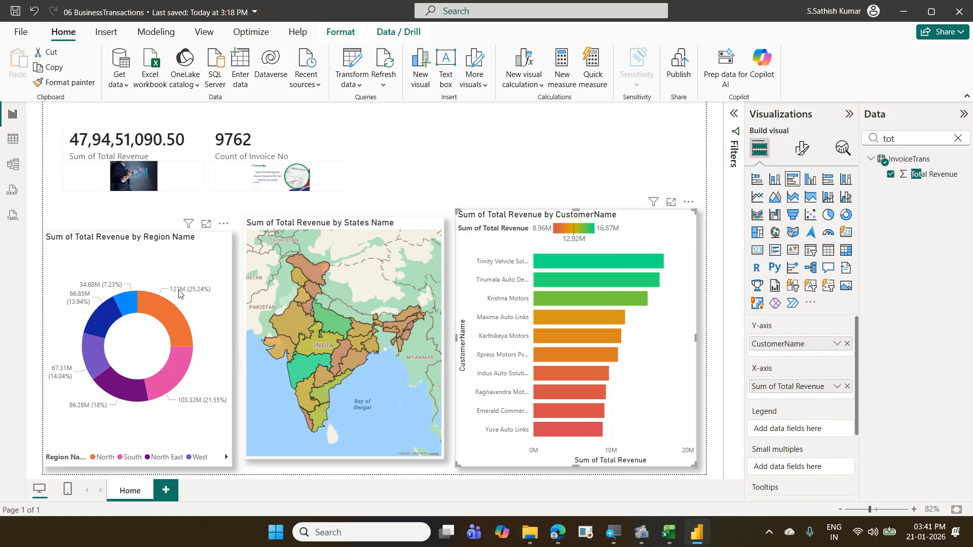
{"action": "left_click", "coordinate": [201, 265]}
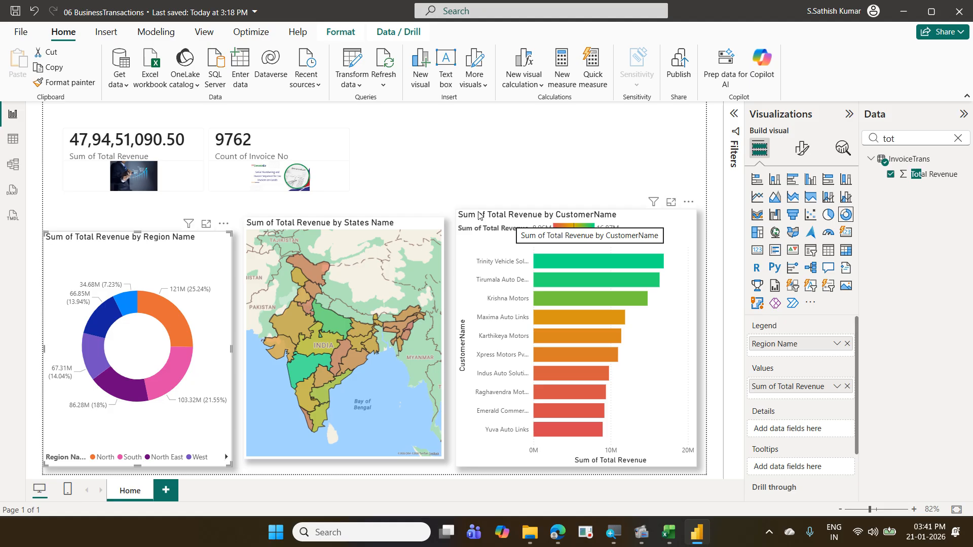
{"action": "left_click", "coordinate": [419, 226], "text": "ctrl"}
{"action": "left_click", "coordinate": [499, 220], "text": "ctrl"}
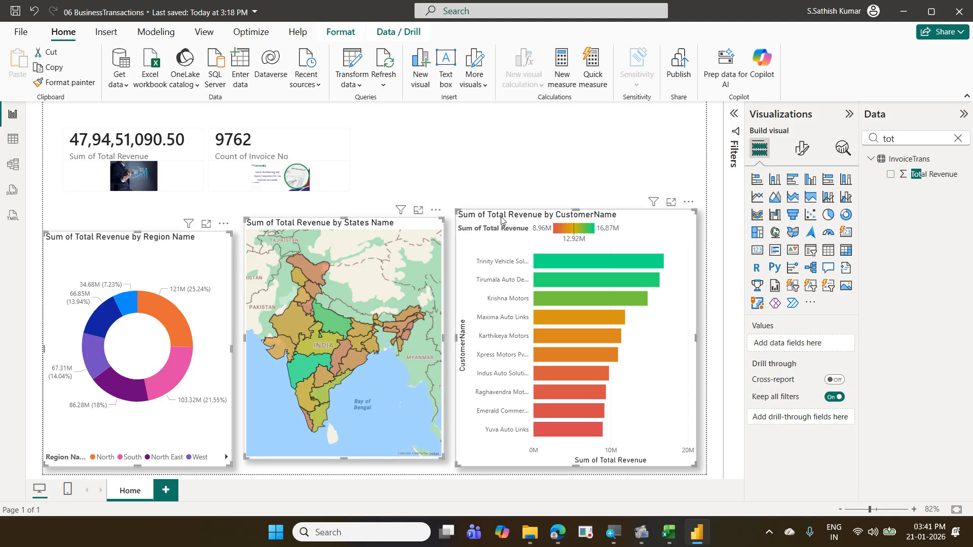
{"action": "left_click", "coordinate": [653, 230]}
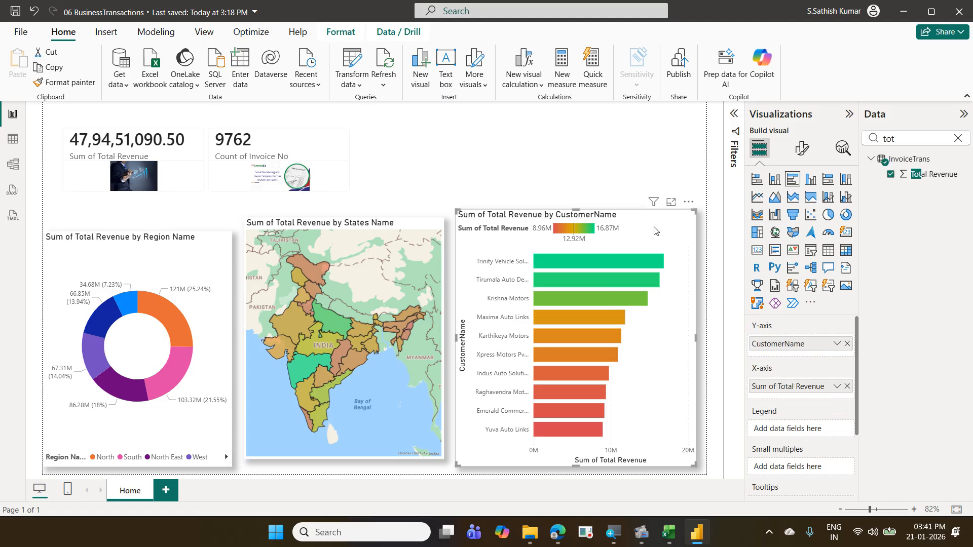
{"action": "left_click", "coordinate": [418, 228], "text": "ctrl"}
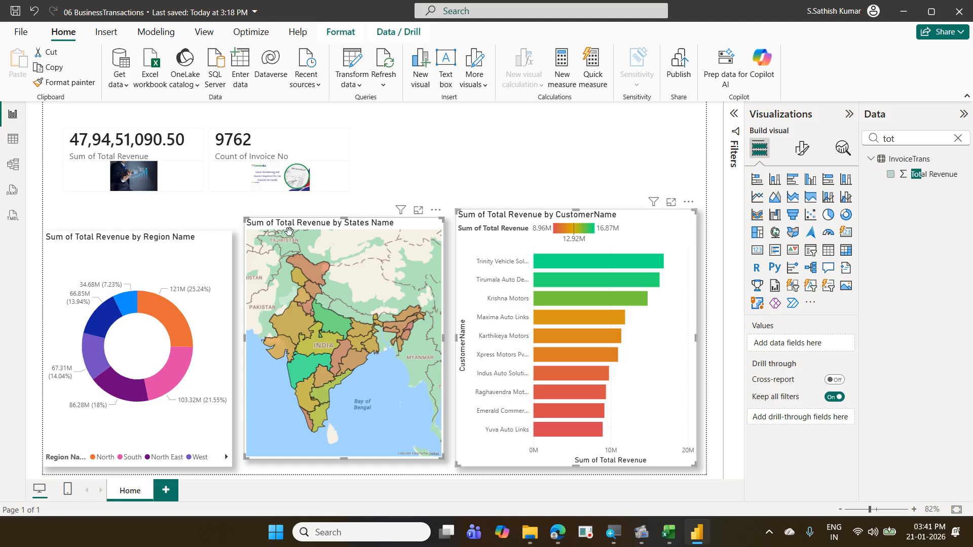
{"action": "left_click", "coordinate": [203, 246], "text": "ctrl"}
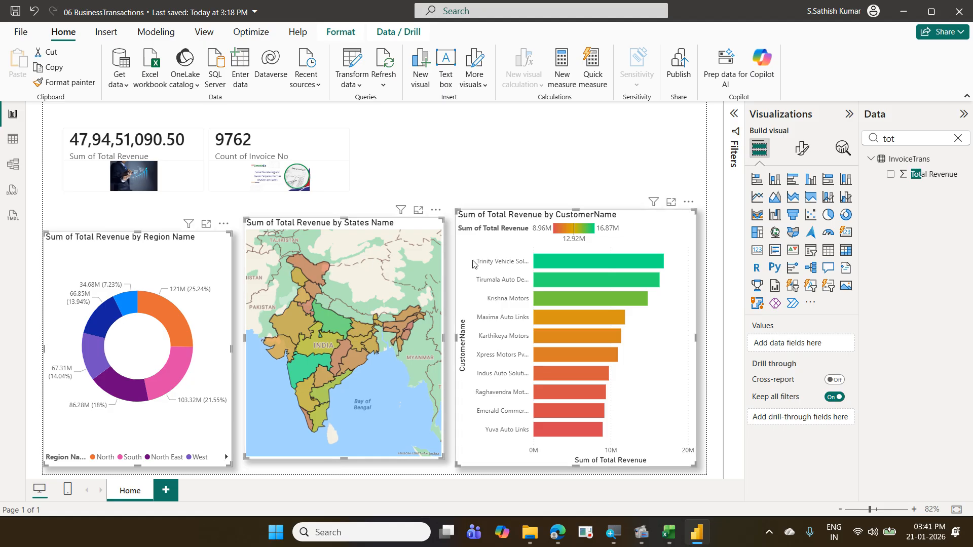
{"action": "left_click", "coordinate": [343, 38]}
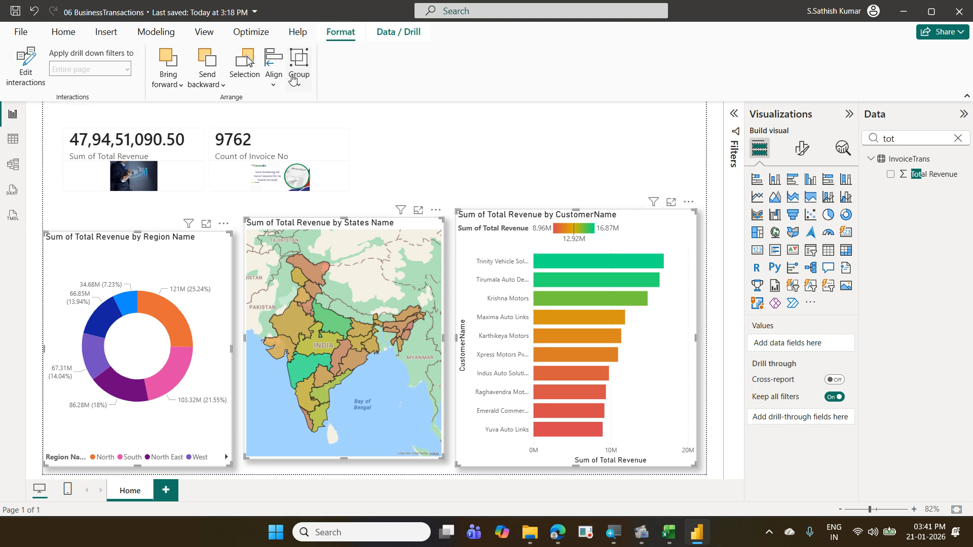
{"action": "left_click", "coordinate": [281, 86]}
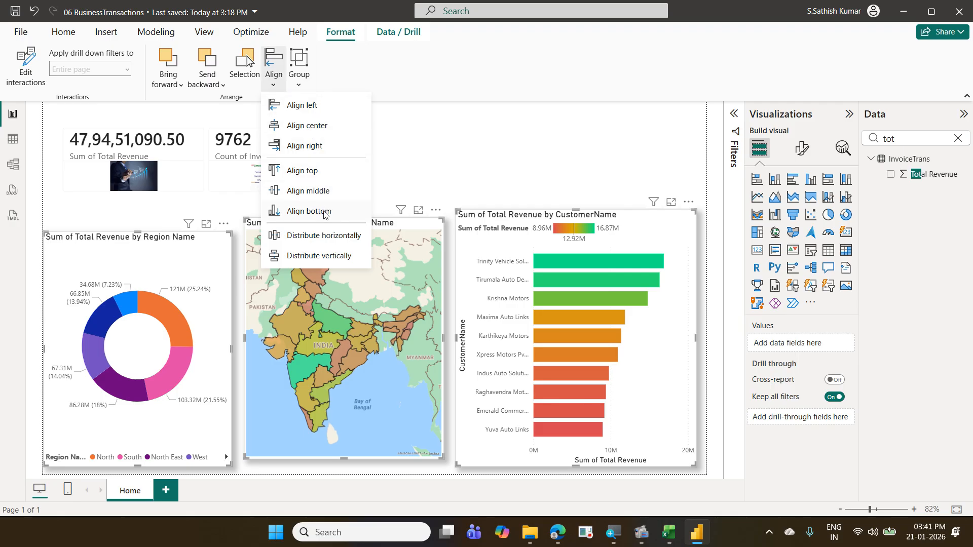
{"action": "left_click", "coordinate": [320, 176]}
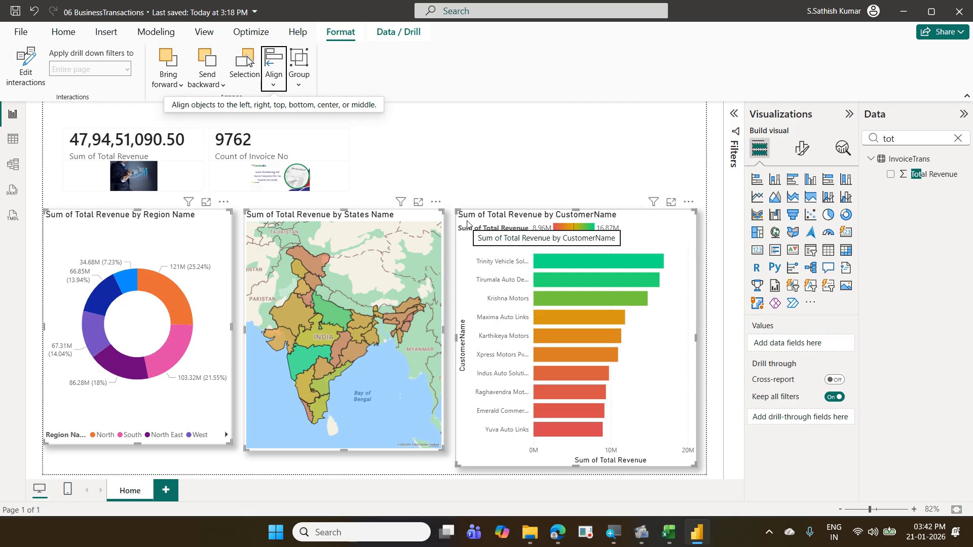
Step: Distribute the three selected charts horizontally, and clear the selection
{"action": "left_click", "coordinate": [274, 89]}
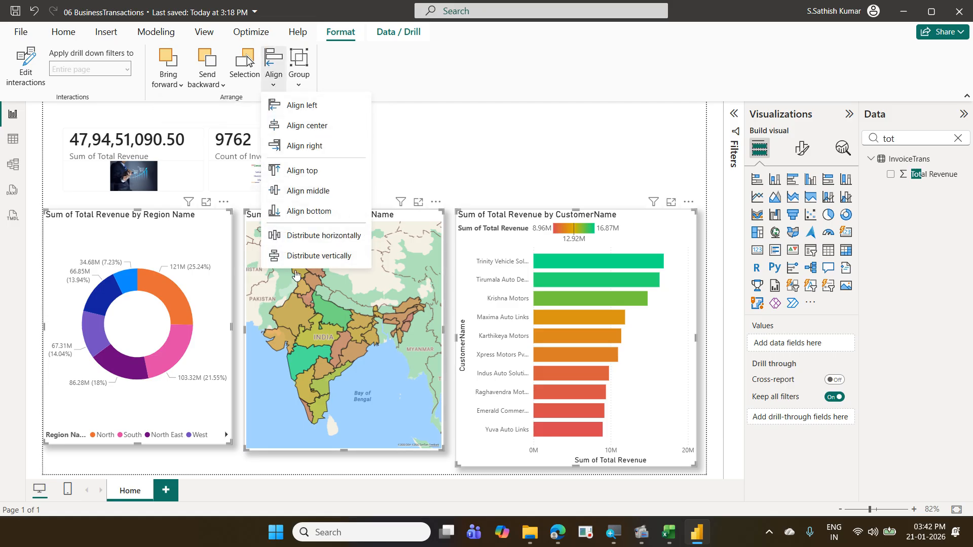
{"action": "left_click", "coordinate": [304, 240]}
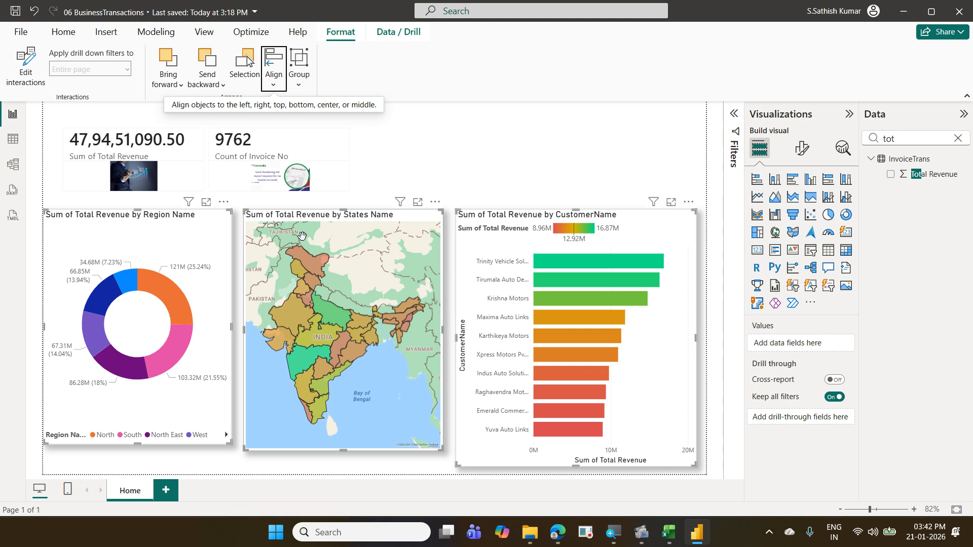
{"action": "left_click", "coordinate": [460, 164]}
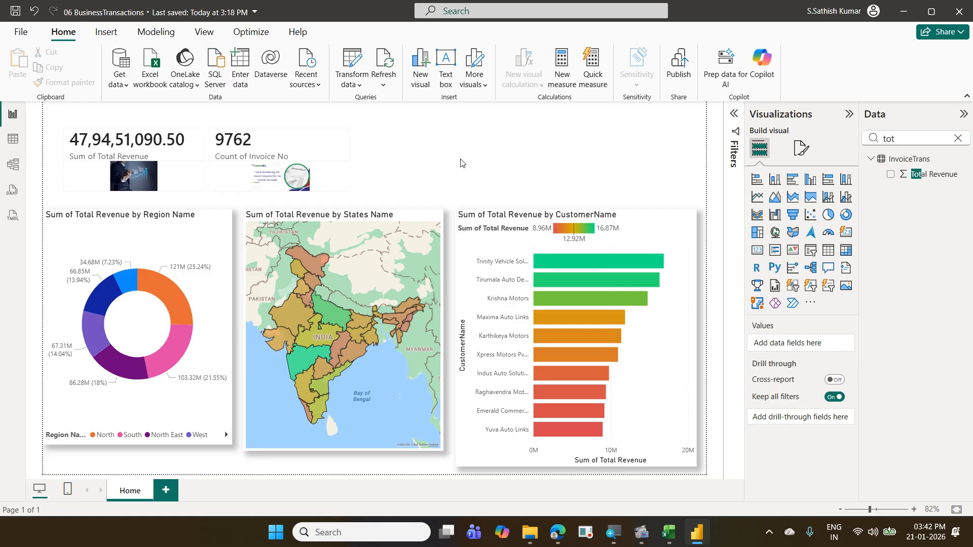
Step: Shorten the CustomerName bar chart so its lower edge is level with the States Name map
{"action": "left_click", "coordinate": [608, 460]}
{"action": "left_click_drag", "start_coordinate": [575, 466], "coordinate": [576, 451]}
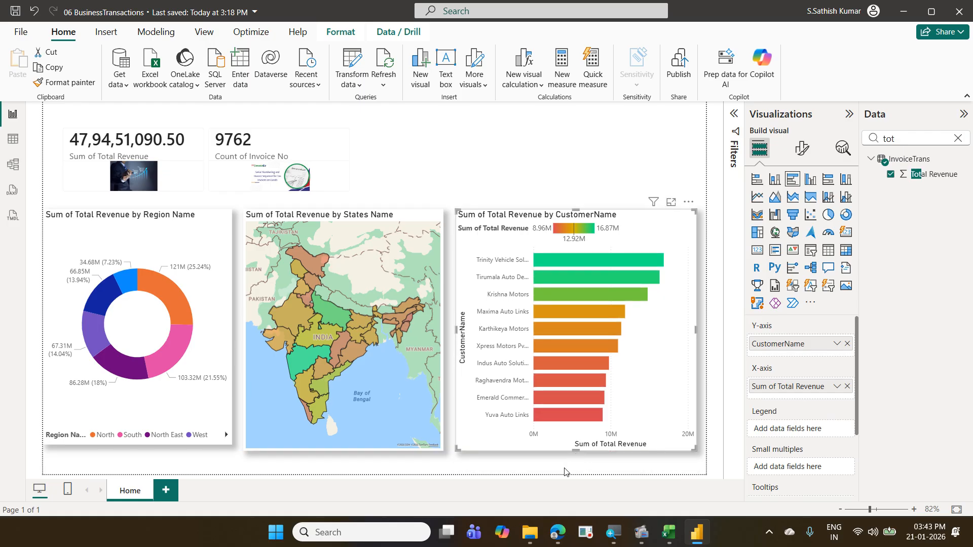
{"action": "left_click", "coordinate": [546, 468]}
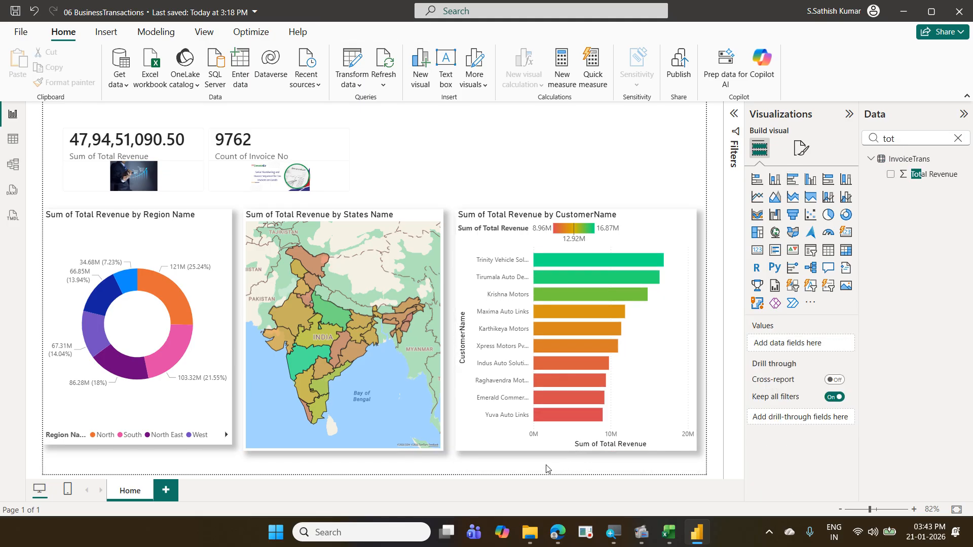
Step: Add a blank report page and return to the Home page
{"action": "left_click", "coordinate": [166, 494]}
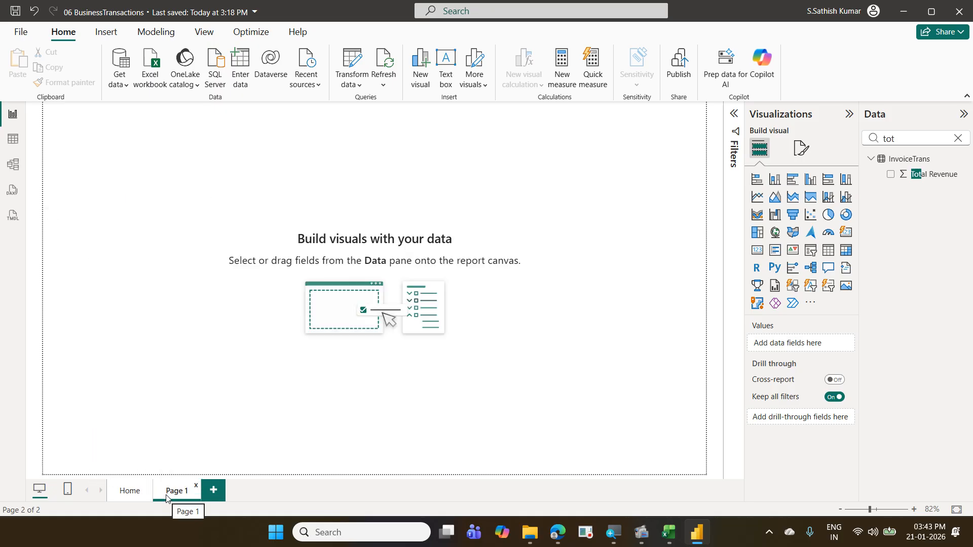
{"action": "left_click", "coordinate": [125, 492]}
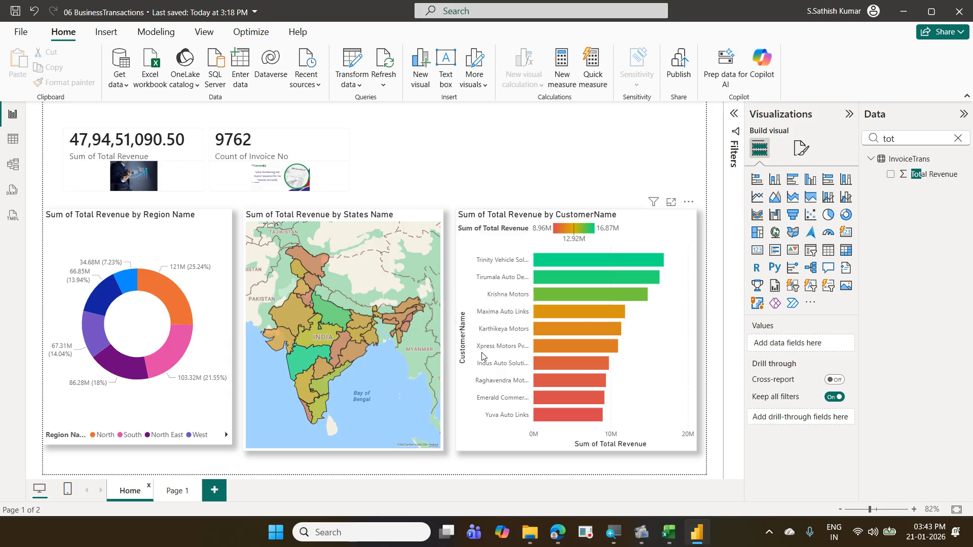
Step: Check the donut chart's filtering of the Home page with the North and South regions, and clear the filter
{"action": "left_click", "coordinate": [180, 296]}
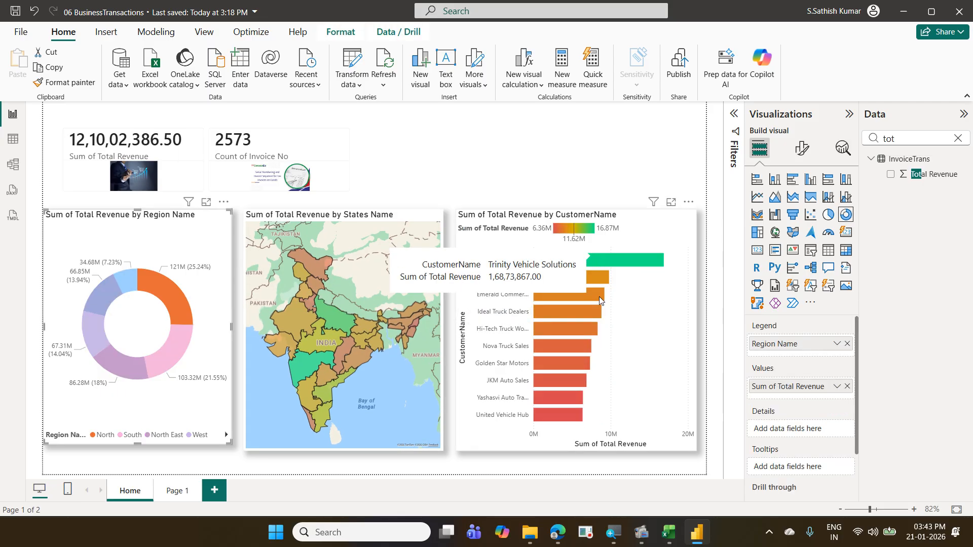
{"action": "left_click", "coordinate": [169, 362]}
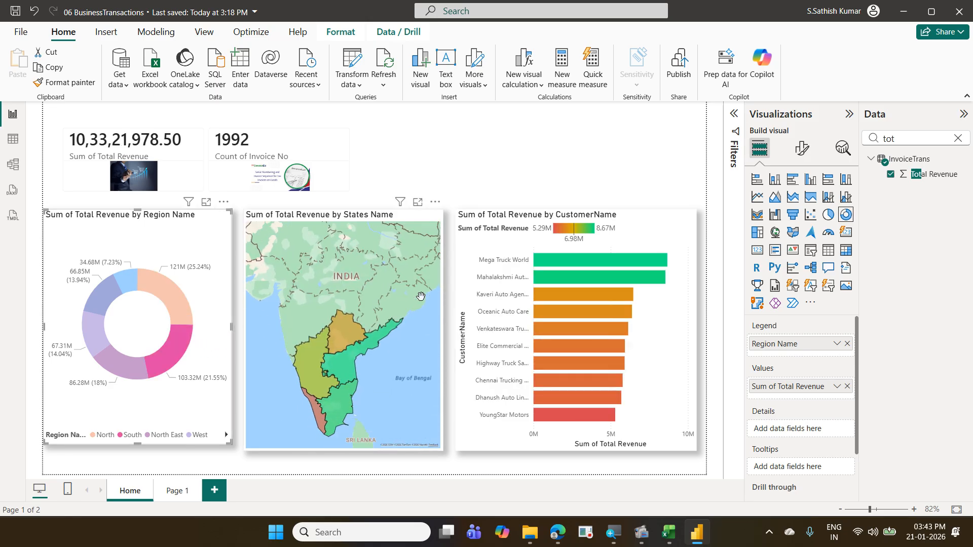
{"action": "left_click", "coordinate": [207, 307]}
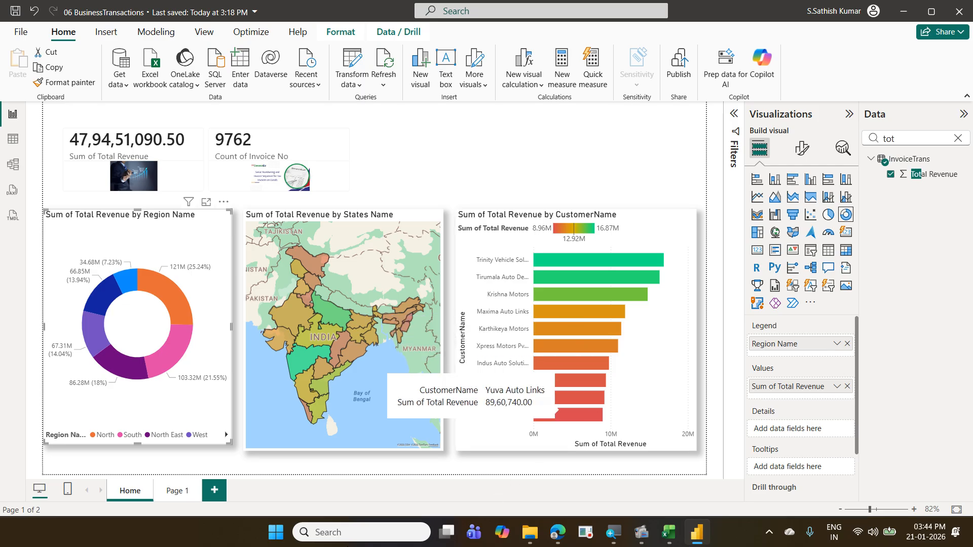
Step: Insert a table visual on Page 1, move it slightly down and enlarge it to about half the page width
{"action": "left_click", "coordinate": [178, 491]}
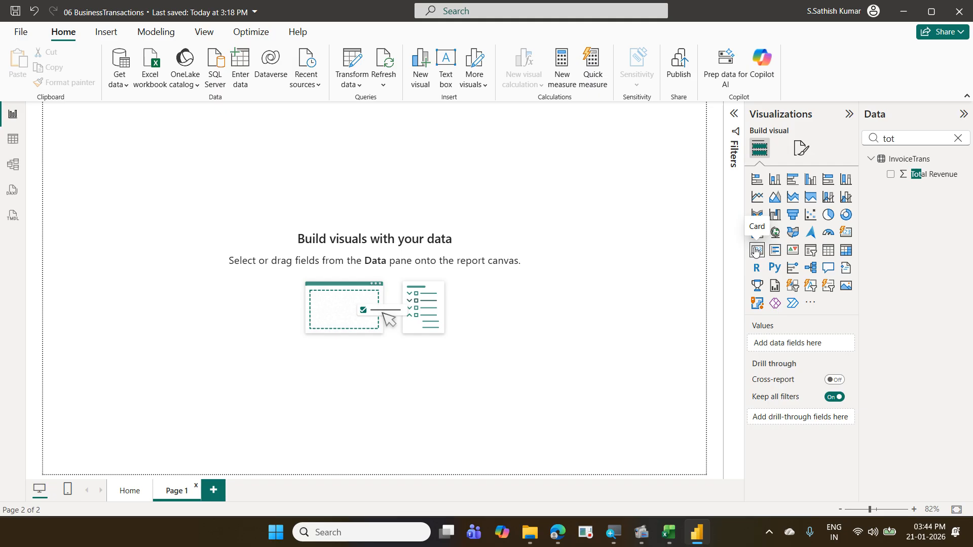
{"action": "left_click", "coordinate": [827, 252]}
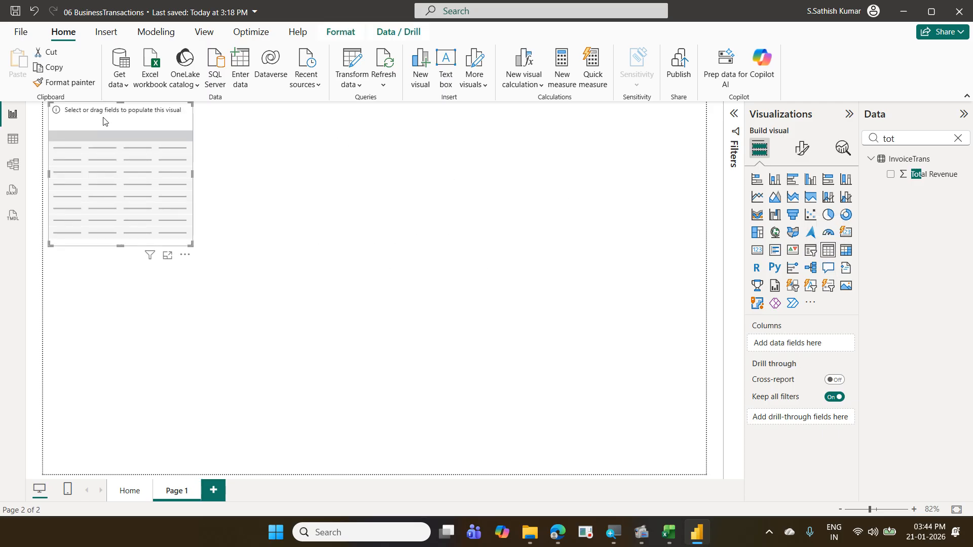
{"action": "left_click_drag", "start_coordinate": [104, 117], "coordinate": [105, 175]}
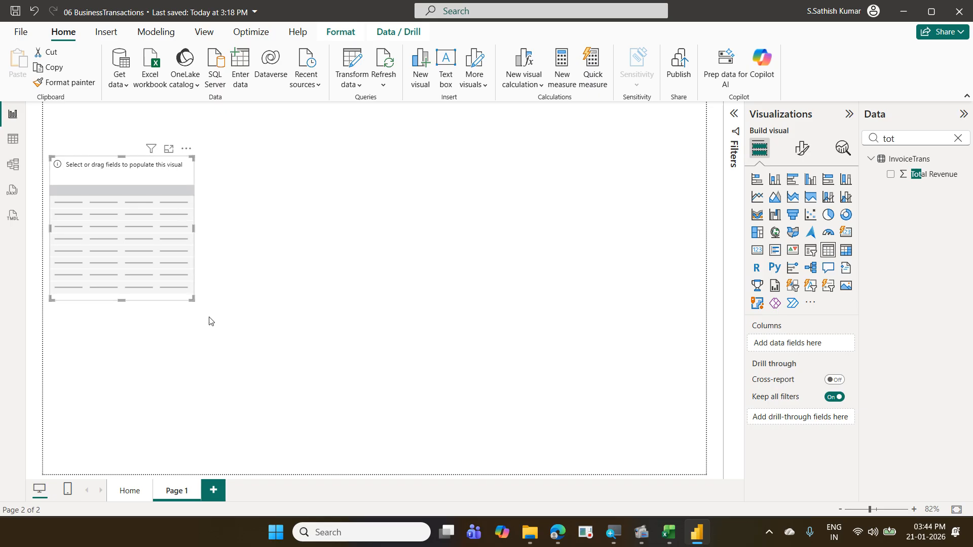
{"action": "left_click_drag", "start_coordinate": [193, 299], "coordinate": [373, 457]}
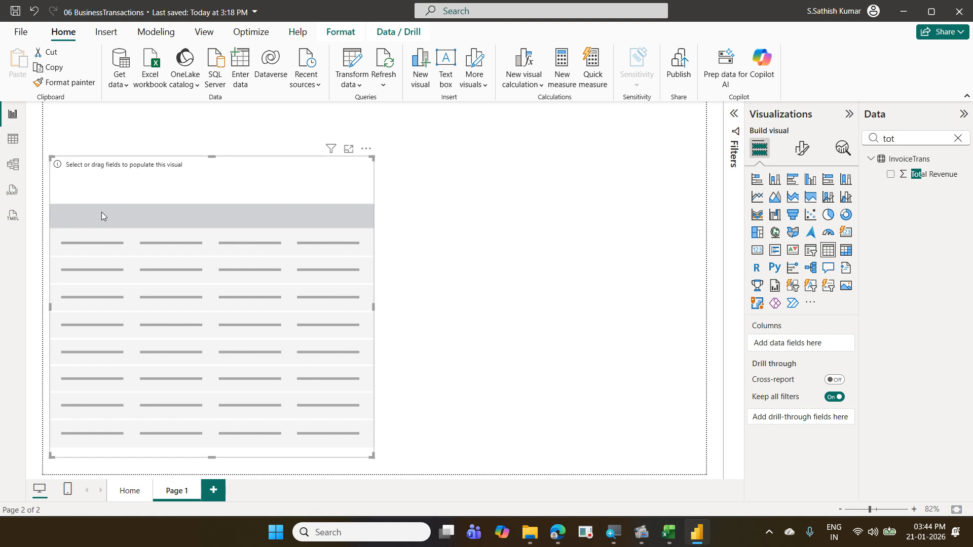
Step: Clear the field search and add Invoice No from the Invoice table as the table visual's first column
{"action": "left_click", "coordinate": [956, 139]}
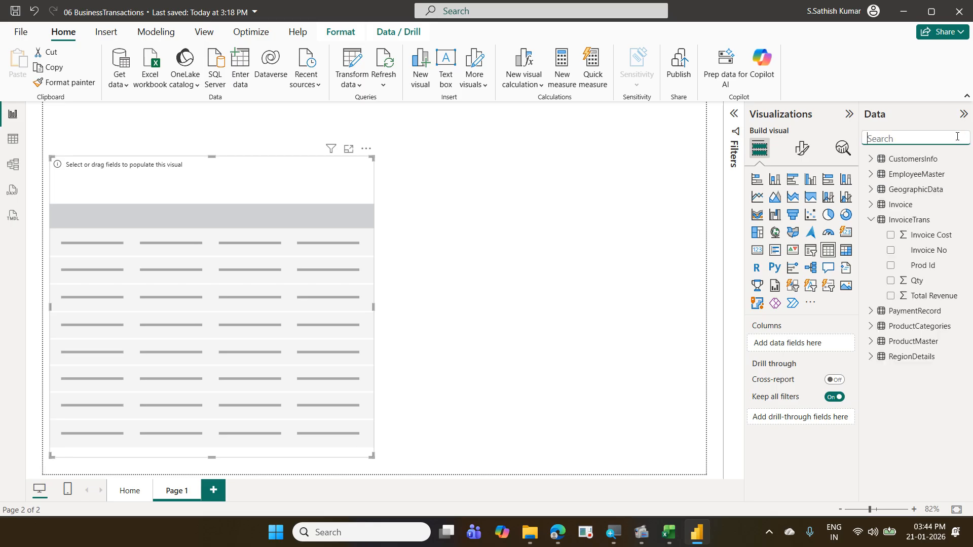
{"action": "left_click", "coordinate": [871, 220]}
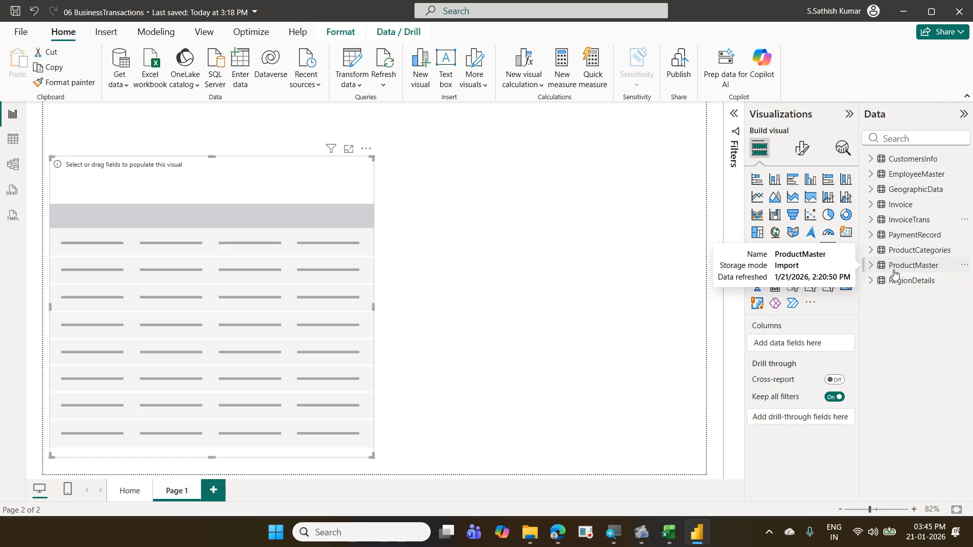
{"action": "left_click", "coordinate": [871, 205]}
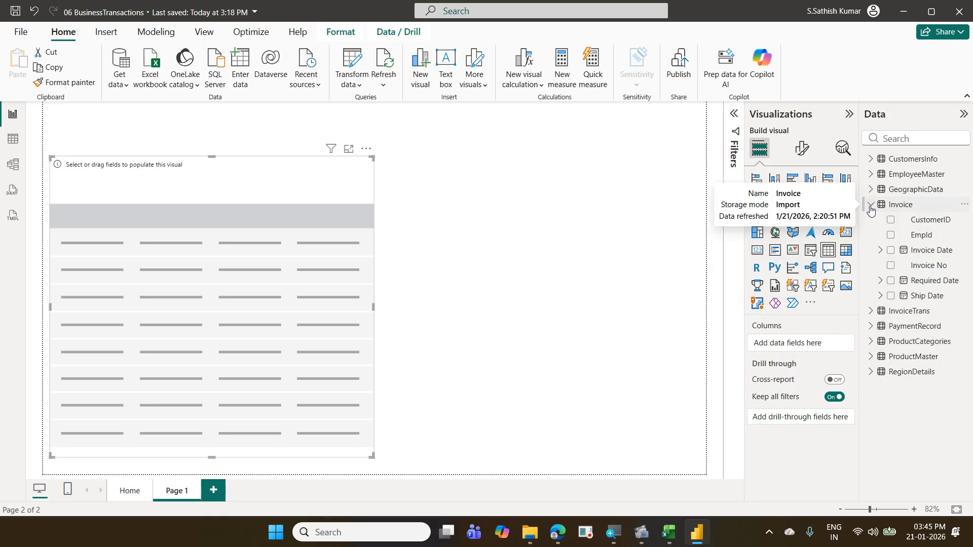
{"action": "left_click_drag", "start_coordinate": [930, 265], "coordinate": [823, 344]}
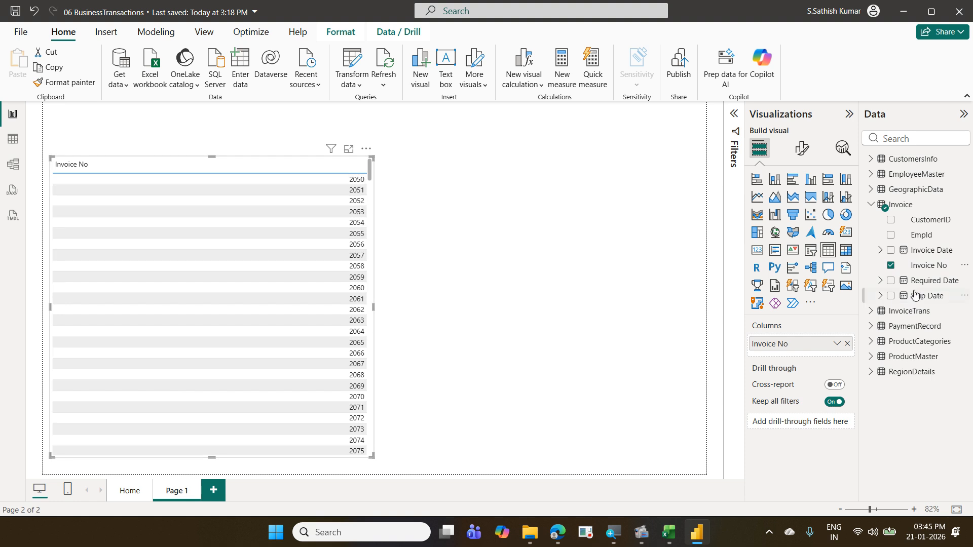
Step: Add Invoice Date as the second table column and show it as Invoice Date instead of Date Hierarchy
{"action": "left_click_drag", "start_coordinate": [936, 255], "coordinate": [834, 353]}
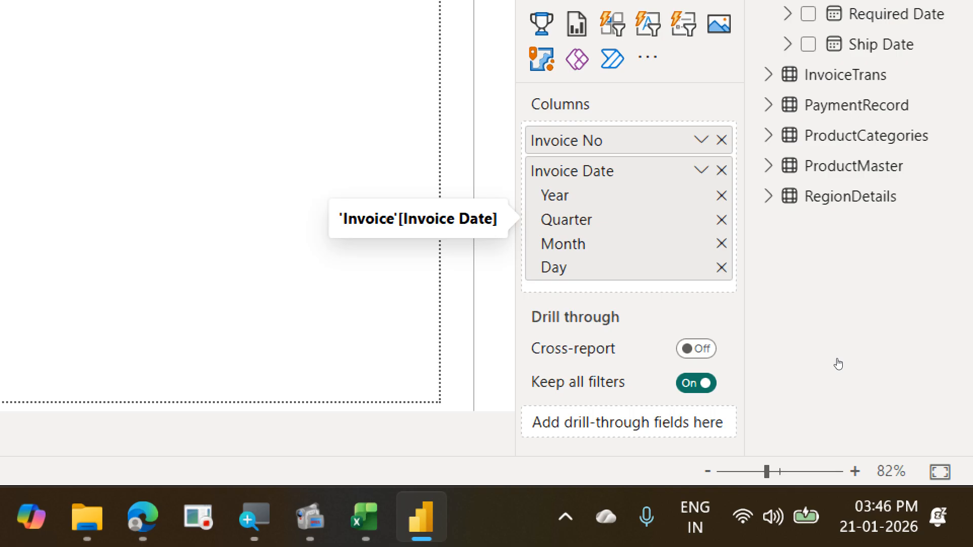
{"action": "left_click", "coordinate": [701, 171]}
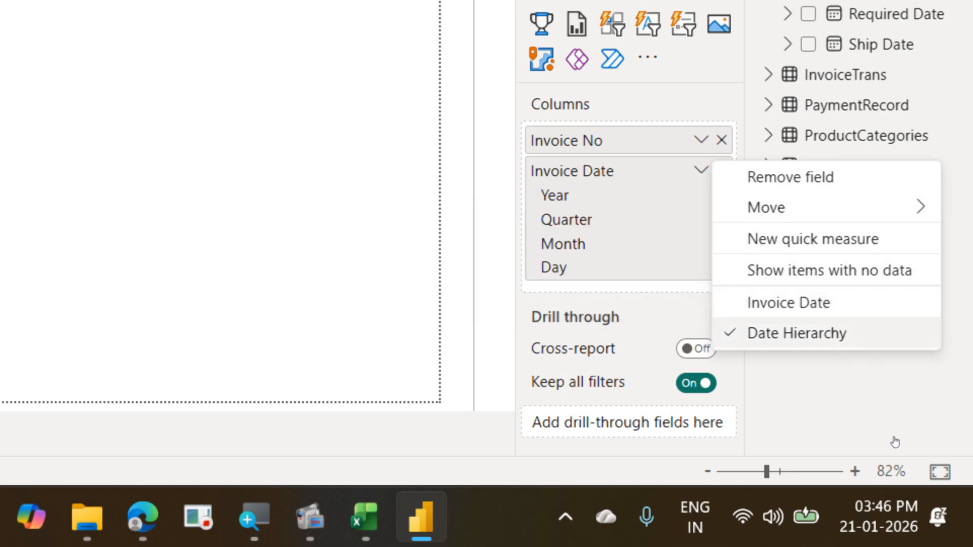
{"action": "key", "text": "Return"}
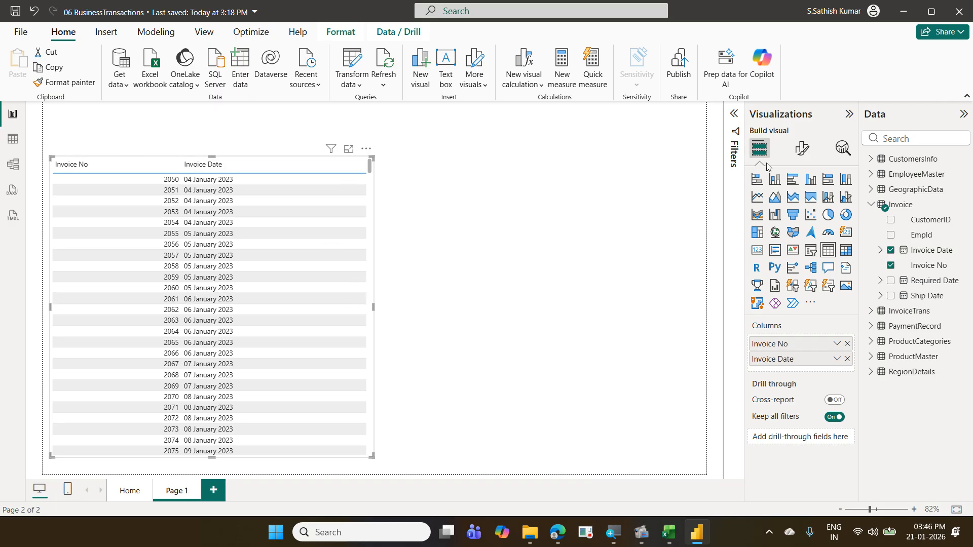
Step: Switch the data format of the table's Invoice Date column to Custom
{"action": "left_click", "coordinate": [797, 153]}
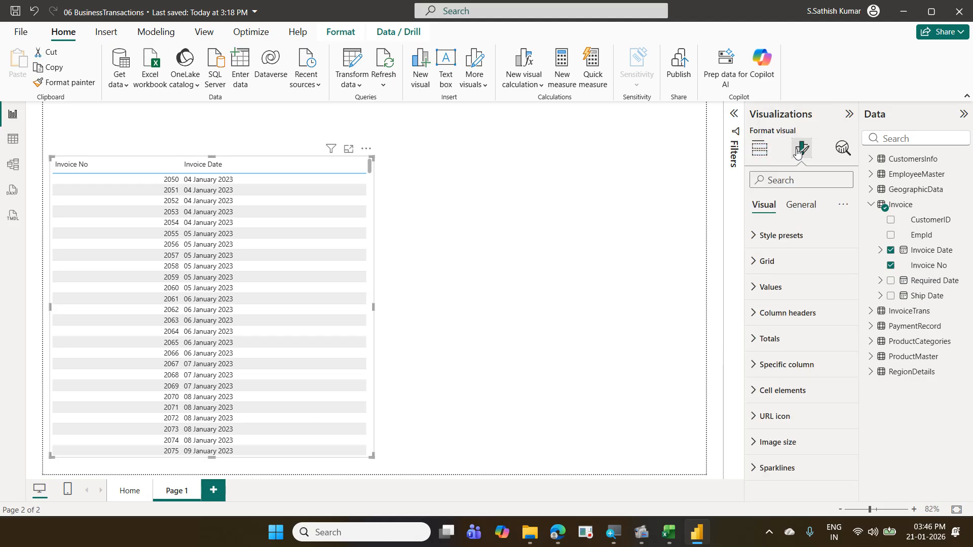
{"action": "left_click", "coordinate": [808, 206]}
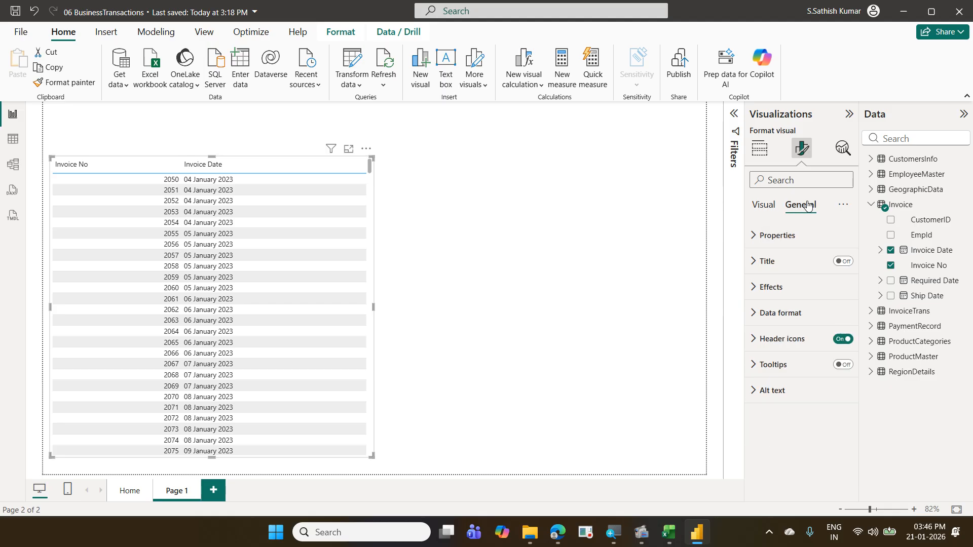
{"action": "left_click", "coordinate": [784, 315]}
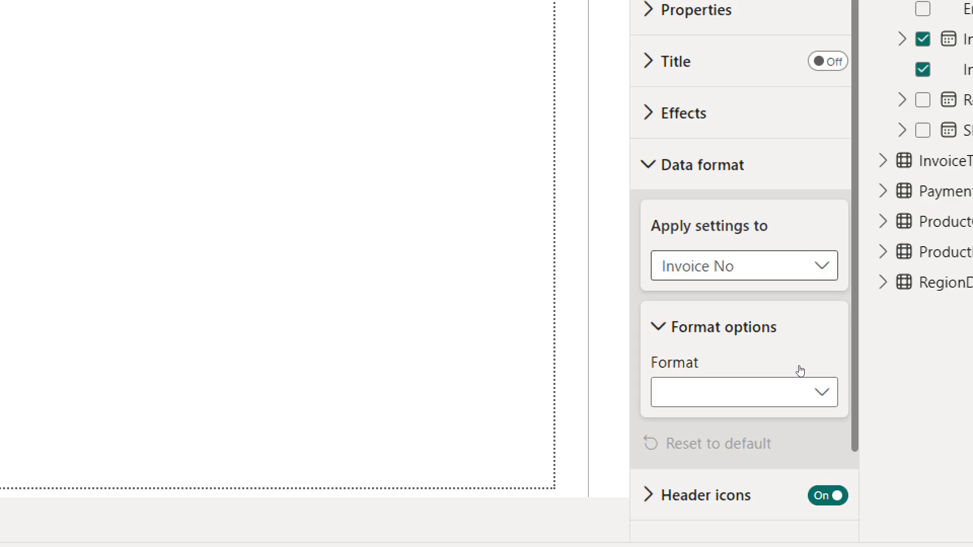
{"action": "left_click", "coordinate": [800, 266]}
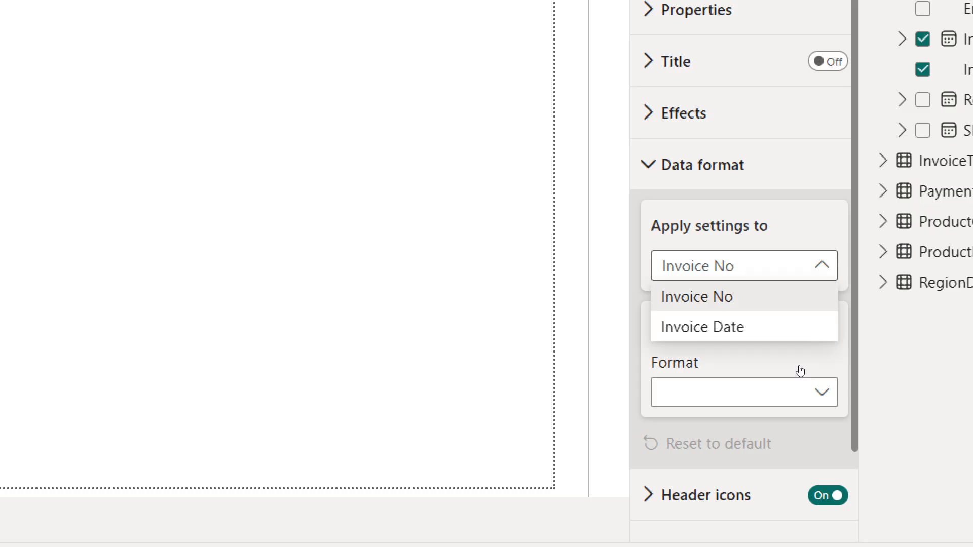
{"action": "left_click", "coordinate": [803, 327]}
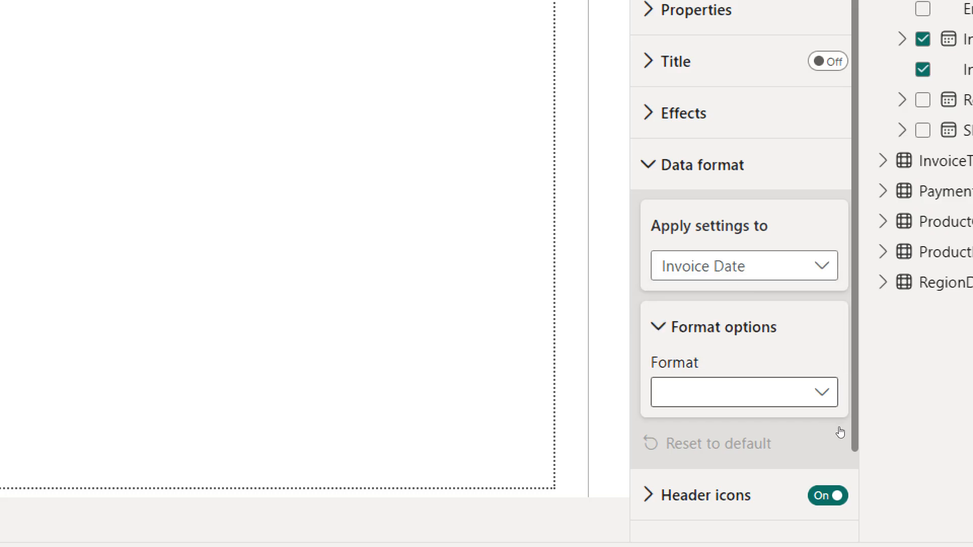
{"action": "left_click", "coordinate": [811, 392]}
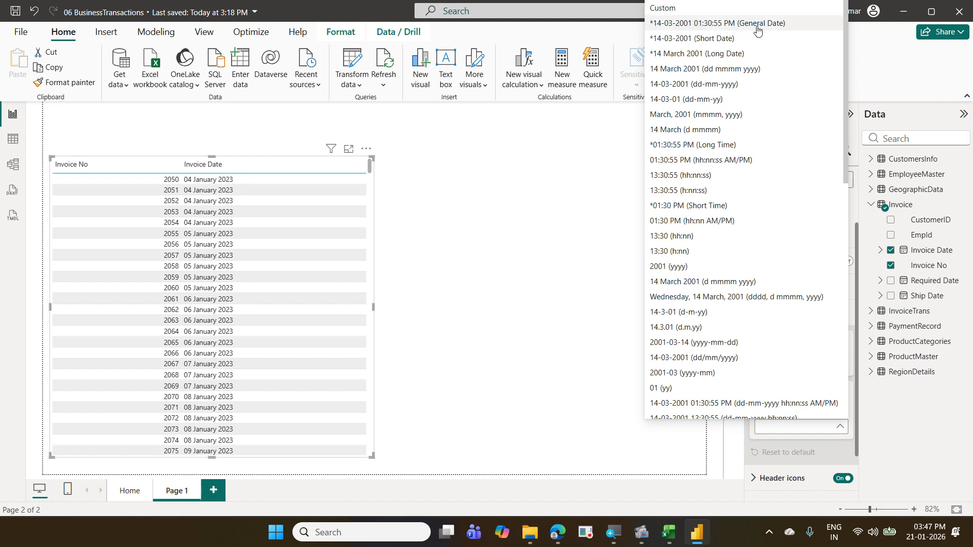
{"action": "left_click", "coordinate": [694, 12]}
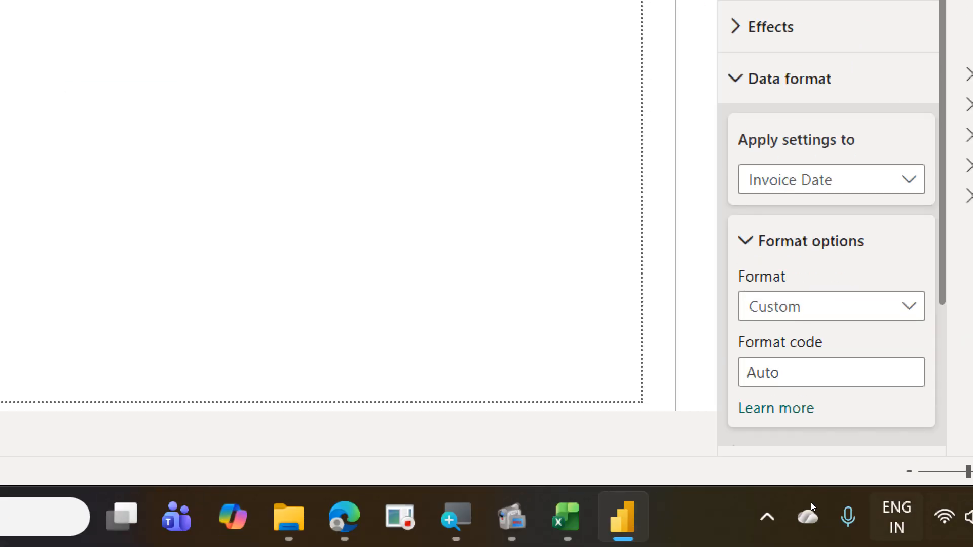
Step: Enter dd-MM as the custom format code for the Invoice Date column
{"action": "left_click", "coordinate": [785, 539]}
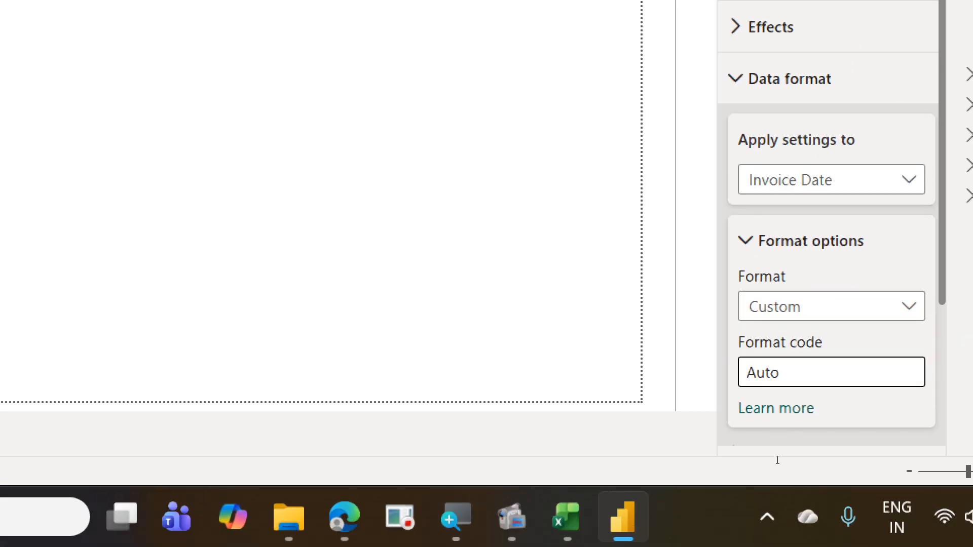
{"action": "type", "text": "dd"}
{"action": "type", "text": "-m"}
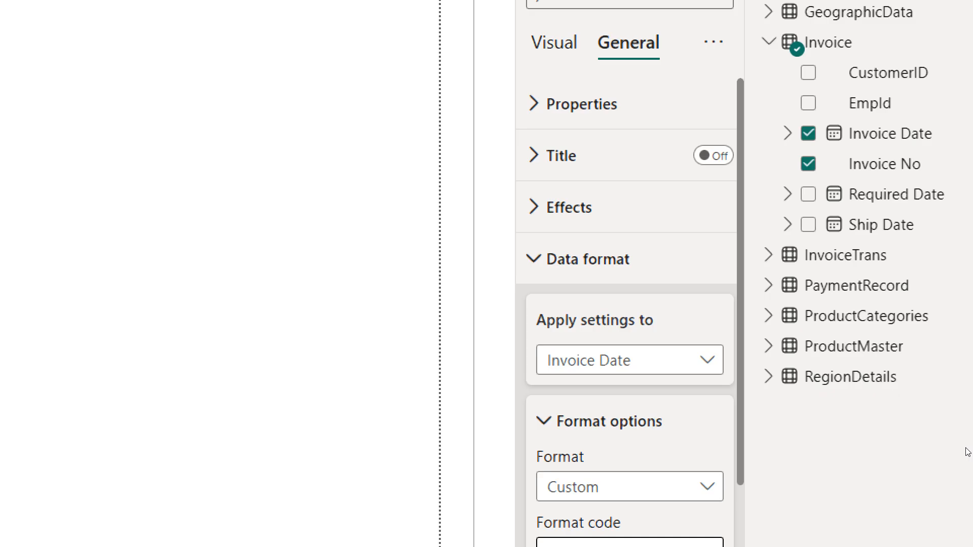
{"action": "type", "text": "m"}
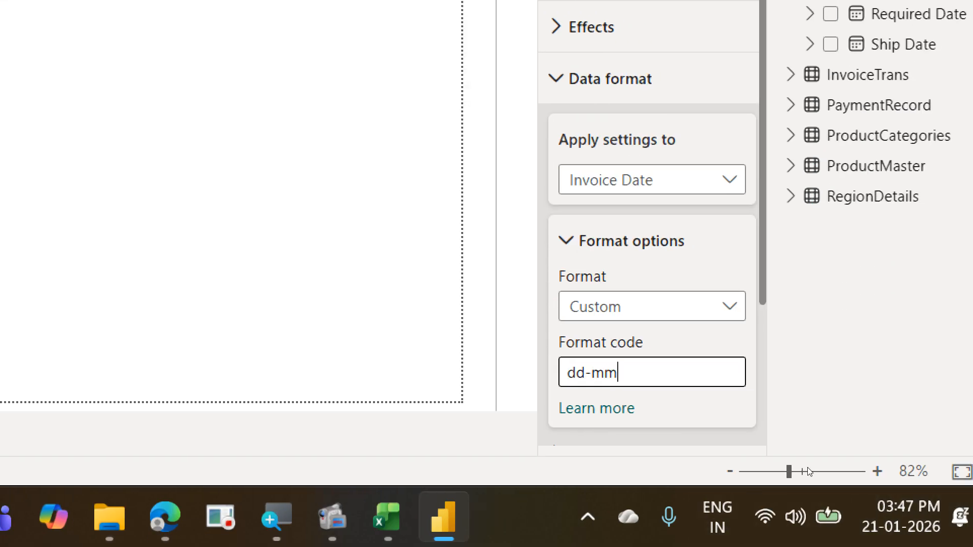
{"action": "key", "text": "BackSpace"}
{"action": "key", "text": "BackSpace"}
{"action": "type", "text": "MM"}
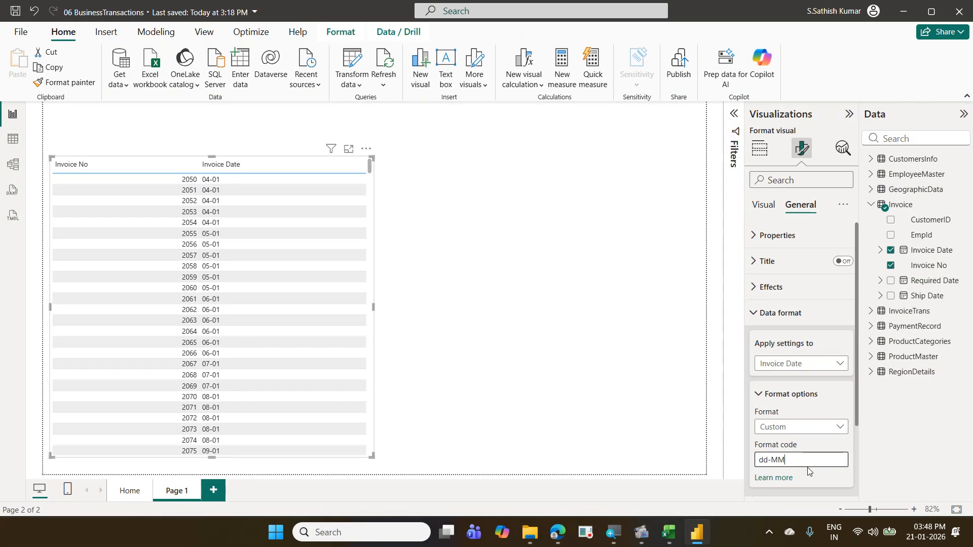
Step: Try the month as MMM and MMMM in the Invoice Date format code, and return it to dd-MM
{"action": "type", "text": "M"}
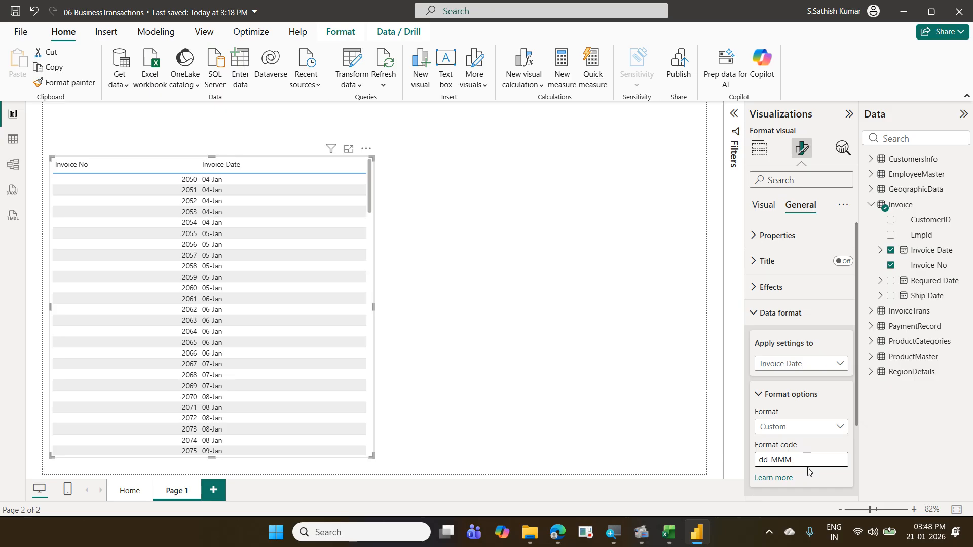
{"action": "type", "text": "M"}
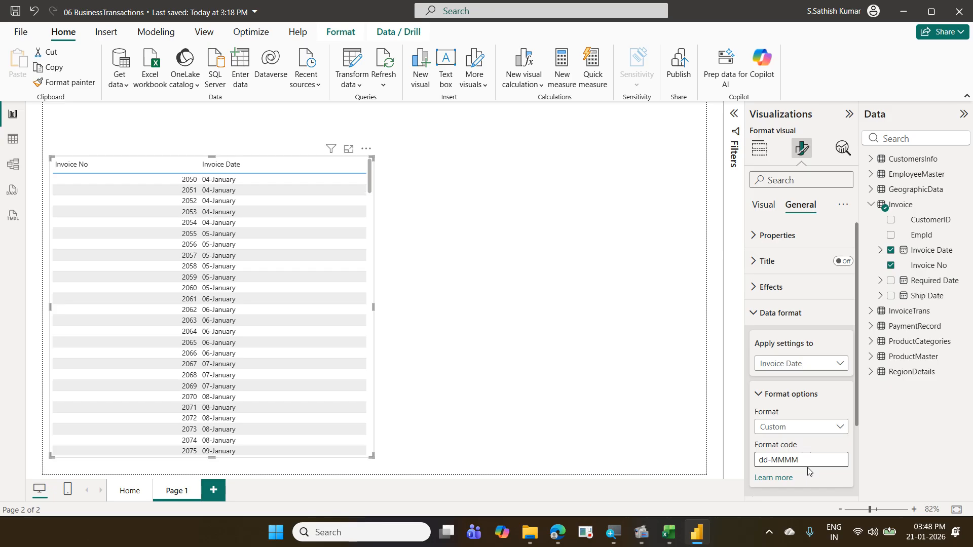
{"action": "key", "text": "BackSpace"}
{"action": "key", "text": "BackSpace"}
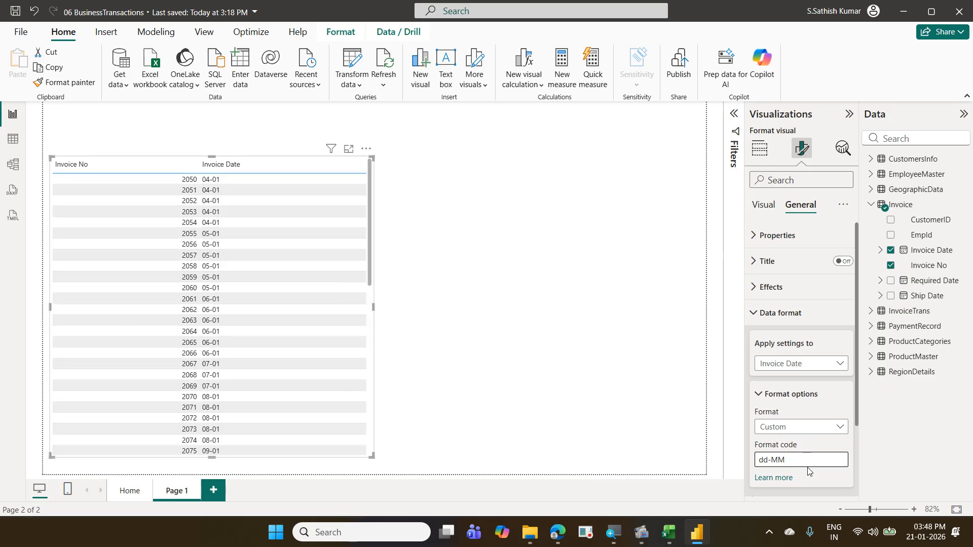
Step: Extend the Invoice Date format code with year and weekday to dd-MM-yyyy,ddd
{"action": "type", "text": "-yyy"}
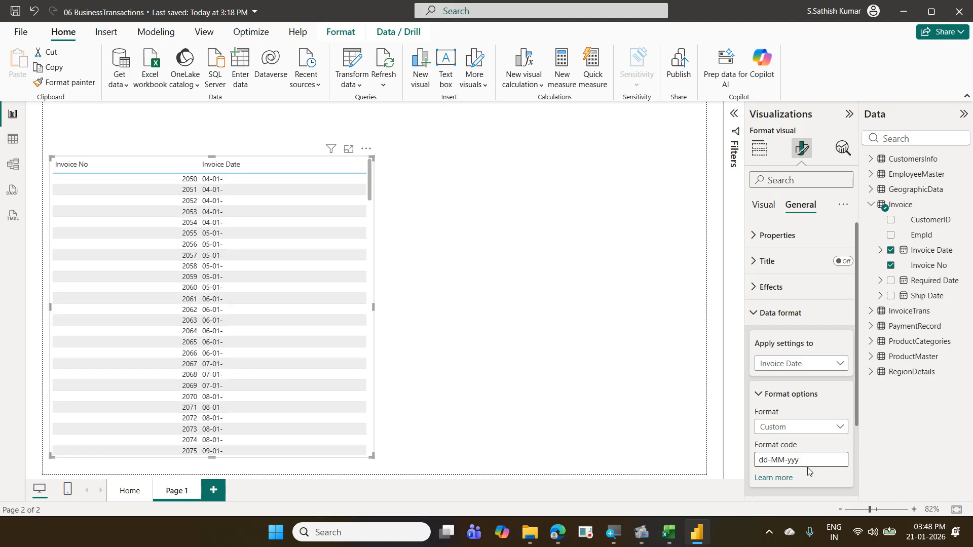
{"action": "type", "text": "y"}
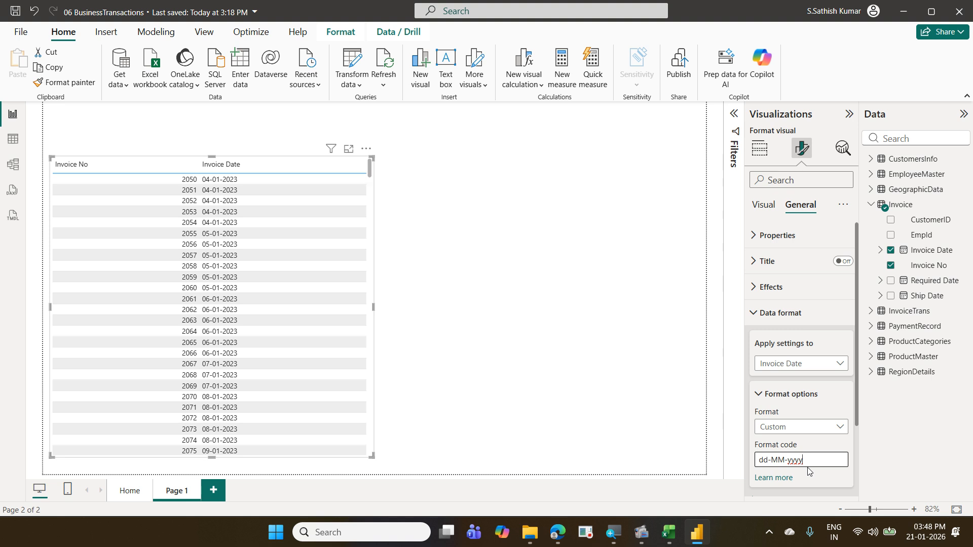
{"action": "type", "text": ","}
{"action": "type", "text": "ddd"}
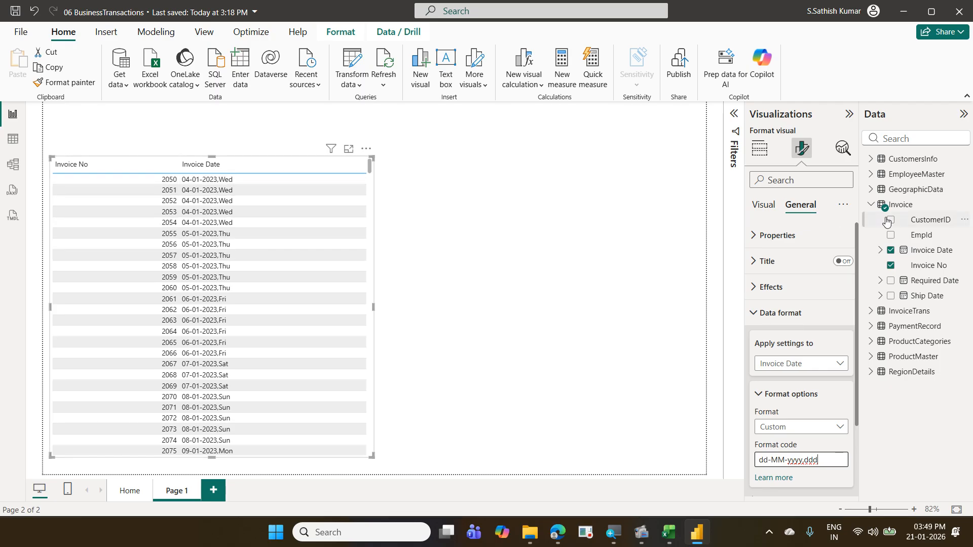
Step: Search the fields for "prod" and add Product Name from ProductMaster as the table's third column
{"action": "left_click", "coordinate": [759, 150]}
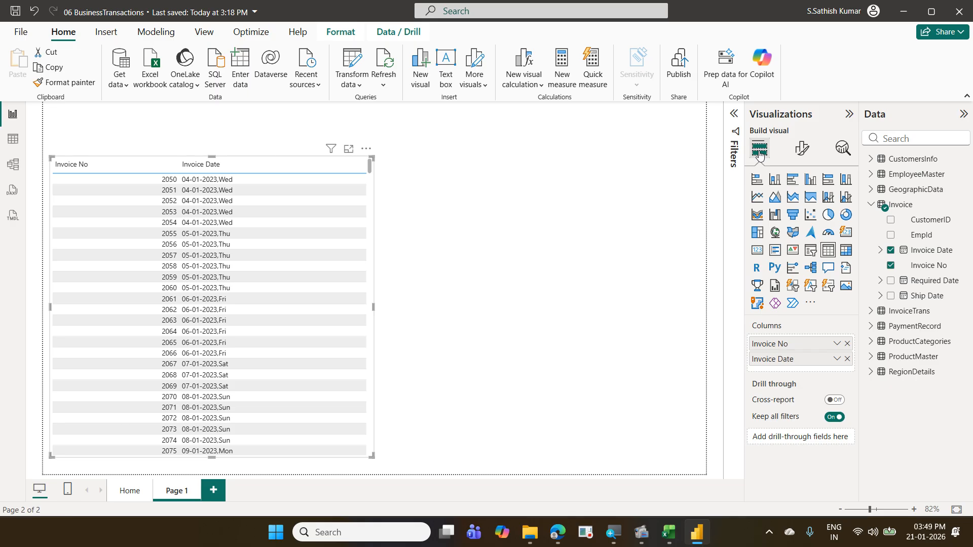
{"action": "left_click", "coordinate": [910, 133]}
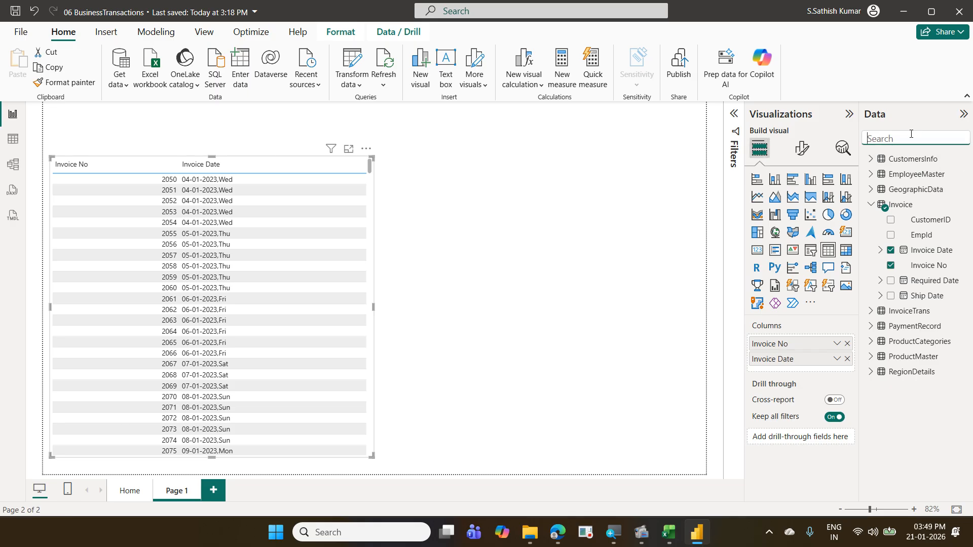
{"action": "type", "text": "prod"}
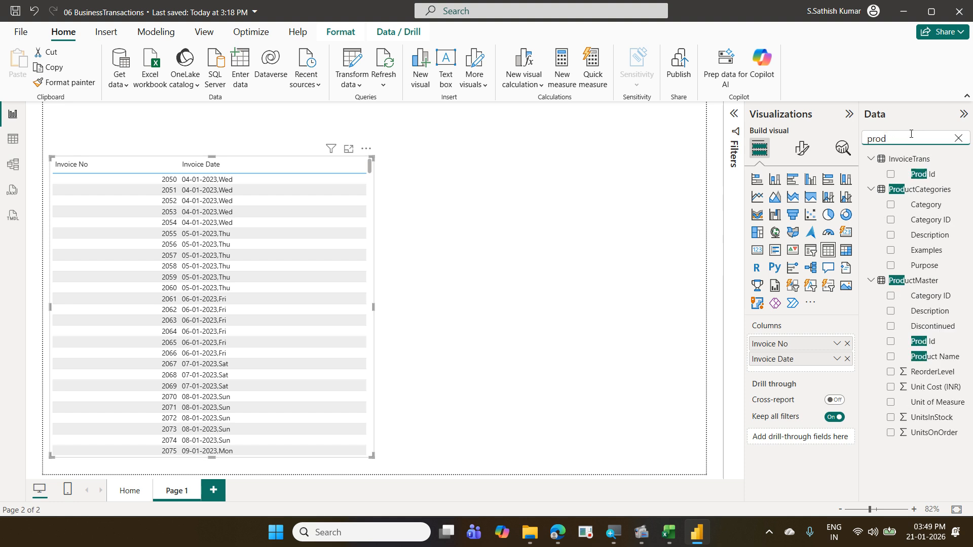
{"action": "left_click", "coordinate": [946, 359]}
{"action": "left_click_drag", "start_coordinate": [947, 359], "coordinate": [831, 371]}
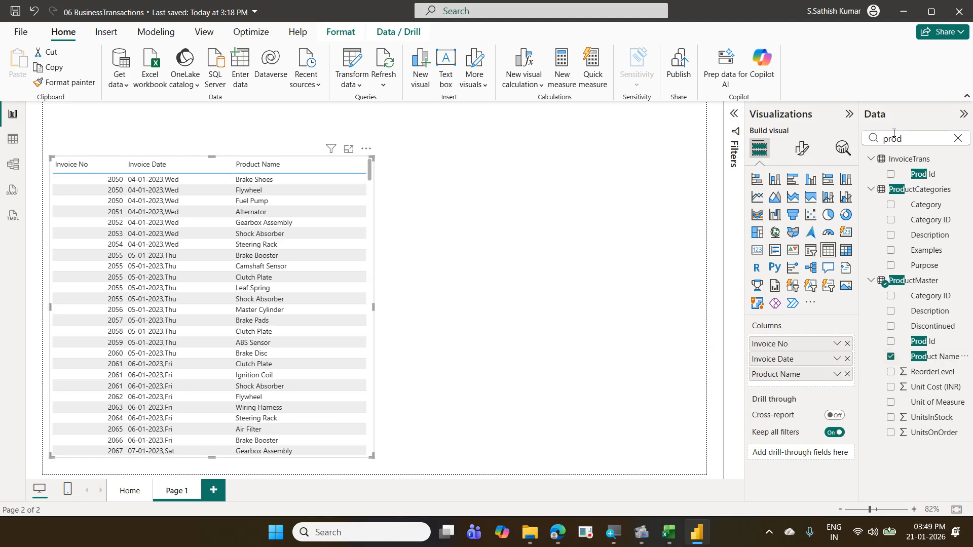
Step: Search the fields for "qty" and add Qty from InvoiceTrans as the table's fourth column
{"action": "double_click", "coordinate": [910, 138]}
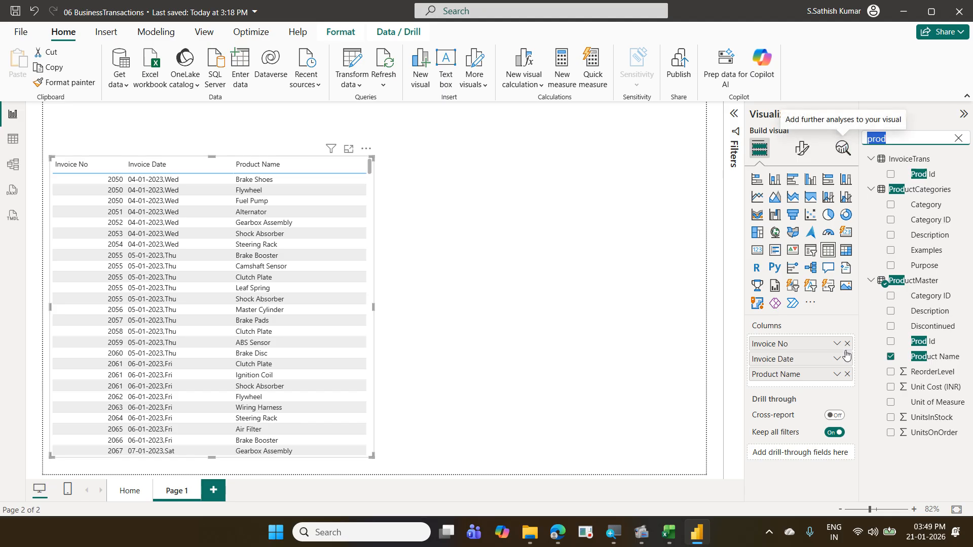
{"action": "type", "text": "qty"}
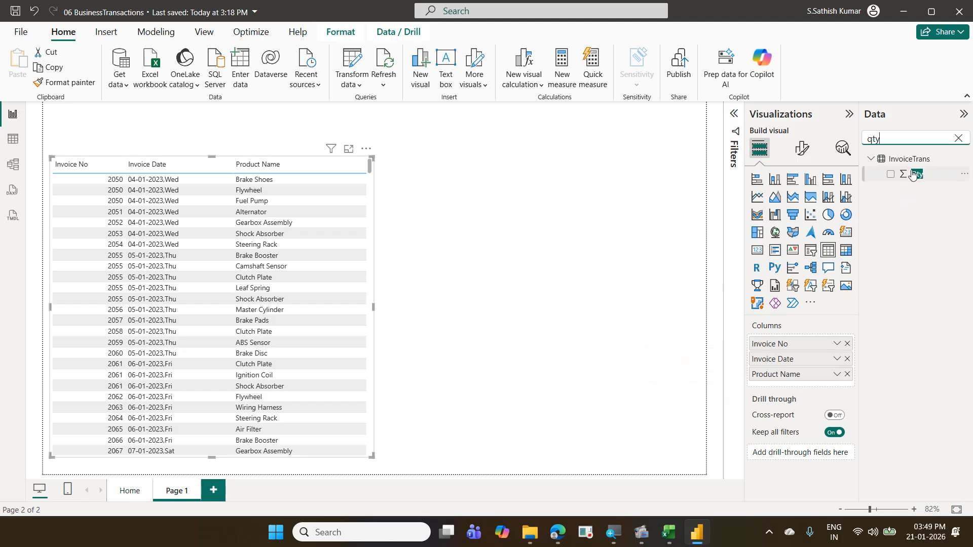
{"action": "left_click_drag", "start_coordinate": [916, 174], "coordinate": [806, 379]}
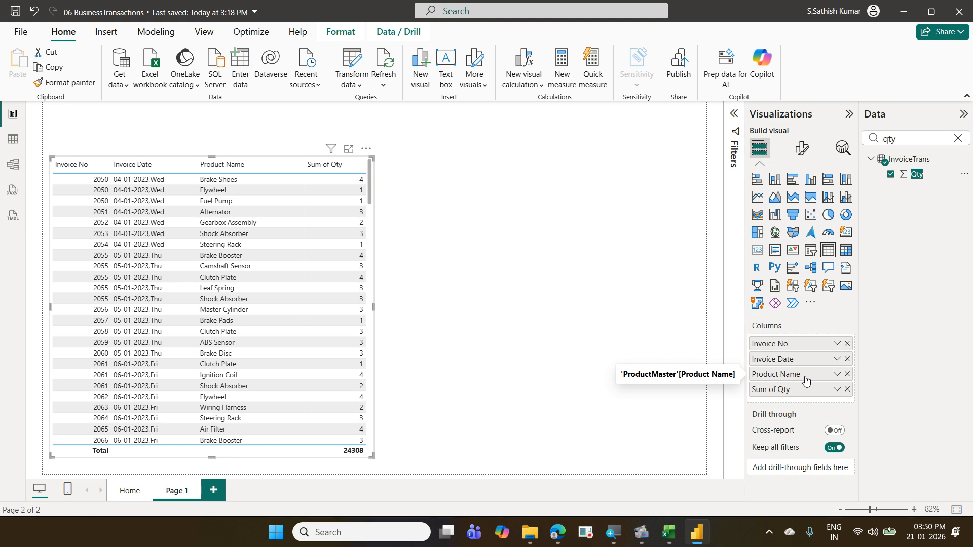
Step: Search the fields for "tot" and add Total Revenue from InvoiceTrans as the table's last column
{"action": "left_click_drag", "start_coordinate": [895, 139], "coordinate": [848, 136]}
{"action": "type", "text": "tot"}
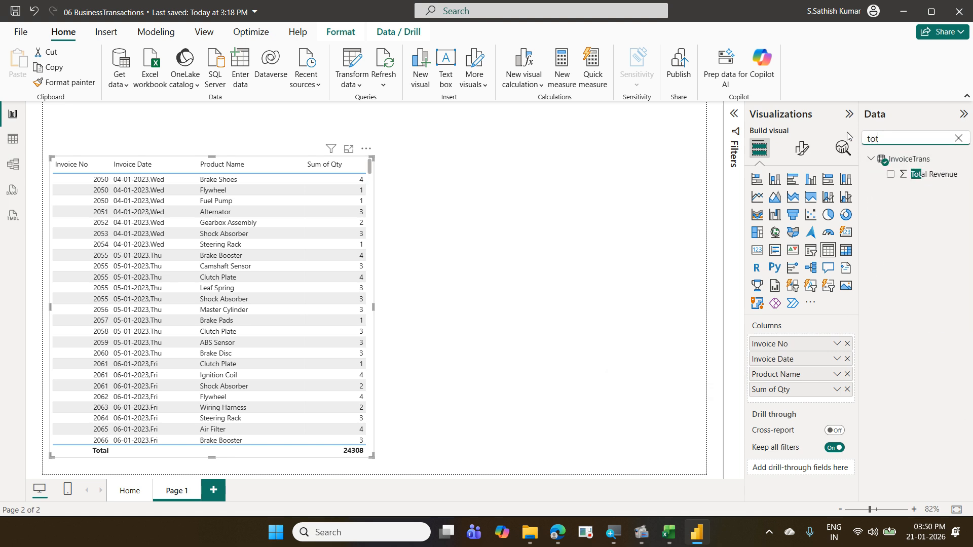
{"action": "left_click_drag", "start_coordinate": [921, 175], "coordinate": [809, 405]}
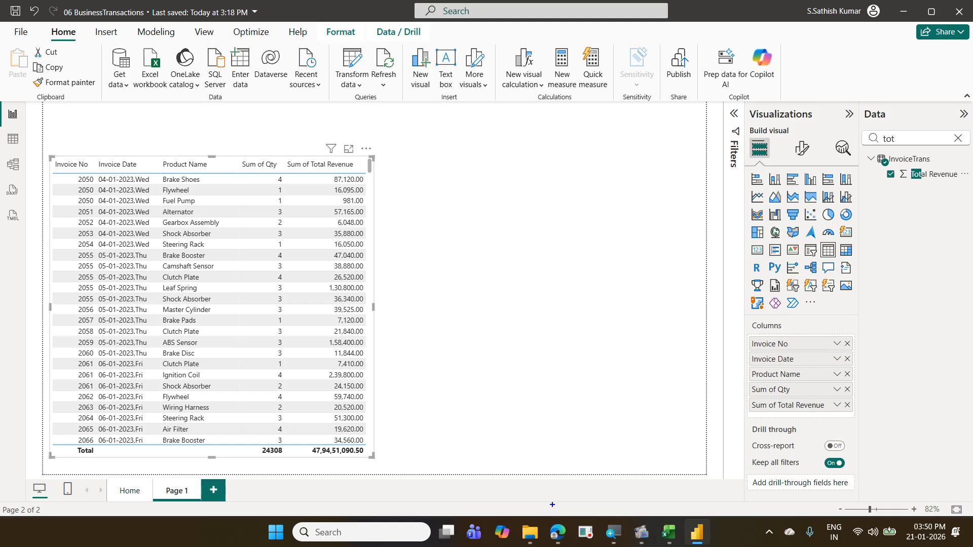
{"action": "mouse_move", "coordinate": [309, 439]}
{"action": "left_mouse_down"}
{"action": "mouse_move", "coordinate": [381, 462]}
{"action": "mouse_move", "coordinate": [375, 448]}
{"action": "mouse_move", "coordinate": [399, 417]}
{"action": "left_mouse_up"}
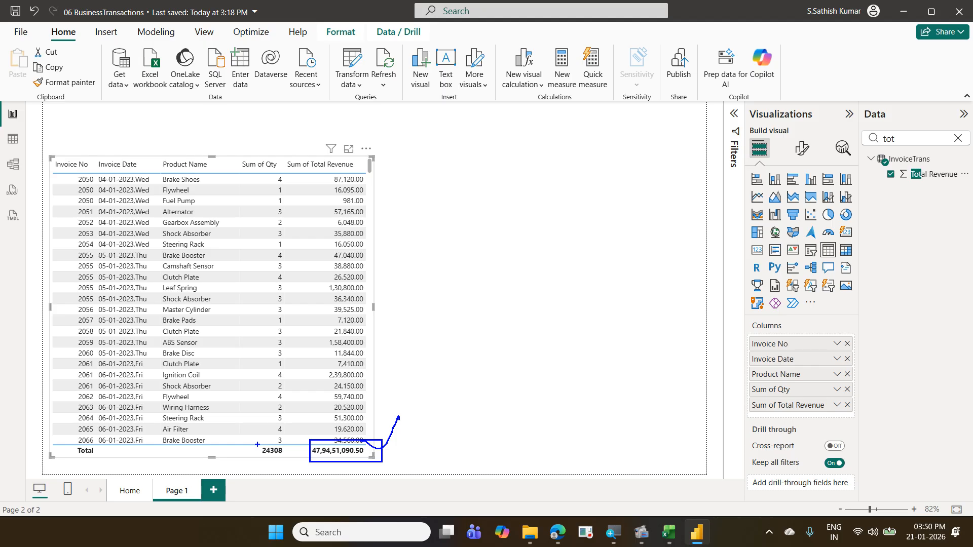
{"action": "mouse_move", "coordinate": [257, 444]}
{"action": "left_mouse_down"}
{"action": "mouse_move", "coordinate": [284, 461]}
{"action": "mouse_move", "coordinate": [288, 445]}
{"action": "mouse_move", "coordinate": [279, 465]}
{"action": "left_mouse_up"}
{"action": "key", "text": "Escape"}
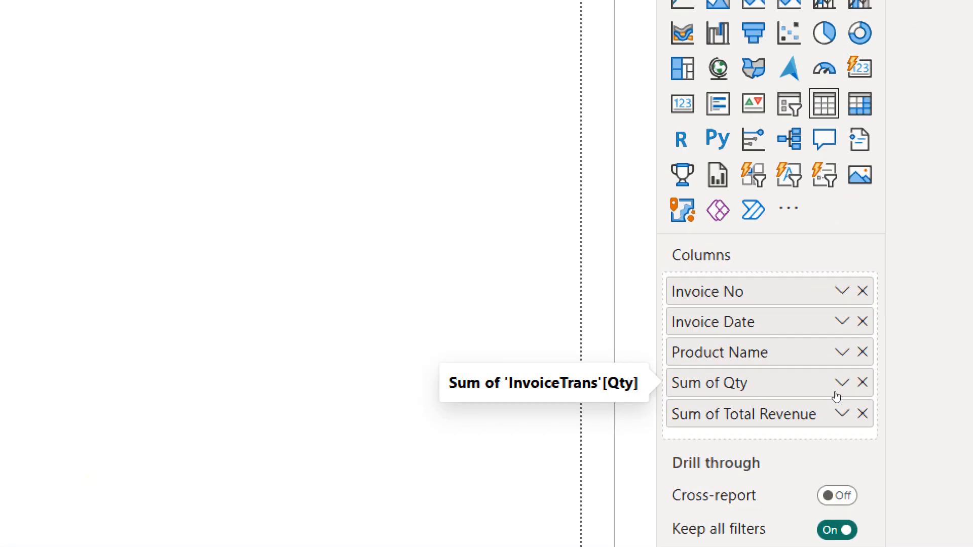
Step: Set the table's Qty column to Don't summarize
{"action": "left_click", "coordinate": [839, 386]}
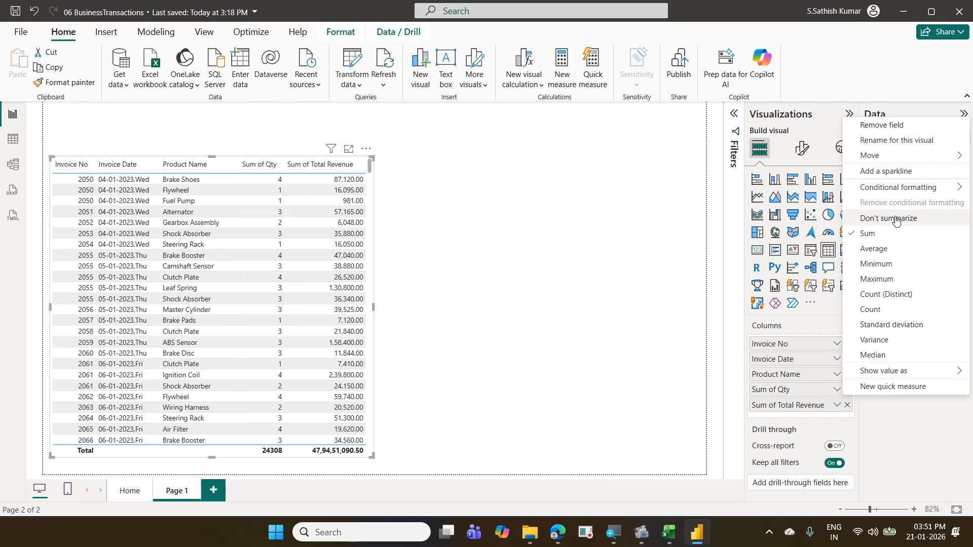
{"action": "left_click", "coordinate": [895, 219]}
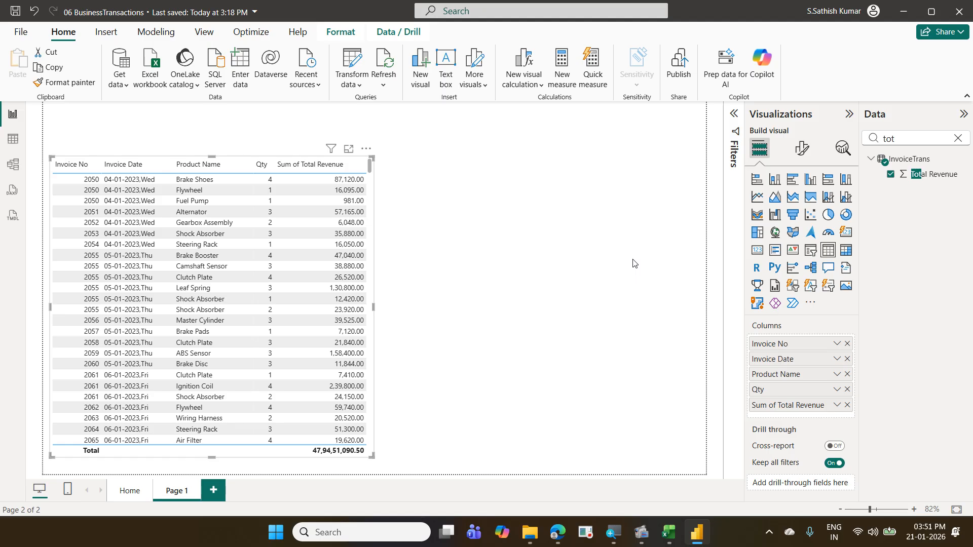
Step: Start icon conditional formatting for the Sum of Total Revenue column, keeping icons left of data and setting their alignment to Middle
{"action": "left_click", "coordinate": [837, 406]}
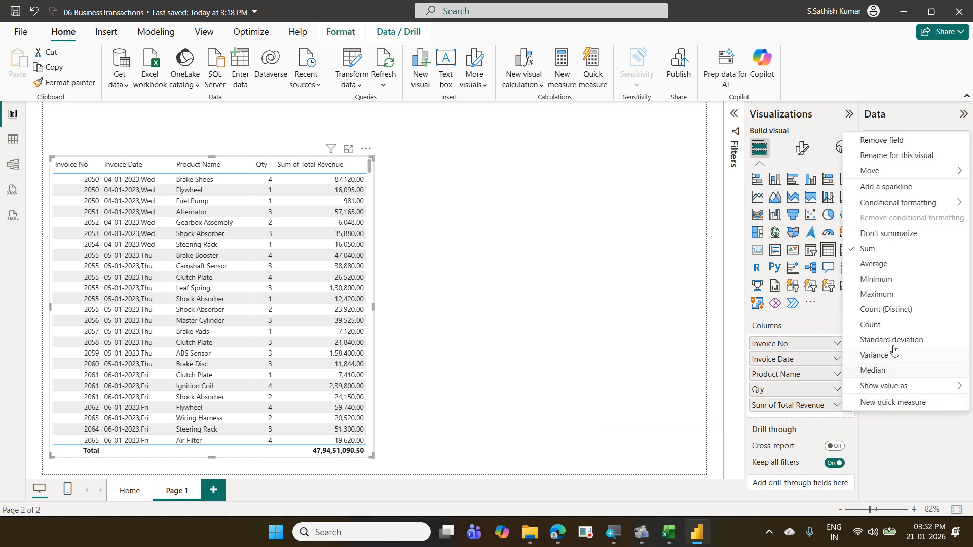
{"action": "mouse_move", "coordinate": [889, 207]}
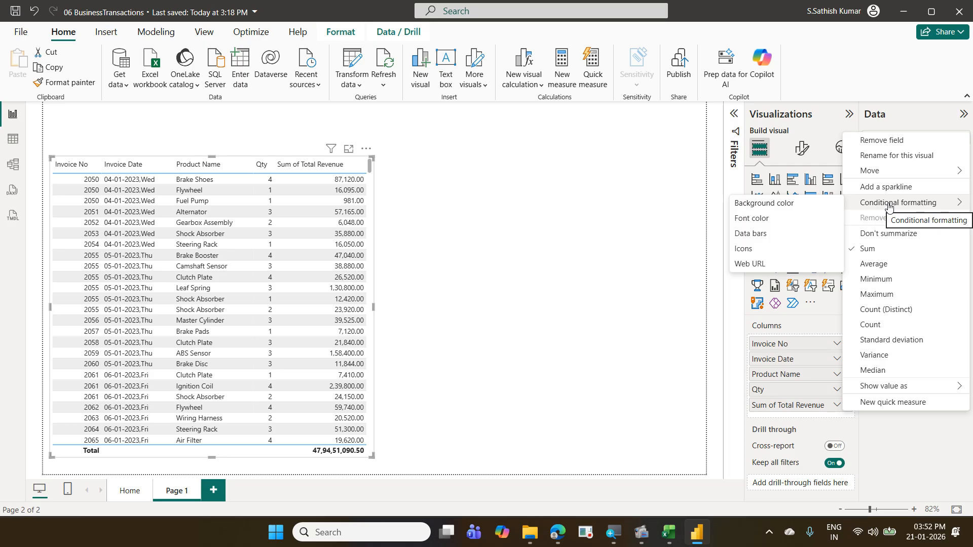
{"action": "left_click", "coordinate": [764, 249]}
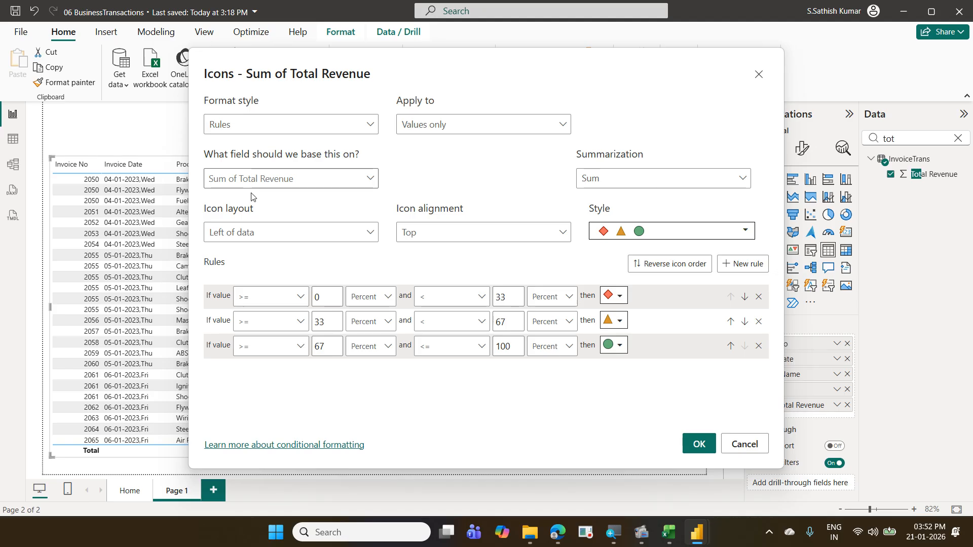
{"action": "left_click_drag", "start_coordinate": [315, 63], "coordinate": [603, 154]}
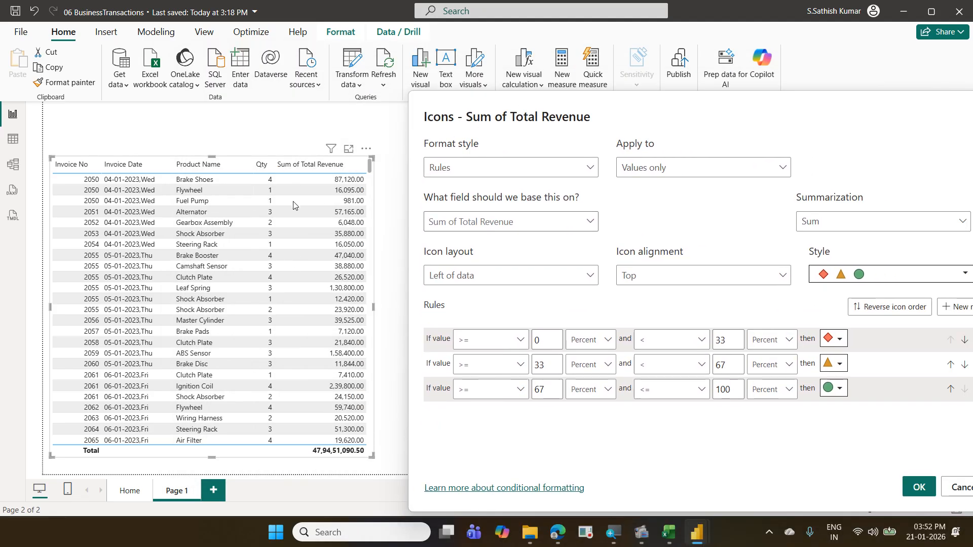
{"action": "left_click", "coordinate": [478, 276]}
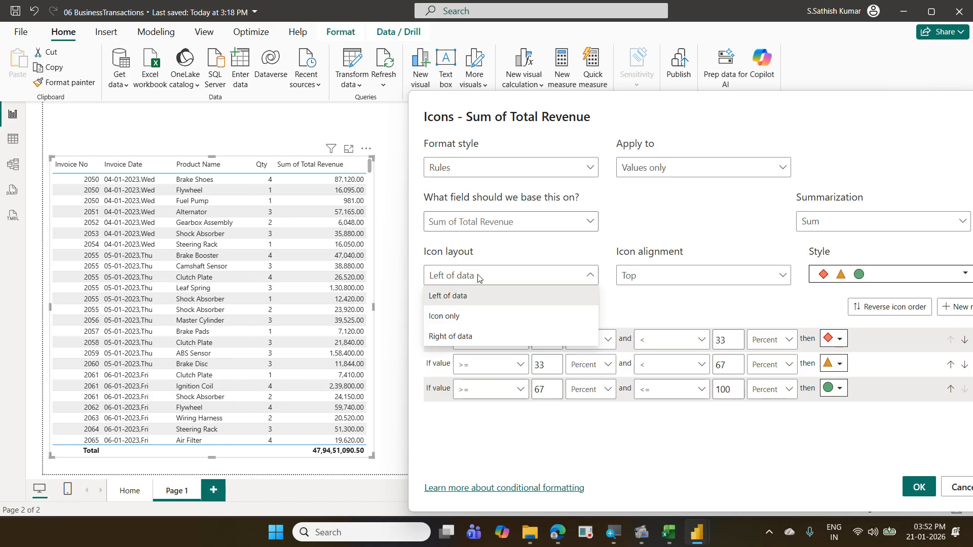
{"action": "left_click", "coordinate": [476, 306]}
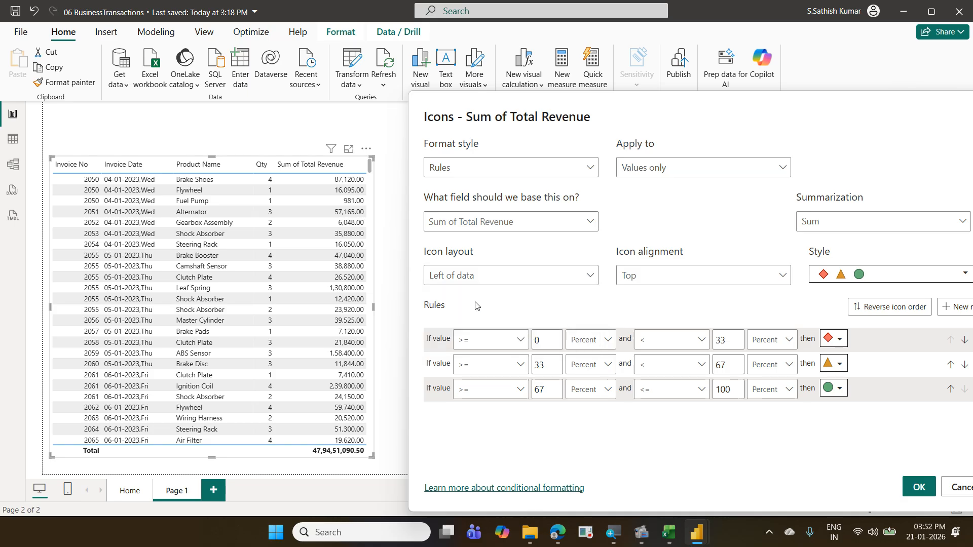
{"action": "left_click_drag", "start_coordinate": [662, 111], "coordinate": [606, 111]}
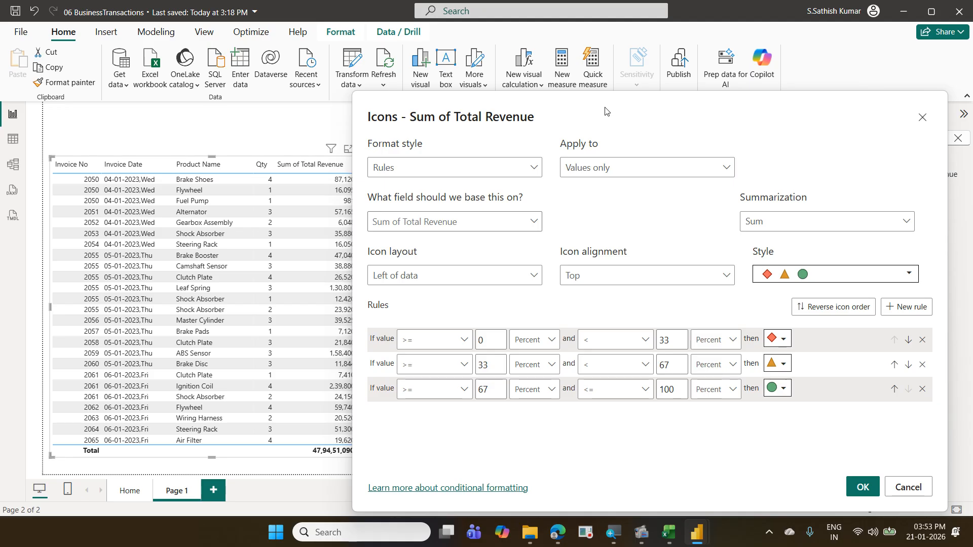
{"action": "left_click", "coordinate": [668, 273]}
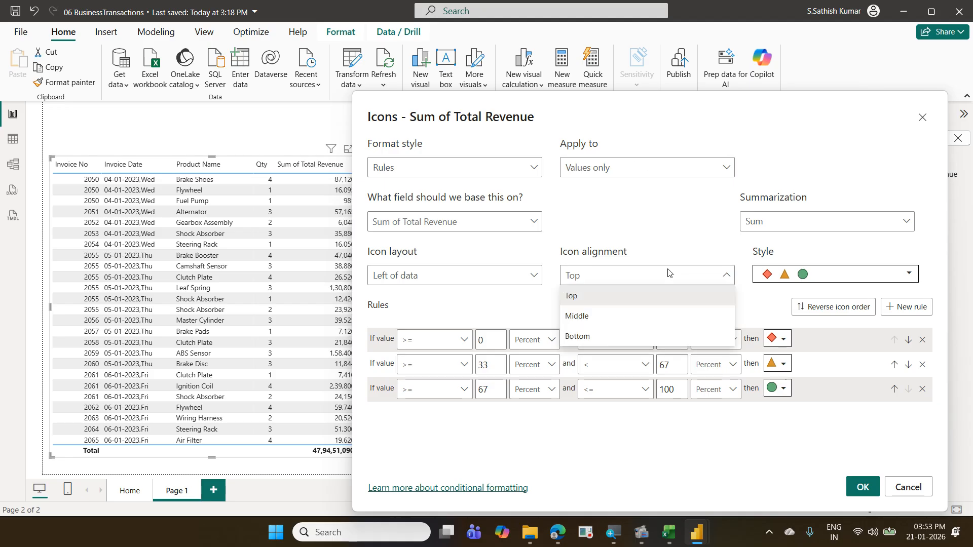
{"action": "left_click", "coordinate": [660, 312]}
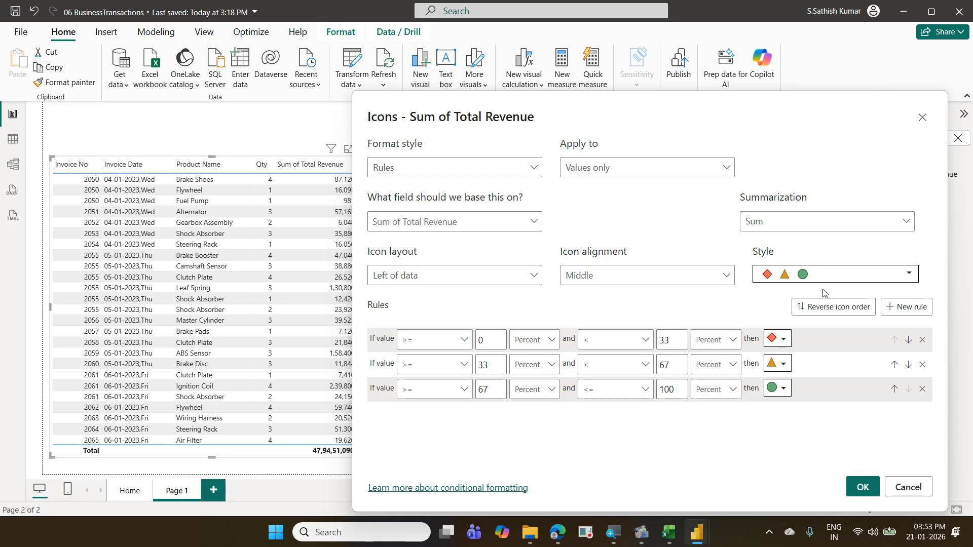
Step: Choose the icon style with a red cross, an orange exclamation mark and a green check mark
{"action": "left_click_drag", "start_coordinate": [700, 116], "coordinate": [502, 93]}
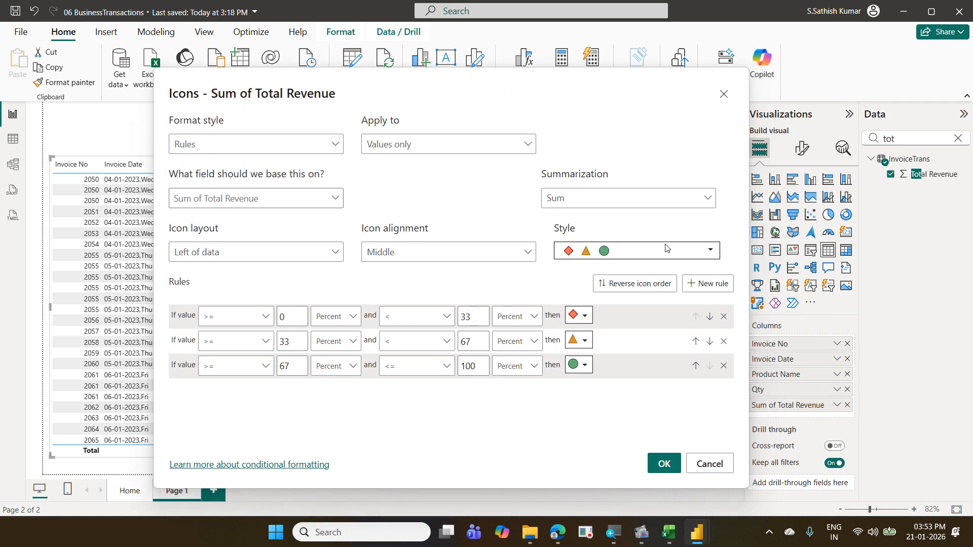
{"action": "left_click", "coordinate": [711, 253]}
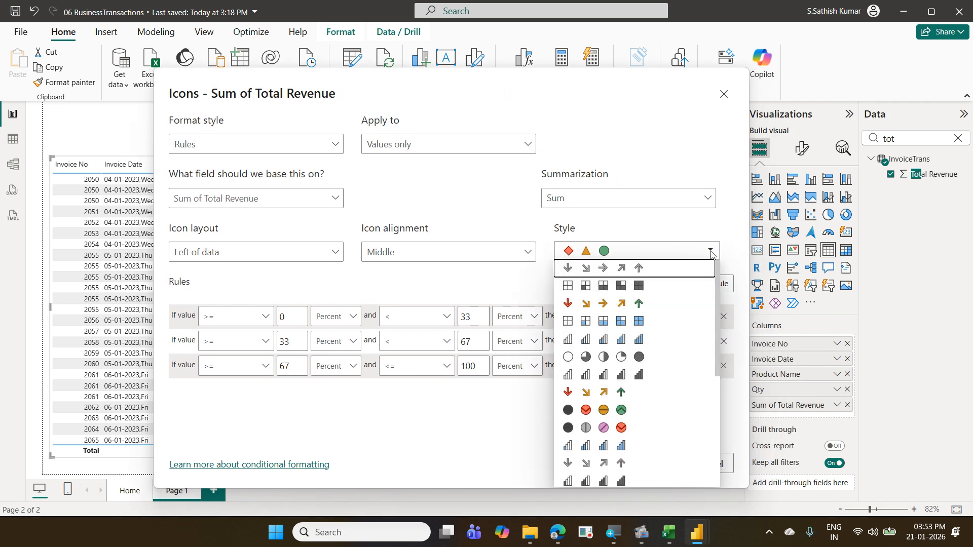
{"action": "scroll", "coordinate": [673, 369], "scroll_direction": "down", "scroll_amount": 3}
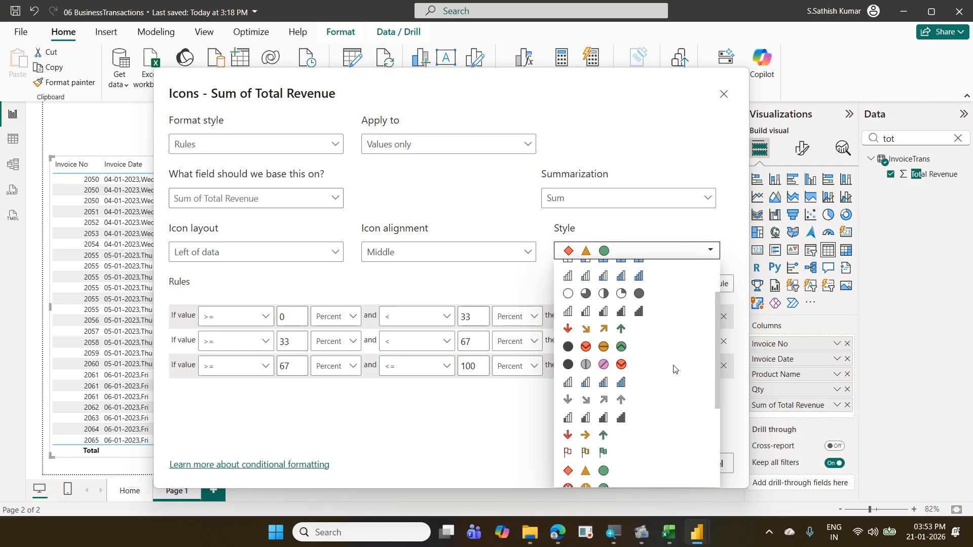
{"action": "scroll", "coordinate": [674, 369], "scroll_direction": "down", "scroll_amount": 7}
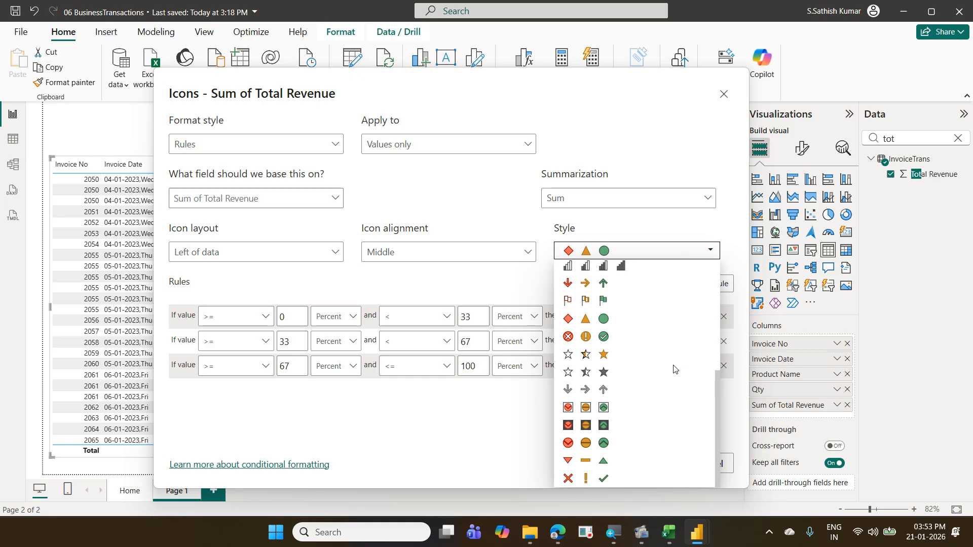
{"action": "left_click", "coordinate": [612, 480]}
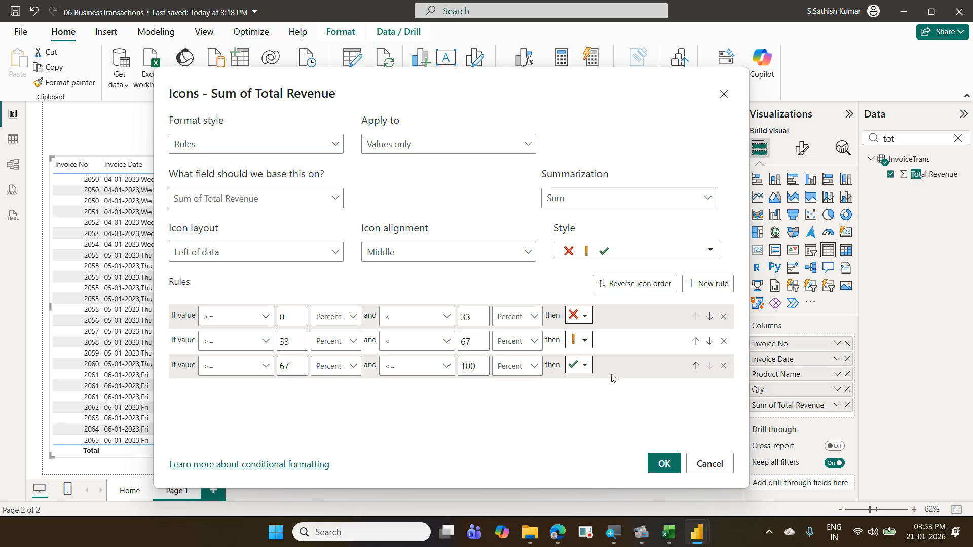
Step: Set the red cross rule to Number values from 0 to less than 50000
{"action": "left_click", "coordinate": [351, 326]}
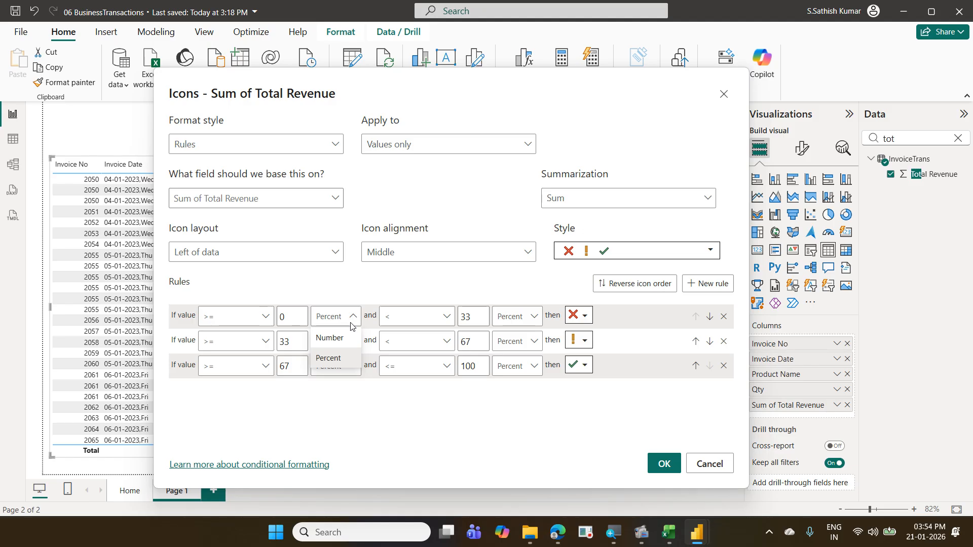
{"action": "left_click", "coordinate": [349, 337]}
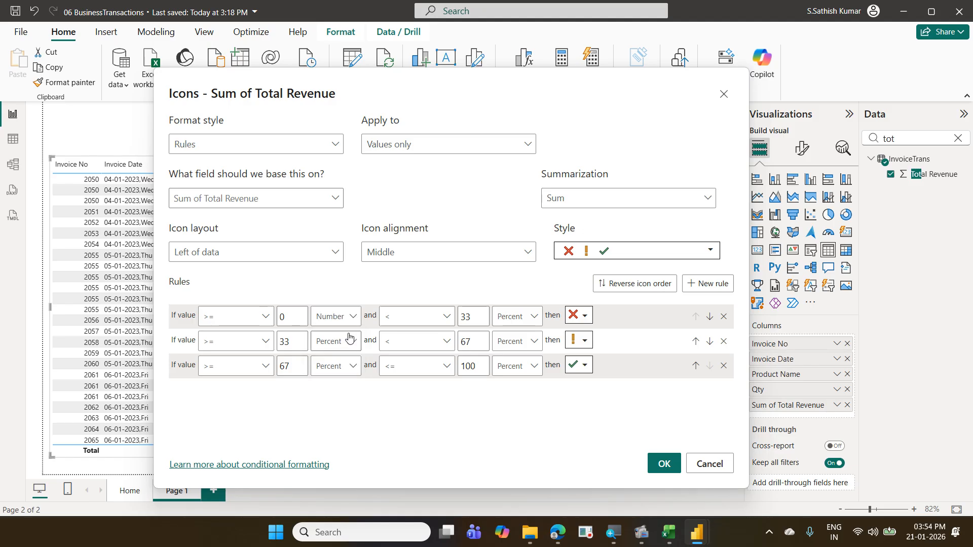
{"action": "left_click", "coordinate": [531, 319]}
{"action": "left_click", "coordinate": [513, 338]}
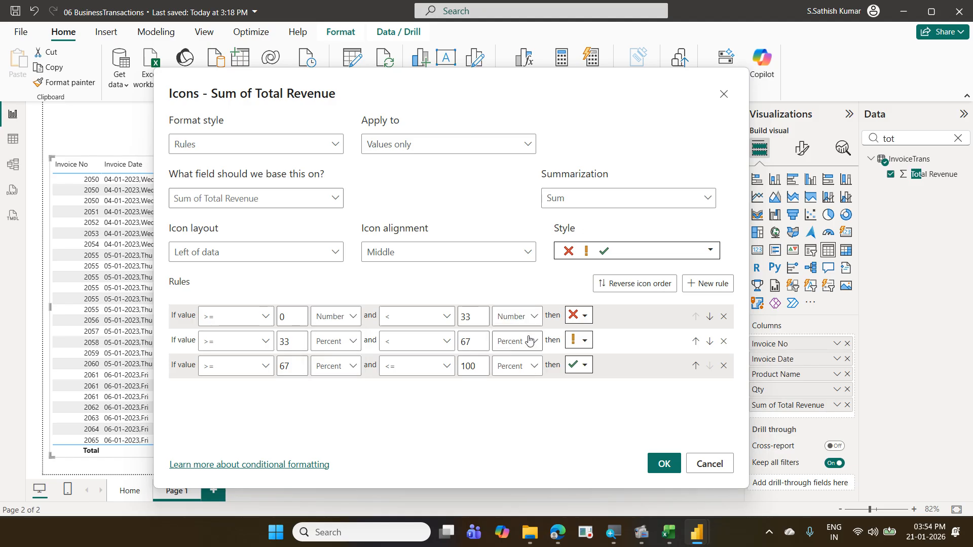
{"action": "double_click", "coordinate": [480, 318]}
{"action": "type", "text": "50000"}
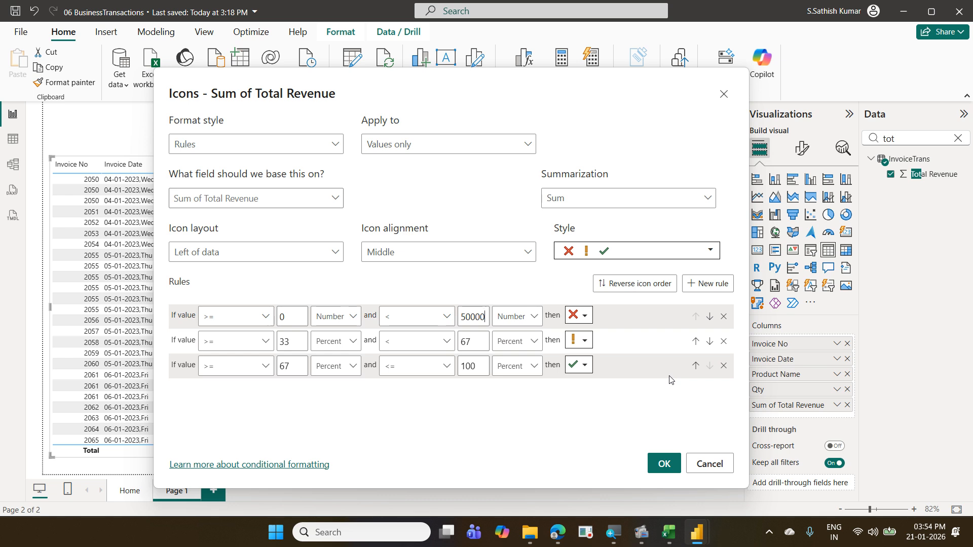
Step: Set the exclamation mark rule to Number values from 50000 to less than 100000
{"action": "left_click", "coordinate": [325, 346]}
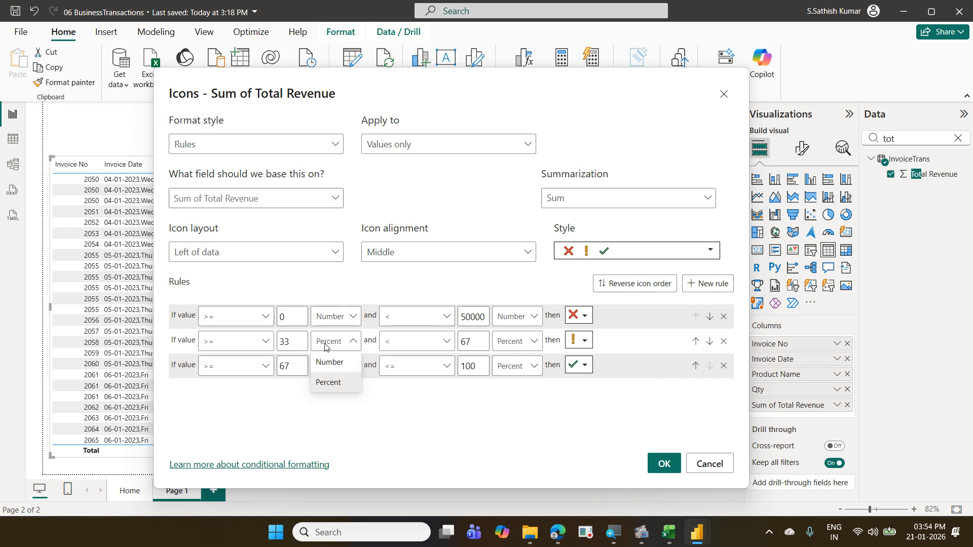
{"action": "left_click", "coordinate": [327, 362]}
{"action": "left_click_drag", "start_coordinate": [296, 341], "coordinate": [261, 339]}
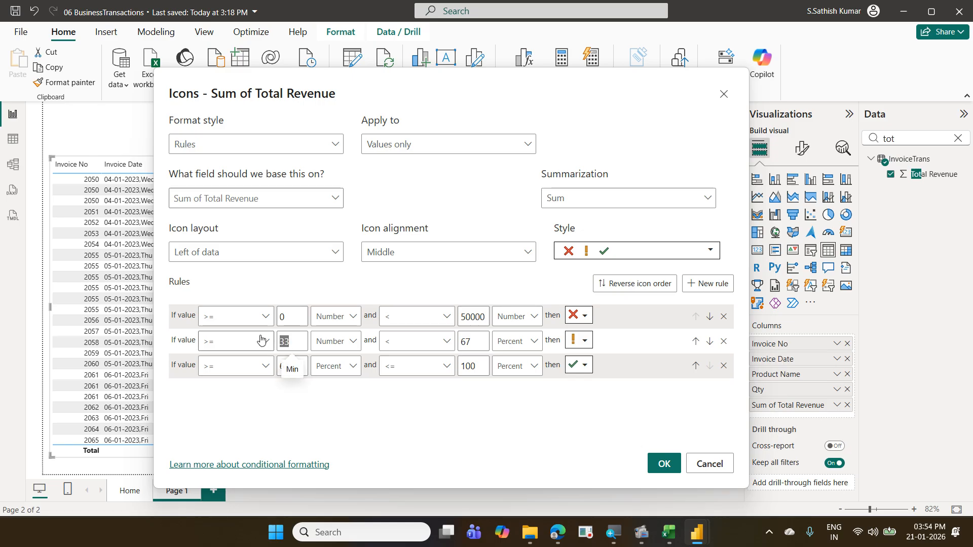
{"action": "type", "text": "50000"}
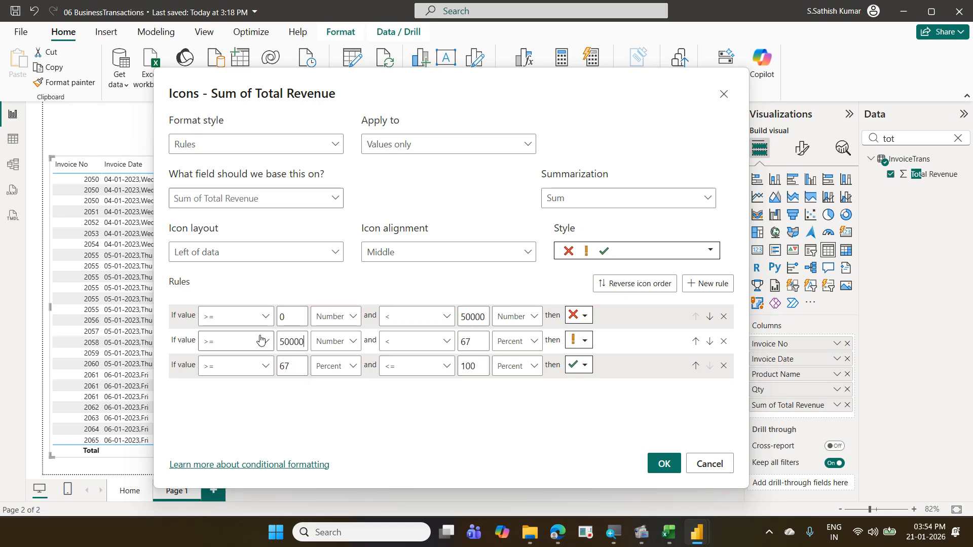
{"action": "left_click", "coordinate": [512, 345]}
{"action": "left_click", "coordinate": [511, 362]}
{"action": "left_click_drag", "start_coordinate": [481, 342], "coordinate": [438, 336]}
{"action": "type", "text": "10"}
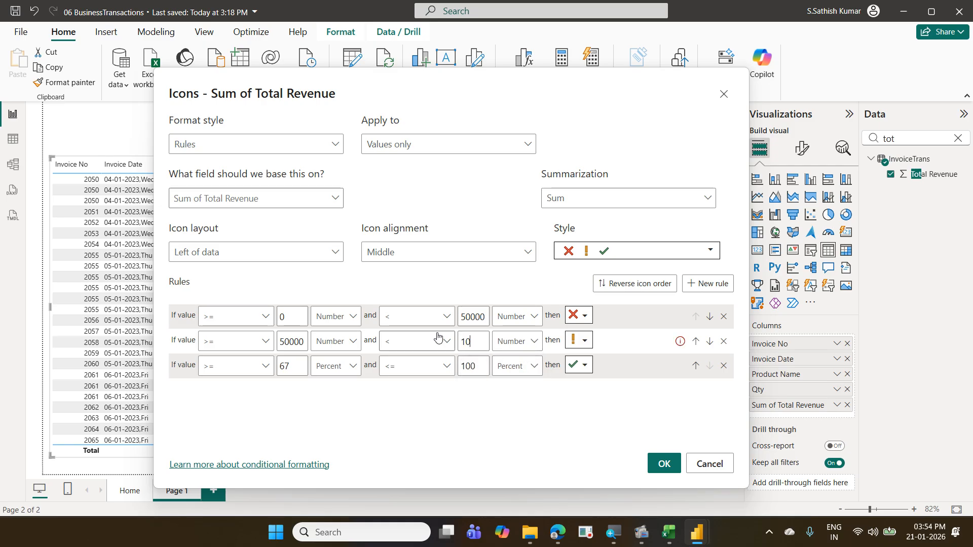
{"action": "type", "text": "000"}
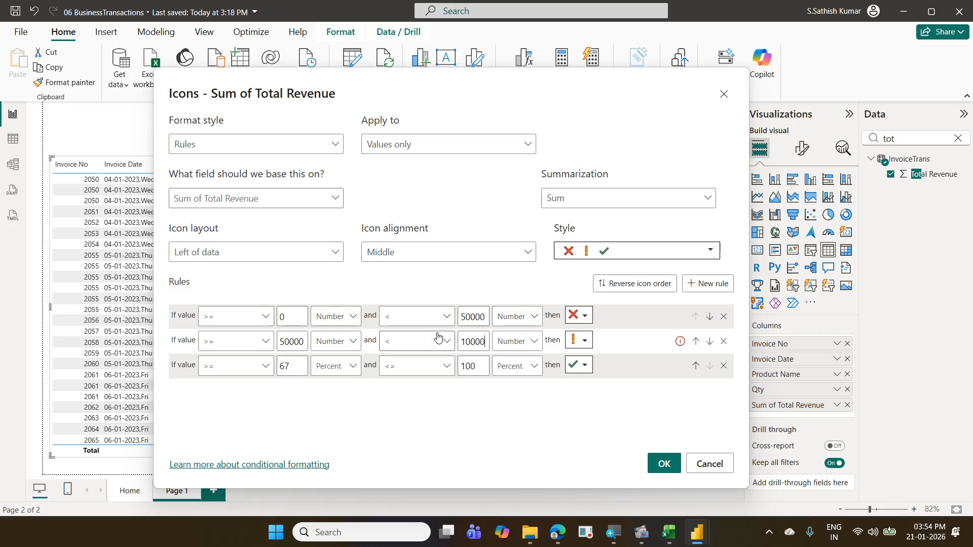
{"action": "type", "text": "0"}
Step: Set the green check rule to Number values from 100000 up to an empty Max limit, and apply the icon rules
{"action": "left_click", "coordinate": [354, 366]}
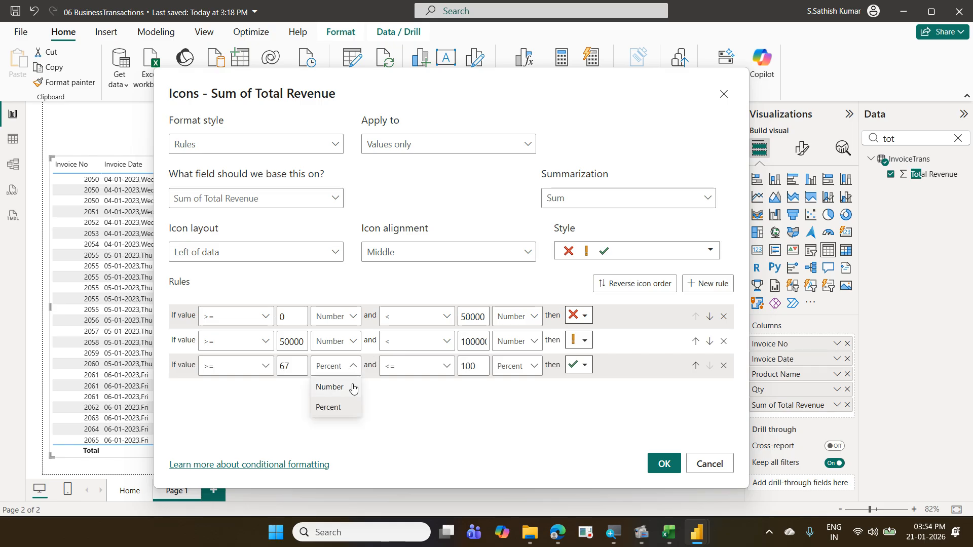
{"action": "left_click", "coordinate": [350, 387]}
{"action": "double_click", "coordinate": [306, 366]}
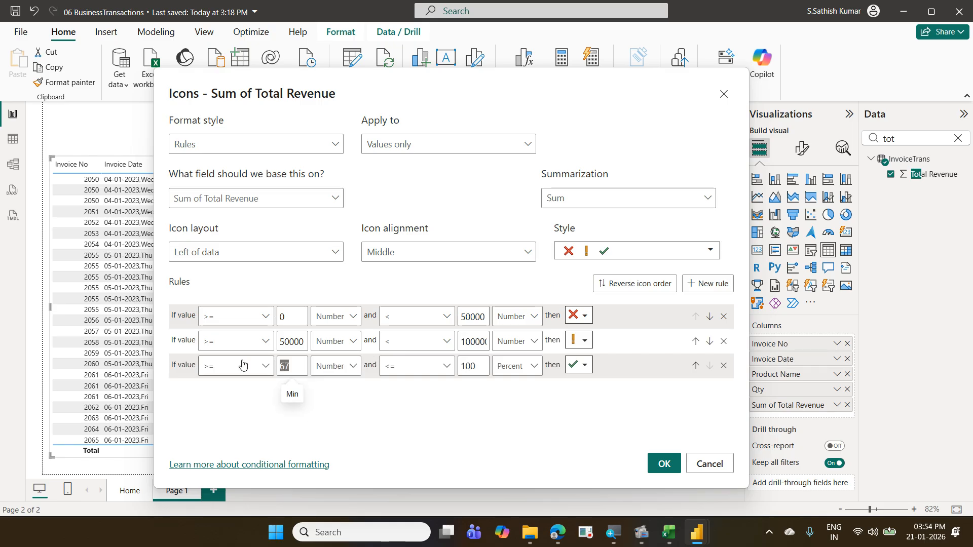
{"action": "type", "text": "100000"}
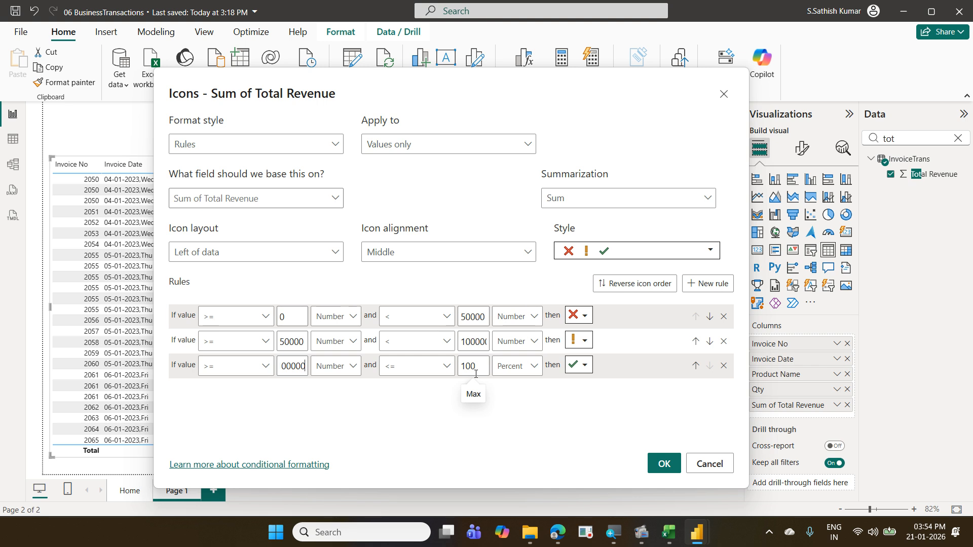
{"action": "left_click", "coordinate": [525, 368]}
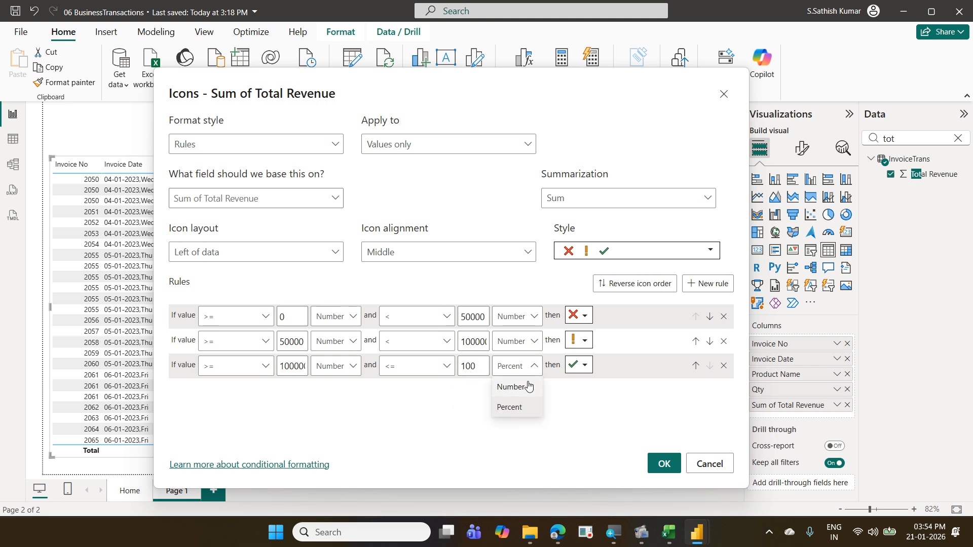
{"action": "left_click", "coordinate": [528, 387]}
{"action": "double_click", "coordinate": [463, 358]}
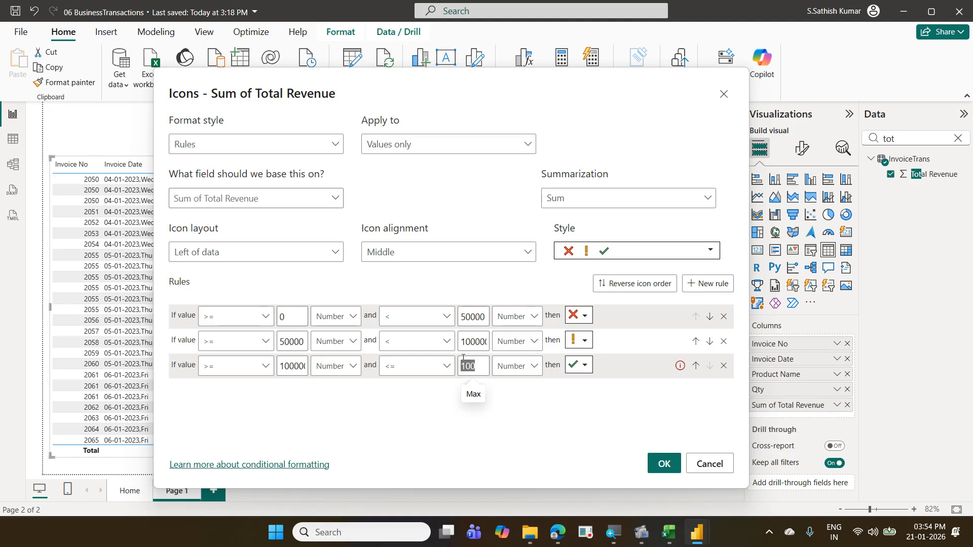
{"action": "key", "text": "BackSpace"}
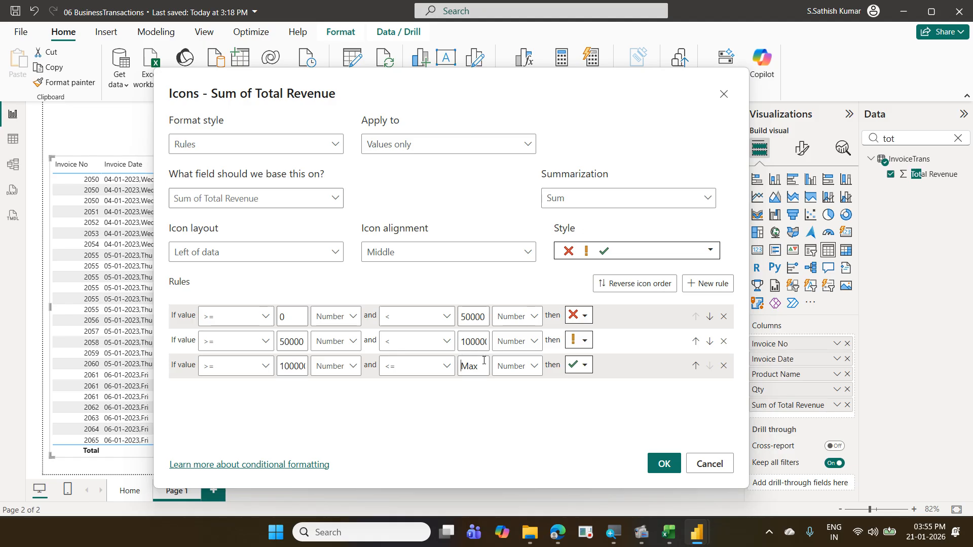
{"action": "left_click", "coordinate": [662, 469]}
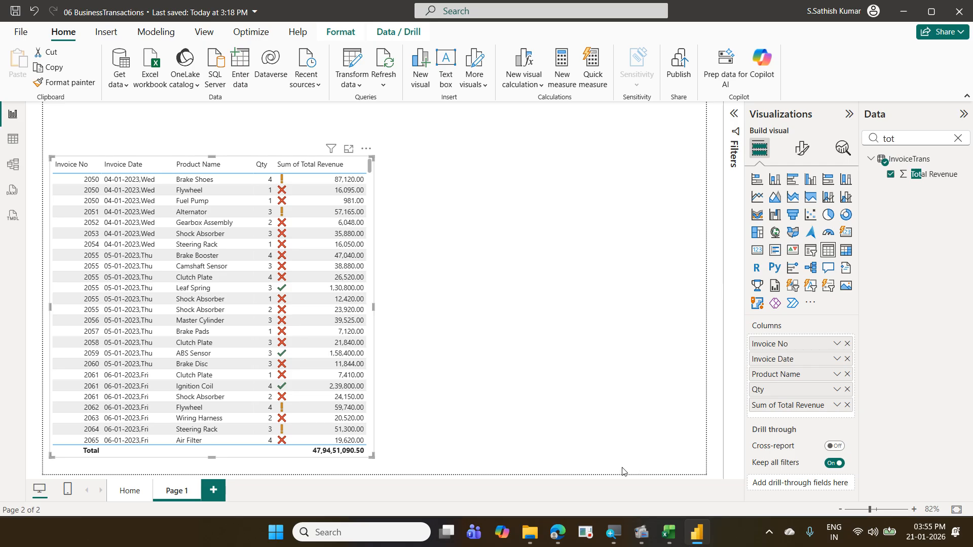
Step: Examine the icons down the invoice table and review the icon rules of Sum of Total Revenue
{"action": "scroll", "coordinate": [327, 355], "scroll_direction": "down", "scroll_amount": 10}
{"action": "scroll", "coordinate": [328, 350], "scroll_direction": "down", "scroll_amount": 20}
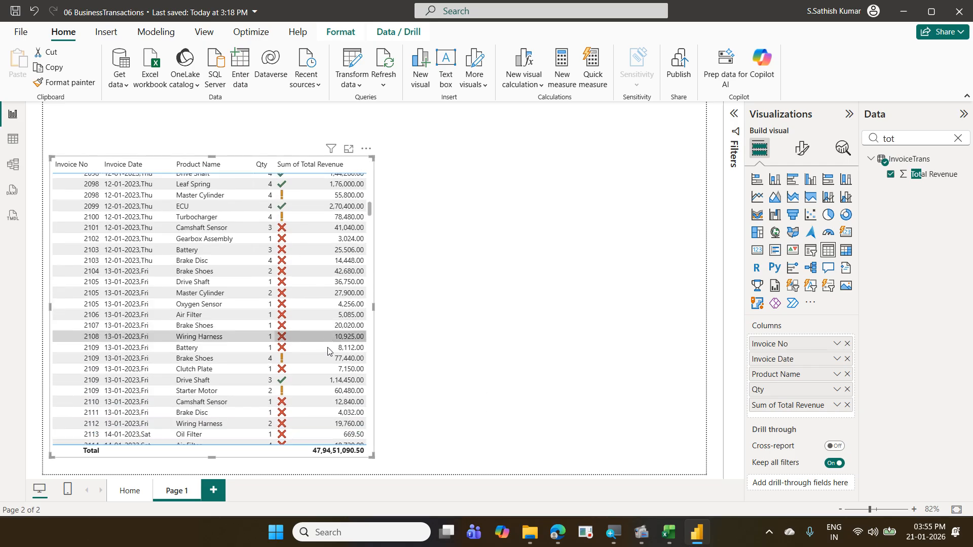
{"action": "scroll", "coordinate": [328, 349], "scroll_direction": "up", "scroll_amount": 20}
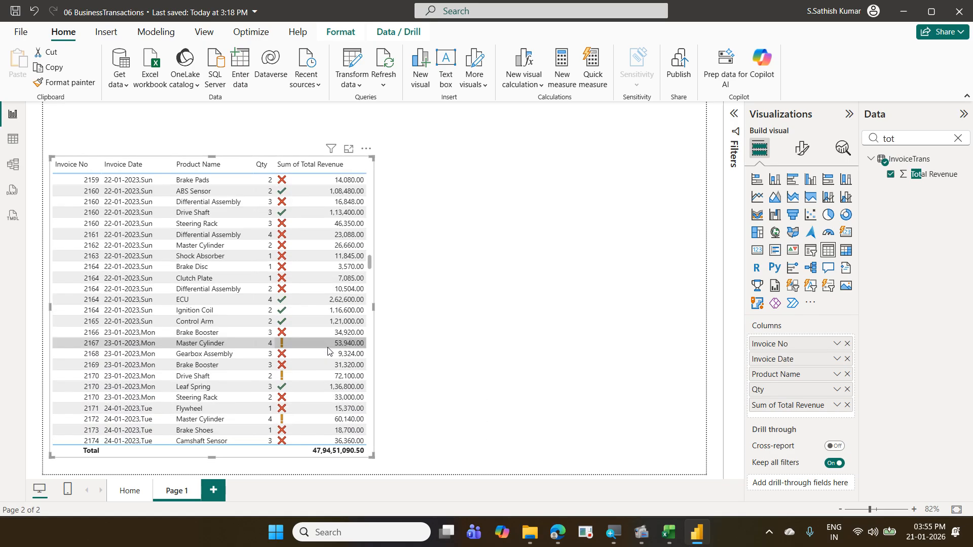
{"action": "scroll", "coordinate": [327, 346], "scroll_direction": "up", "scroll_amount": 10}
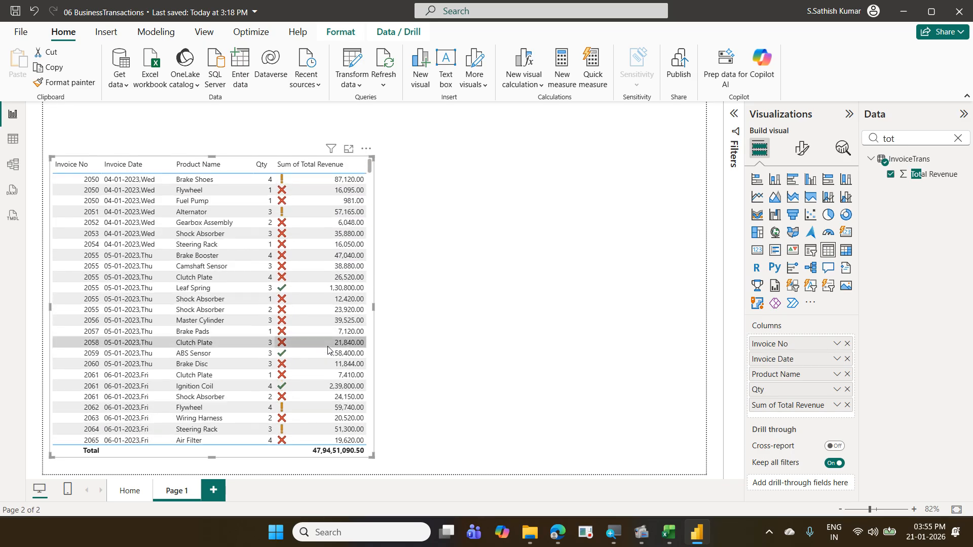
{"action": "left_click", "coordinate": [837, 405]}
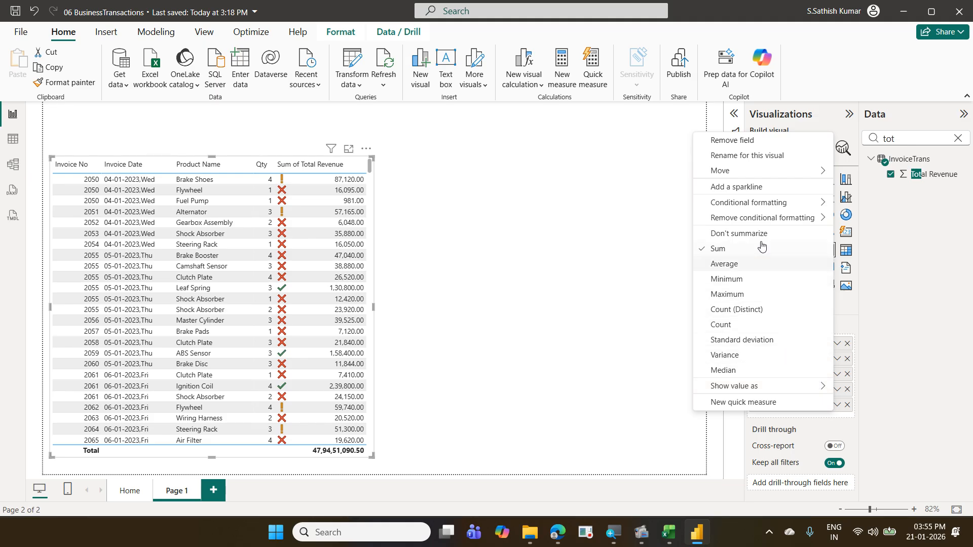
{"action": "mouse_move", "coordinate": [761, 205]}
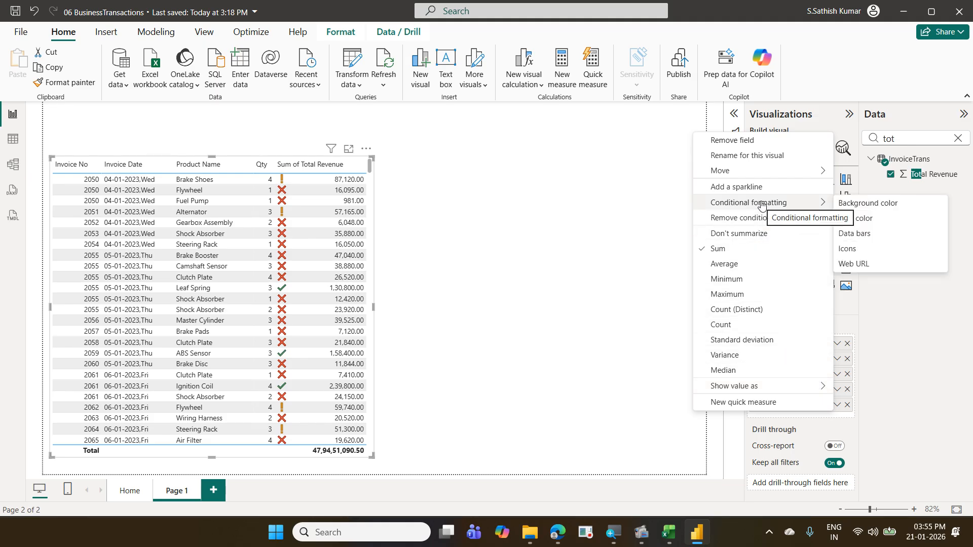
{"action": "left_click", "coordinate": [865, 244]}
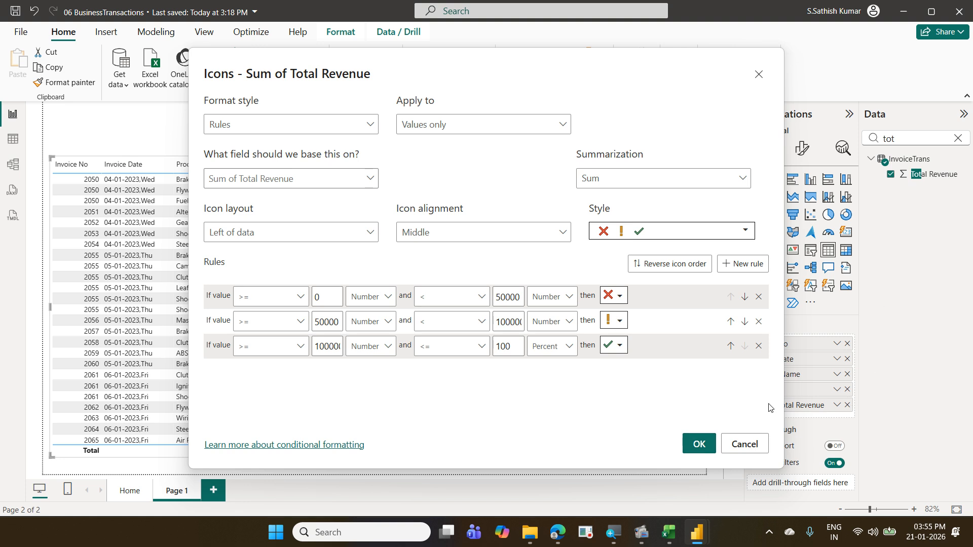
{"action": "left_click", "coordinate": [703, 444]}
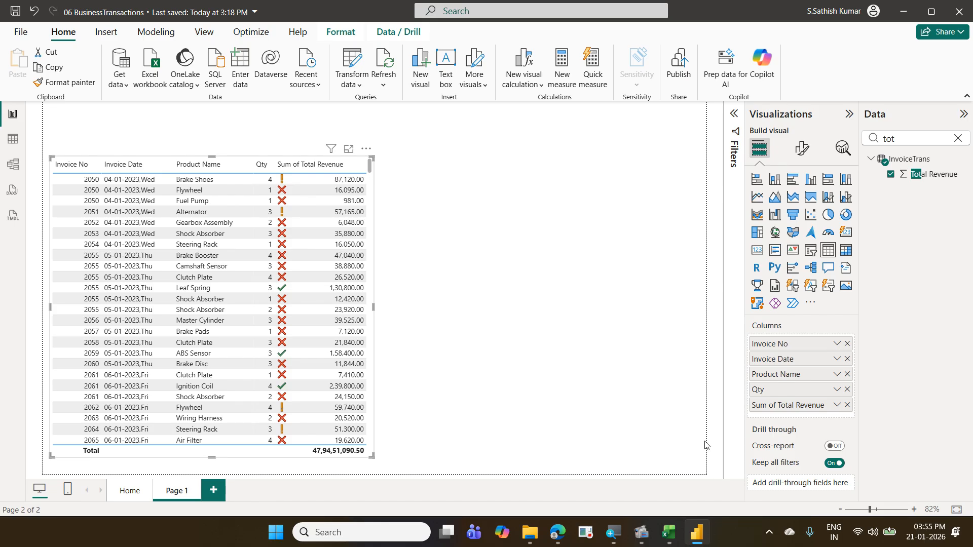
Step: Sort the invoice table by Sum of Total Revenue, switching between descending and ascending and ending on descending
{"action": "left_click", "coordinate": [311, 167]}
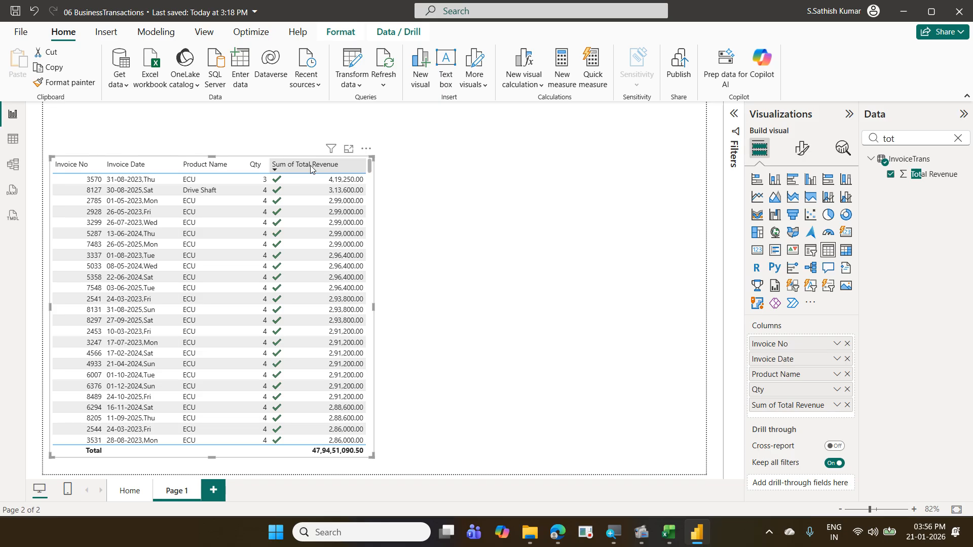
{"action": "left_click", "coordinate": [310, 165]}
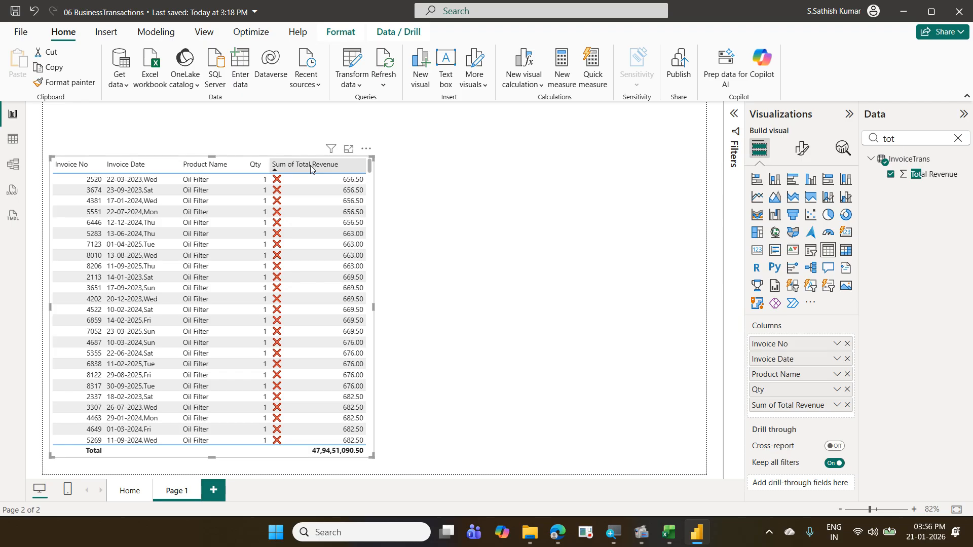
{"action": "left_click", "coordinate": [310, 165]}
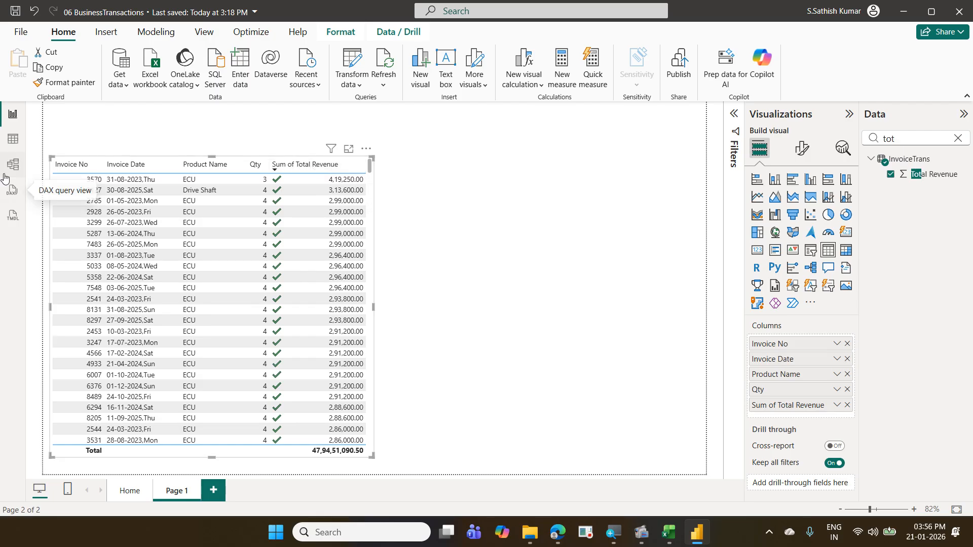
Step: Sort the invoice table by Invoice No in ascending order, and look at the Home page before returning to Page 1
{"action": "left_click", "coordinate": [69, 172]}
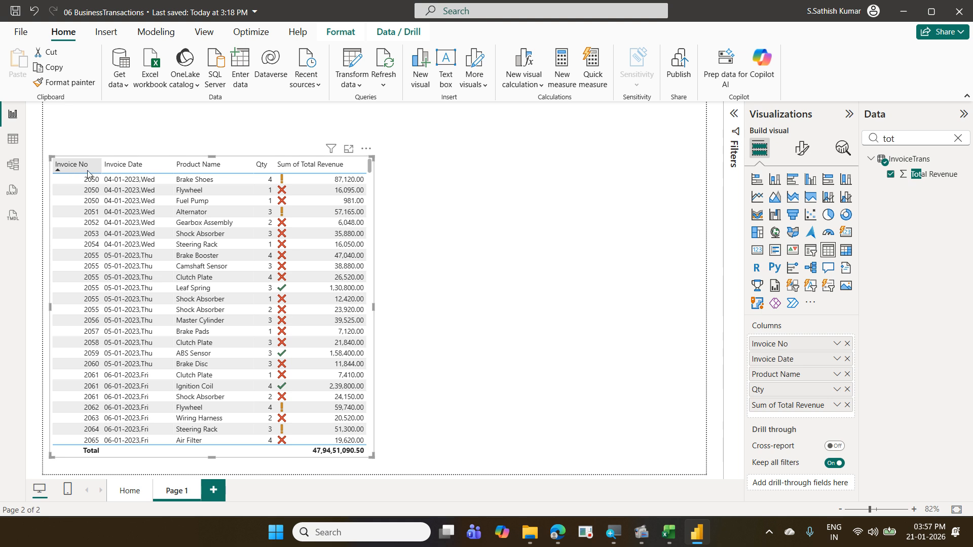
{"action": "left_click", "coordinate": [554, 289]}
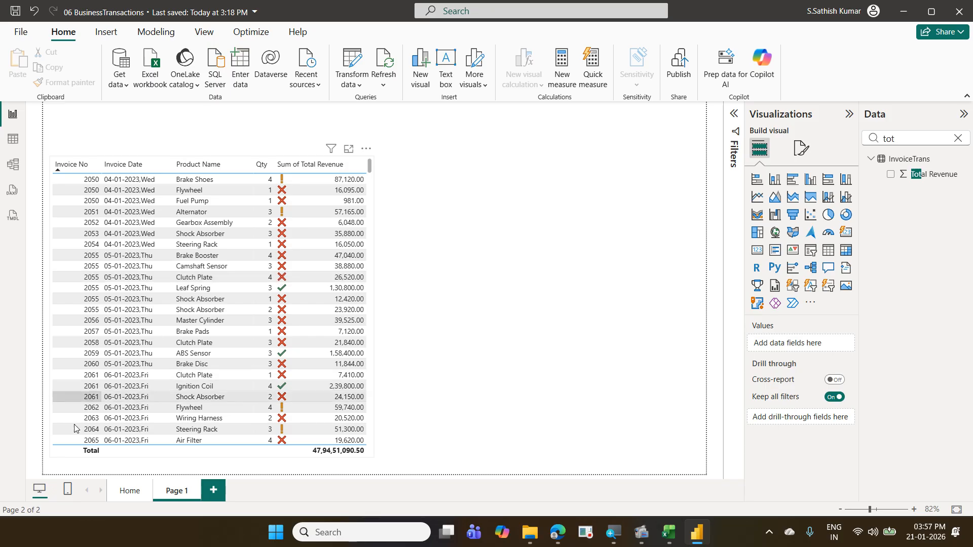
{"action": "left_click", "coordinate": [123, 490]}
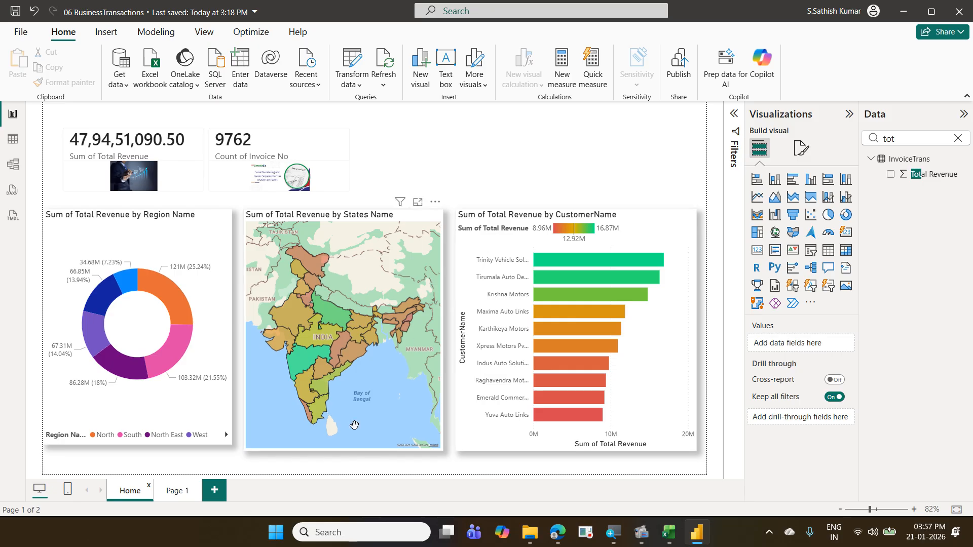
{"action": "left_click", "coordinate": [186, 491]}
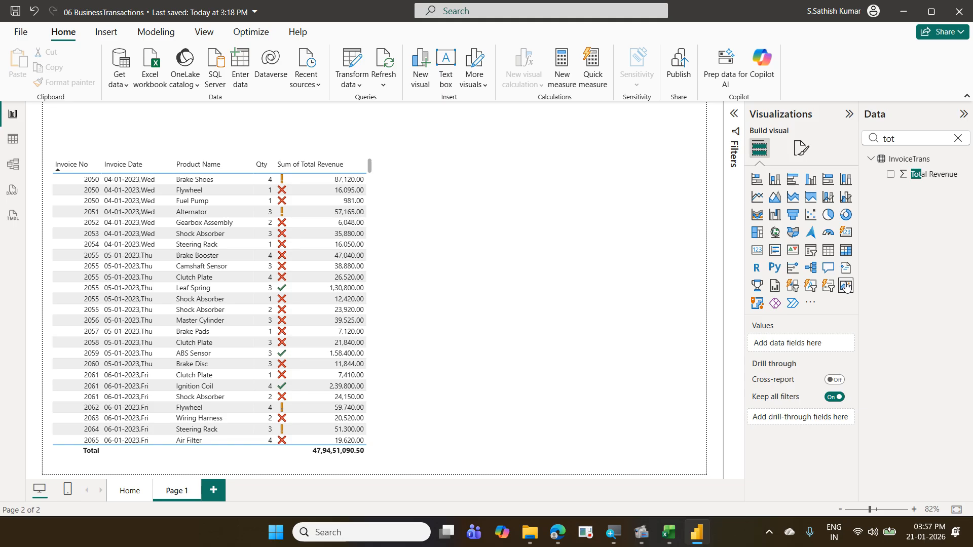
Step: Add an empty matrix visual beside the invoice table on Page 1 and clear the field search
{"action": "left_click", "coordinate": [845, 251]}
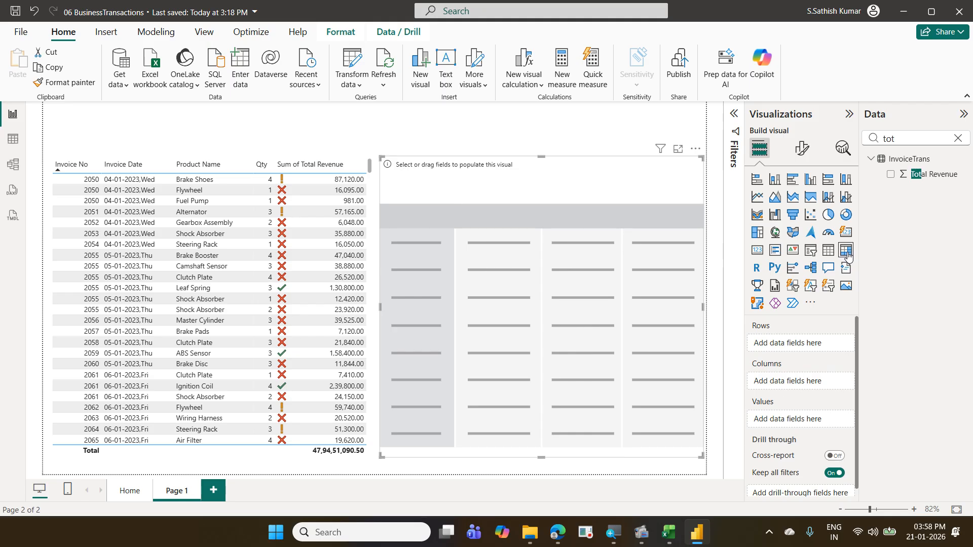
{"action": "left_click", "coordinate": [957, 138]}
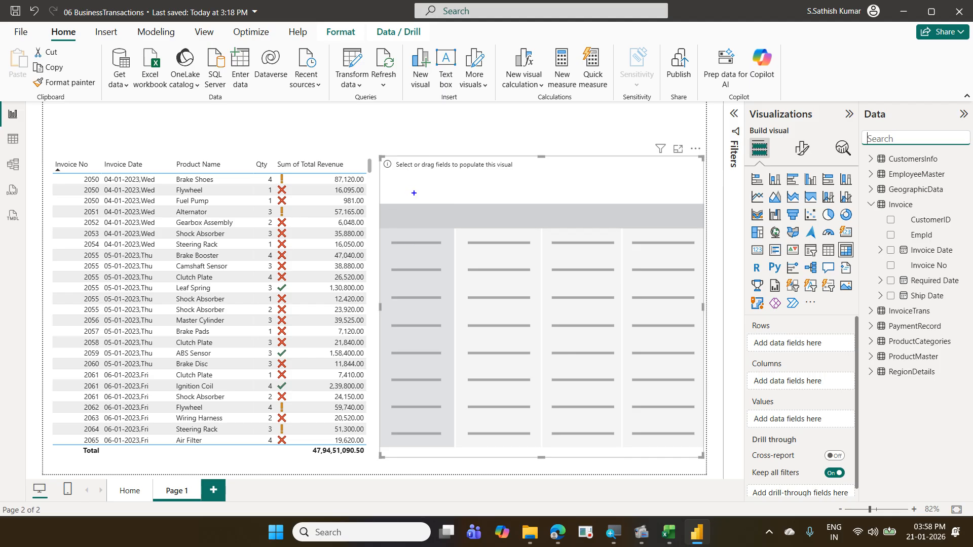
{"action": "left_click_drag", "start_coordinate": [419, 202], "coordinate": [419, 228]}
{"action": "type", "text": "Product "}
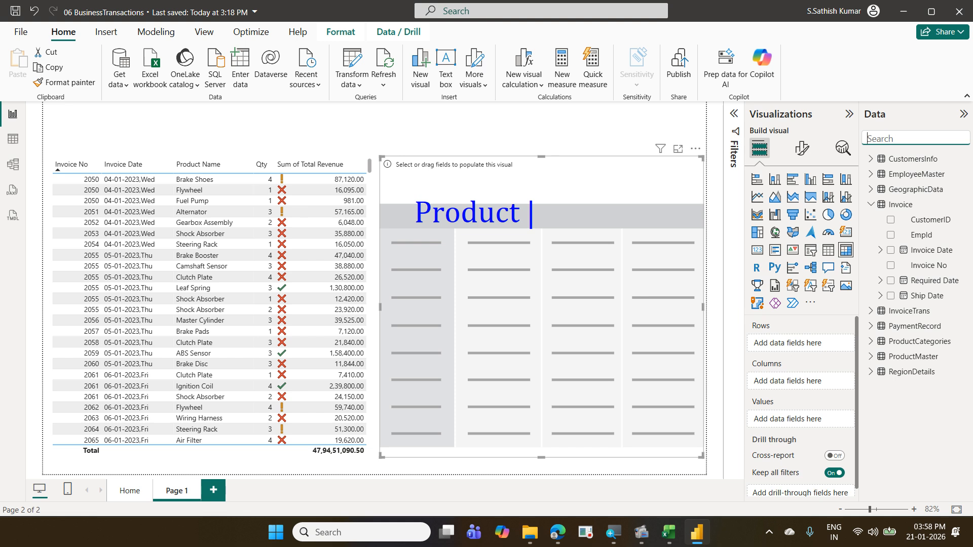
{"action": "type", "text": "Name wis"}
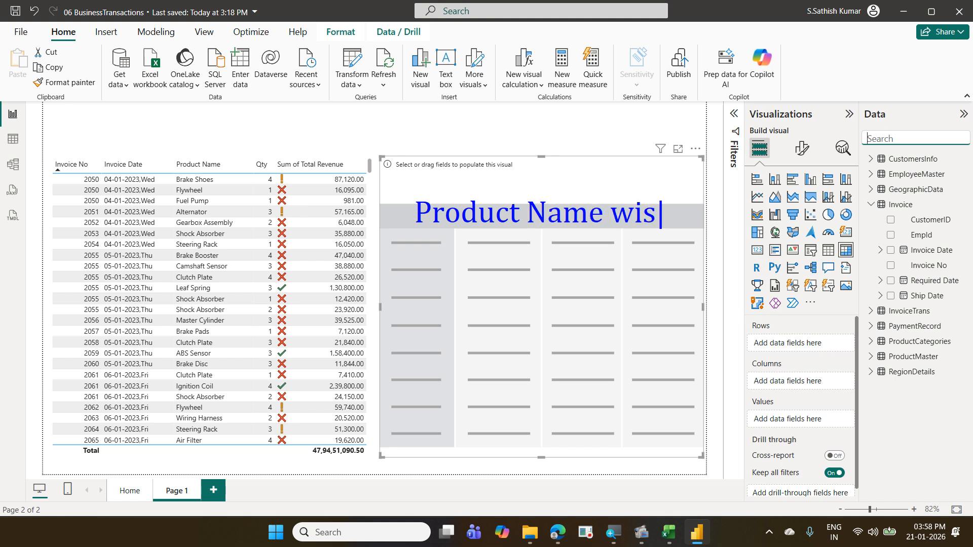
{"action": "type", "text": "e"}
{"action": "key", "text": "Return"}
{"action": "type", "text": "Pay"}
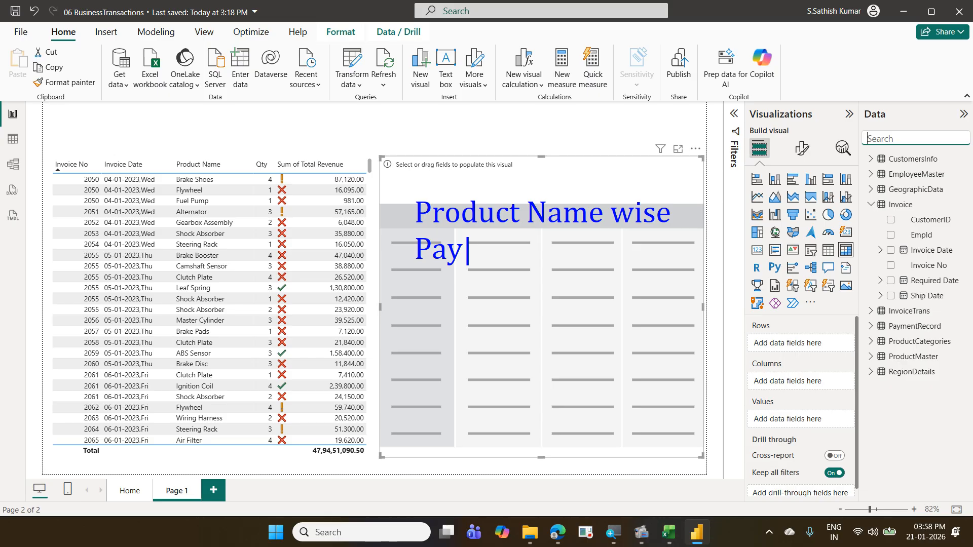
{"action": "type", "text": "ment Metho"}
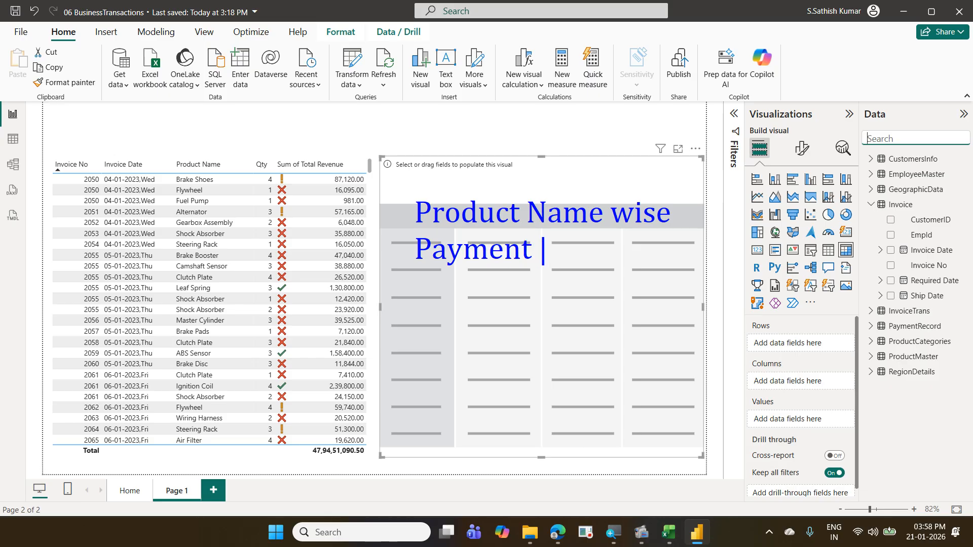
{"action": "type", "text": "d wise"}
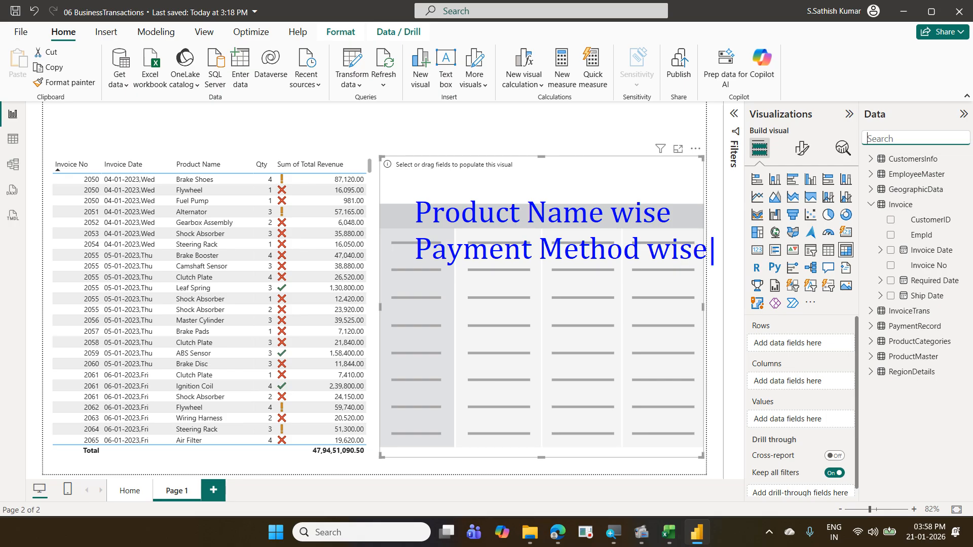
{"action": "key", "text": "Return"}
{"action": "type", "text": "Sun"}
{"action": "key", "text": "BackSpace"}
{"action": "key", "text": "BackSpace"}
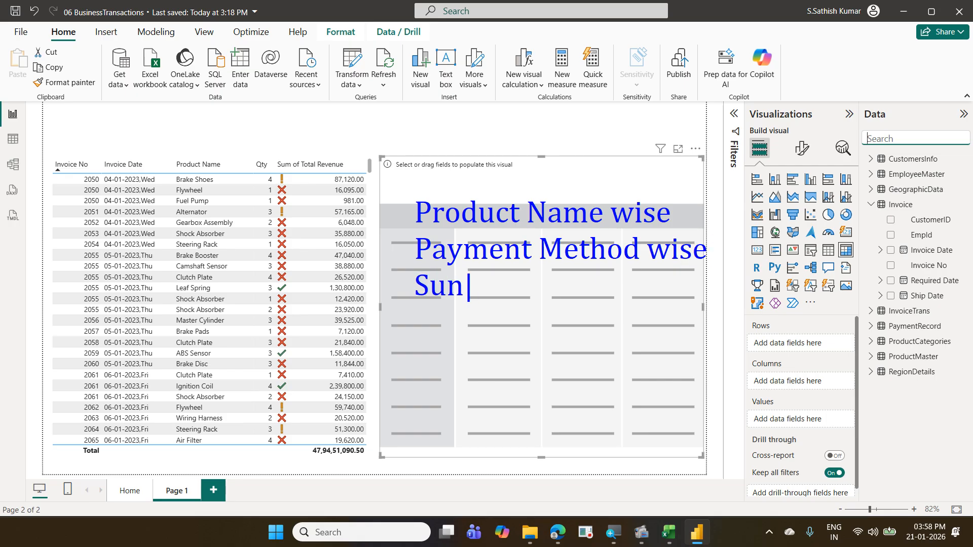
{"action": "type", "text": "m Of"}
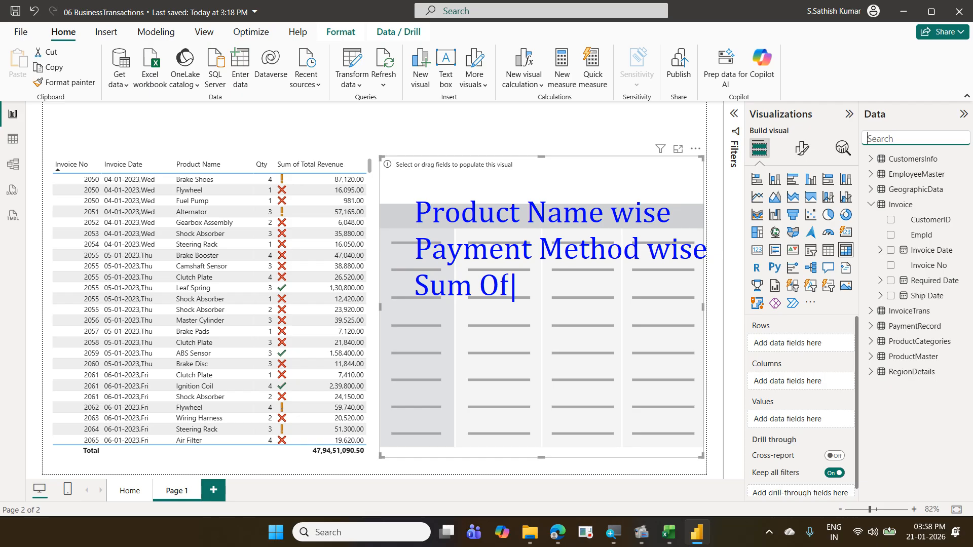
{"action": "type", "text": " Tot"}
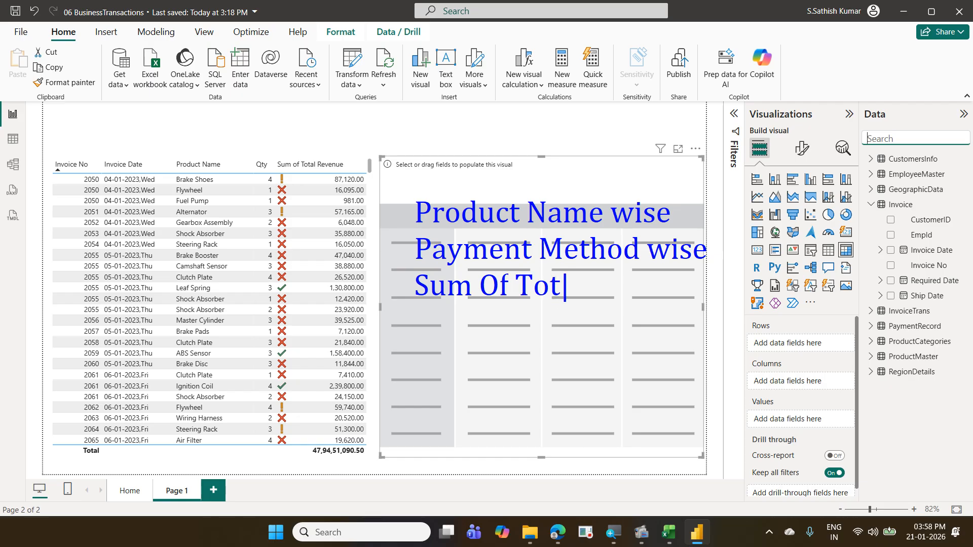
{"action": "type", "text": "al Revenue"}
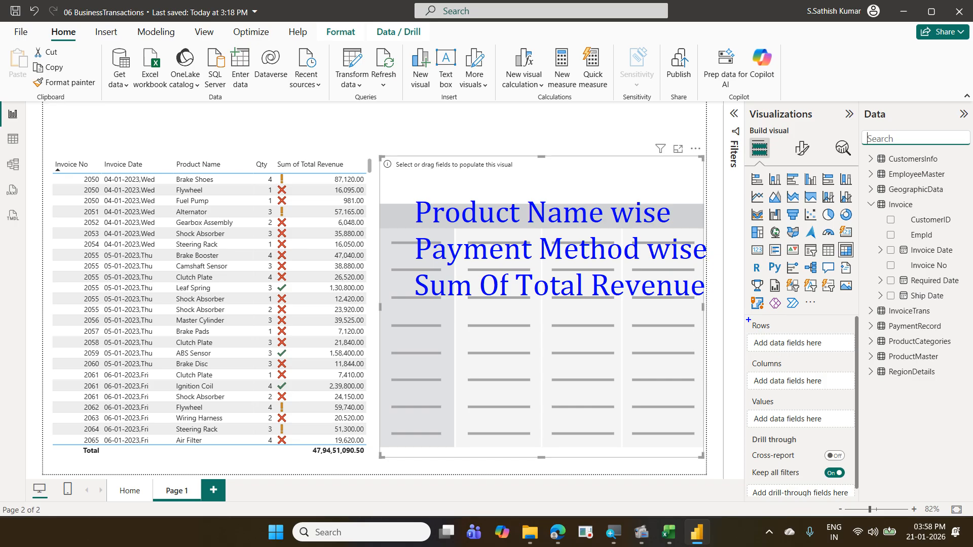
{"action": "mouse_move", "coordinate": [747, 320]}
{"action": "left_mouse_down"}
{"action": "mouse_move", "coordinate": [798, 408]}
{"action": "mouse_move", "coordinate": [844, 436]}
{"action": "left_mouse_up"}
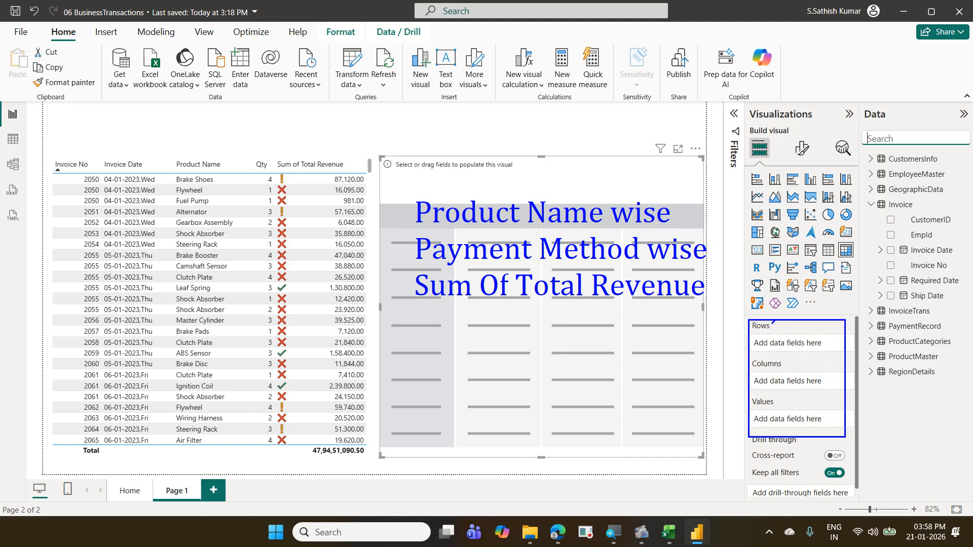
{"action": "left_click_drag", "start_coordinate": [771, 322], "coordinate": [806, 299]}
{"action": "left_click_drag", "start_coordinate": [785, 365], "coordinate": [816, 320]}
{"action": "left_click_drag", "start_coordinate": [773, 405], "coordinate": [807, 384]}
{"action": "left_click_drag", "start_coordinate": [519, 196], "coordinate": [523, 188]}
{"action": "left_click_drag", "start_coordinate": [525, 233], "coordinate": [546, 212]}
{"action": "left_click_drag", "start_coordinate": [574, 309], "coordinate": [612, 282]}
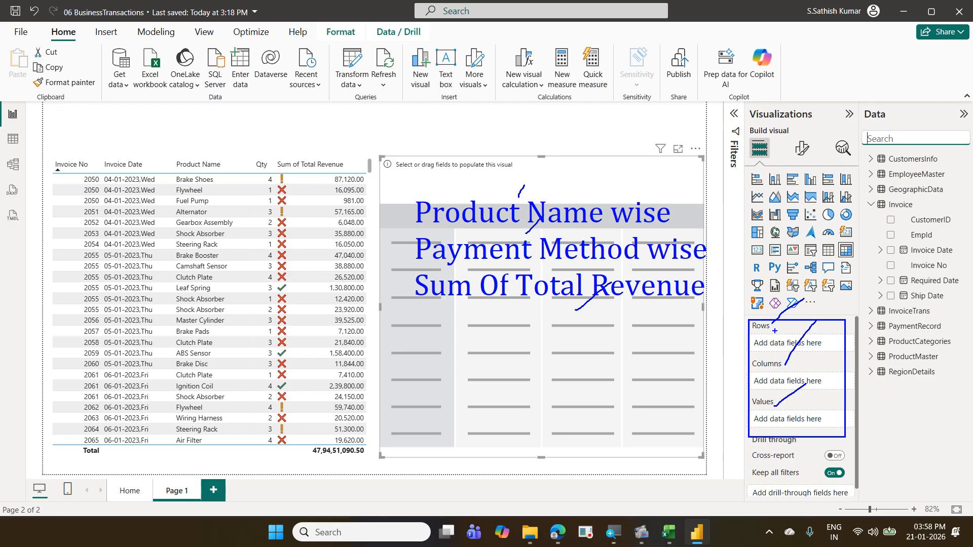
{"action": "key", "text": "Escape"}
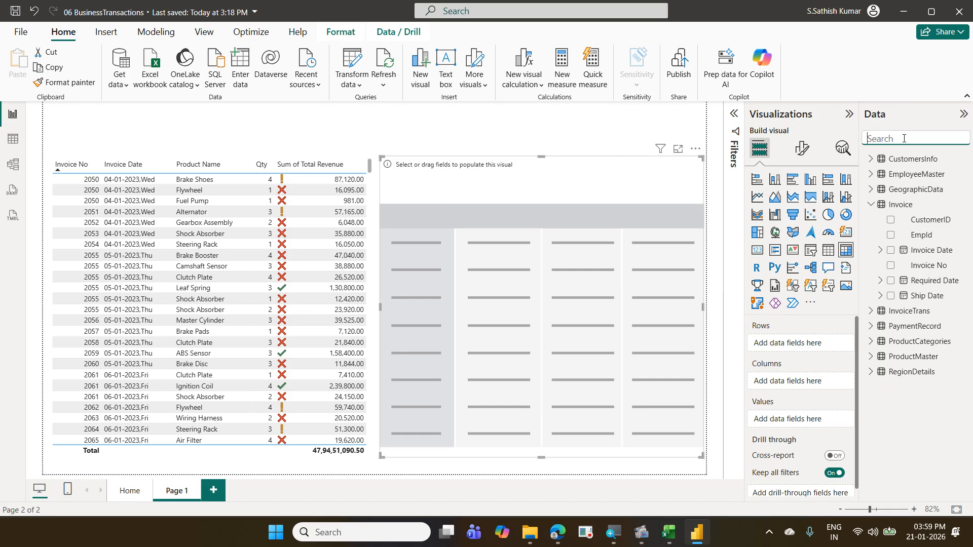
Step: Put Product Name from ProductMaster on the matrix rows and Payment Method from PaymentRecord on its columns
{"action": "type", "text": "prod"}
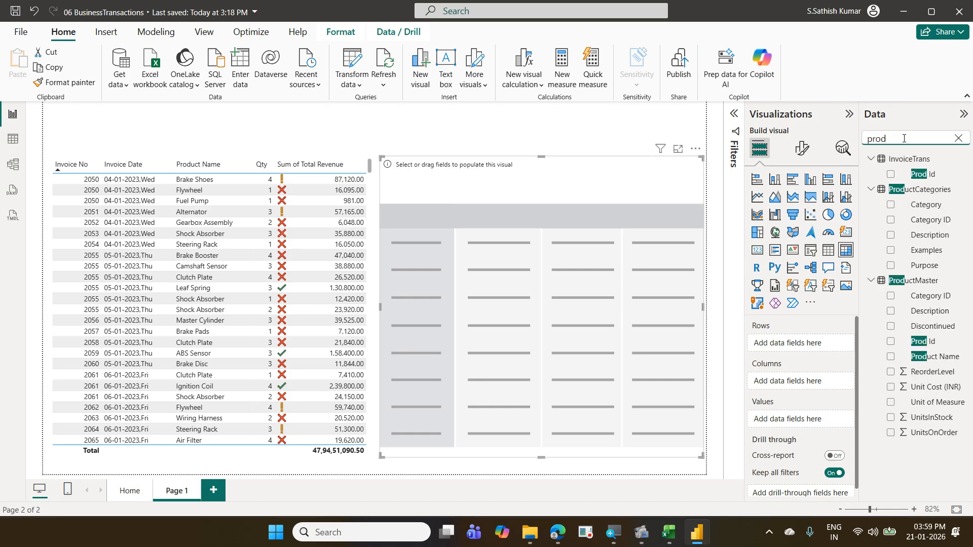
{"action": "left_click_drag", "start_coordinate": [934, 356], "coordinate": [823, 340]}
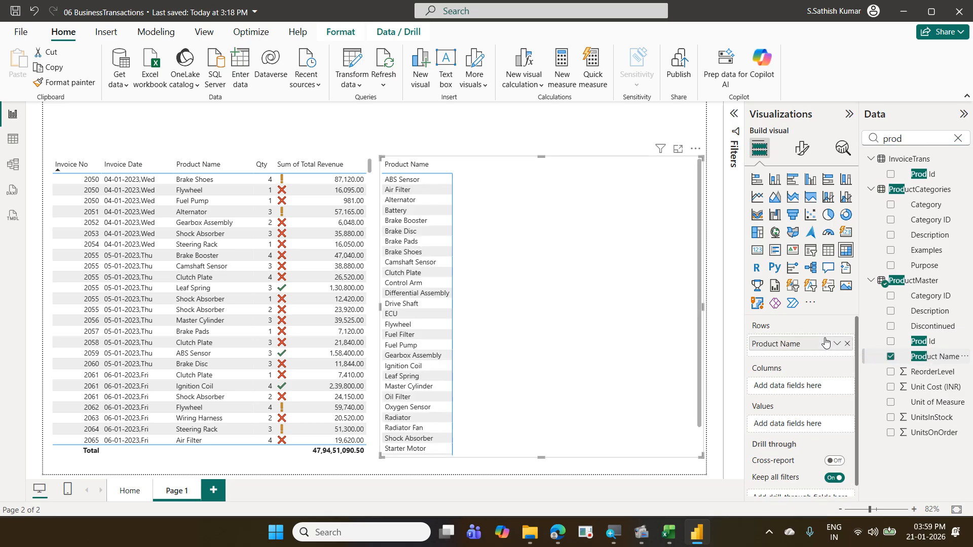
{"action": "left_click_drag", "start_coordinate": [911, 139], "coordinate": [822, 130]}
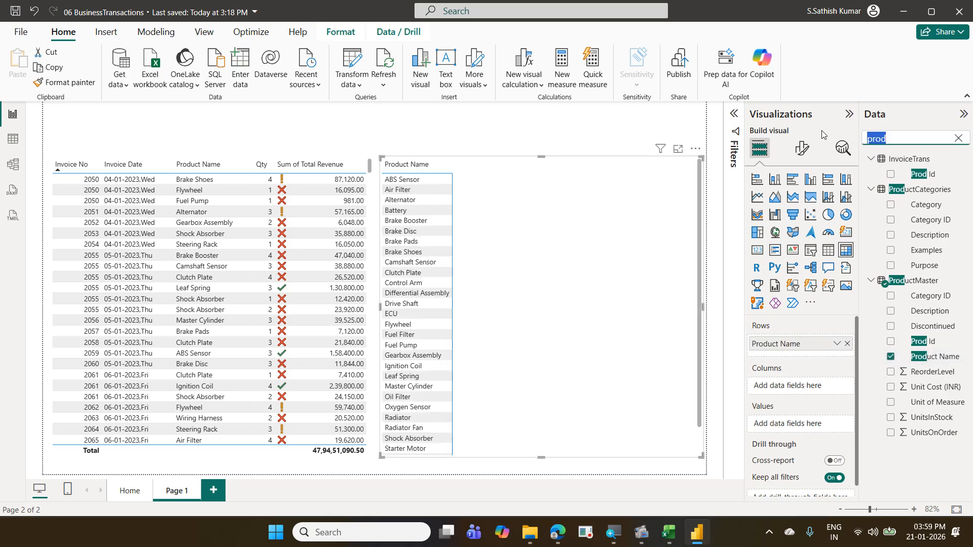
{"action": "type", "text": "pay"}
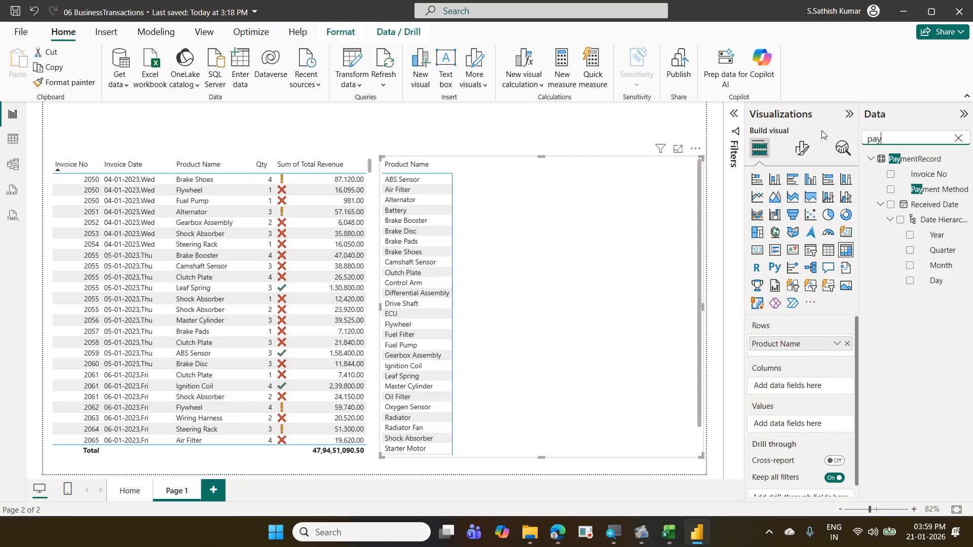
{"action": "left_click_drag", "start_coordinate": [940, 188], "coordinate": [819, 383]}
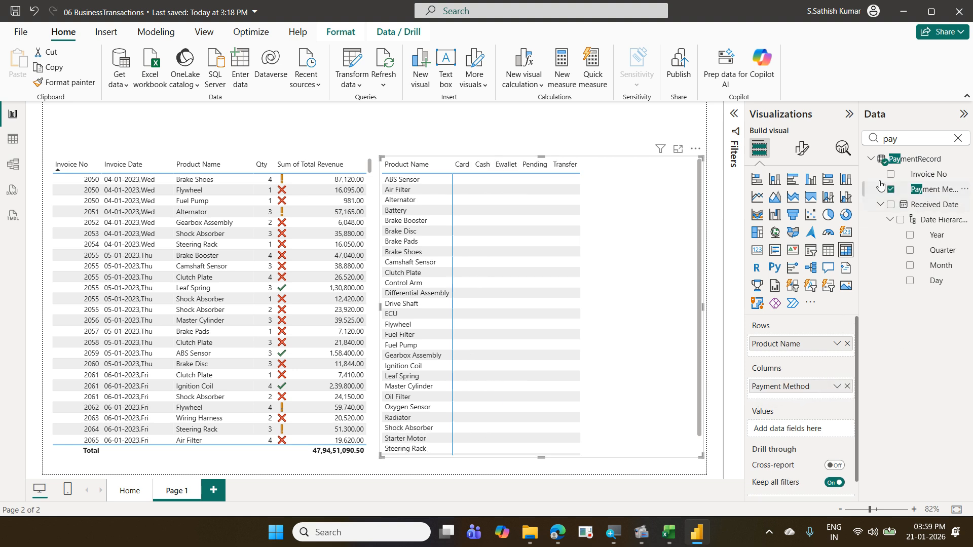
Step: Find Total Revenue in InvoiceTrans and add it as the summed values of the matrix
{"action": "double_click", "coordinate": [894, 138]}
{"action": "type", "text": "tot"}
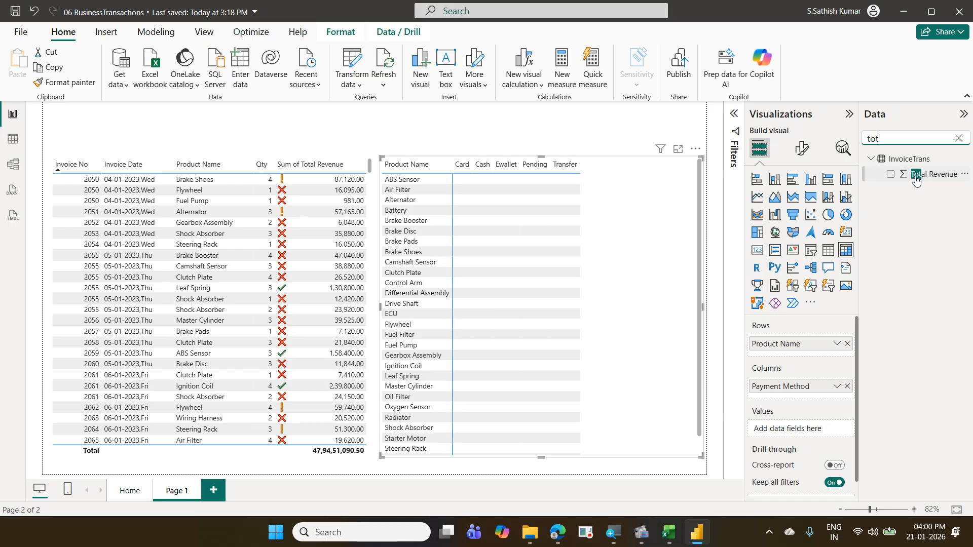
{"action": "left_click_drag", "start_coordinate": [915, 179], "coordinate": [802, 432]}
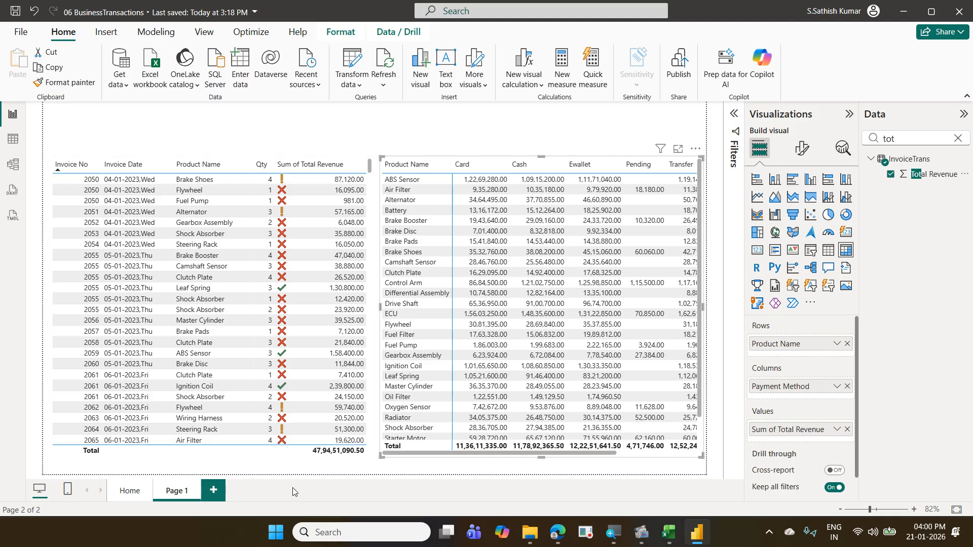
Step: Narrow the invoice table slightly and widen the revenue matrix toward it to show more payment method columns
{"action": "left_click", "coordinate": [257, 459]}
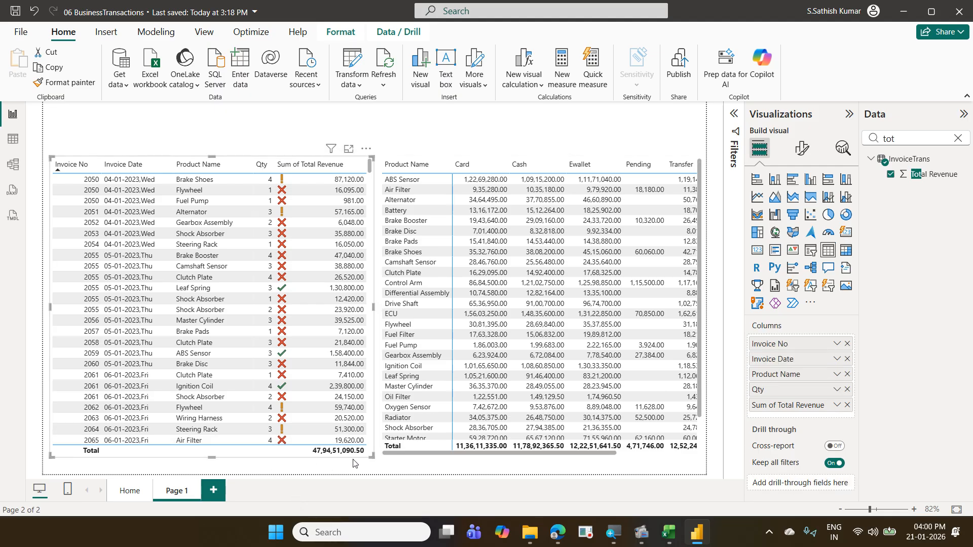
{"action": "left_click_drag", "start_coordinate": [372, 461], "coordinate": [357, 463]}
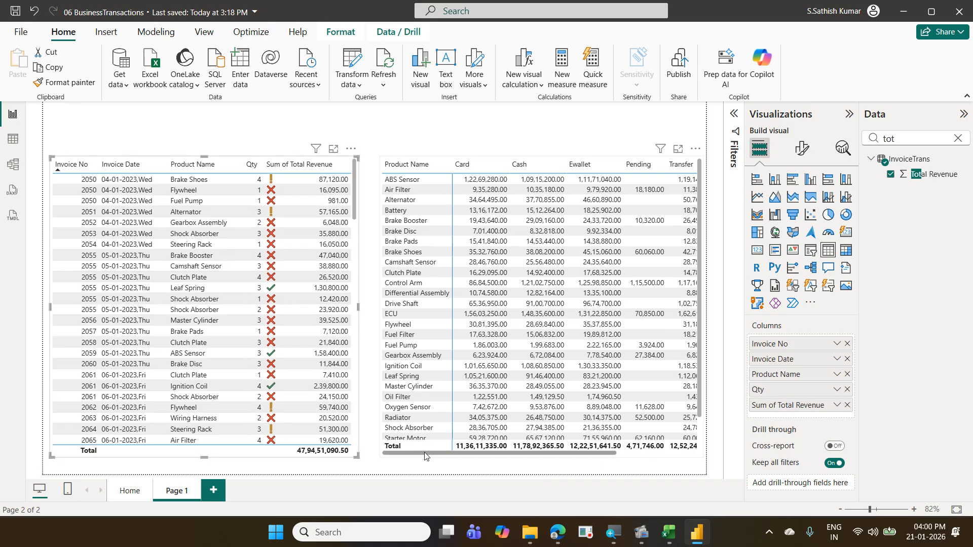
{"action": "left_click", "coordinate": [640, 453]}
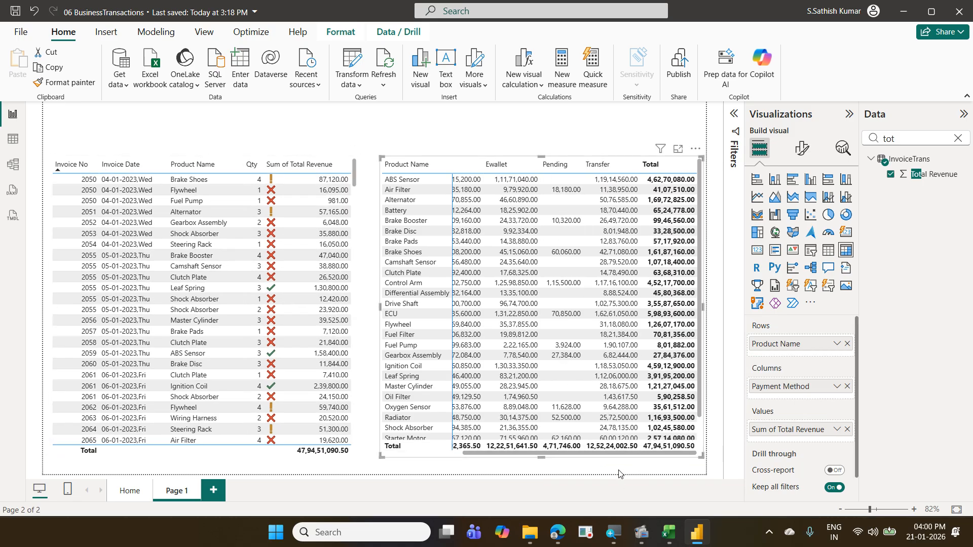
{"action": "left_click_drag", "start_coordinate": [379, 454], "coordinate": [361, 457]}
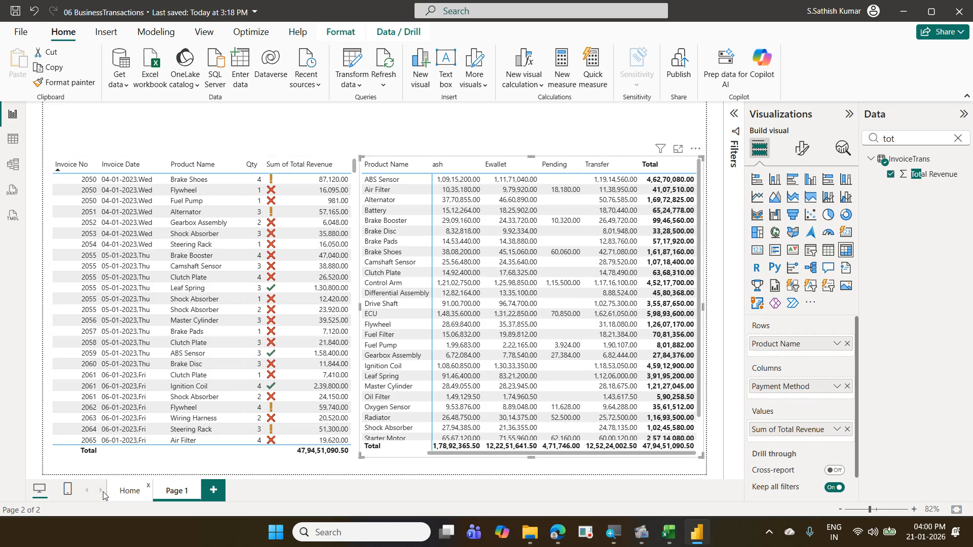
Step: Look at the customer revenue chart on the Home page, and rename Page 1 as CustomerDetails
{"action": "left_click", "coordinate": [130, 491]}
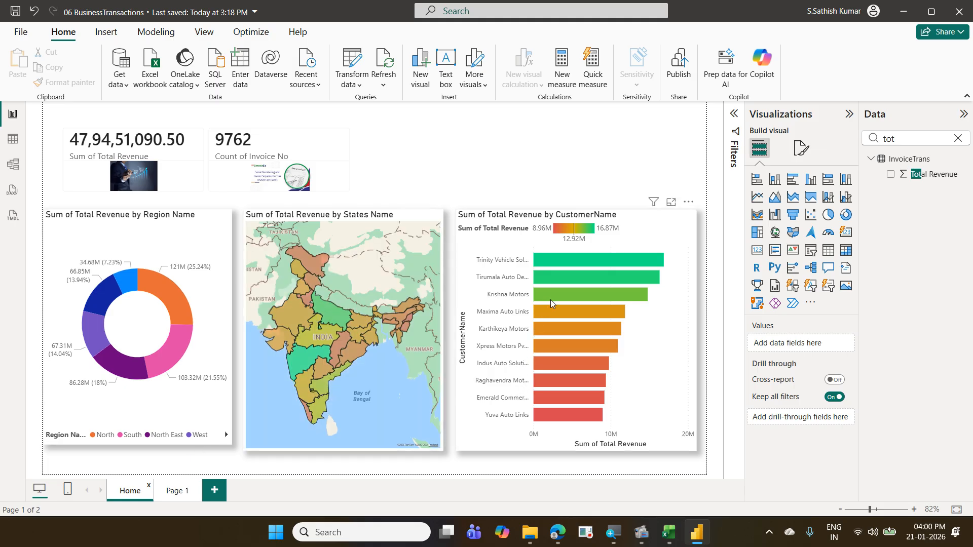
{"action": "mouse_move", "coordinate": [556, 308]}
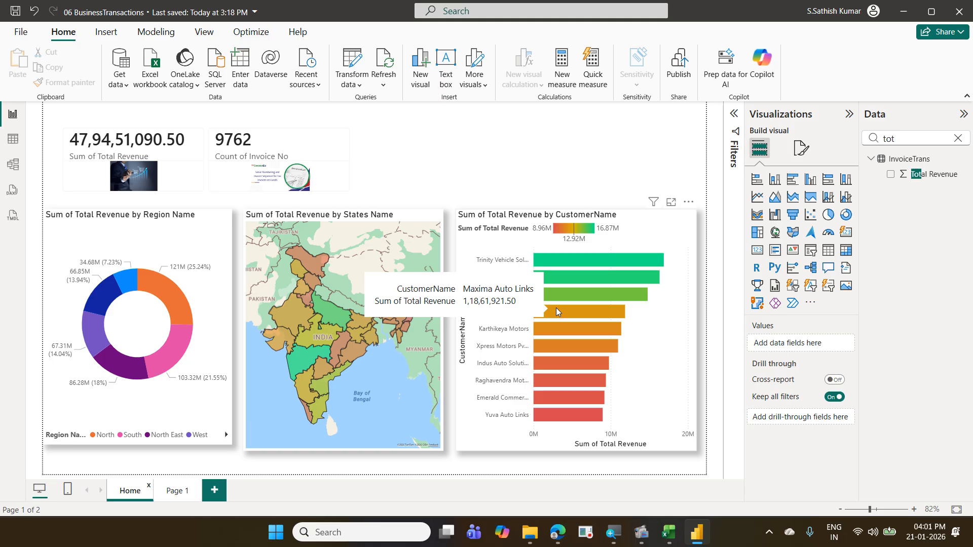
{"action": "left_click", "coordinate": [187, 498]}
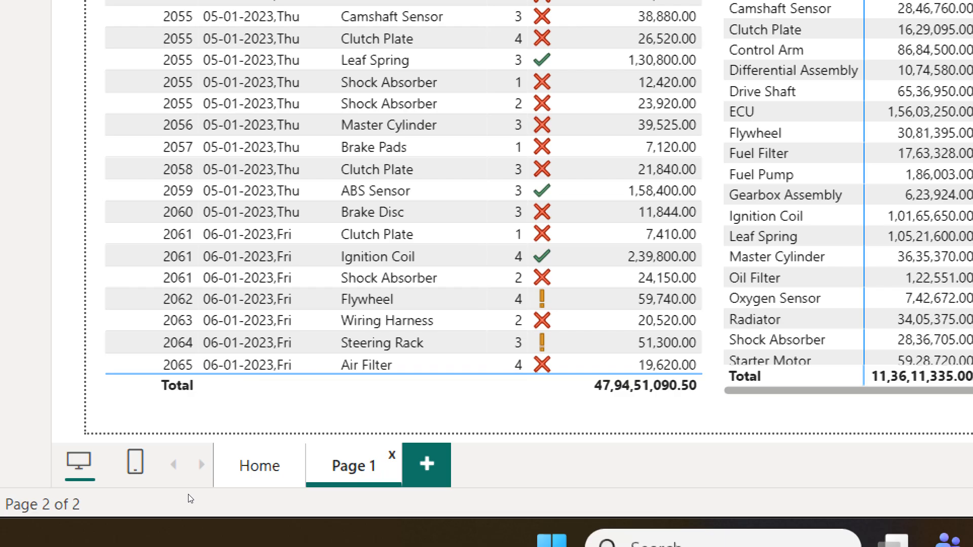
{"action": "double_click", "coordinate": [375, 463]}
{"action": "key", "text": "BackSpace"}
{"action": "key", "text": "BackSpace"}
{"action": "key", "text": "BackSpace"}
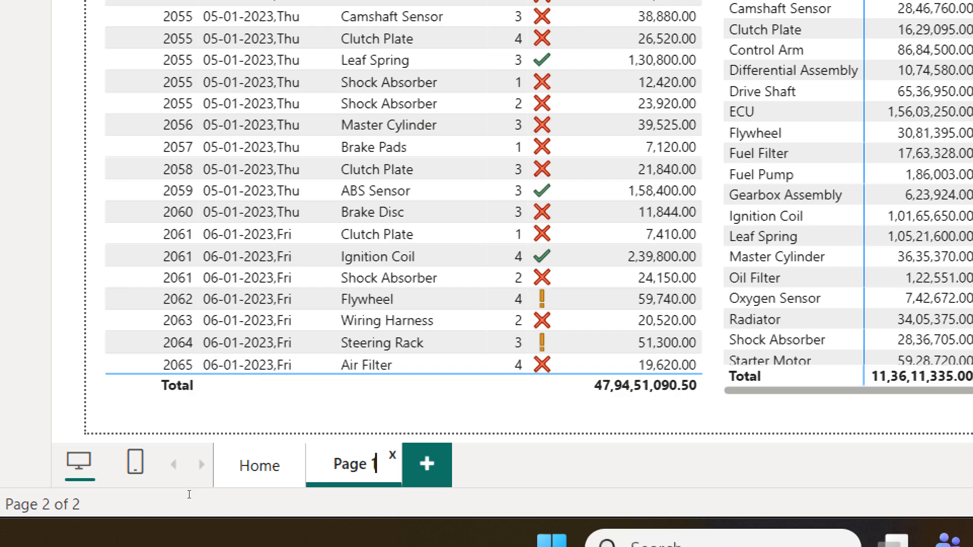
{"action": "key", "text": "BackSpace"}
{"action": "key", "text": "BackSpace"}
{"action": "key", "text": "BackSpace"}
{"action": "type", "text": "CustomerDetails"}
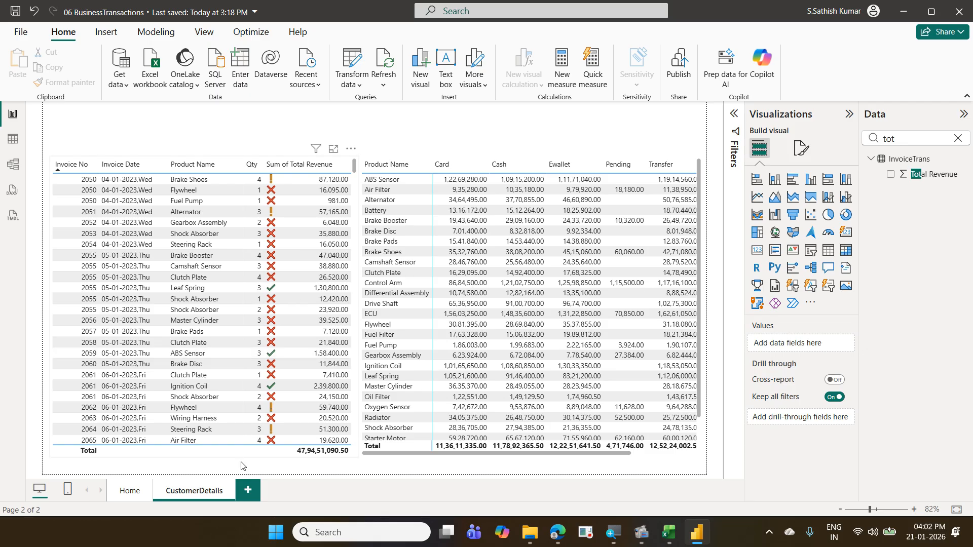
{"action": "left_click", "coordinate": [130, 491]}
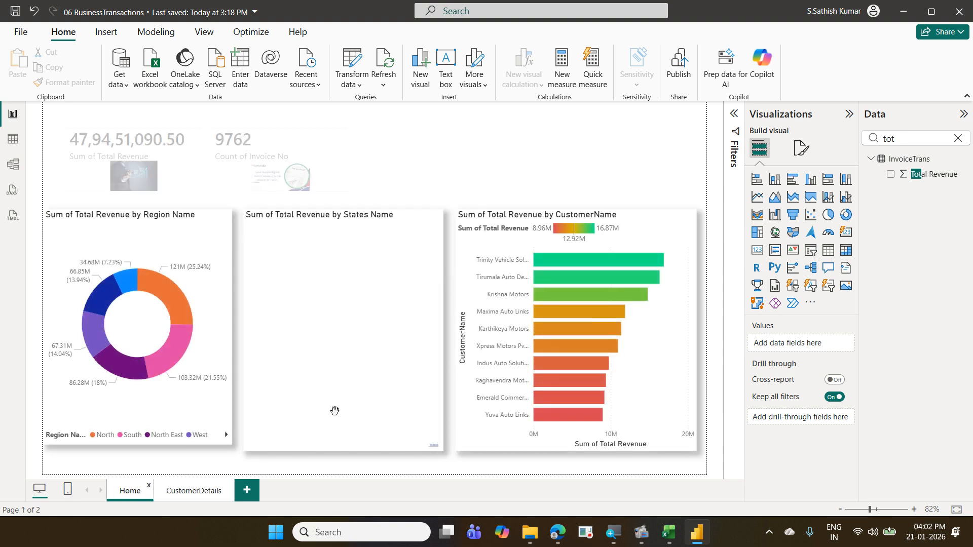
{"action": "left_click", "coordinate": [201, 492]}
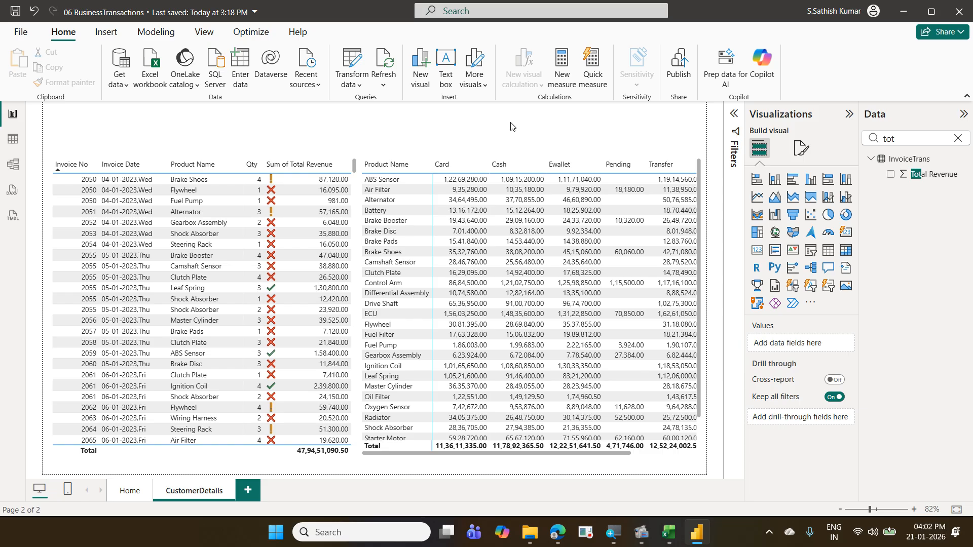
{"action": "left_click", "coordinate": [956, 140]}
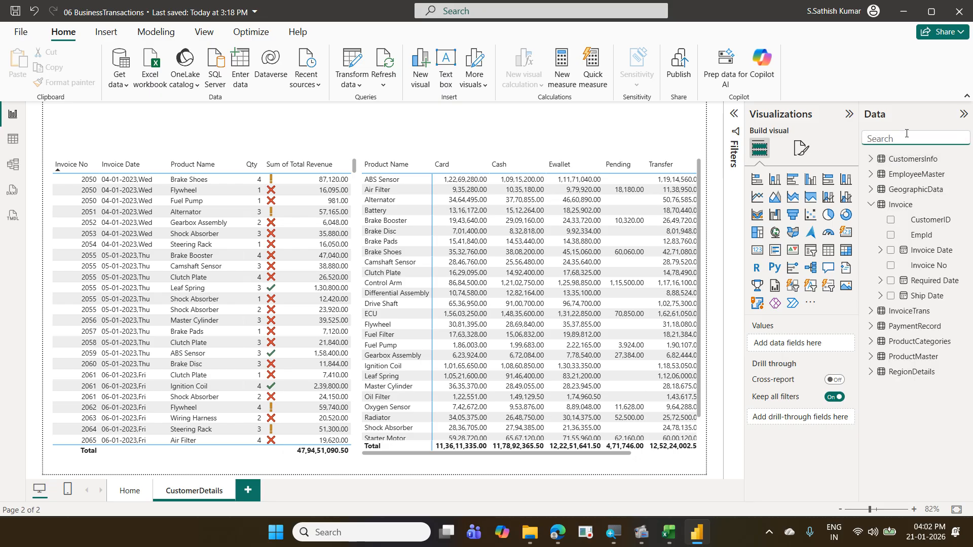
{"action": "type", "text": "custome"}
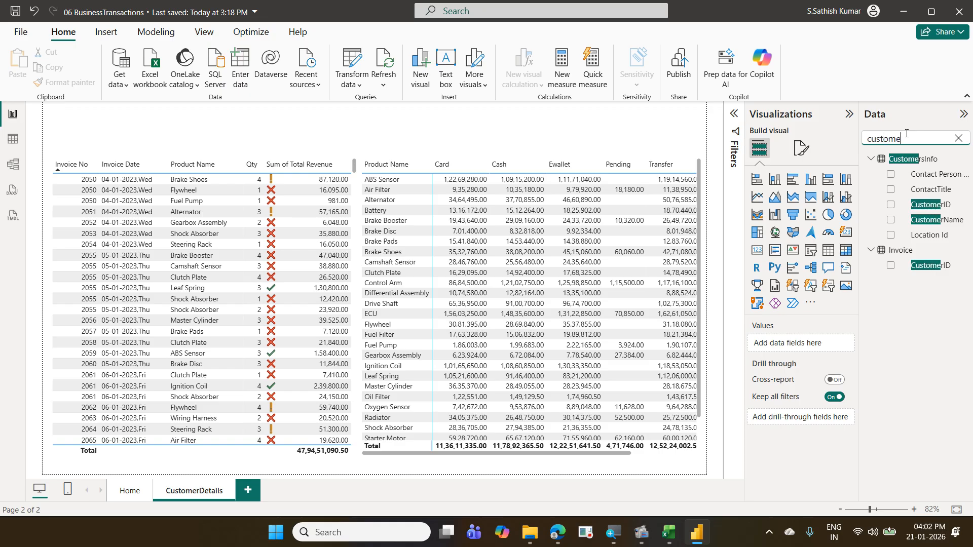
{"action": "type", "text": "r"}
{"action": "left_click_drag", "start_coordinate": [877, 212], "coordinate": [971, 229]}
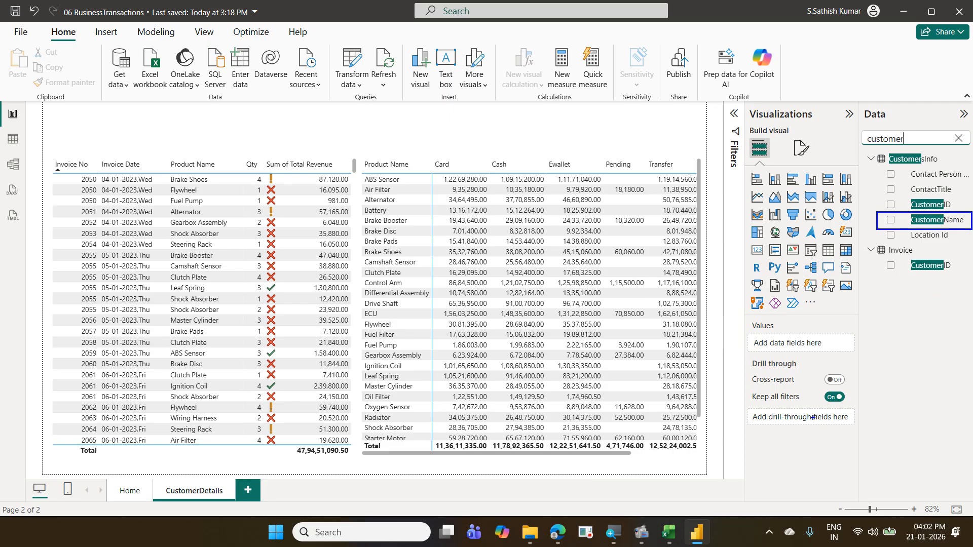
{"action": "mouse_move", "coordinate": [747, 407]}
{"action": "left_mouse_down"}
{"action": "mouse_move", "coordinate": [853, 428]}
{"action": "mouse_move", "coordinate": [853, 386]}
{"action": "mouse_move", "coordinate": [890, 235]}
{"action": "left_mouse_up"}
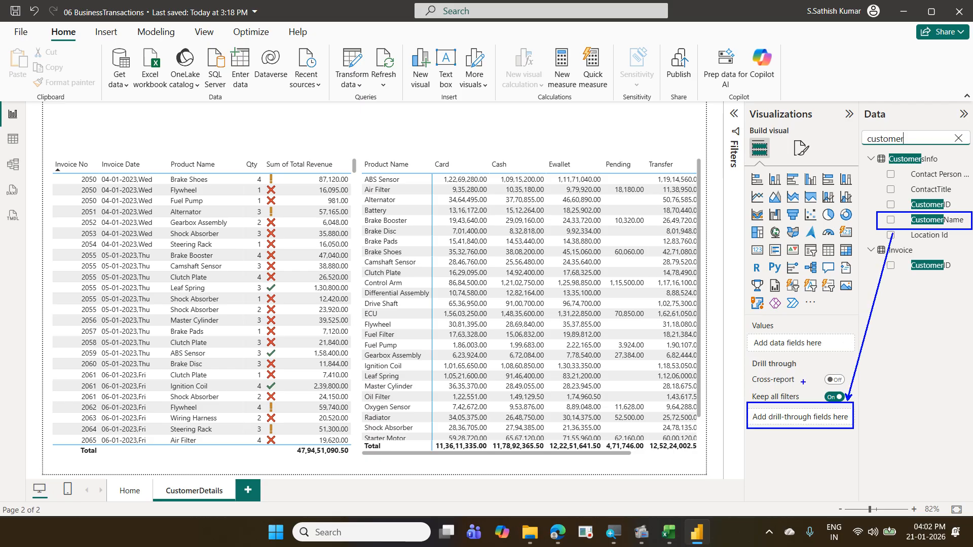
{"action": "mouse_move", "coordinate": [748, 434]}
{"action": "left_mouse_down"}
{"action": "mouse_move", "coordinate": [858, 437]}
{"action": "mouse_move", "coordinate": [772, 377]}
{"action": "mouse_move", "coordinate": [766, 444]}
{"action": "mouse_move", "coordinate": [779, 448]}
{"action": "left_mouse_up"}
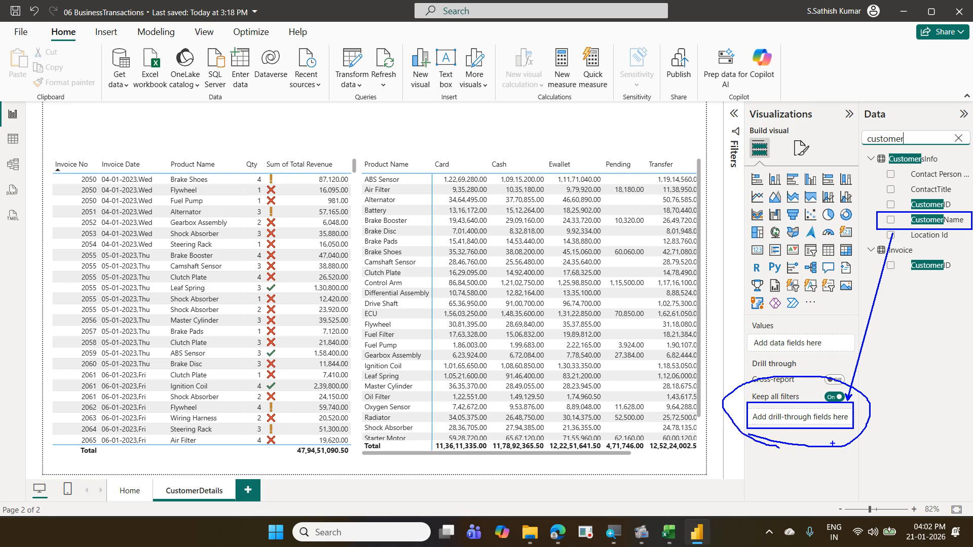
Step: Find CustomerName in CustomersInfo and set it as the drill-through field of the CustomerDetails page
{"action": "left_click", "coordinate": [957, 137]}
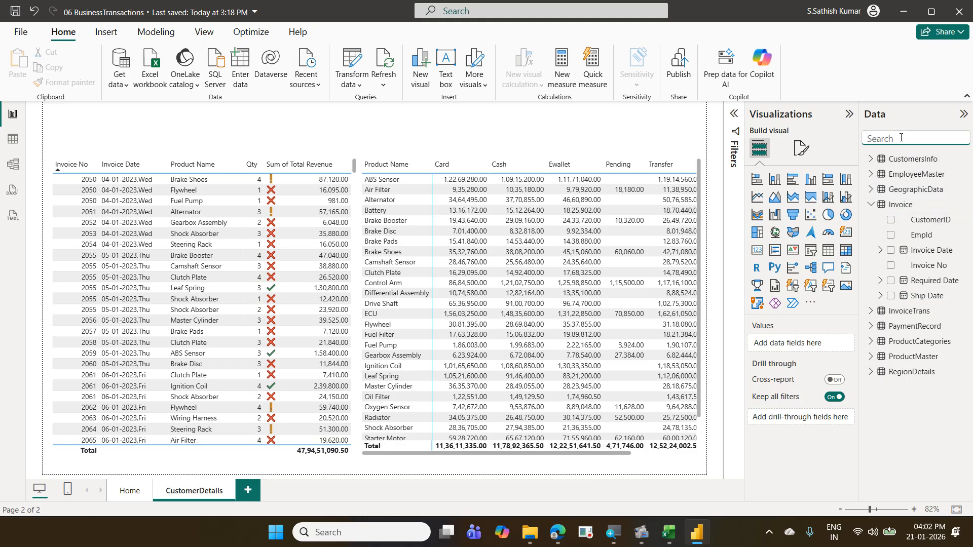
{"action": "type", "text": "cusr"}
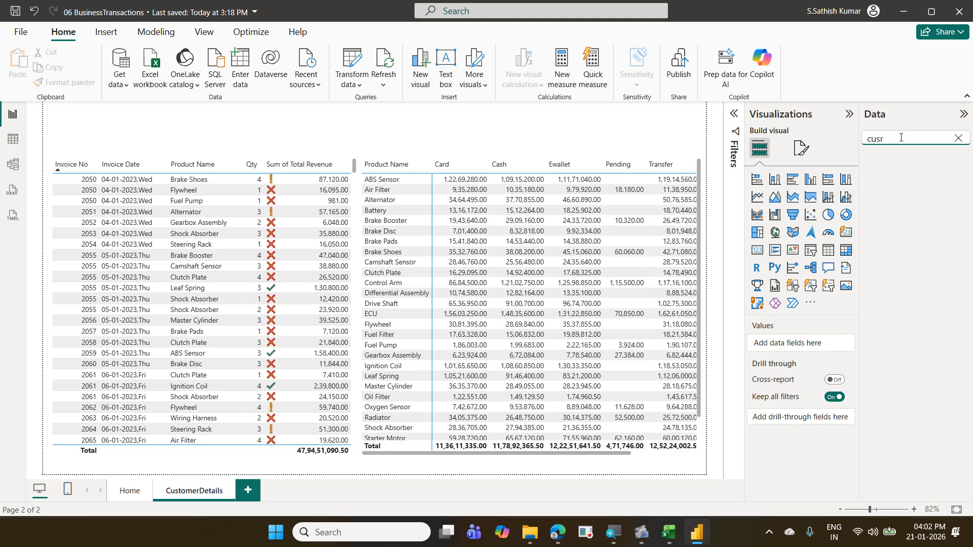
{"action": "key", "text": "BackSpace"}
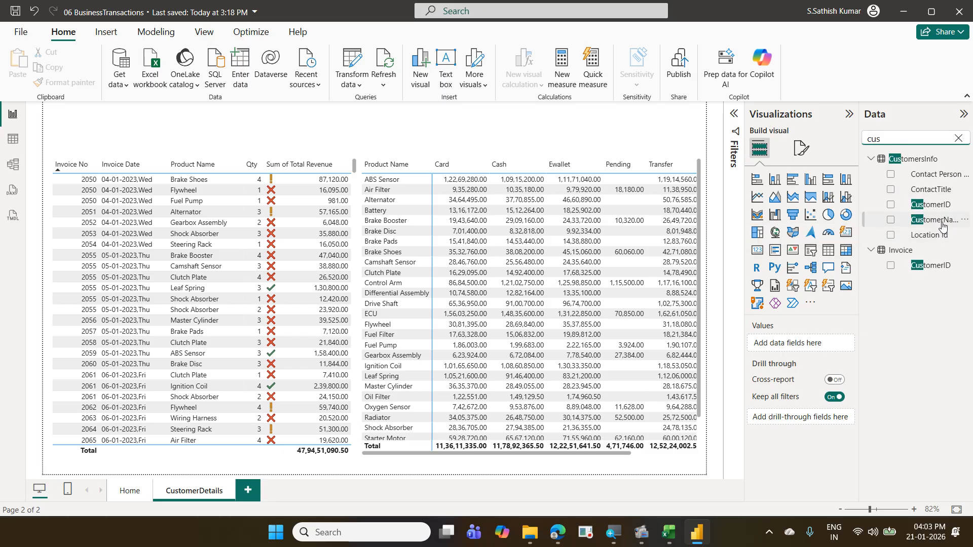
{"action": "left_click_drag", "start_coordinate": [942, 227], "coordinate": [832, 420]}
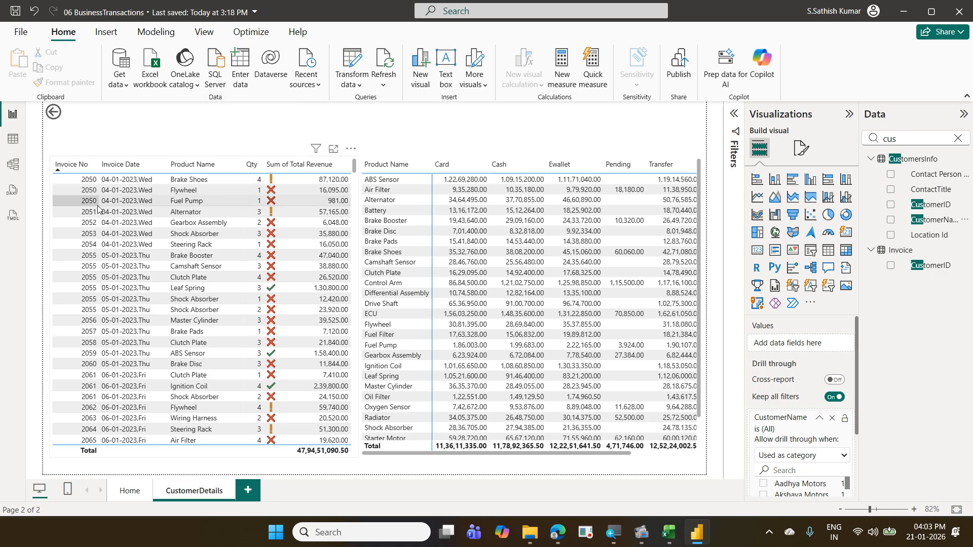
Step: Drill through from the Xpress Motors Pvt Ltd bar in the Home page's customer revenue chart to CustomerDetails
{"action": "left_click", "coordinate": [131, 490]}
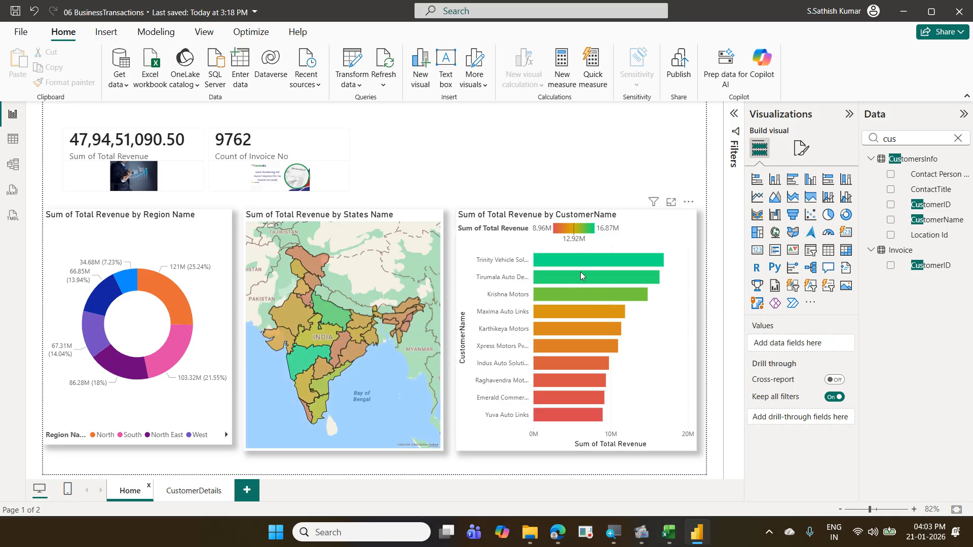
{"action": "mouse_move", "coordinate": [589, 287]}
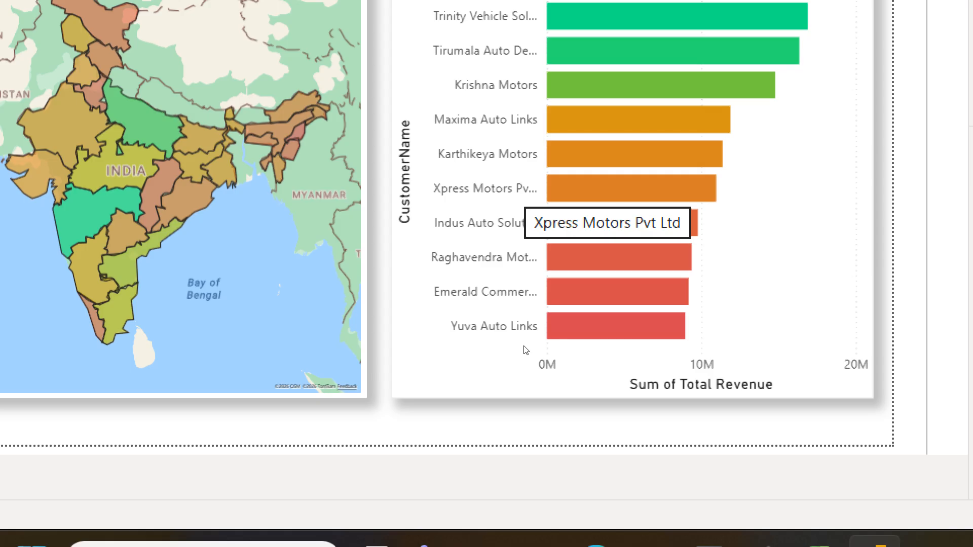
{"action": "mouse_move", "coordinate": [547, 188]}
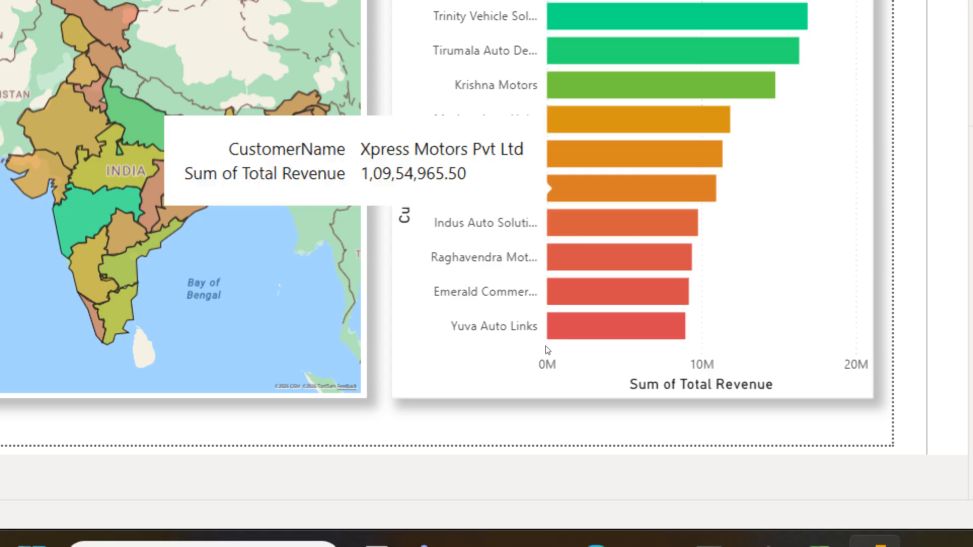
{"action": "right_click", "coordinate": [567, 189]}
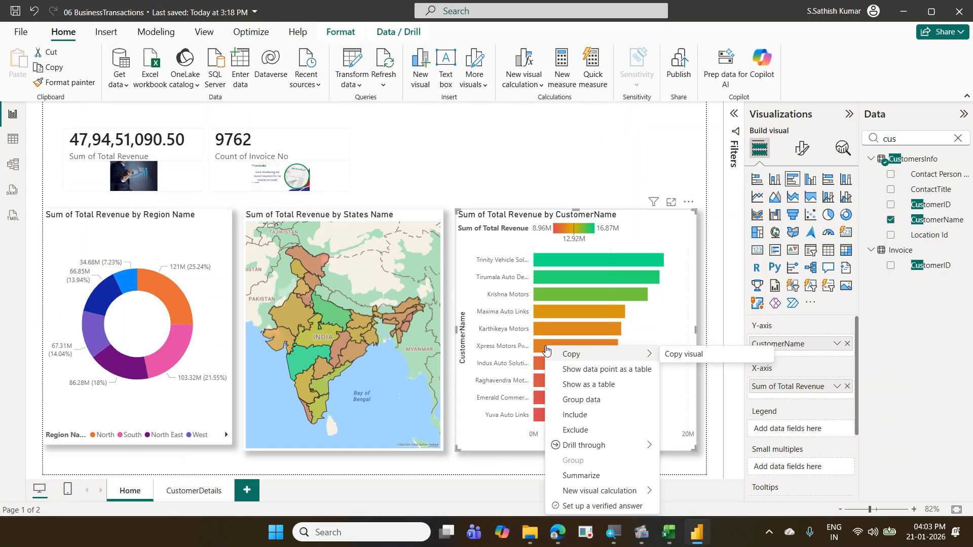
{"action": "mouse_move", "coordinate": [580, 447]}
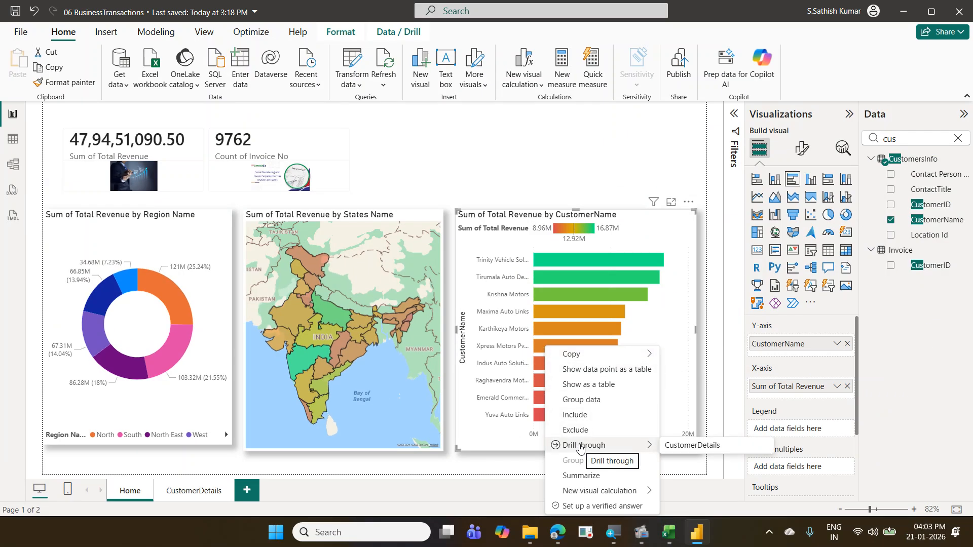
{"action": "left_click", "coordinate": [695, 357]}
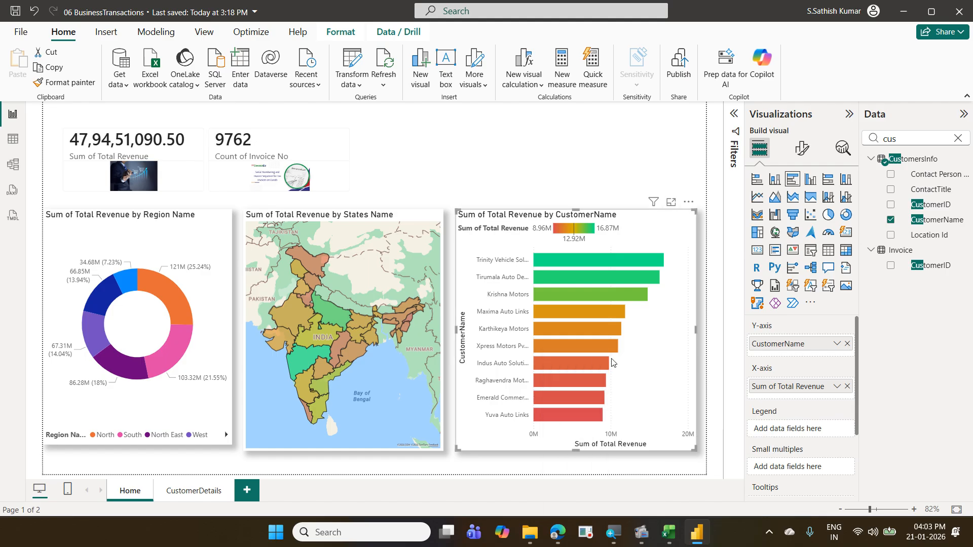
{"action": "mouse_move", "coordinate": [591, 357]}
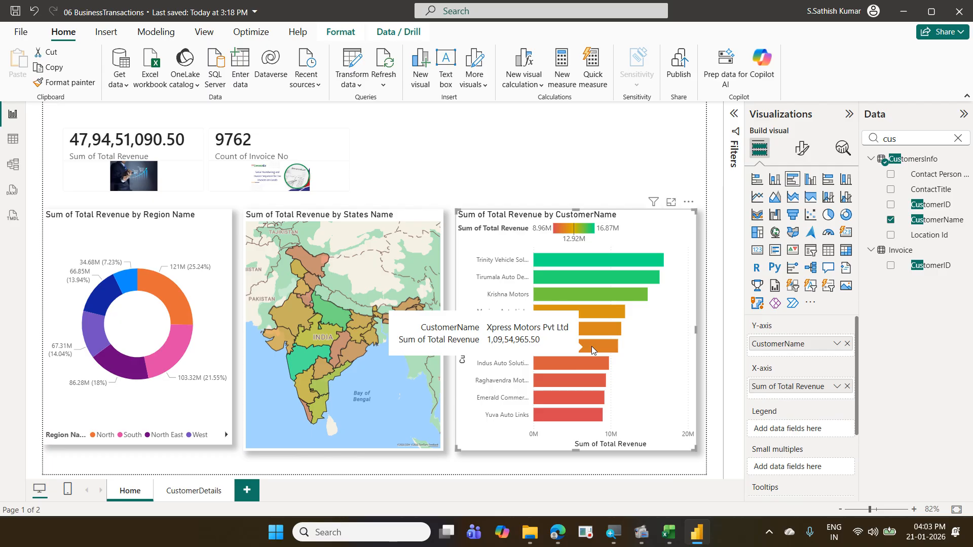
{"action": "right_click", "coordinate": [591, 345]}
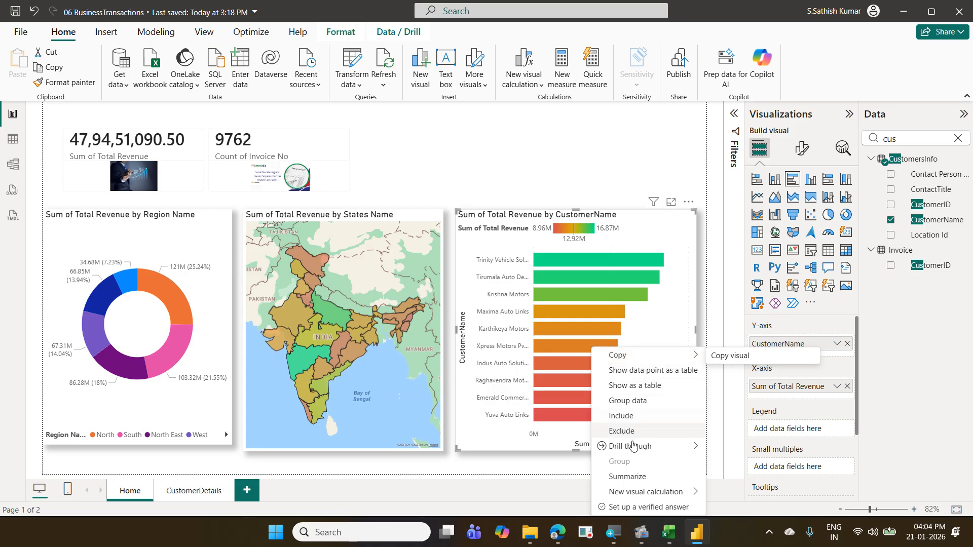
{"action": "mouse_move", "coordinate": [633, 446]}
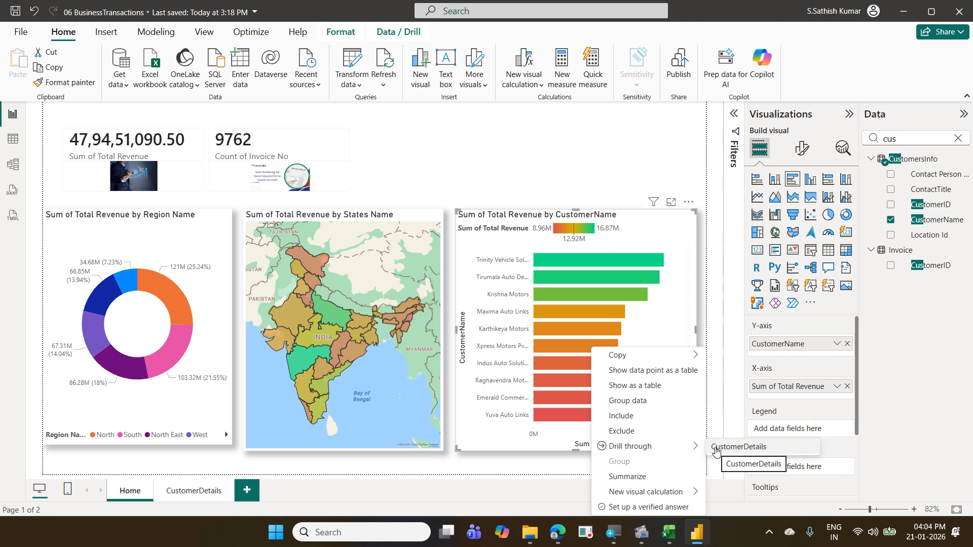
{"action": "left_click", "coordinate": [738, 446]}
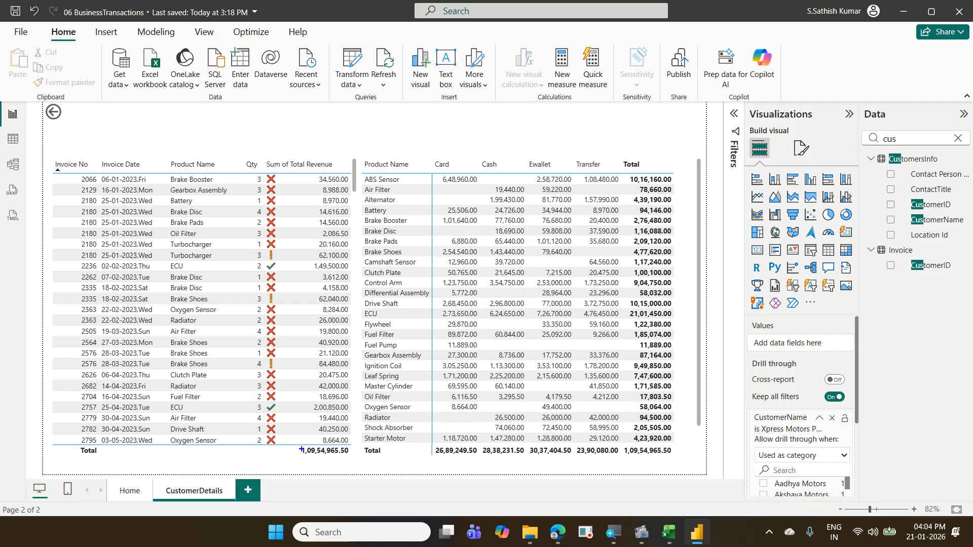
{"action": "left_click_drag", "start_coordinate": [298, 445], "coordinate": [344, 458]}
{"action": "left_click_drag", "start_coordinate": [618, 445], "coordinate": [668, 461]}
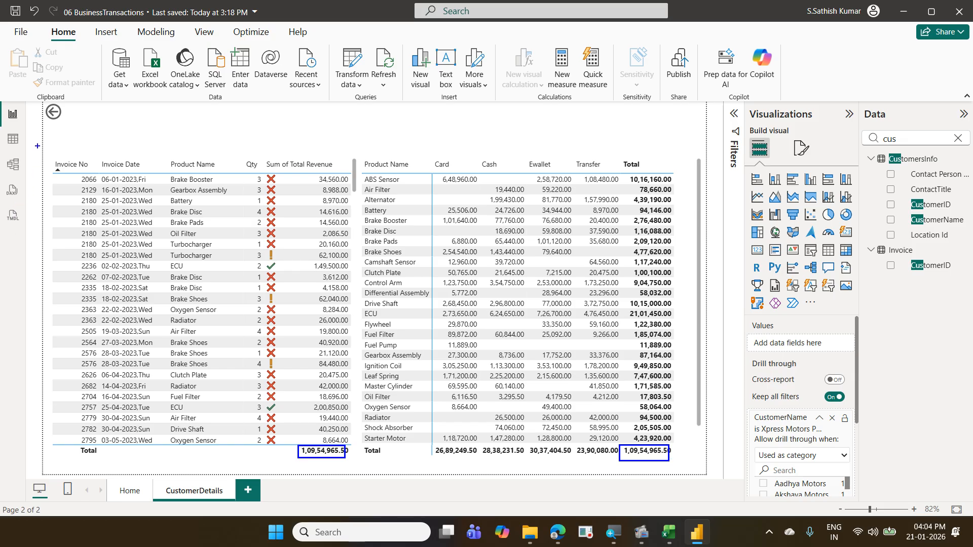
{"action": "mouse_move", "coordinate": [45, 100]}
{"action": "left_mouse_down"}
{"action": "mouse_move", "coordinate": [47, 115]}
{"action": "mouse_move", "coordinate": [70, 122]}
{"action": "left_mouse_up"}
{"action": "mouse_move", "coordinate": [149, 511]}
{"action": "left_mouse_down"}
{"action": "mouse_move", "coordinate": [246, 485]}
{"action": "mouse_move", "coordinate": [177, 470]}
{"action": "mouse_move", "coordinate": [166, 490]}
{"action": "mouse_move", "coordinate": [172, 504]}
{"action": "mouse_move", "coordinate": [226, 503]}
{"action": "left_mouse_up"}
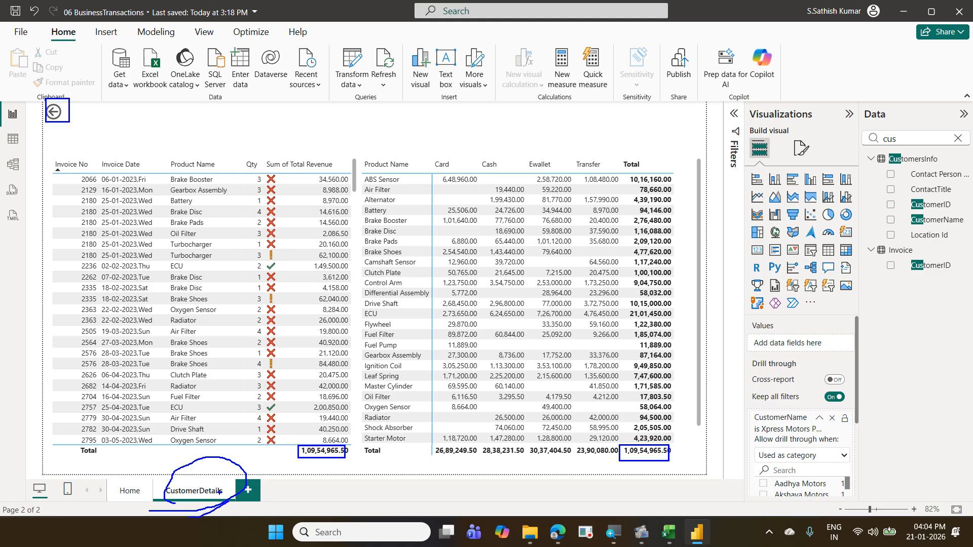
{"action": "key", "text": "Escape"}
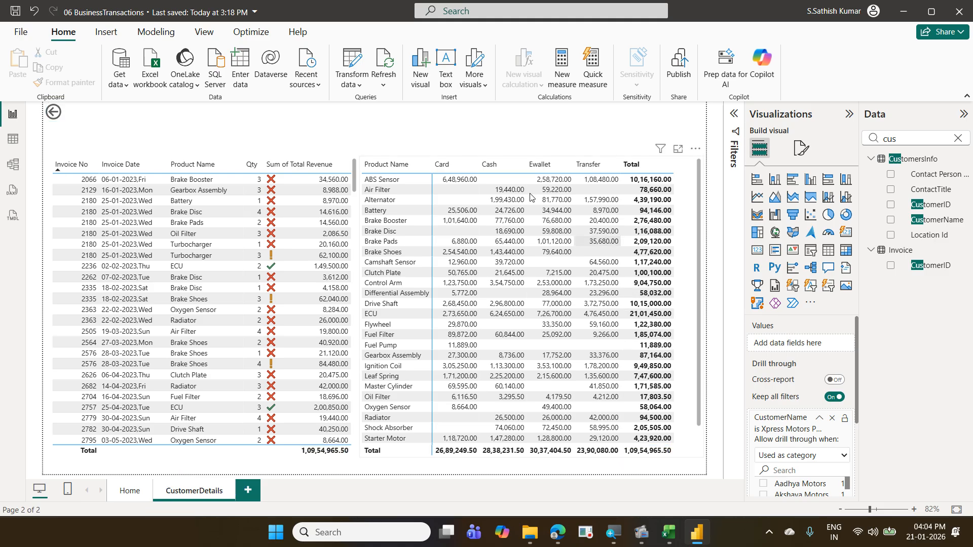
Step: Follow the drill-through page's back link to the Home page, and reopen the CustomerDetails page
{"action": "left_click", "coordinate": [52, 113], "text": "ctrl"}
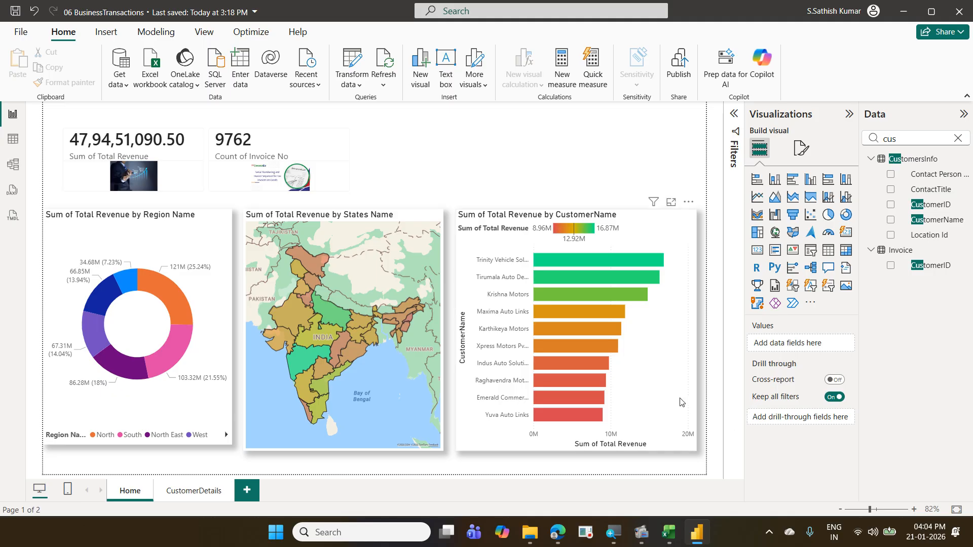
{"action": "left_click", "coordinate": [207, 490]}
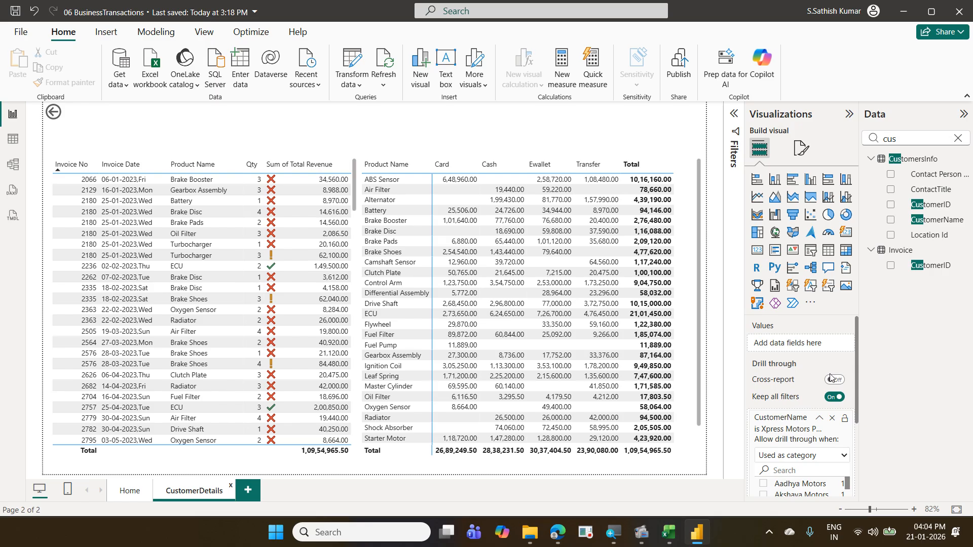
Step: Remove the existing drill-through field from the CustomerDetails page and set CustomerName from CustomersInfo as its drill-through field again
{"action": "left_click", "coordinate": [836, 418]}
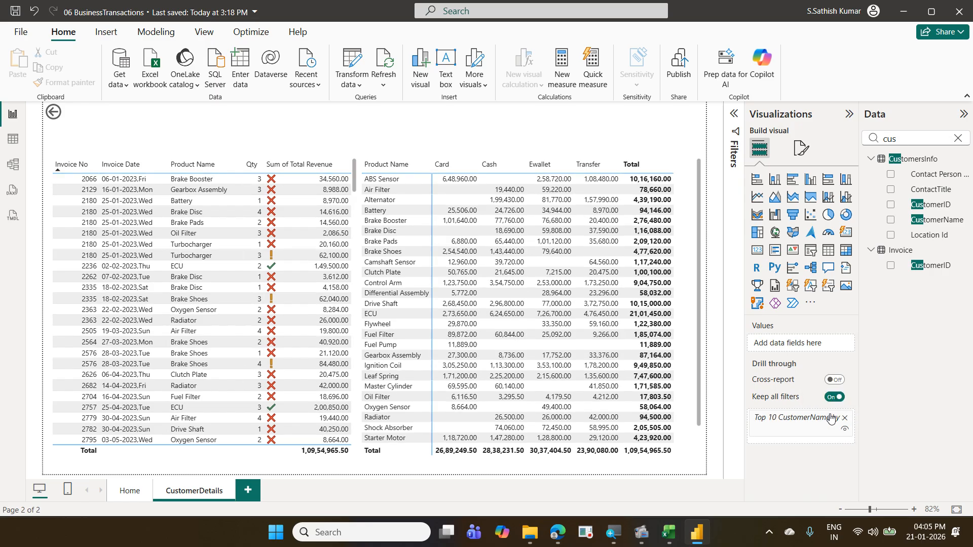
{"action": "left_click", "coordinate": [843, 421]}
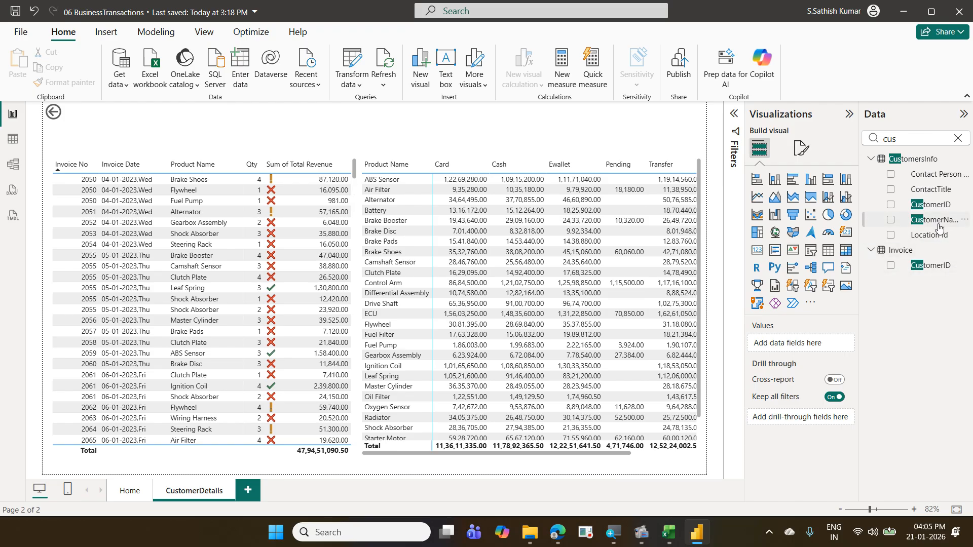
{"action": "left_click_drag", "start_coordinate": [939, 228], "coordinate": [822, 427]}
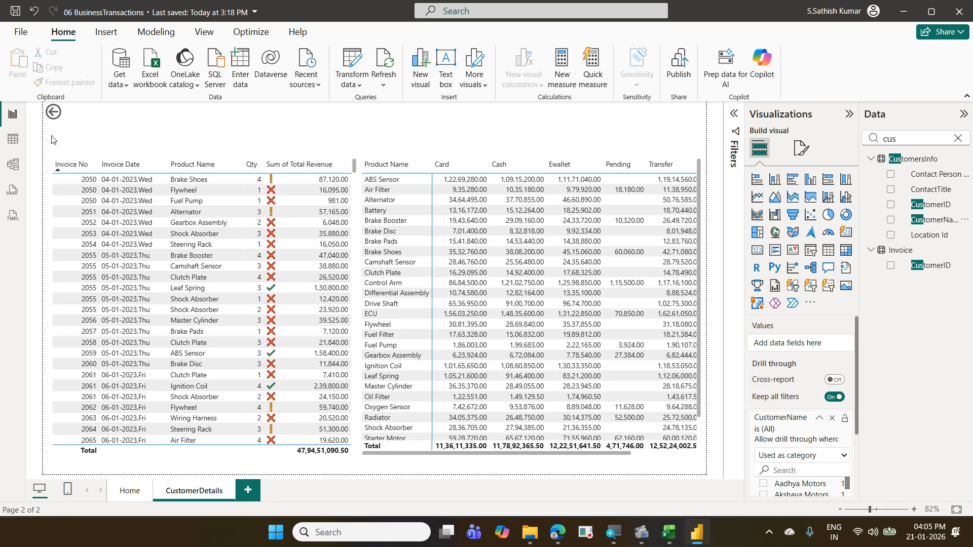
Step: Drill through to CustomerDetails from the Emerald bar in the Home page's customer revenue chart
{"action": "left_click", "coordinate": [135, 490]}
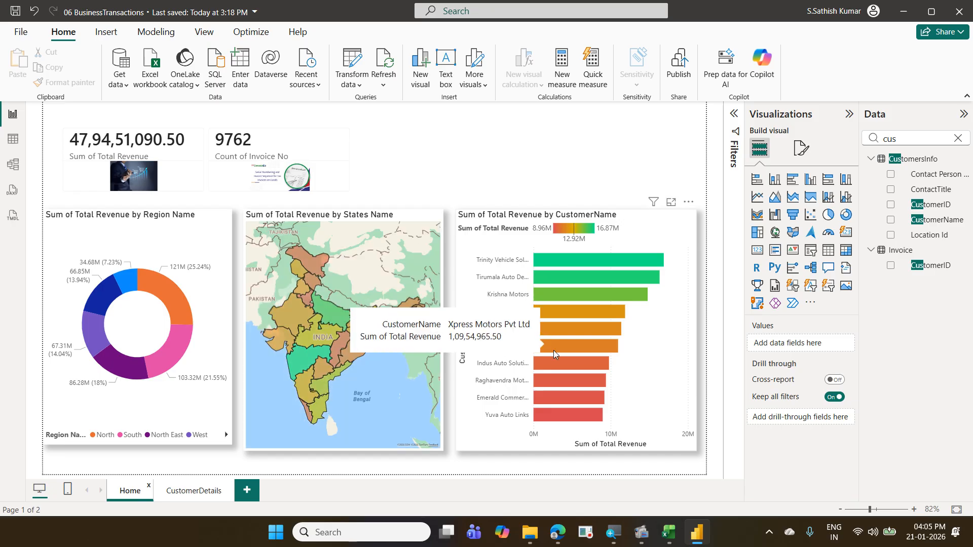
{"action": "right_click", "coordinate": [560, 400]}
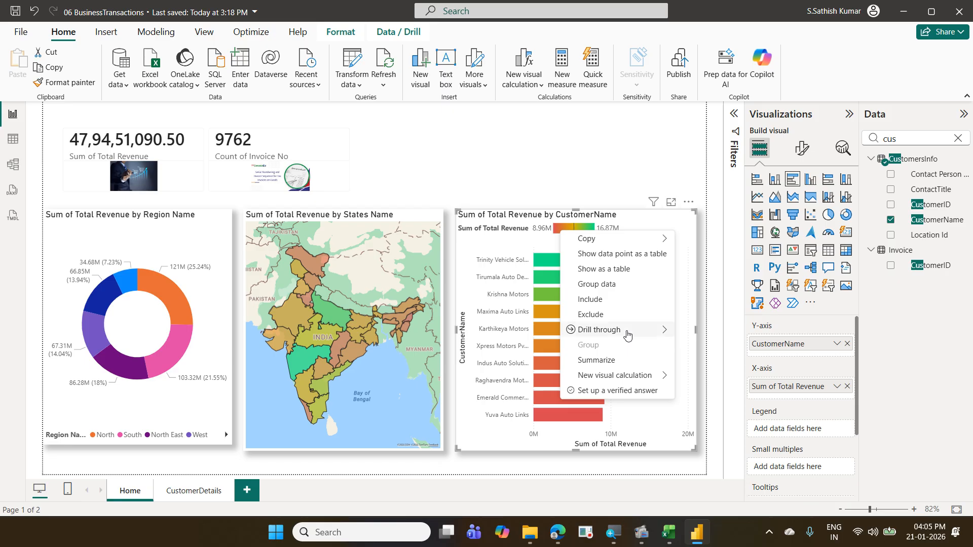
{"action": "mouse_move", "coordinate": [641, 331]}
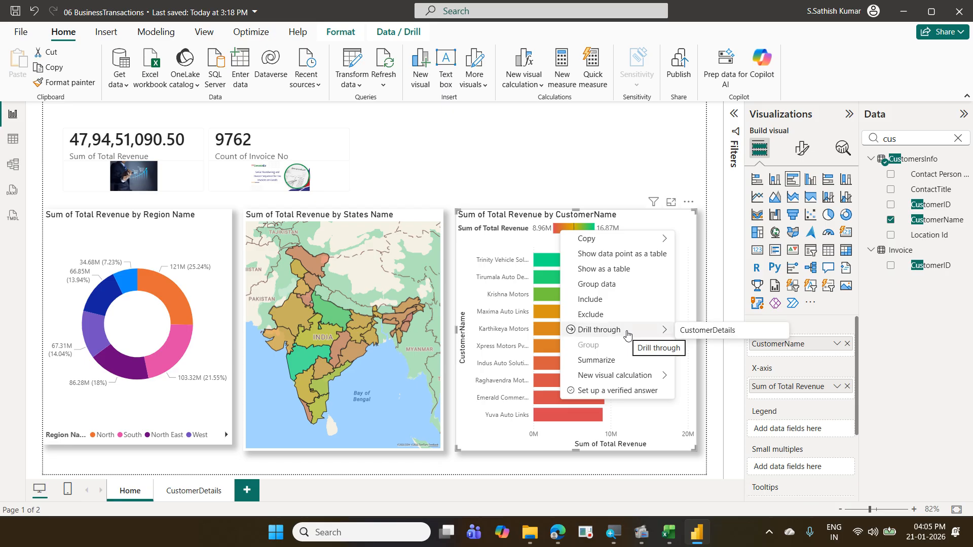
{"action": "left_click", "coordinate": [726, 332]}
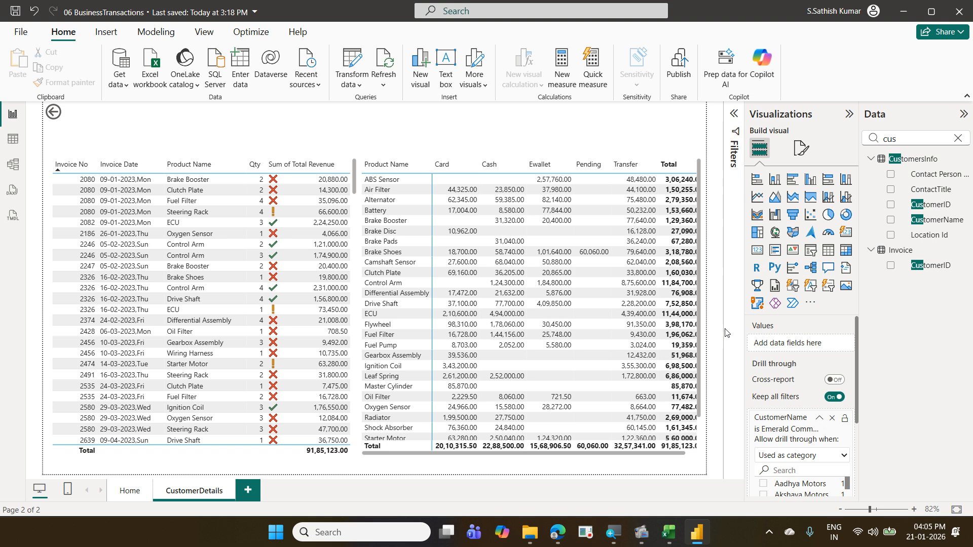
Step: Return to the Home page and drill through from the Maxima Auto Links bar to CustomerDetails
{"action": "left_click", "coordinate": [130, 492]}
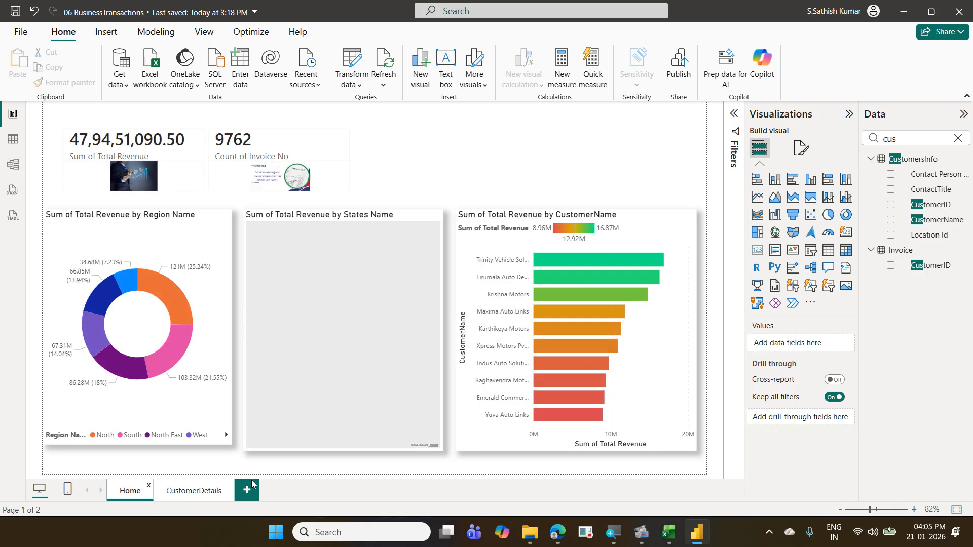
{"action": "right_click", "coordinate": [545, 312]}
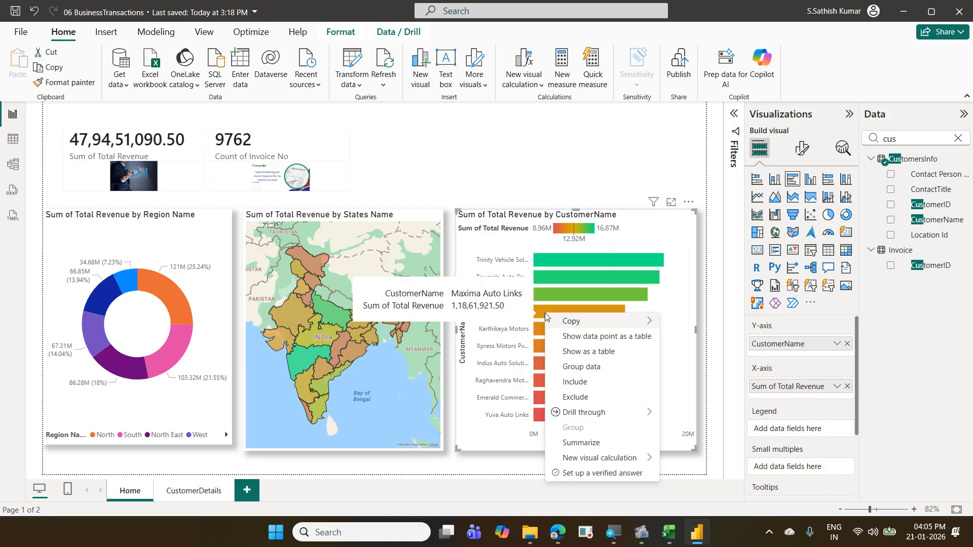
{"action": "mouse_move", "coordinate": [582, 412]}
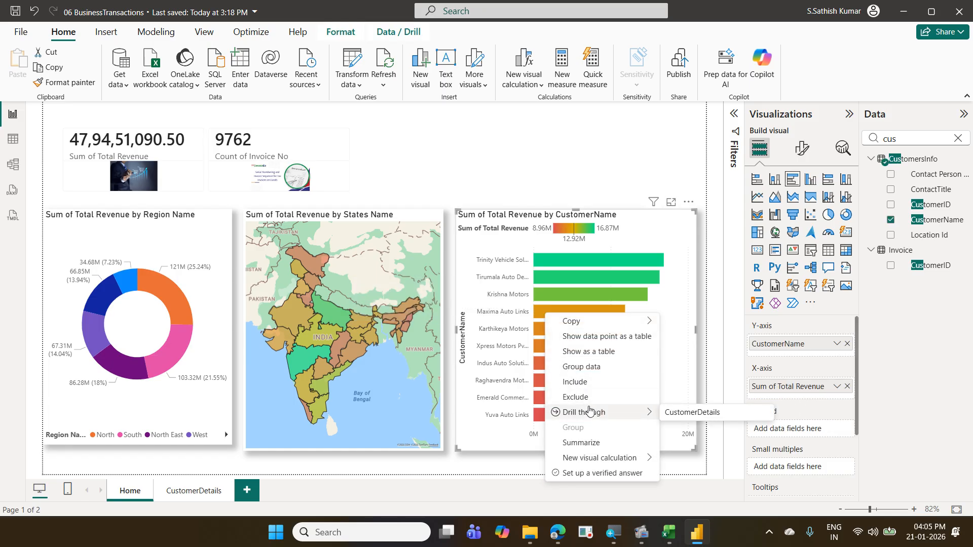
{"action": "left_click", "coordinate": [691, 412]}
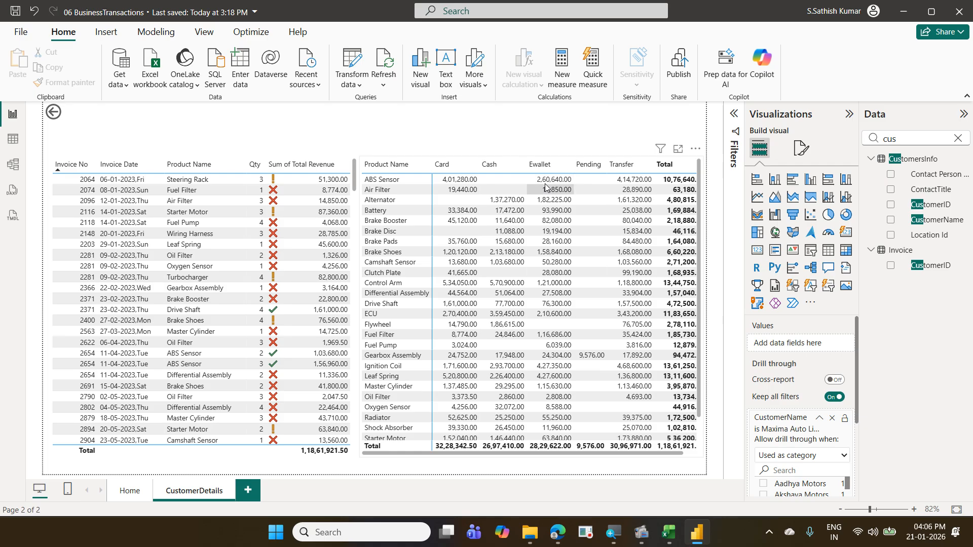
Step: Add a wide, short card showing CustomerName above the table and matrix on CustomerDetails, and turn off its category label
{"action": "left_click", "coordinate": [757, 250]}
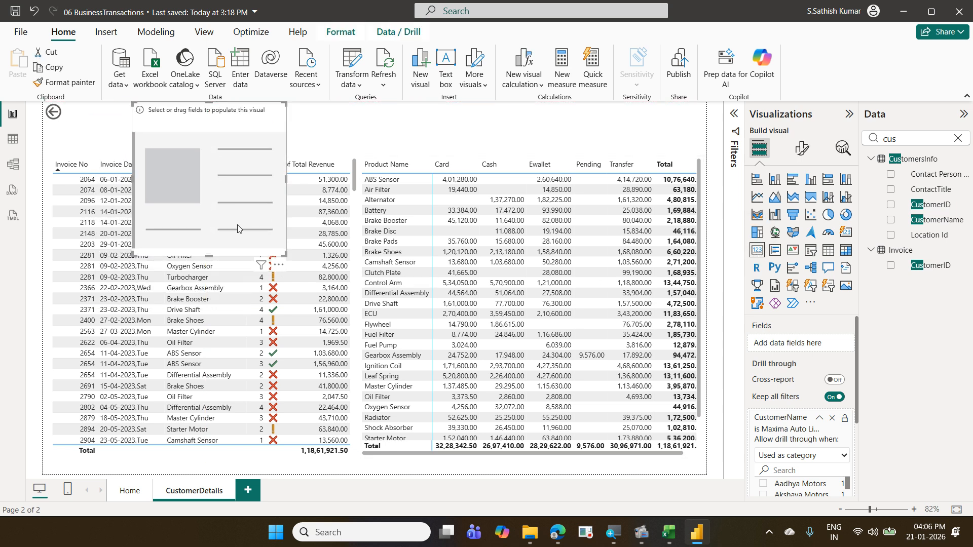
{"action": "left_click_drag", "start_coordinate": [286, 272], "coordinate": [593, 145]}
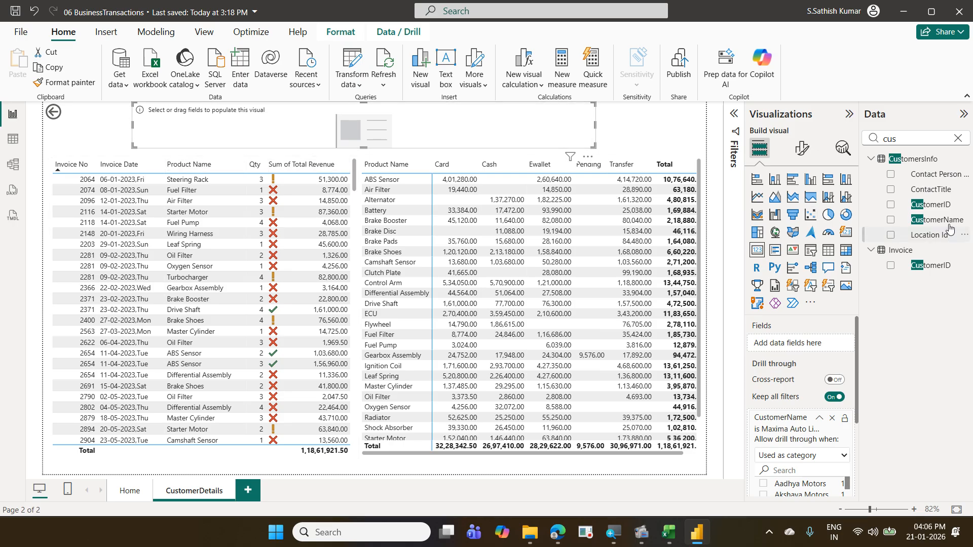
{"action": "left_click_drag", "start_coordinate": [948, 222], "coordinate": [833, 349]}
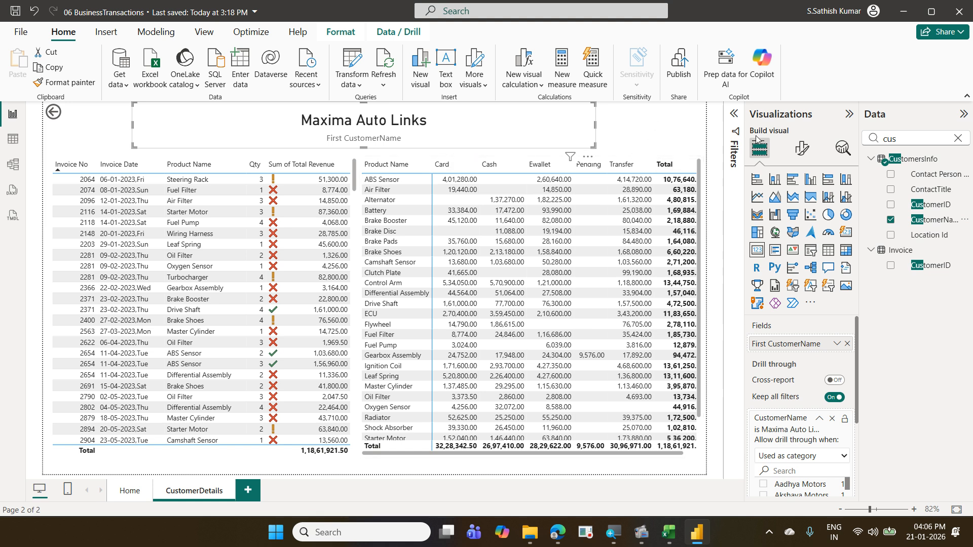
{"action": "left_click", "coordinate": [805, 153]}
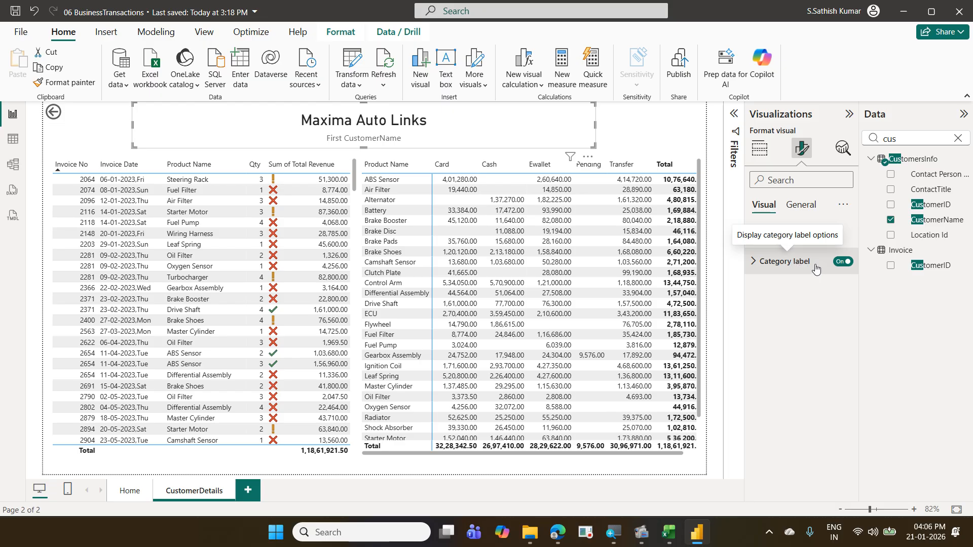
{"action": "left_click", "coordinate": [843, 261]}
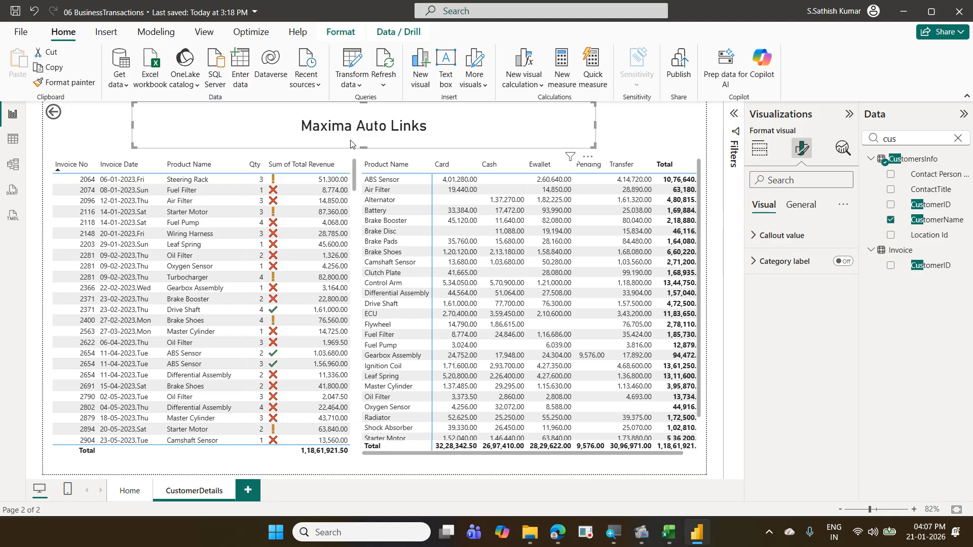
Step: Drill through from the Tirumala Auto Dealers bar on the Home page to check the customer name card on CustomerDetails
{"action": "left_click", "coordinate": [129, 491]}
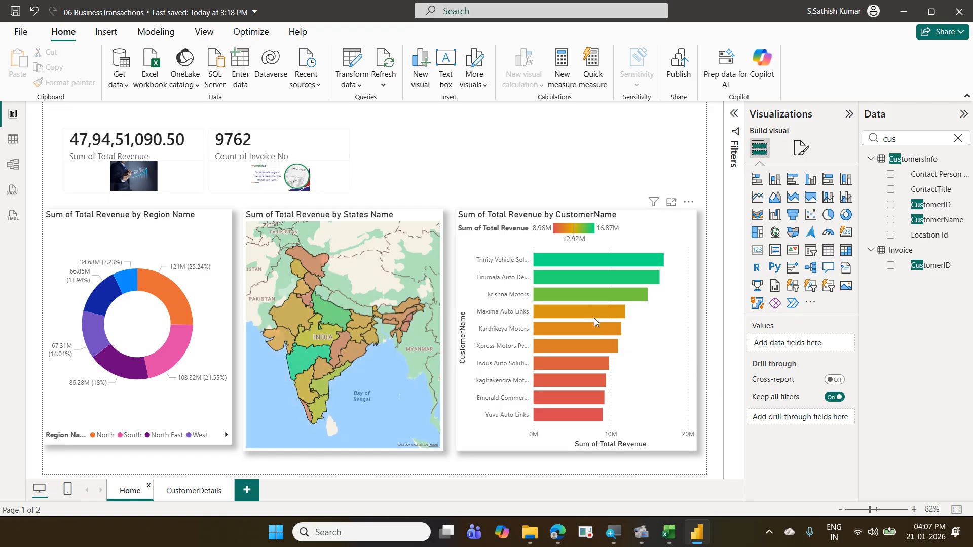
{"action": "right_click", "coordinate": [573, 275]}
{"action": "mouse_move", "coordinate": [651, 374]}
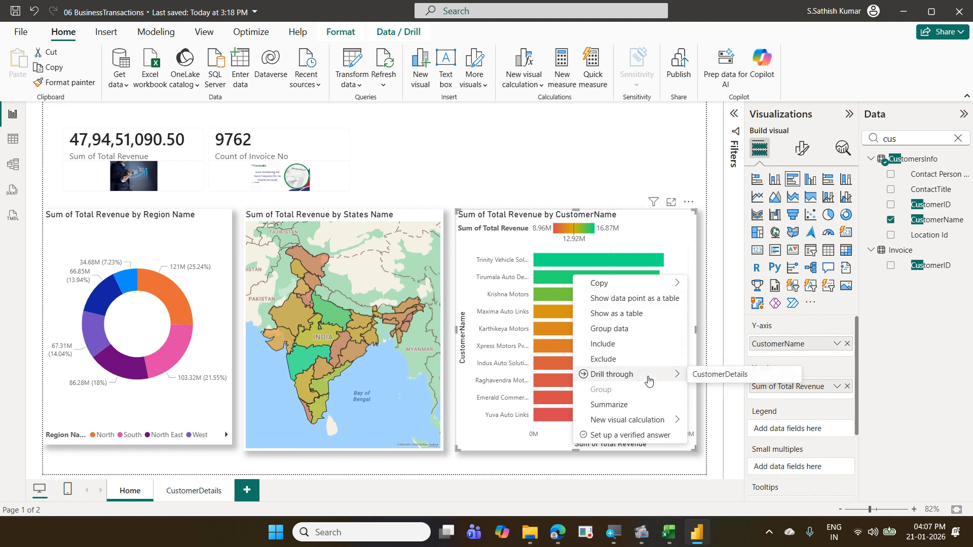
{"action": "left_click", "coordinate": [714, 380]}
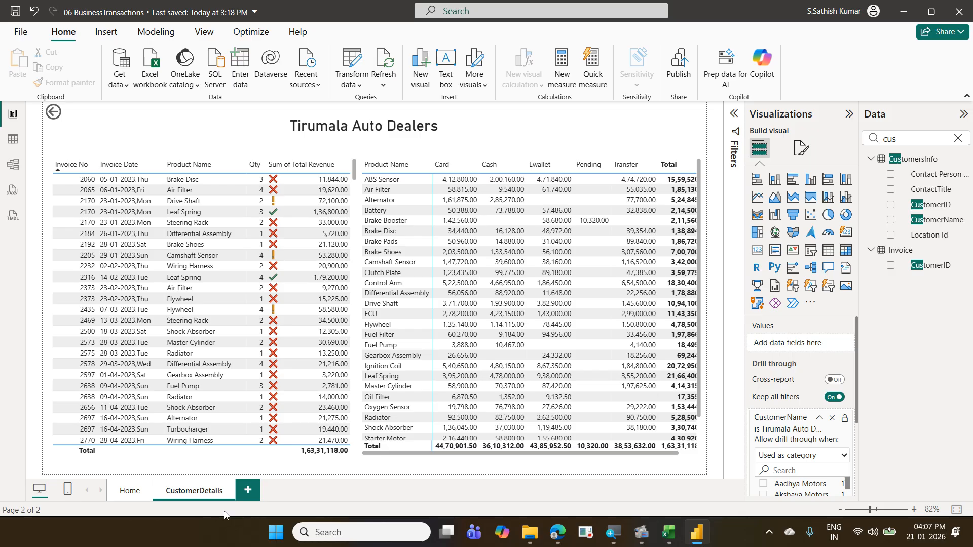
{"action": "left_click", "coordinate": [129, 492]}
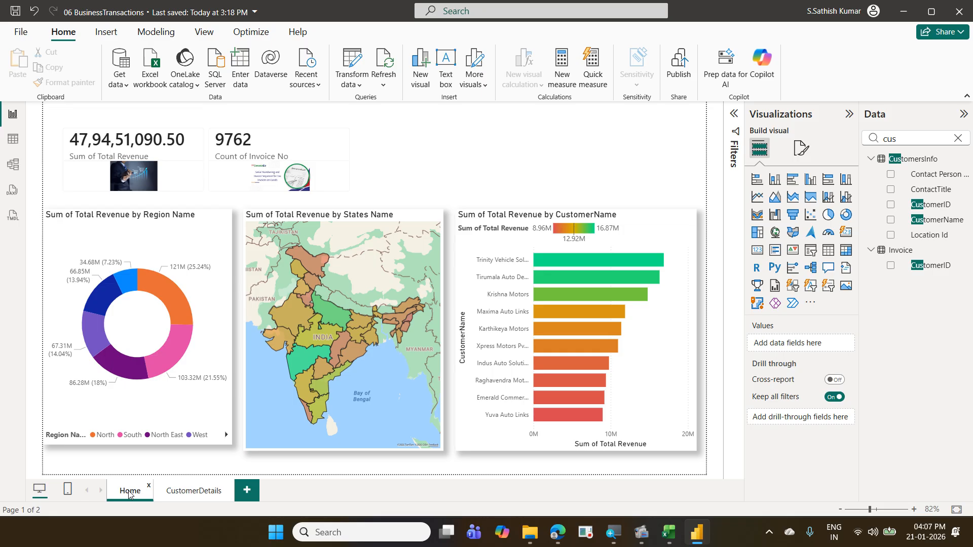
{"action": "right_click", "coordinate": [556, 276]}
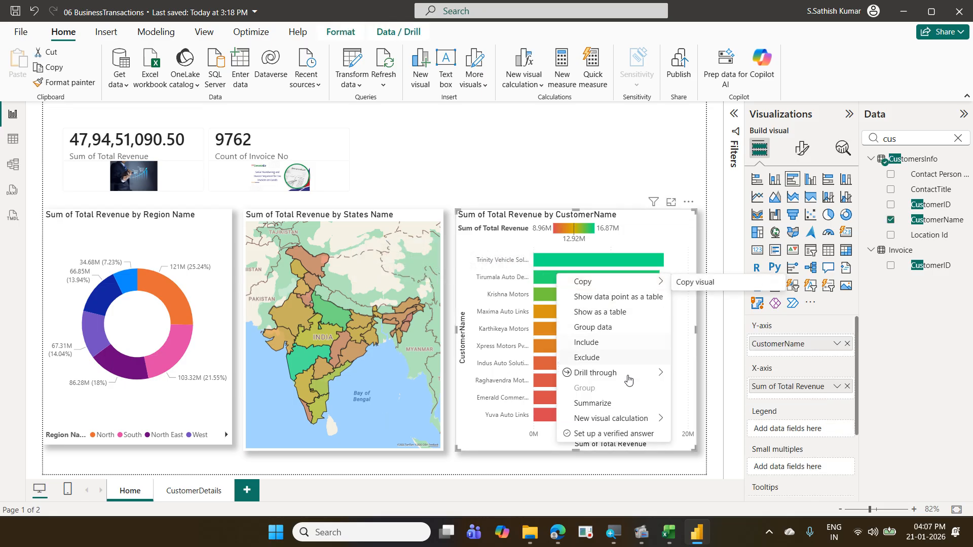
{"action": "mouse_move", "coordinate": [628, 379]}
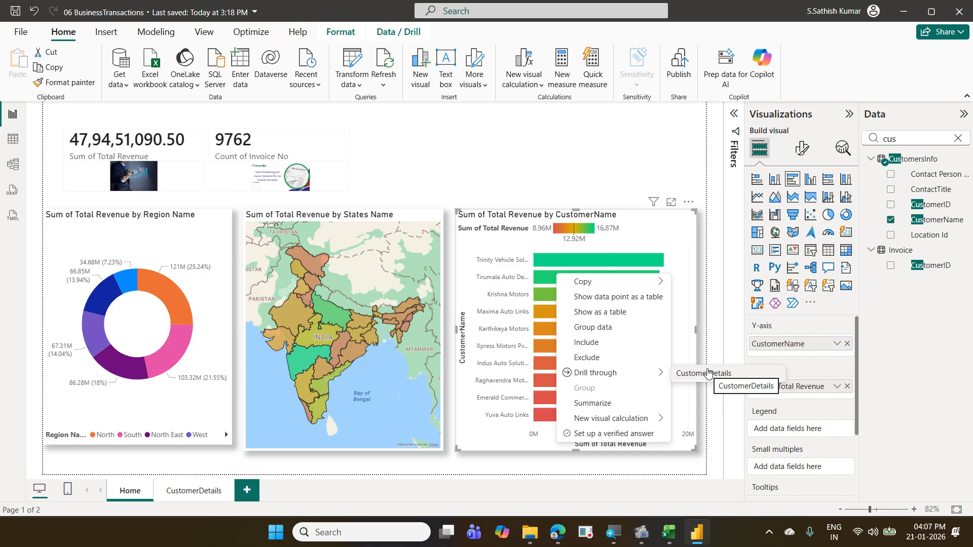
{"action": "left_click", "coordinate": [611, 158]}
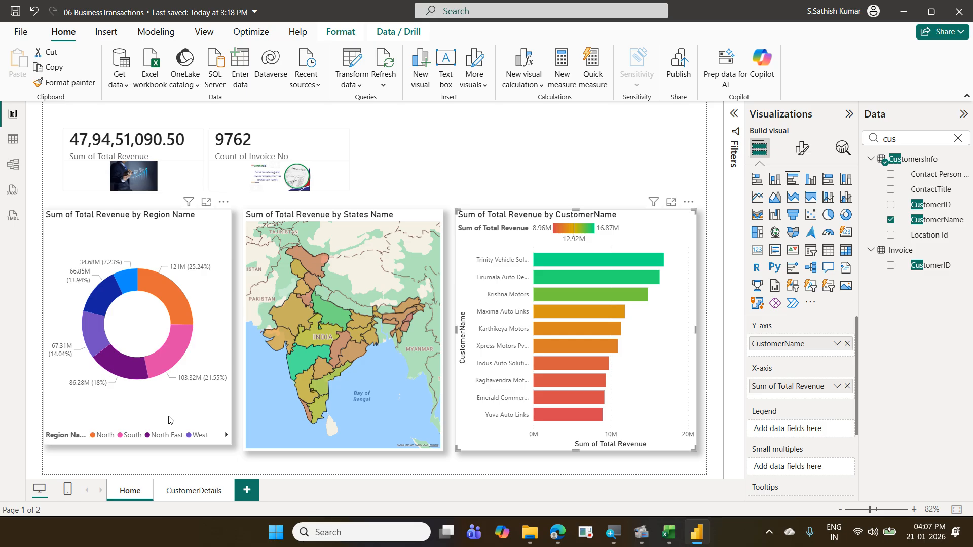
Step: Allow the CustomerDetails page to be used as a tooltip in its page information settings
{"action": "left_click", "coordinate": [185, 493]}
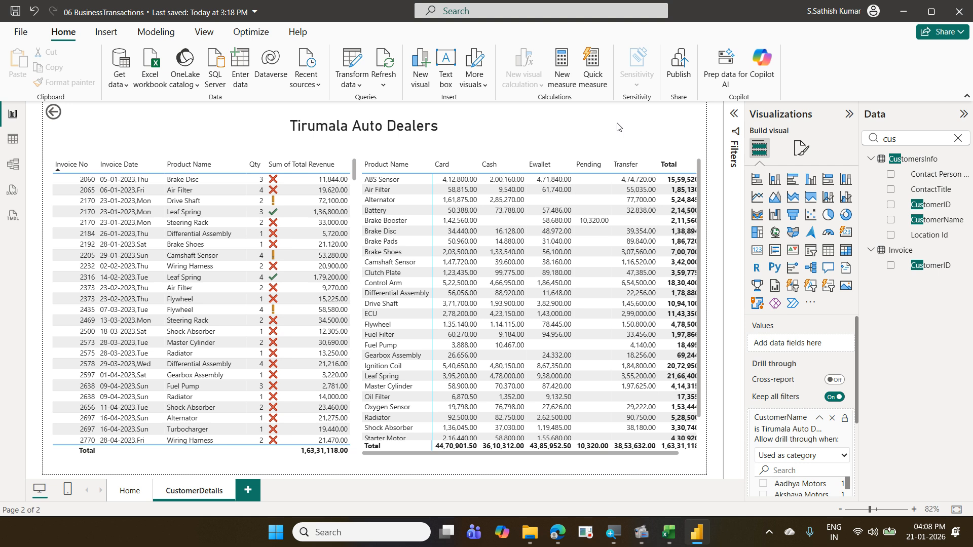
{"action": "left_click", "coordinate": [798, 153]}
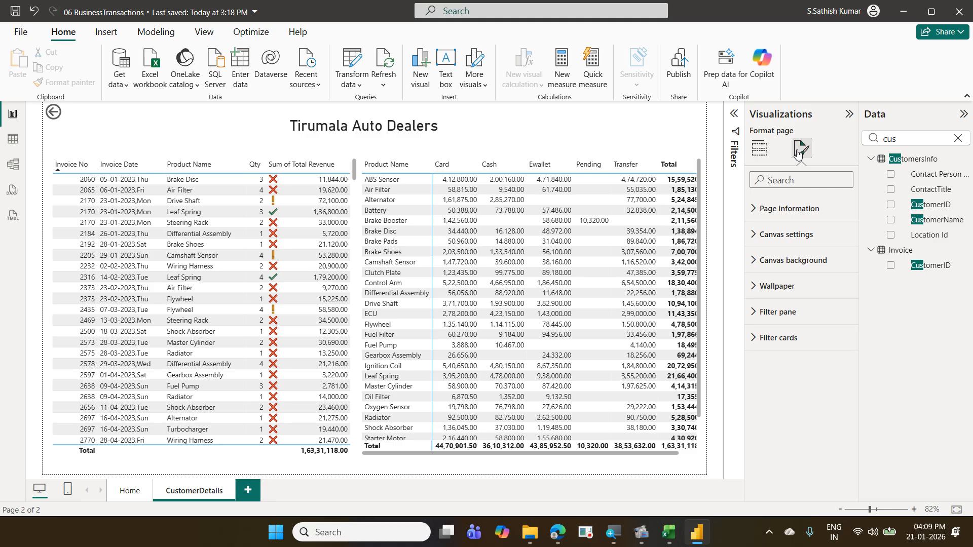
{"action": "left_click", "coordinate": [793, 212]}
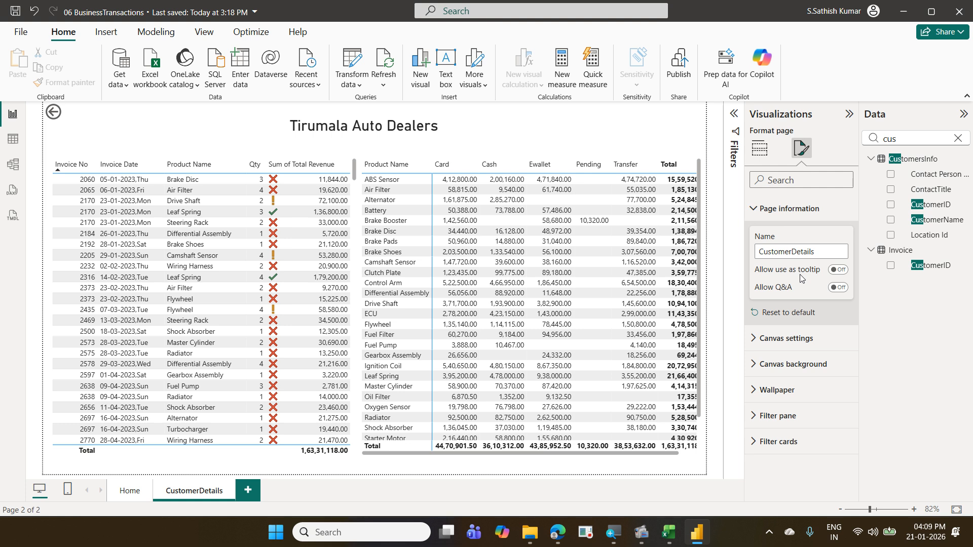
{"action": "left_click", "coordinate": [839, 270]}
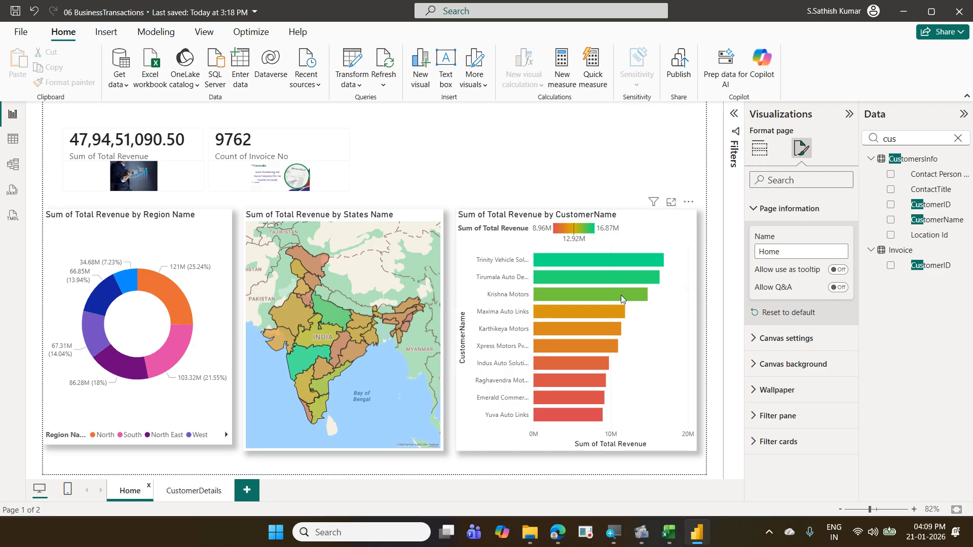
Step: Preview the CustomerDetails tooltip on the Home page's customer revenue bars, from Krishna Motors down to Indus Auto Solutions
{"action": "mouse_move", "coordinate": [621, 295]}
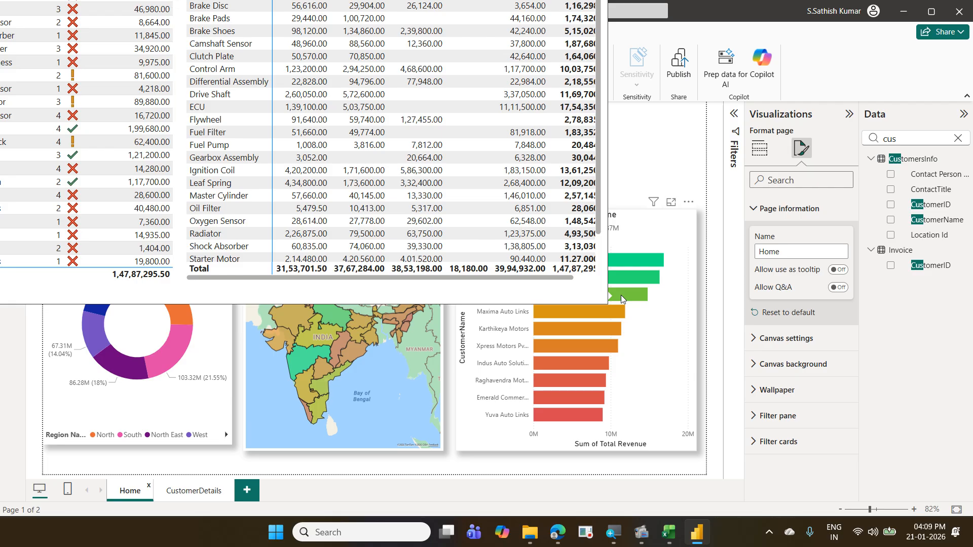
{"action": "mouse_move", "coordinate": [619, 313]}
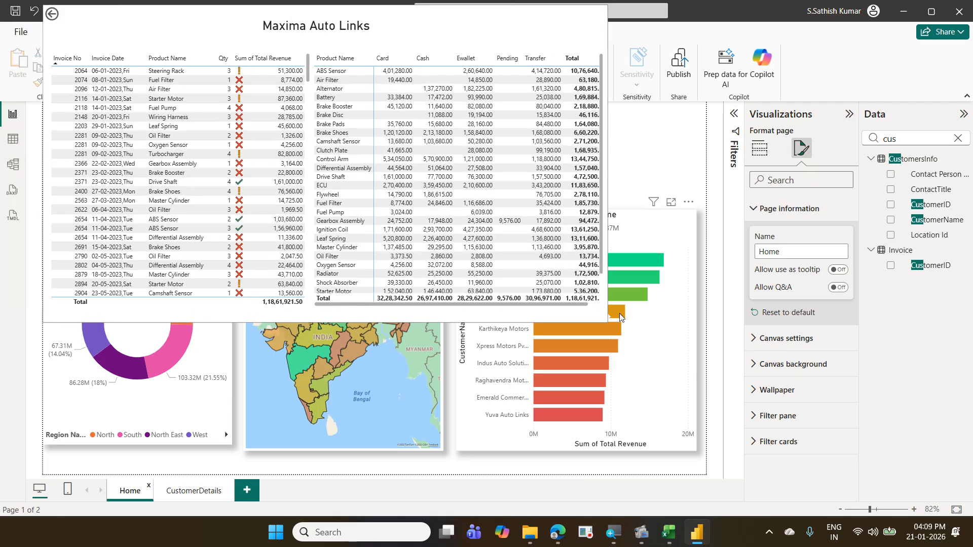
{"action": "mouse_move", "coordinate": [613, 329]}
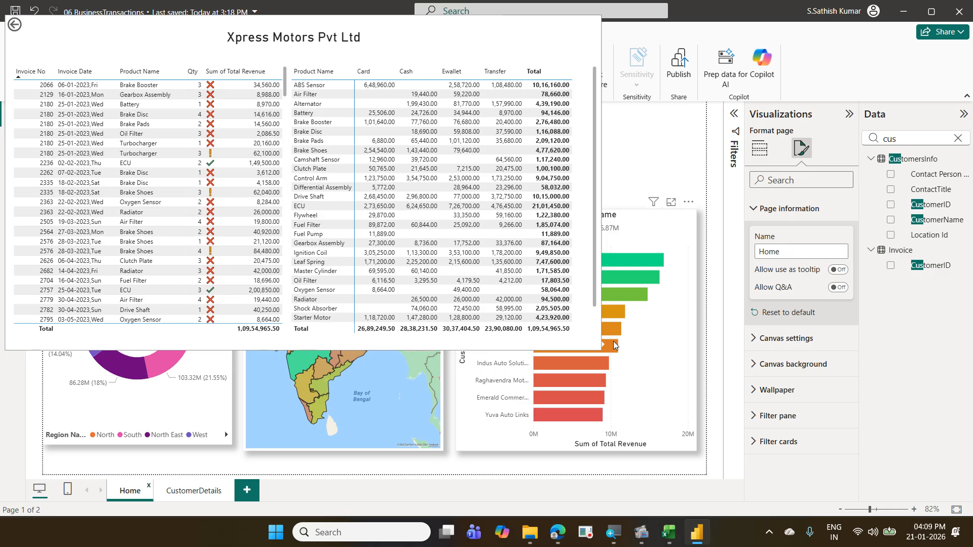
{"action": "mouse_move", "coordinate": [603, 361]}
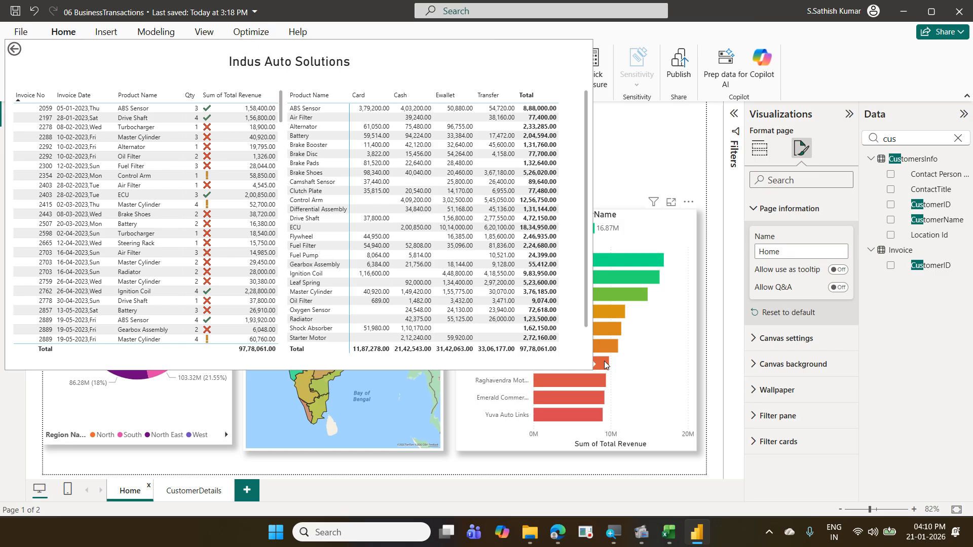
Step: Test the back link on CustomerDetails and switch between the two report pages, ending on Home
{"action": "left_click", "coordinate": [203, 495]}
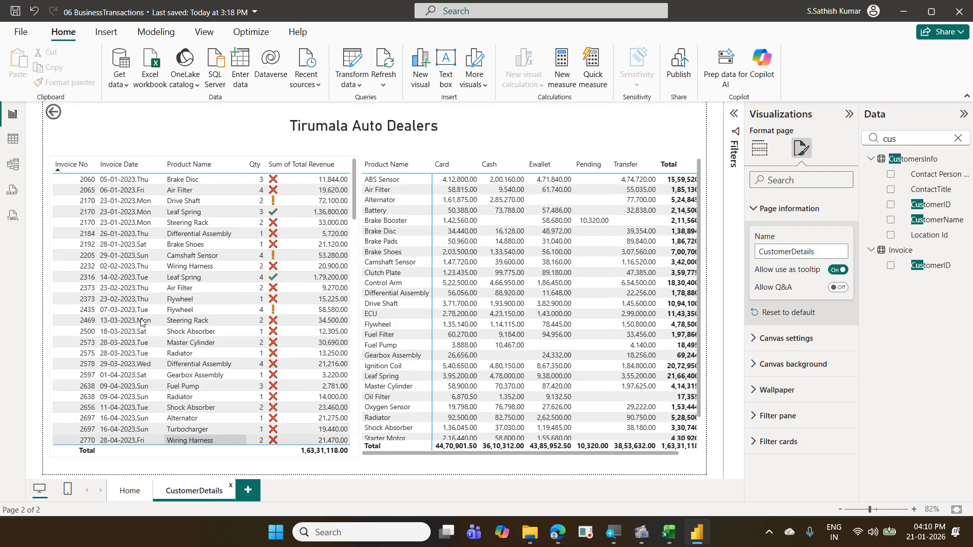
{"action": "left_click", "coordinate": [56, 117], "text": "ctrl"}
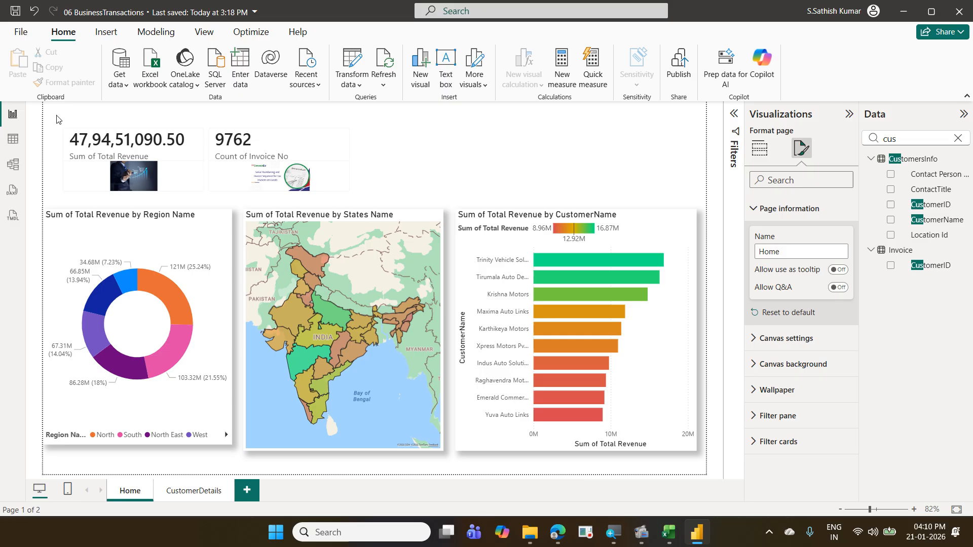
{"action": "left_click", "coordinate": [213, 495]}
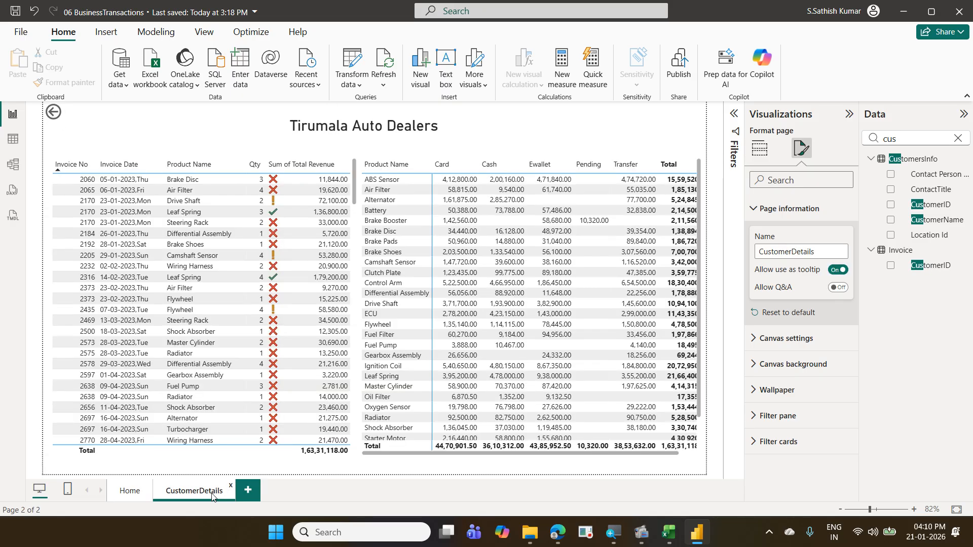
{"action": "left_click", "coordinate": [133, 491]}
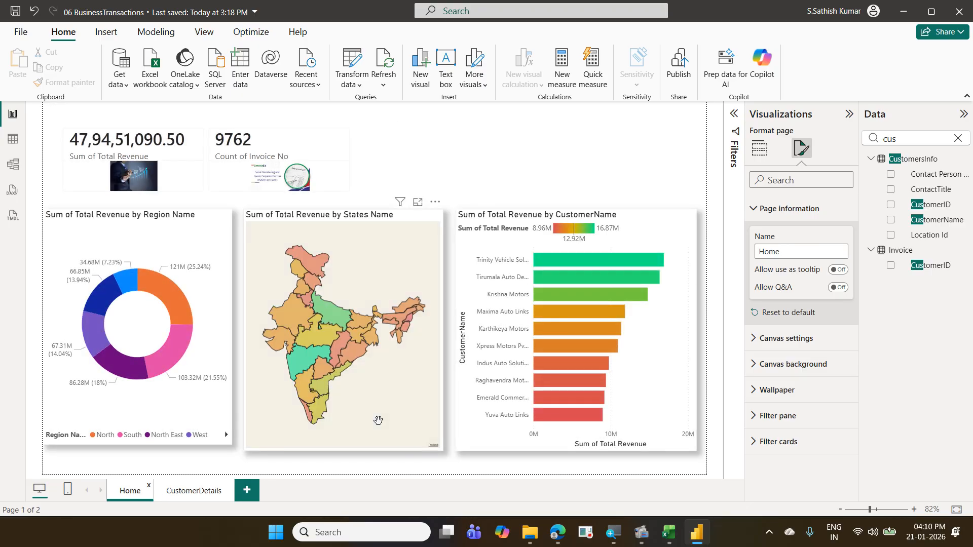
Step: Hide the CustomerDetails page from the report's page navigation
{"action": "mouse_move", "coordinate": [158, 470]}
{"action": "left_mouse_down"}
{"action": "mouse_move", "coordinate": [158, 479]}
{"action": "mouse_move", "coordinate": [242, 501]}
{"action": "mouse_move", "coordinate": [188, 502]}
{"action": "left_mouse_up"}
{"action": "left_click_drag", "start_coordinate": [175, 476], "coordinate": [235, 500]}
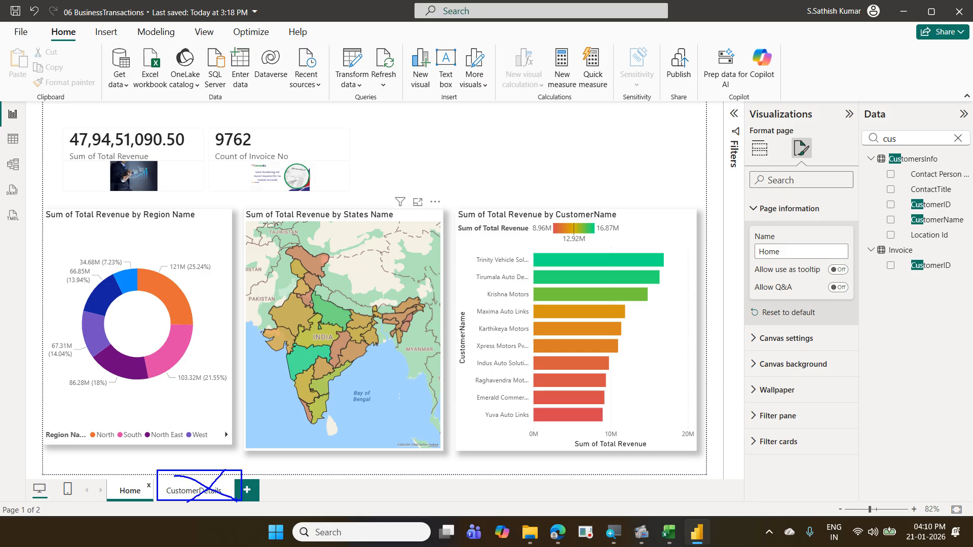
{"action": "key", "text": "Escape"}
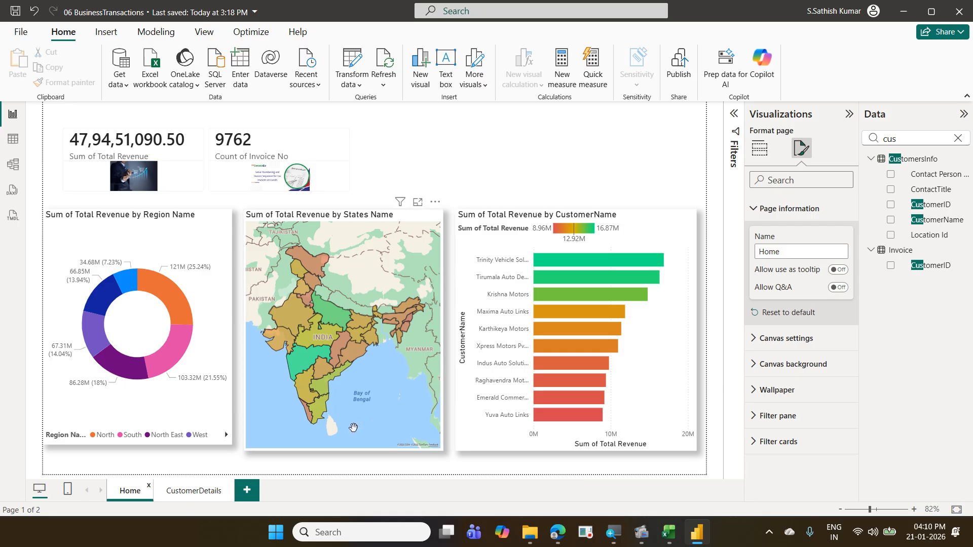
{"action": "right_click", "coordinate": [206, 496]}
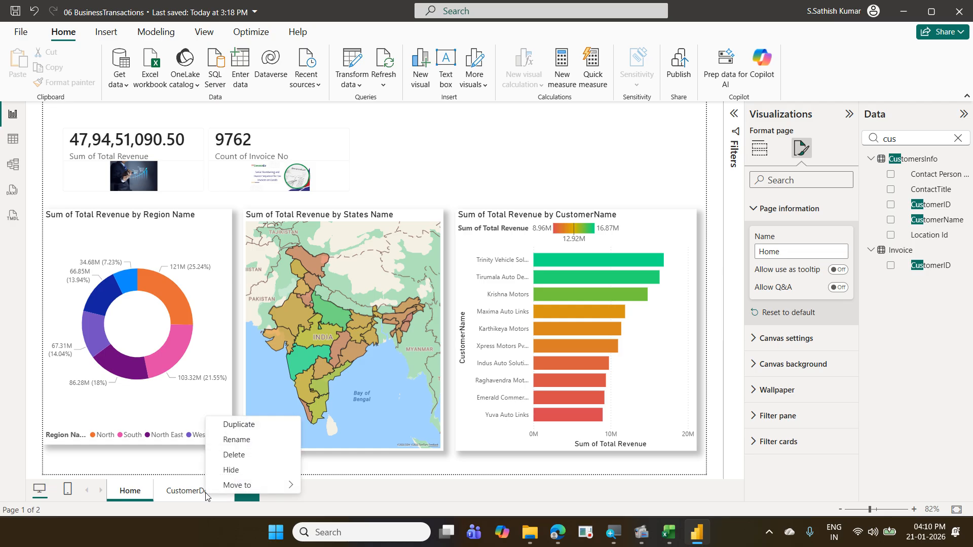
{"action": "left_click", "coordinate": [259, 473]}
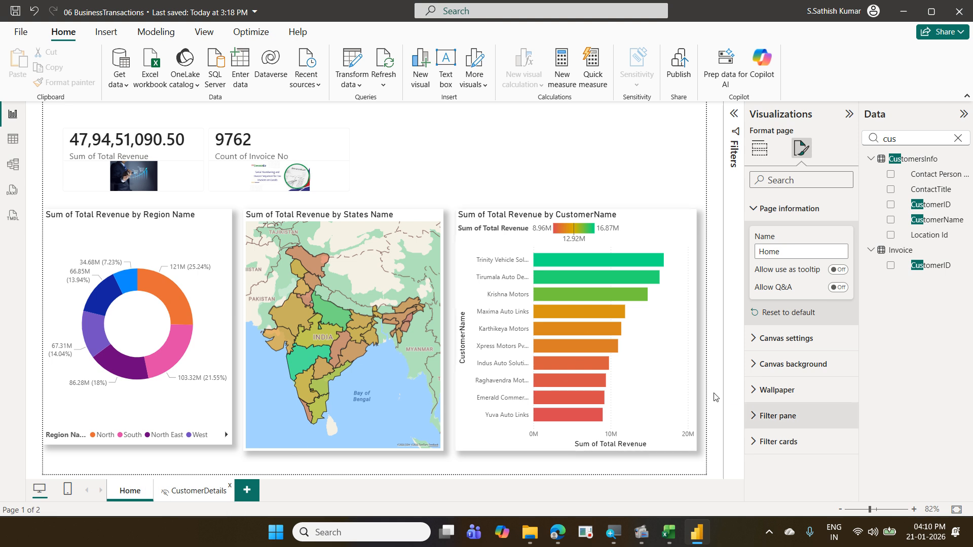
Step: Check the tooltip and available drill-through options on the Home page's Krishna Motors and Maxima Auto Links revenue bars
{"action": "mouse_move", "coordinate": [585, 295]}
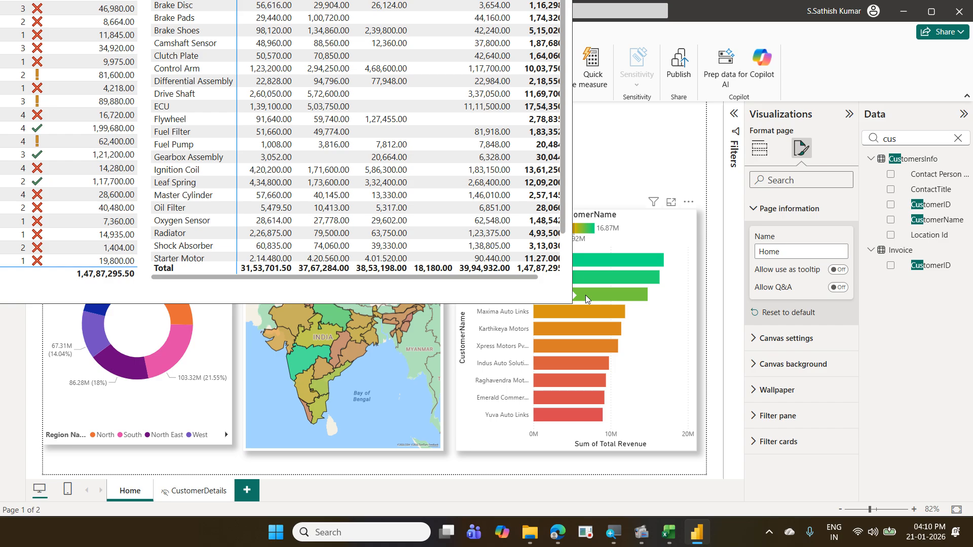
{"action": "right_click", "coordinate": [586, 295]}
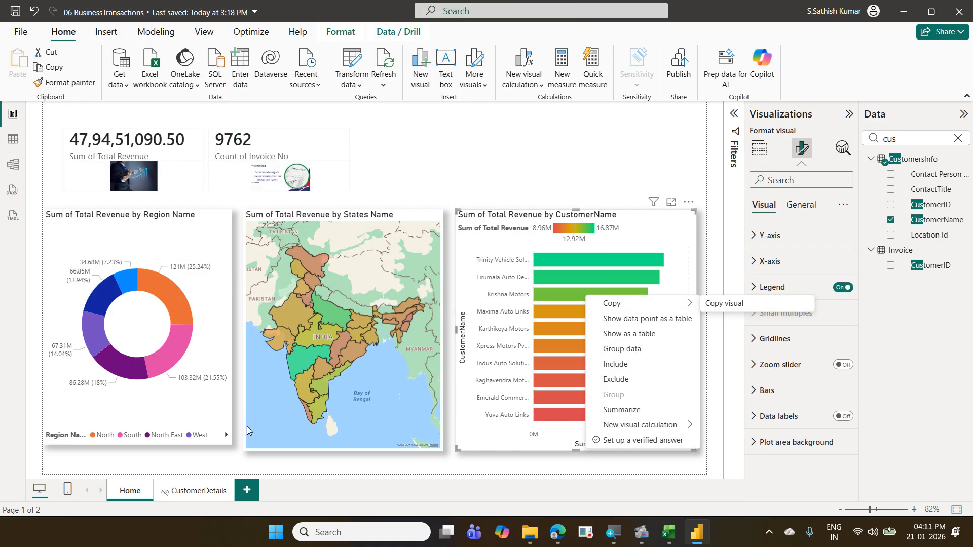
{"action": "left_click", "coordinate": [189, 495]}
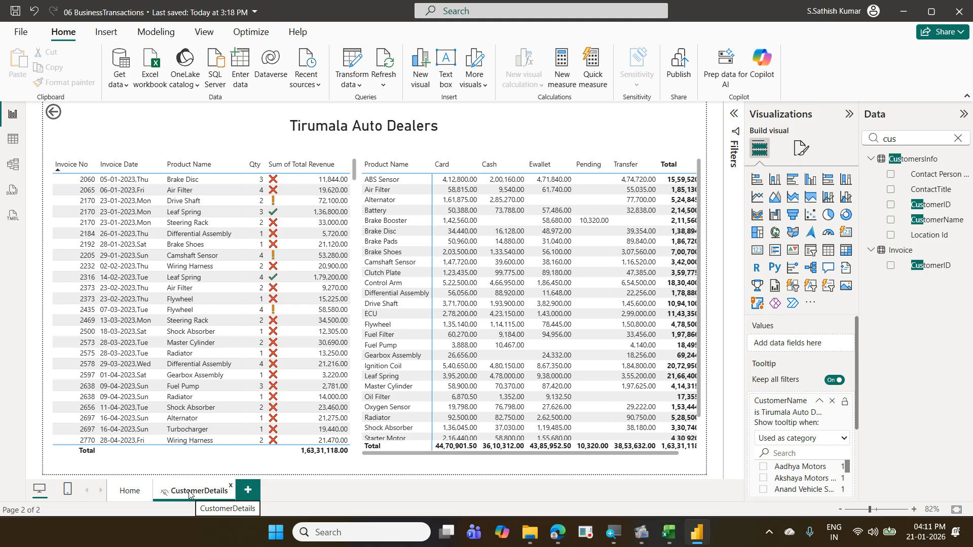
{"action": "left_click", "coordinate": [131, 490]}
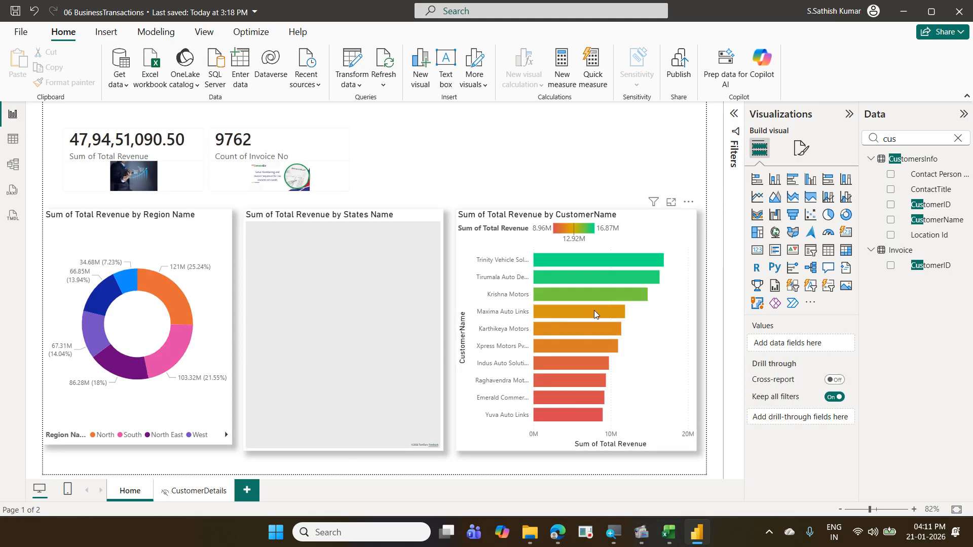
{"action": "mouse_move", "coordinate": [594, 310]}
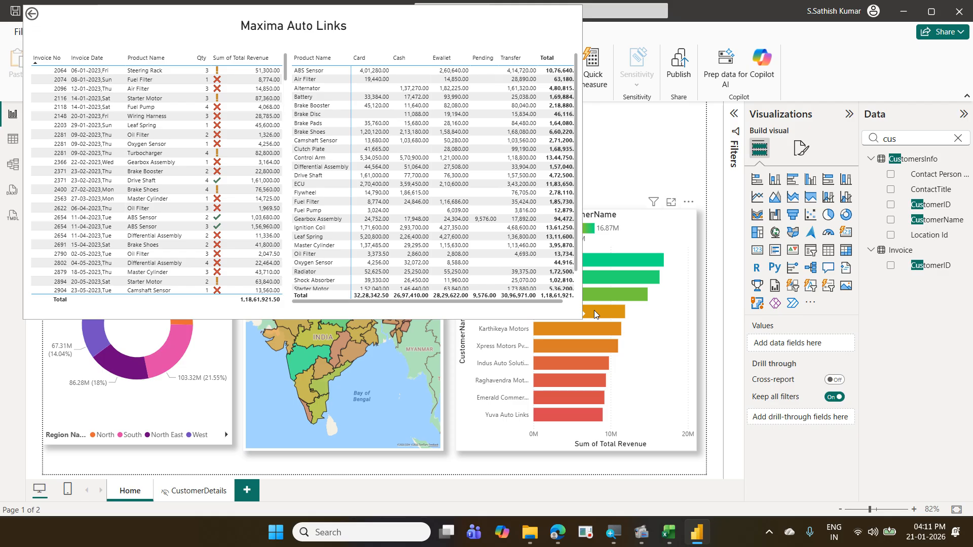
{"action": "right_click", "coordinate": [593, 310]}
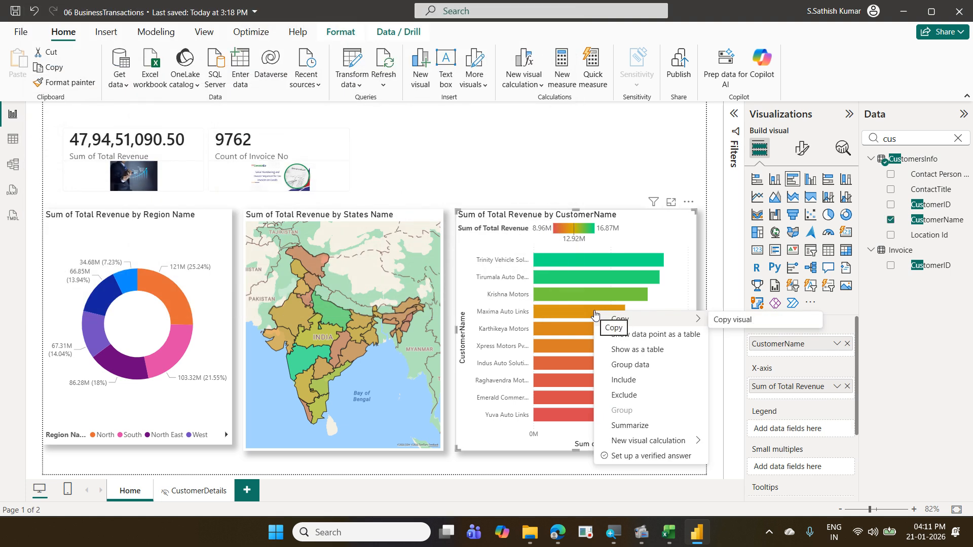
Step: Turn off the use of the CustomerDetails page as a tooltip in its page information settings
{"action": "left_click", "coordinate": [198, 491]}
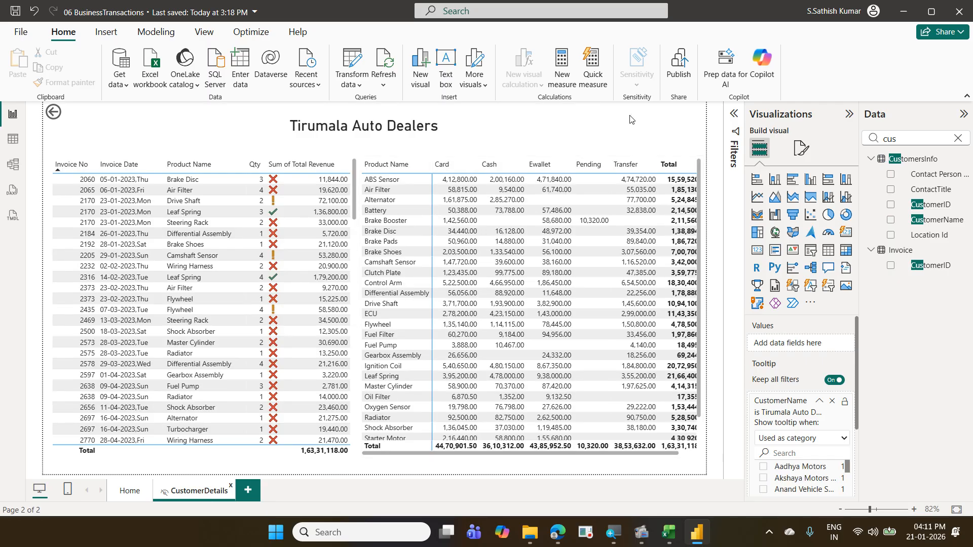
{"action": "left_click", "coordinate": [795, 154]}
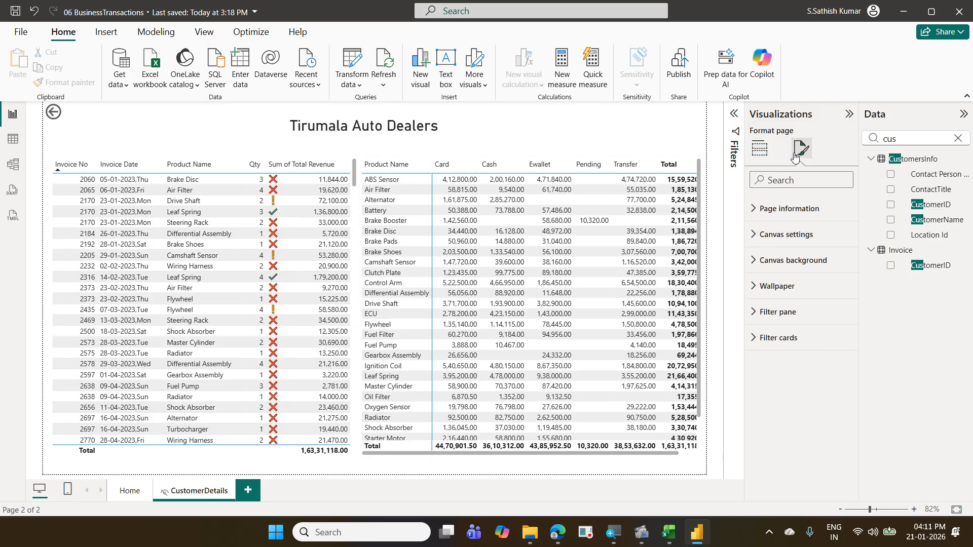
{"action": "left_click", "coordinate": [797, 209]}
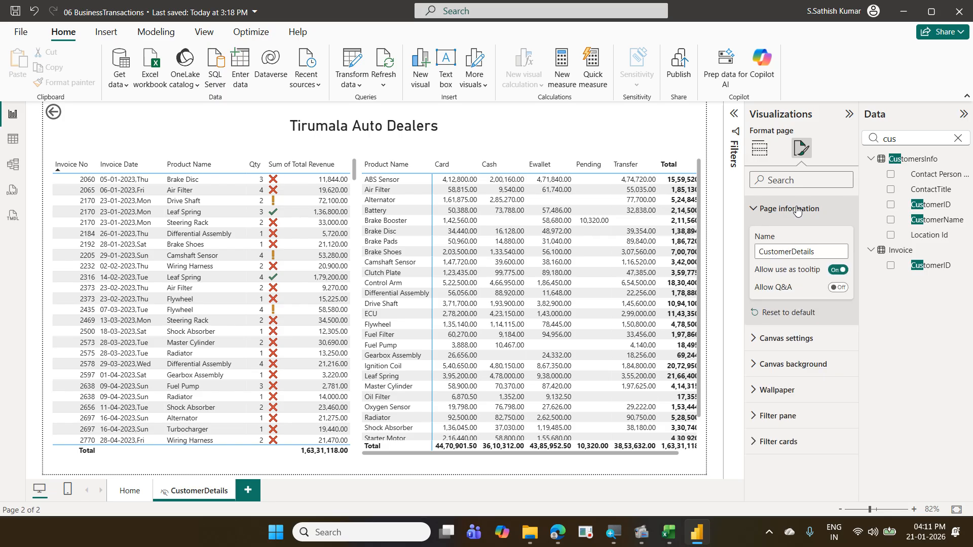
{"action": "left_click", "coordinate": [831, 273]}
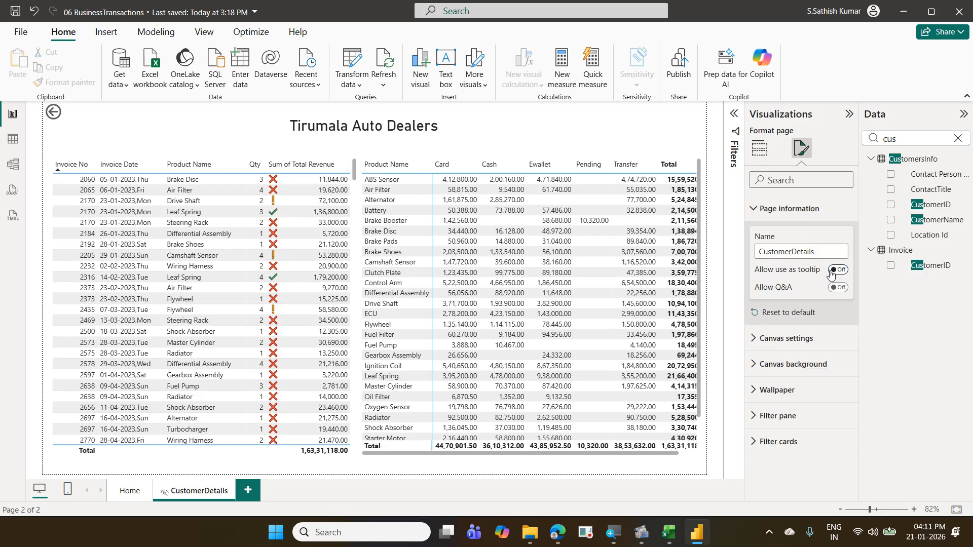
Step: Check the tooltip and the drill-through destination offered on the Home page's Tirumala Auto Dealers bar
{"action": "left_click", "coordinate": [124, 492]}
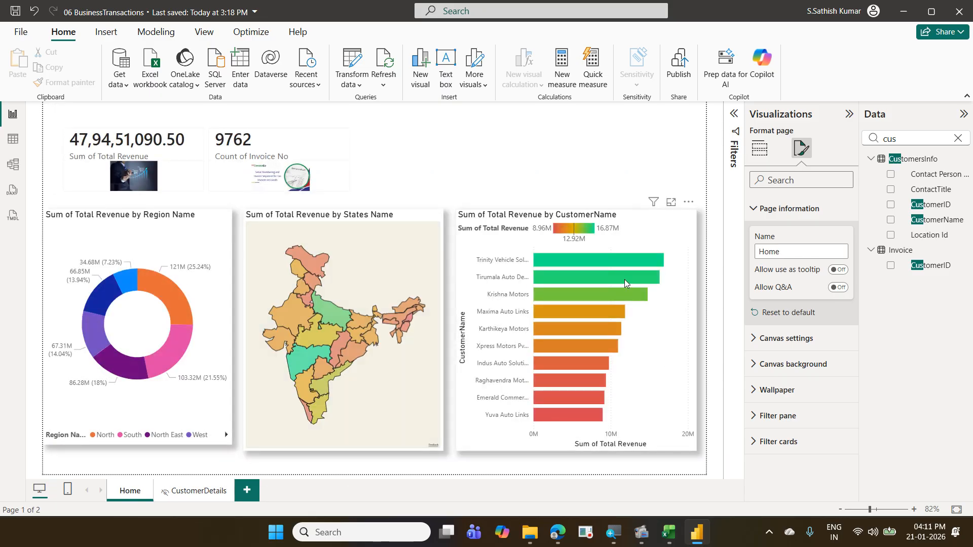
{"action": "mouse_move", "coordinate": [624, 278]}
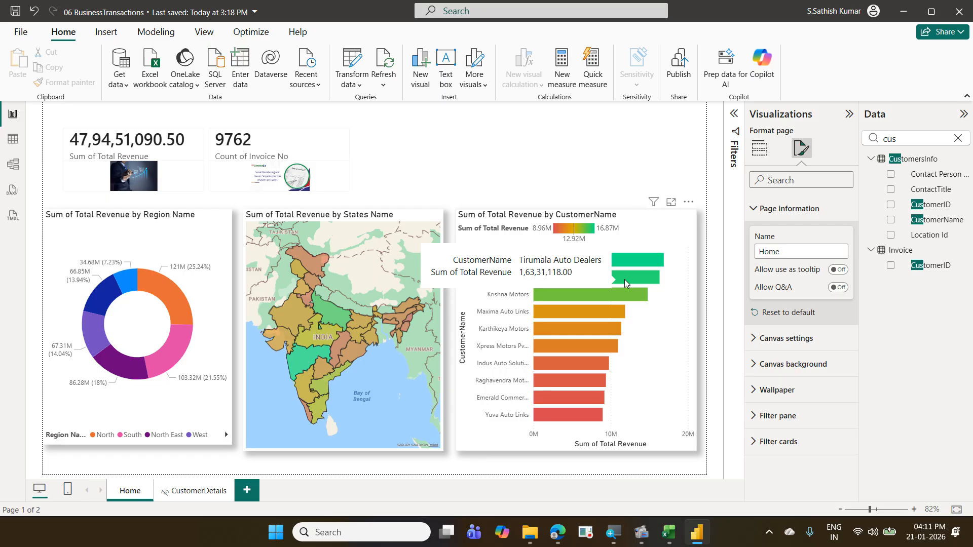
{"action": "right_click", "coordinate": [624, 279]}
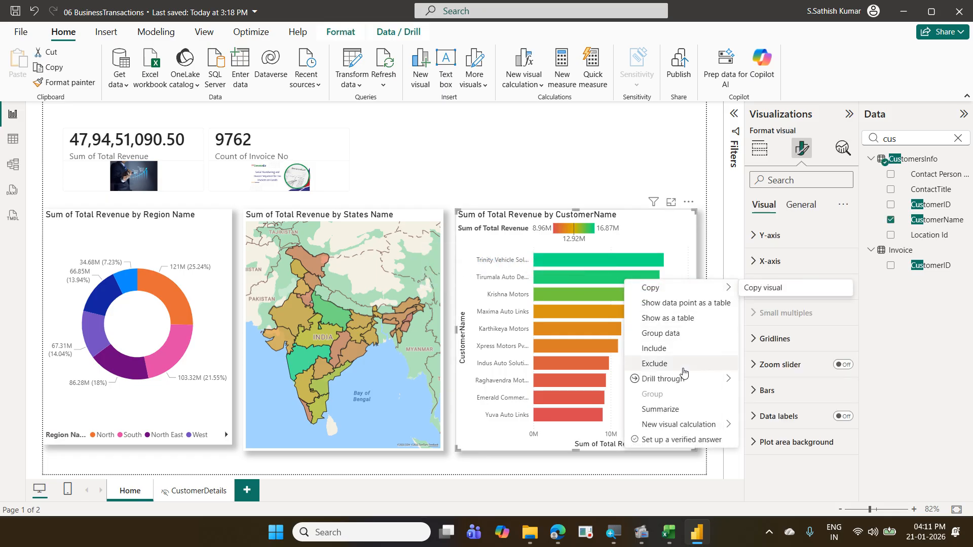
{"action": "mouse_move", "coordinate": [685, 385]}
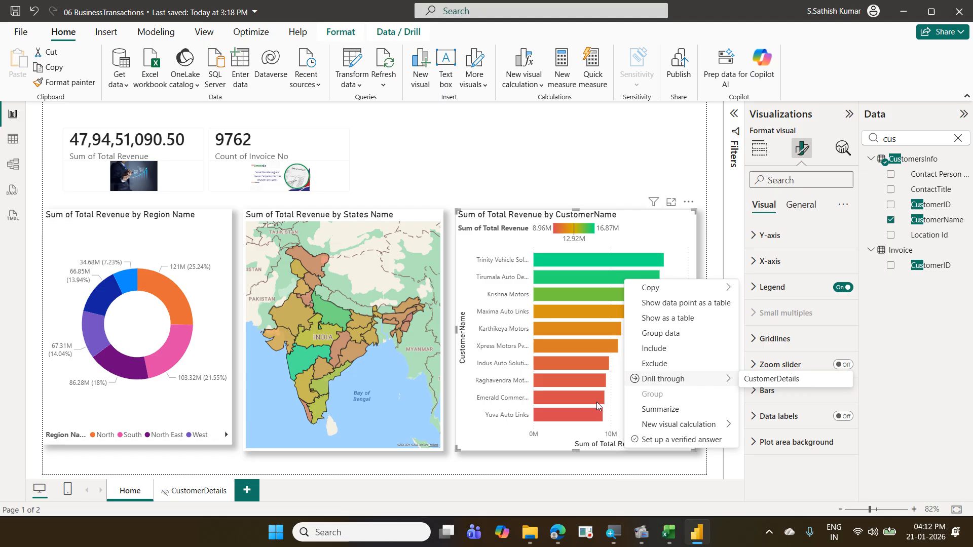
Step: Add a new report page with an enlarged Q&A visual and clear the field search so all tables are listed
{"action": "left_click", "coordinate": [255, 484]}
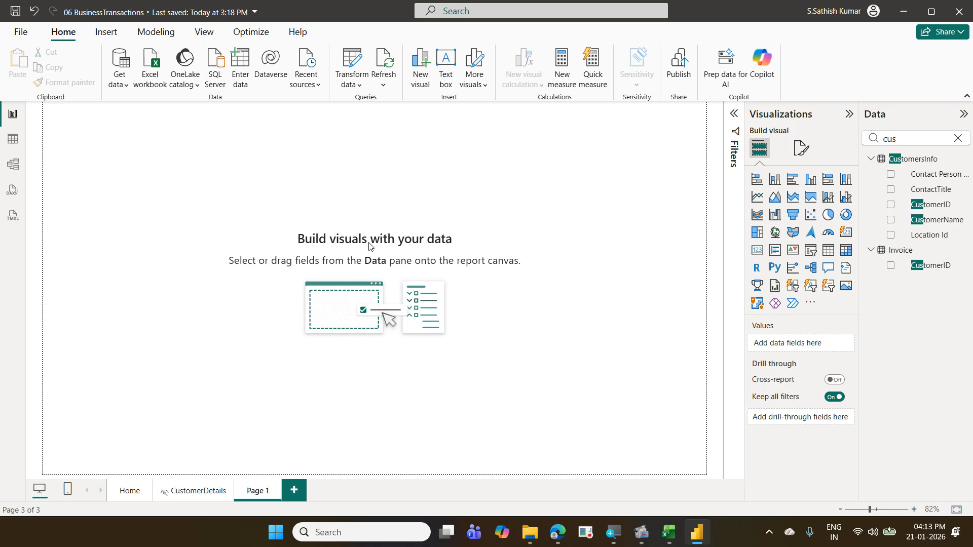
{"action": "left_click", "coordinate": [828, 271]}
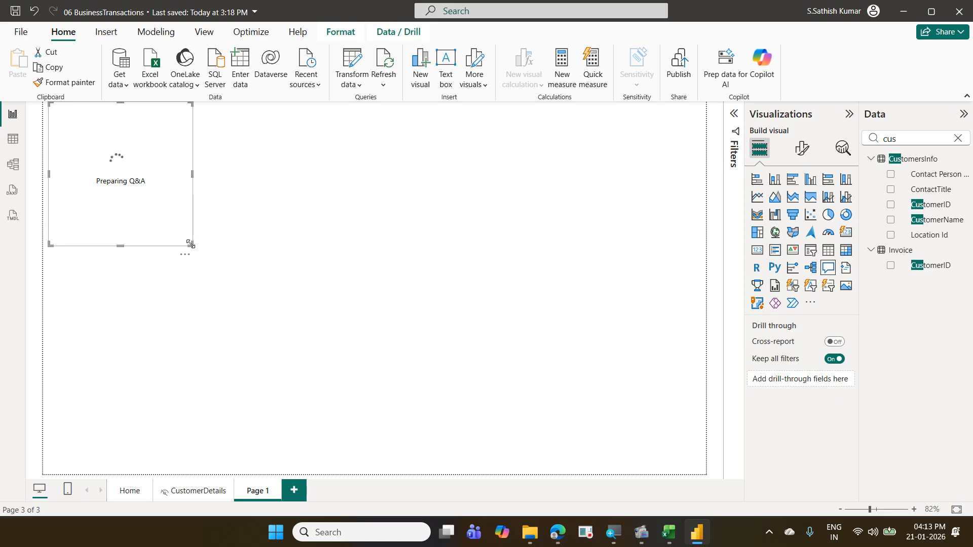
{"action": "left_click_drag", "start_coordinate": [190, 246], "coordinate": [368, 340]}
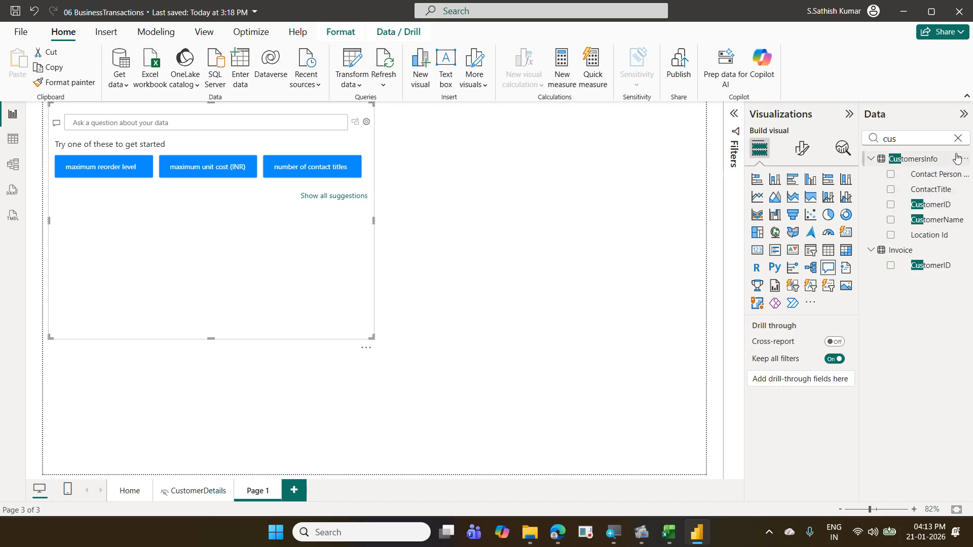
{"action": "left_click", "coordinate": [957, 138]}
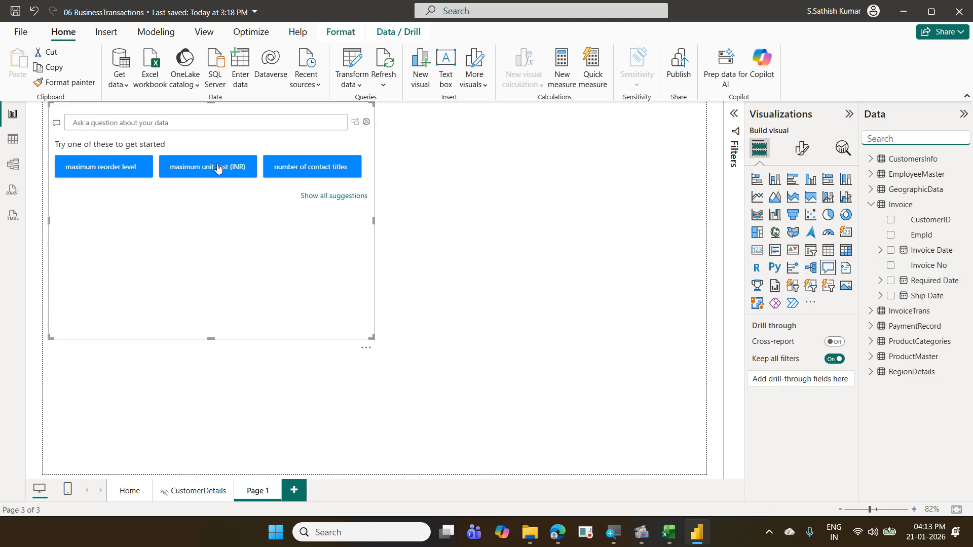
Step: Ask the Q&A visual for "sum of total revenue by city as bar chart"
{"action": "left_click", "coordinate": [115, 123]}
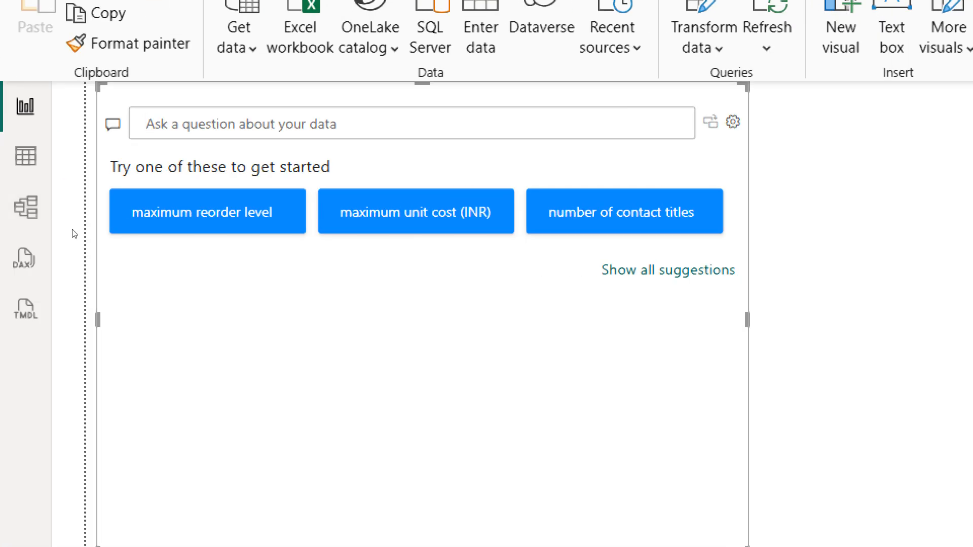
{"action": "type", "text": "sun"}
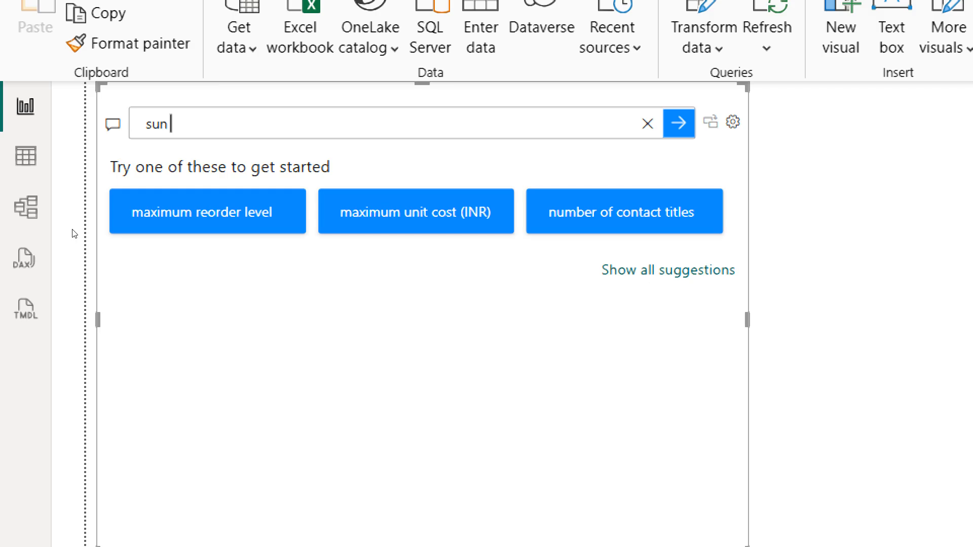
{"action": "key", "text": "BackSpace"}
{"action": "type", "text": "m of total revenue"}
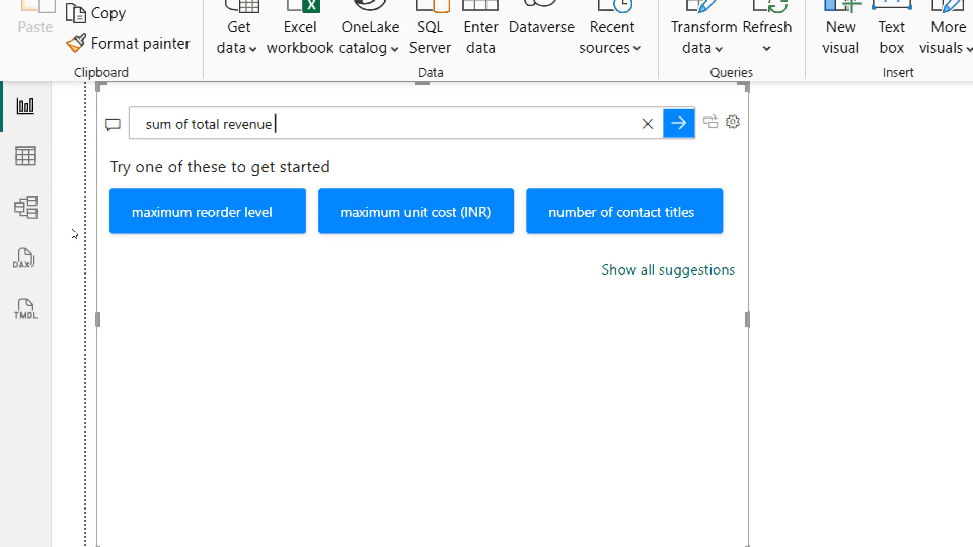
{"action": "type", "text": " by city as"}
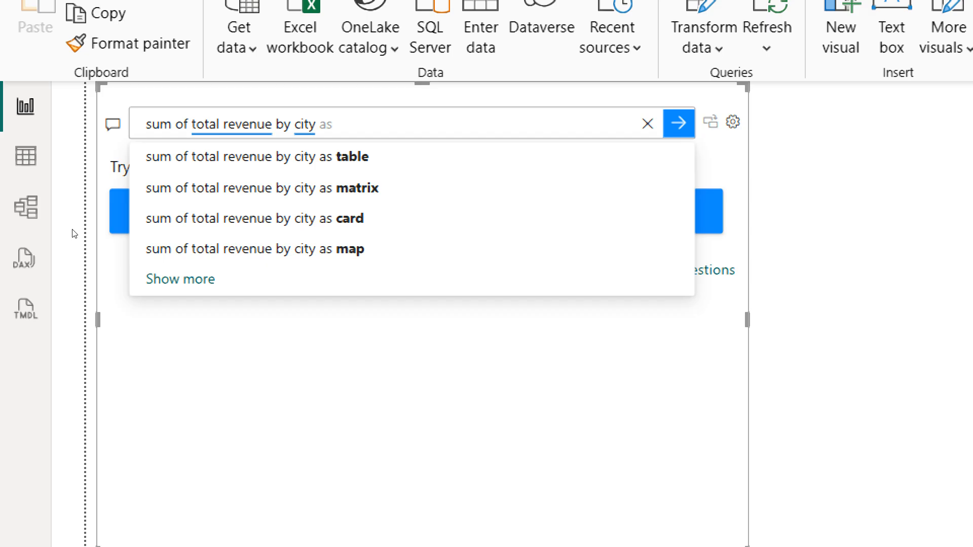
{"action": "type", "text": " bar"}
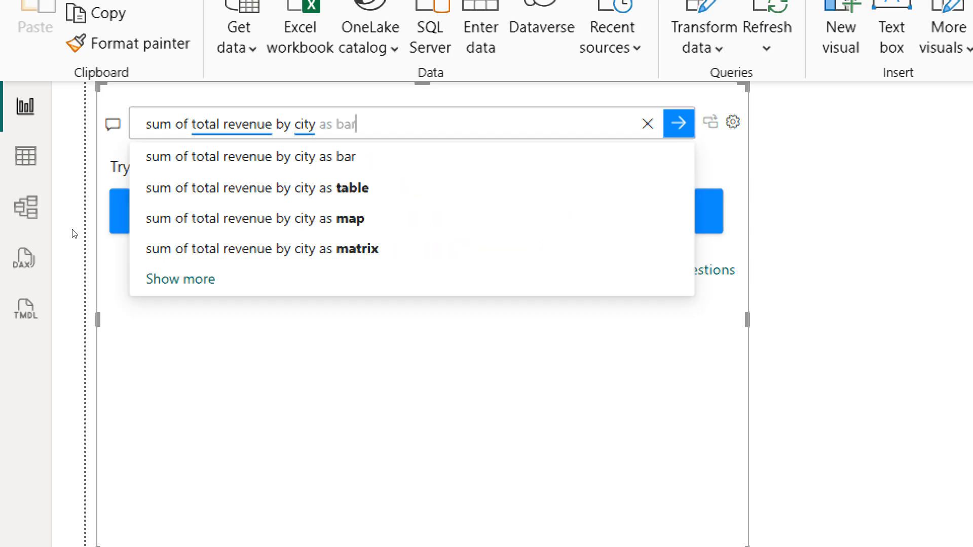
{"action": "type", "text": "chart"}
{"action": "key", "text": "BackSpace"}
{"action": "key", "text": "BackSpace"}
{"action": "key", "text": "BackSpace"}
{"action": "key", "text": "BackSpace"}
{"action": "key", "text": "BackSpace"}
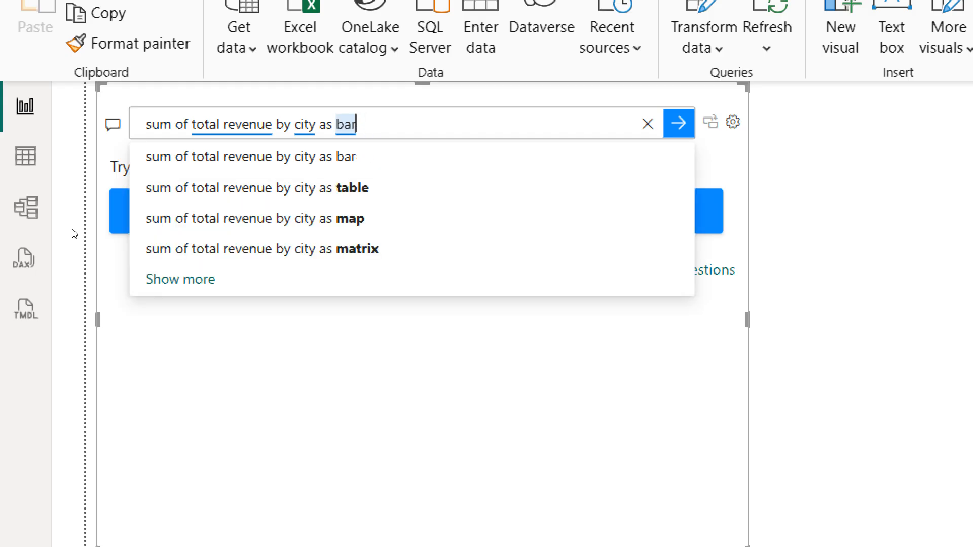
{"action": "type", "text": "chart"}
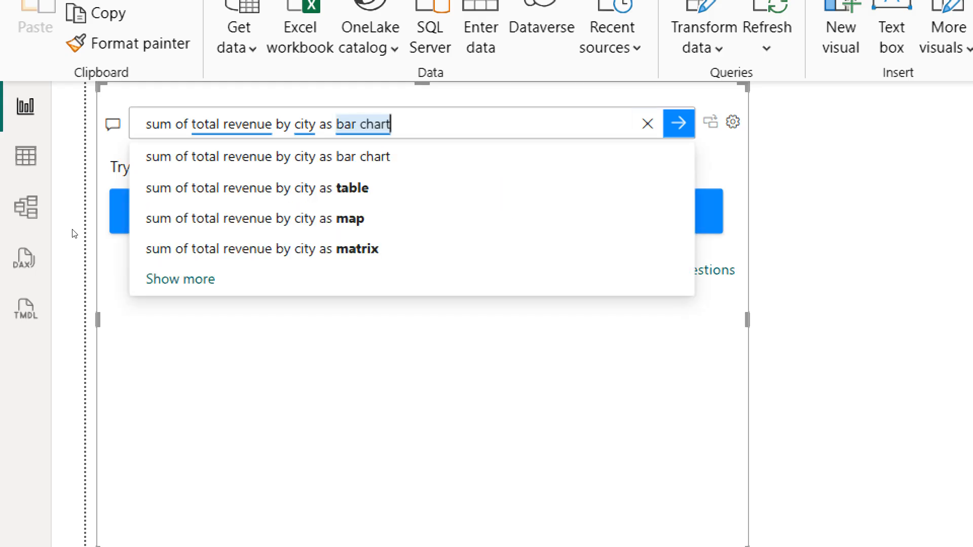
{"action": "key", "text": "Return"}
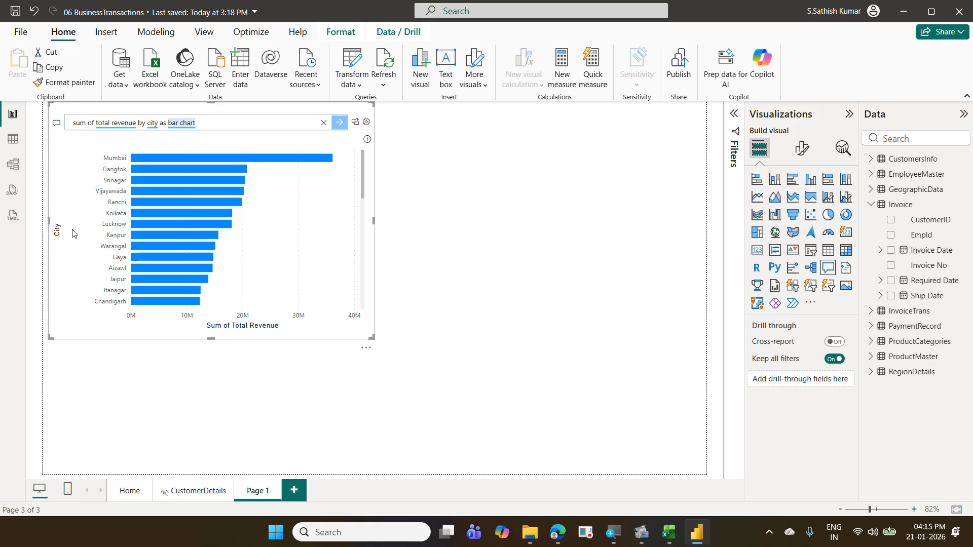
Step: Replace the Q&A question by voice dictation with "Sum of total revenue by city as a column chart." and end the dictation
{"action": "left_click", "coordinate": [324, 123]}
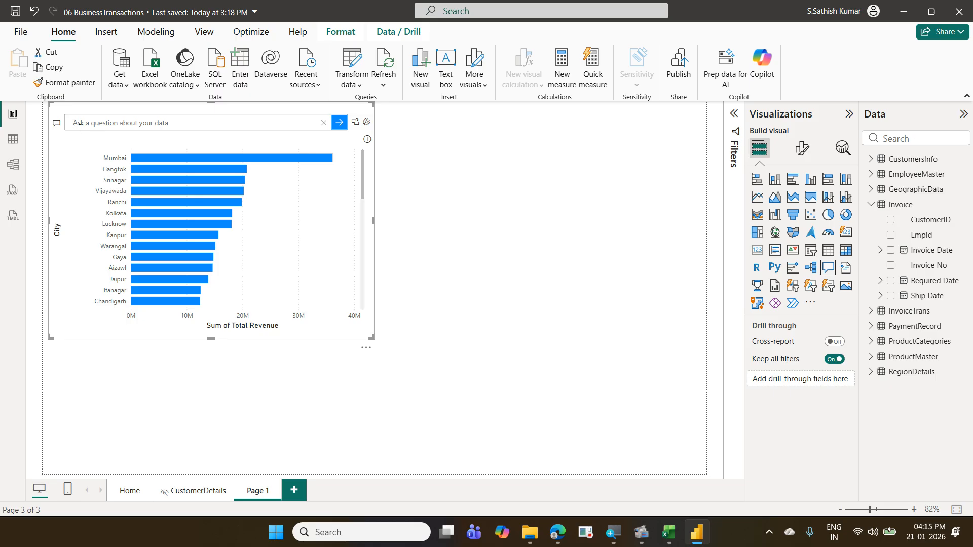
{"action": "key", "text": "super+h"}
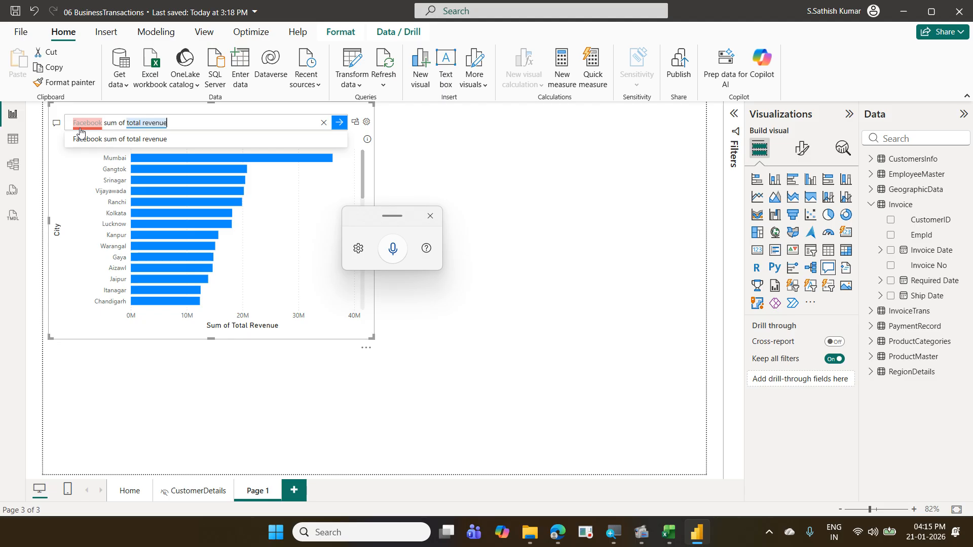
{"action": "left_click", "coordinate": [324, 123]}
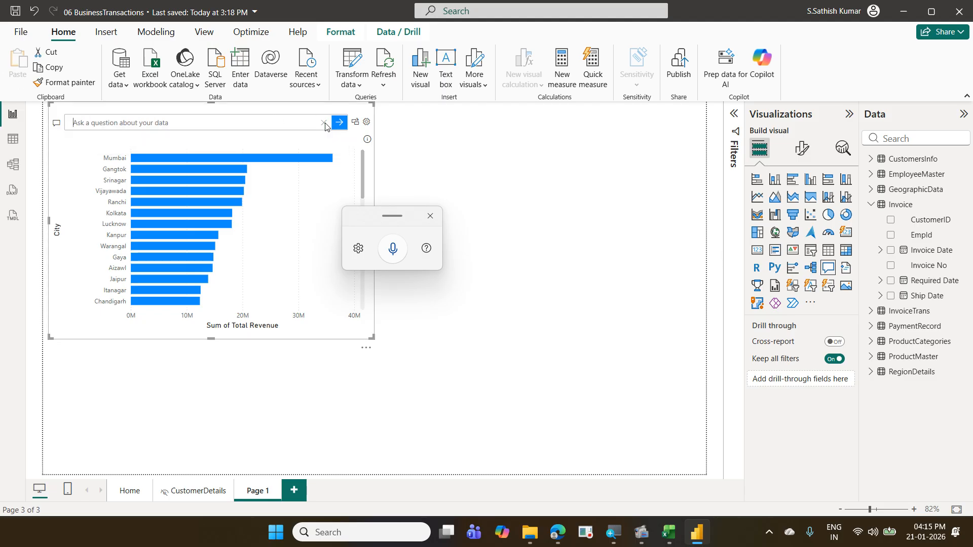
{"action": "left_click", "coordinate": [393, 248]}
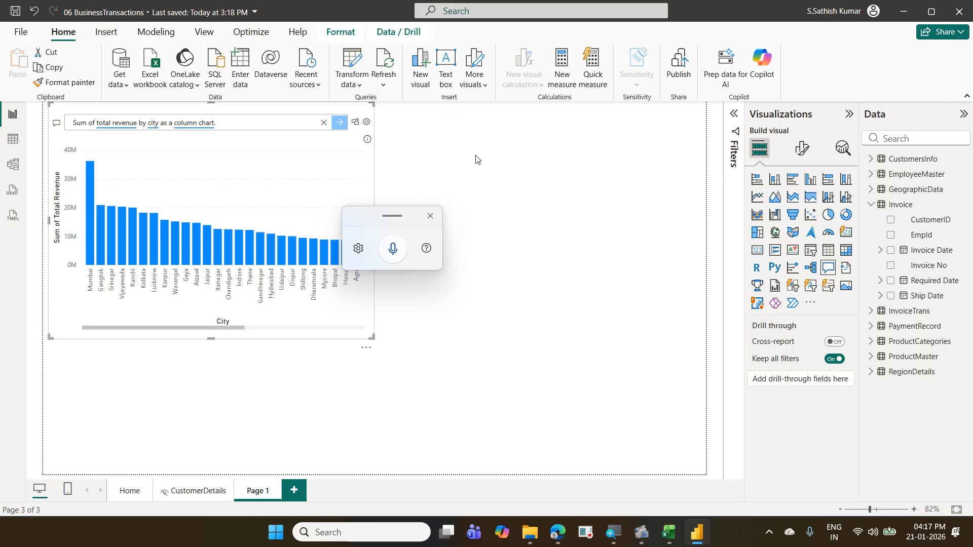
{"action": "left_click", "coordinate": [429, 217]}
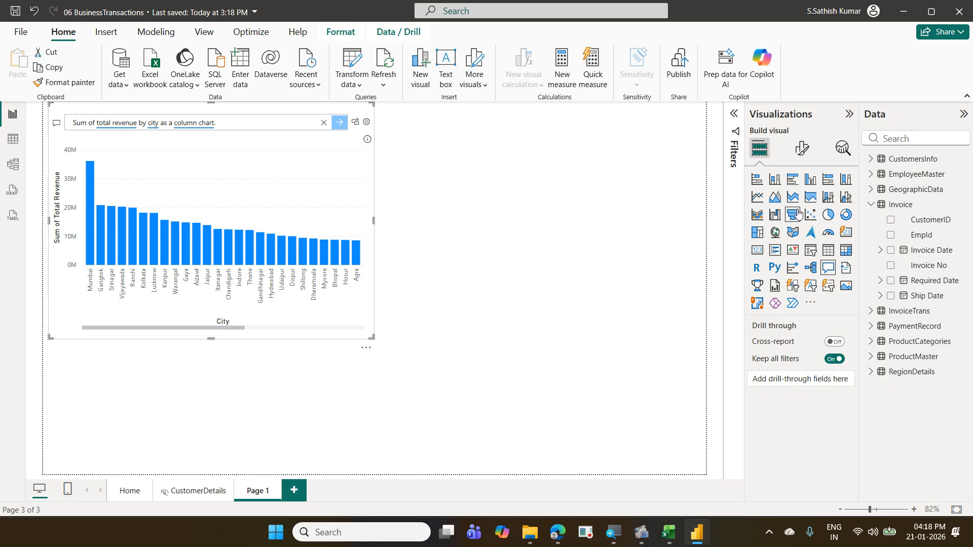
Step: Deselect the Q&A visual, save the 06 BusinessTransactions report and close it
{"action": "left_click", "coordinate": [619, 255]}
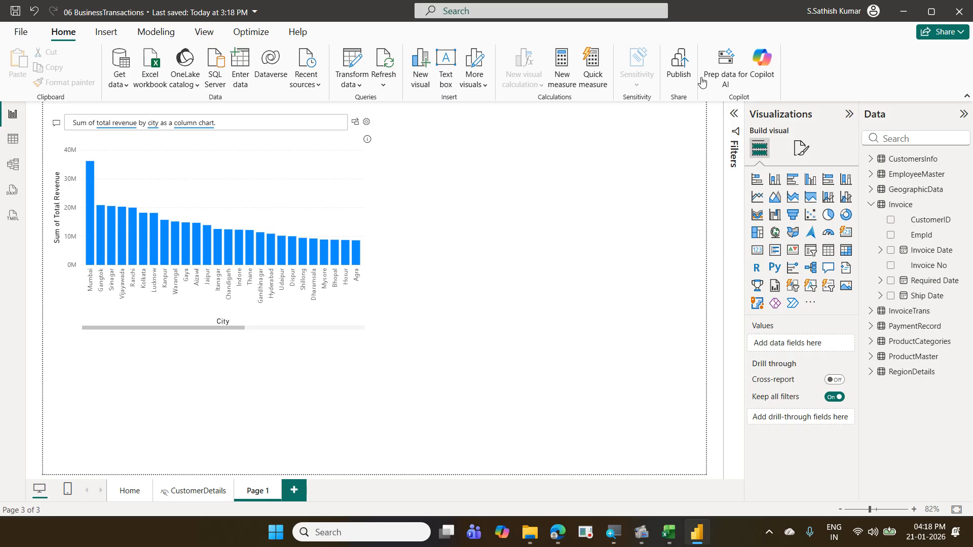
{"action": "left_click", "coordinate": [15, 10]}
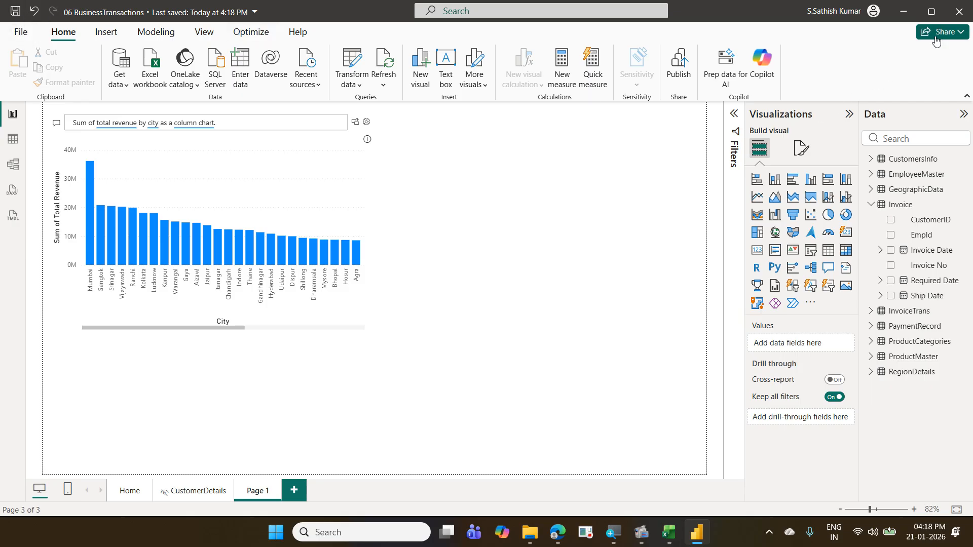
{"action": "left_click", "coordinate": [955, 12]}
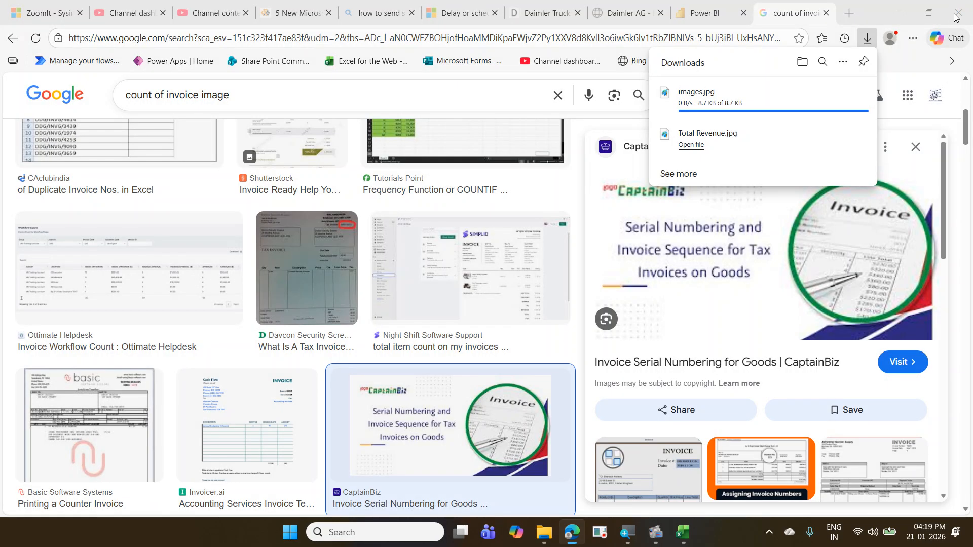
{"action": "left_click", "coordinate": [898, 18]}
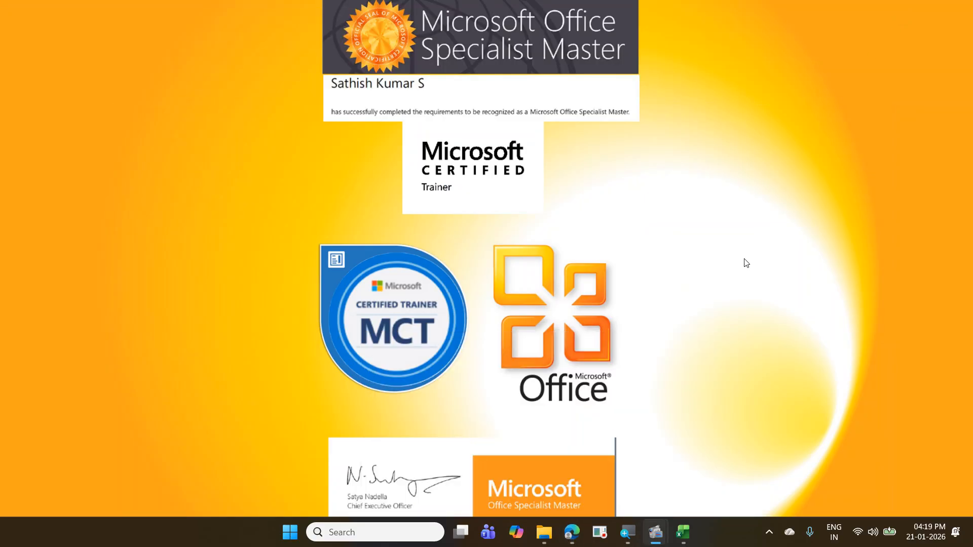
{"action": "mouse_move", "coordinate": [657, 530]}
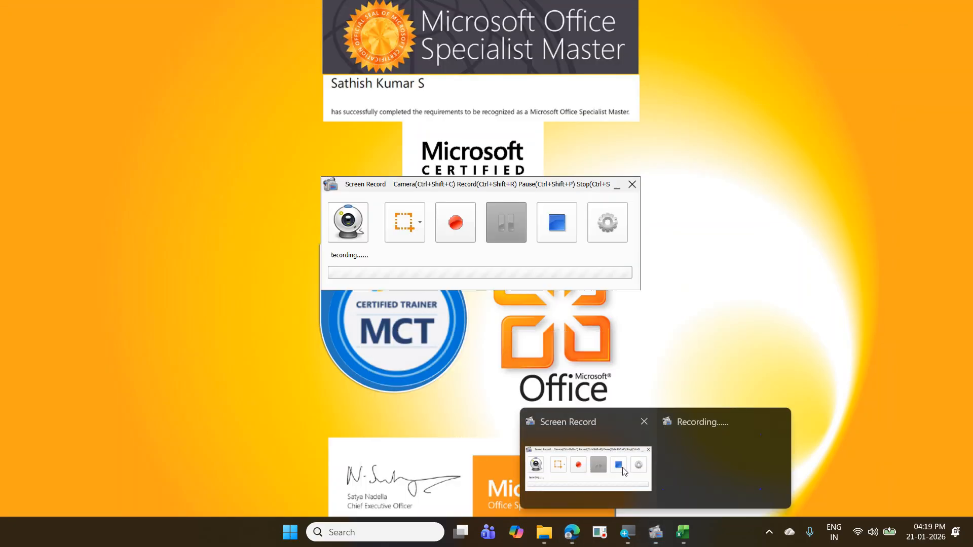
{"action": "left_click", "coordinate": [608, 466]}
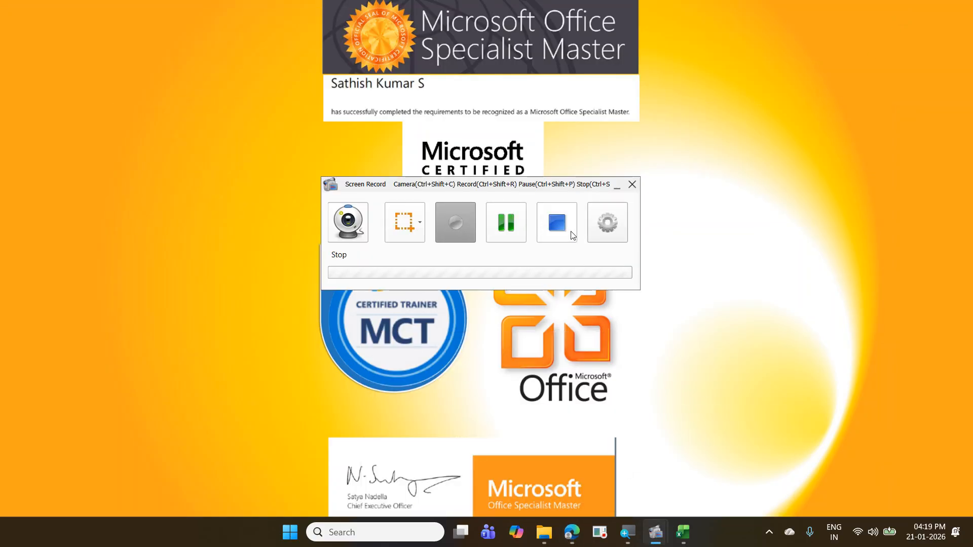